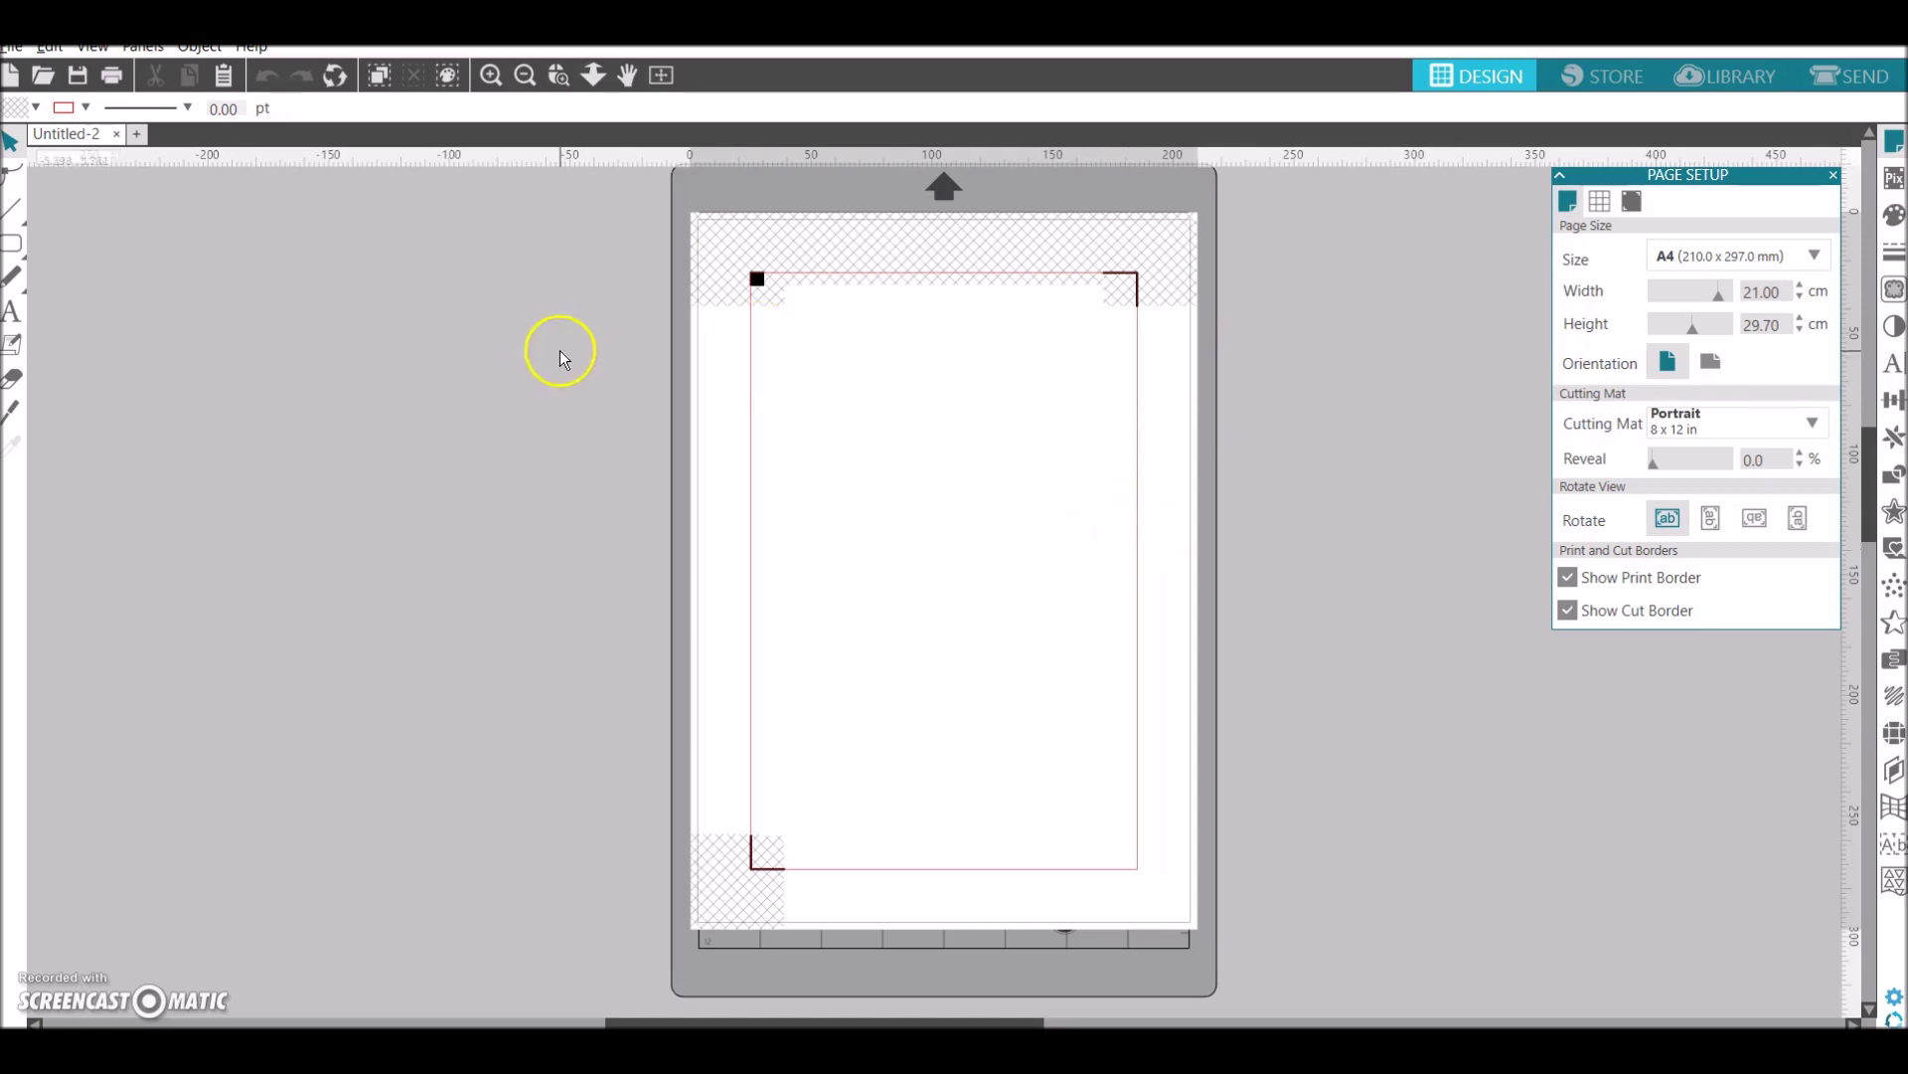
# Create a new document and set its Type 1 registration marks to a thickness of 0.30 and an inset of 1.00 cm
pyautogui.click(10, 47)
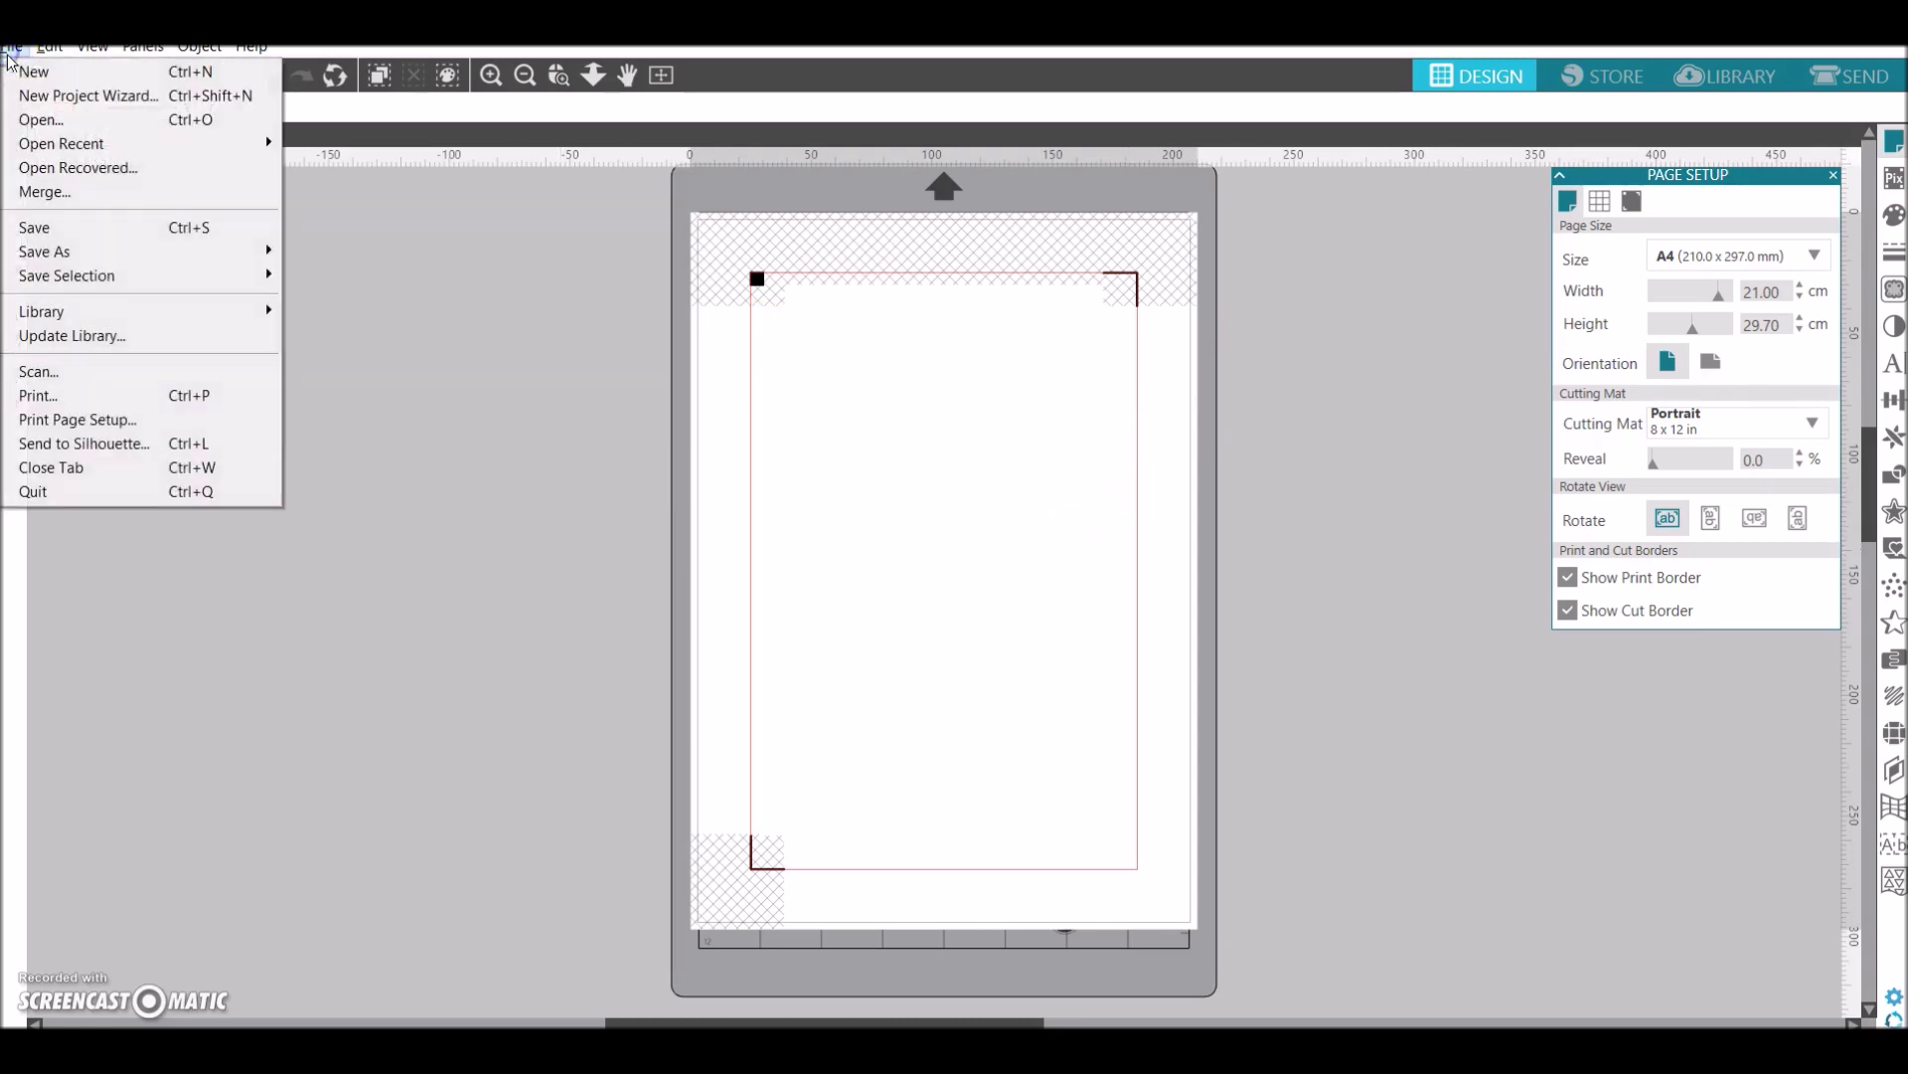
pyautogui.click(30, 72)
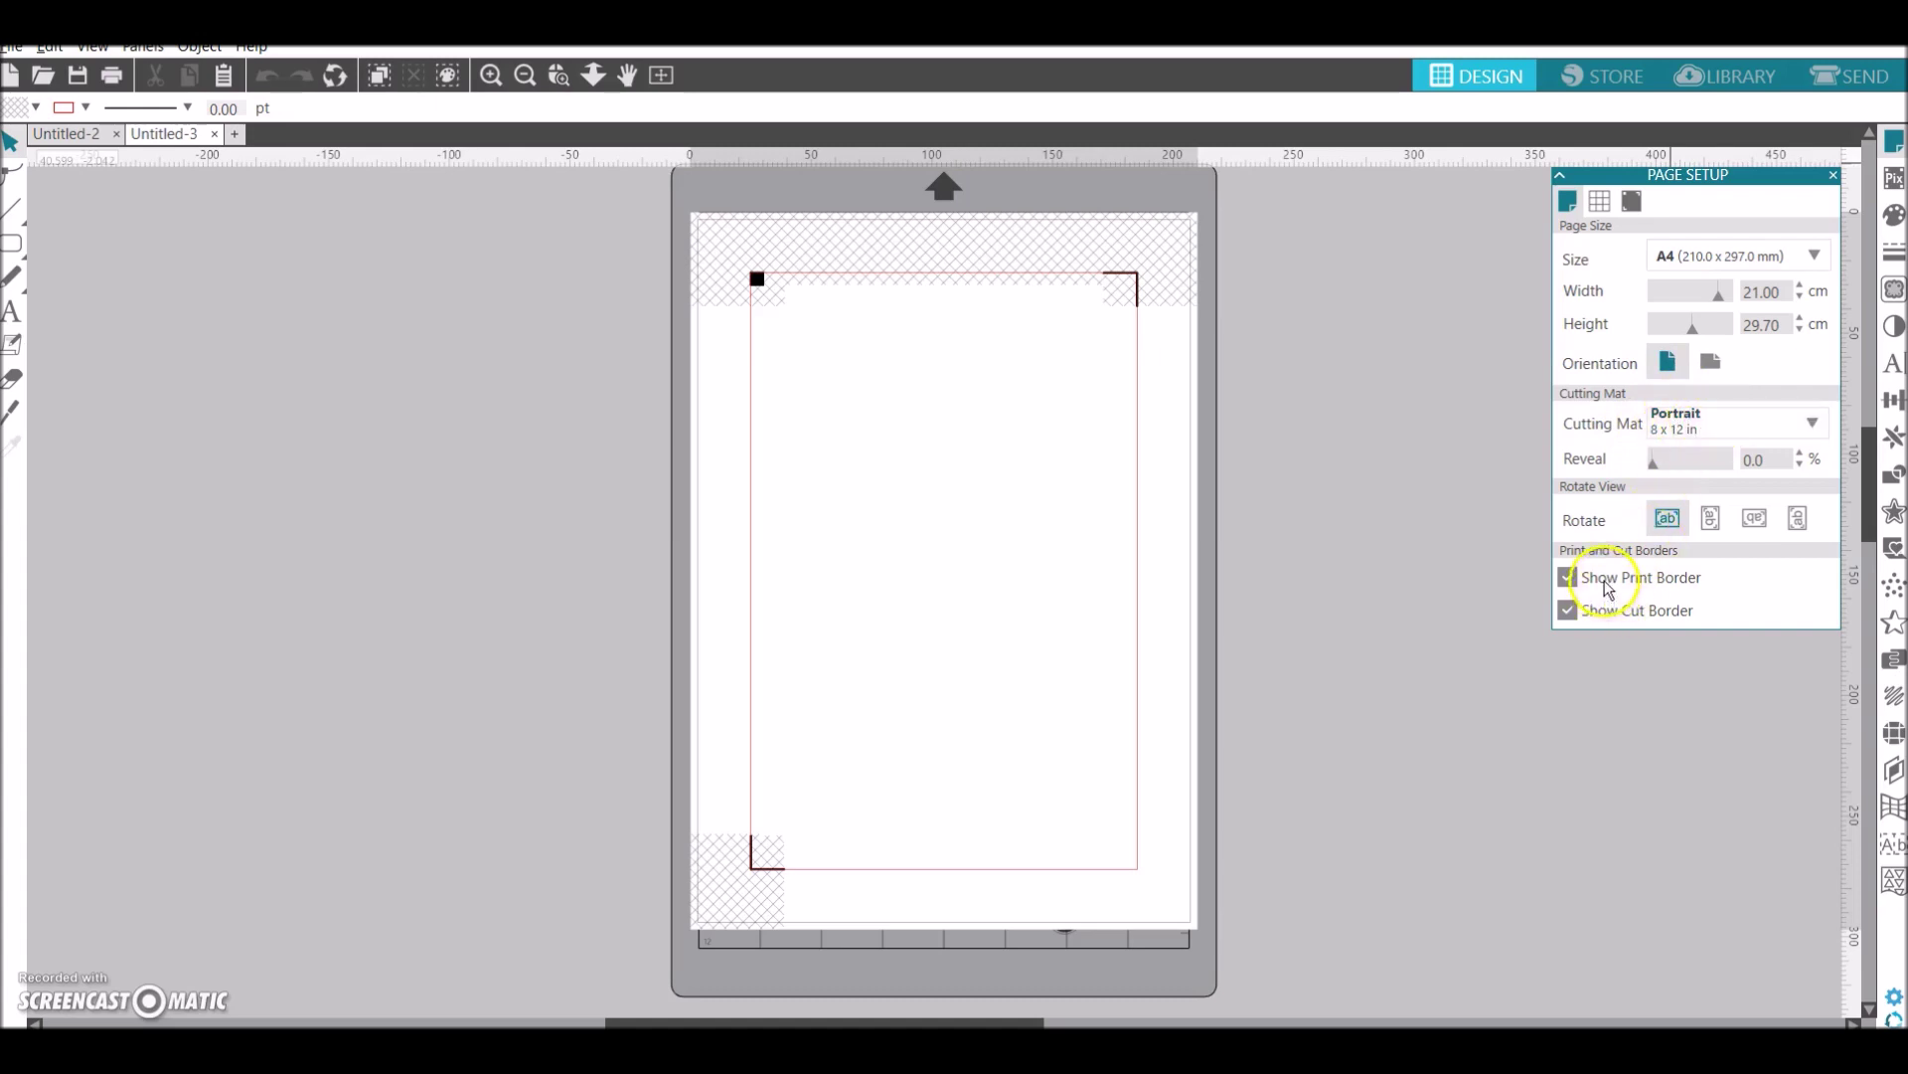
pyautogui.click(1631, 201)
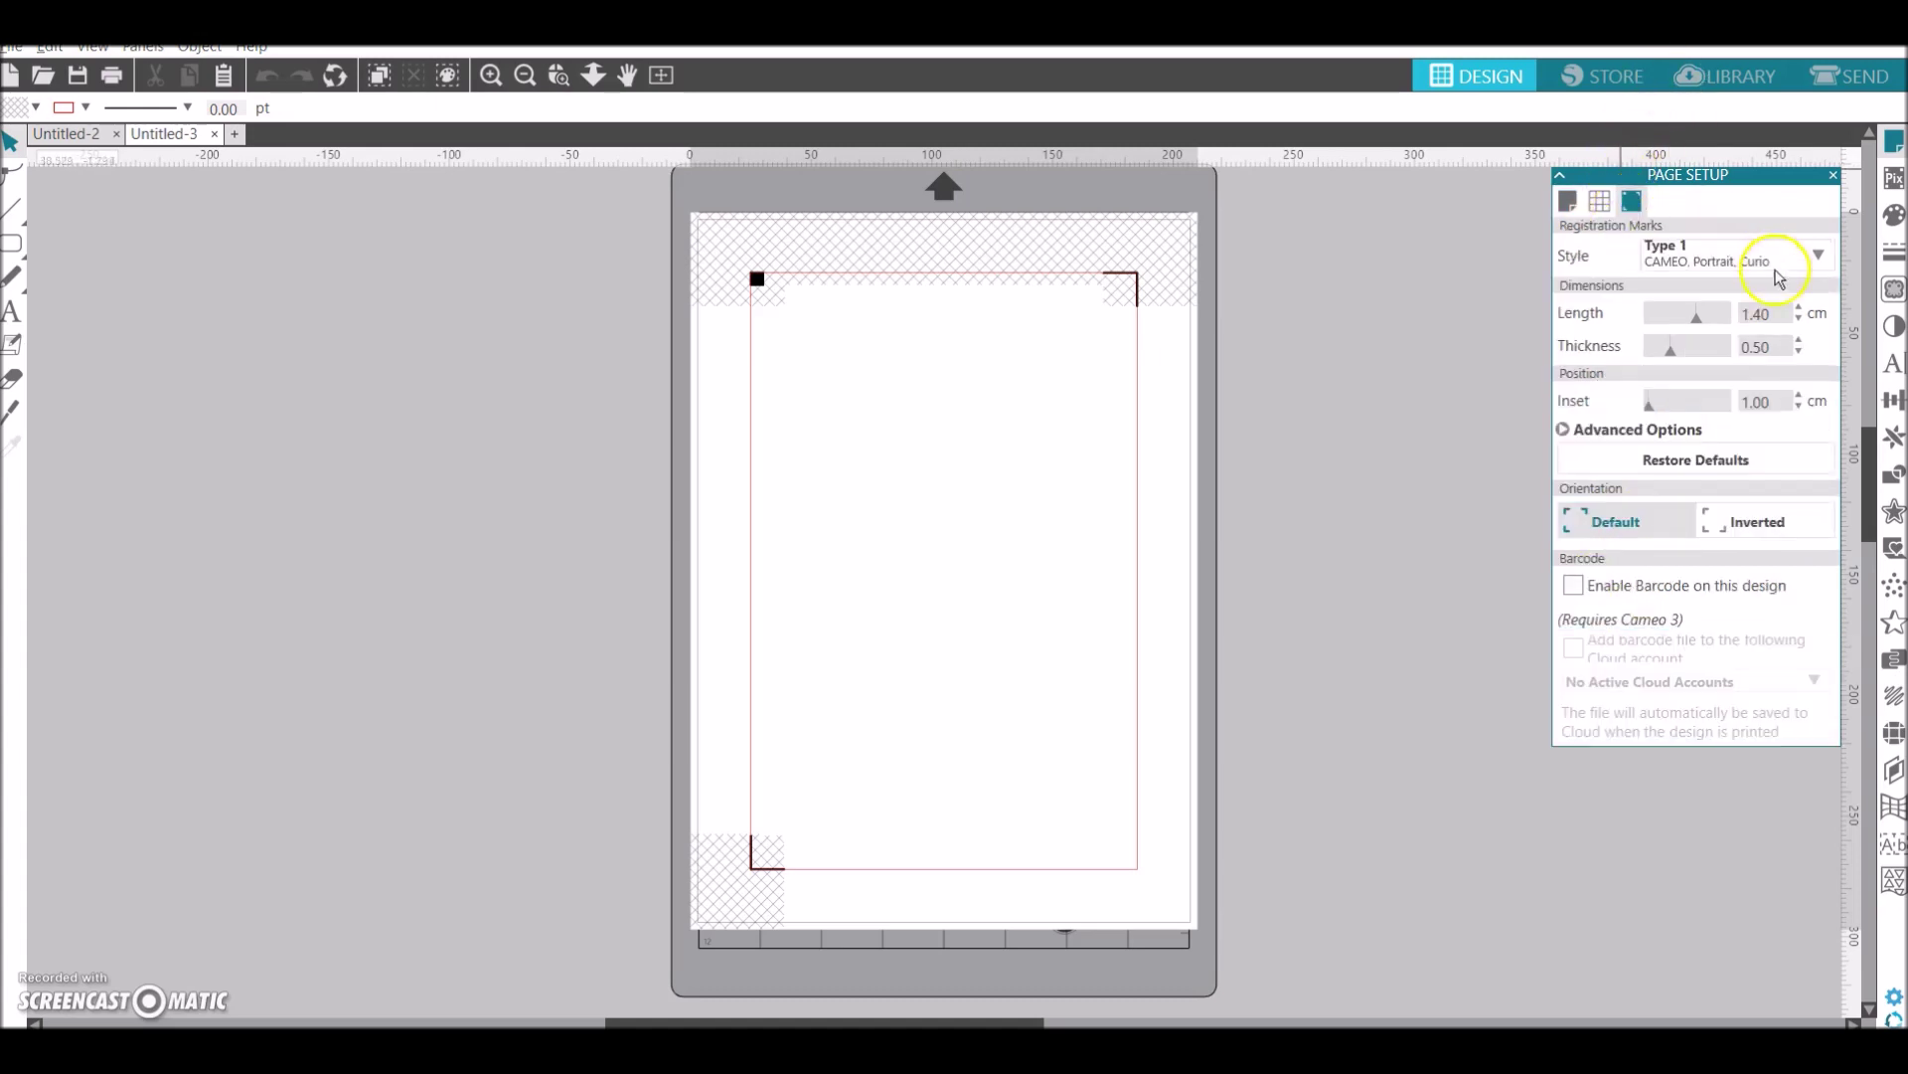
pyautogui.moveTo(1781, 349); pyautogui.dragTo(1698, 336)
pyautogui.write('0.3')
pyautogui.press('Return')
pyautogui.click(1776, 394)
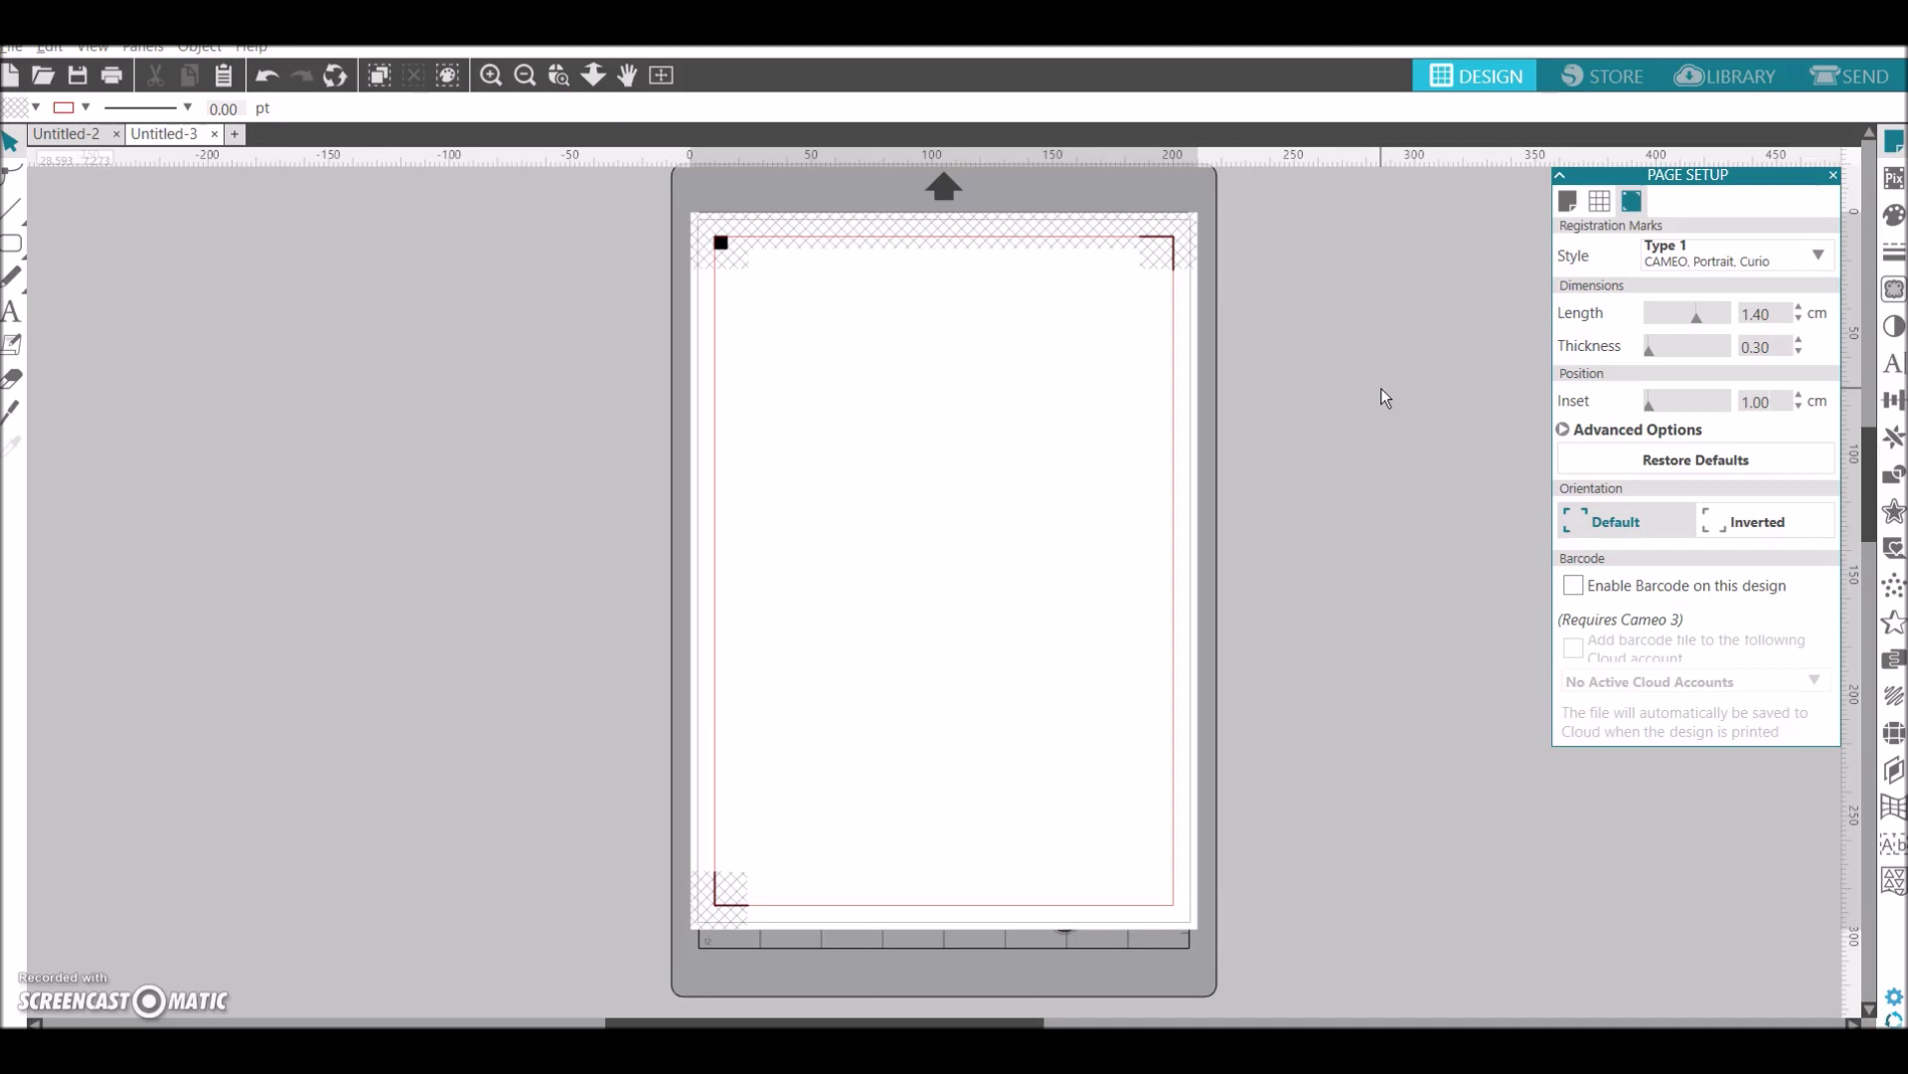
pyautogui.click(301, 283)
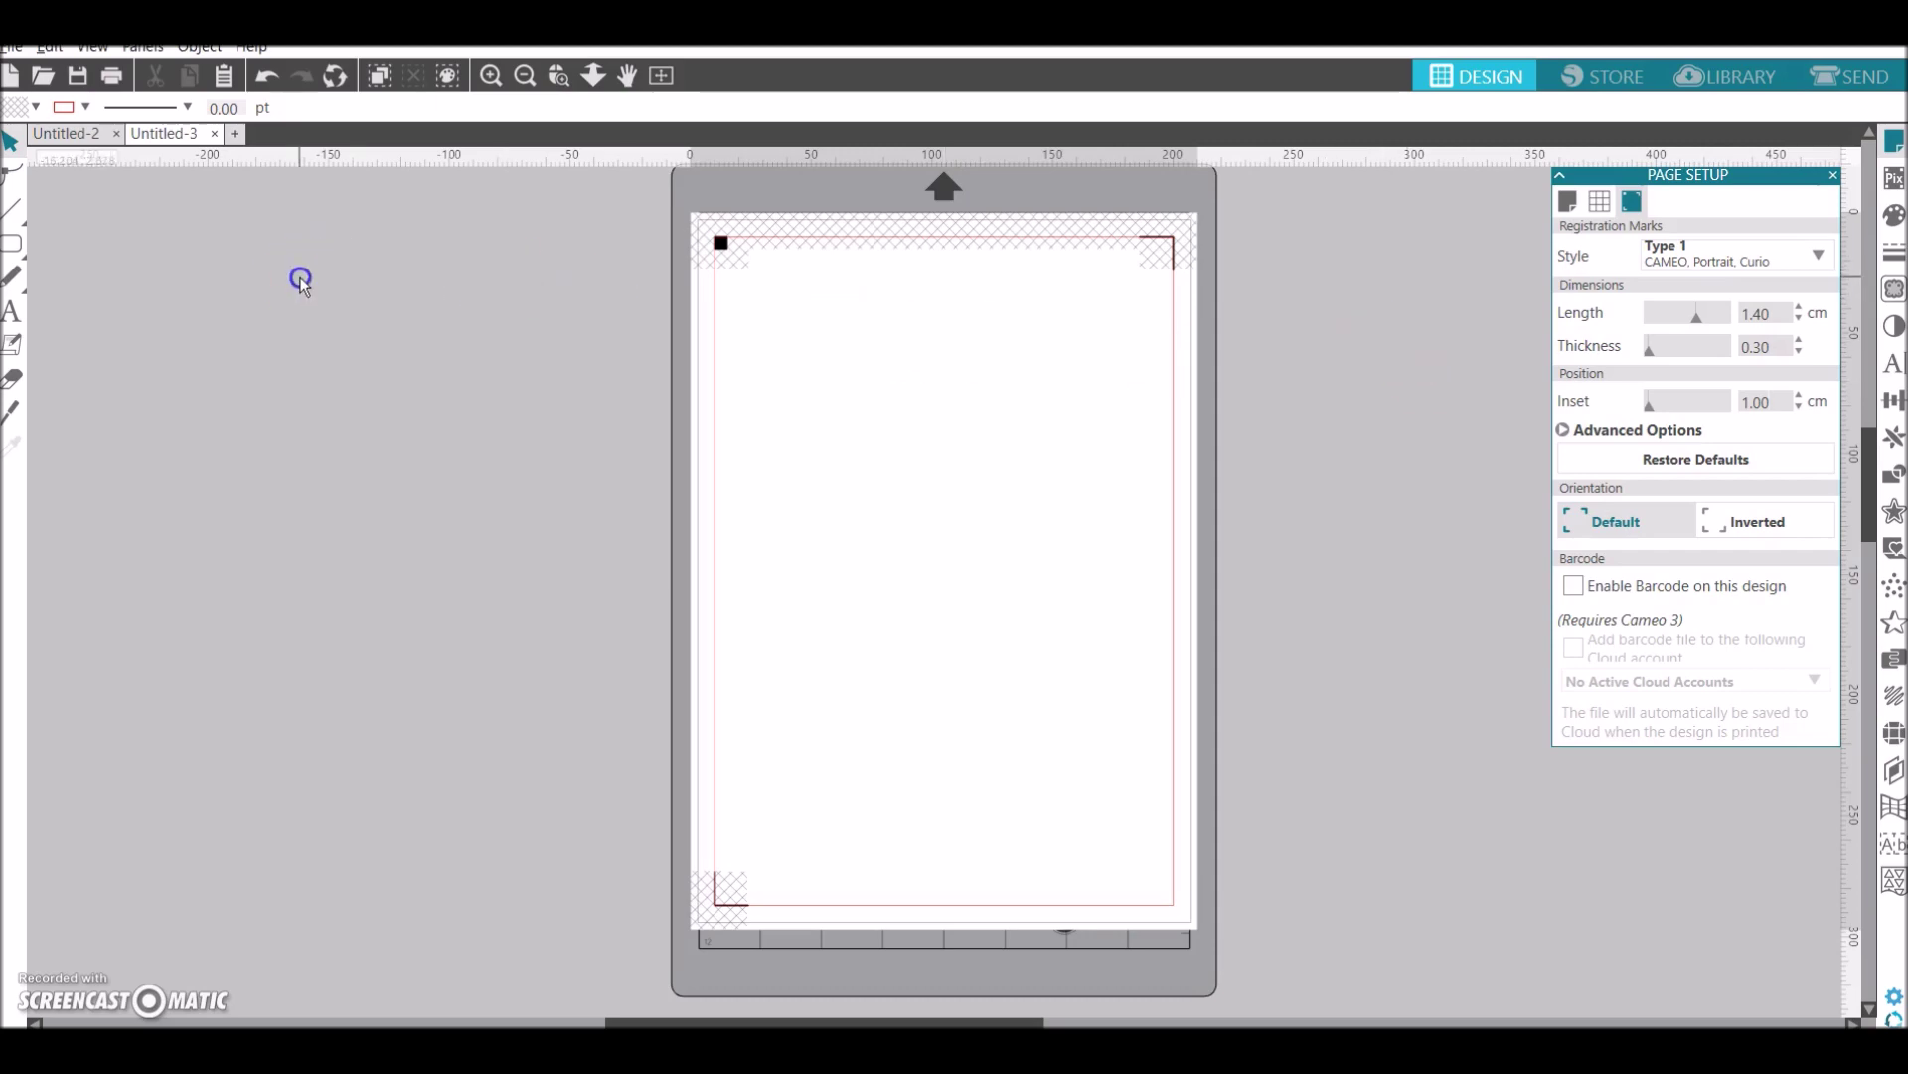
# Open the file PB Doodle.studio3
pyautogui.hotkey('ctrl', 'o')
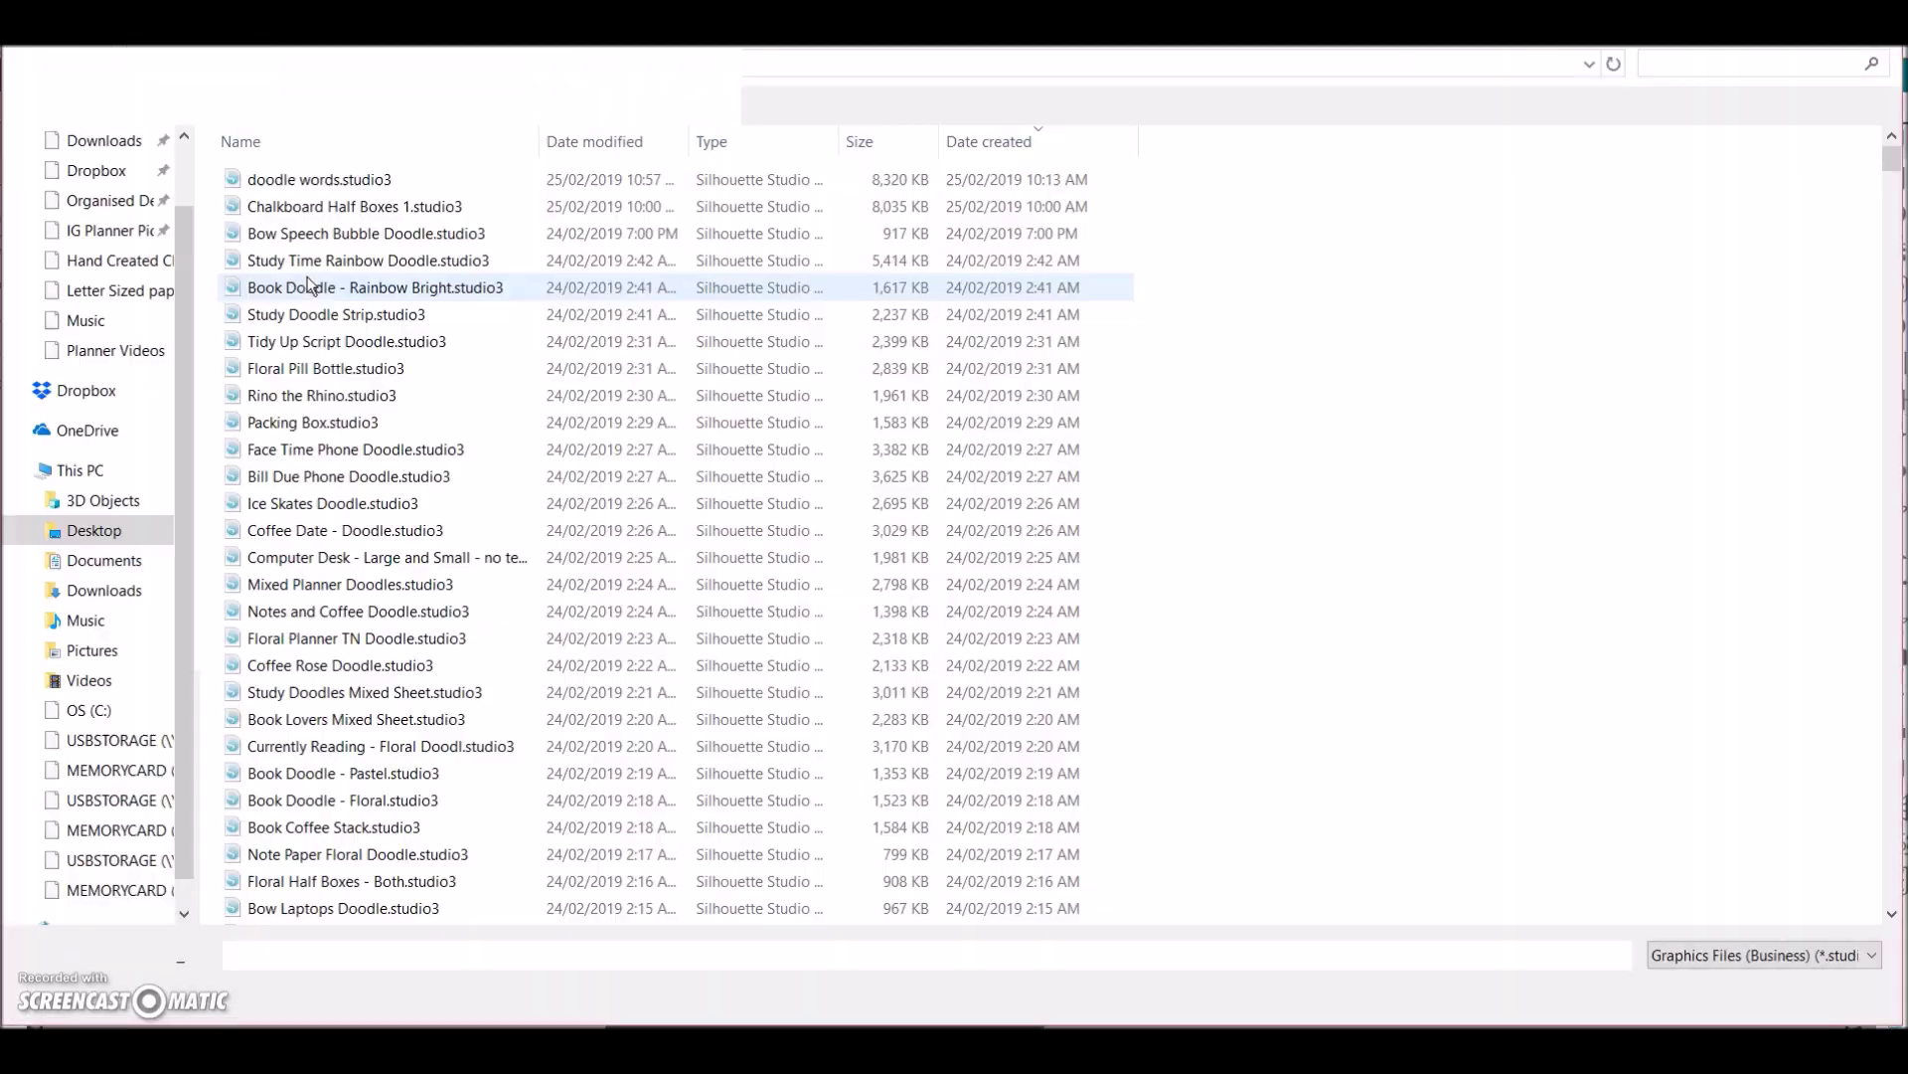
pyautogui.write('pb')
pyautogui.press('Down')
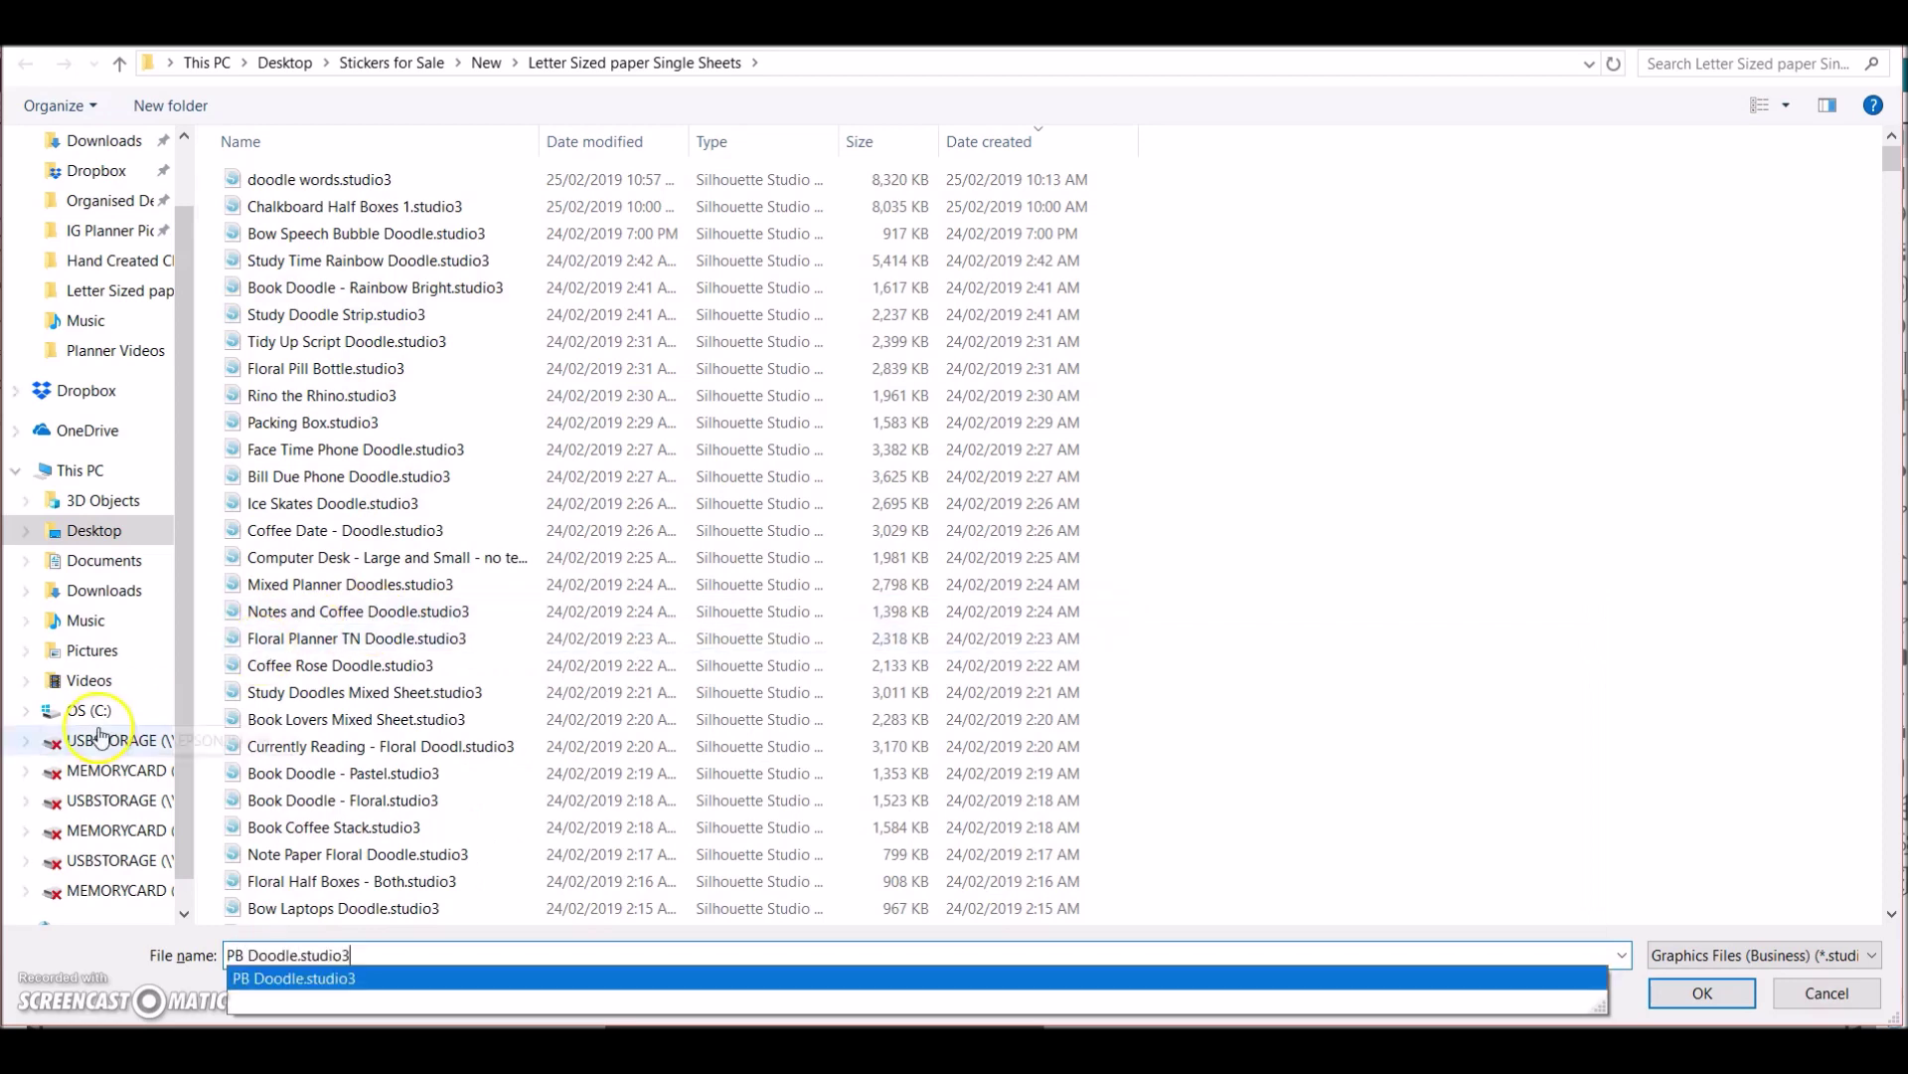
pyautogui.press('Return')
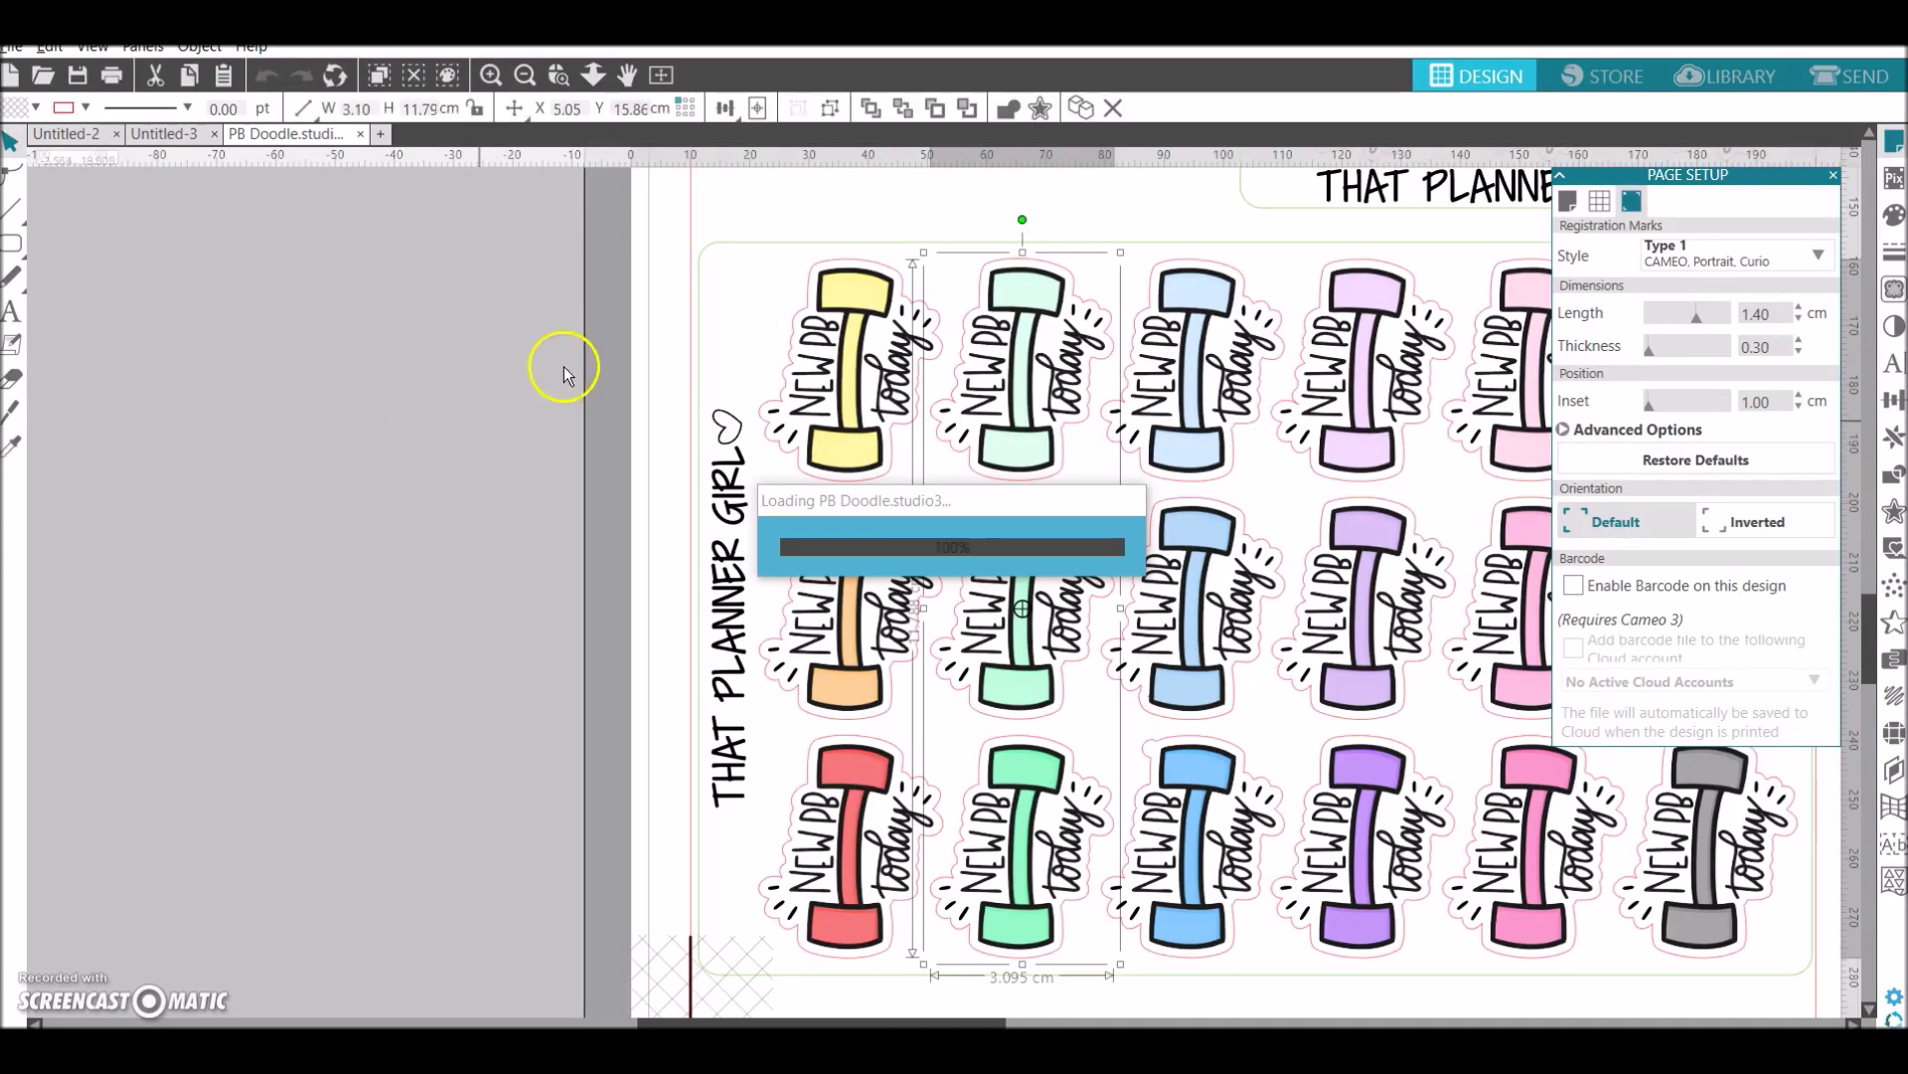
# Copy the two rounded frames with their THAT PLANNER GIRL labels into Untitled-3 and close PB Doodle.studio3 without saving
pyautogui.click(1347, 196)
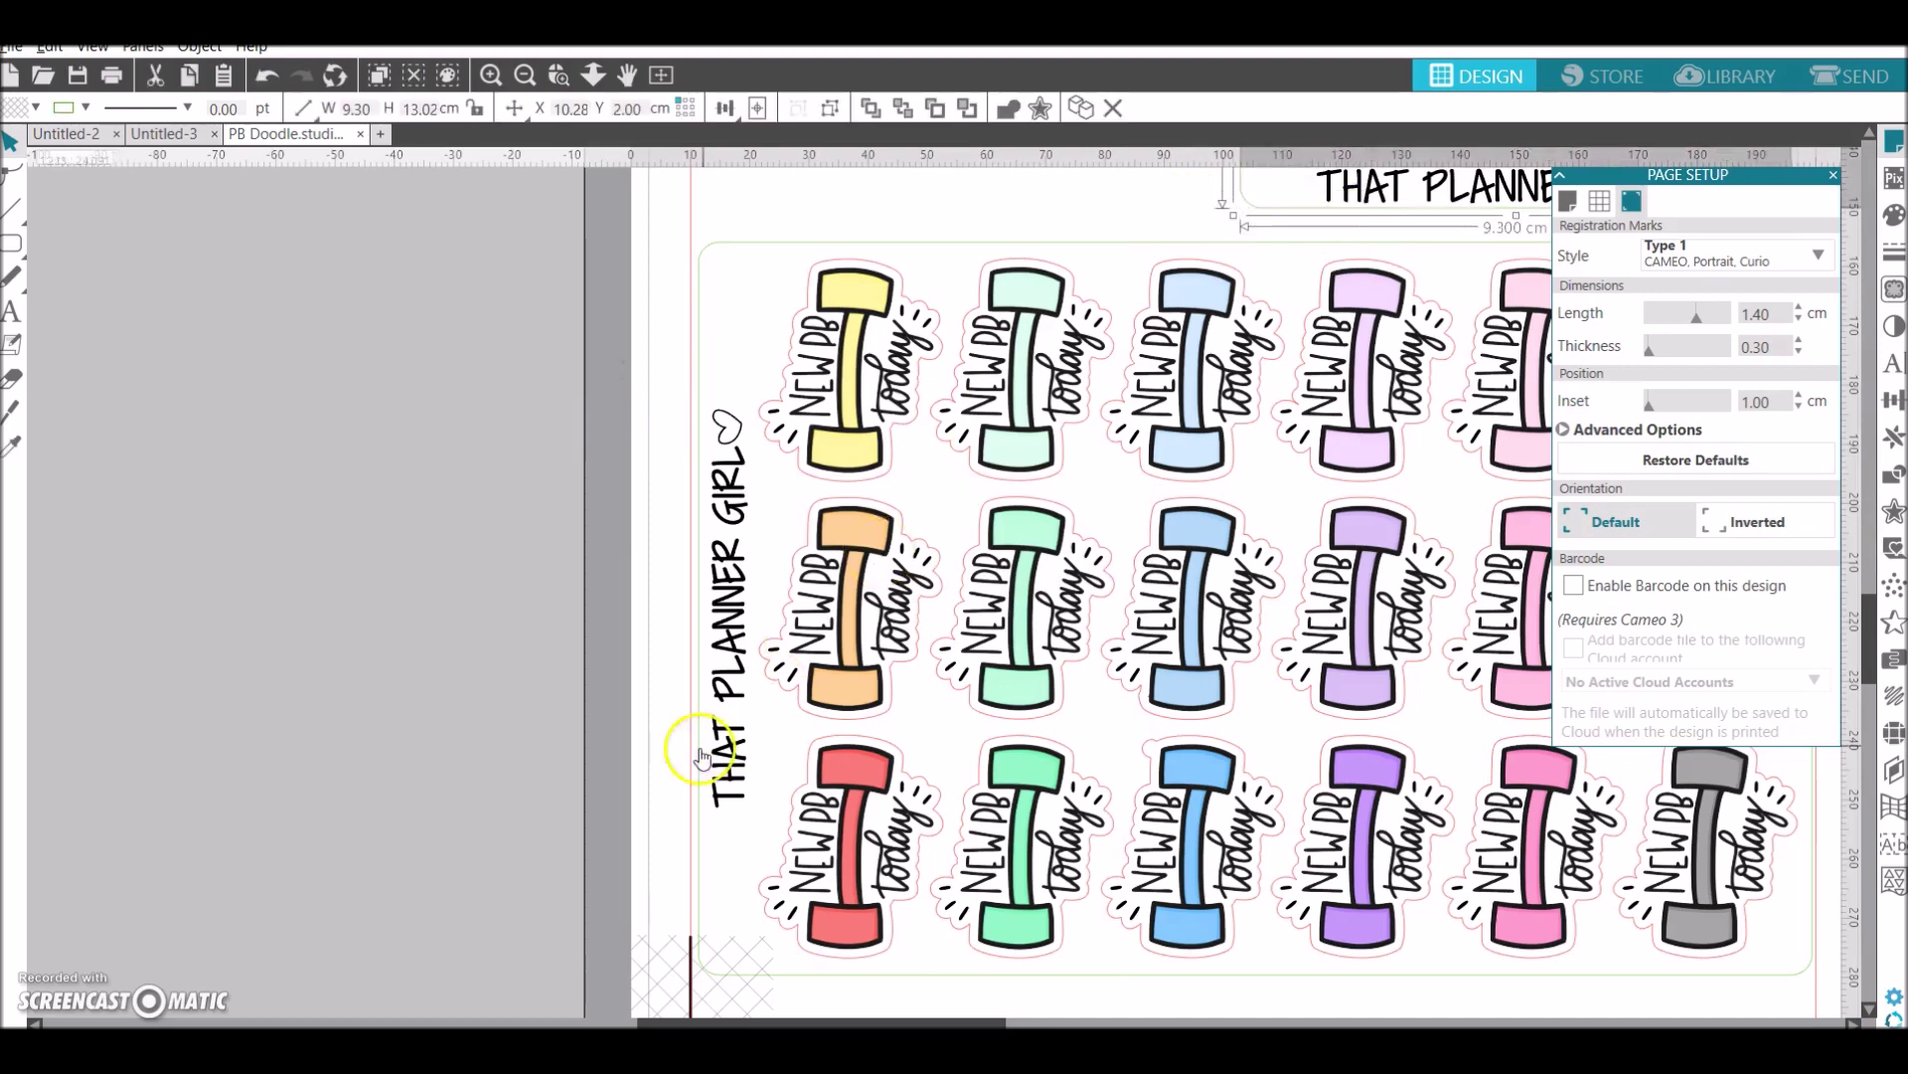
pyautogui.moveTo(597, 658); pyautogui.dragTo(731, 744)
pyautogui.press('i')
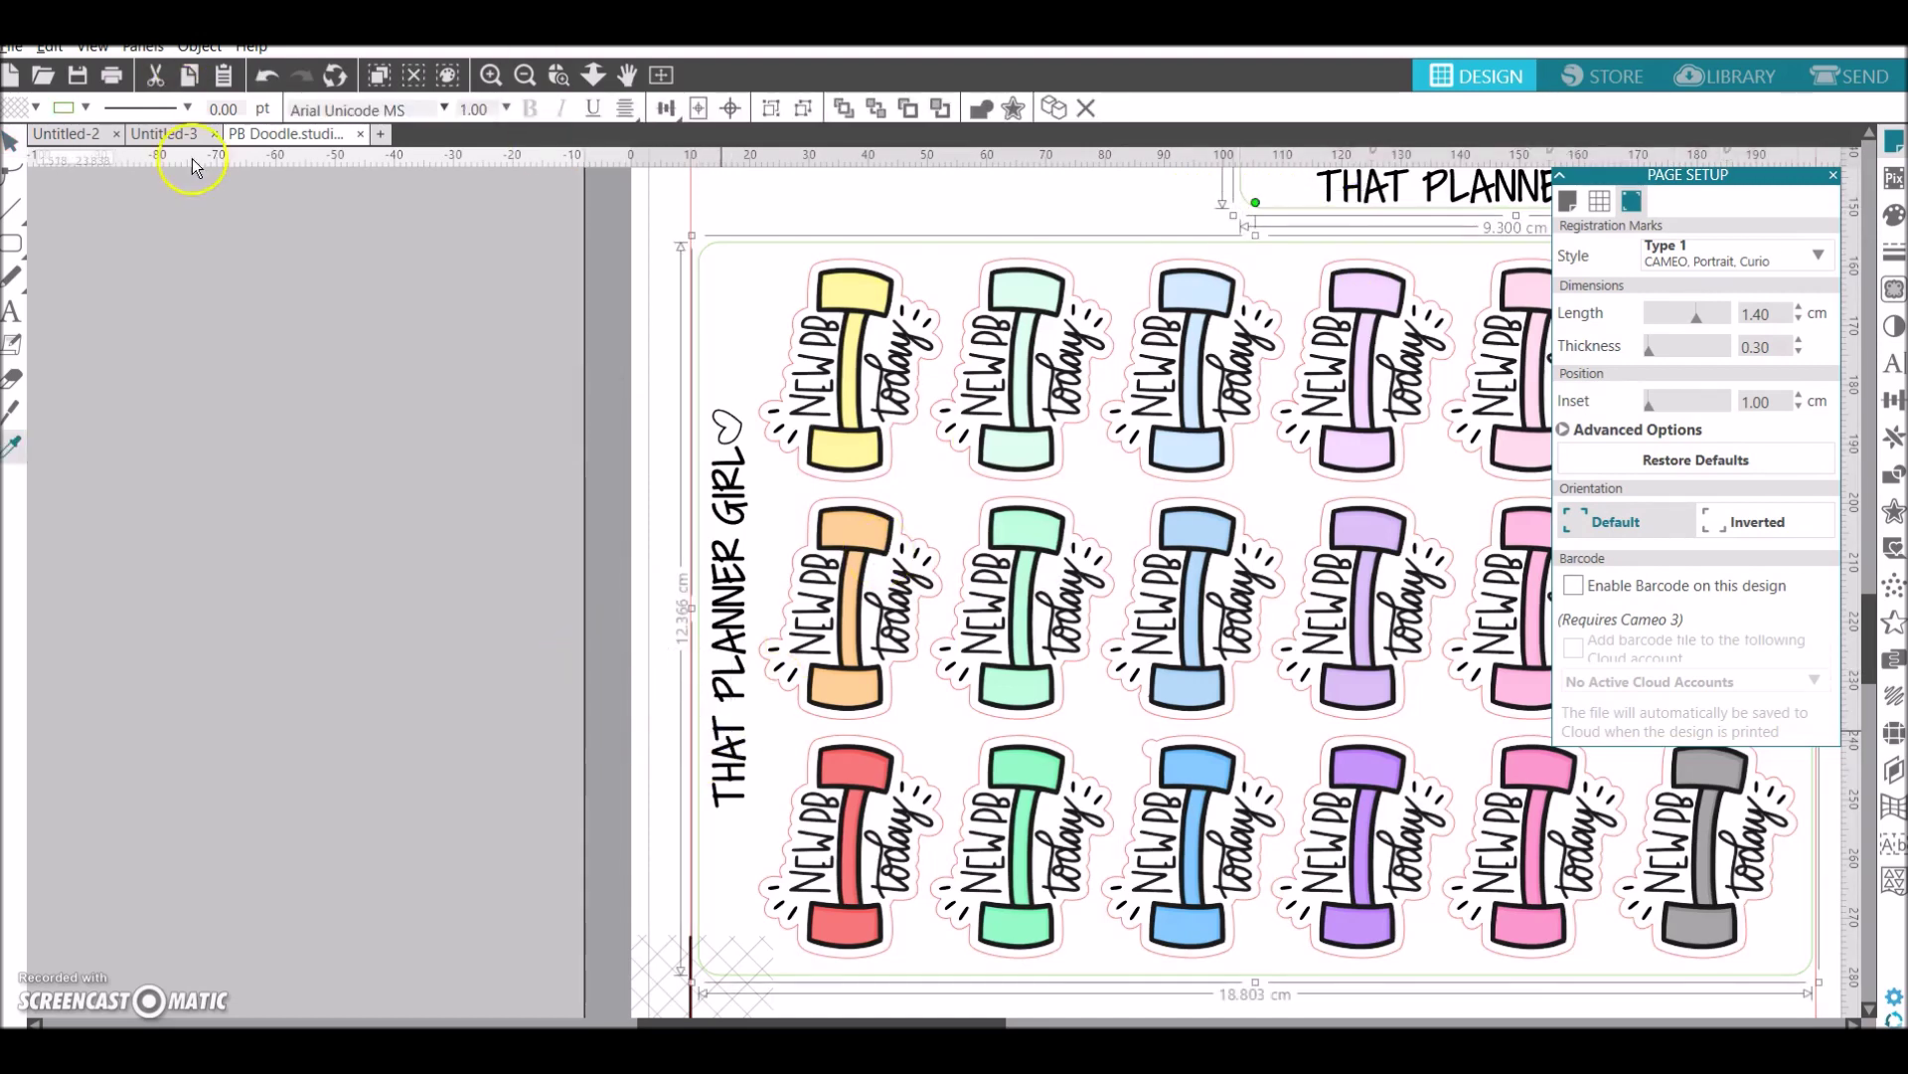
pyautogui.click(167, 136)
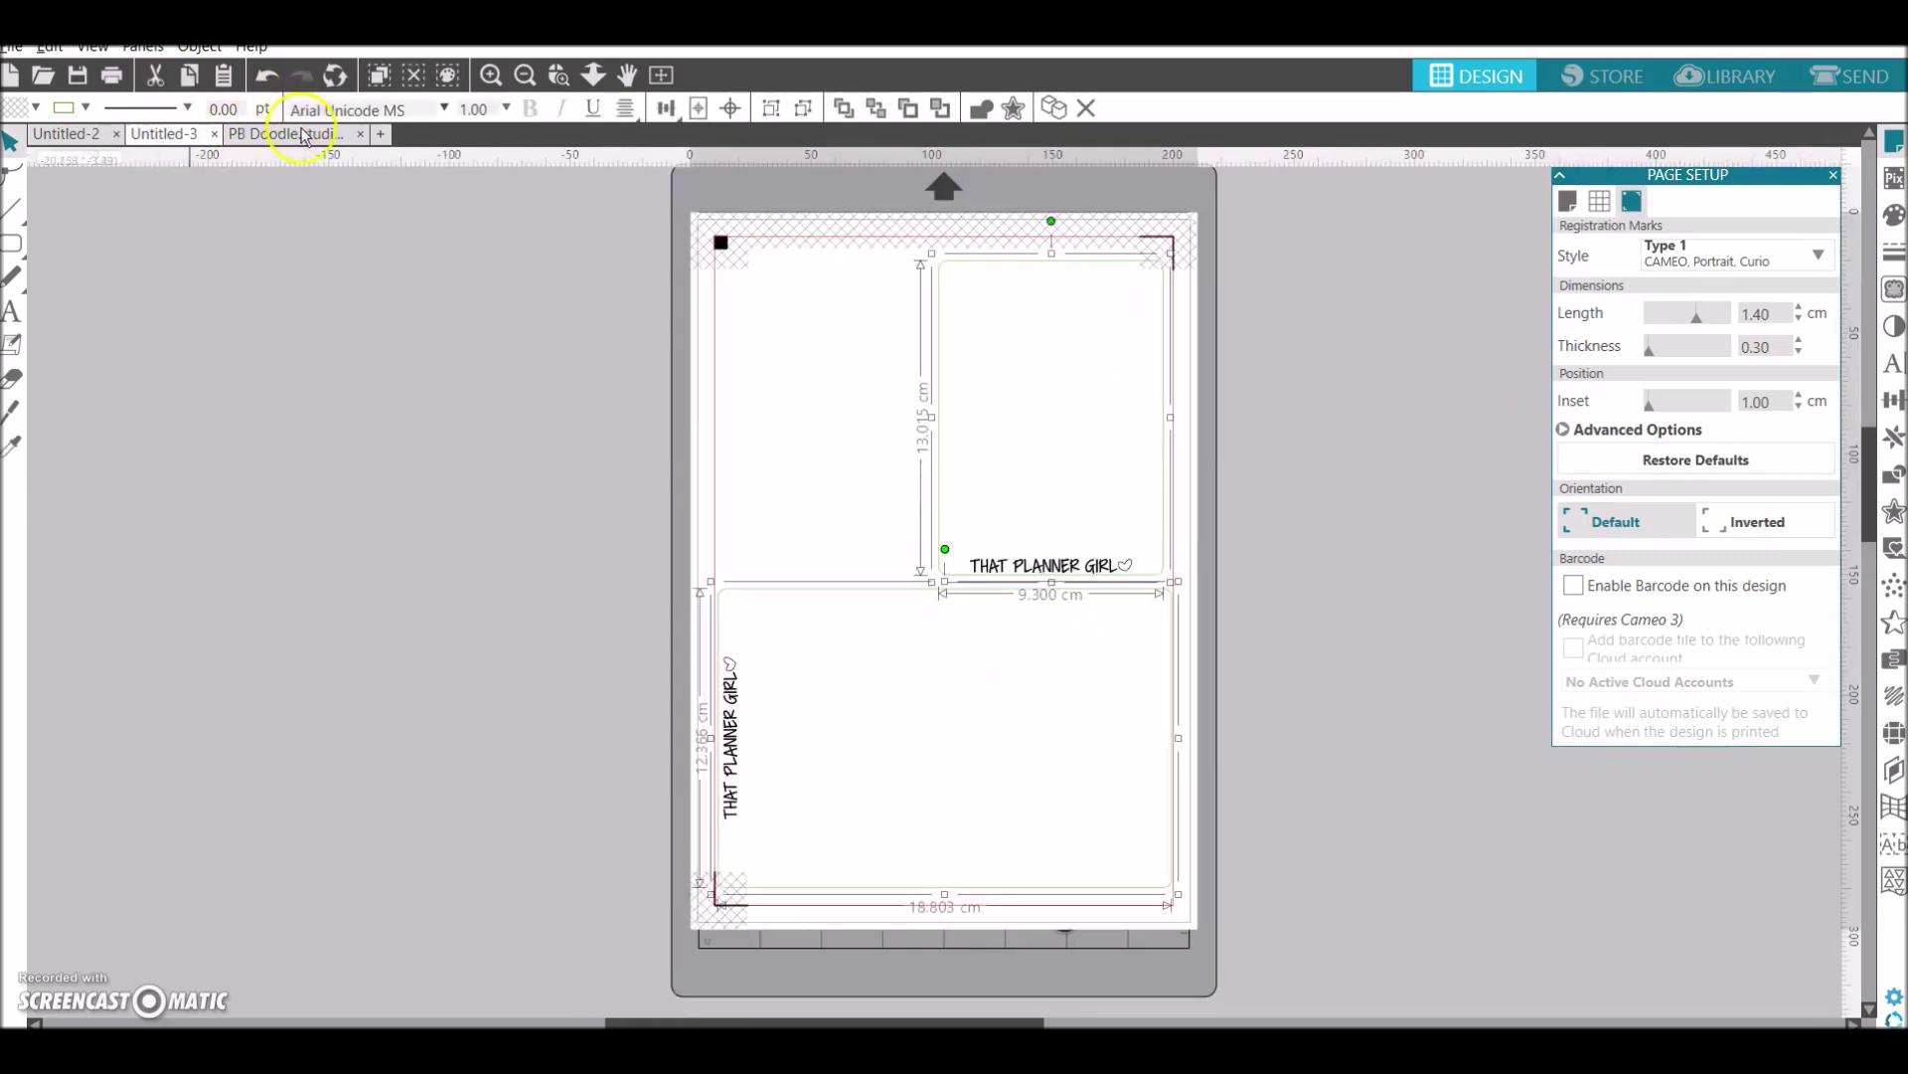
pyautogui.click(363, 137)
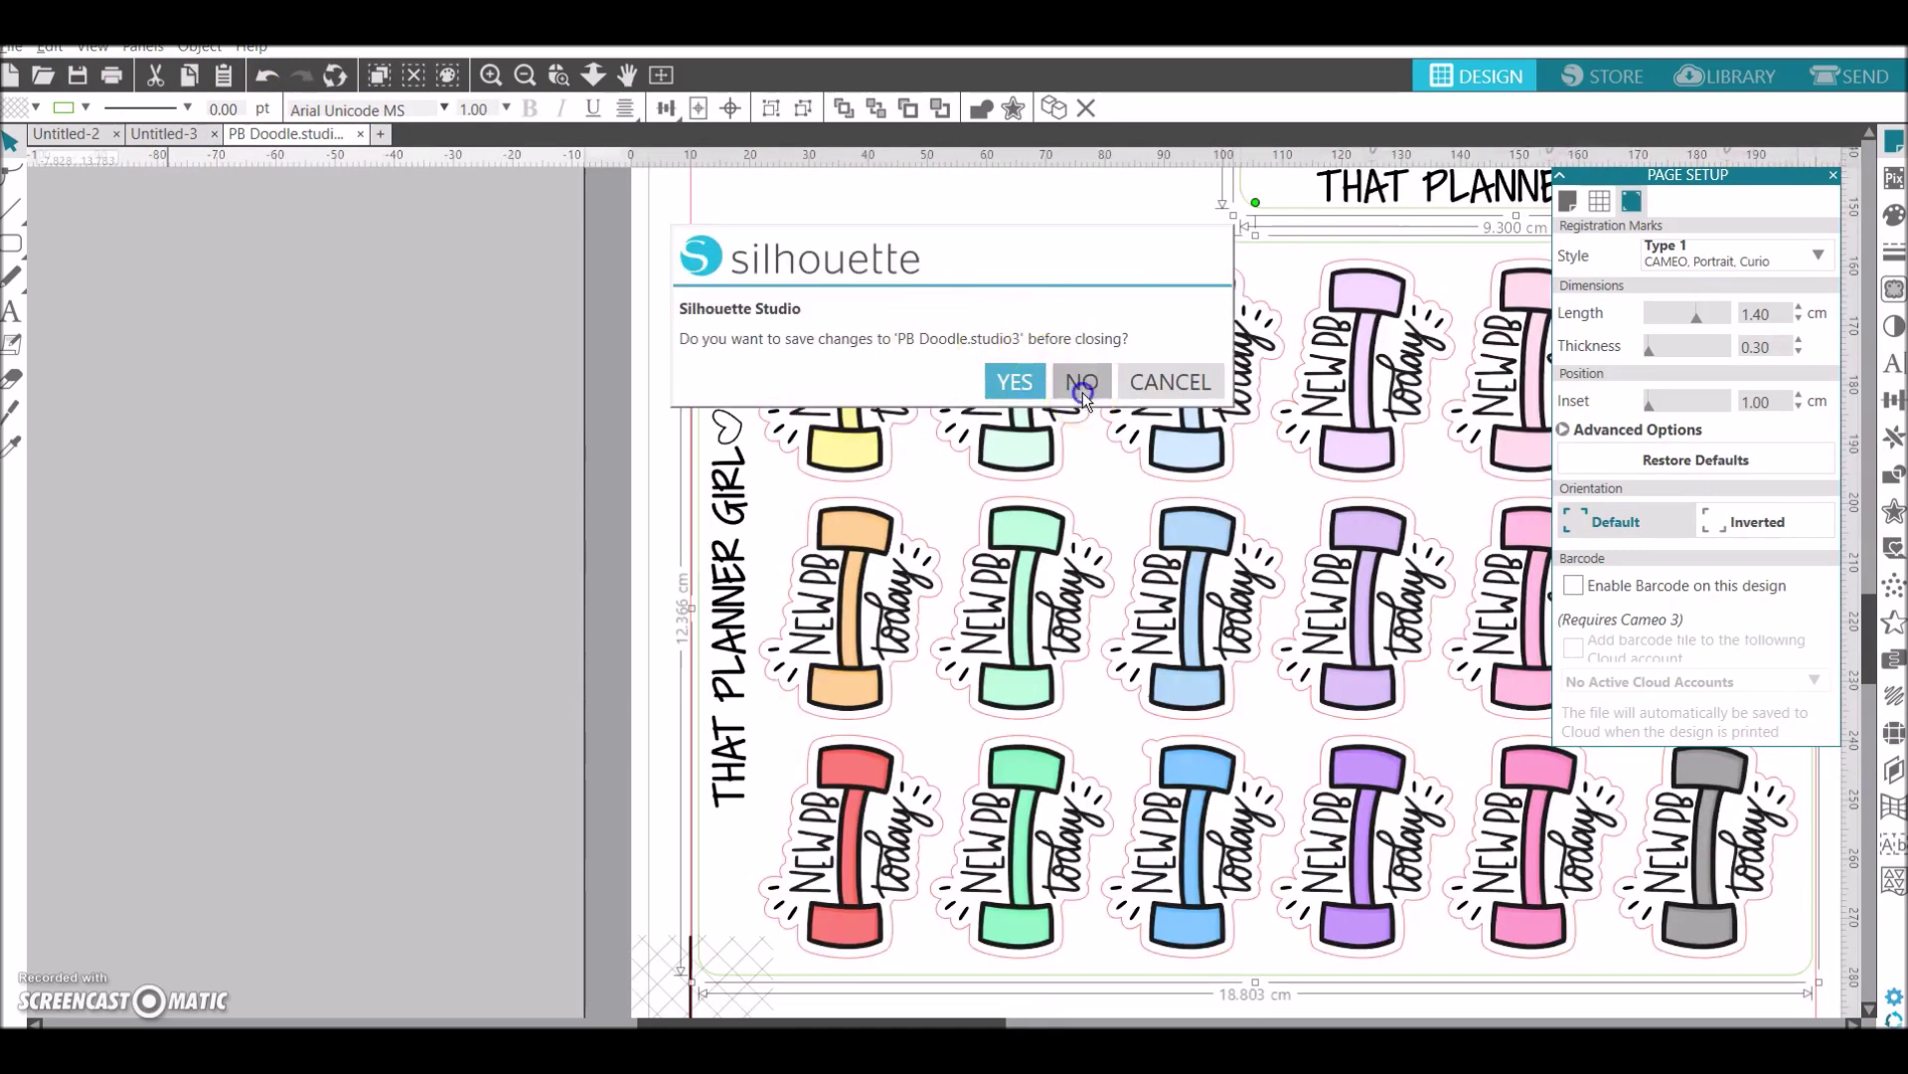
pyautogui.click(1081, 379)
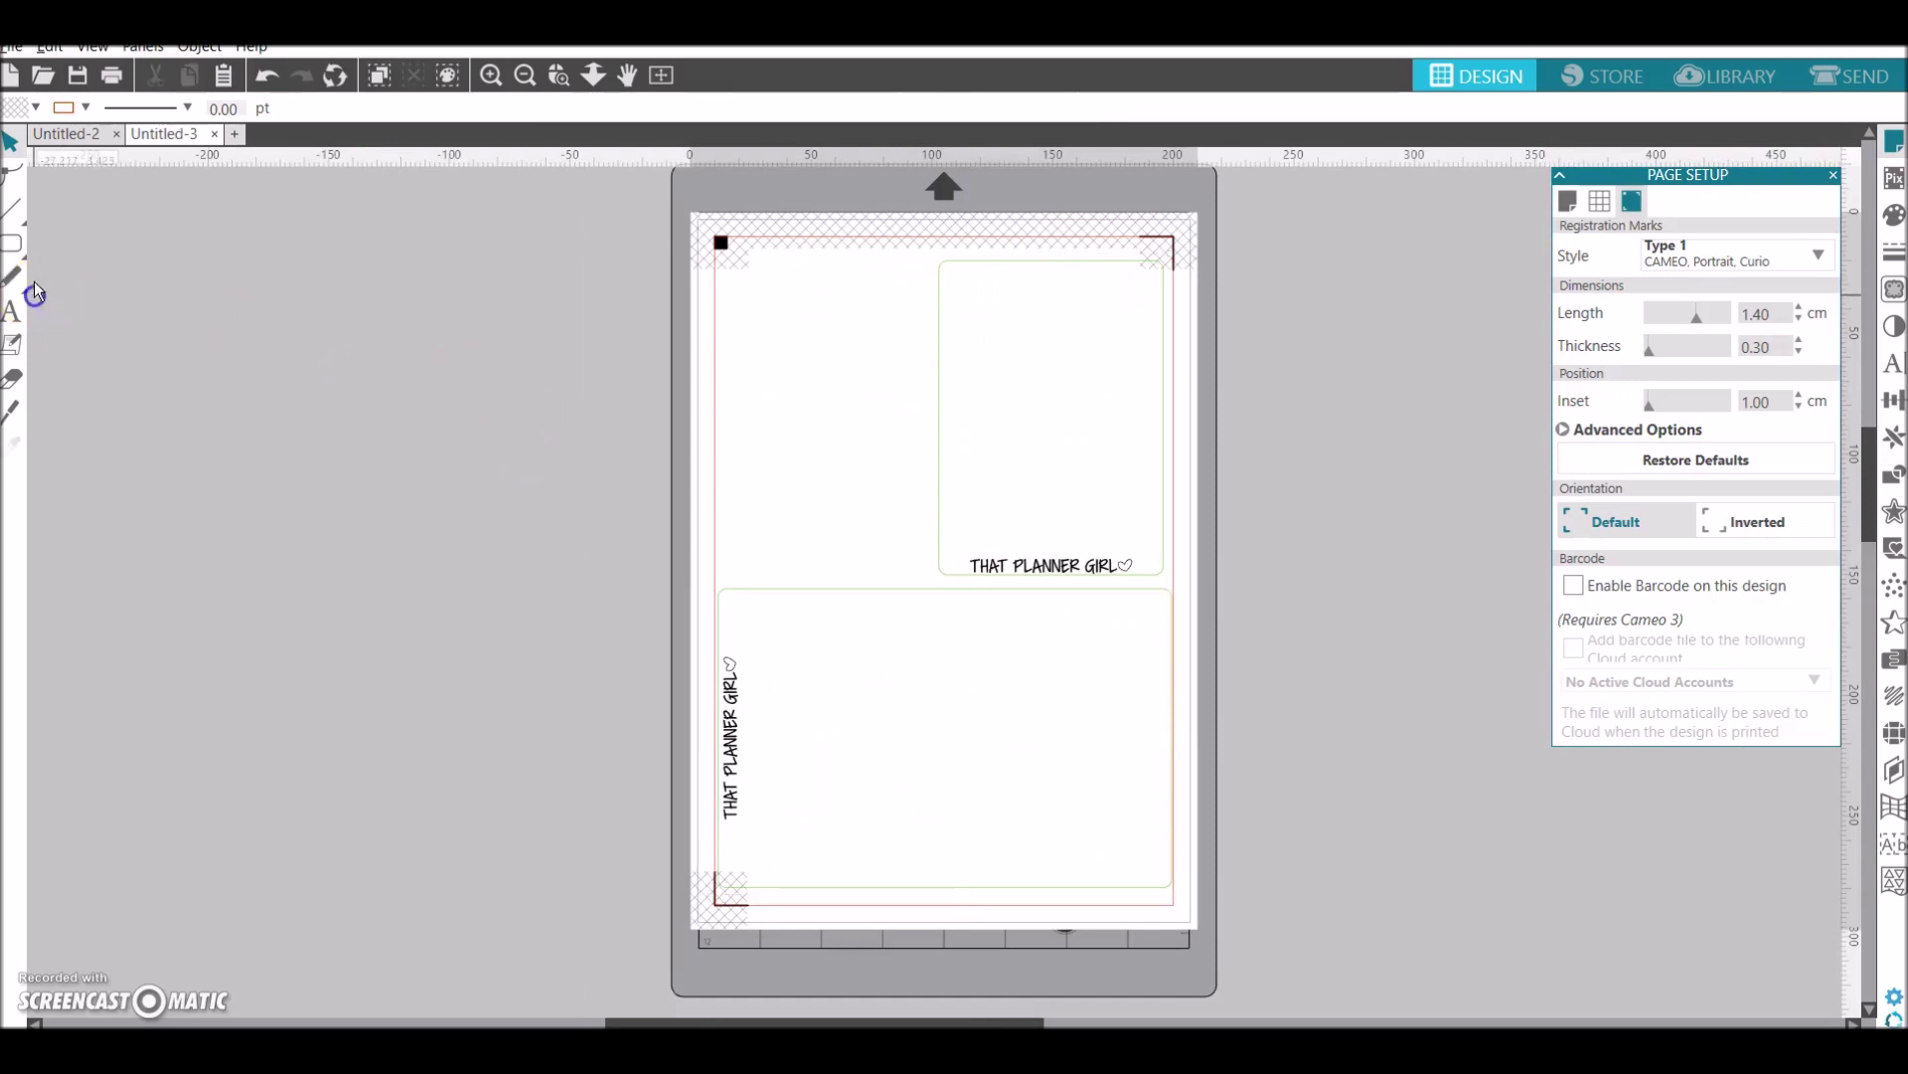
# Draw a rounded rectangle about 8.7 by 12.8 cm in the empty space beside the upper frame
pyautogui.click(15, 249)
pyautogui.click(83, 250)
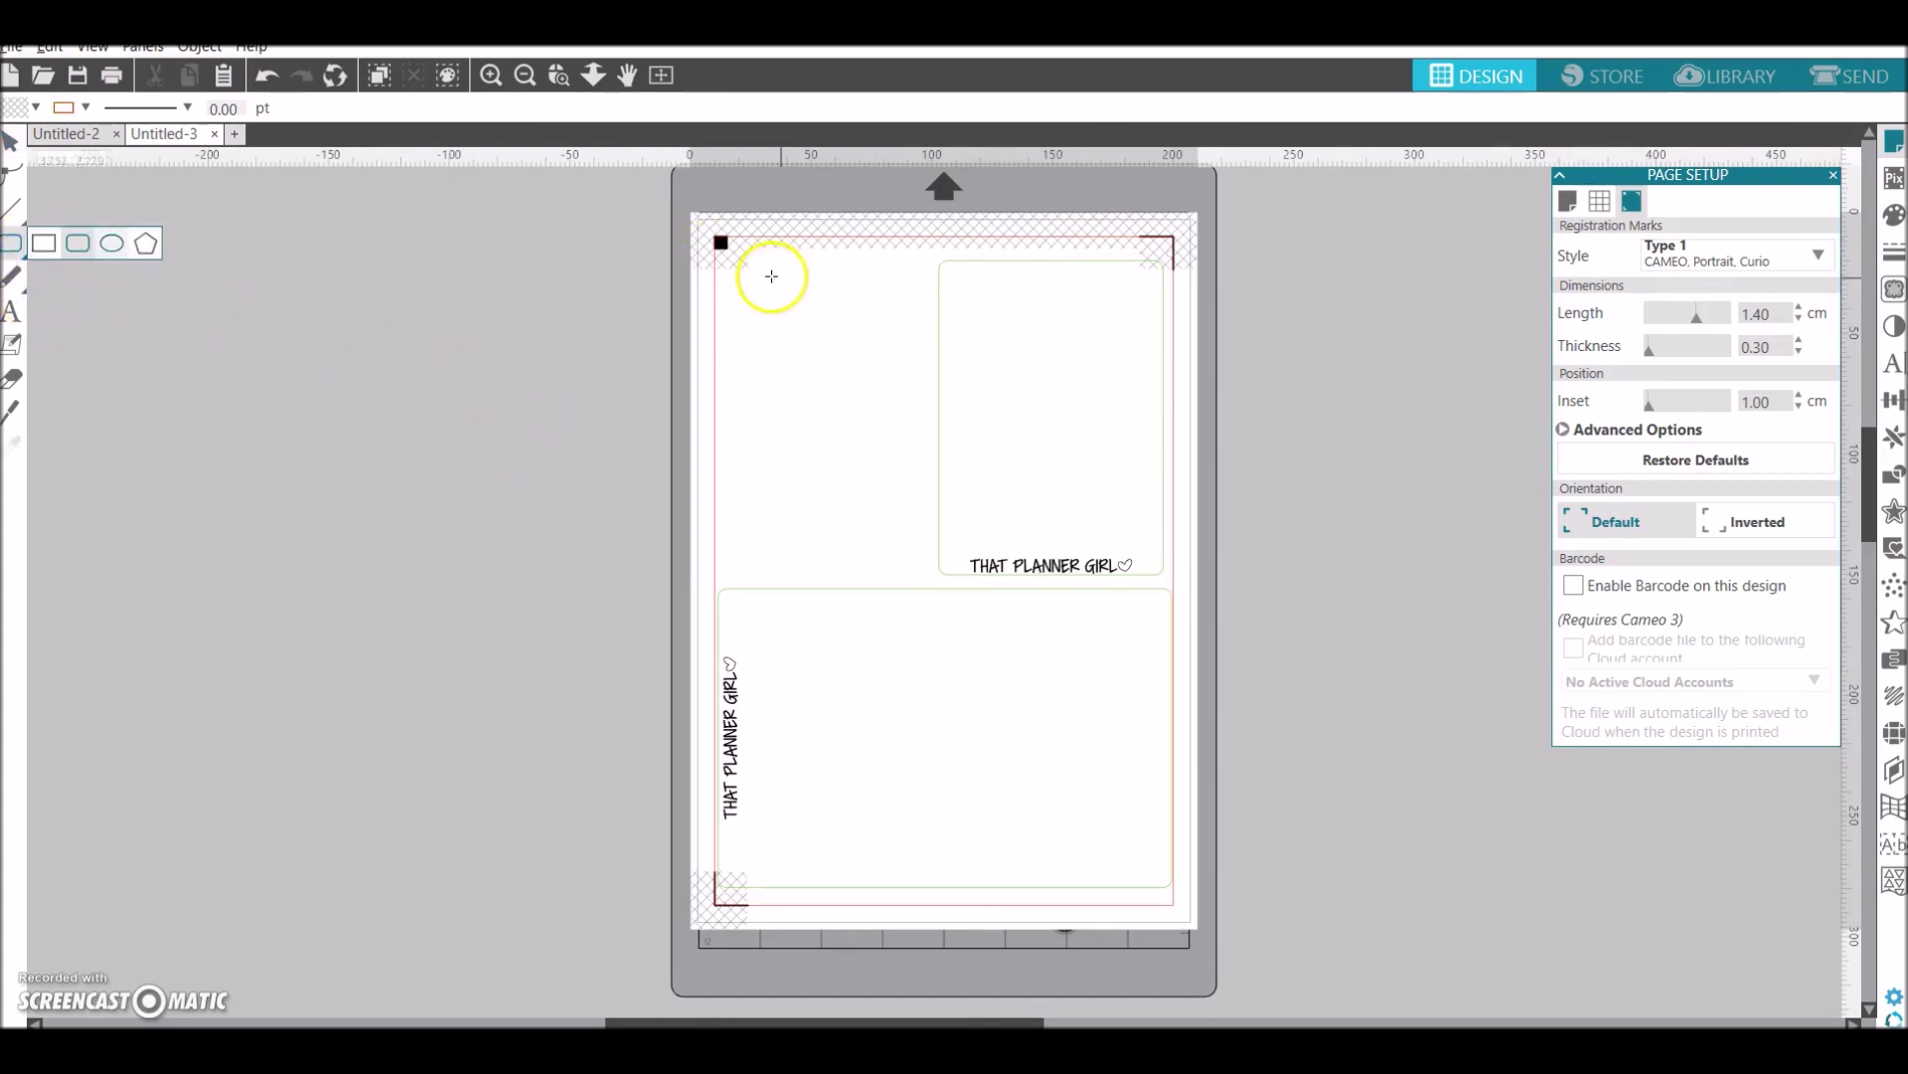
pyautogui.moveTo(723, 265)
pyautogui.mouseDown()
pyautogui.moveTo(881, 459)
pyautogui.moveTo(932, 572)
pyautogui.mouseUp()
pyautogui.moveTo(794, 215); pyautogui.dragTo(826, 292)
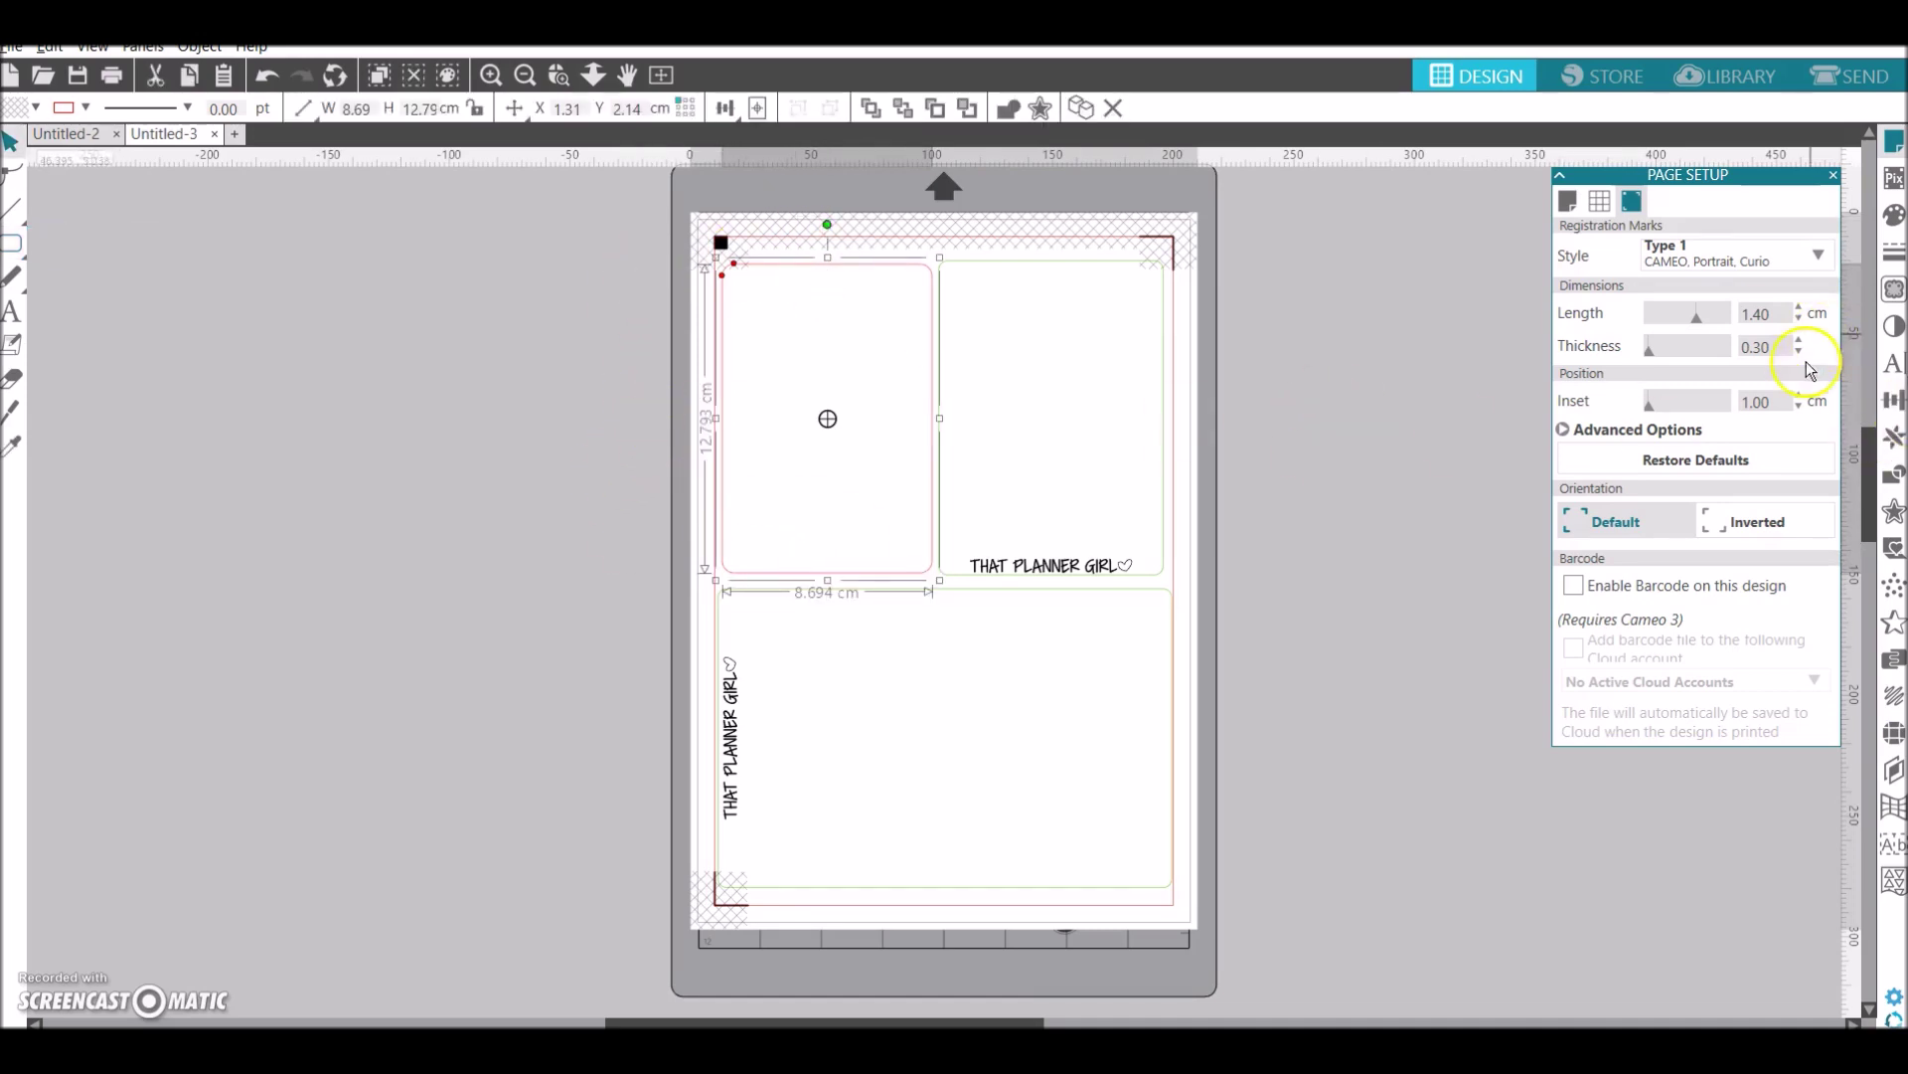
# Change the new rounded rectangle's line color to green and delete the rectangle
pyautogui.click(1880, 253)
pyautogui.click(1595, 202)
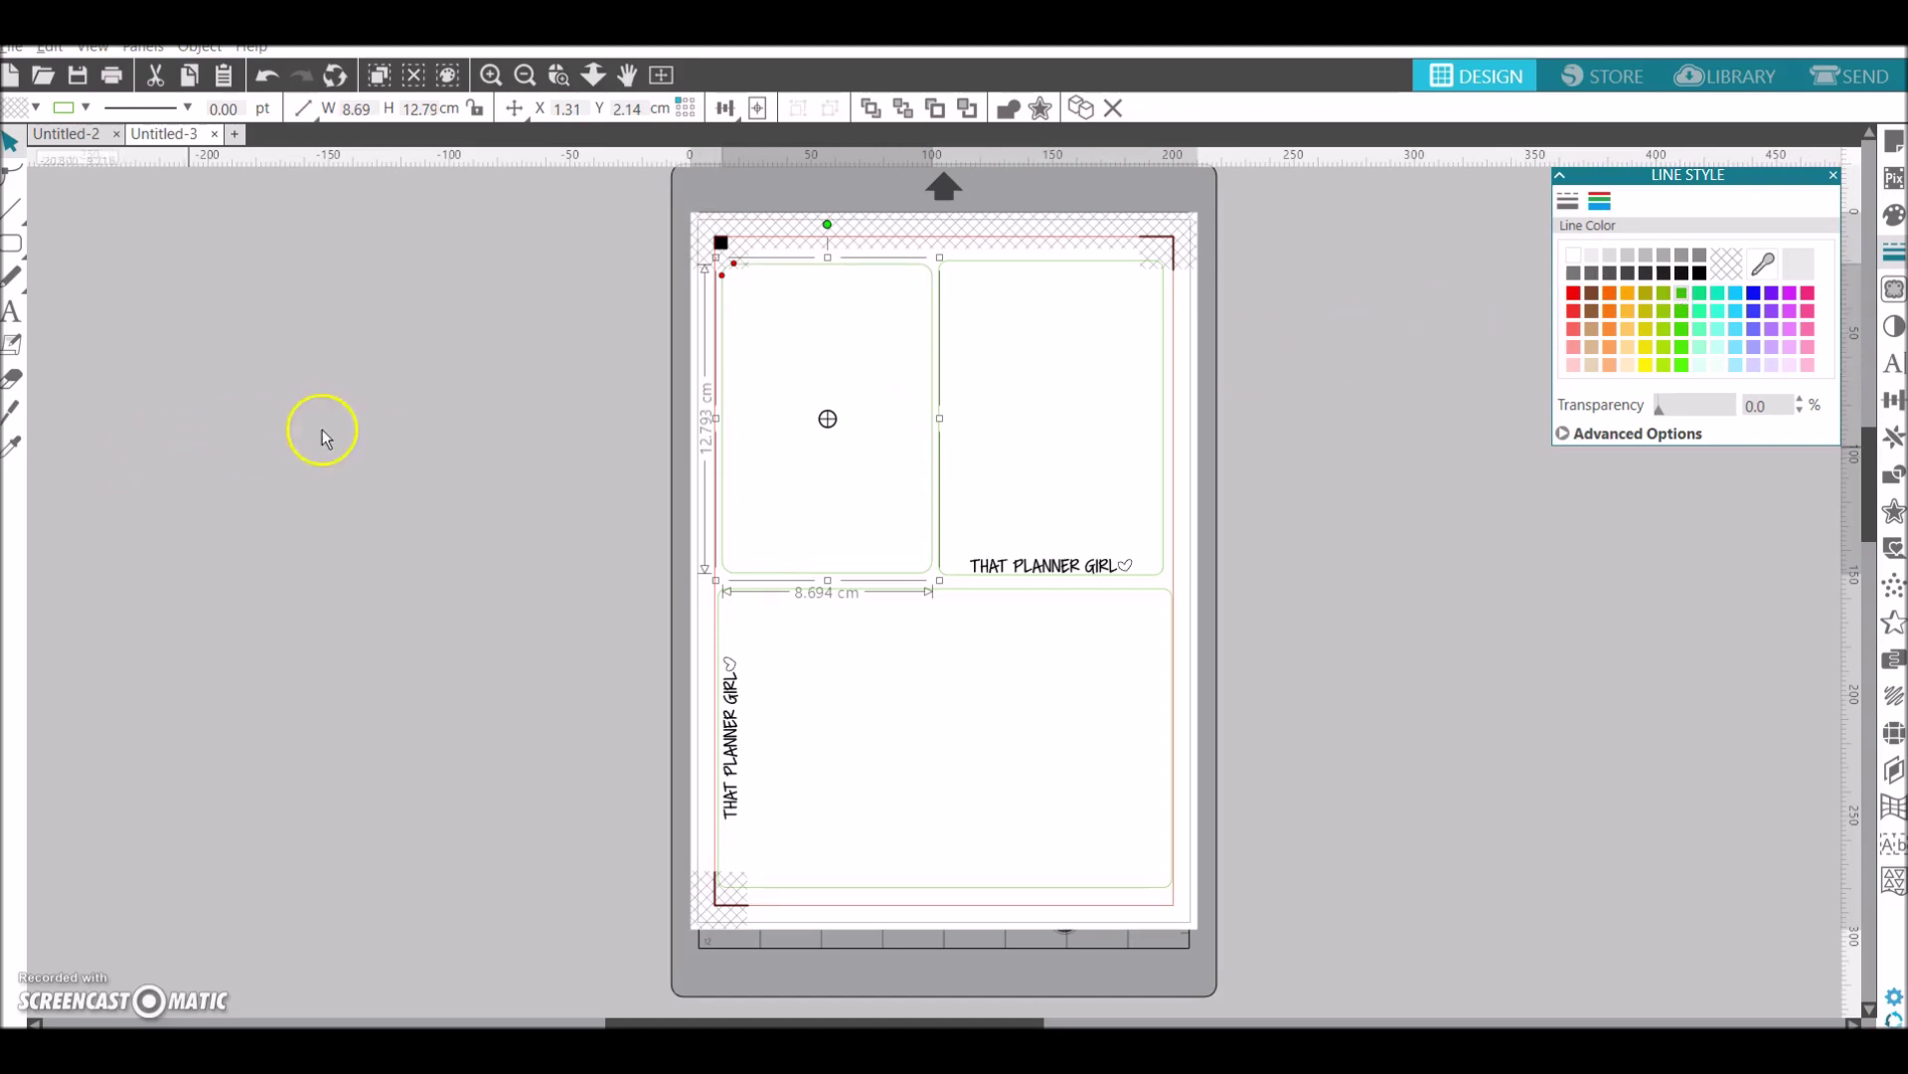
pyautogui.press('Delete')
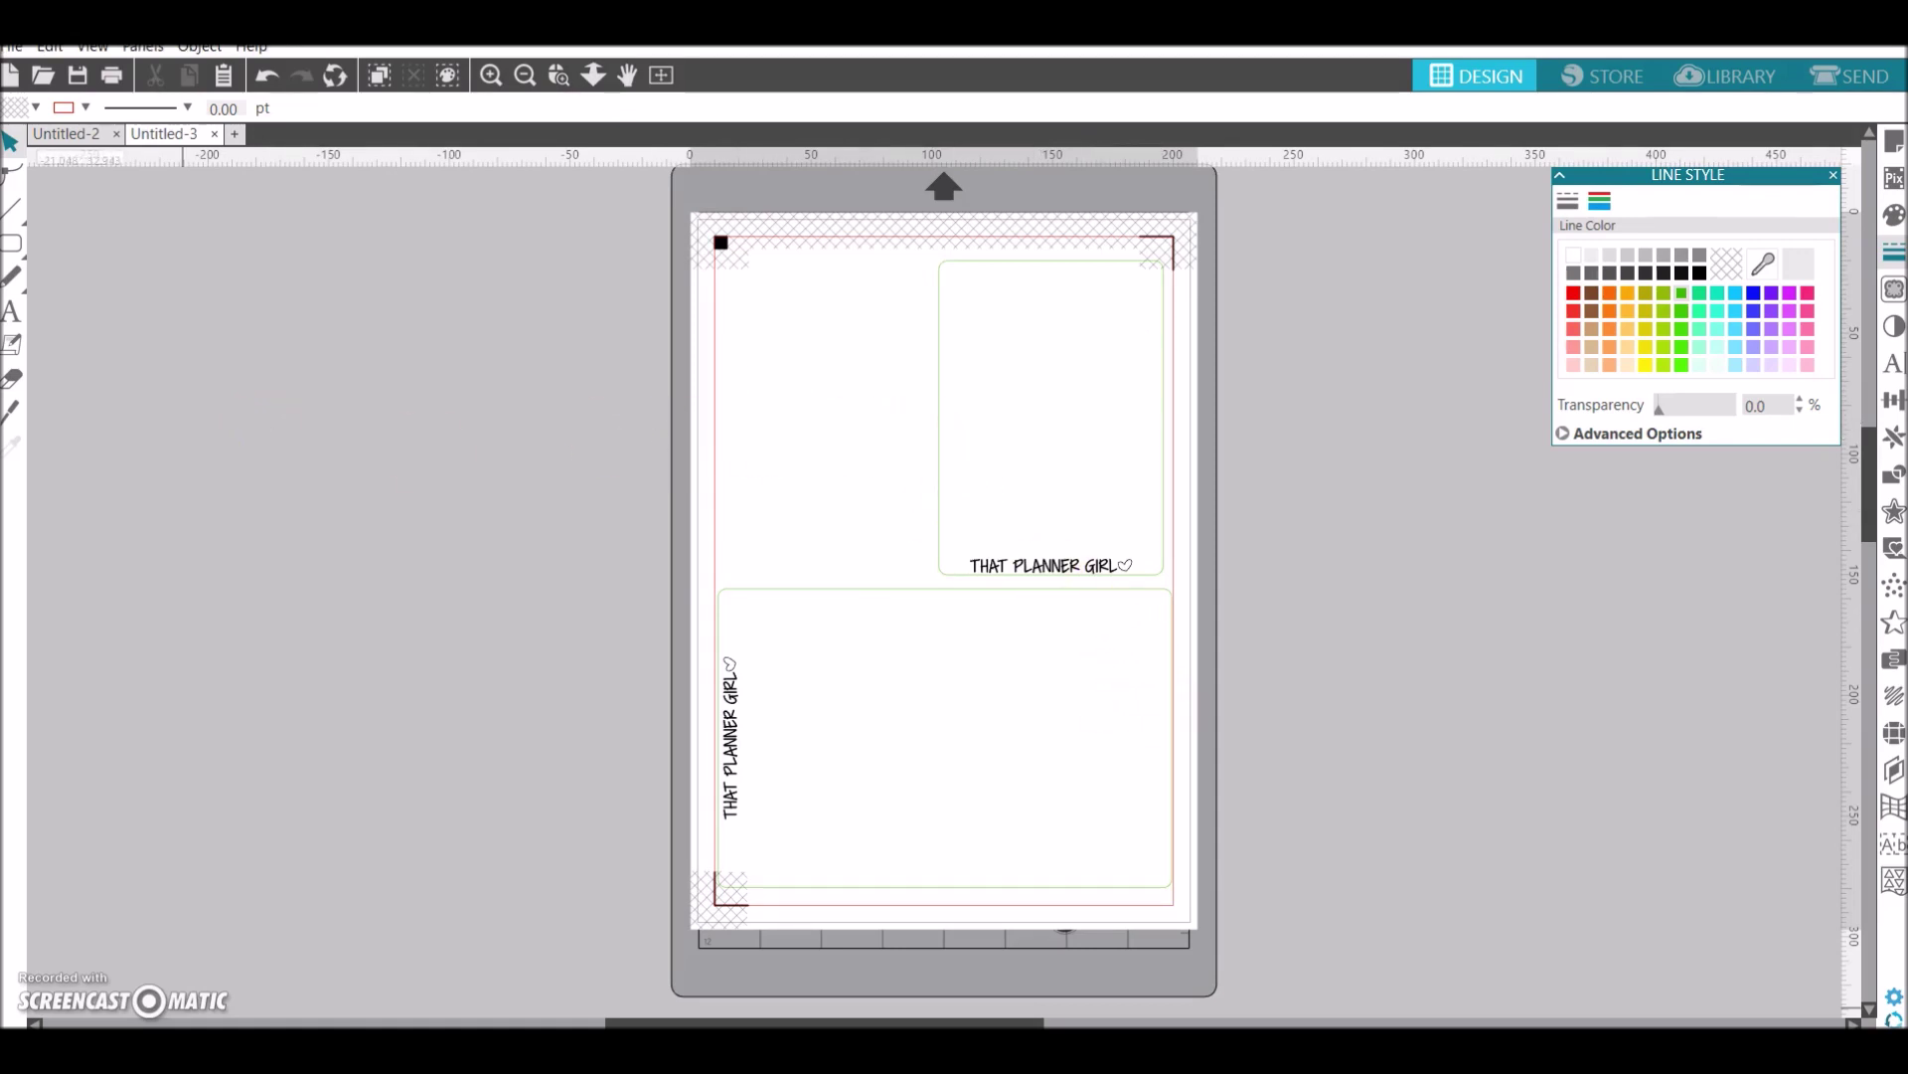
# Bring pencil doodle rainbow.png from the Hand Created Clipart folder in File Explorer into the document and place it beside the page
pyautogui.moveTo(518, 1049)
pyautogui.click(284, 942)
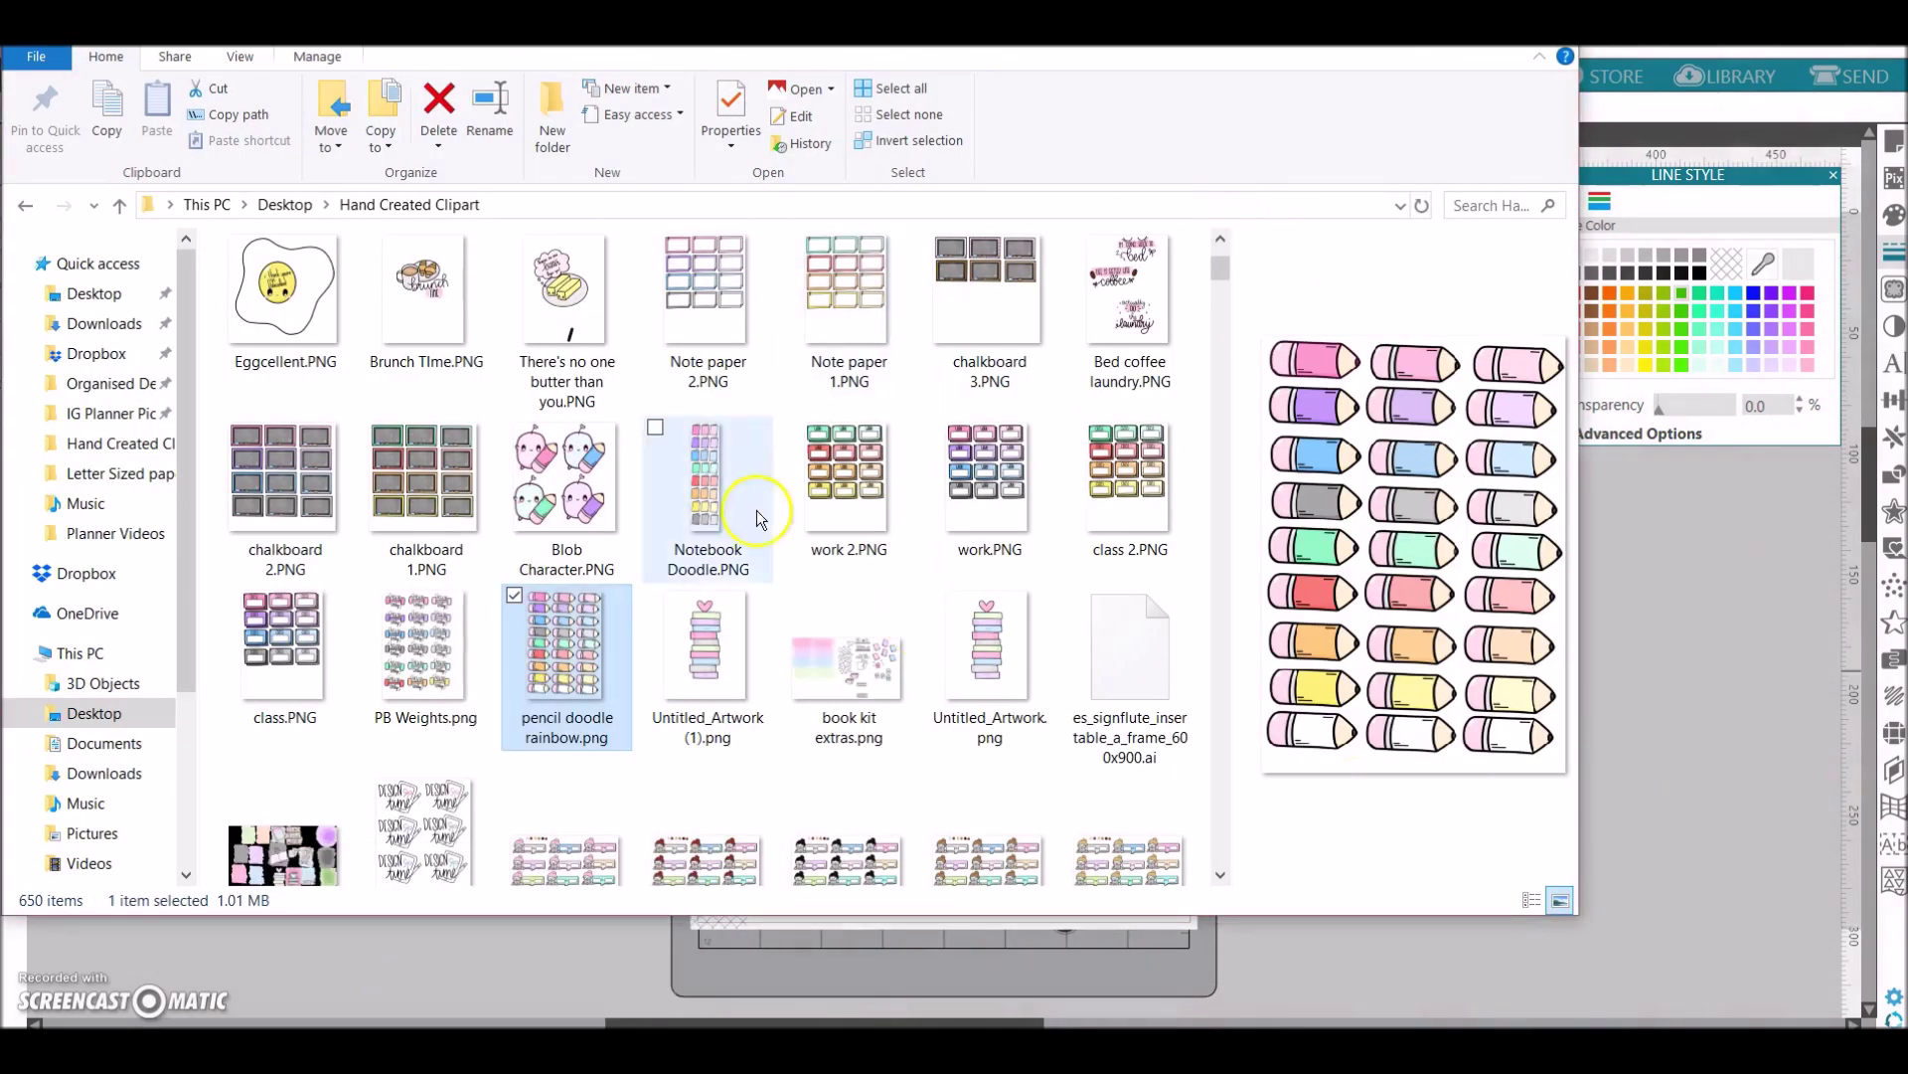
pyautogui.moveTo(580, 25); pyautogui.dragTo(643, 87)
pyautogui.moveTo(799, 73); pyautogui.dragTo(823, 258)
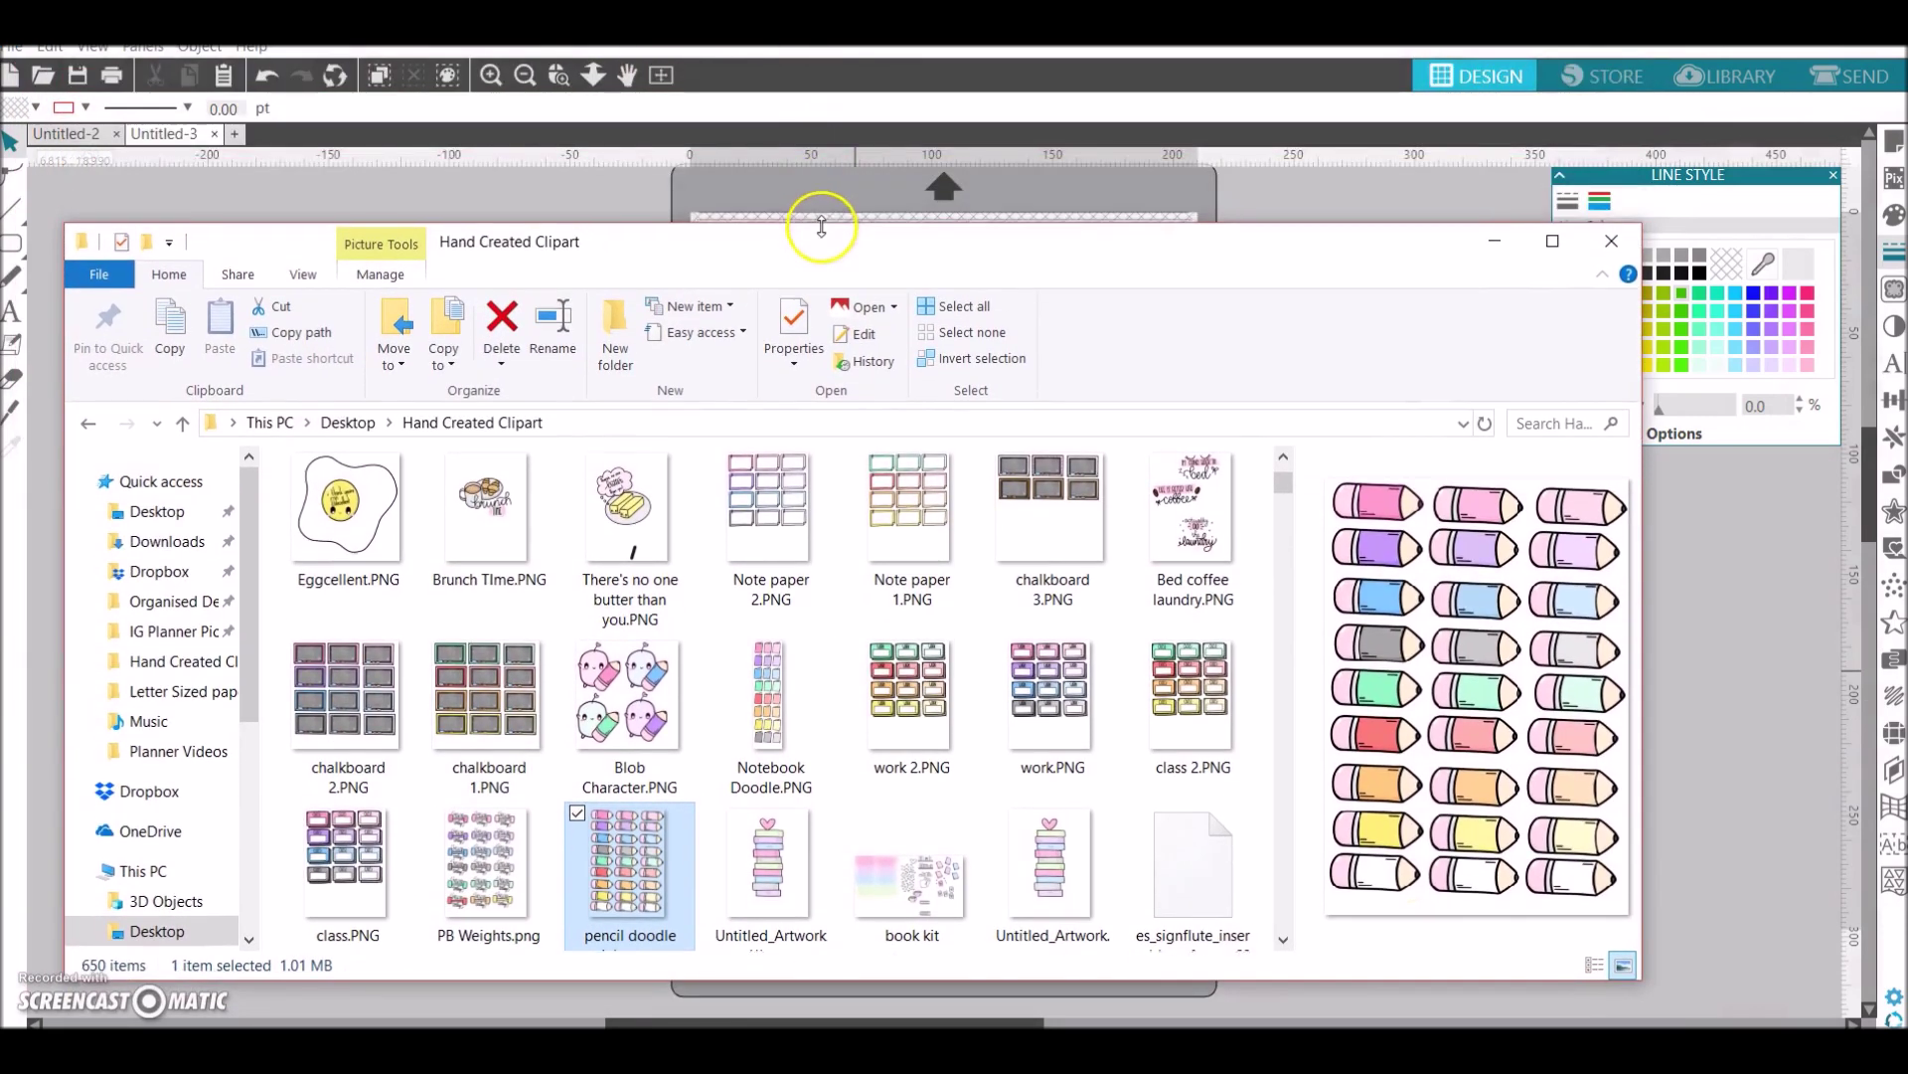
pyautogui.moveTo(628, 895)
pyautogui.mouseDown()
pyautogui.moveTo(524, 368)
pyautogui.moveTo(524, 206)
pyautogui.mouseUp()
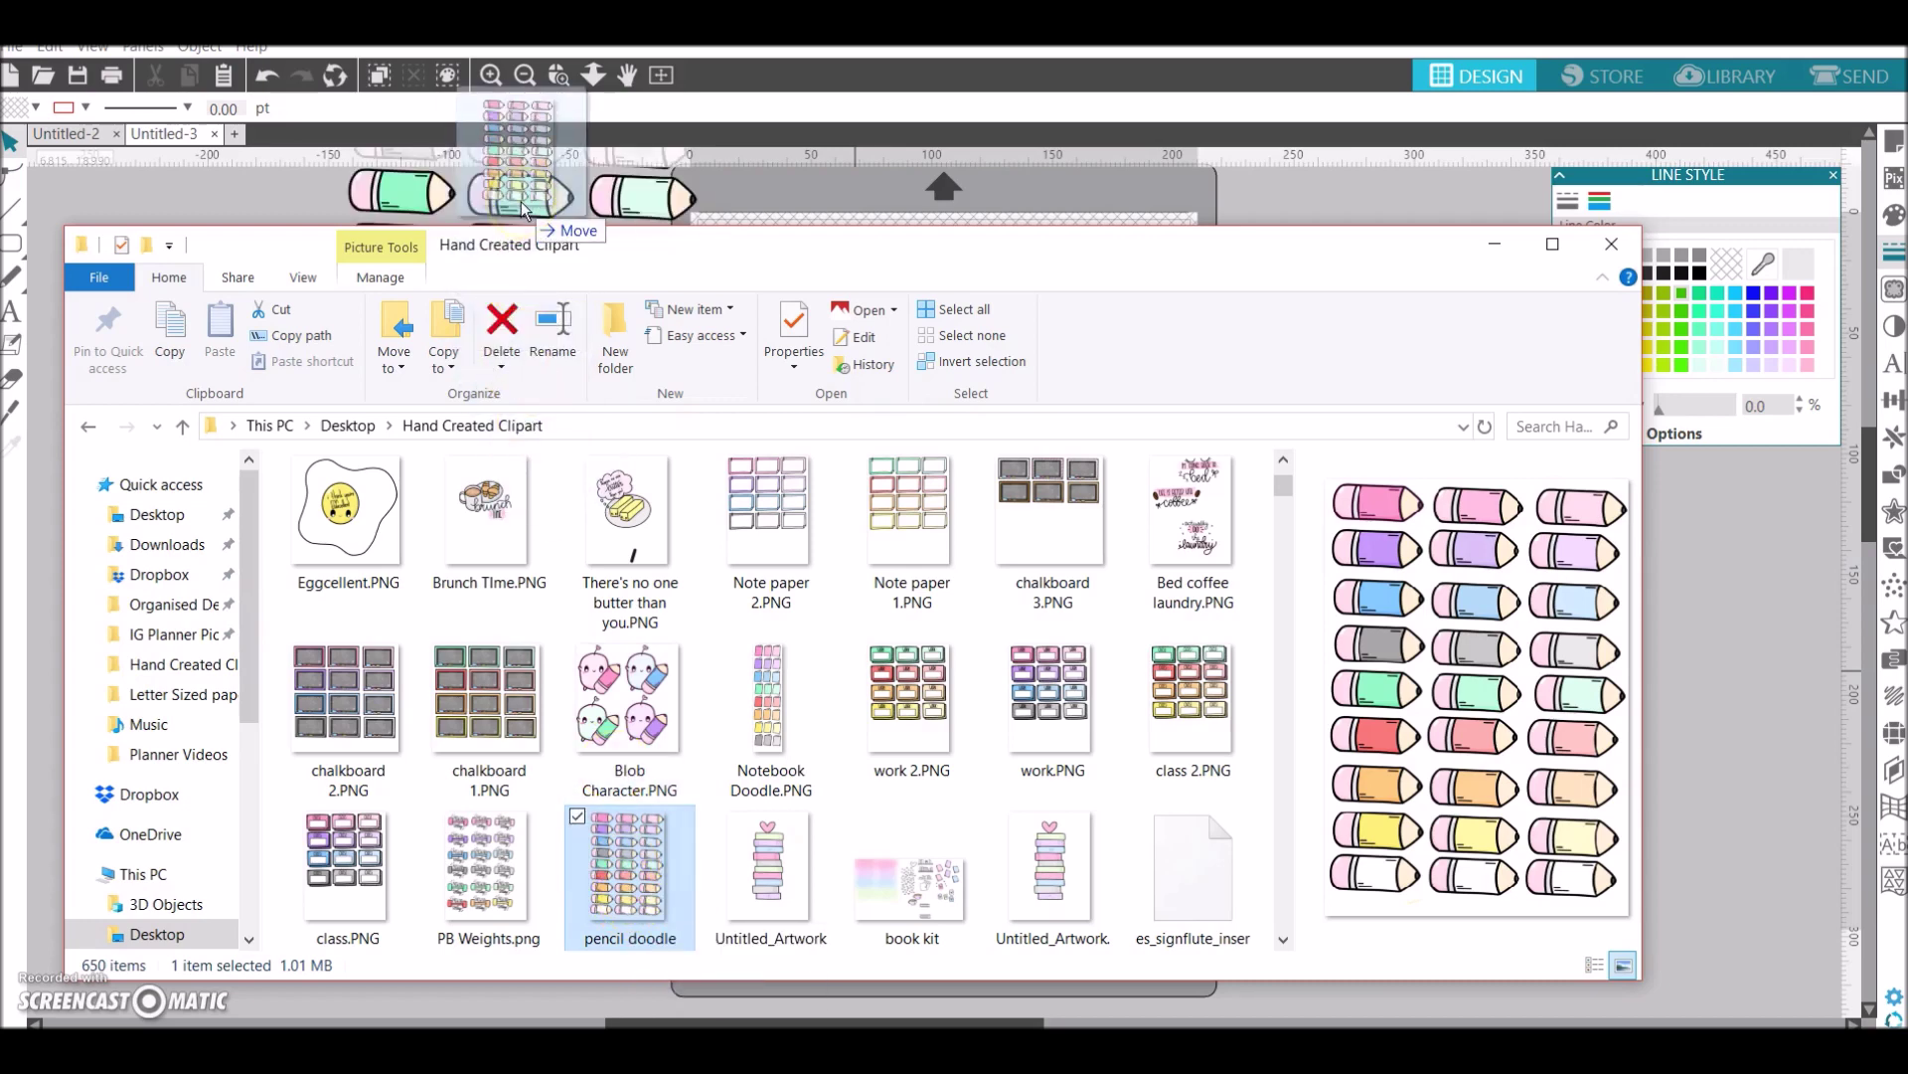
pyautogui.click(1499, 248)
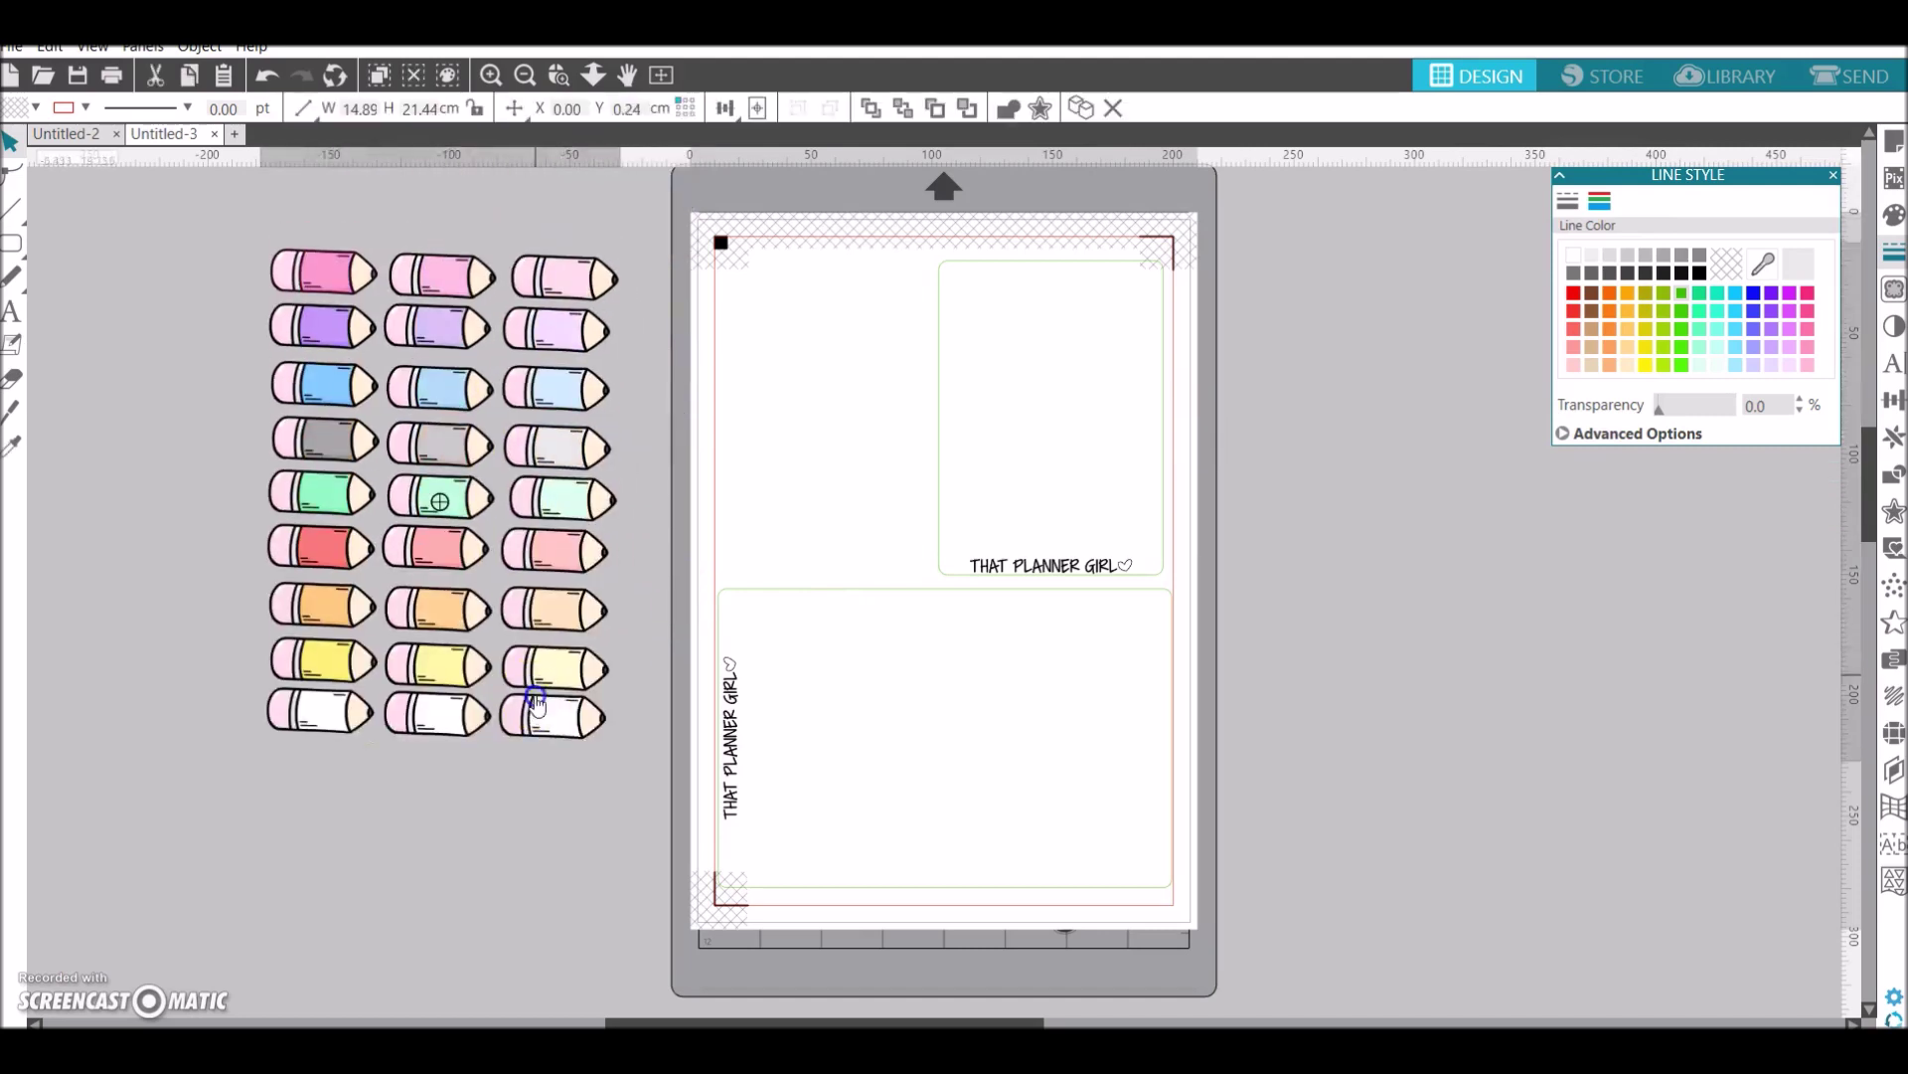
pyautogui.moveTo(537, 686); pyautogui.dragTo(535, 708)
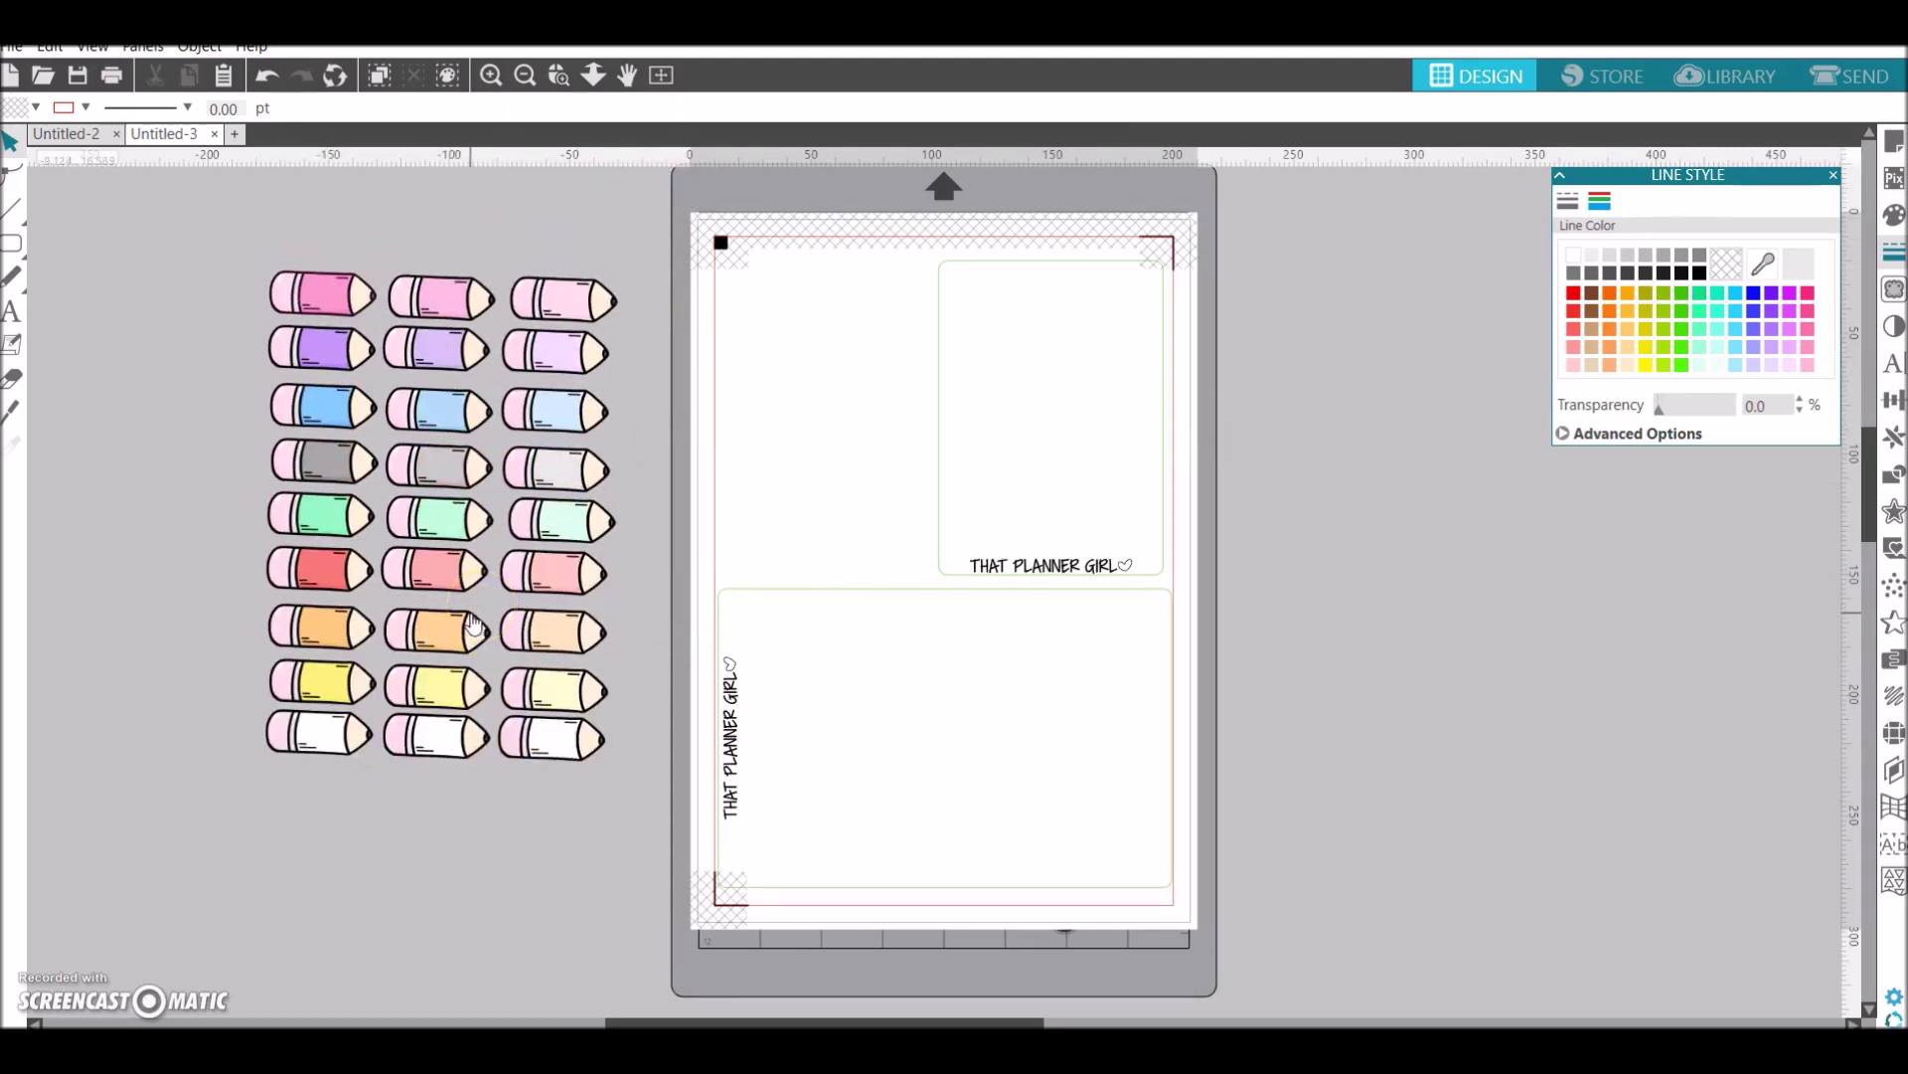
pyautogui.moveTo(463, 586)
pyautogui.mouseDown()
pyautogui.moveTo(612, 592)
pyautogui.moveTo(492, 591)
pyautogui.mouseUp()
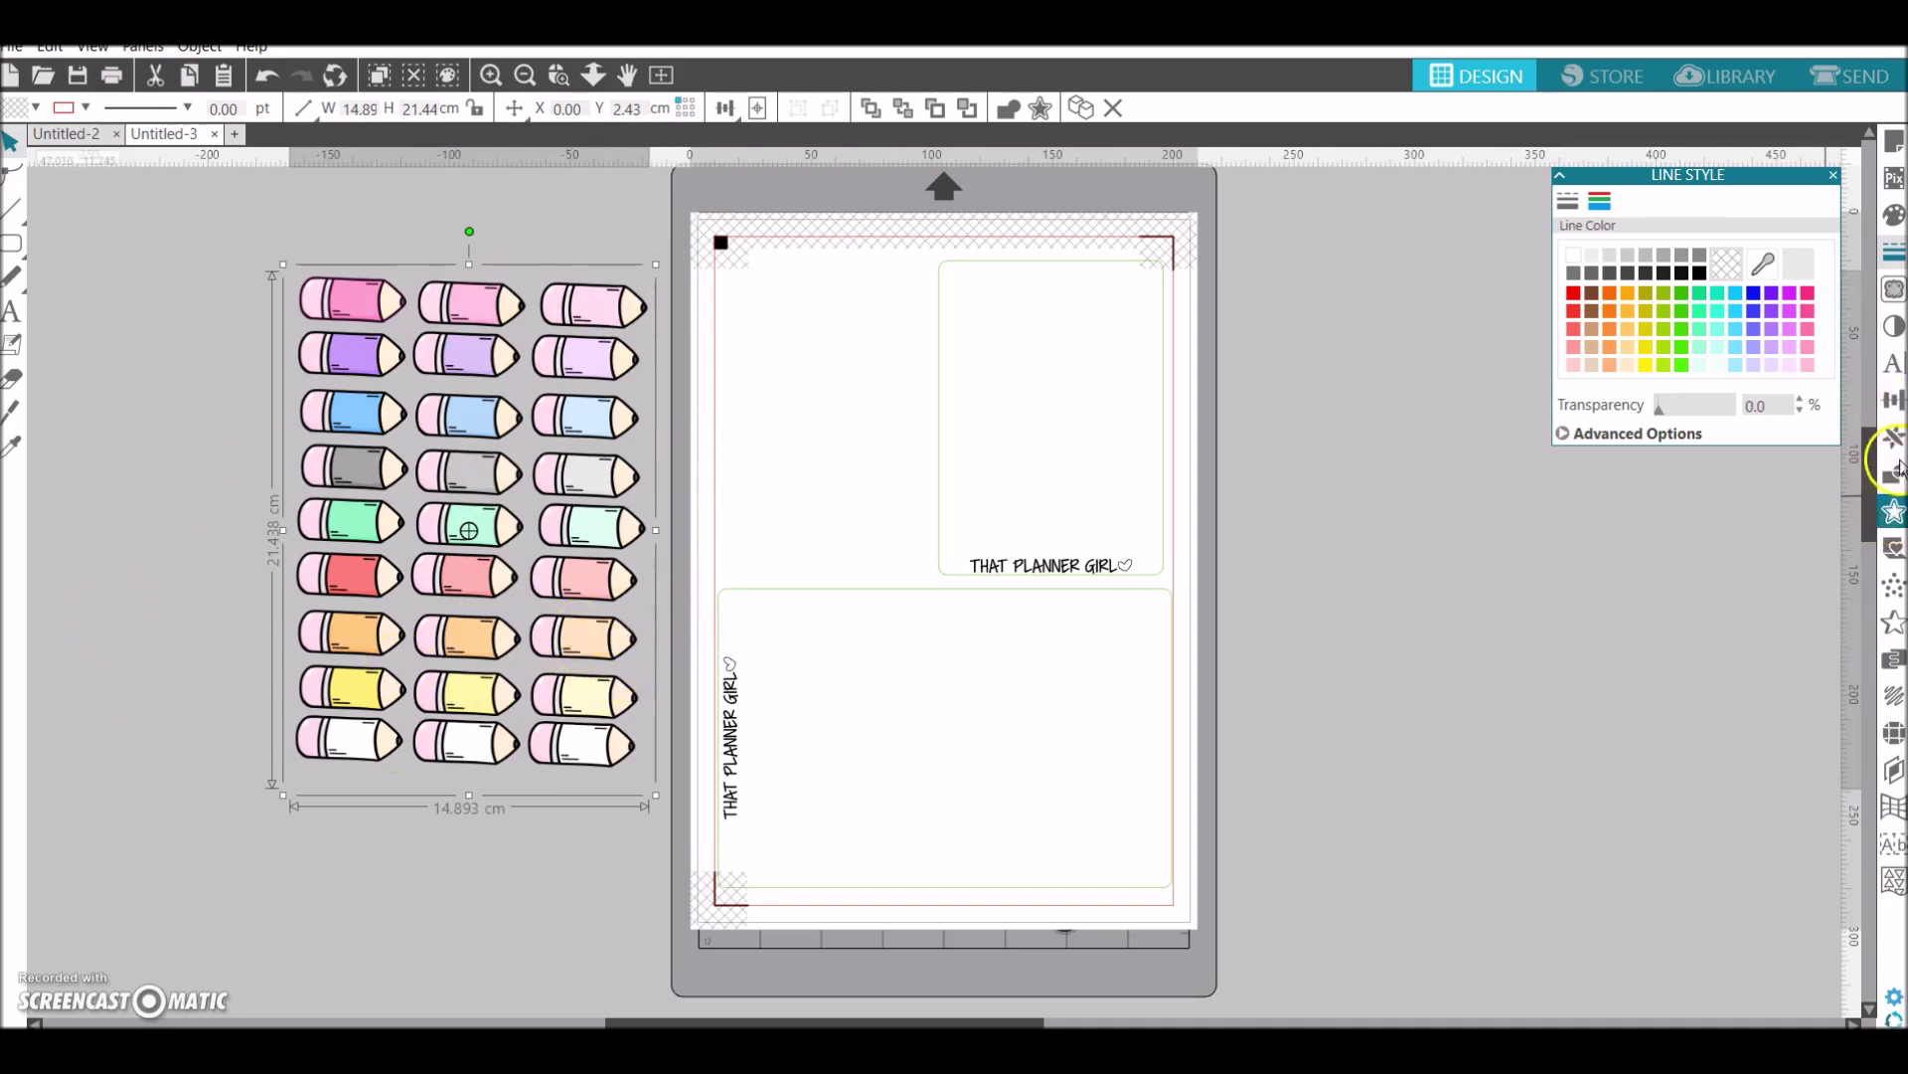
# Trace the outer edges of all the pencils, using a trace area around the whole image and a scale of 4
pyautogui.click(1893, 289)
pyautogui.click(1689, 258)
pyautogui.moveTo(688, 252); pyautogui.dragTo(433, 587)
pyautogui.moveTo(350, 679)
pyautogui.mouseDown()
pyautogui.moveTo(256, 780)
pyautogui.moveTo(242, 840)
pyautogui.mouseUp()
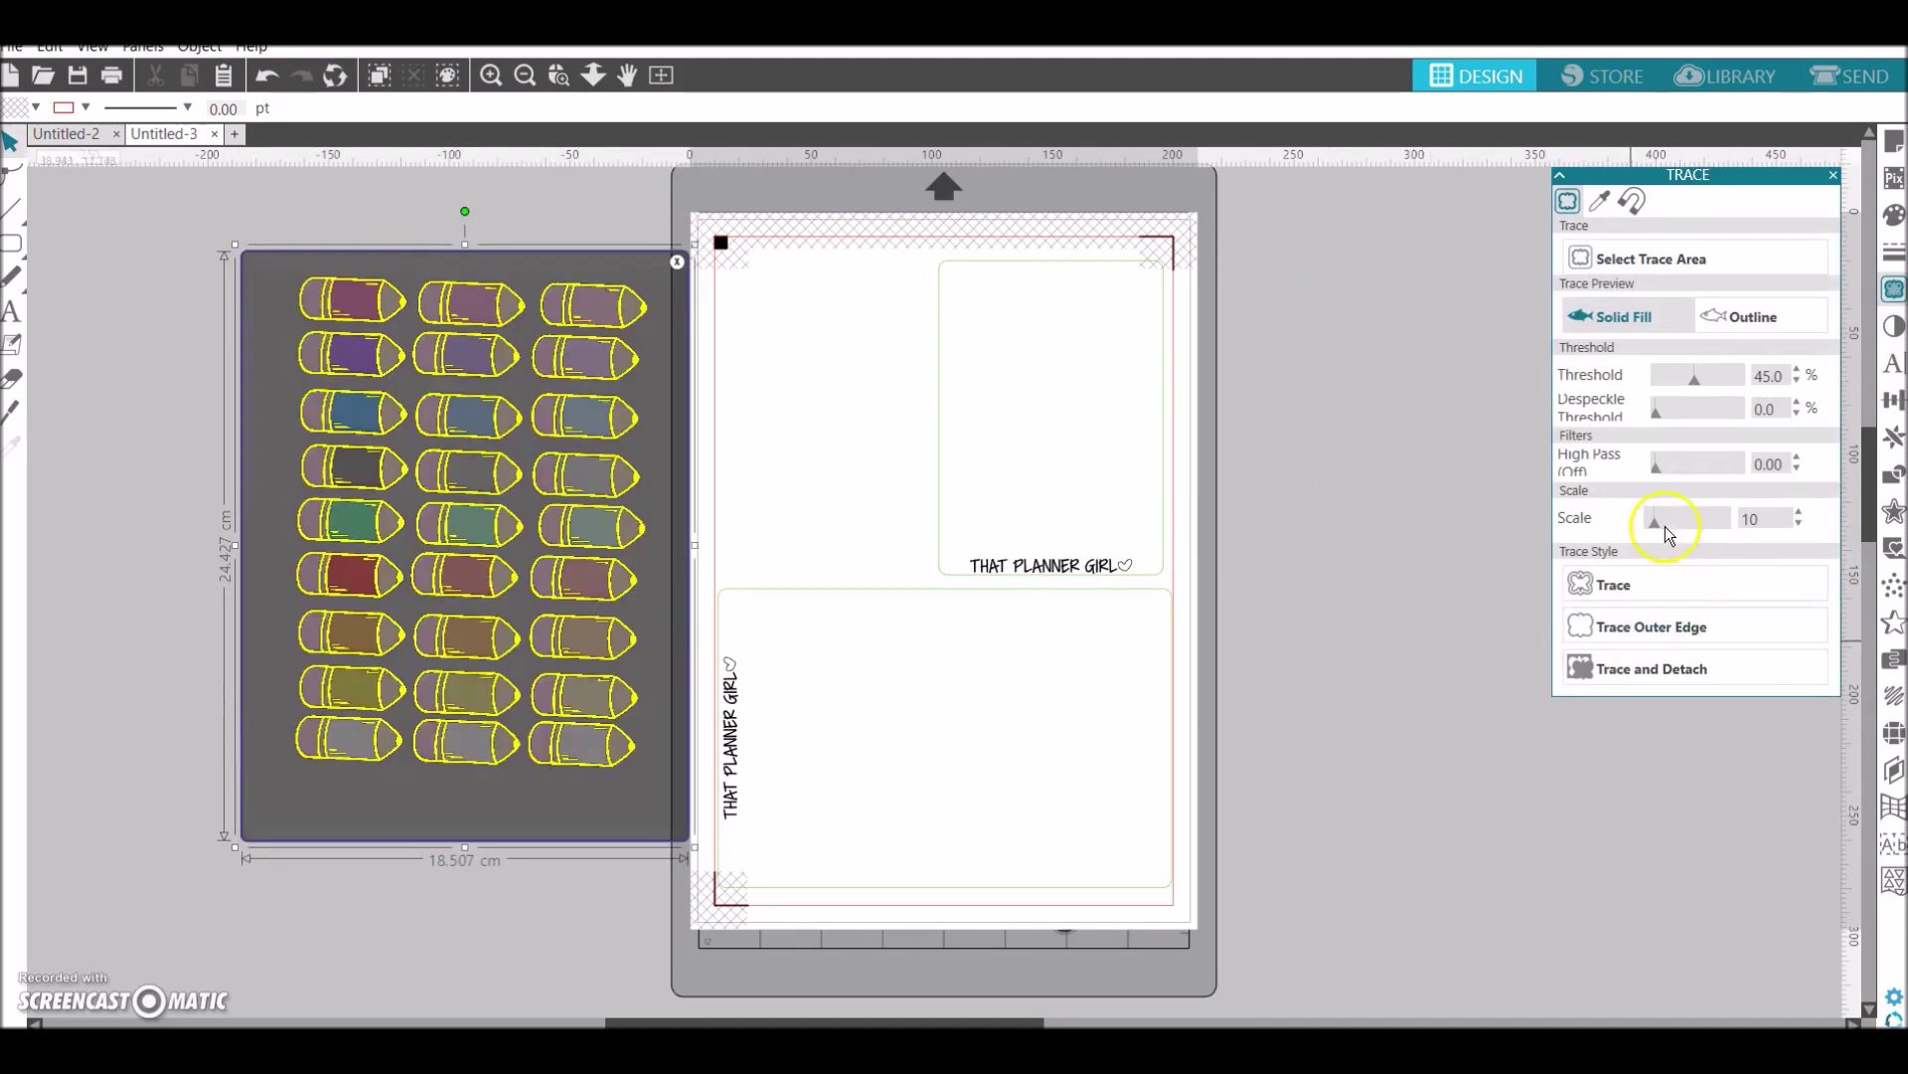
pyautogui.moveTo(1656, 521); pyautogui.dragTo(1593, 527)
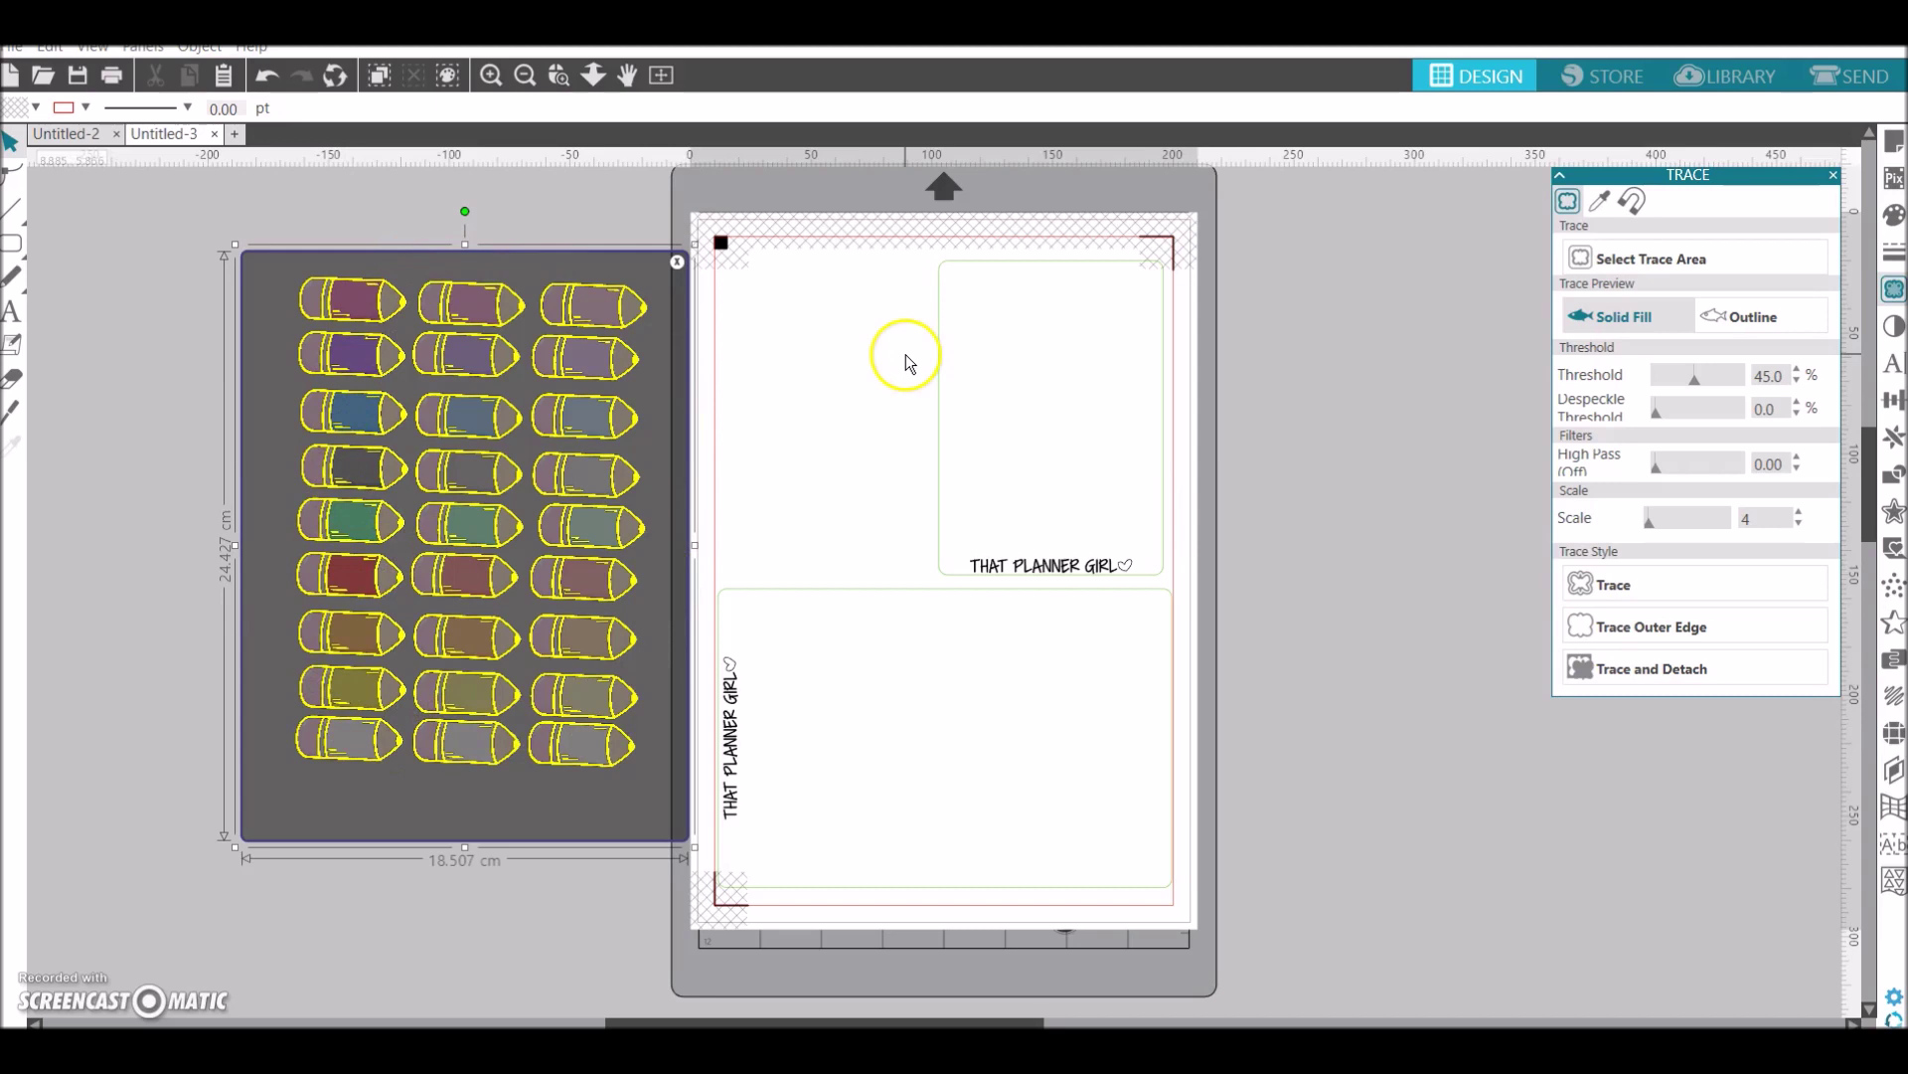
pyautogui.click(1602, 626)
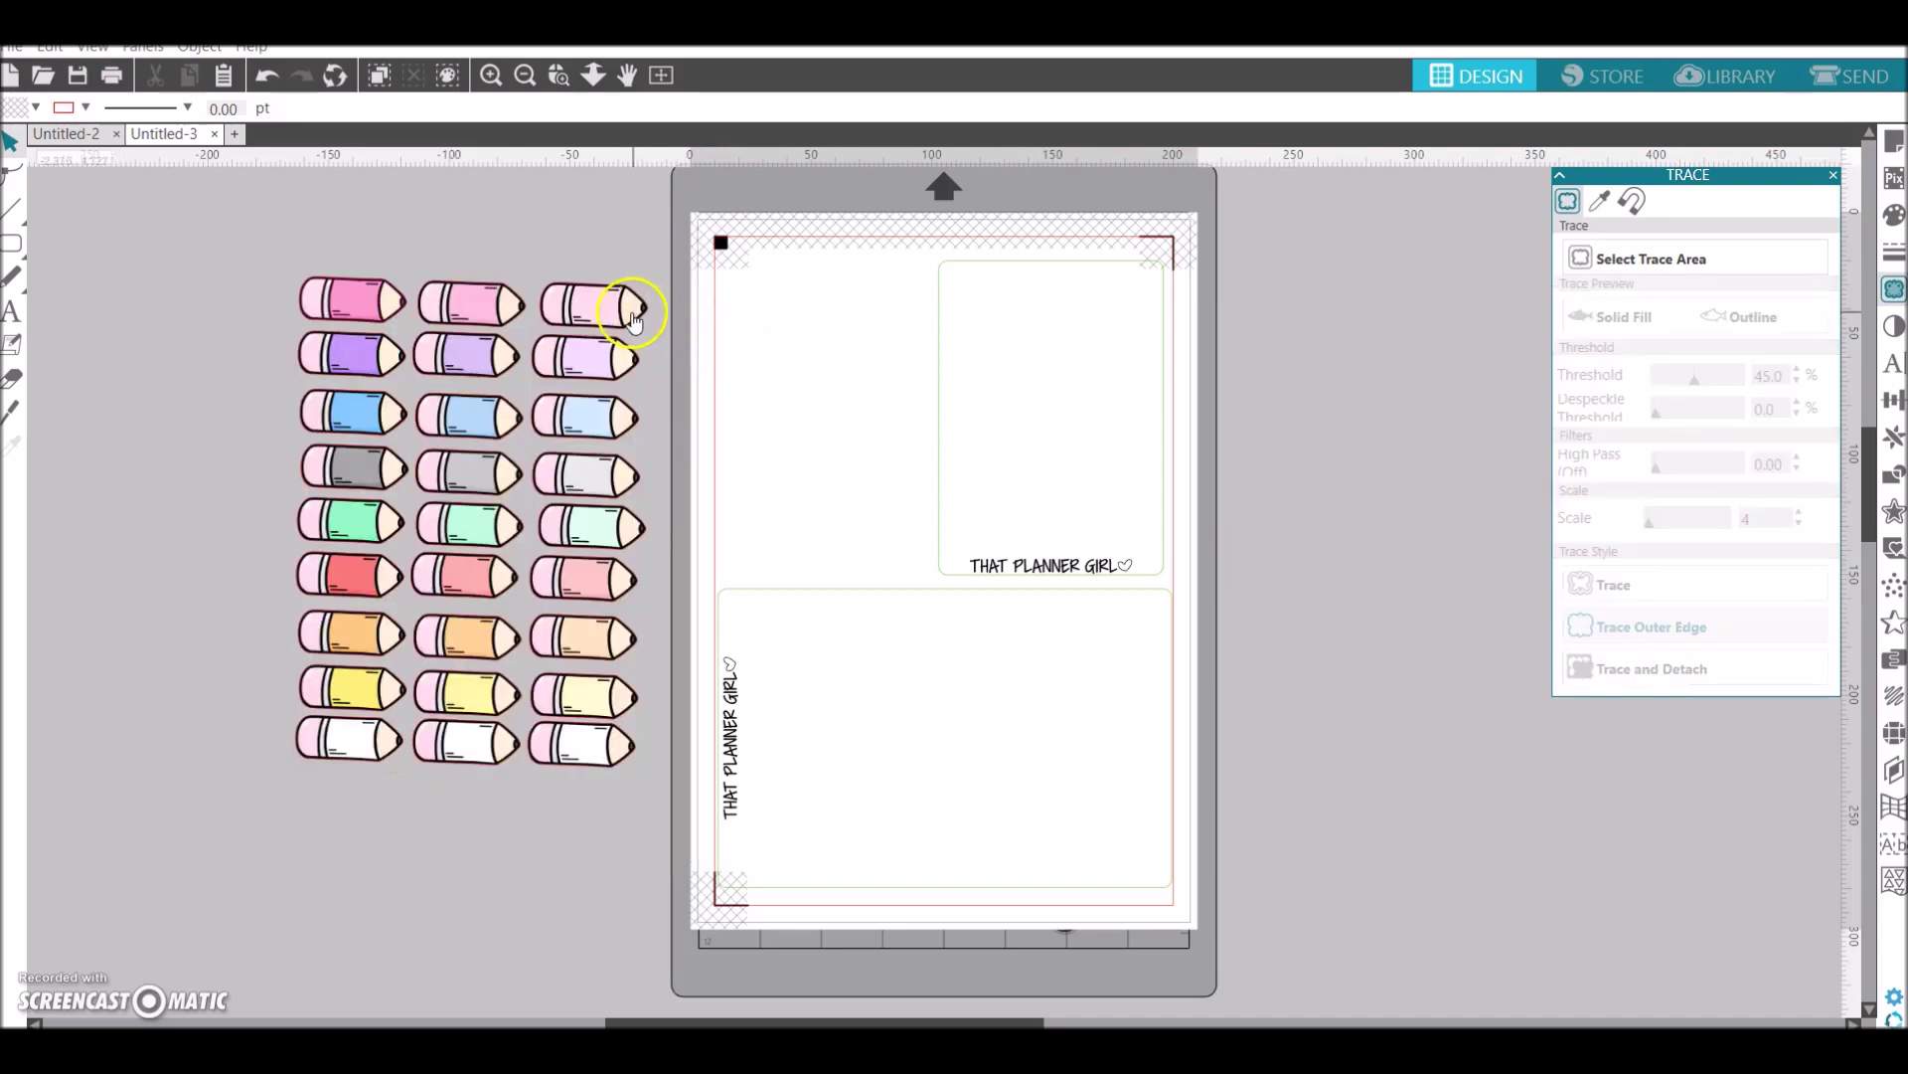
# Move the pencil image and its traced outlines apart to check the cut lines, and undo both moves
pyautogui.moveTo(621, 316)
pyautogui.mouseDown()
pyautogui.moveTo(639, 340)
pyautogui.moveTo(553, 335)
pyautogui.moveTo(647, 327)
pyautogui.moveTo(748, 386)
pyautogui.mouseUp()
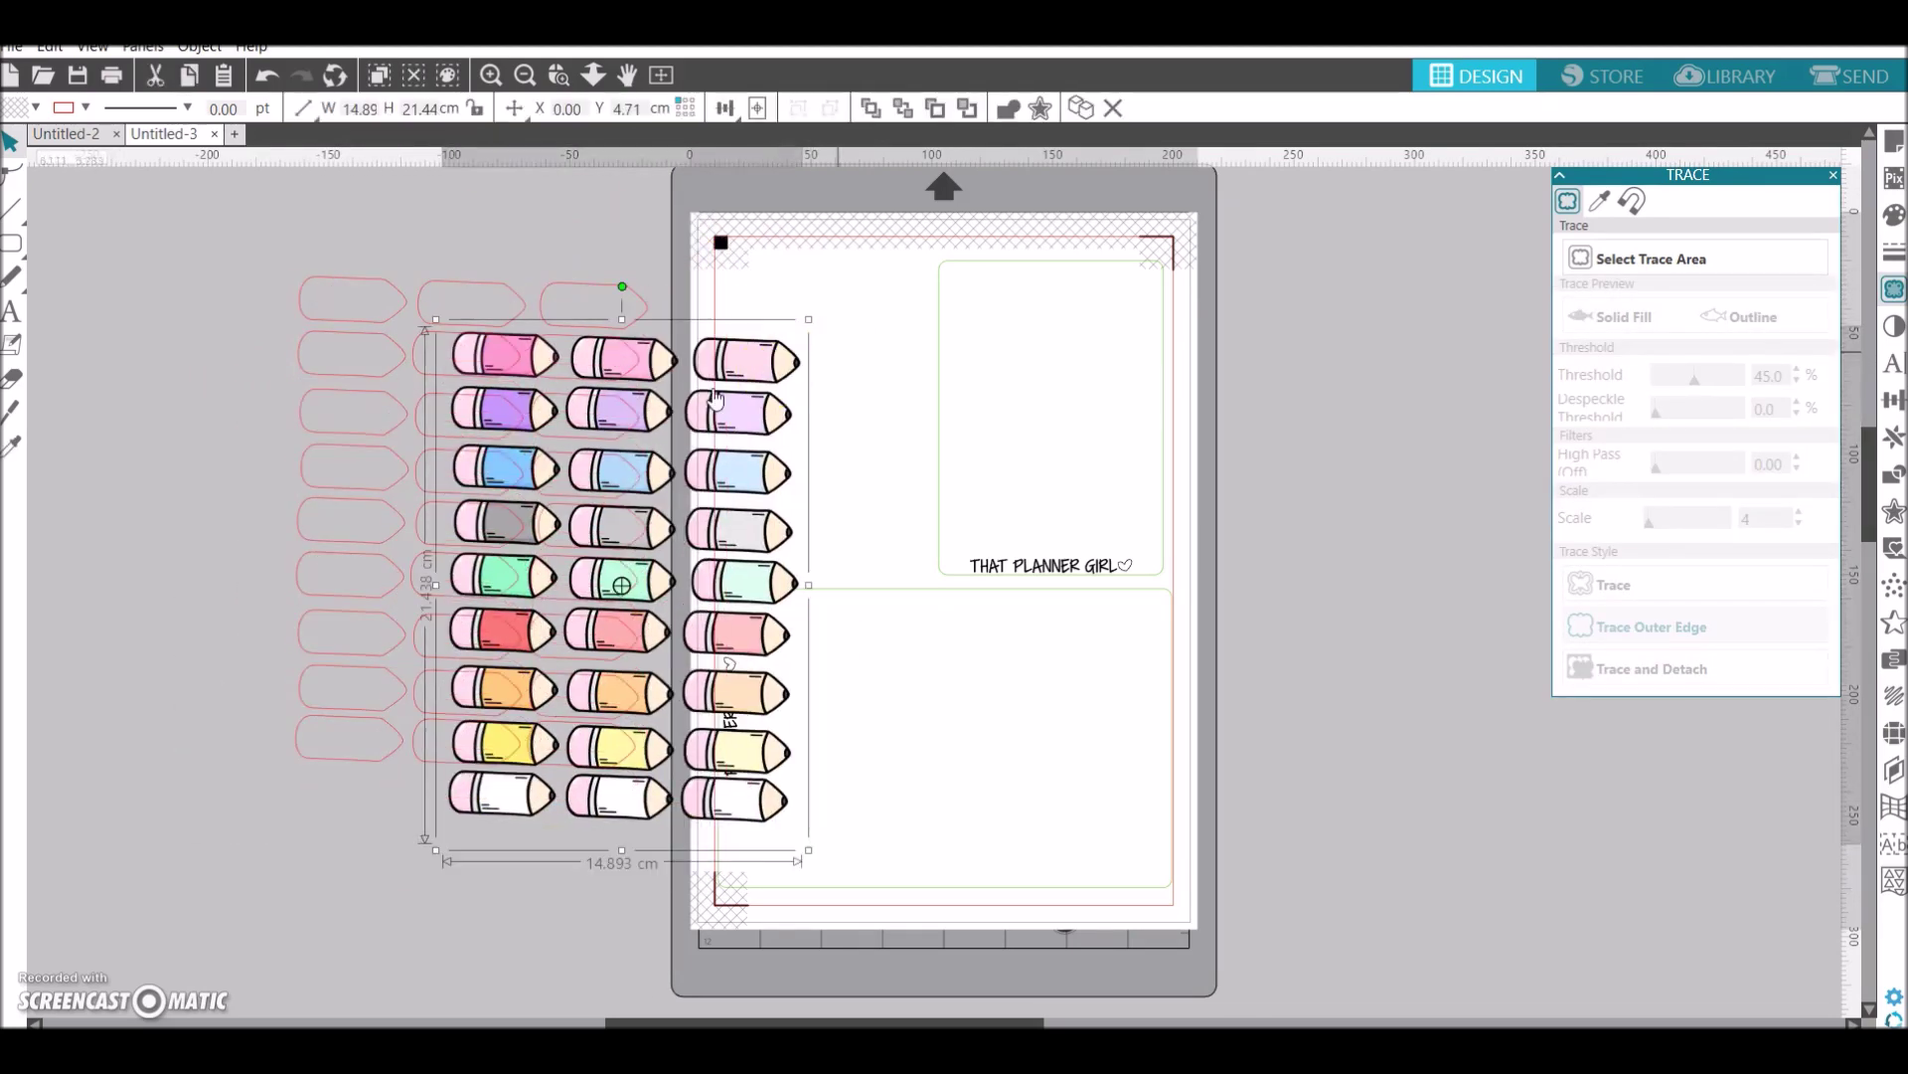
pyautogui.rightClick(744, 388)
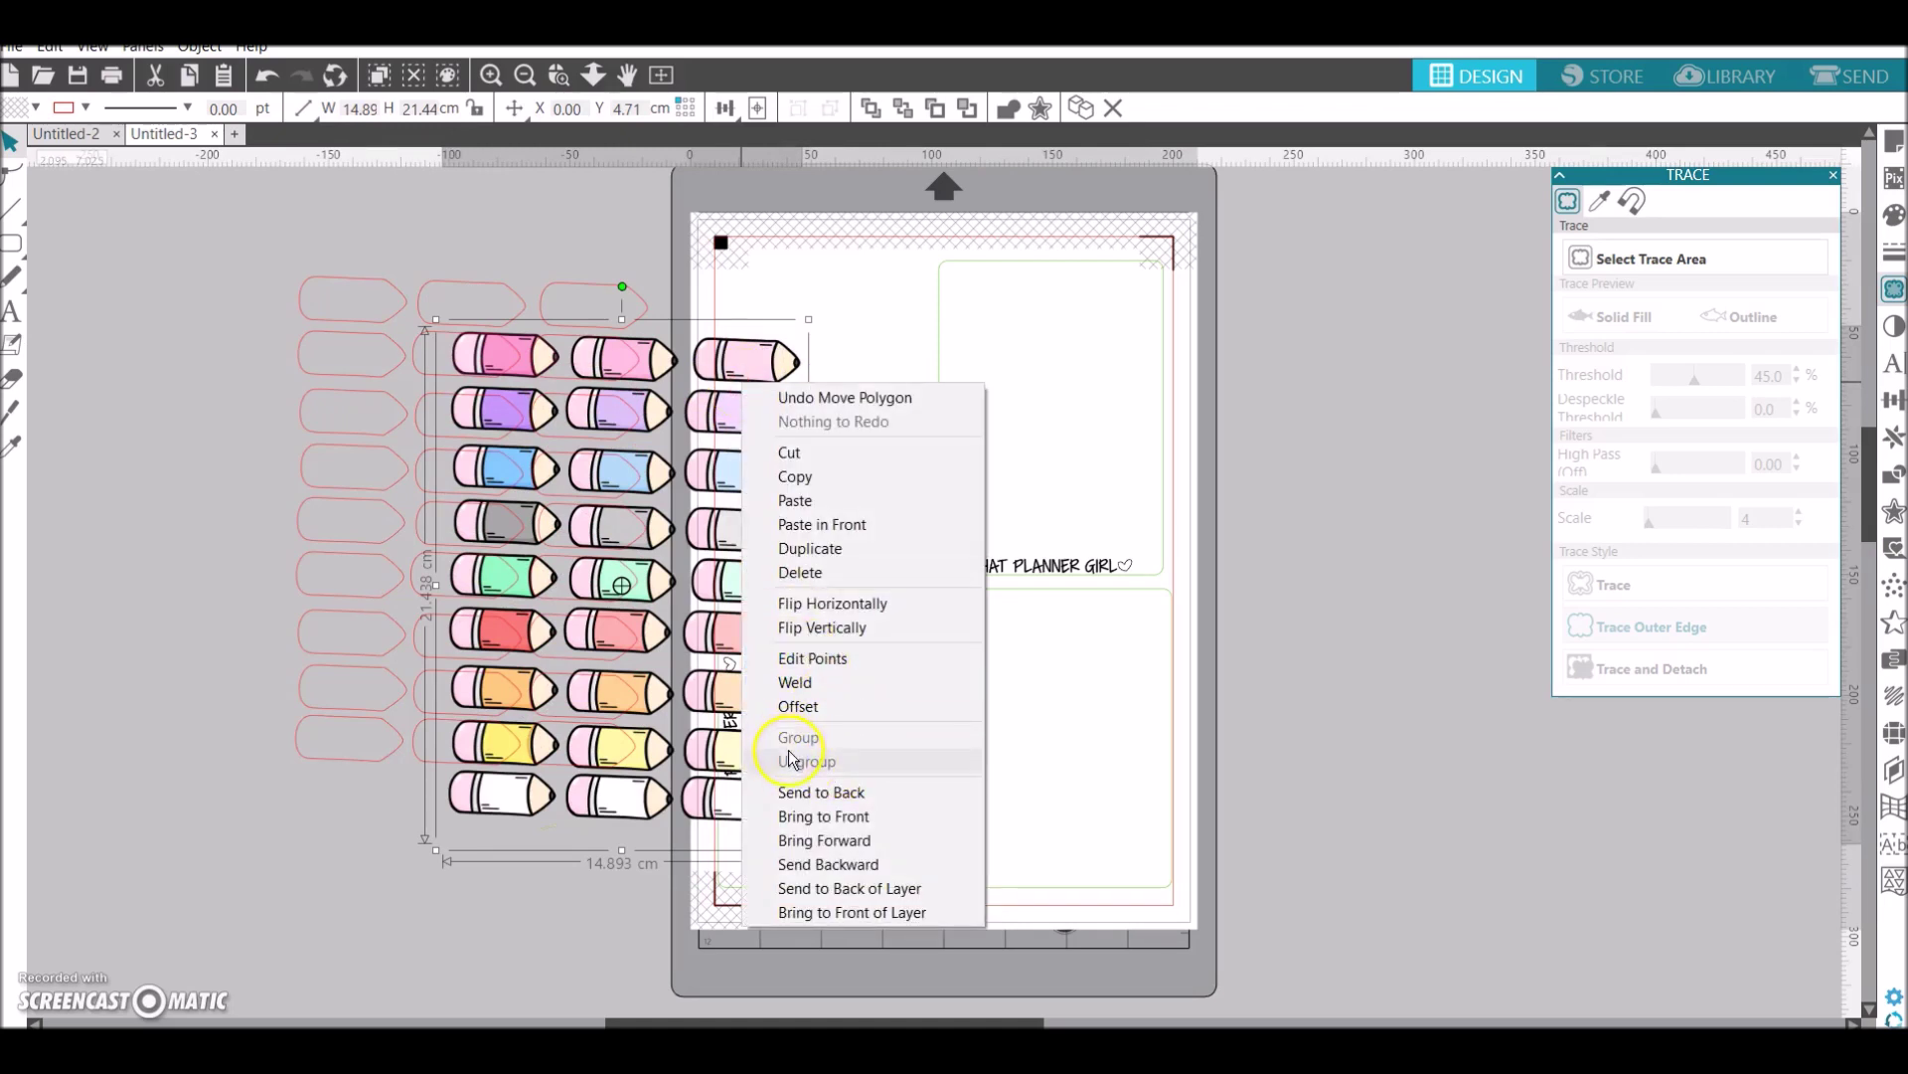
pyautogui.click(738, 363)
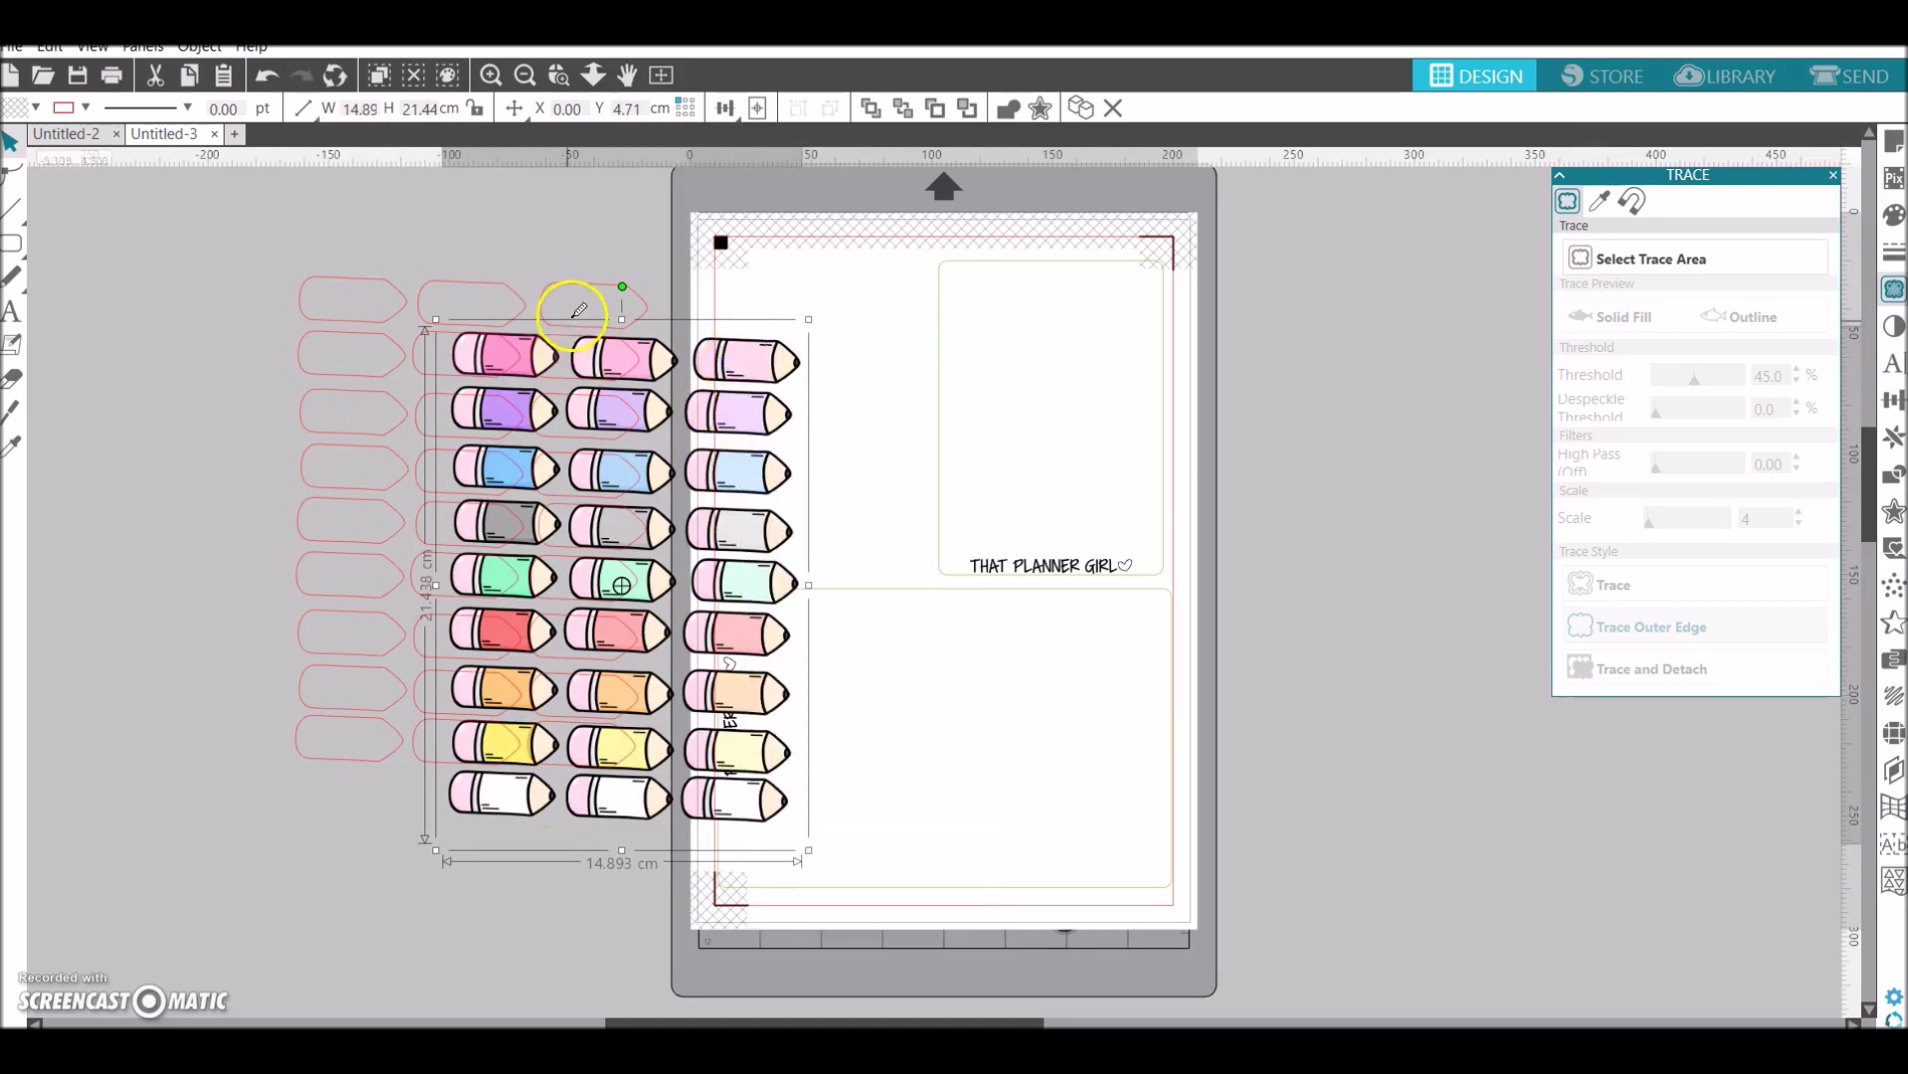
pyautogui.hotkey('ctrl', 'z')
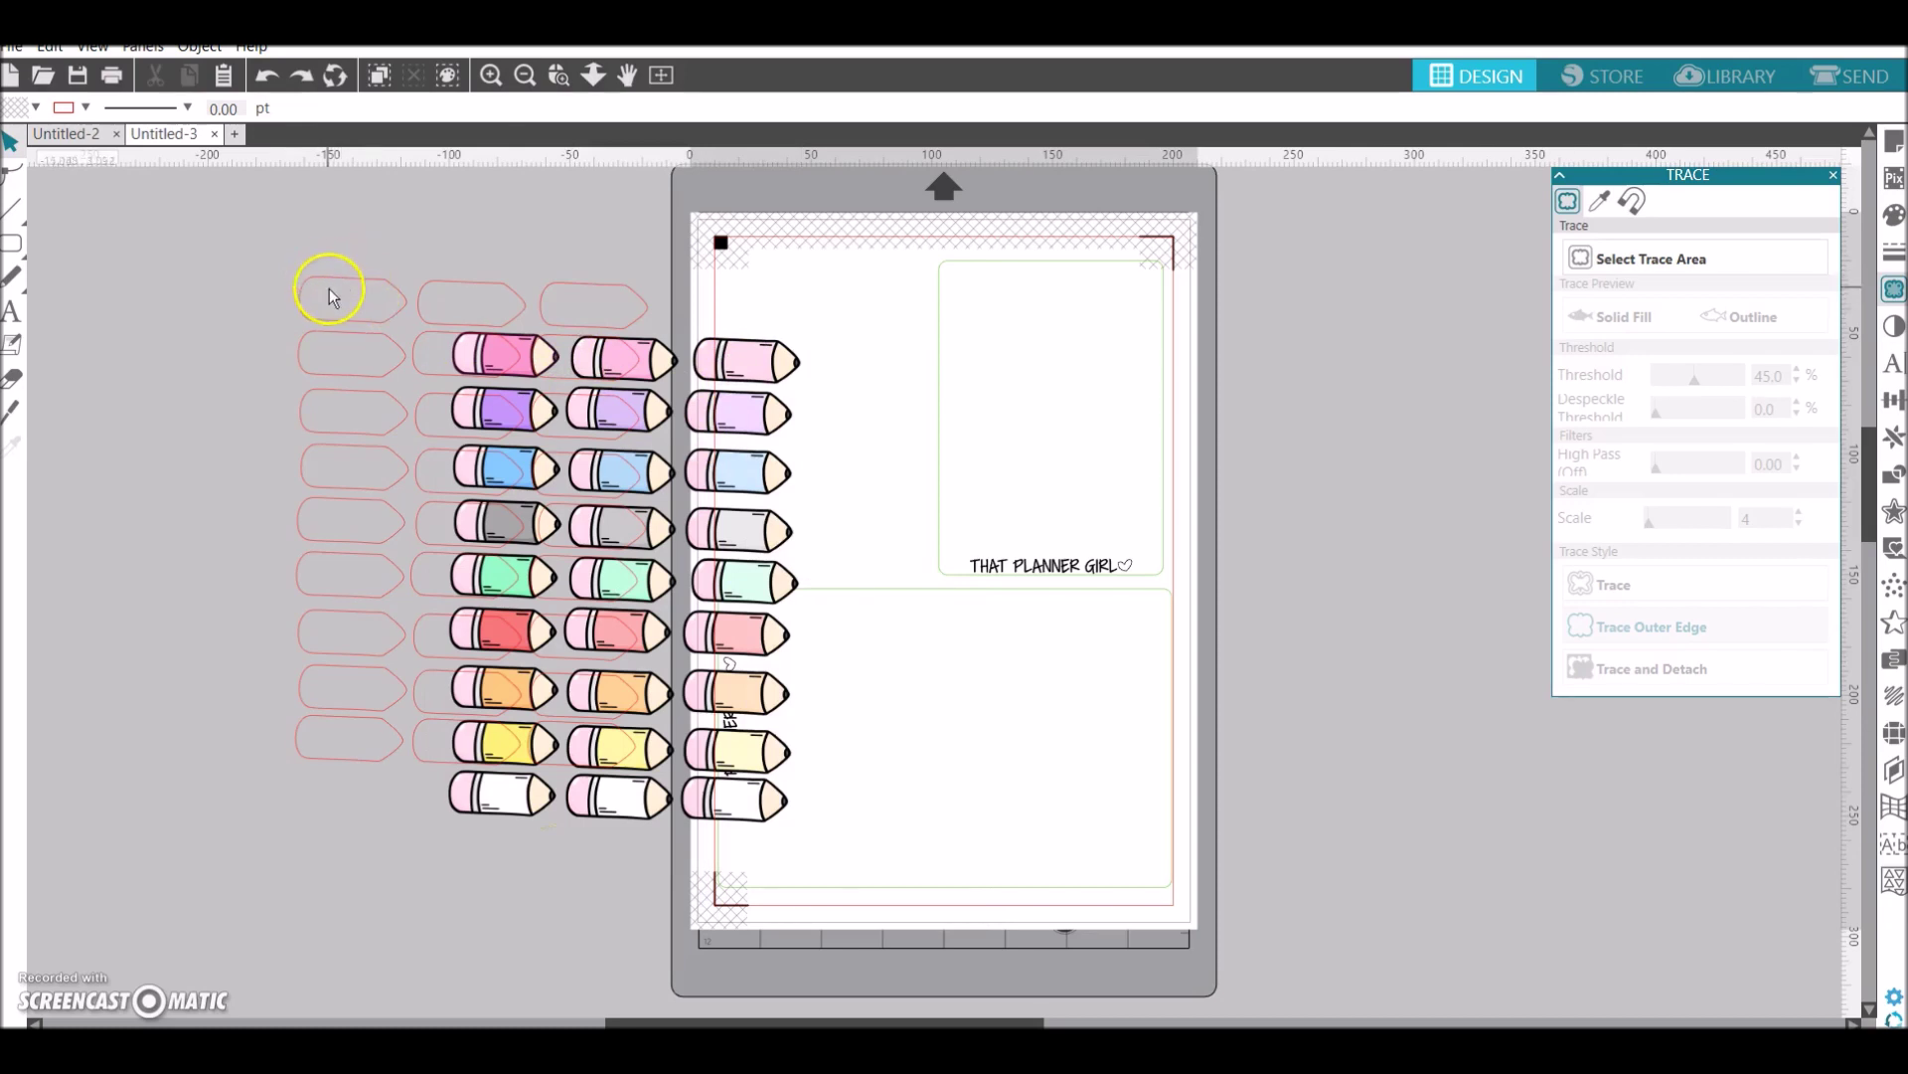
pyautogui.moveTo(336, 283); pyautogui.dragTo(137, 234)
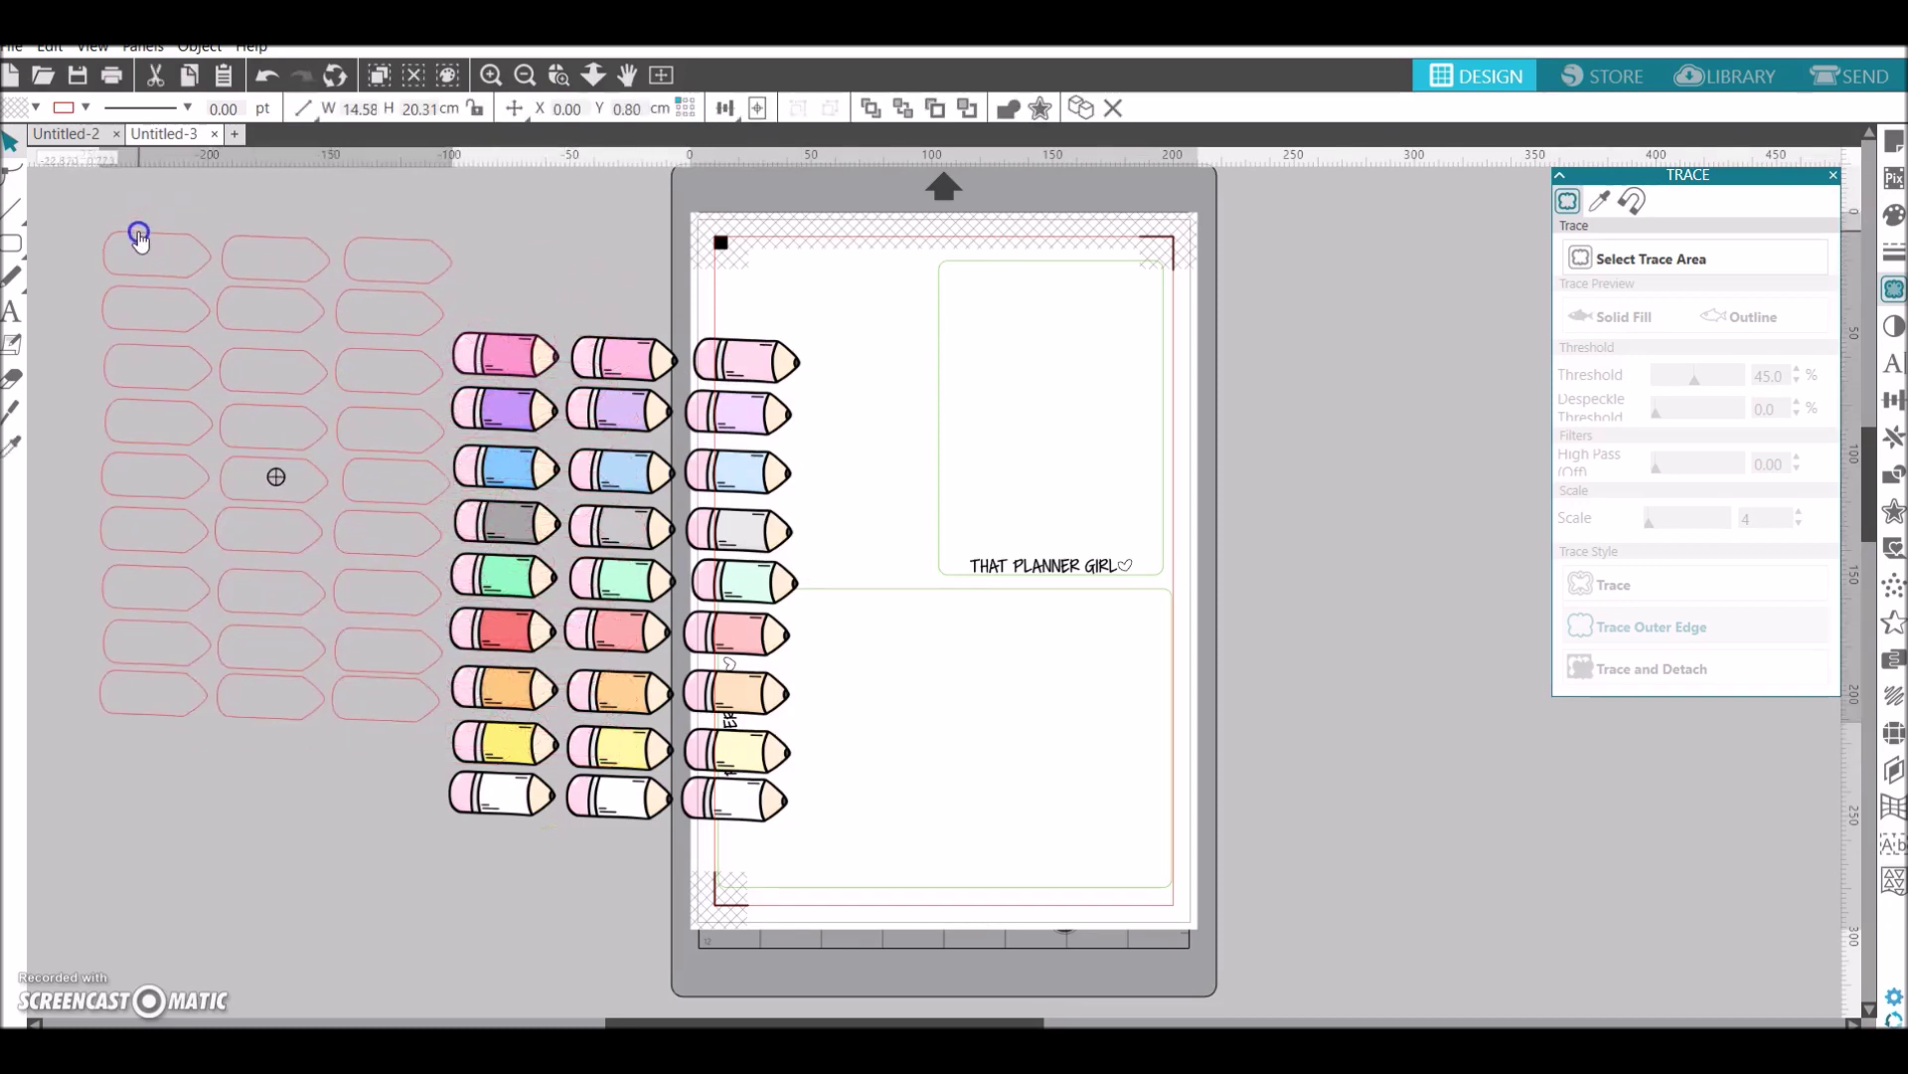
pyautogui.click(256, 609)
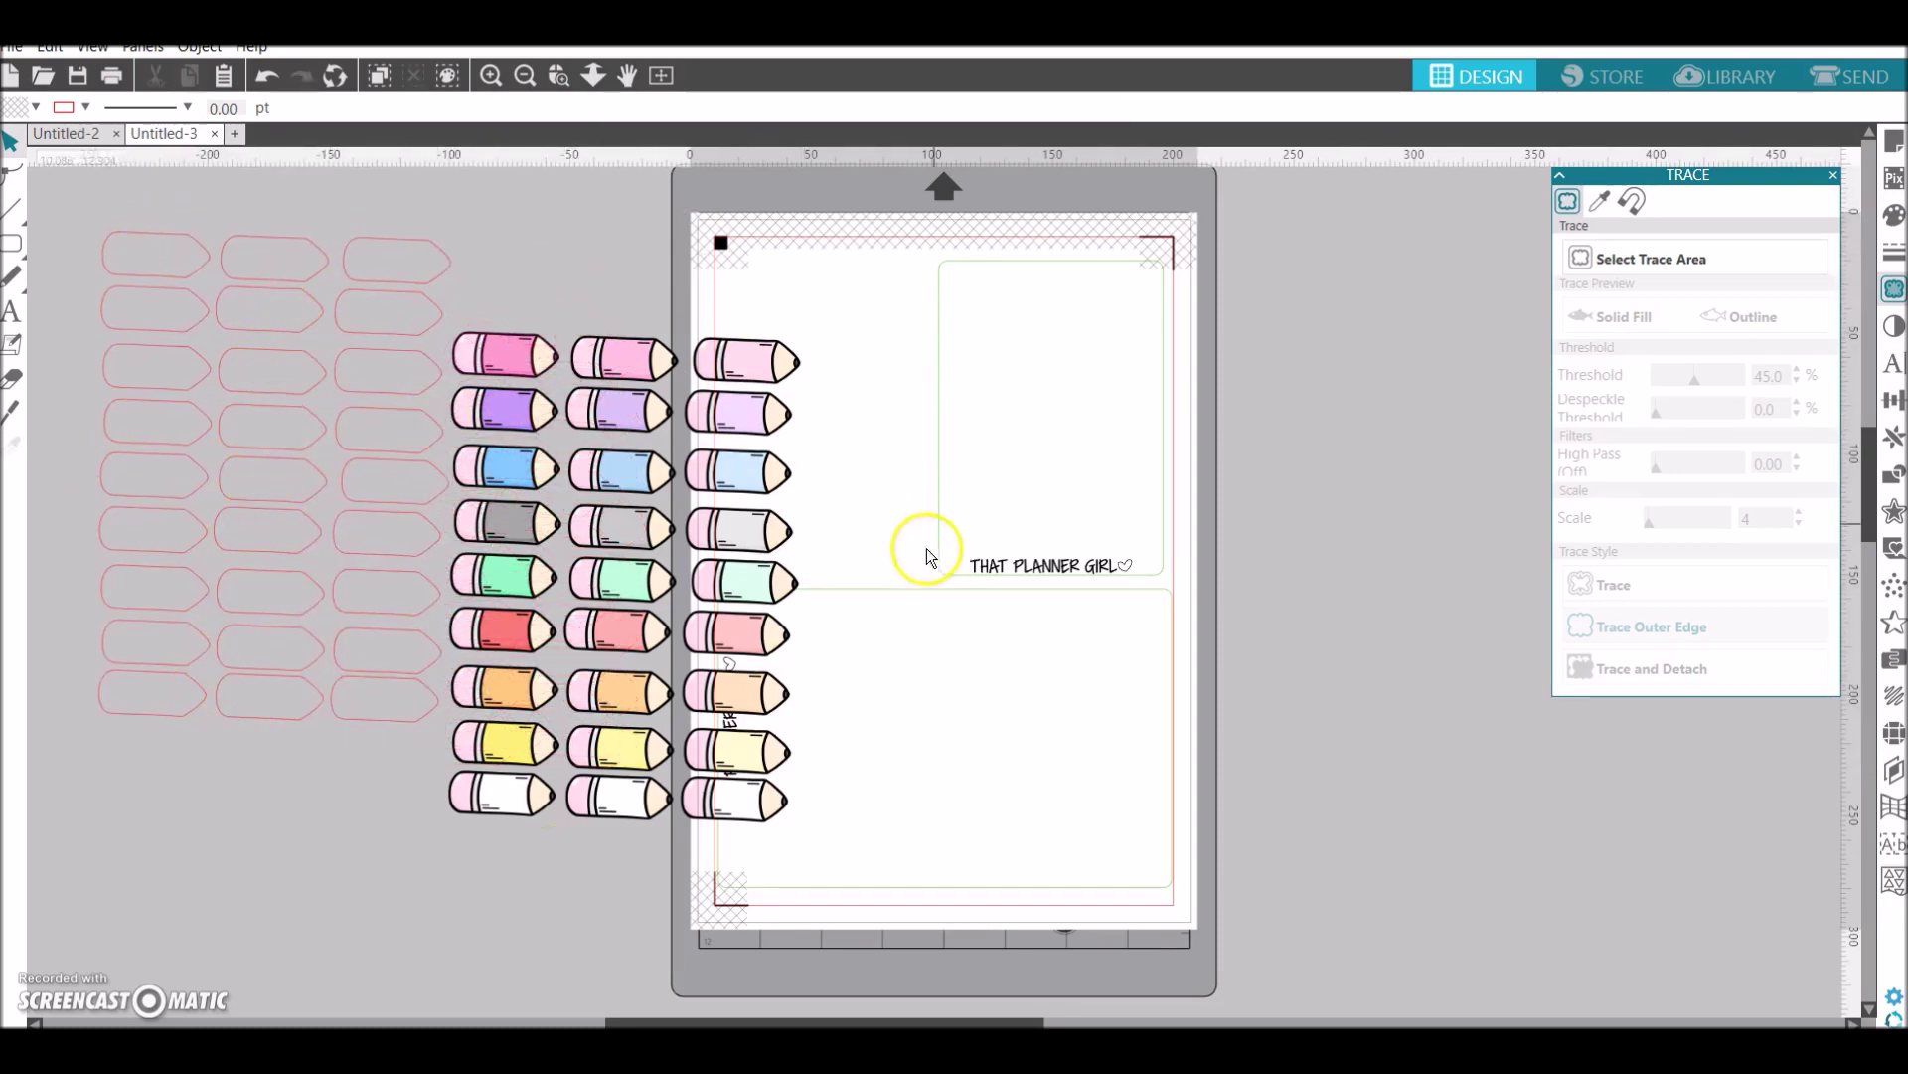
pyautogui.hotkey('ctrl', 'z')
pyautogui.hotkey('ctrl', 'z')
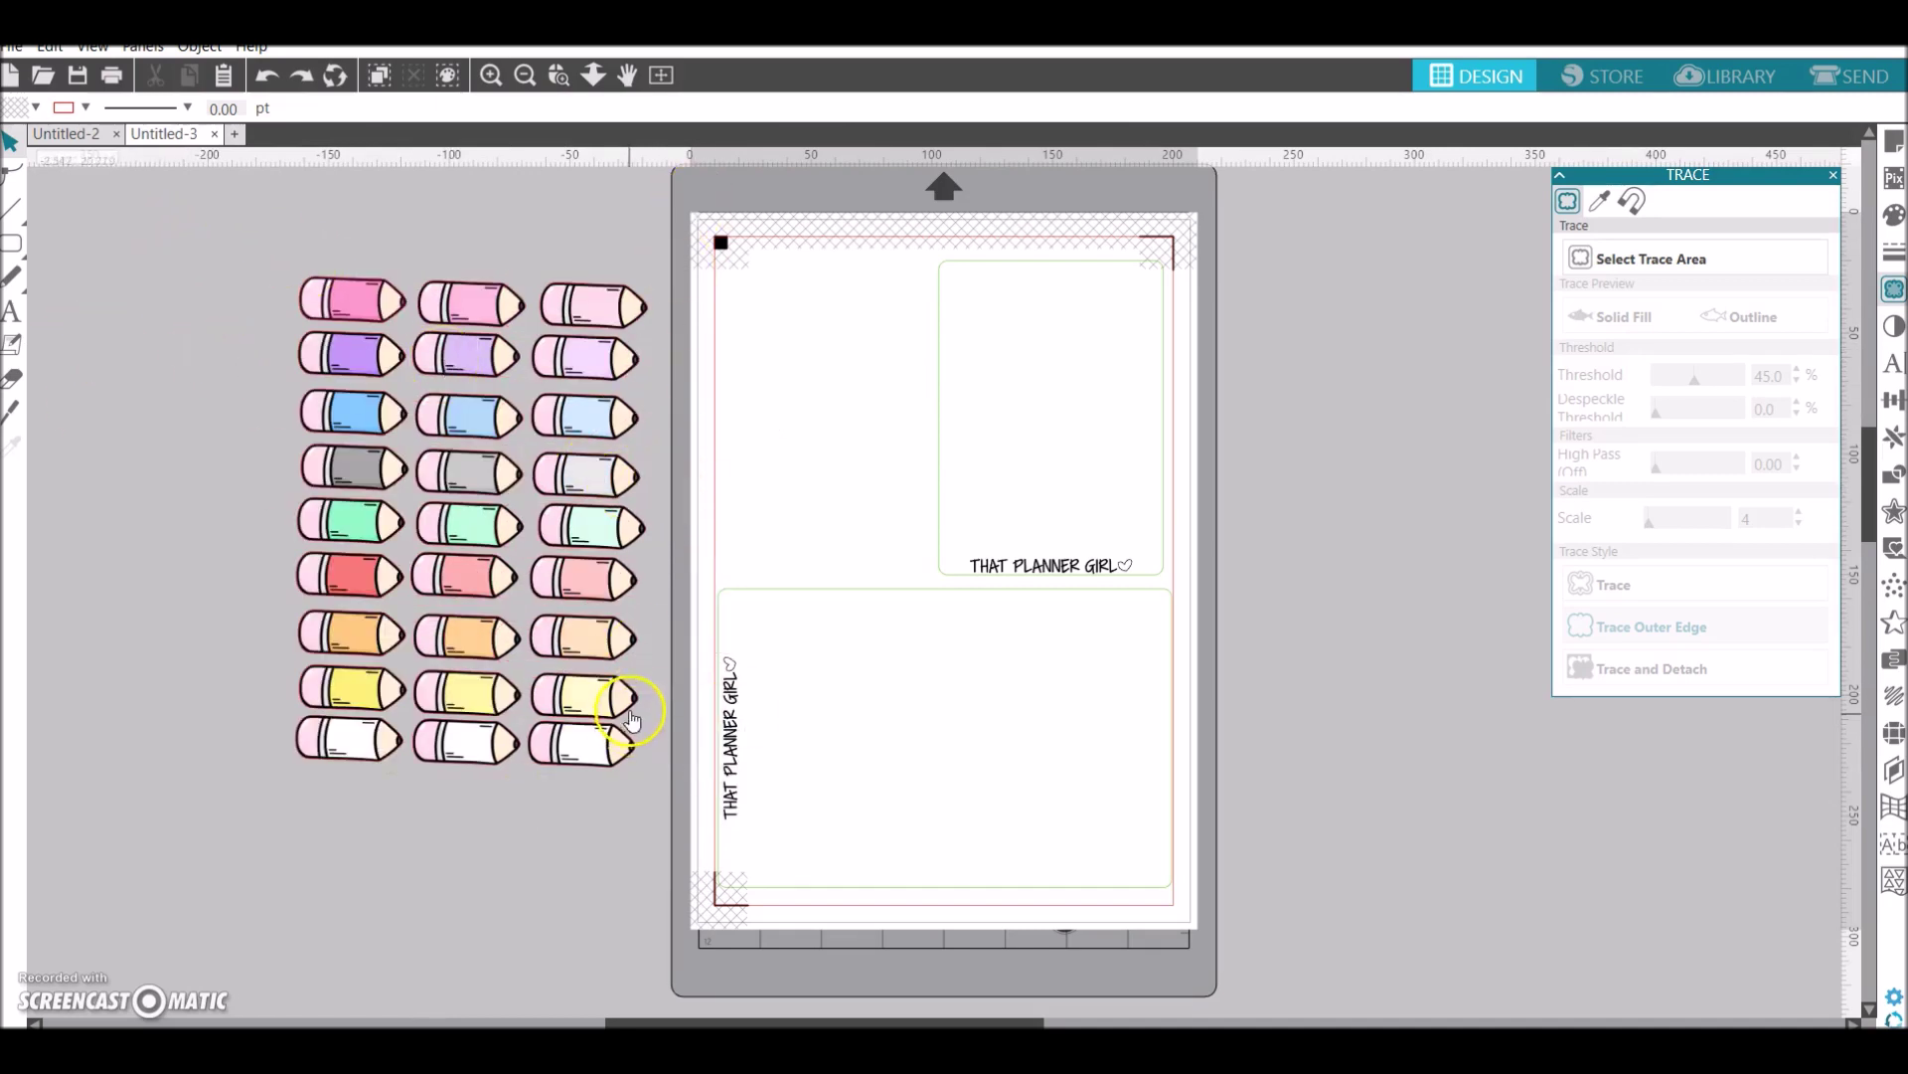
# Crop the pencil image with its traced outlines so that each pencil becomes a separate sticker
pyautogui.moveTo(644, 864); pyautogui.dragTo(504, 626)
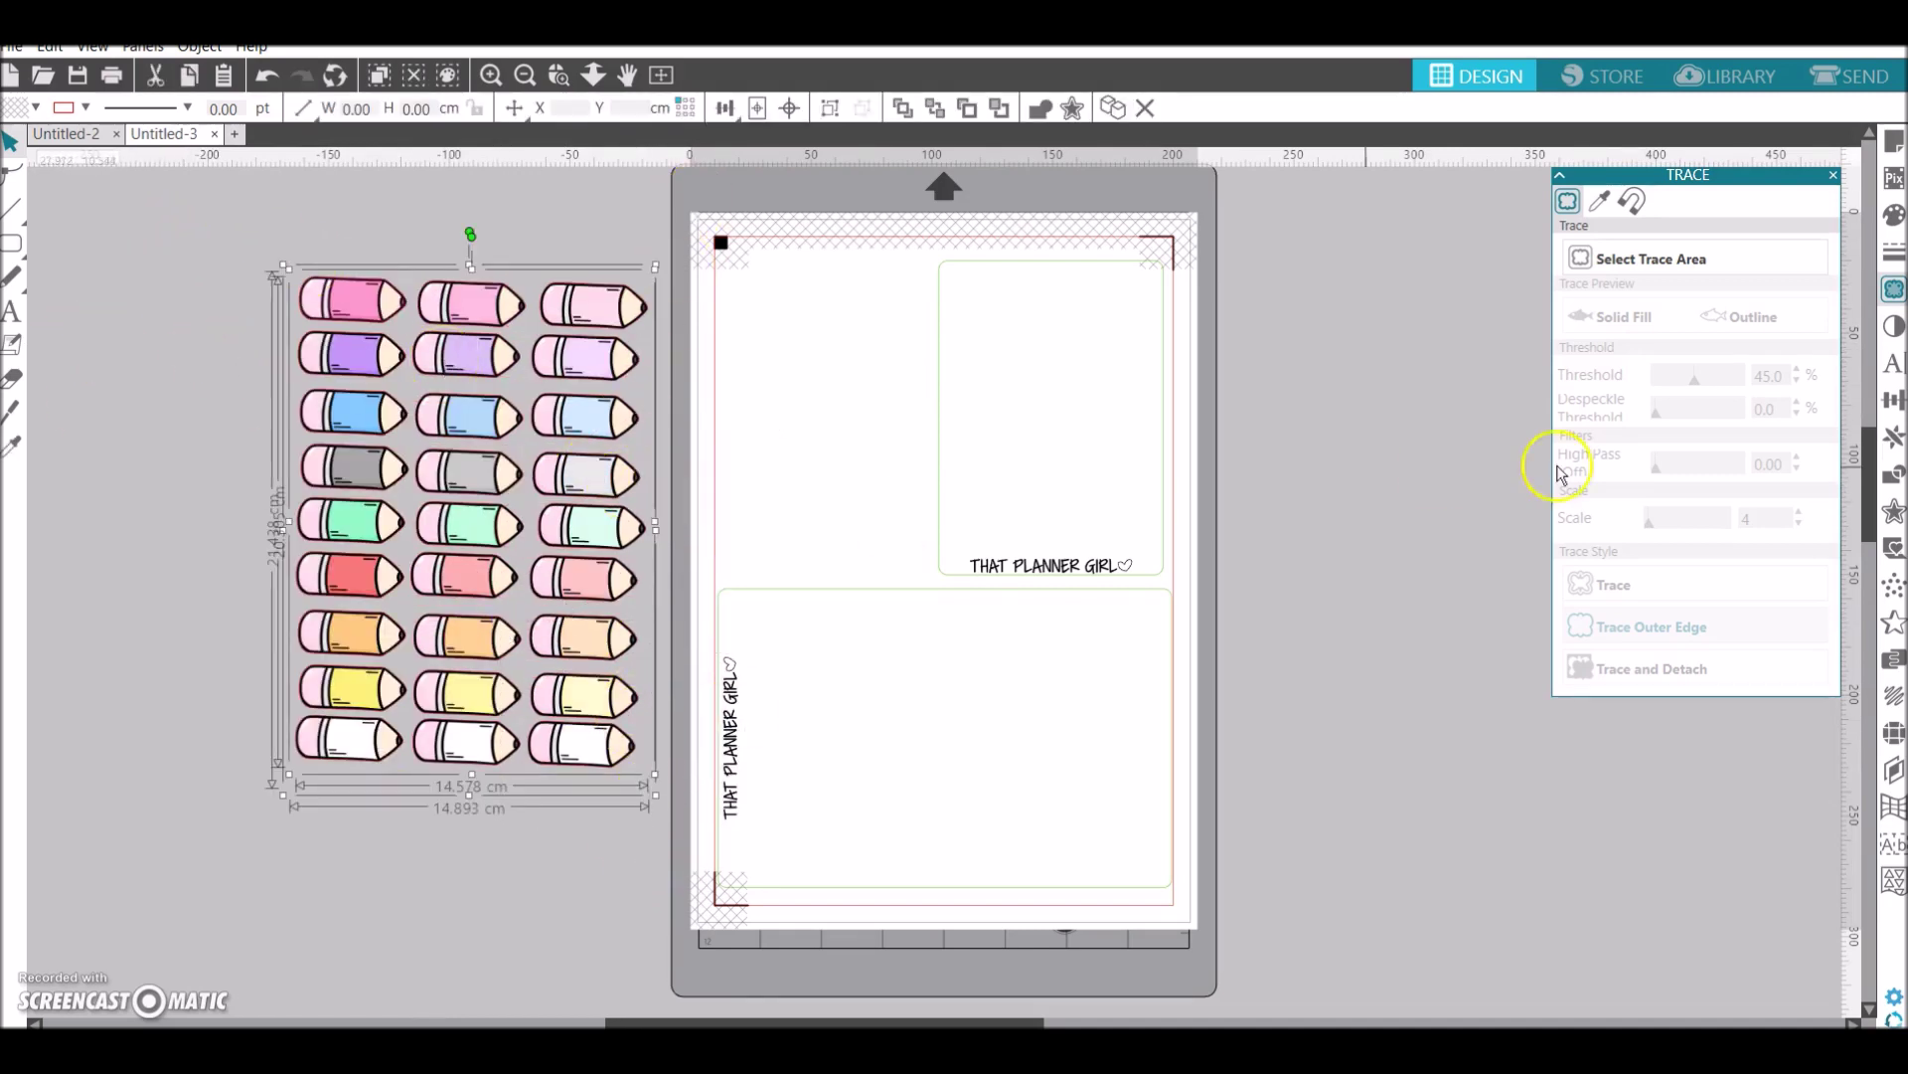
pyautogui.click(1896, 479)
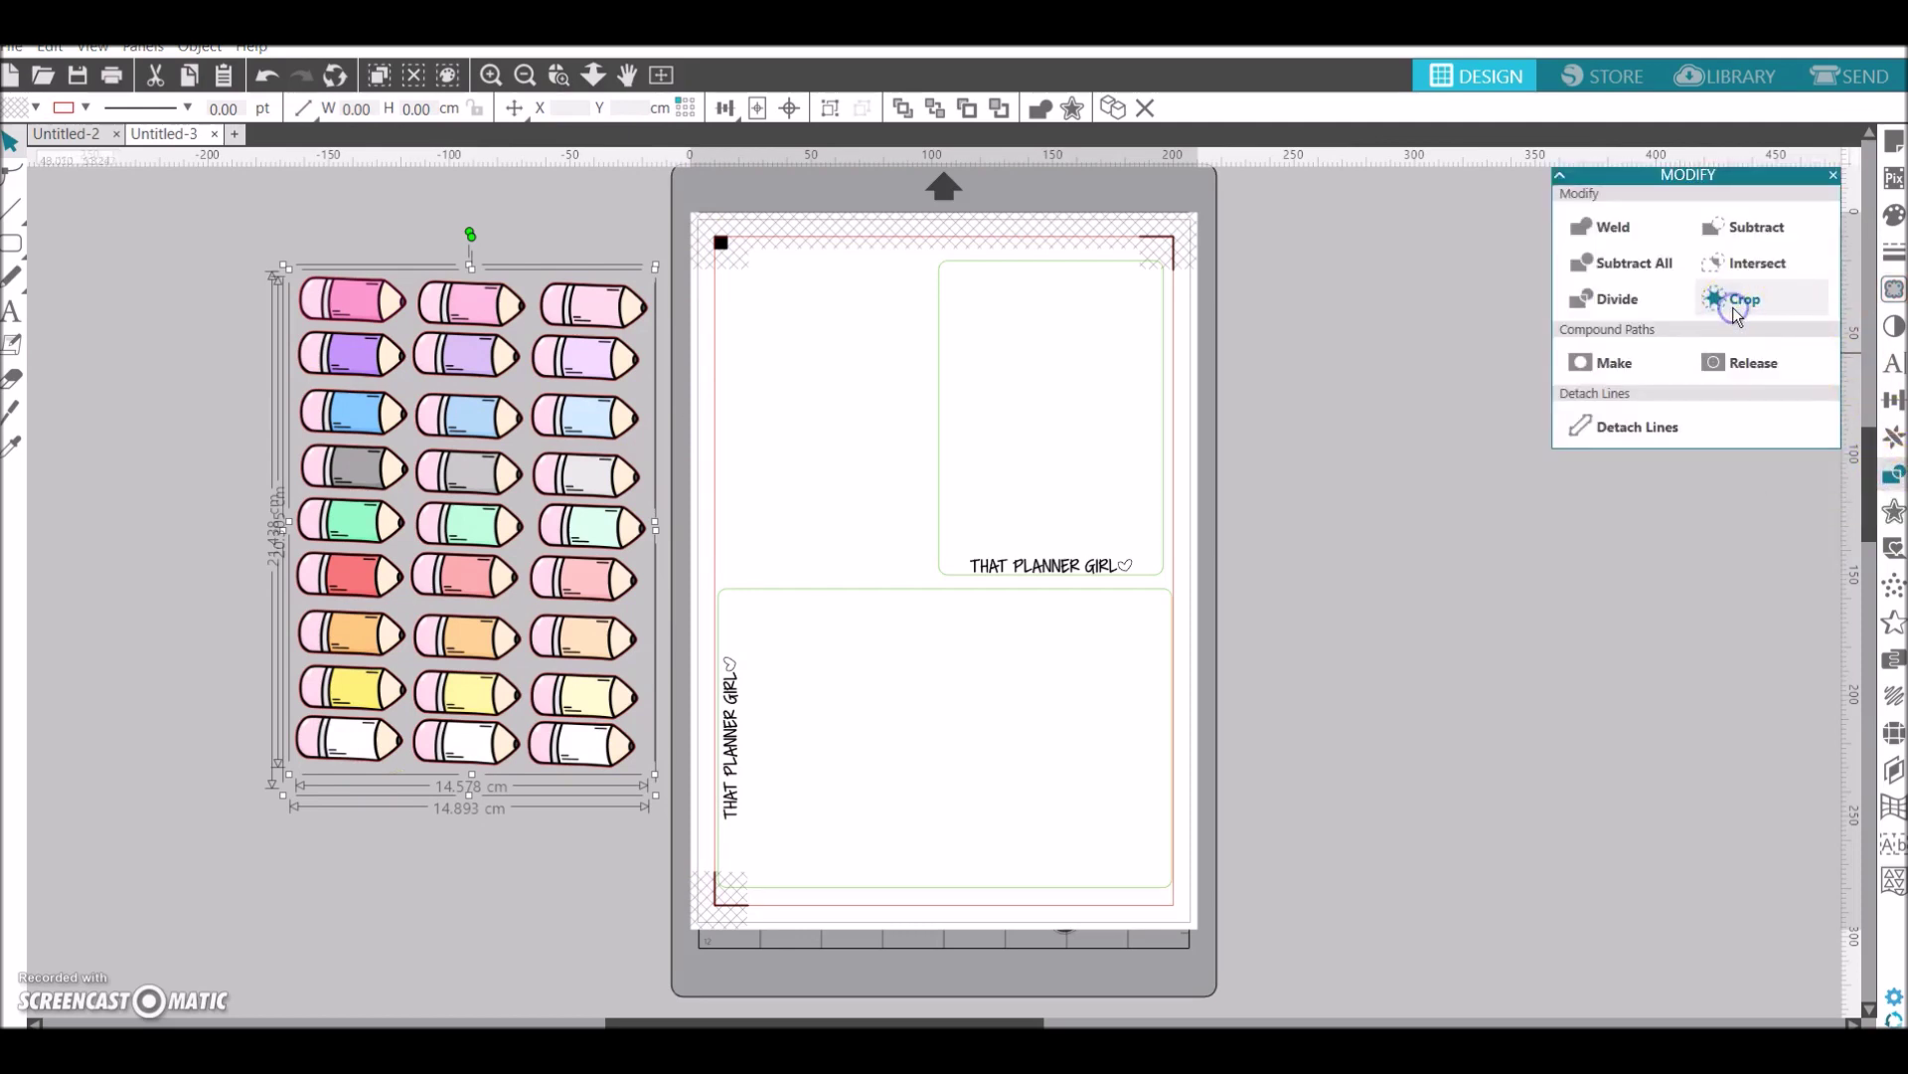
pyautogui.click(1734, 310)
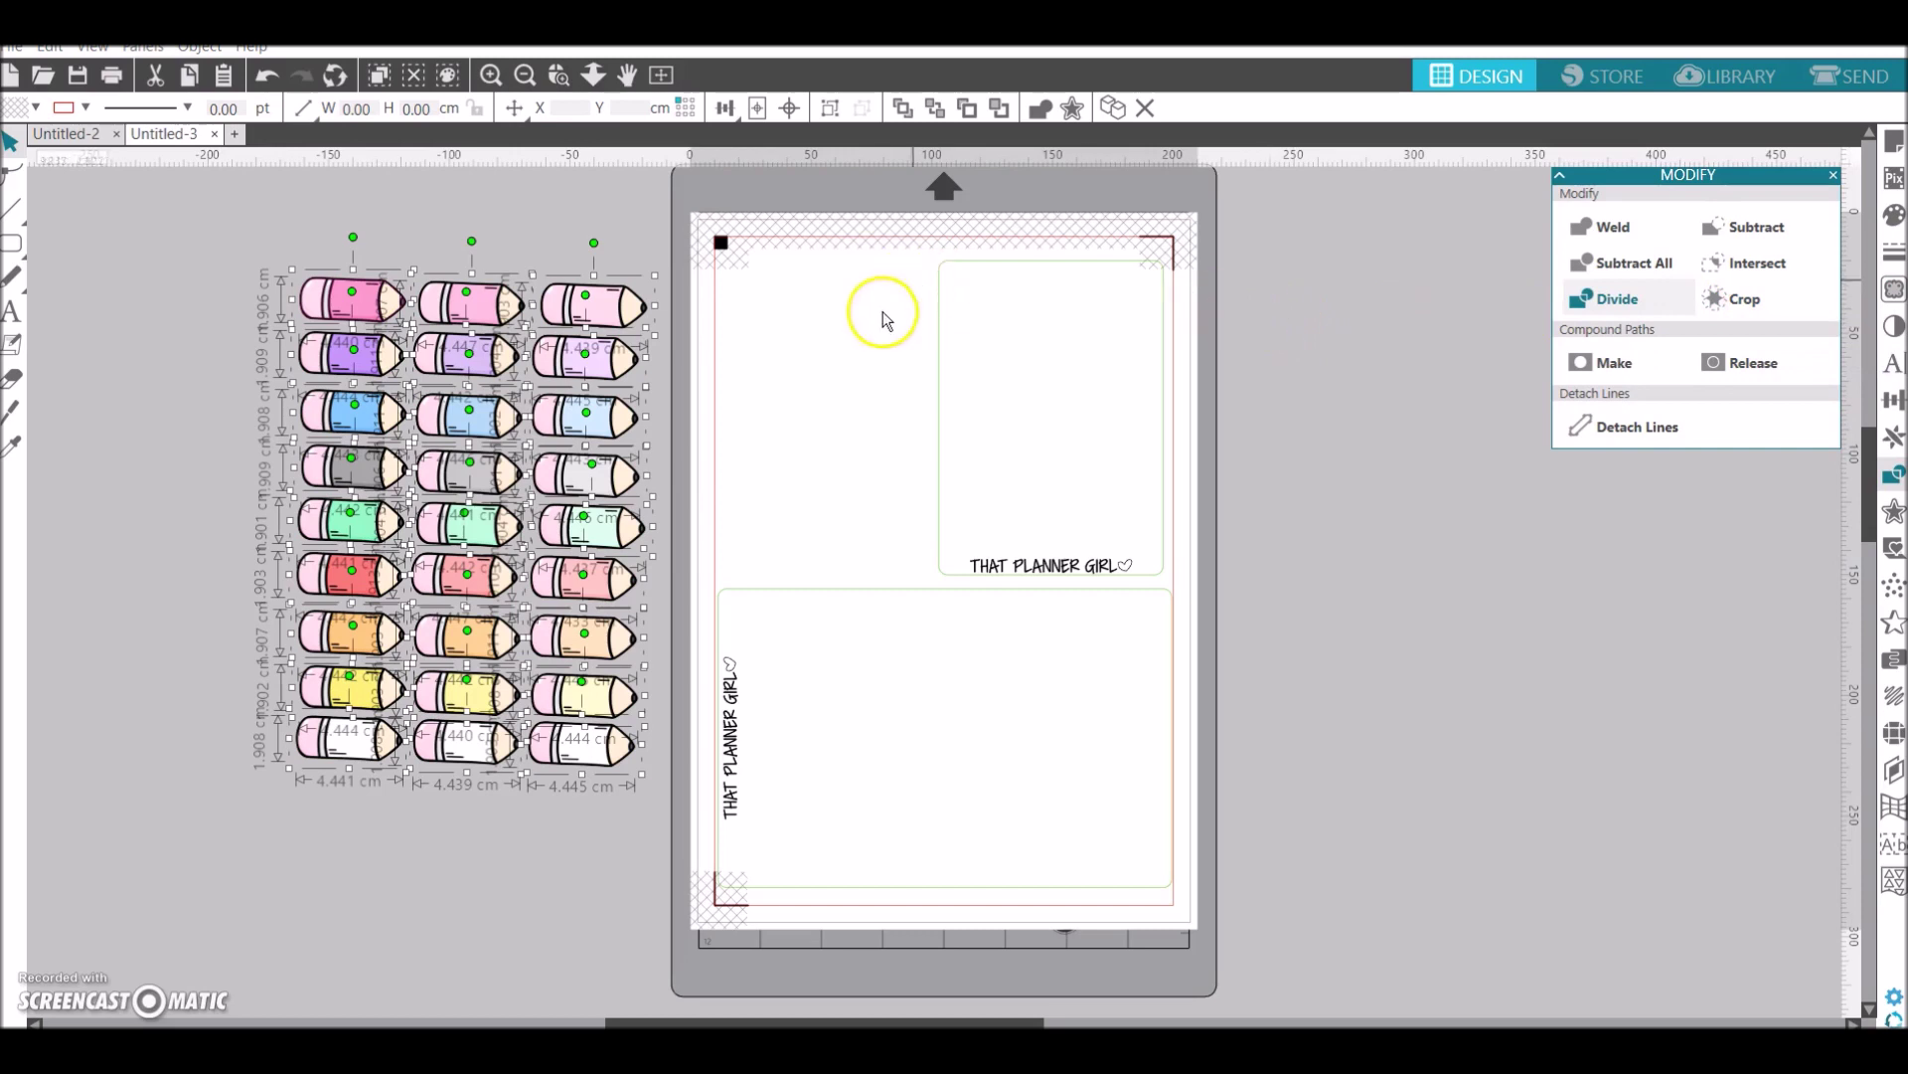
pyautogui.click(887, 269)
# Move the three light pencils at the head of the third column away from the rest to check that they are separate
pyautogui.moveTo(586, 303); pyautogui.dragTo(746, 271)
pyautogui.moveTo(587, 367); pyautogui.dragTo(833, 362)
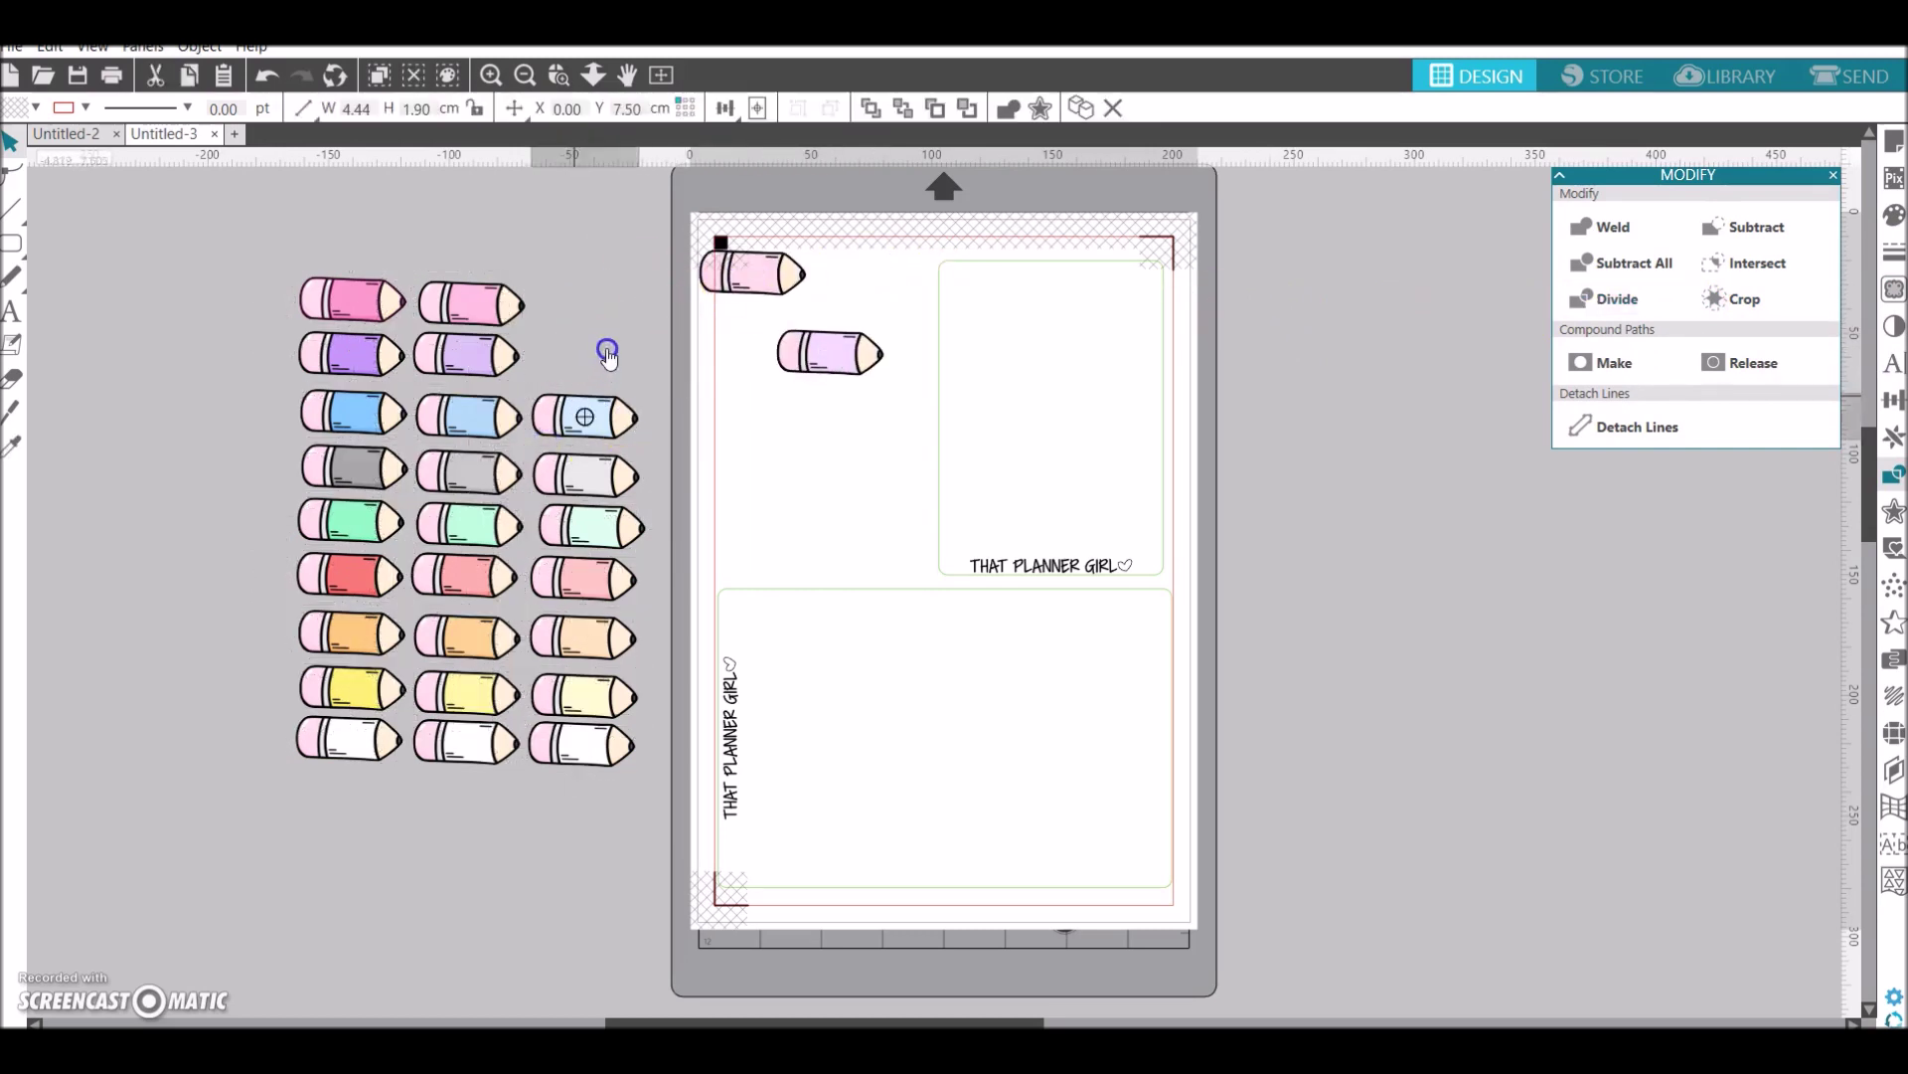
pyautogui.moveTo(589, 418); pyautogui.dragTo(620, 365)
pyautogui.click(1022, 529)
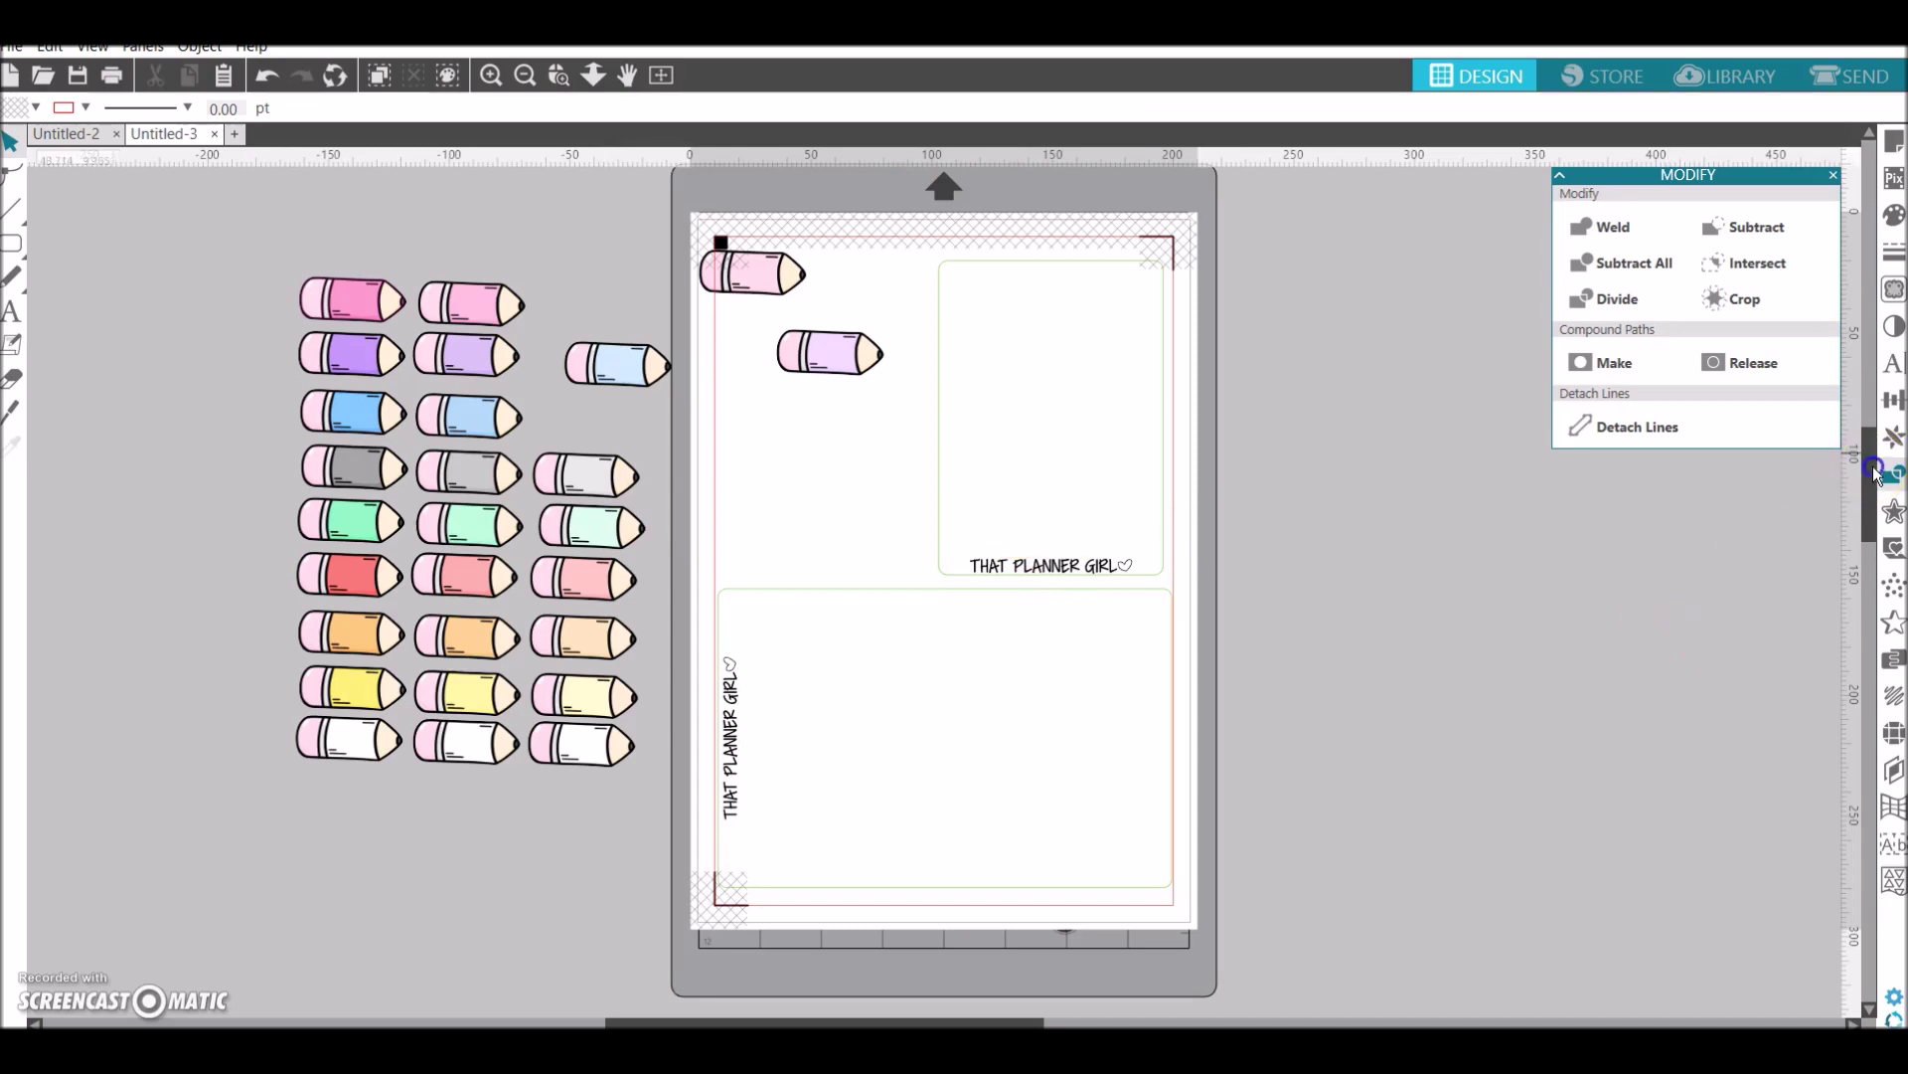
# Delete the two duplicate white pencils in the second and third columns of the last row
pyautogui.moveTo(1869, 467); pyautogui.dragTo(1869, 442)
pyautogui.moveTo(260, 260); pyautogui.dragTo(610, 875)
pyautogui.moveTo(592, 959); pyautogui.dragTo(458, 853)
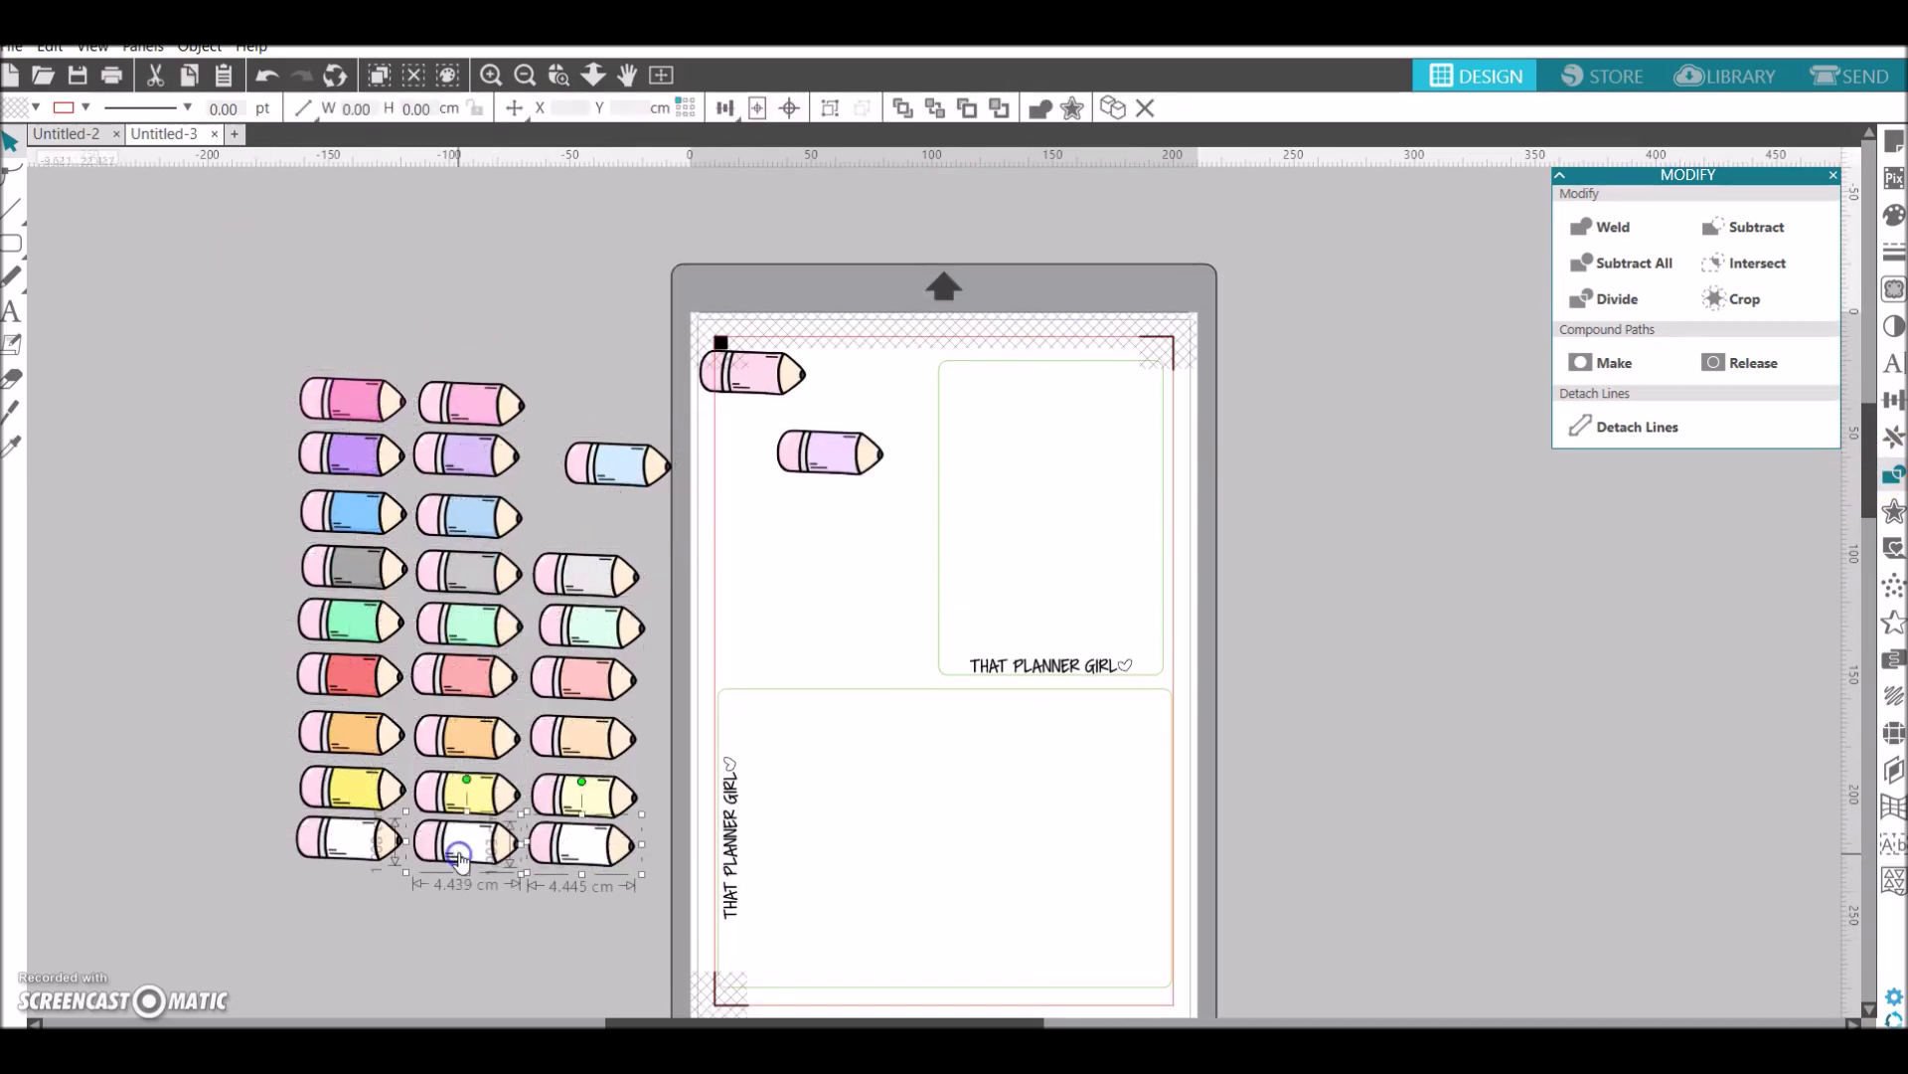
# Stack all the remaining pencils on one spot by aligning them to their horizontal center and vertical middle
pyautogui.moveTo(285, 289); pyautogui.dragTo(613, 861)
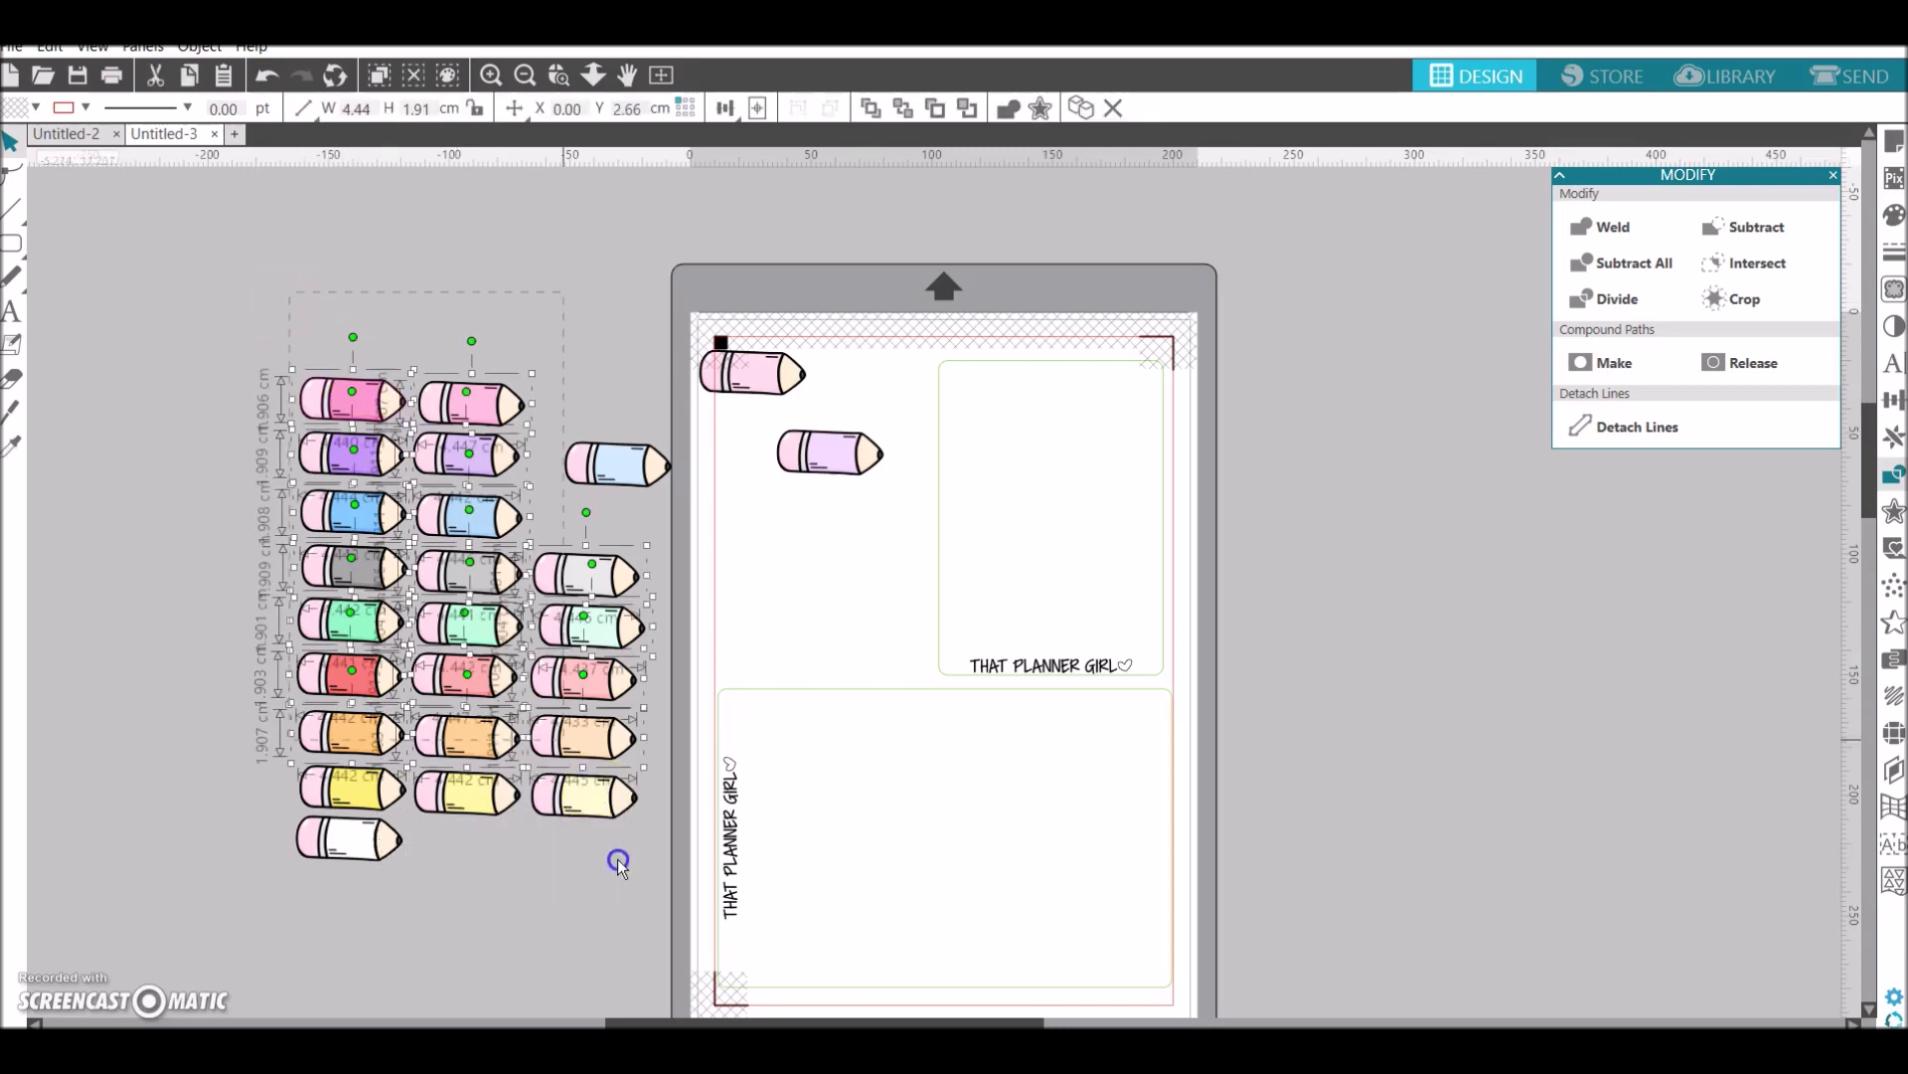
pyautogui.moveTo(710, 311); pyautogui.dragTo(811, 463)
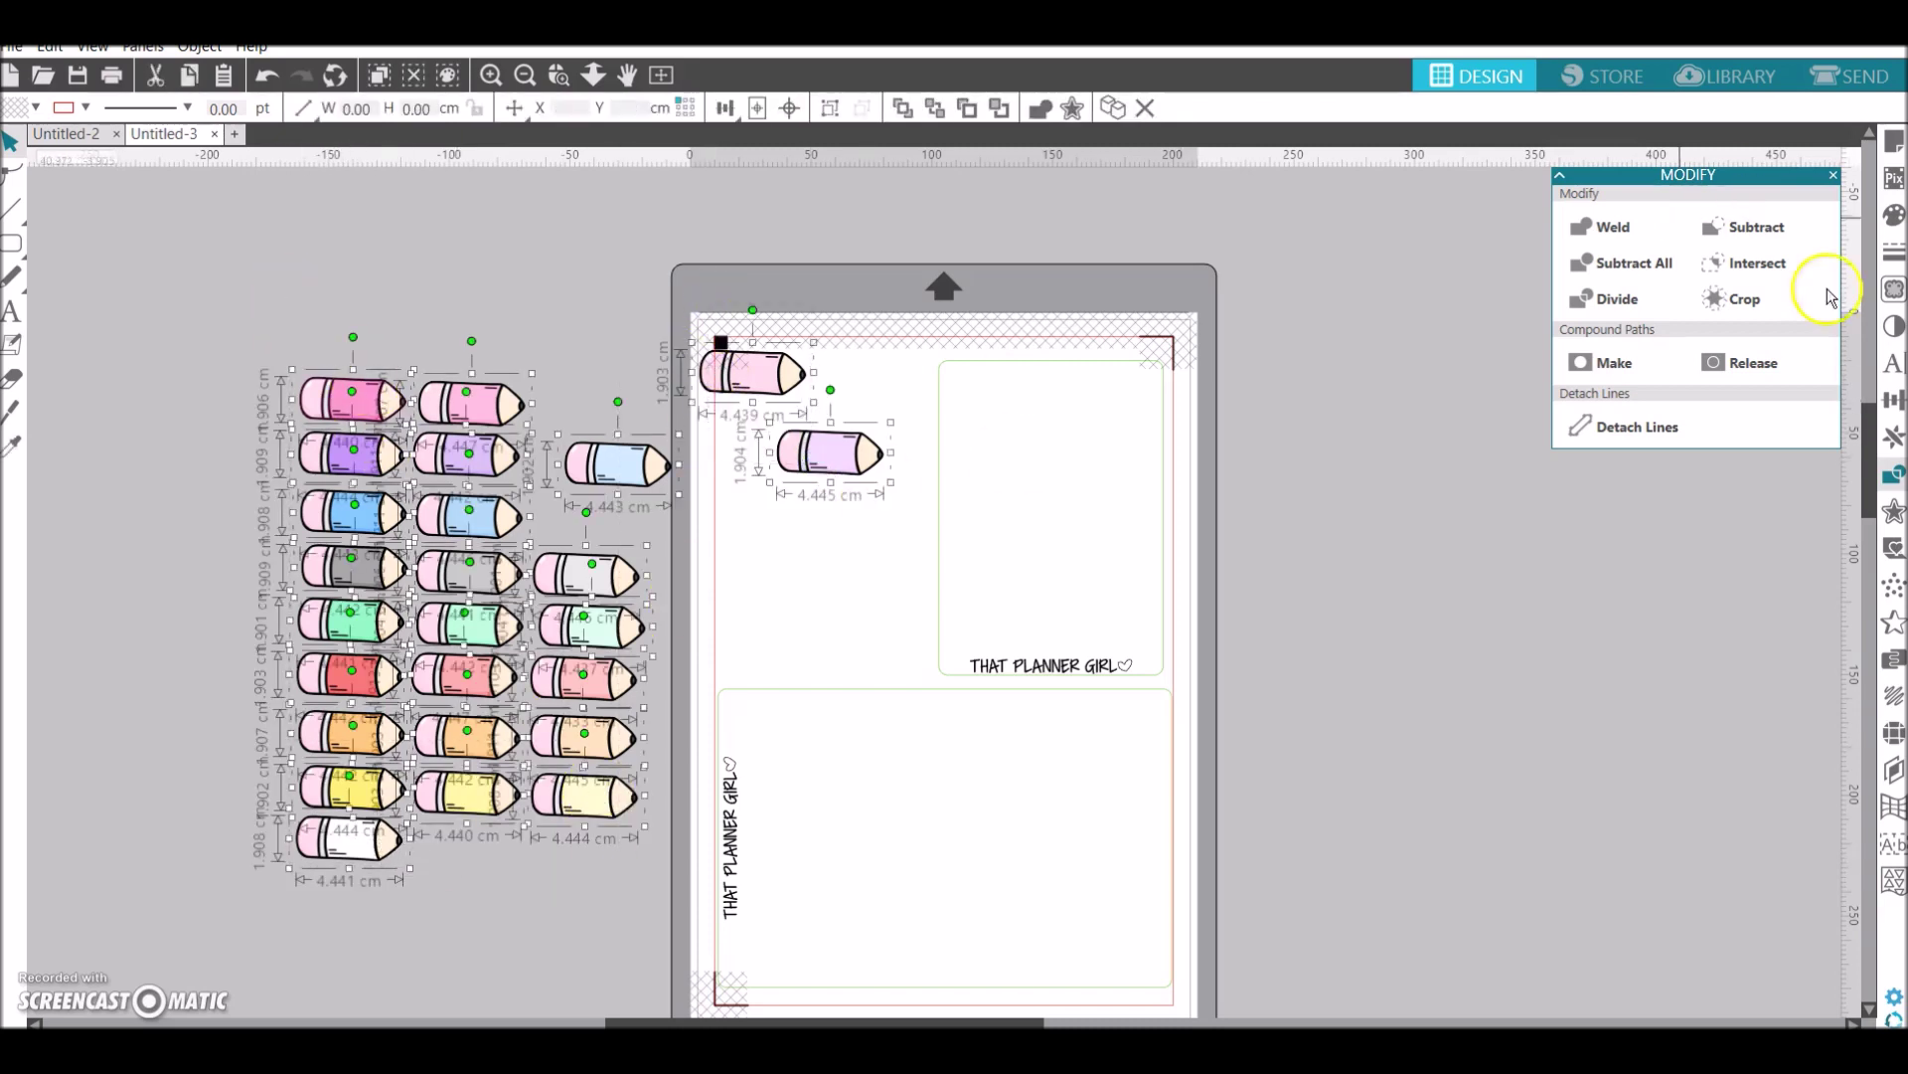
pyautogui.click(1895, 399)
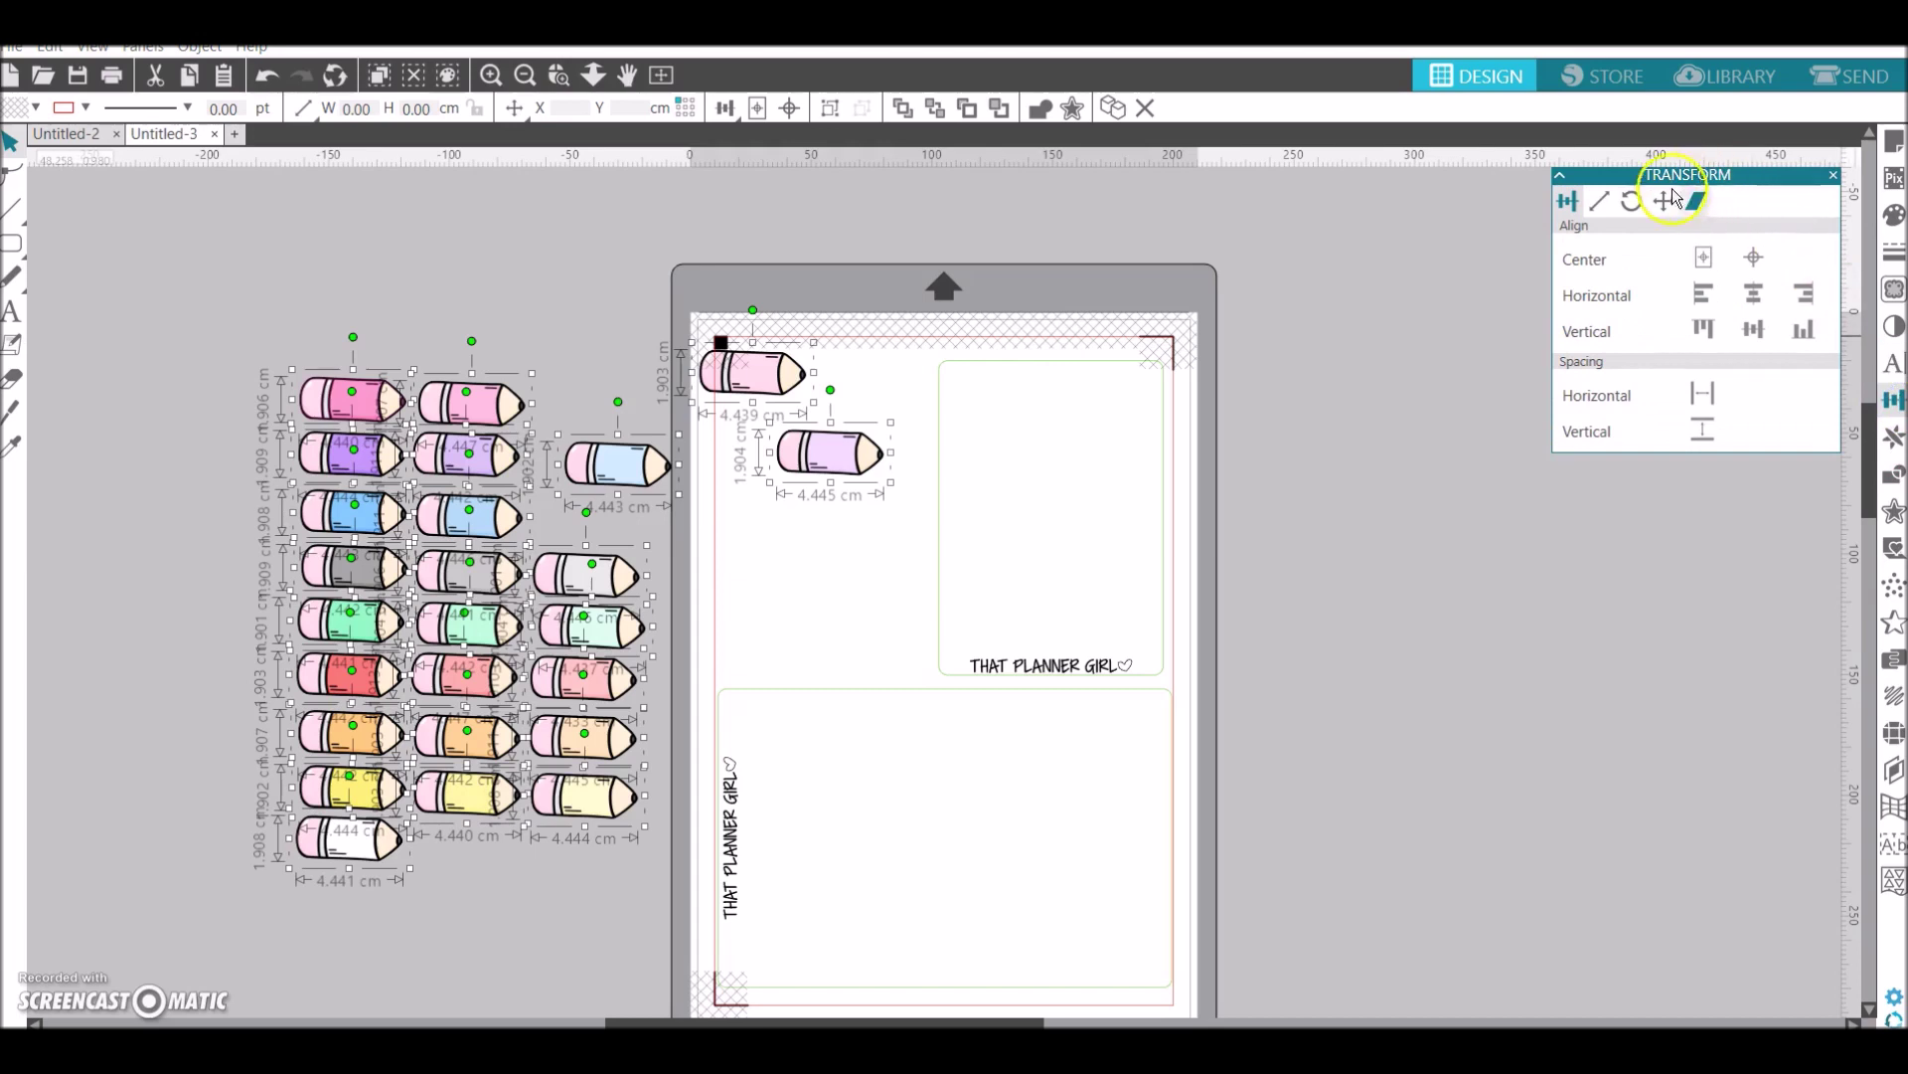
pyautogui.click(1753, 293)
pyautogui.click(1756, 329)
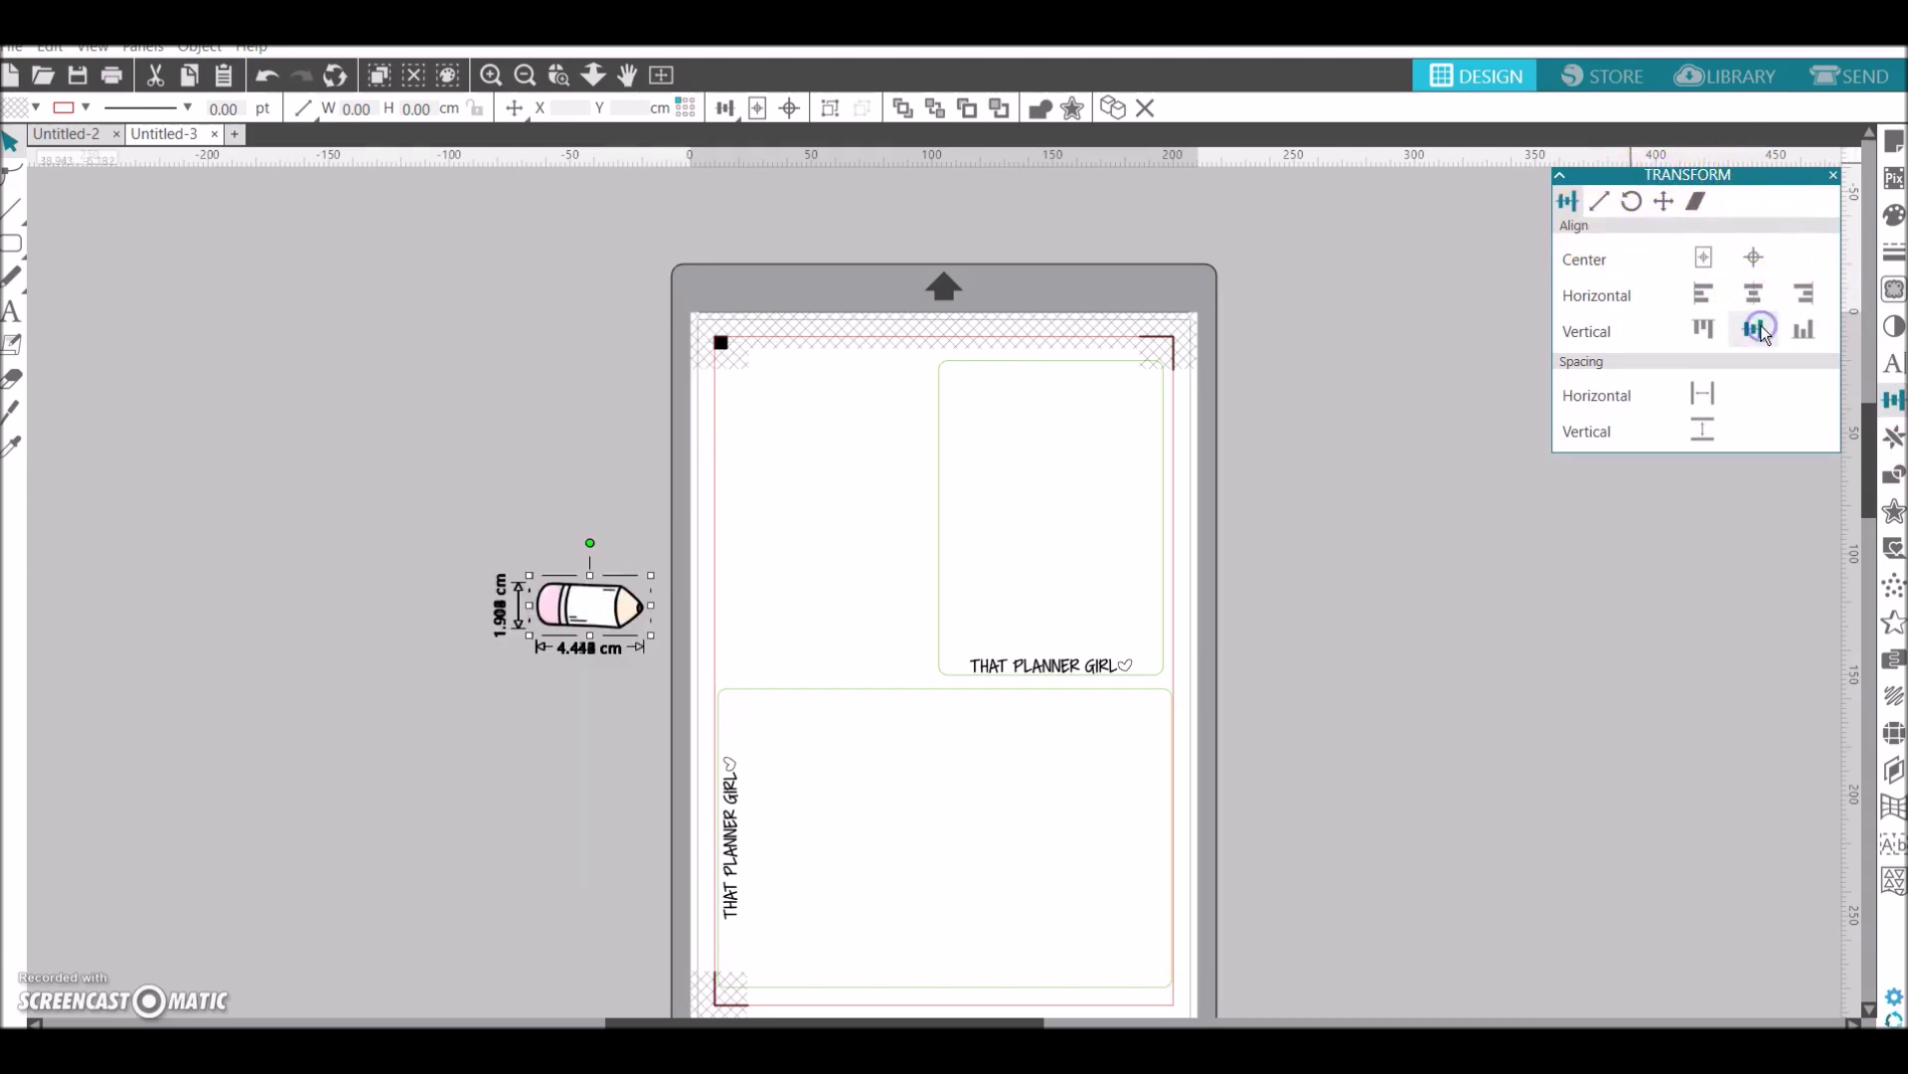
# Group the stacked pencils into one object
pyautogui.click(634, 613)
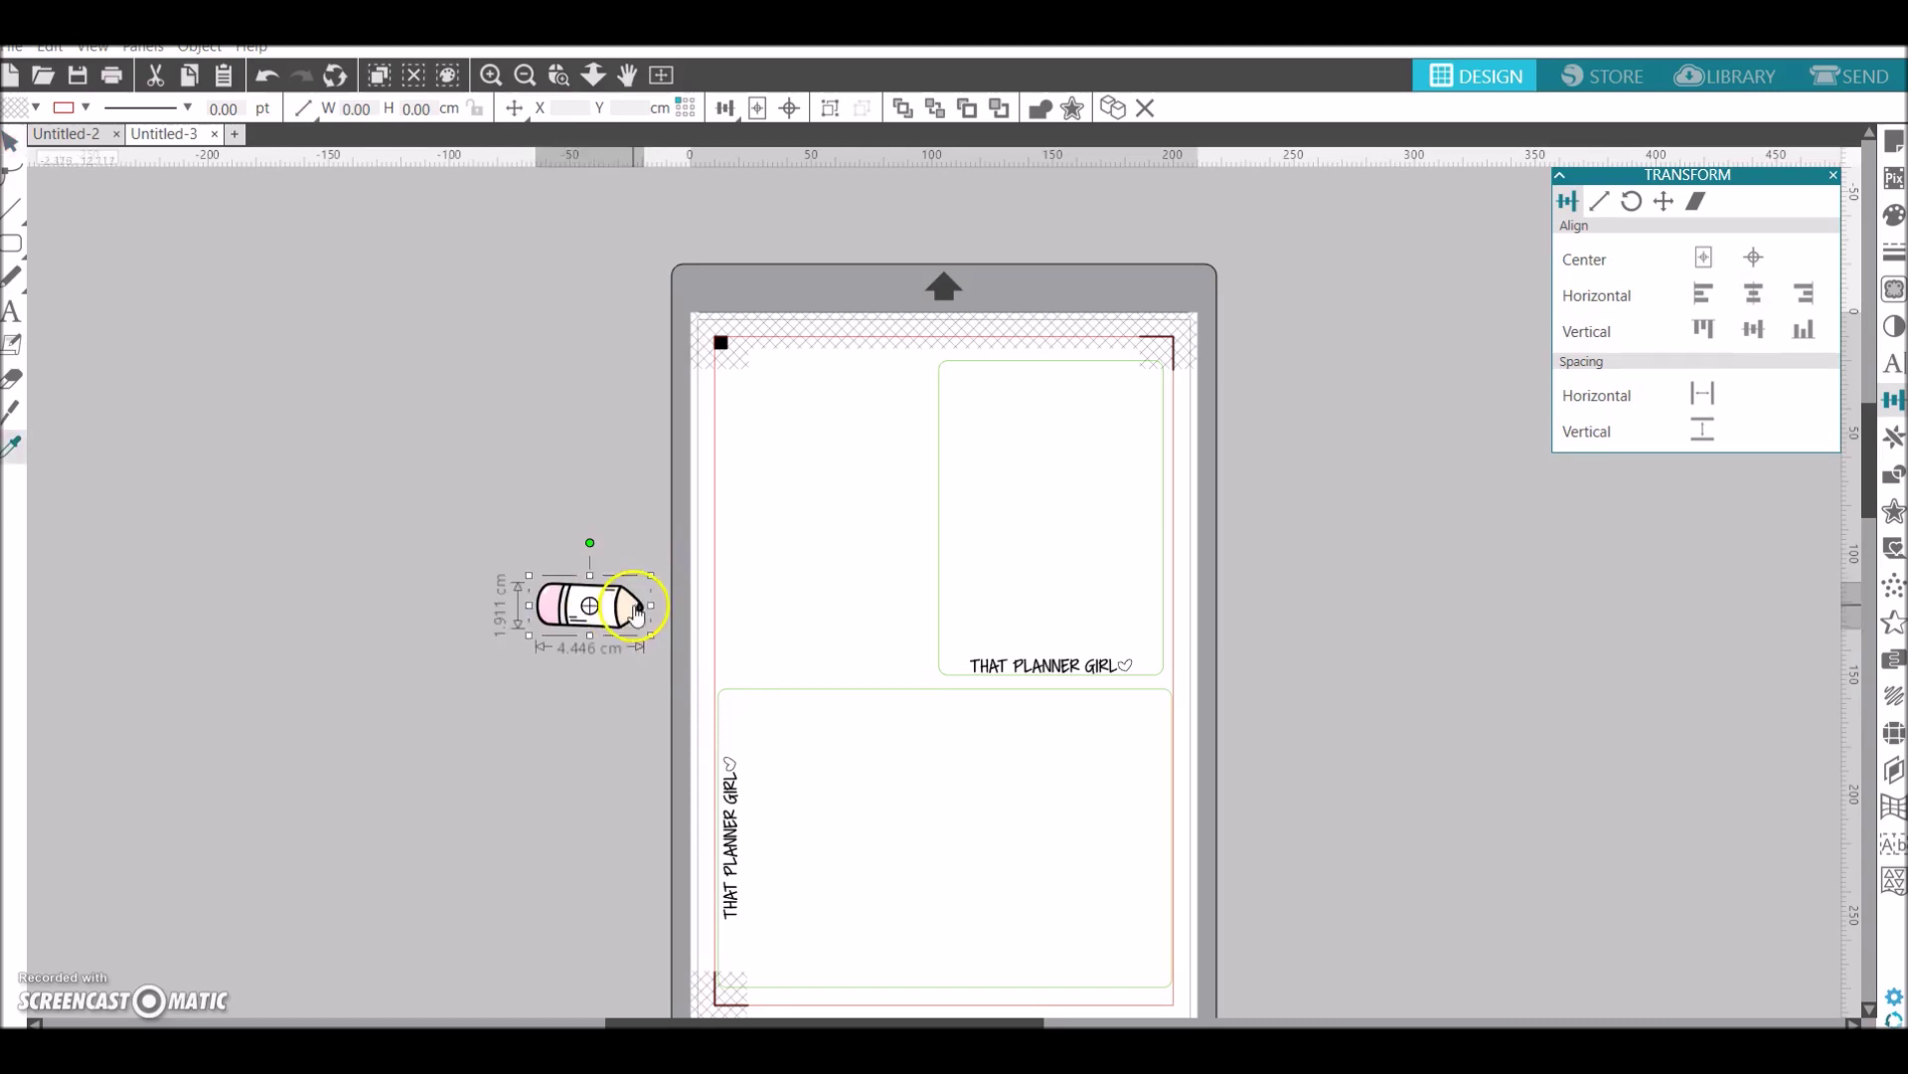
pyautogui.hotkey('ctrl', 'z')
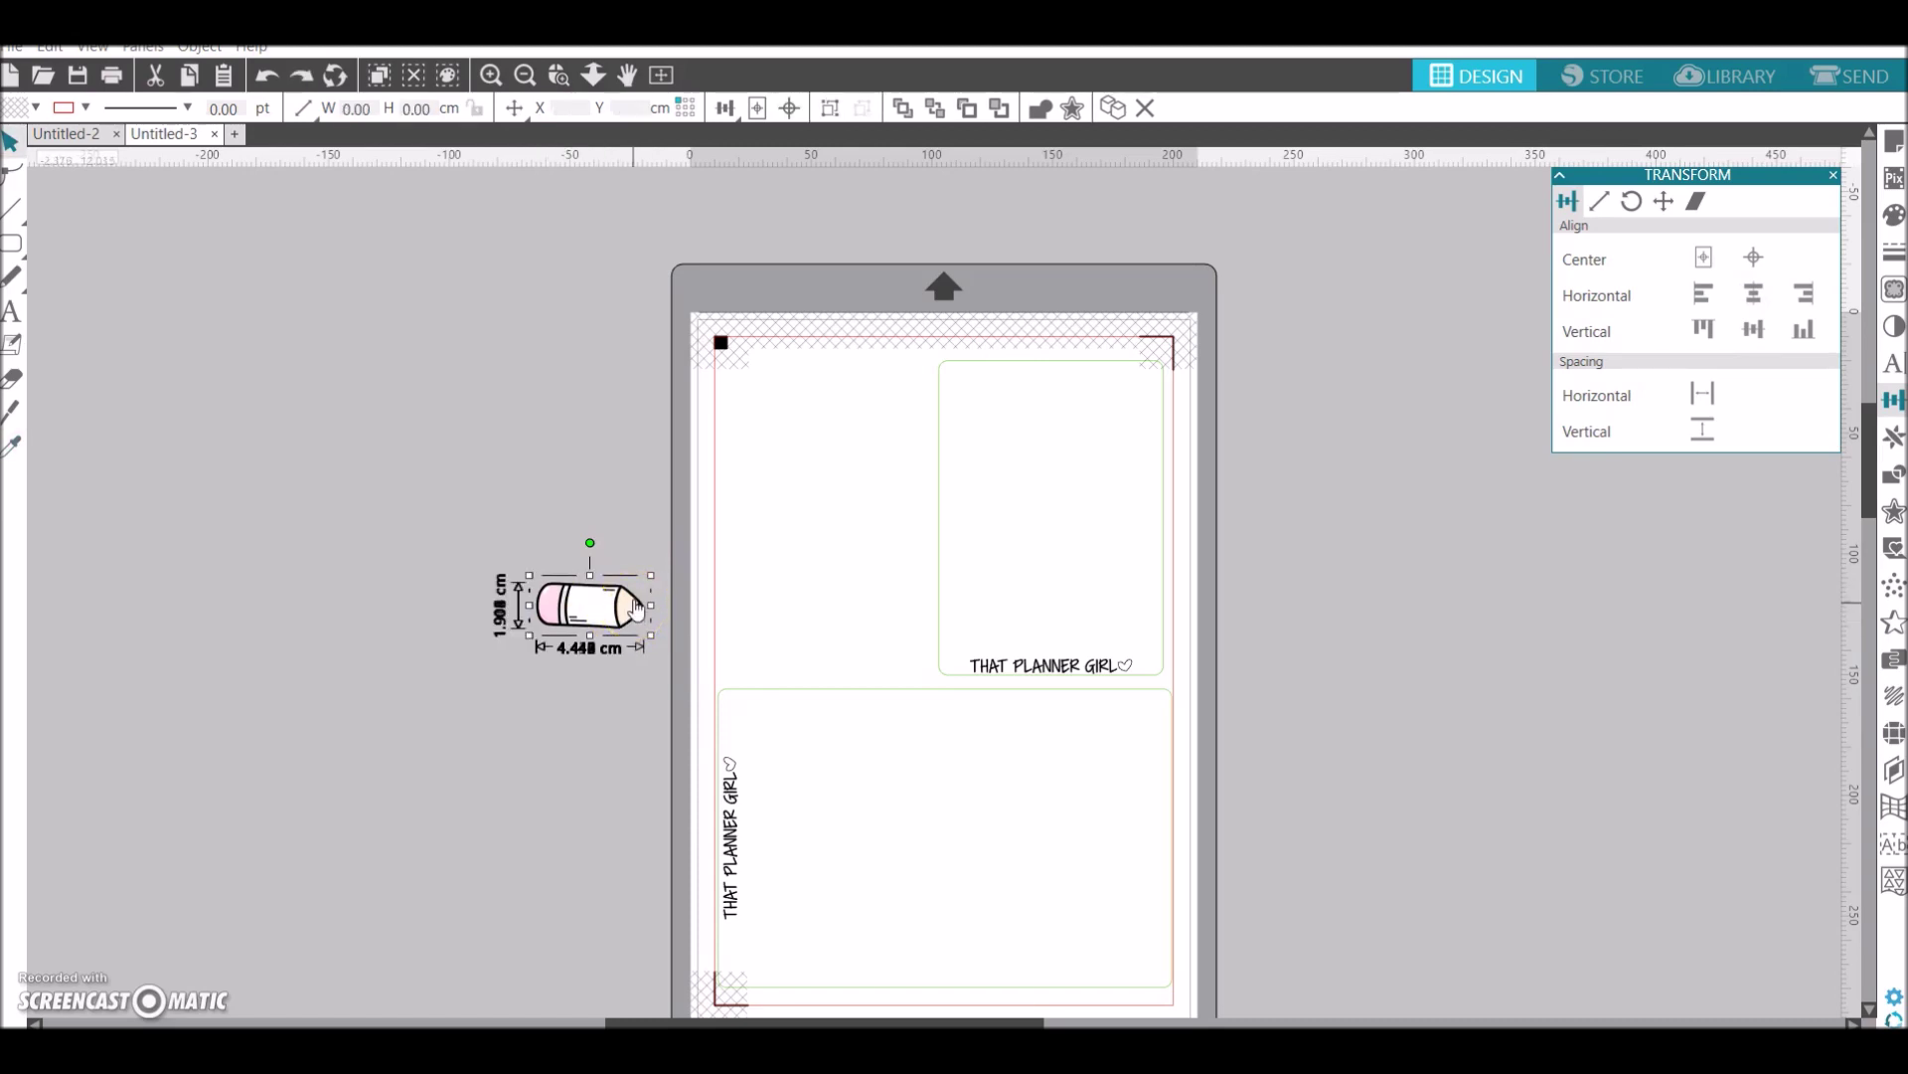
pyautogui.rightClick(641, 601)
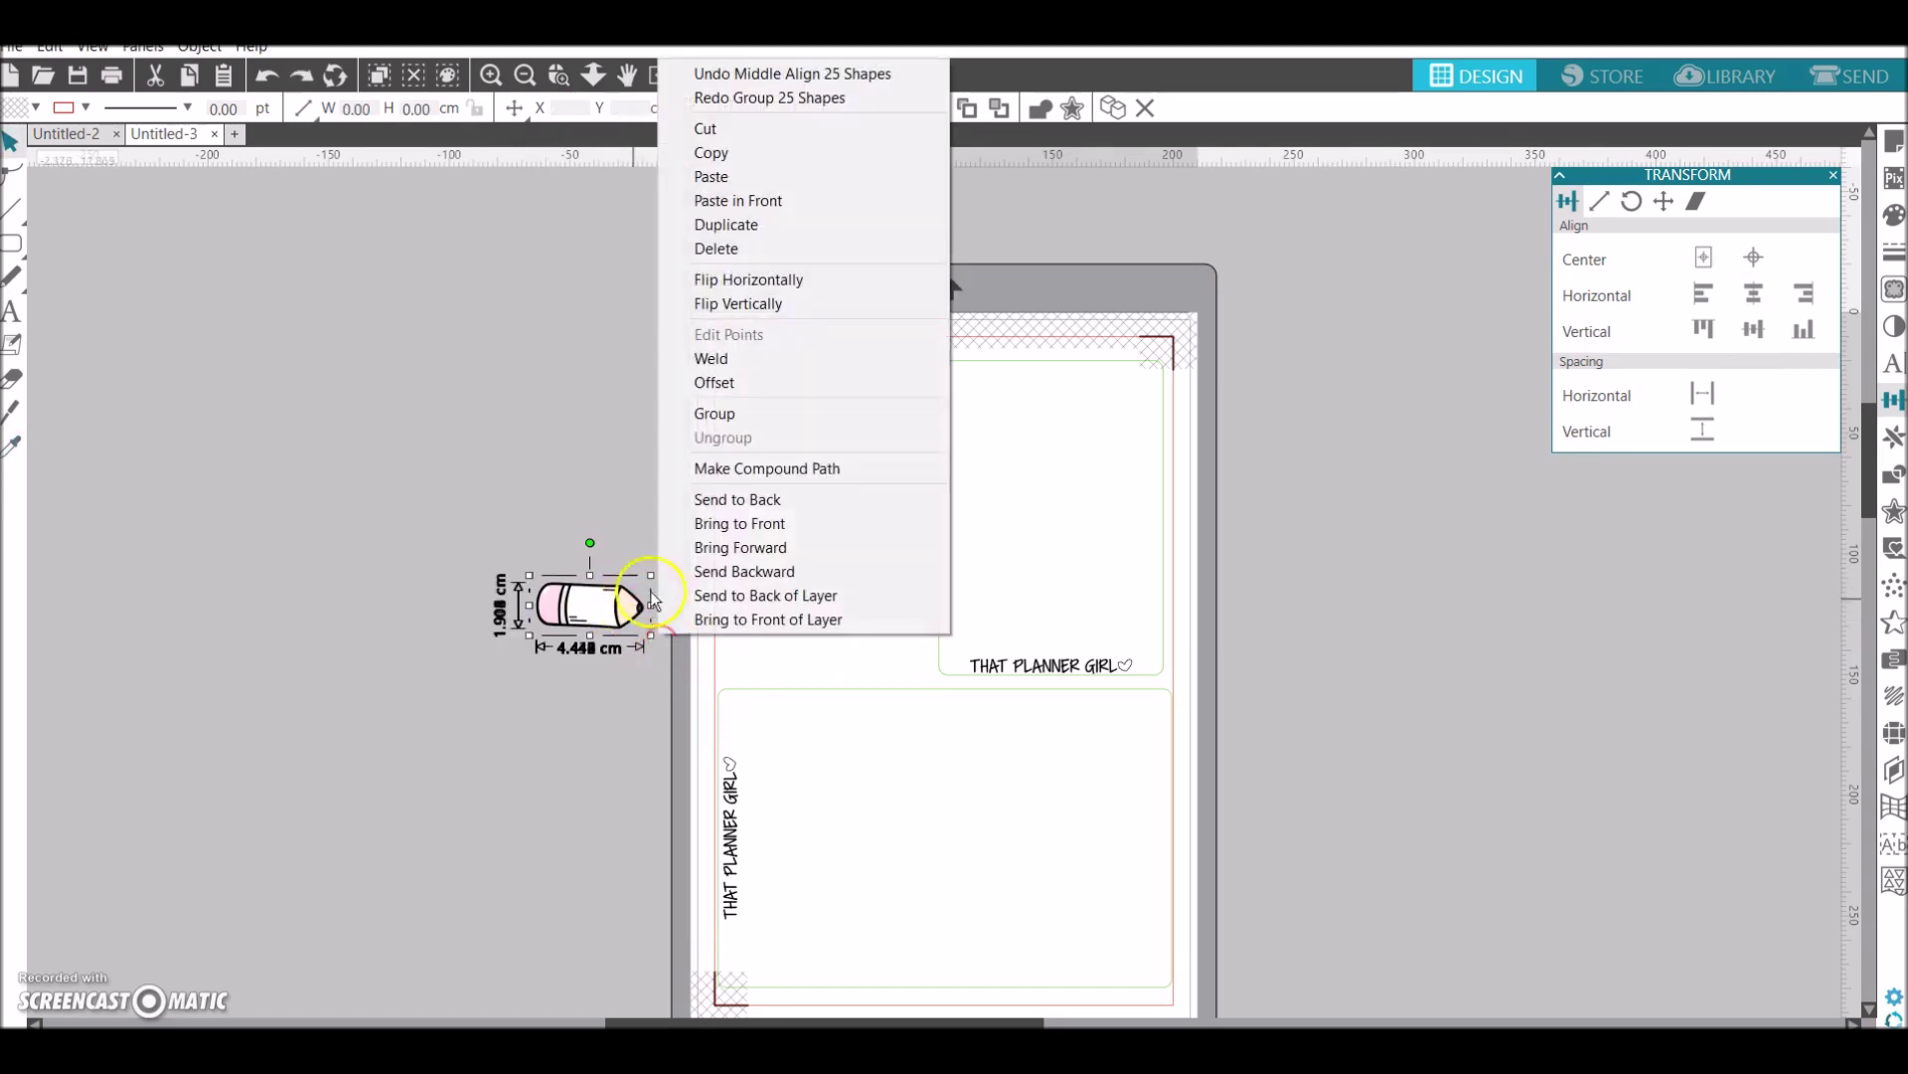
pyautogui.click(737, 415)
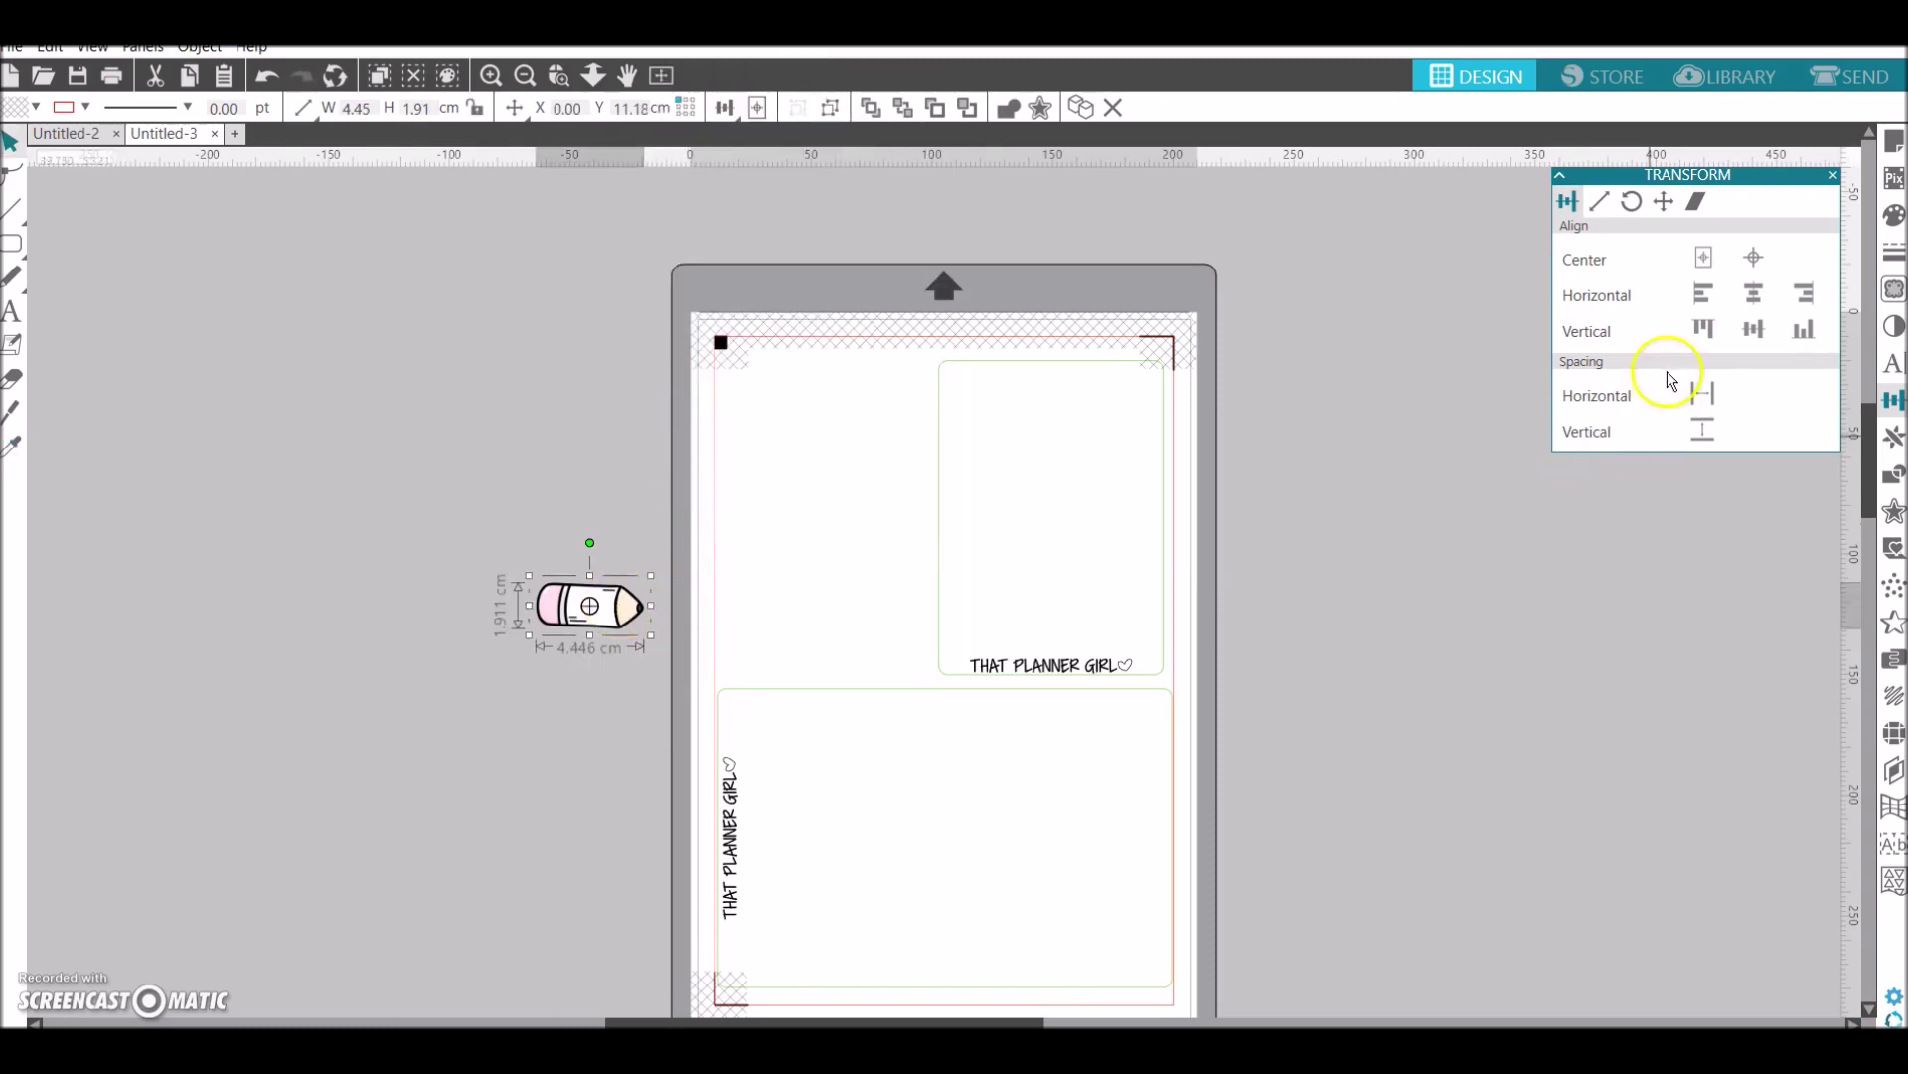
# Scale the pencil group proportionally to about 2.61 cm wide, keeping it beside the page
pyautogui.moveTo(544, 606); pyautogui.dragTo(466, 526)
pyautogui.click(1599, 204)
pyautogui.click(1771, 396)
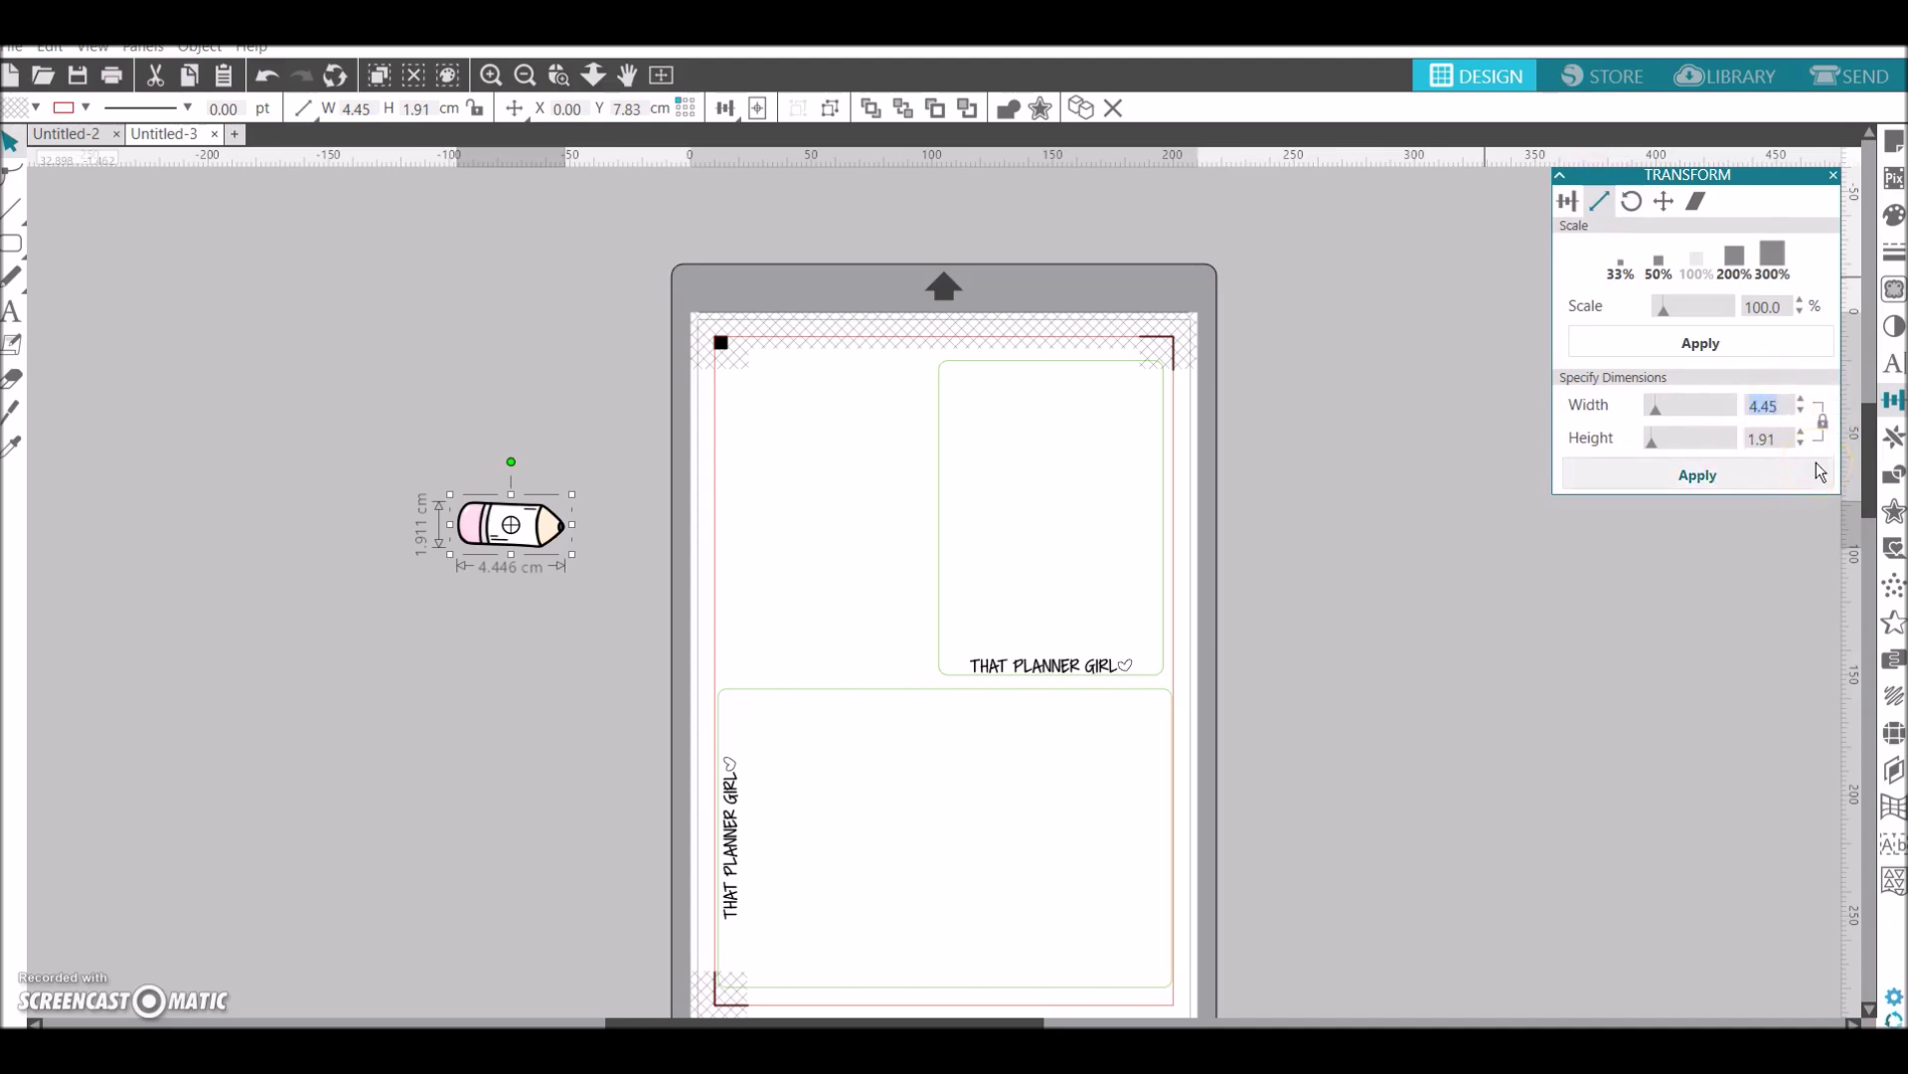
pyautogui.write('6')
pyautogui.click(1732, 483)
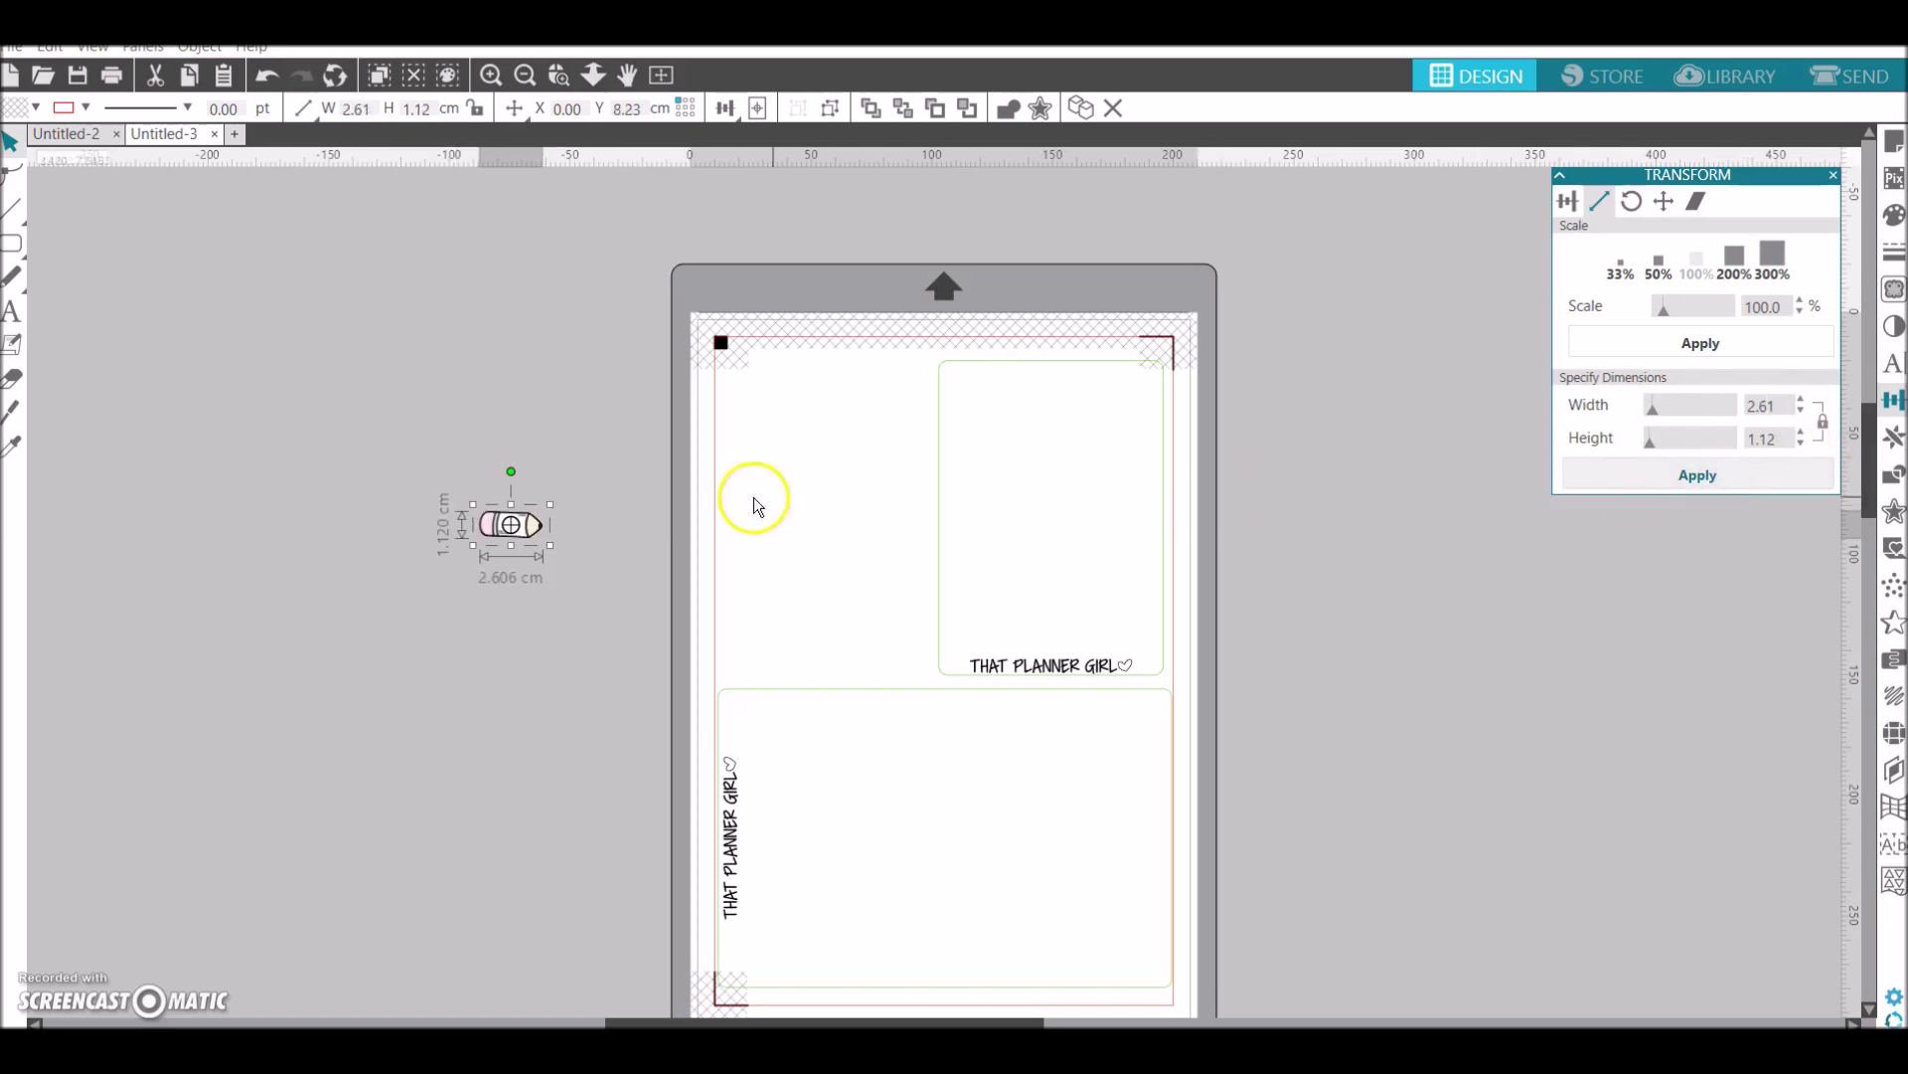
# Move the pencil group onto the blank page area beside the smaller rounded box and duplicate it
pyautogui.moveTo(544, 530)
pyautogui.mouseDown()
pyautogui.moveTo(601, 444)
pyautogui.moveTo(618, 457)
pyautogui.mouseUp()
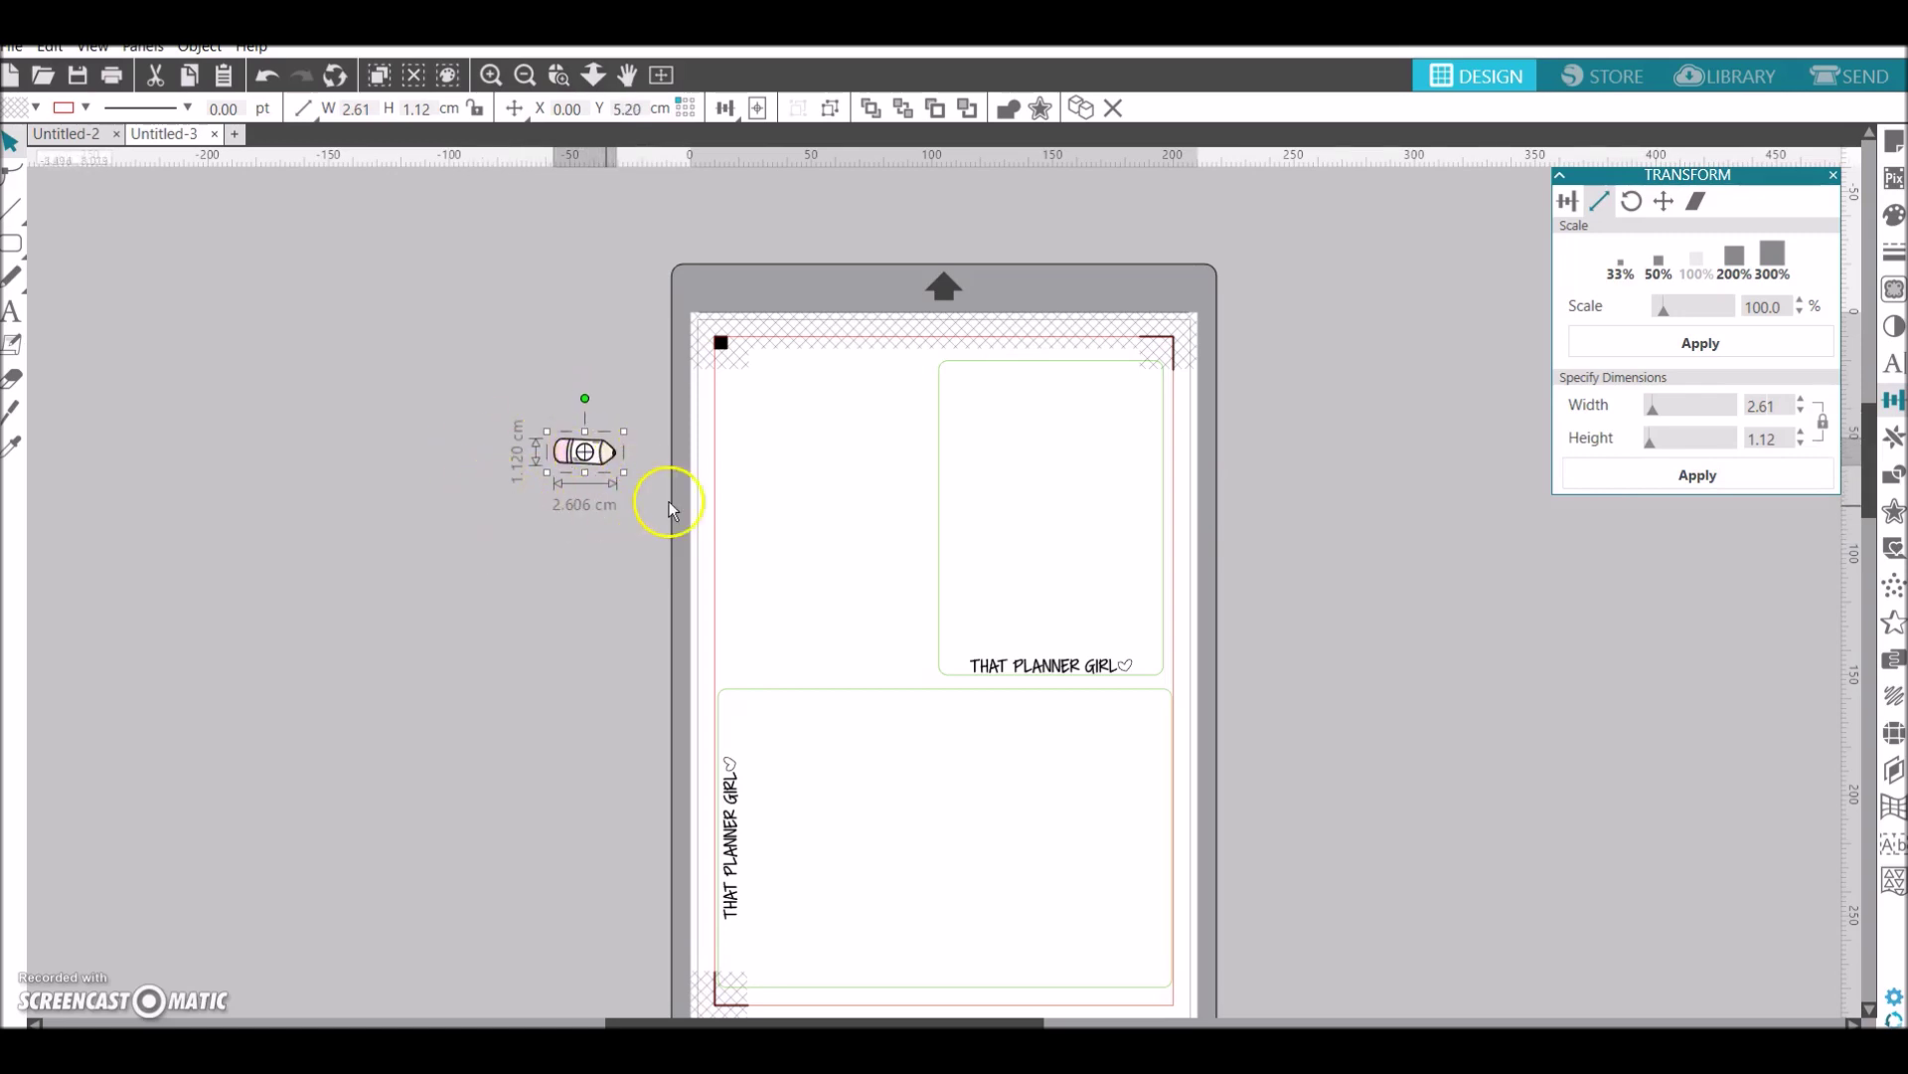
pyautogui.moveTo(612, 451)
pyautogui.mouseDown()
pyautogui.moveTo(725, 536)
pyautogui.moveTo(828, 532)
pyautogui.mouseUp()
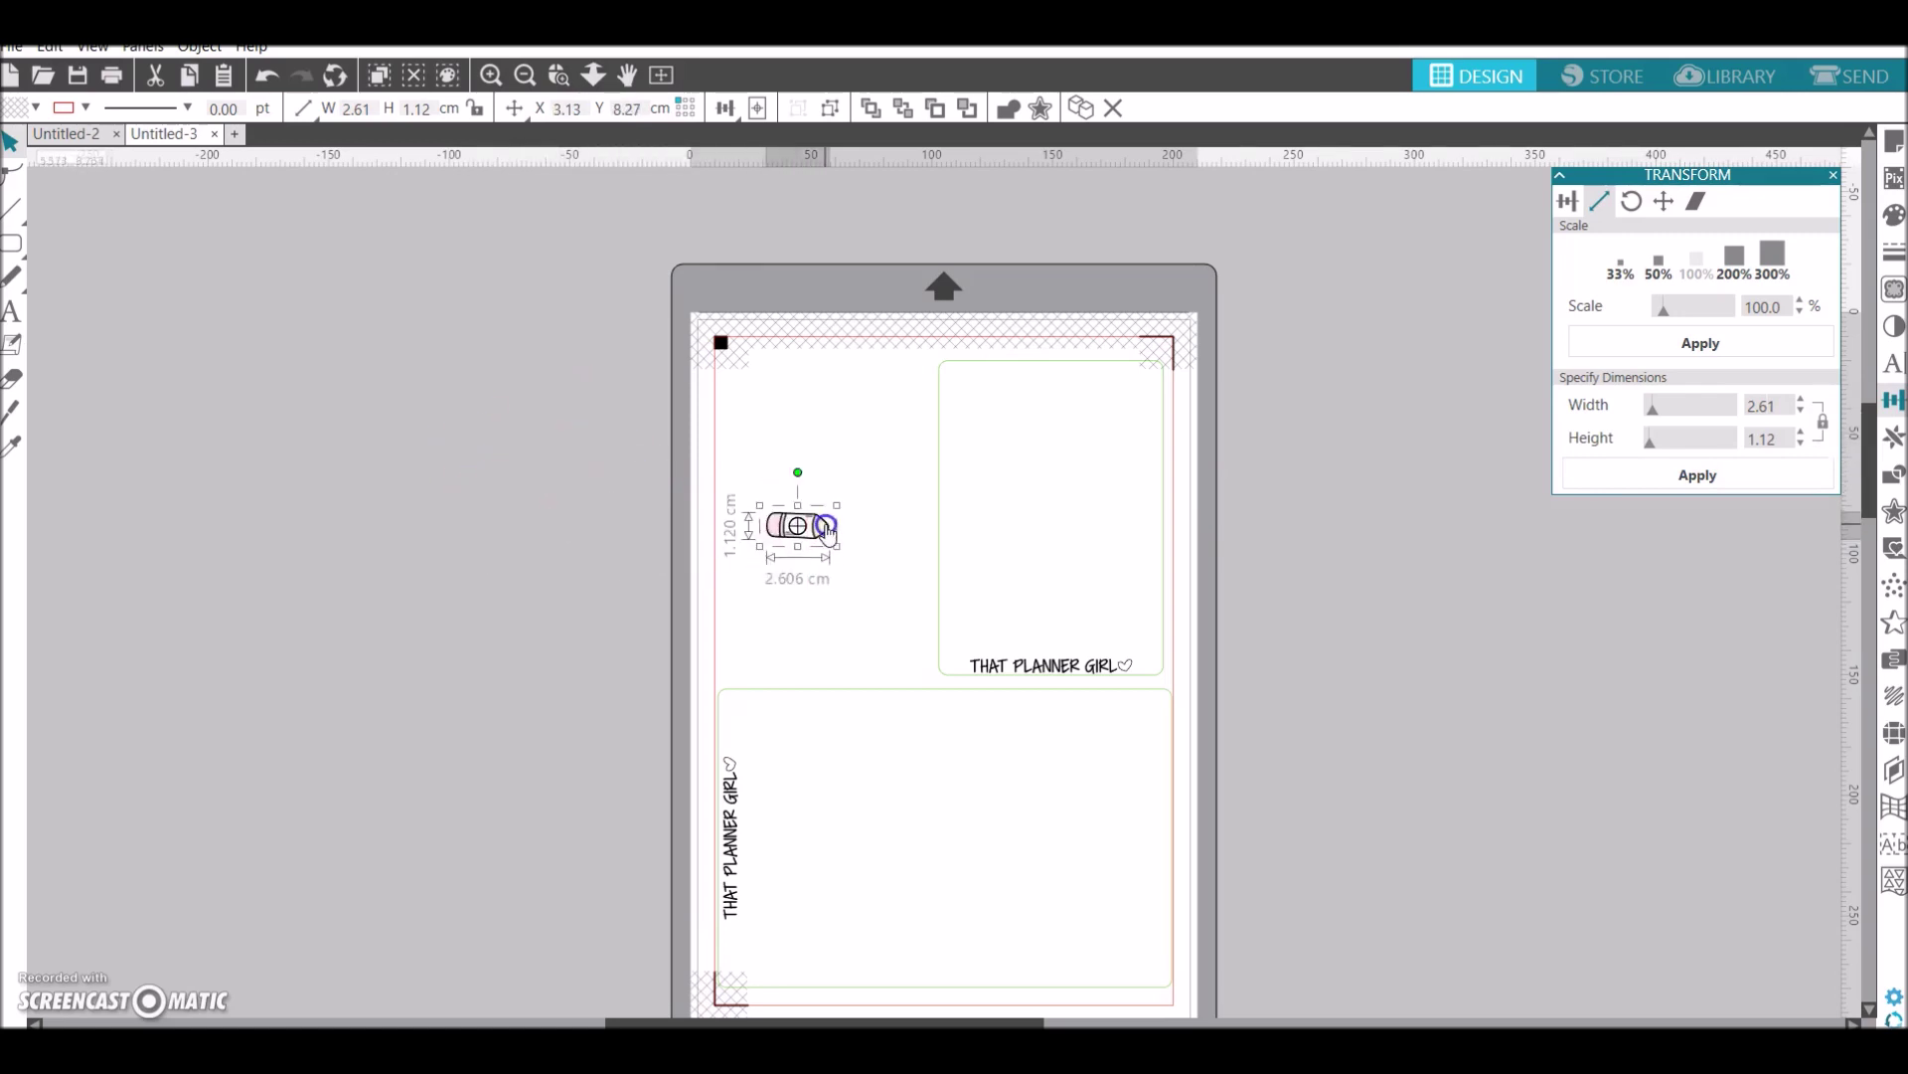
pyautogui.click(596, 587)
pyautogui.press('i')
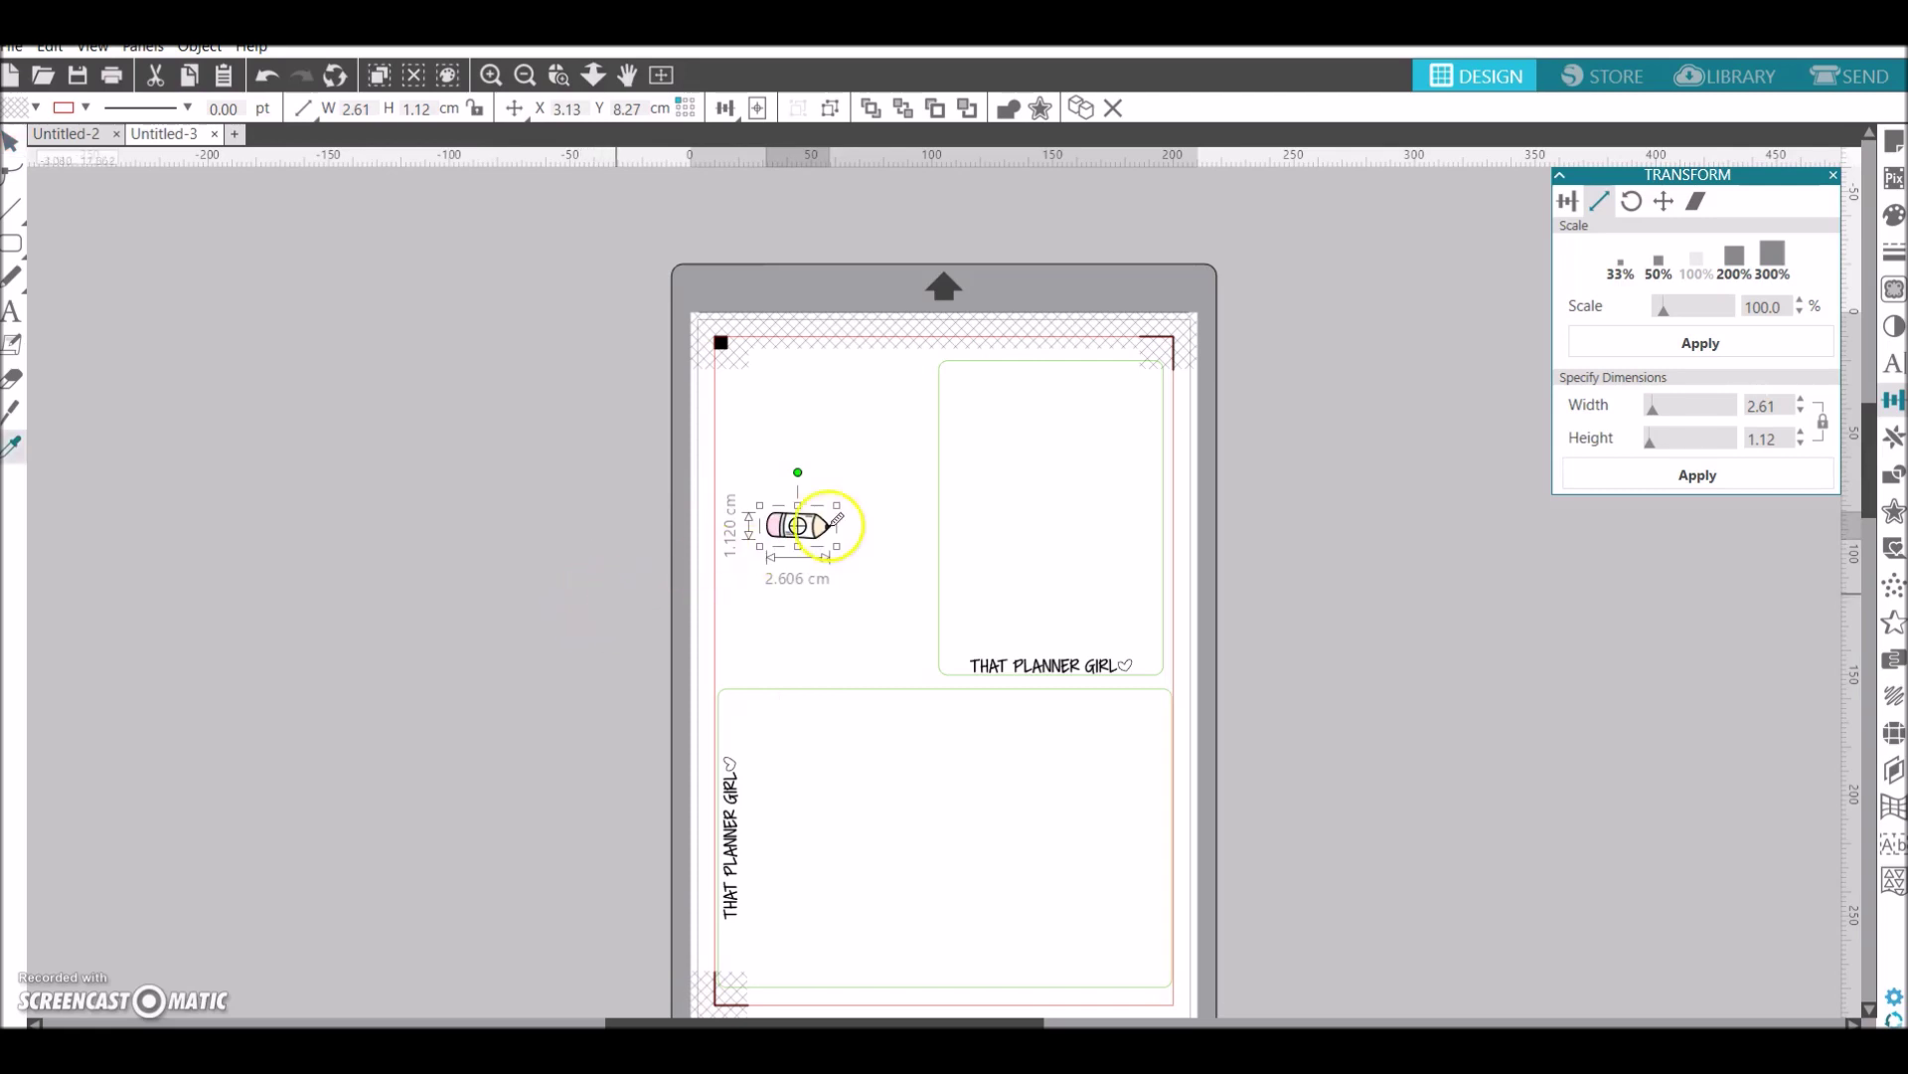
pyautogui.hotkey('ctrl', 'd')
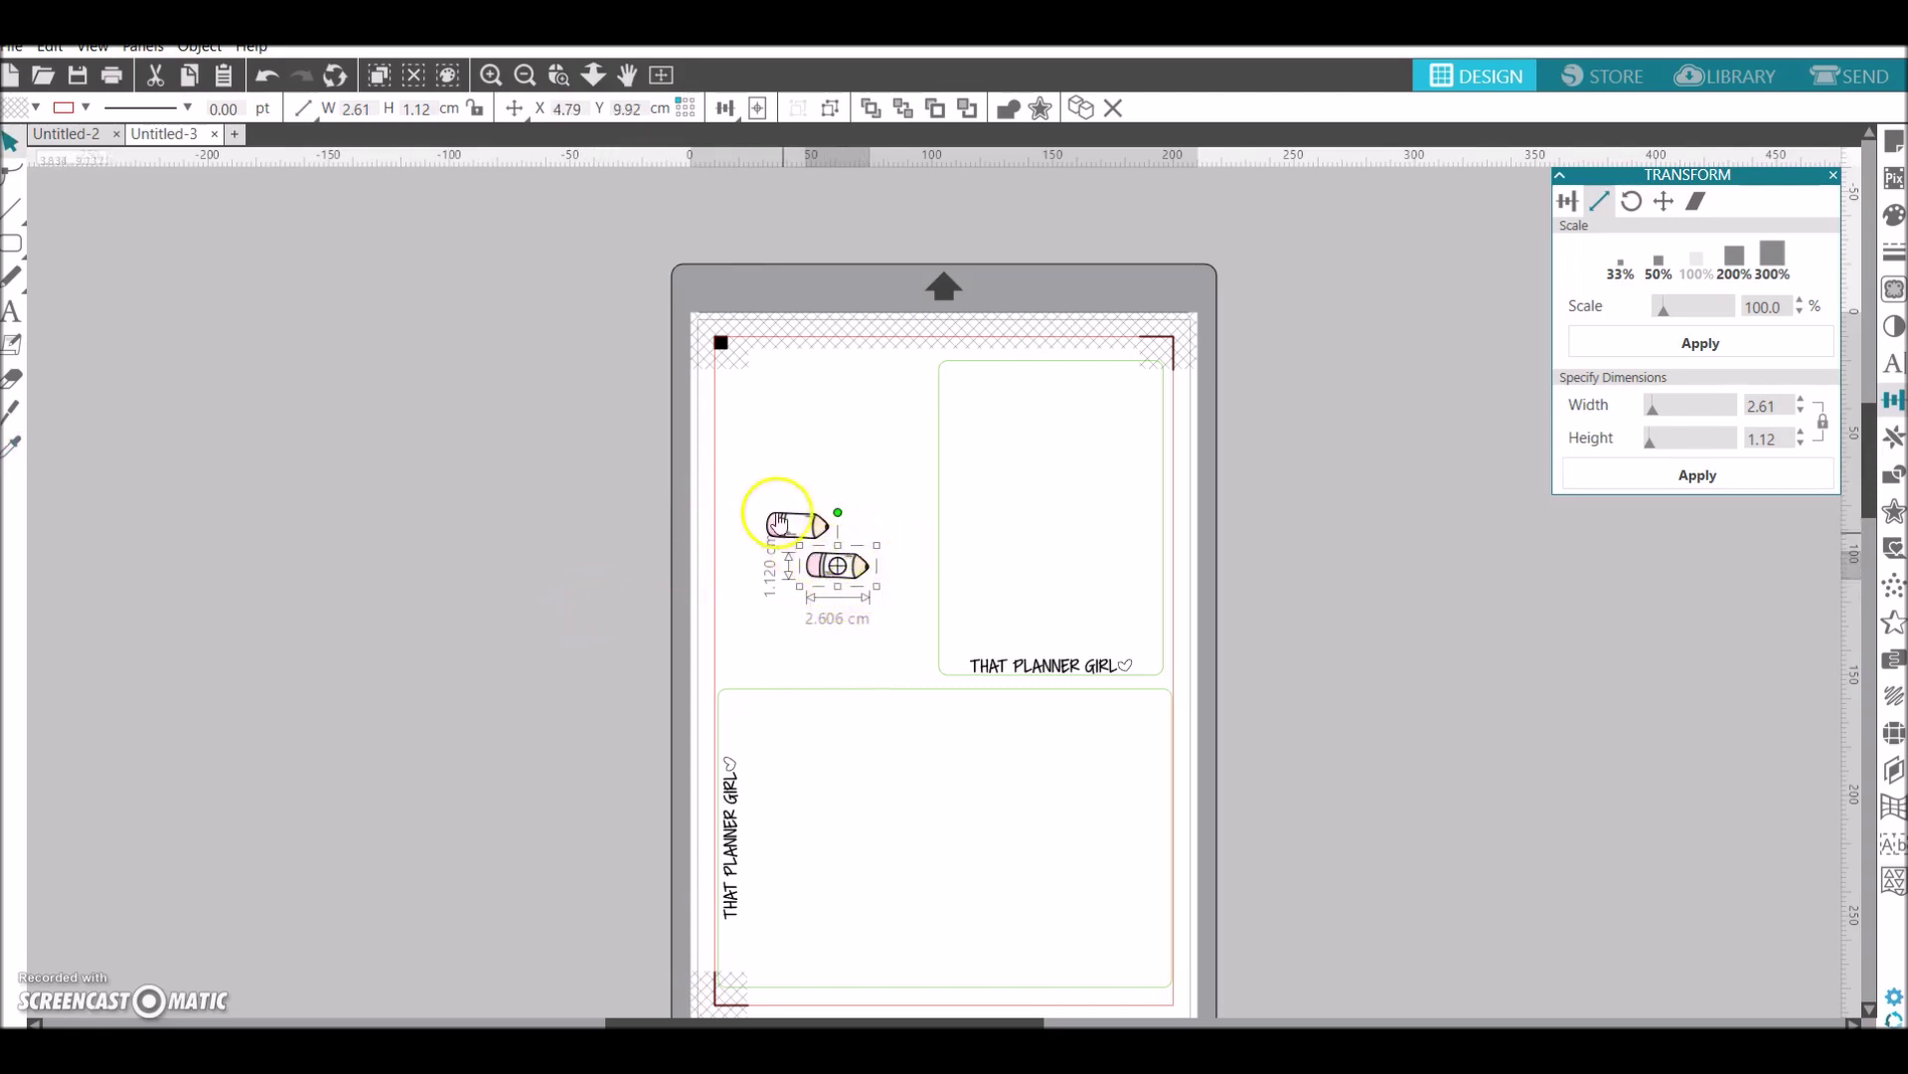
pyautogui.rightClick(779, 524)
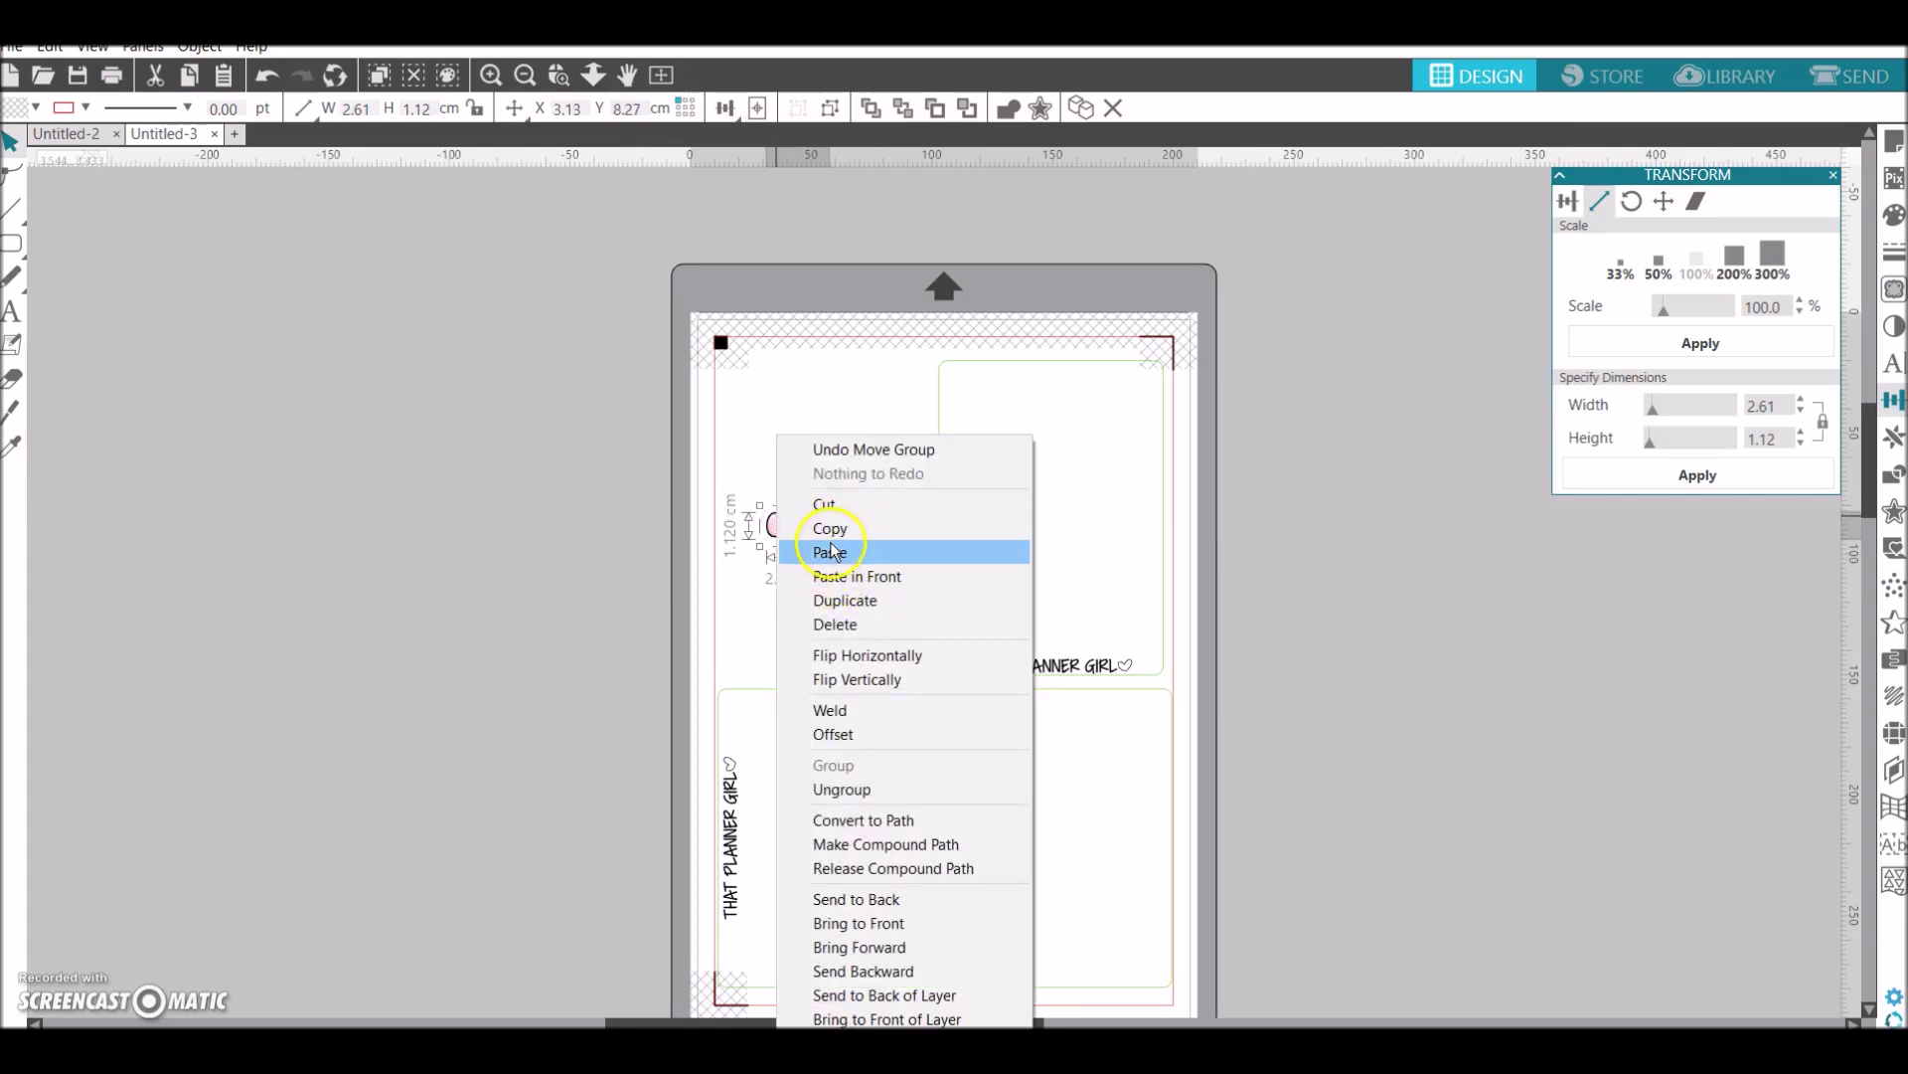
pyautogui.click(557, 545)
# Set the duplicated group's width to 1 cm and place it in the upper corner of the smaller rounded box
pyautogui.click(843, 563)
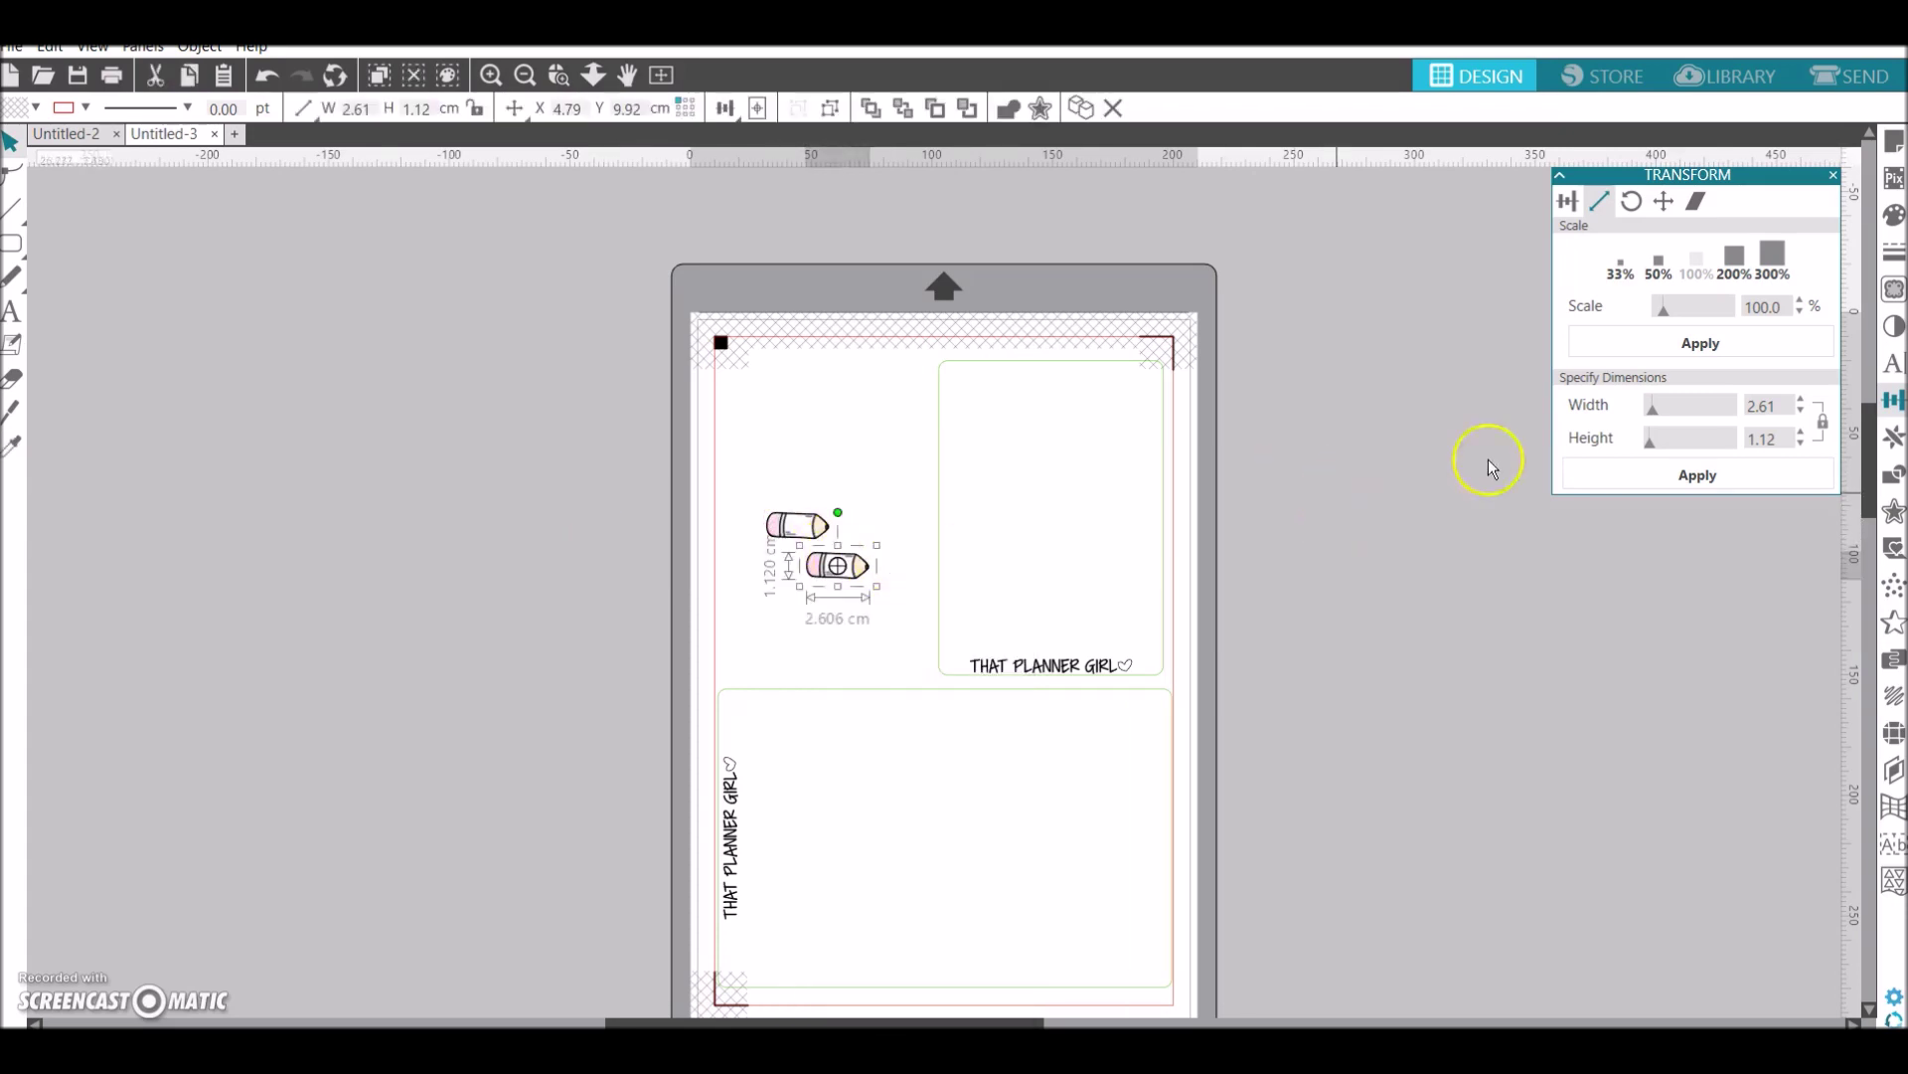
pyautogui.moveTo(1770, 395); pyautogui.dragTo(1686, 398)
pyautogui.write('1')
pyautogui.press('Return')
pyautogui.moveTo(825, 553)
pyautogui.mouseDown()
pyautogui.moveTo(972, 397)
pyautogui.moveTo(1184, 690)
pyautogui.mouseUp()
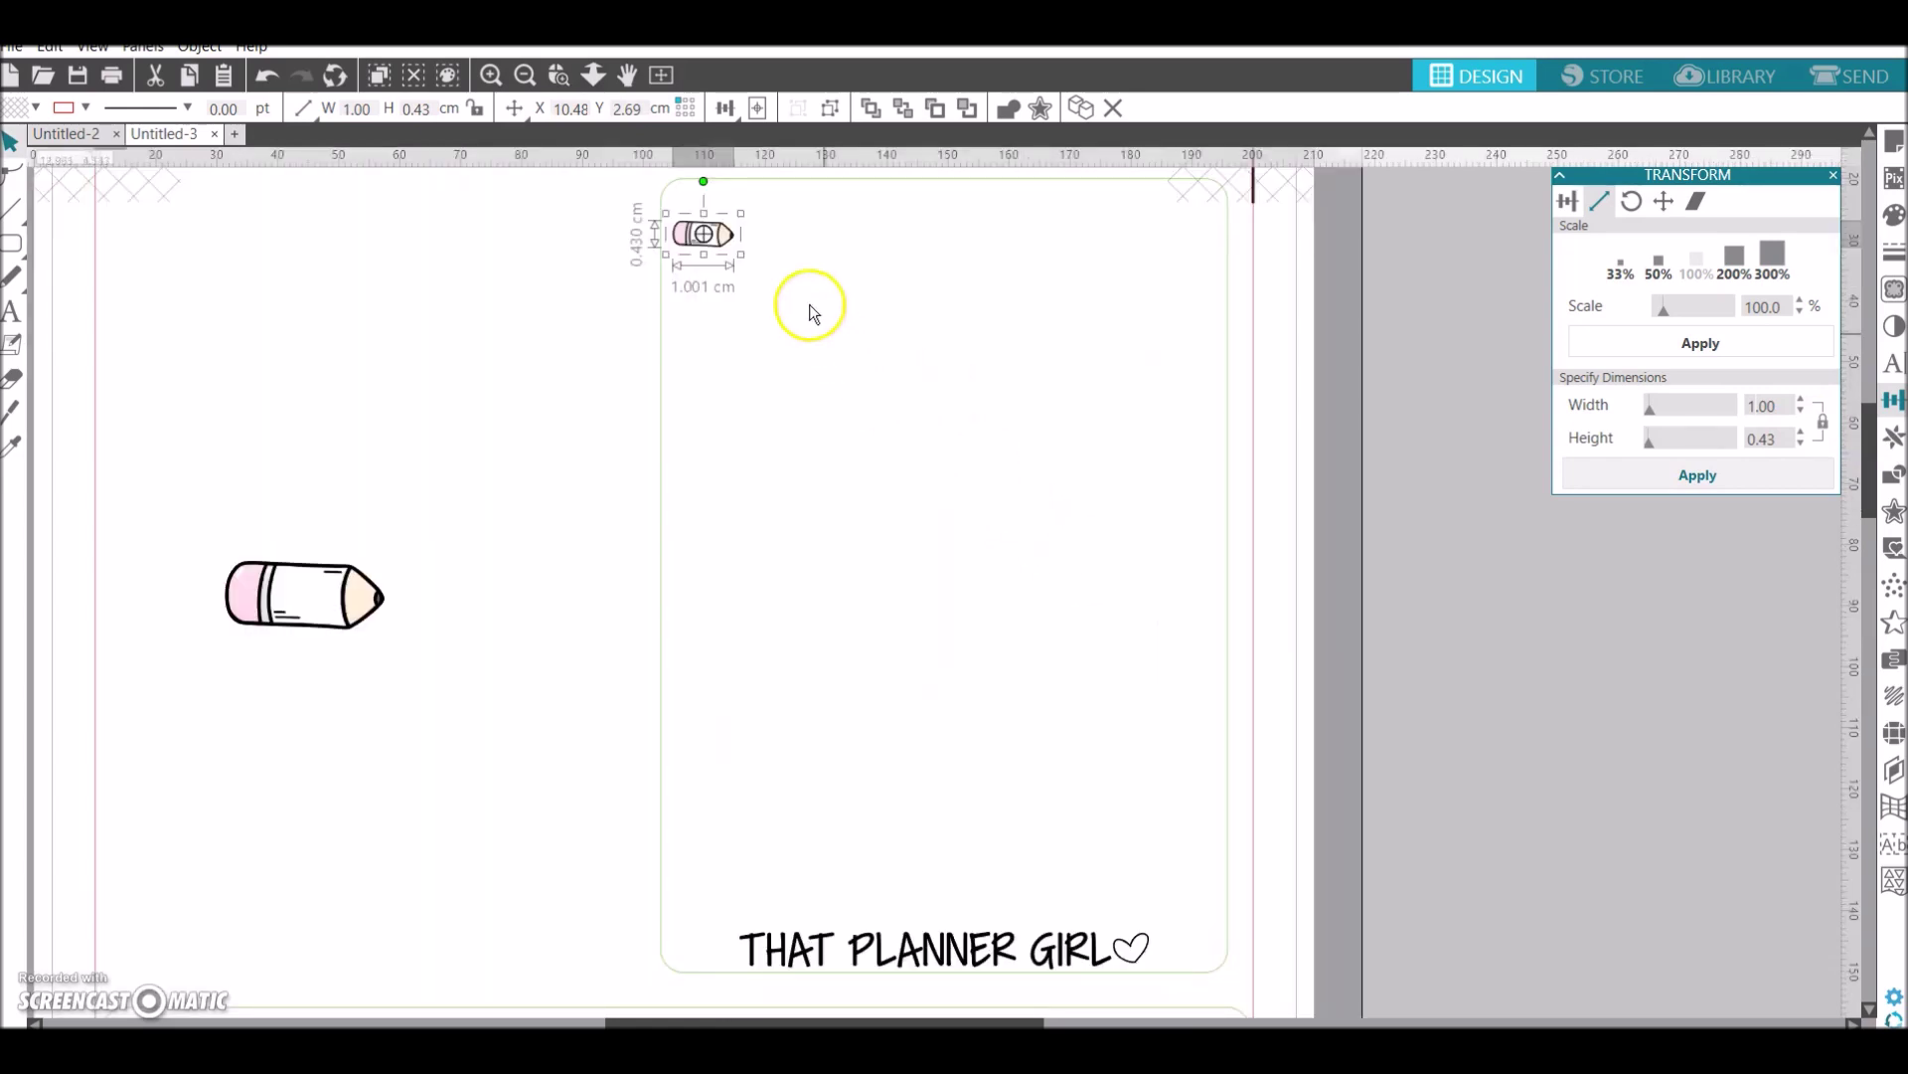
# Enlarge the small pencil group proportionally to about 1.49 cm wide inside the smaller rounded box
pyautogui.click(746, 260)
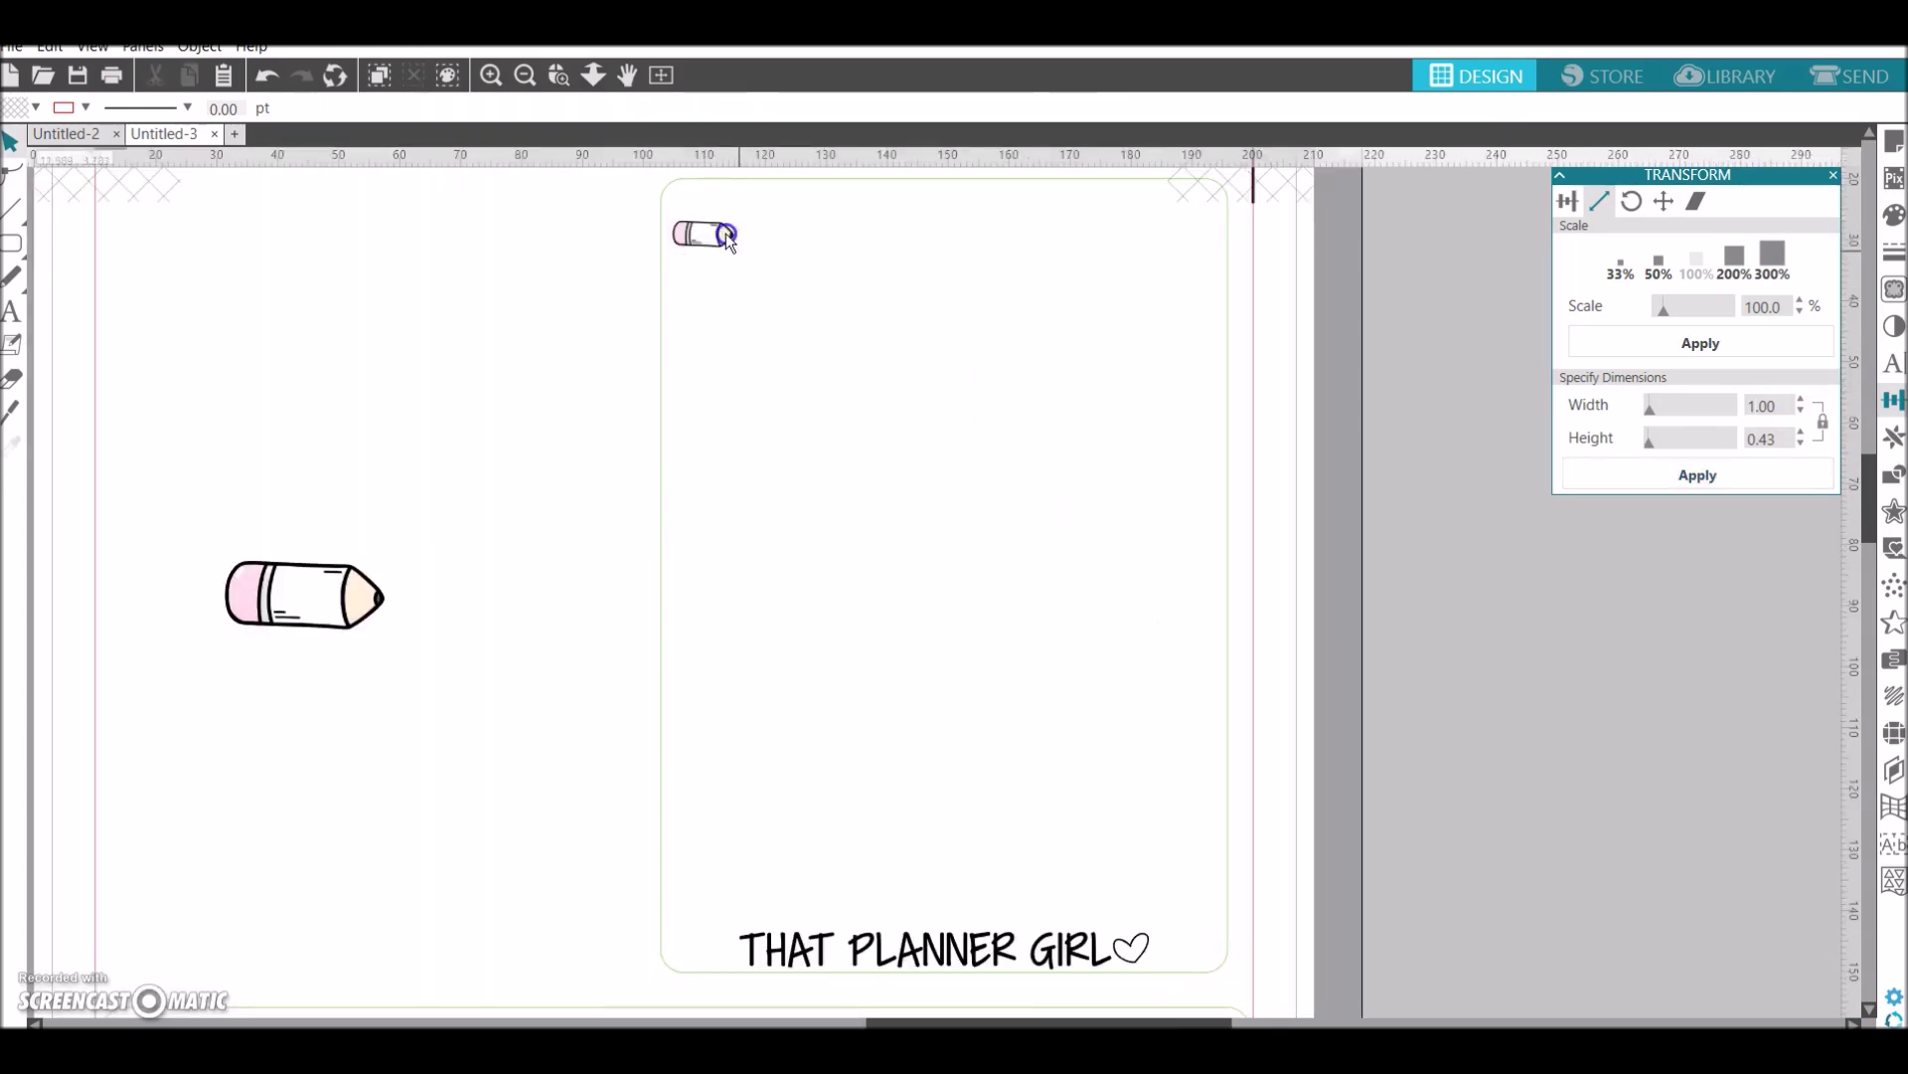
pyautogui.click(727, 237)
pyautogui.moveTo(741, 254)
pyautogui.mouseDown()
pyautogui.moveTo(792, 268)
pyautogui.moveTo(780, 241)
pyautogui.mouseUp()
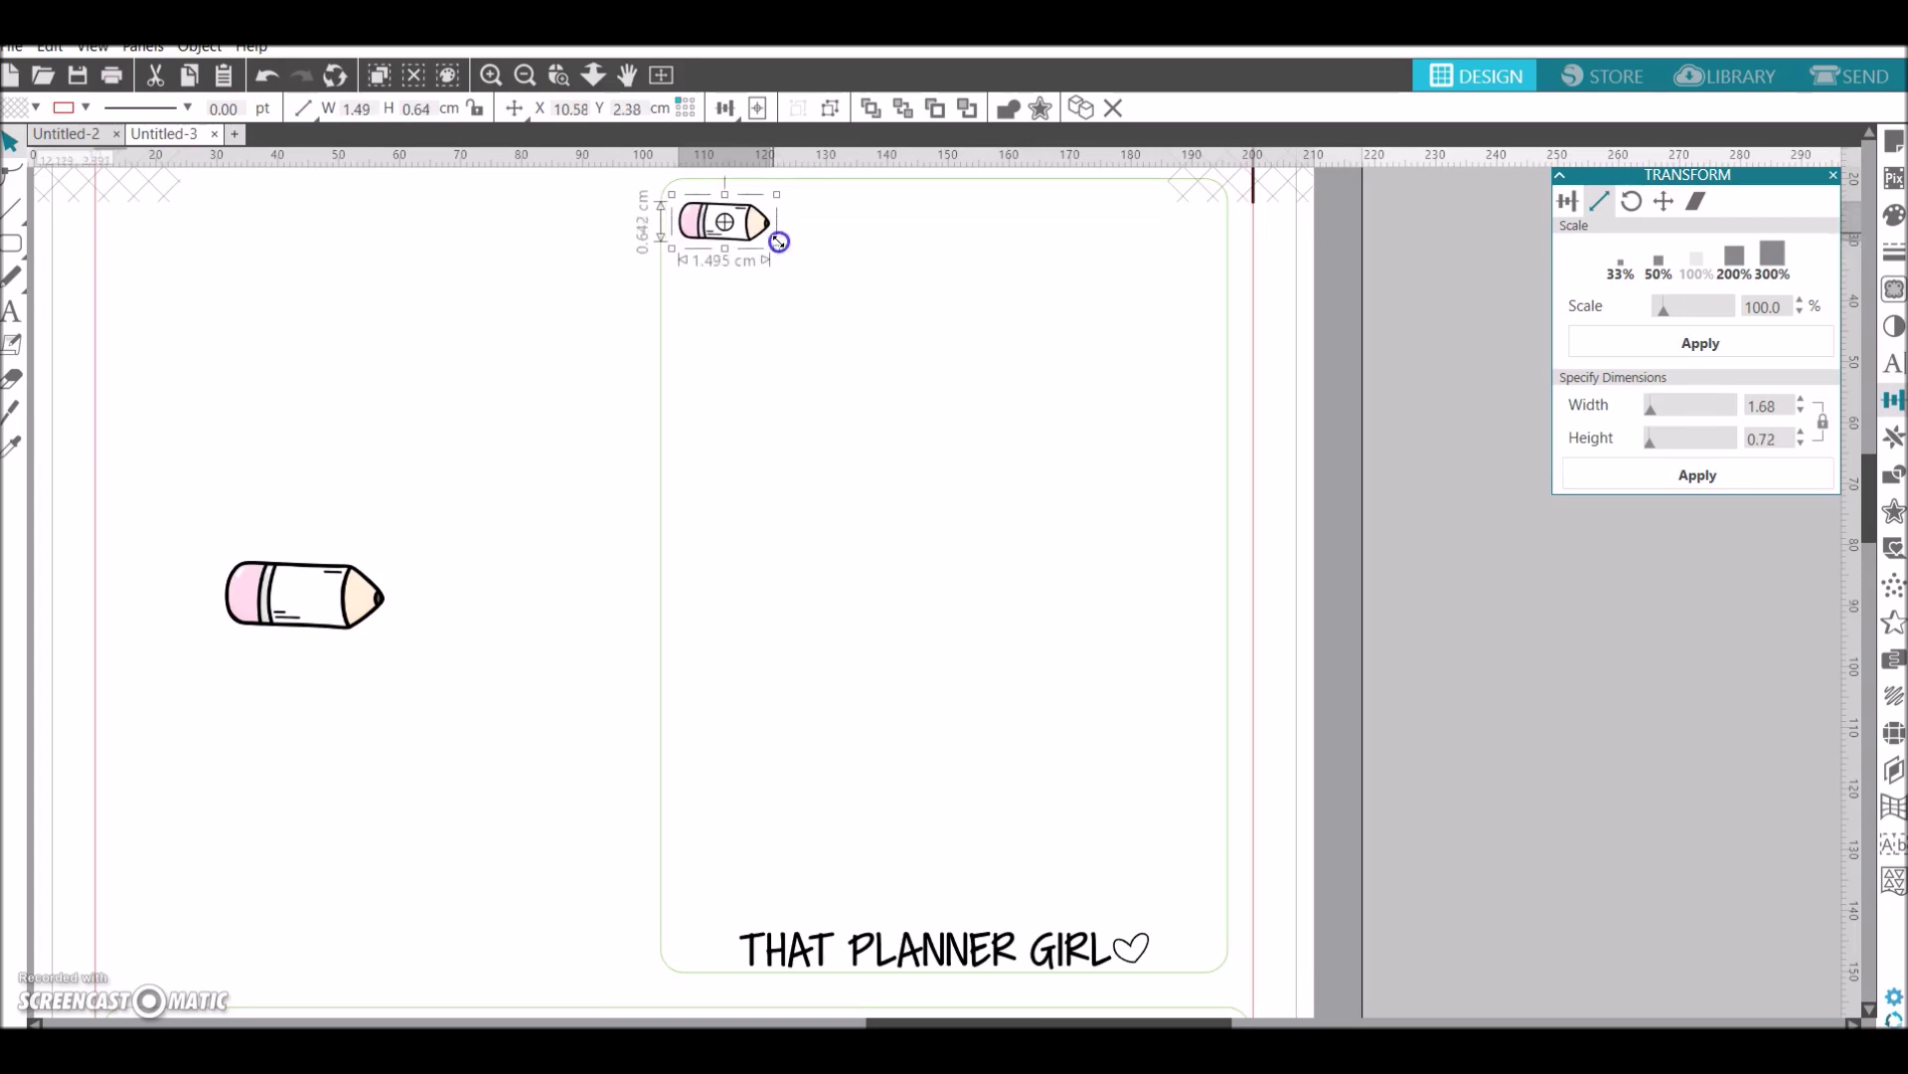
pyautogui.doubleClick(1779, 406)
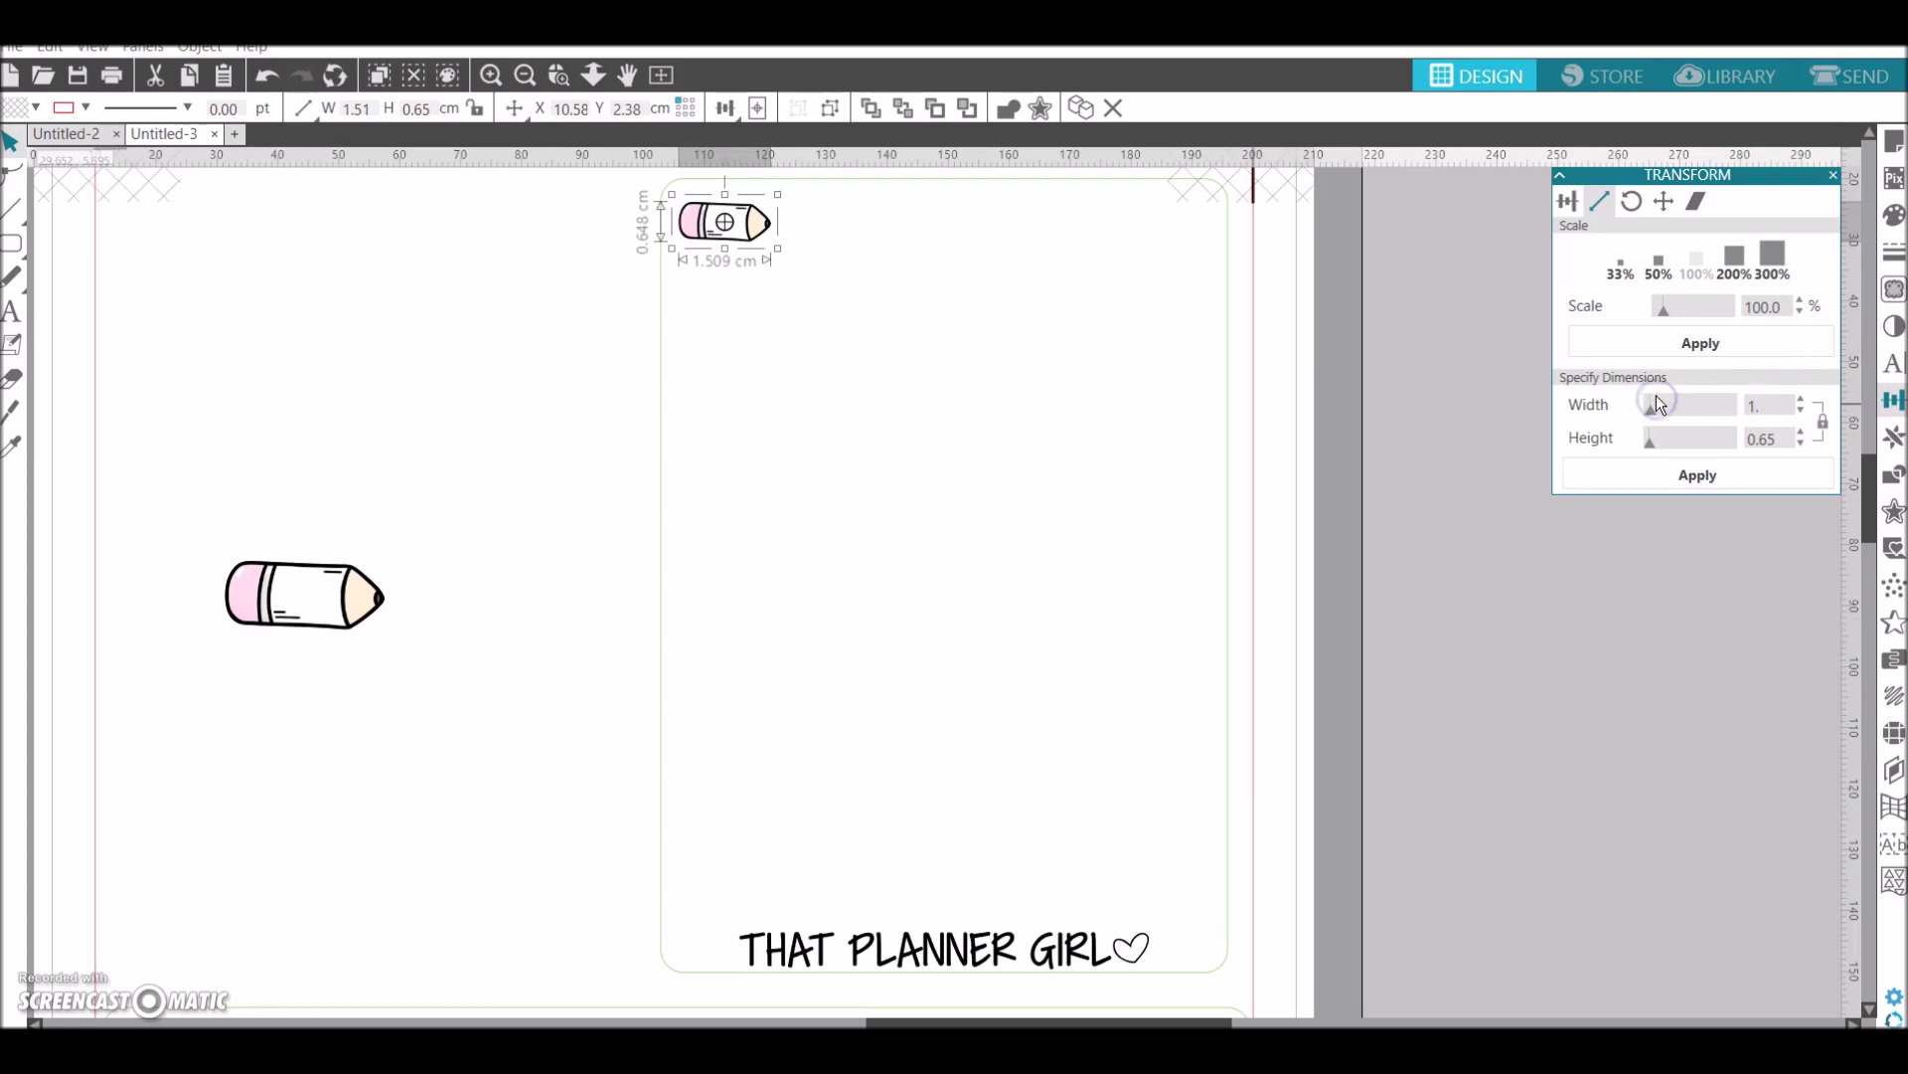
pyautogui.click(674, 287)
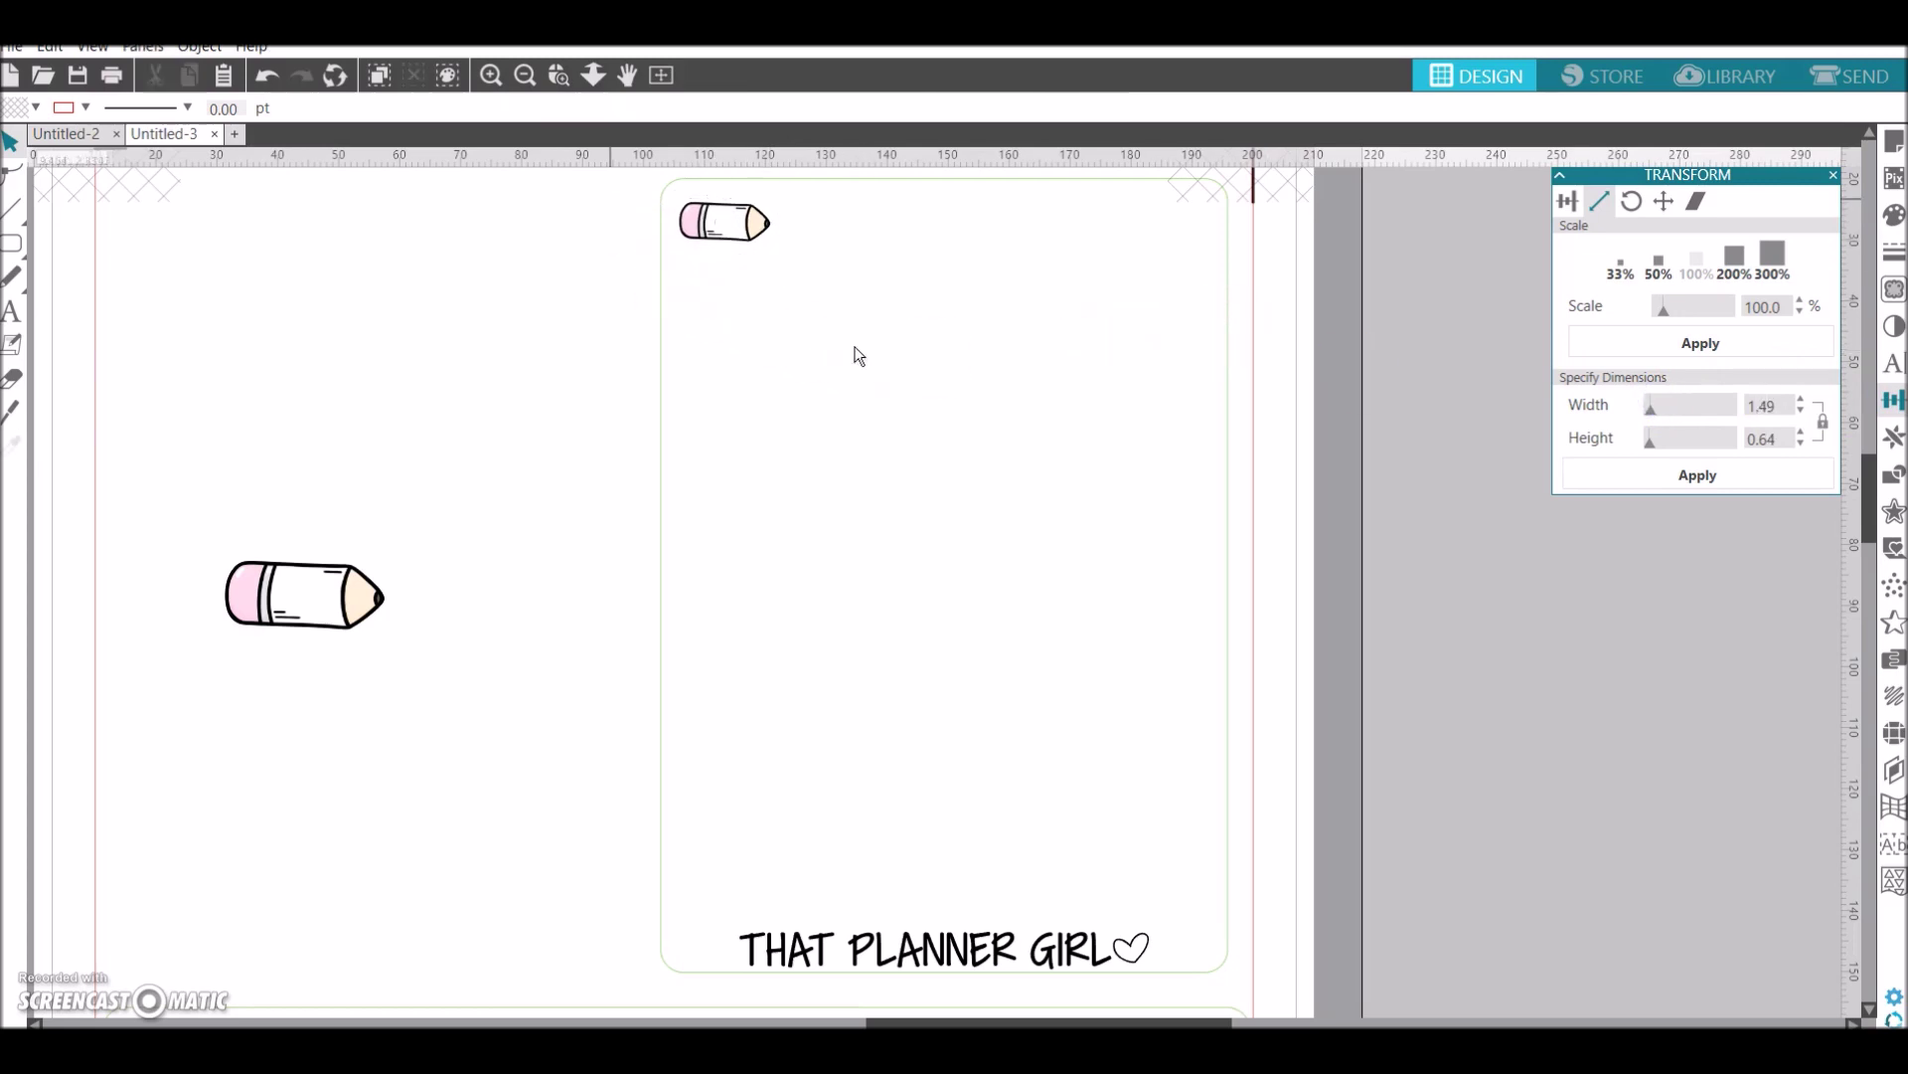
# Move the small pencil group off the page to its right side and ungroup it
pyautogui.click(710, 235)
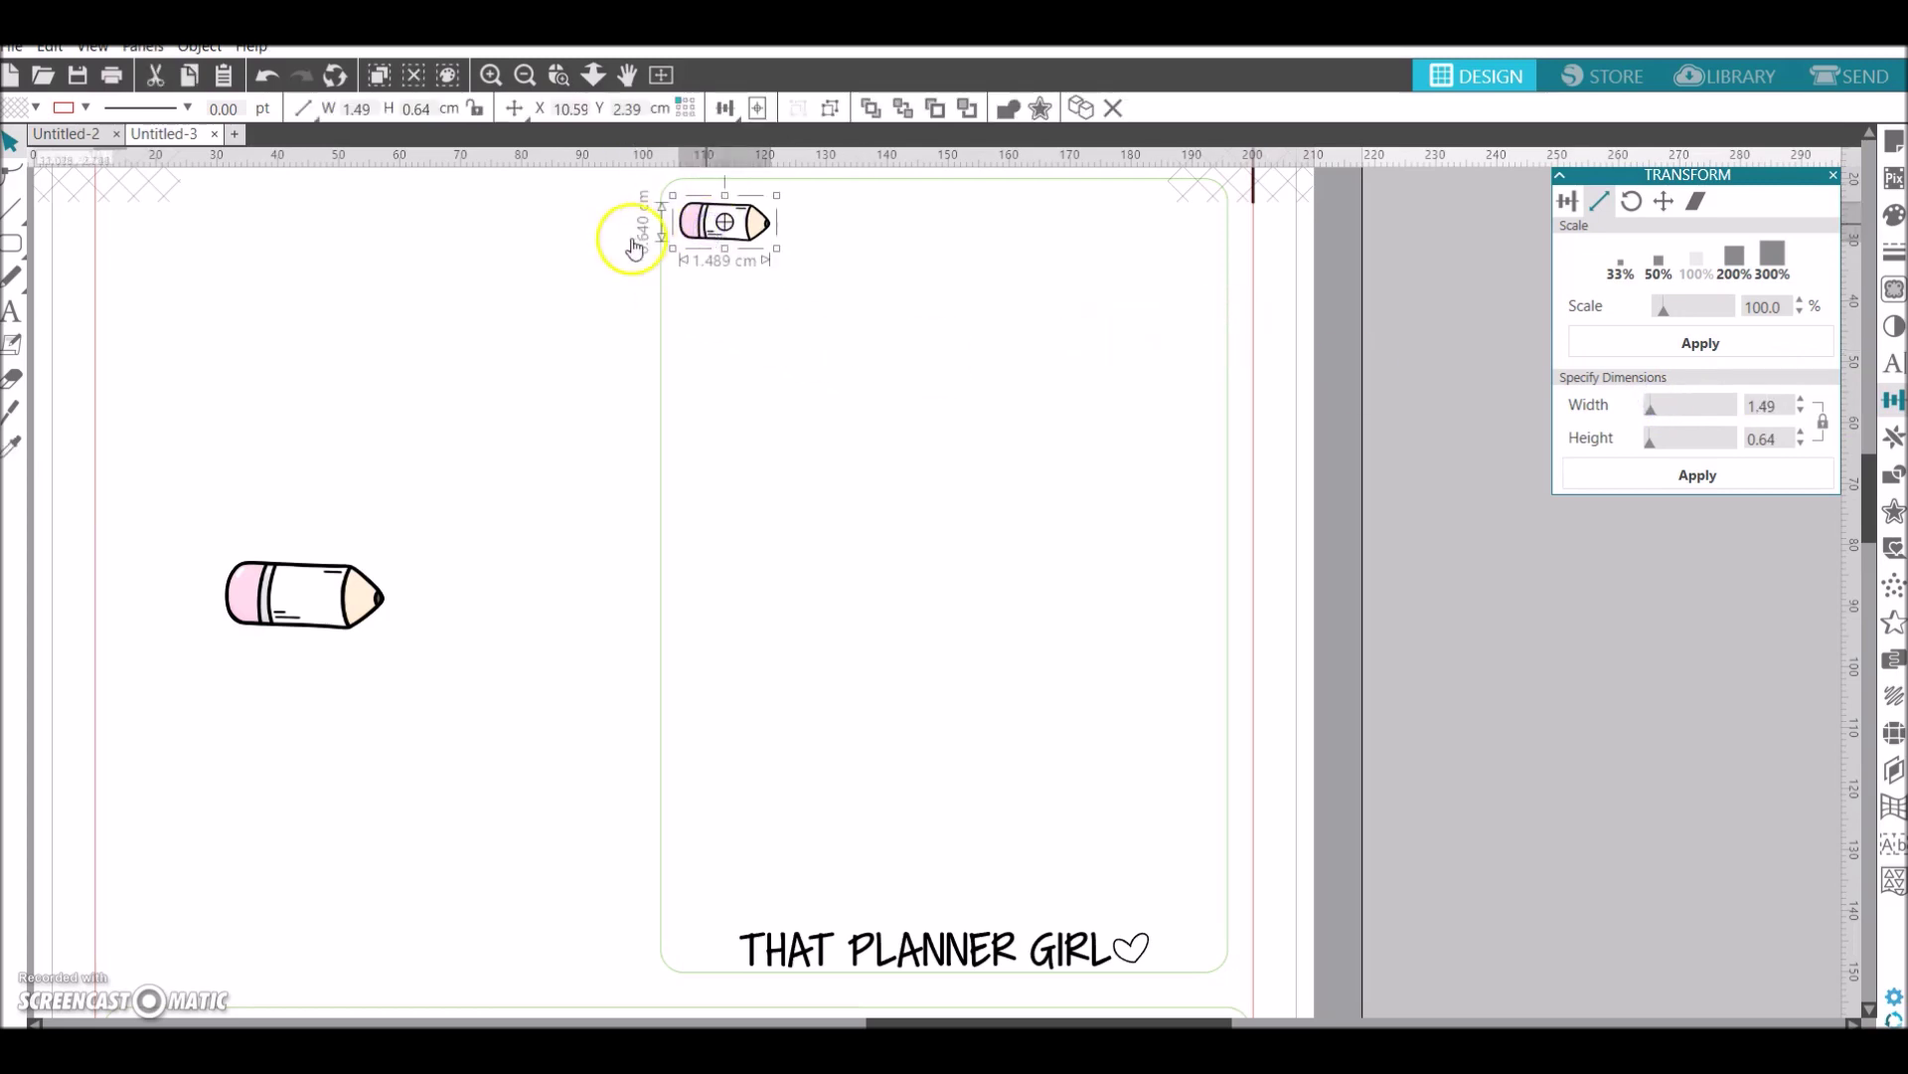
pyautogui.click(526, 76)
pyautogui.click(526, 76)
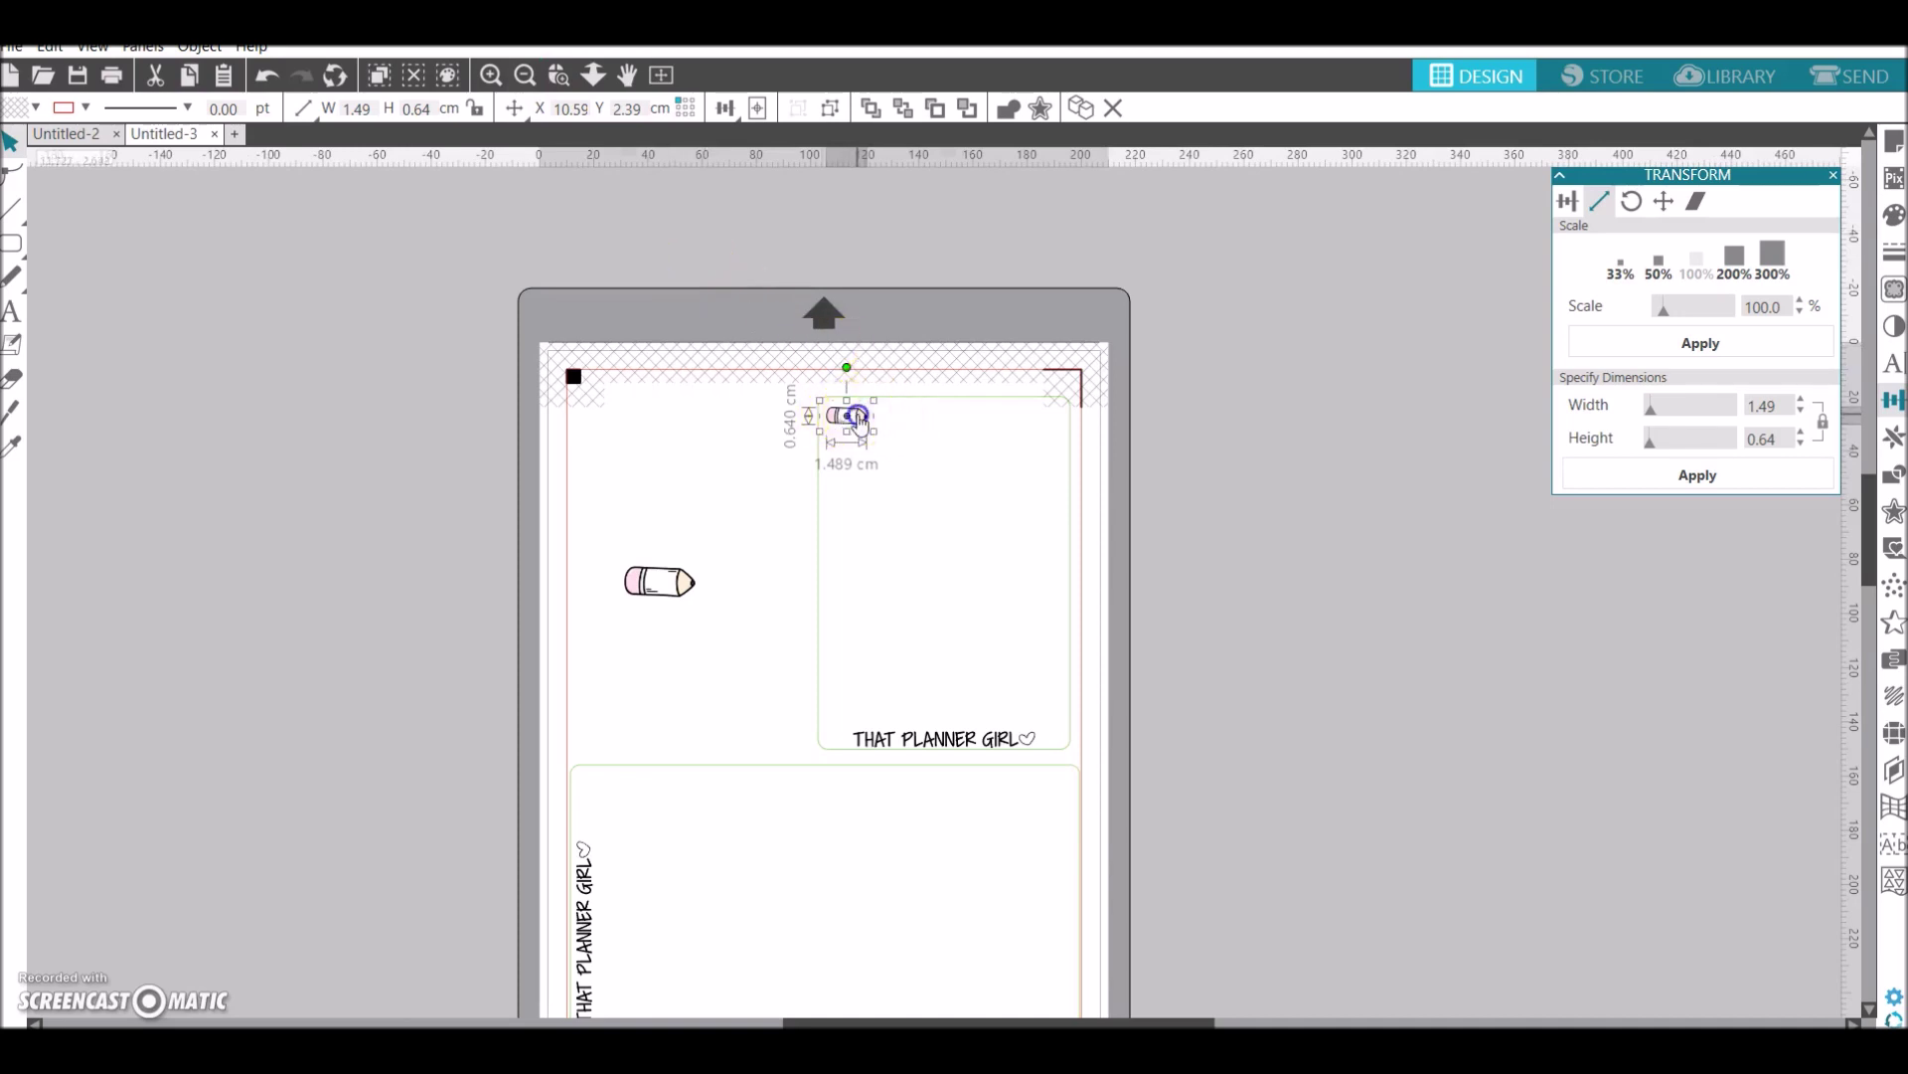
pyautogui.moveTo(851, 416); pyautogui.dragTo(1270, 418)
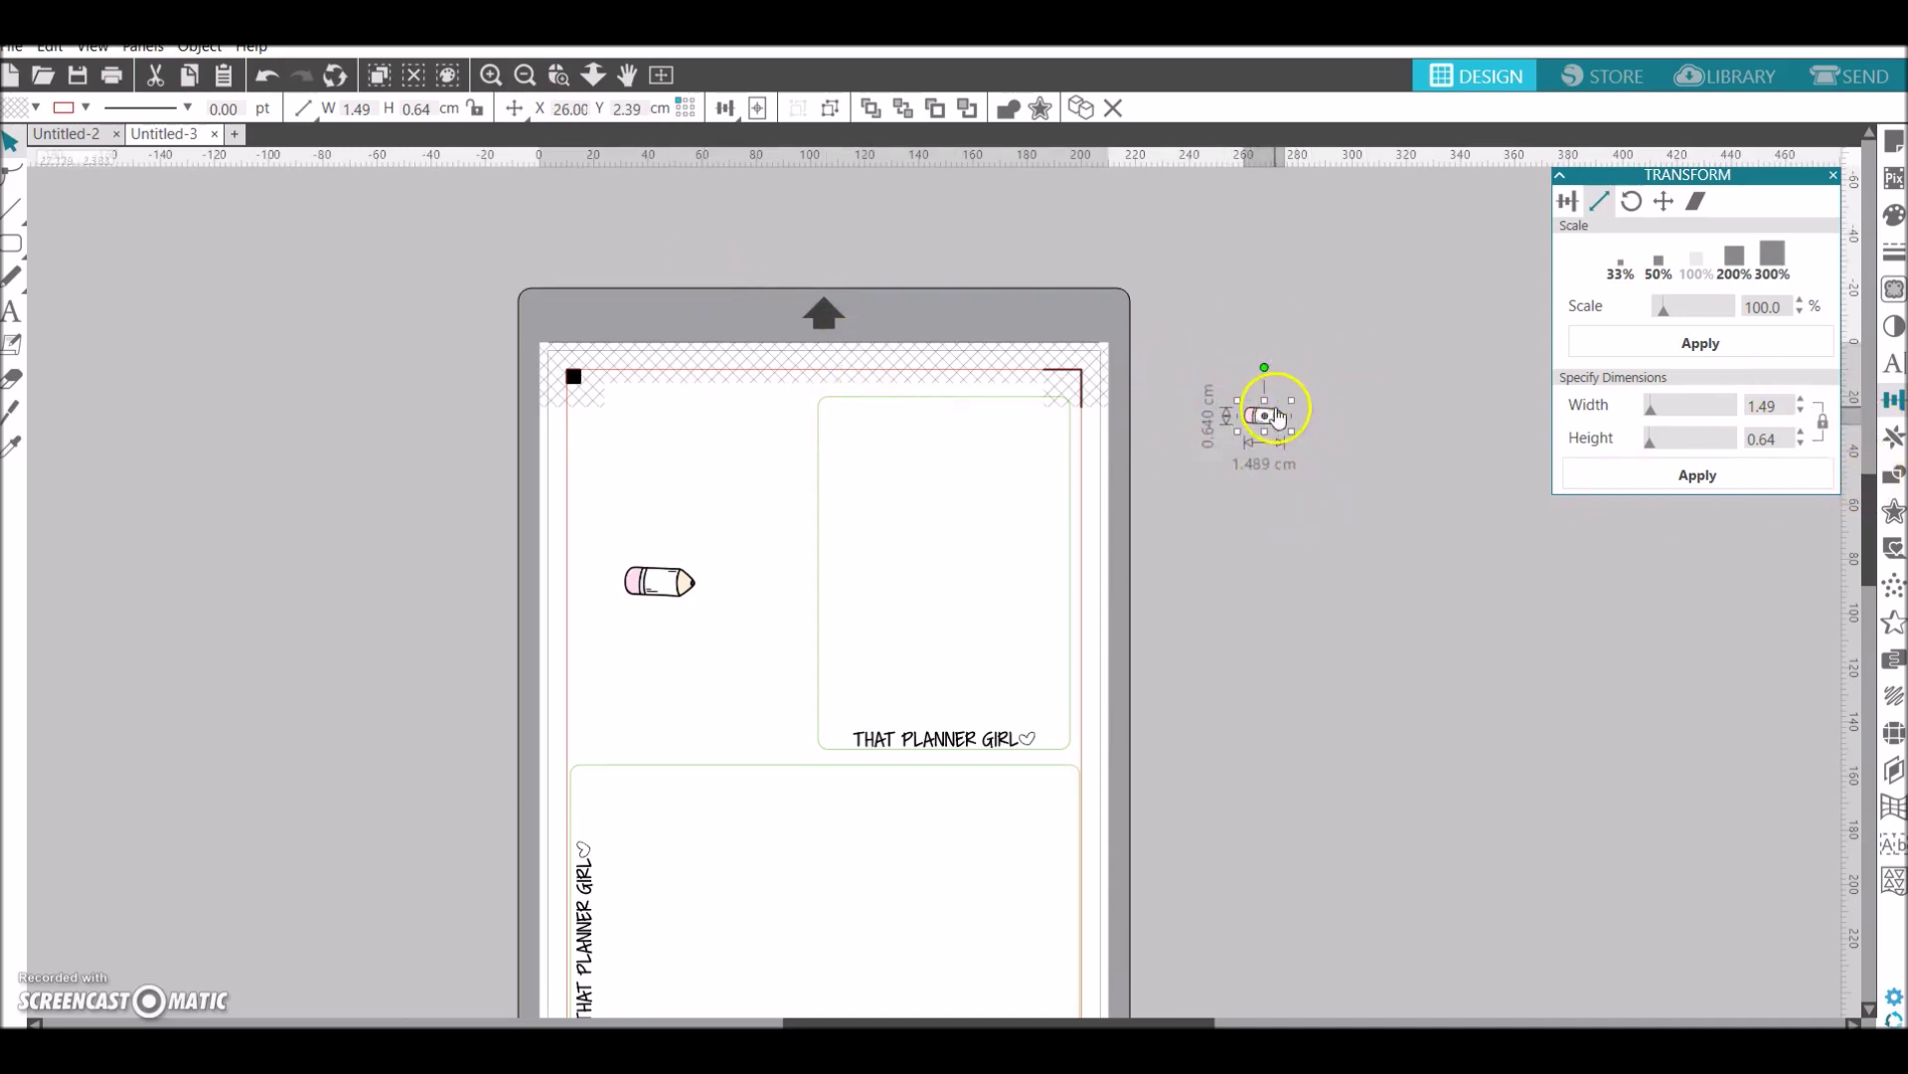
pyautogui.press('i')
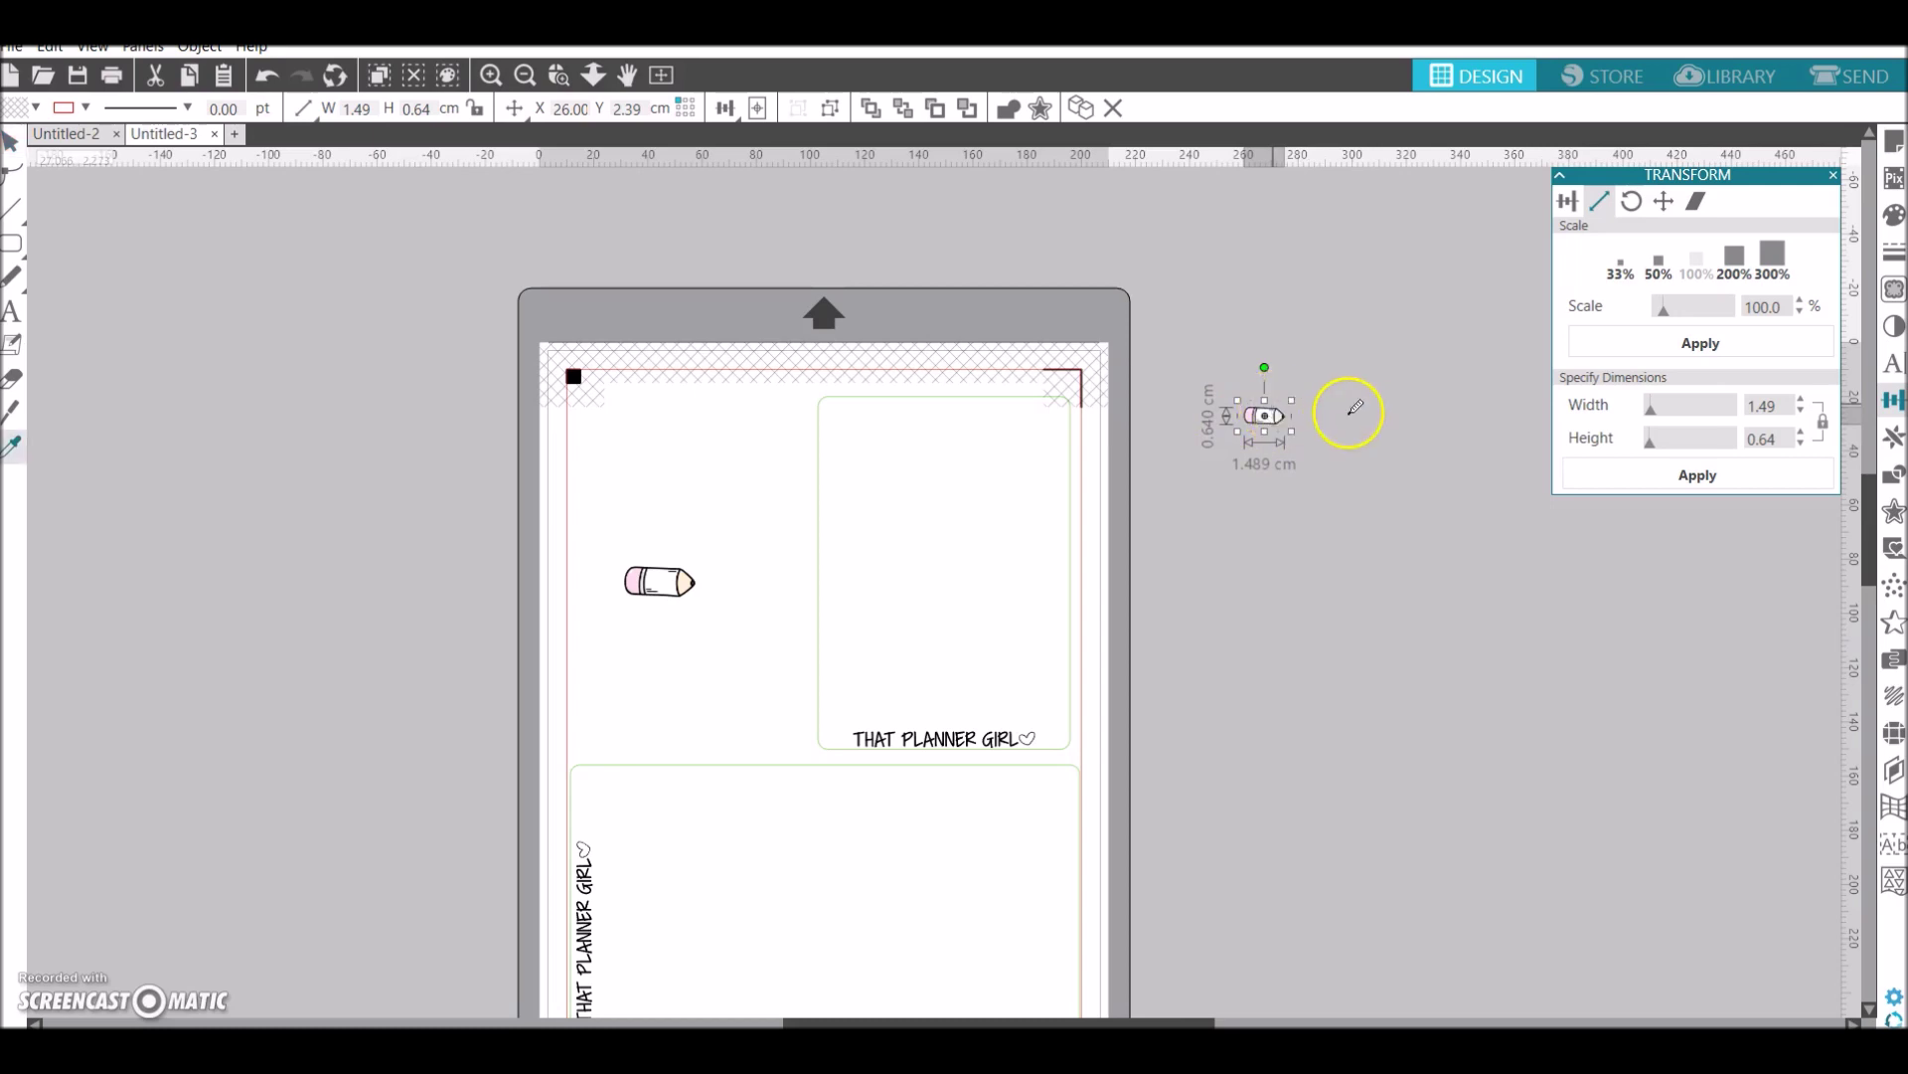
pyautogui.hotkey('ctrl', 'u')
pyautogui.press('v')
# Move the small pencil stack higher beside the page, place one pencil level with the page's lower end, and space them all evenly vertically
pyautogui.moveTo(1279, 418); pyautogui.dragTo(1247, 191)
pyautogui.click(520, 78)
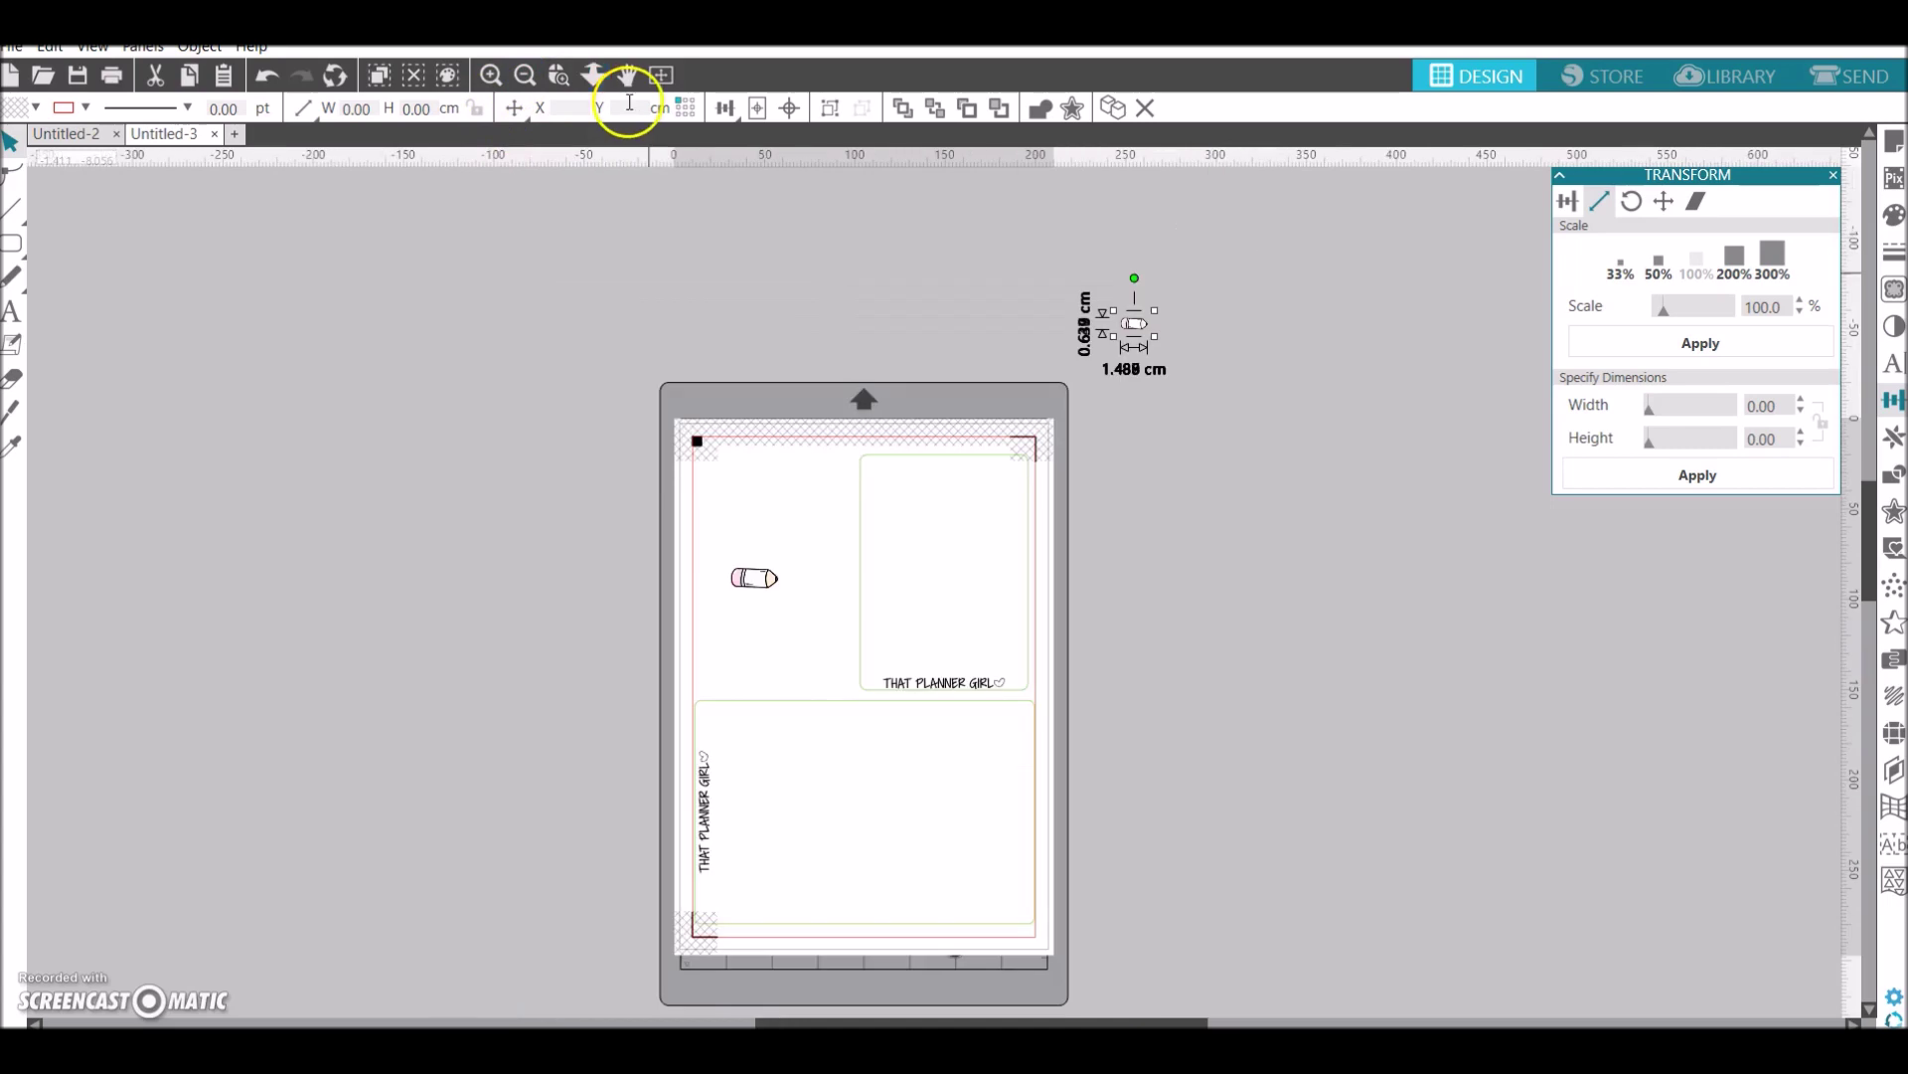
pyautogui.moveTo(1145, 329); pyautogui.dragTo(1163, 985)
pyautogui.moveTo(1212, 730); pyautogui.dragTo(1248, 408)
pyautogui.moveTo(1145, 223); pyautogui.dragTo(1105, 209)
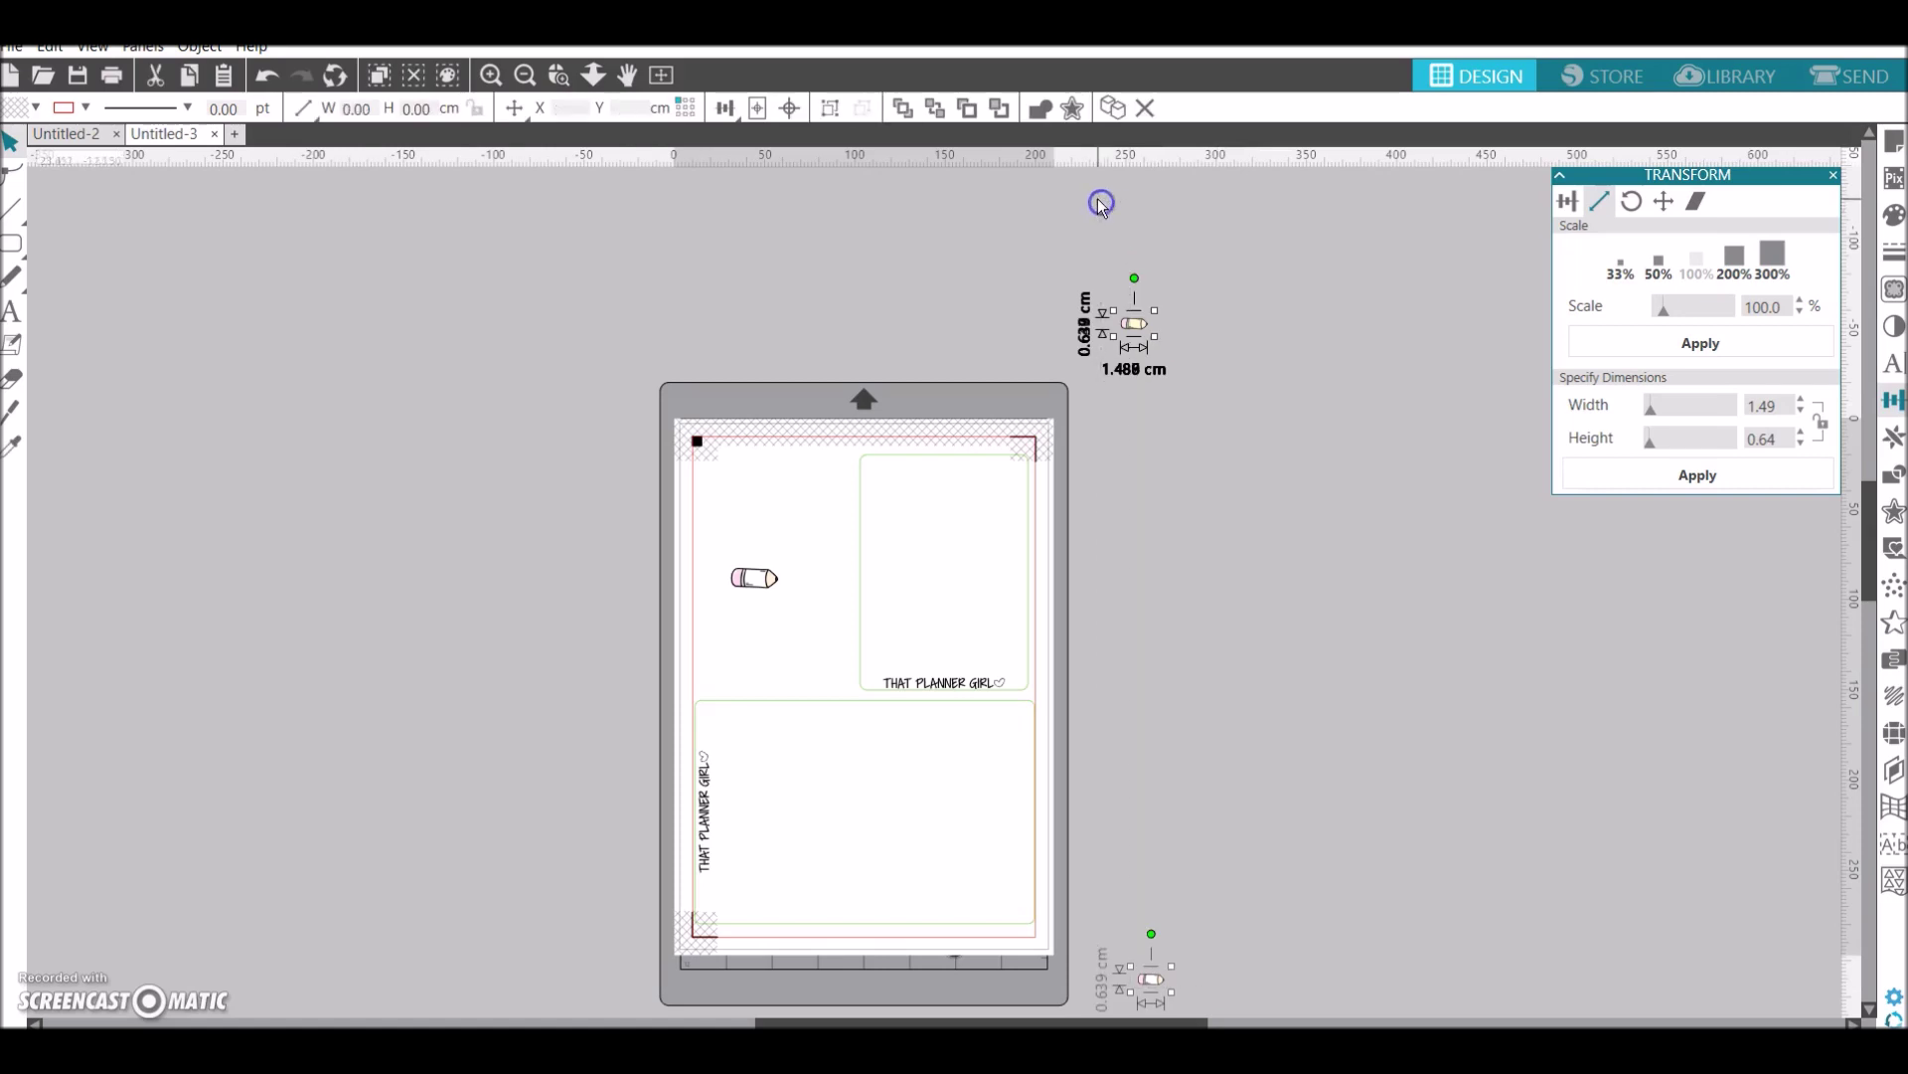
pyautogui.click(1568, 201)
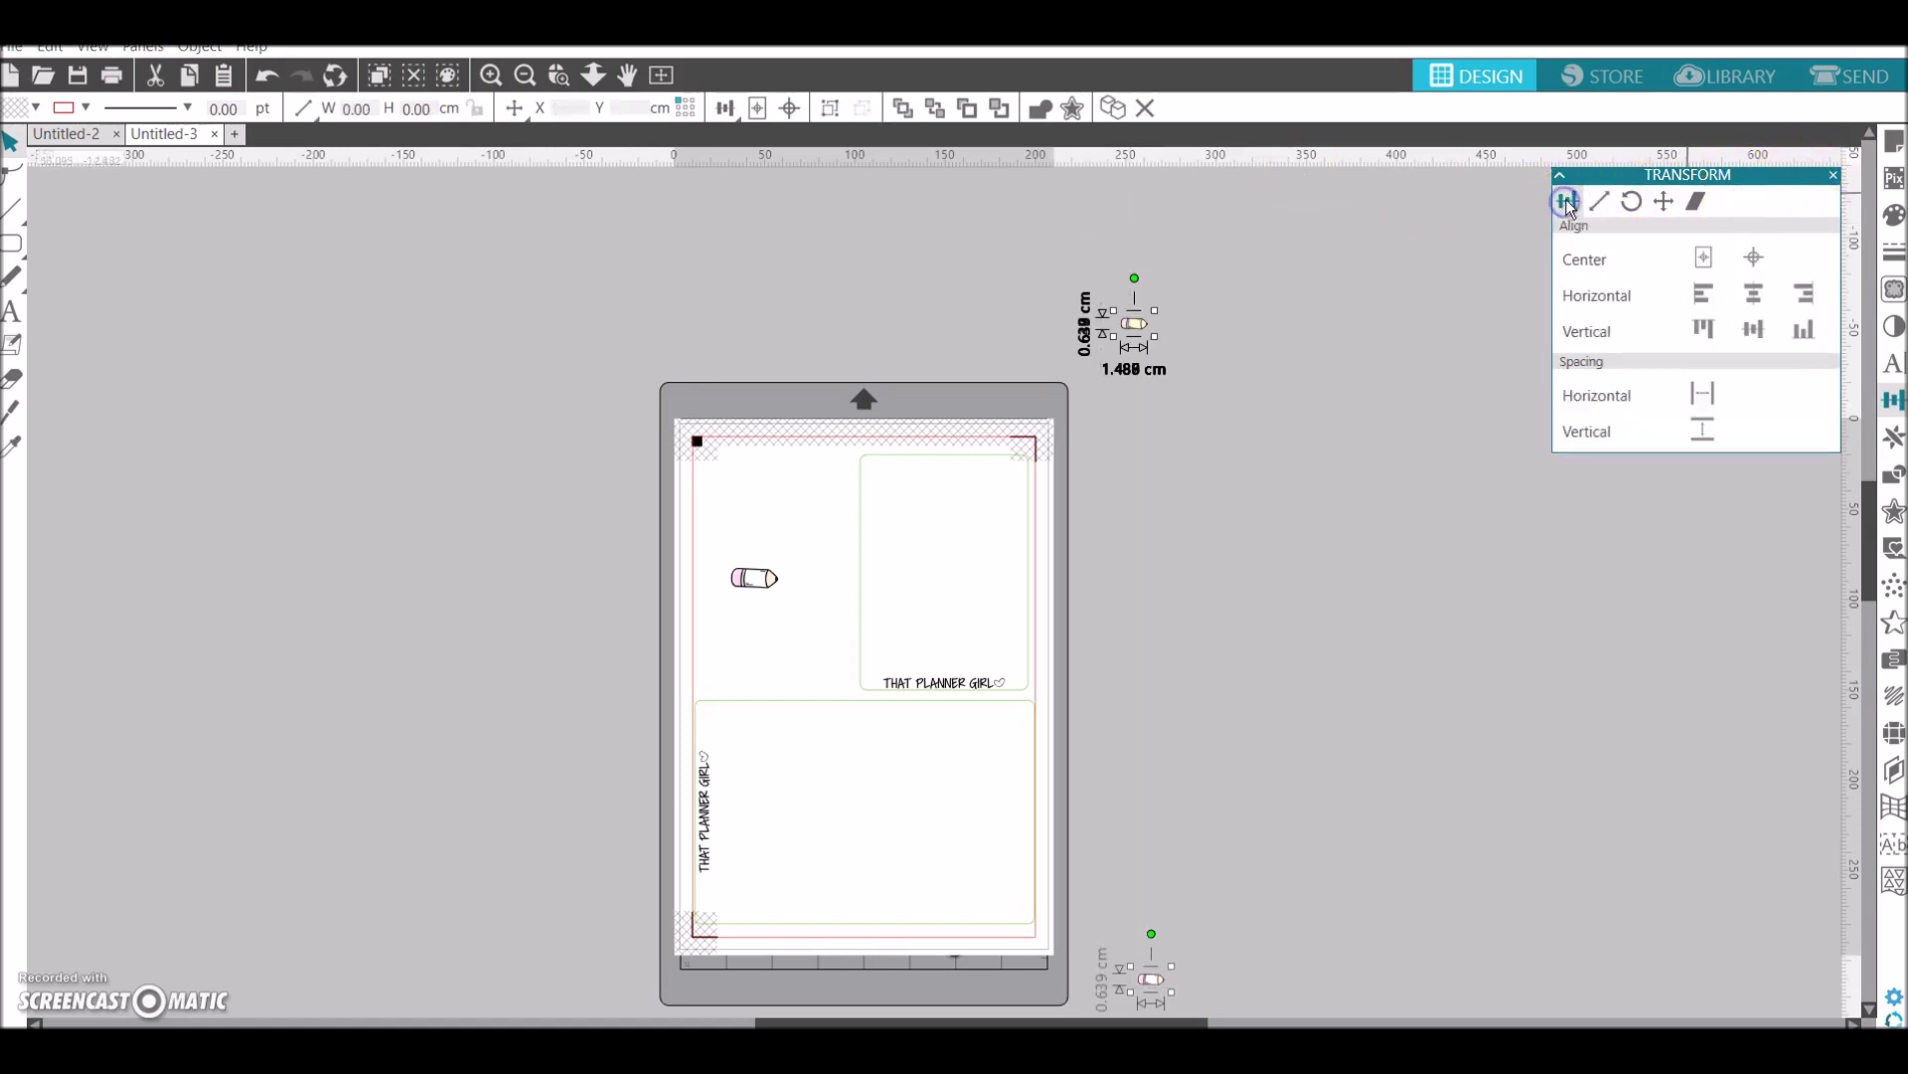
pyautogui.click(1702, 431)
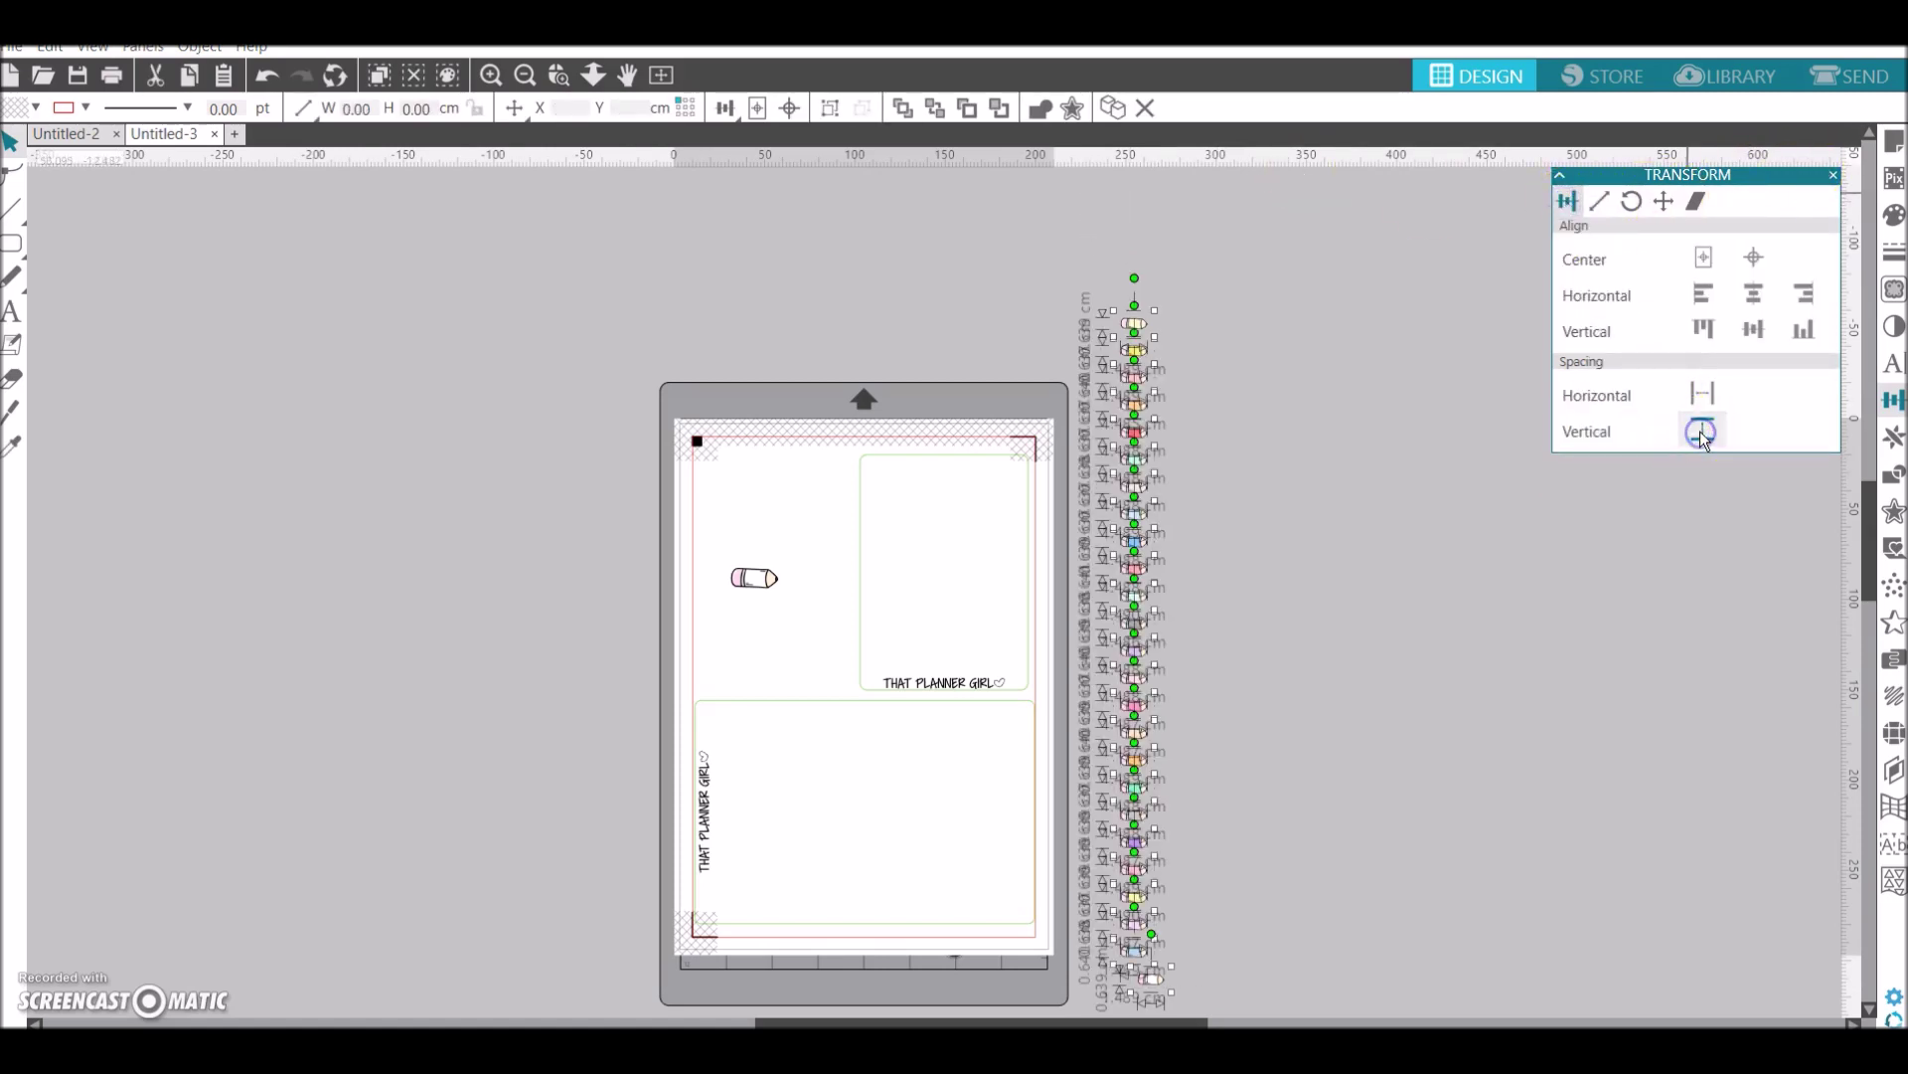
# Select the whole stack of small pencils beside the page and apply a rounded-corner offset of 0.08 cm around each
pyautogui.click(1225, 472)
pyautogui.moveTo(1310, 264); pyautogui.dragTo(1235, 610)
pyautogui.moveTo(1173, 955); pyautogui.dragTo(1118, 984)
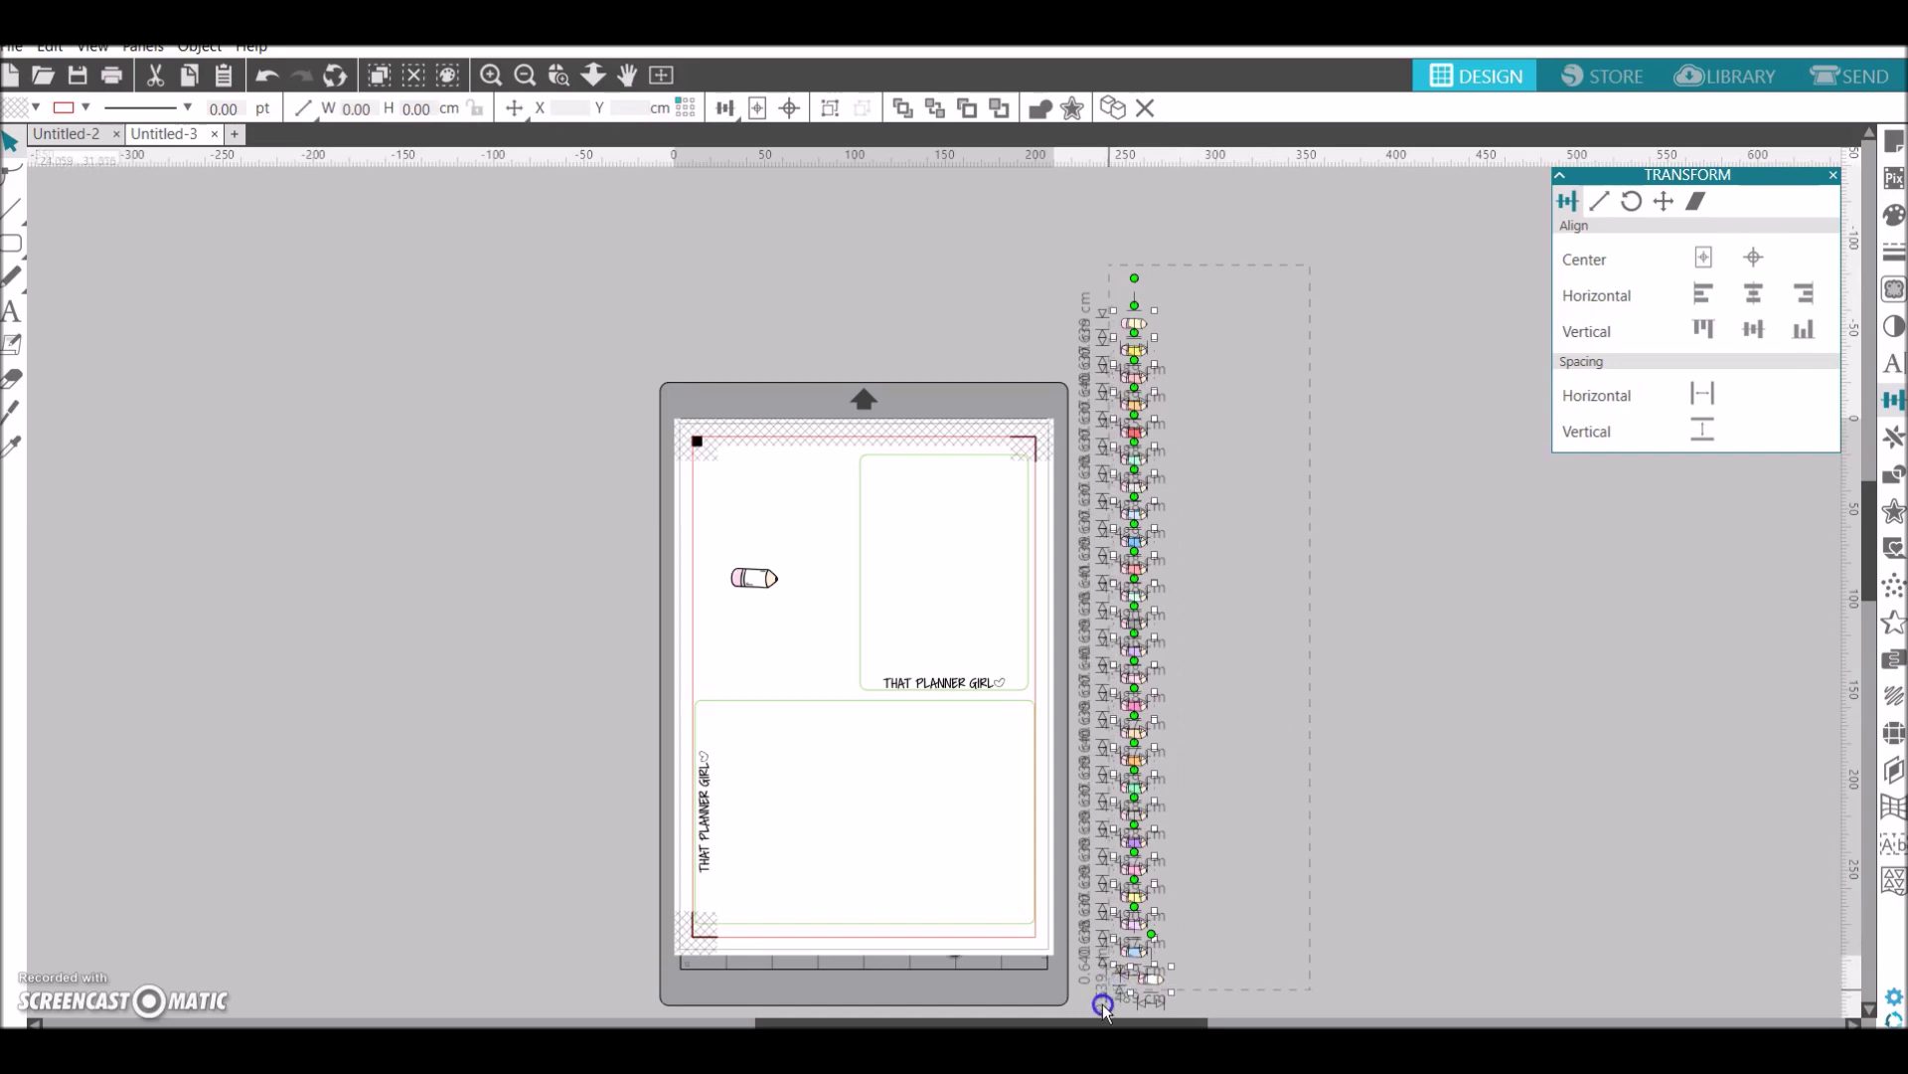
pyautogui.click(1895, 507)
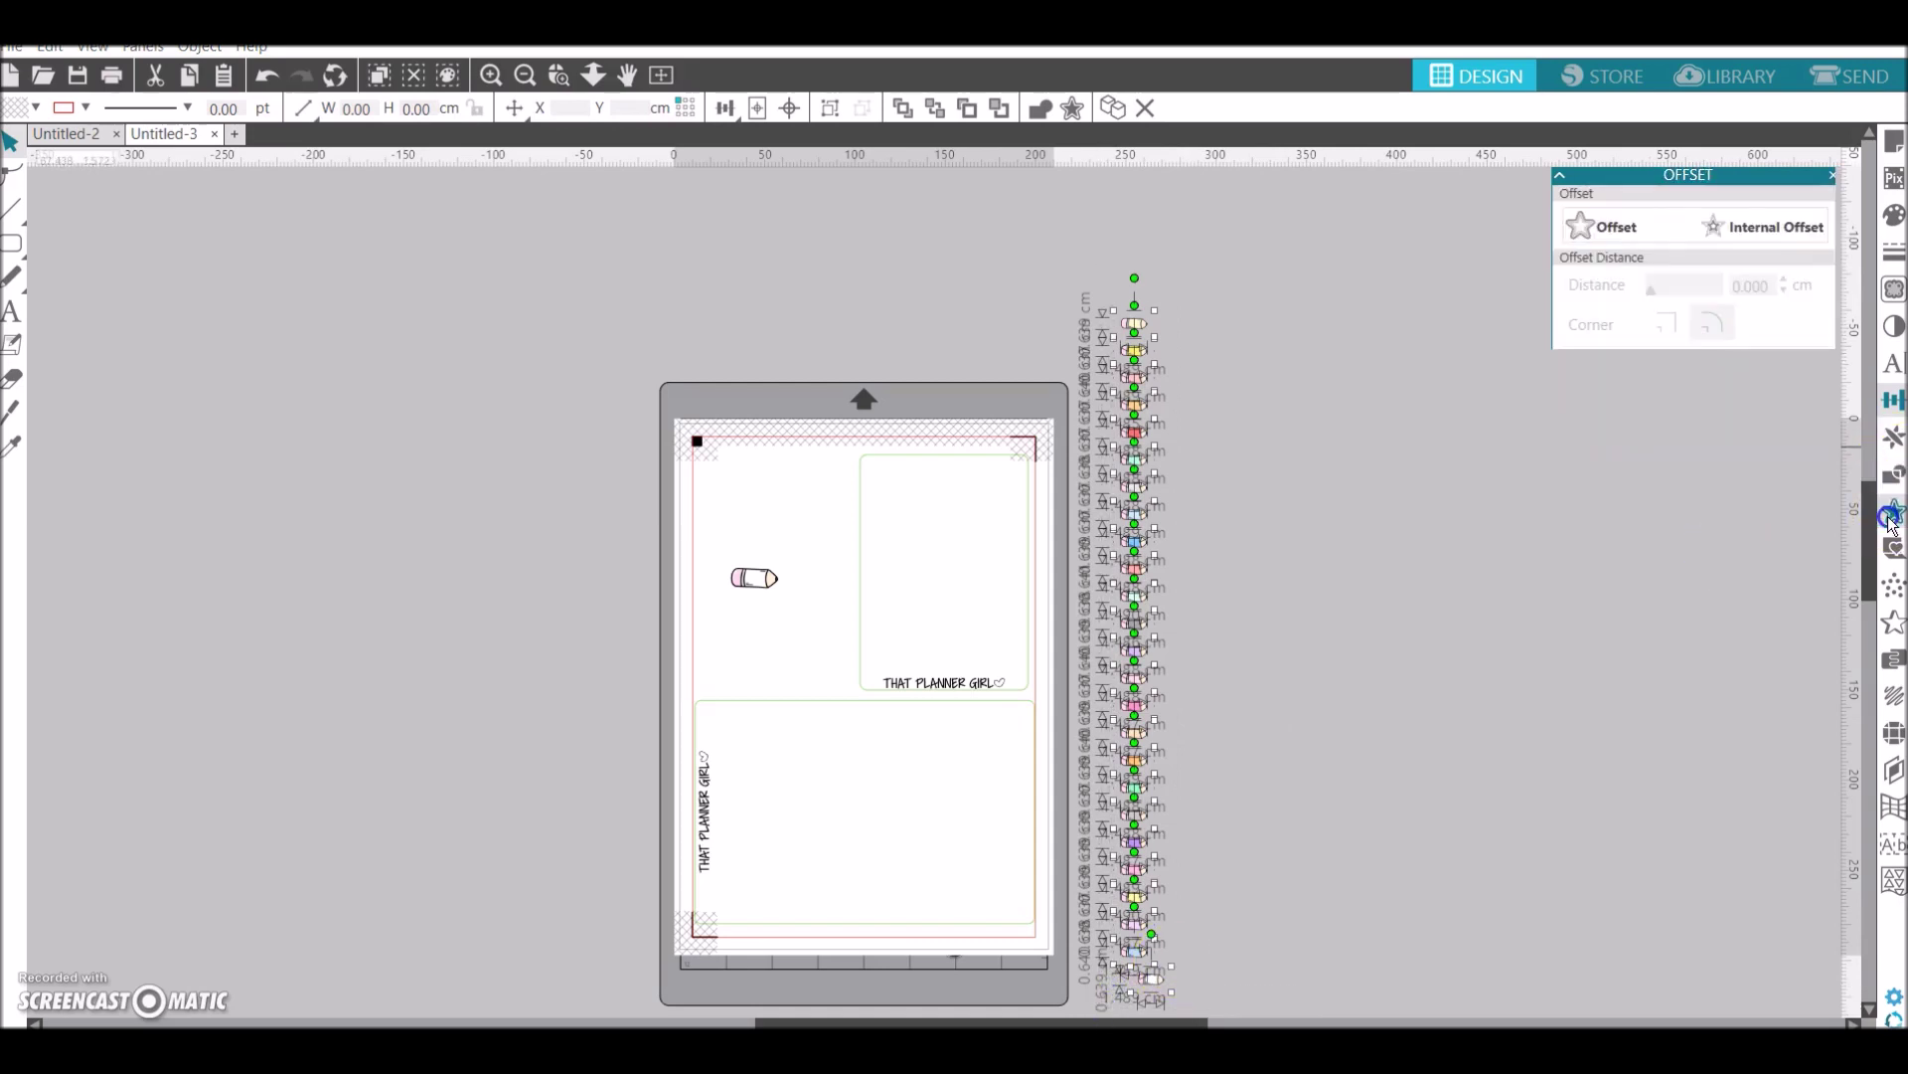
pyautogui.click(1612, 236)
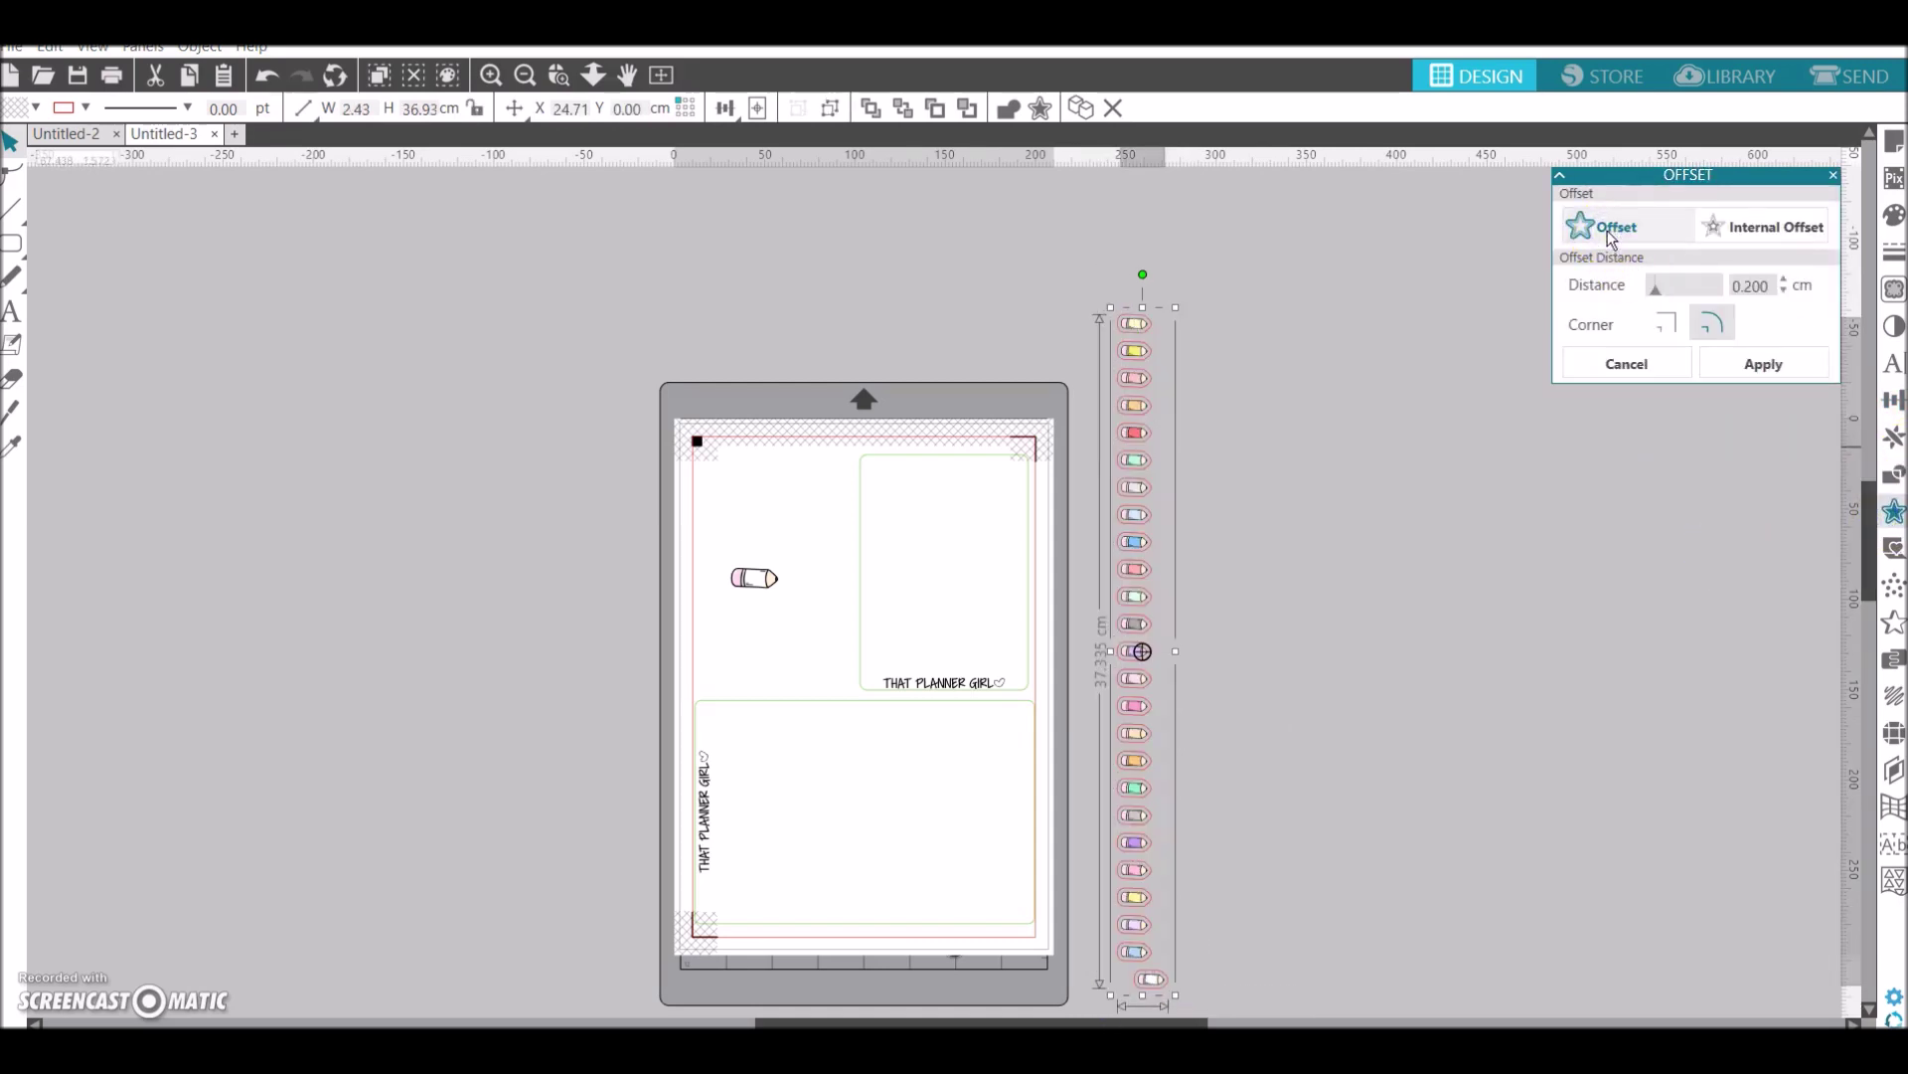
pyautogui.click(1764, 278)
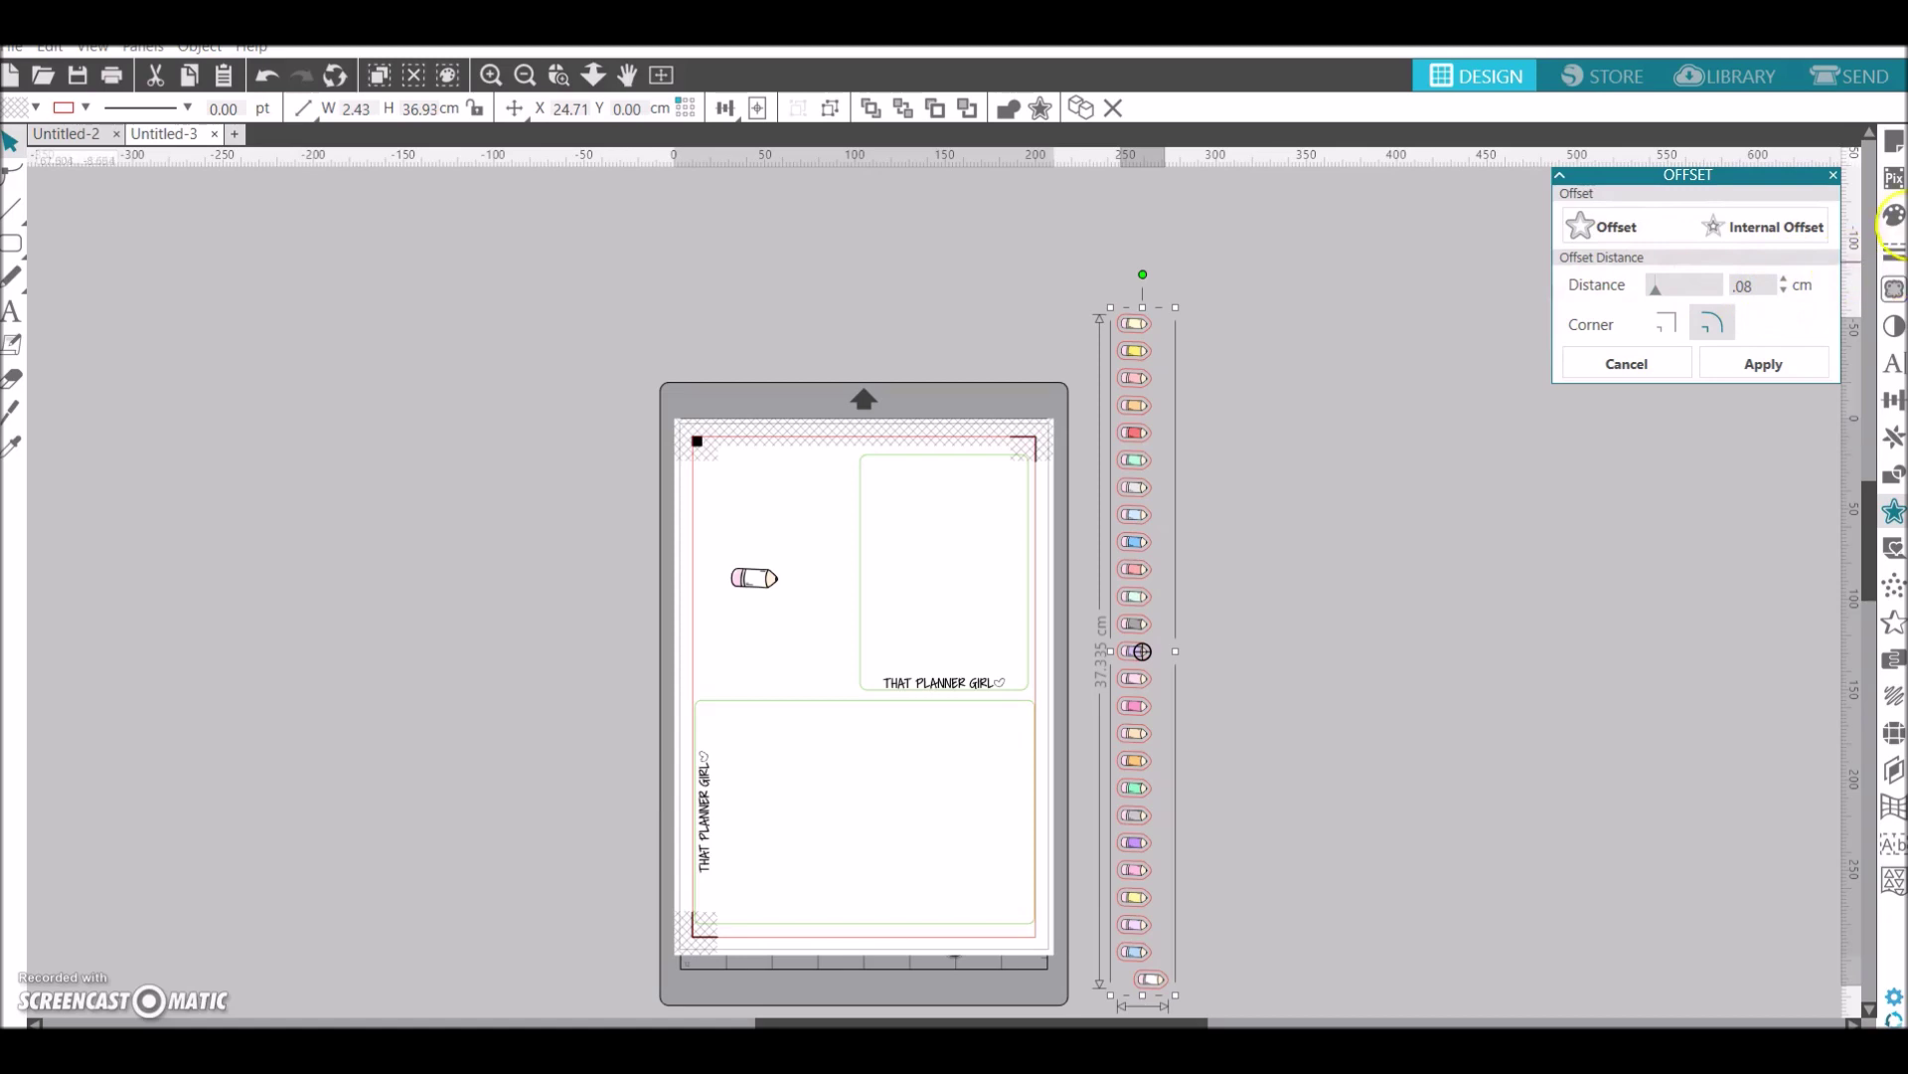
pyautogui.click(1762, 364)
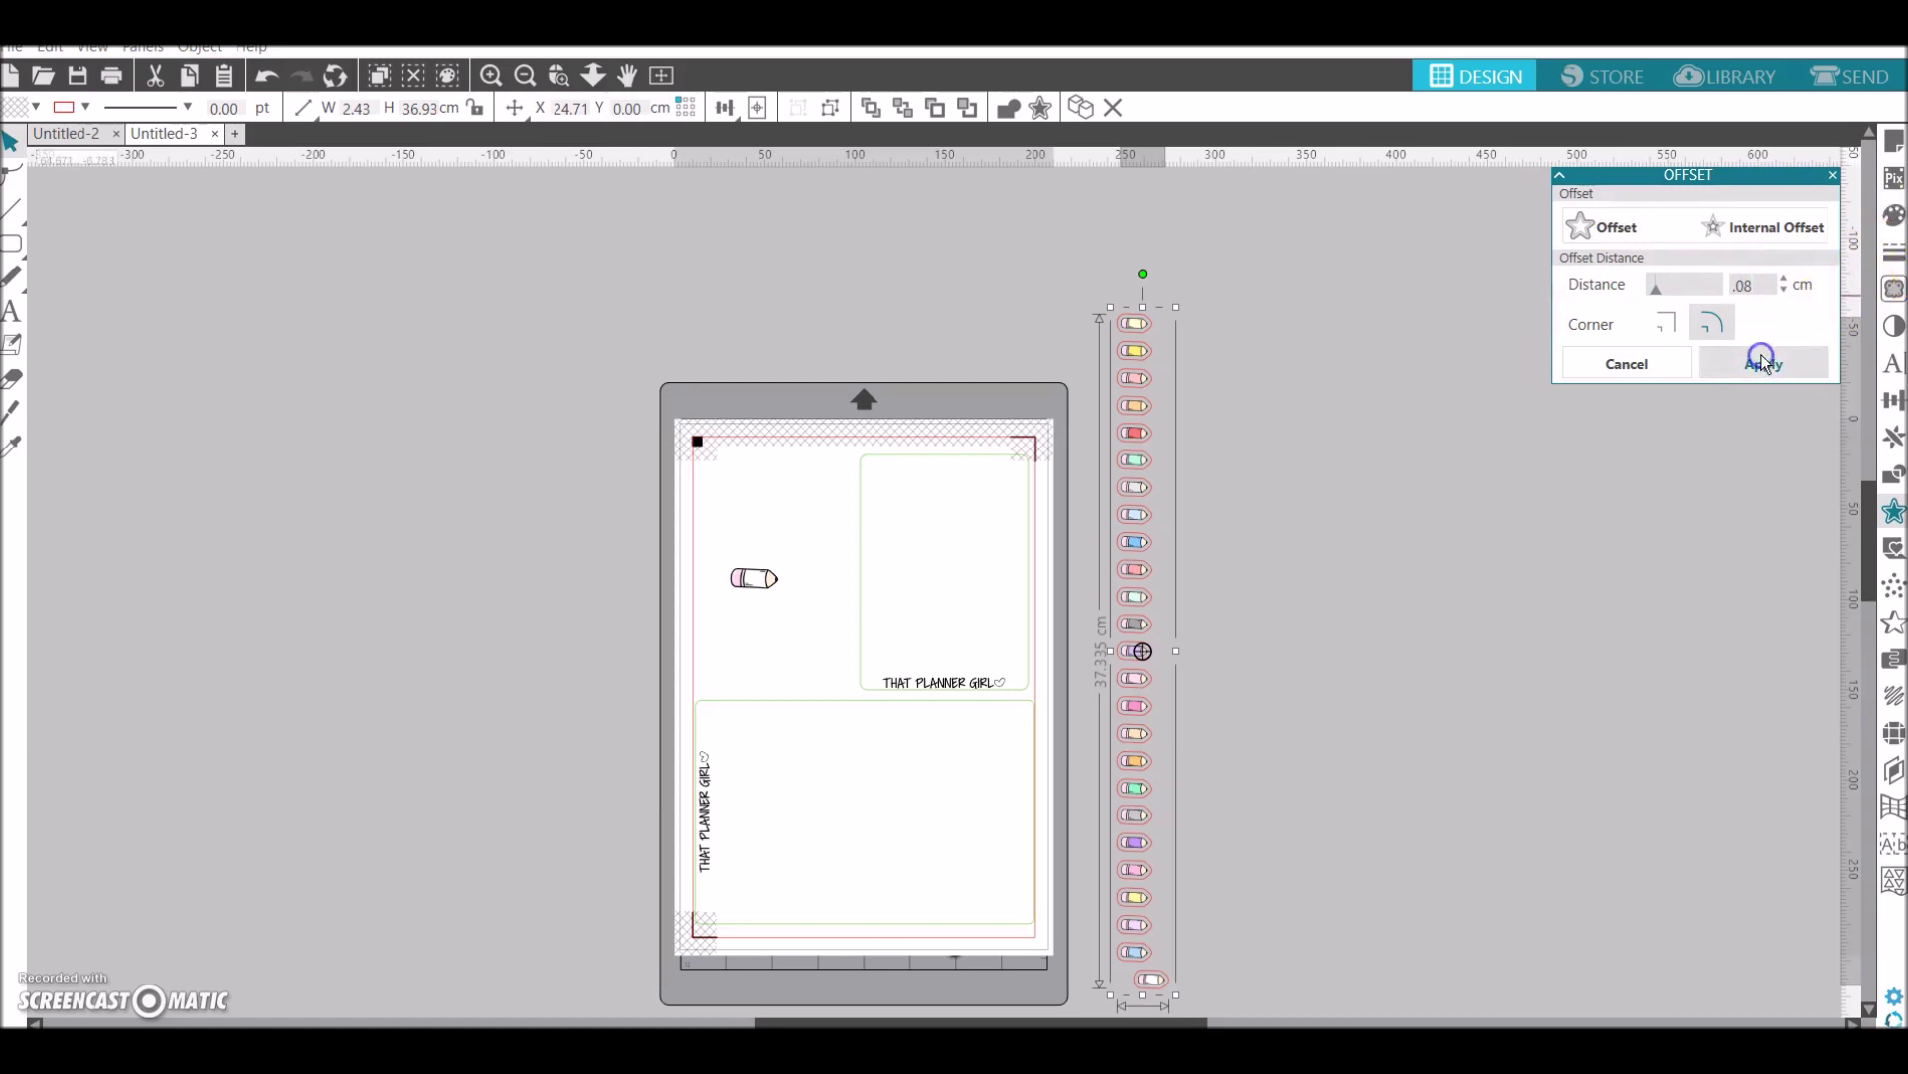
pyautogui.click(1762, 364)
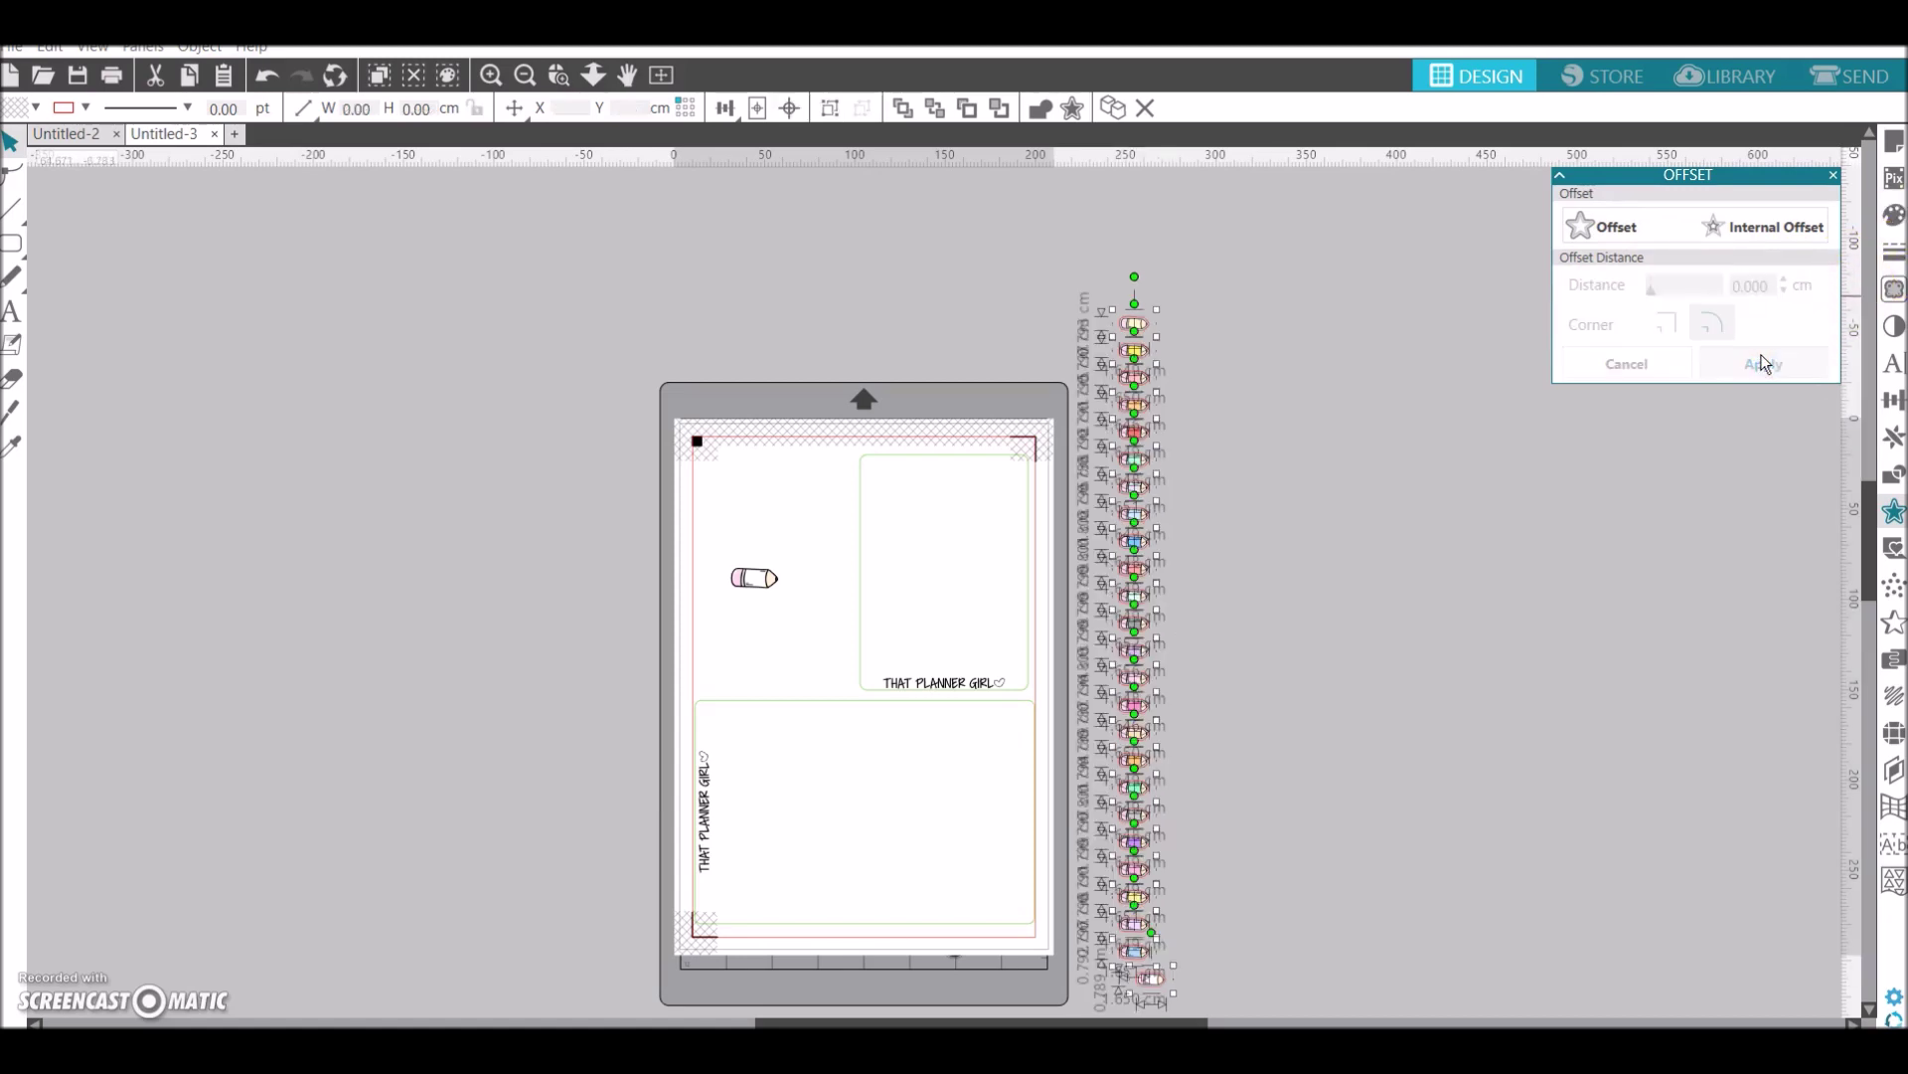
pyautogui.click(1150, 323)
pyautogui.moveTo(1159, 311)
pyautogui.mouseDown()
pyautogui.moveTo(1147, 323)
pyautogui.moveTo(1163, 307)
pyautogui.mouseUp()
pyautogui.click(1434, 298)
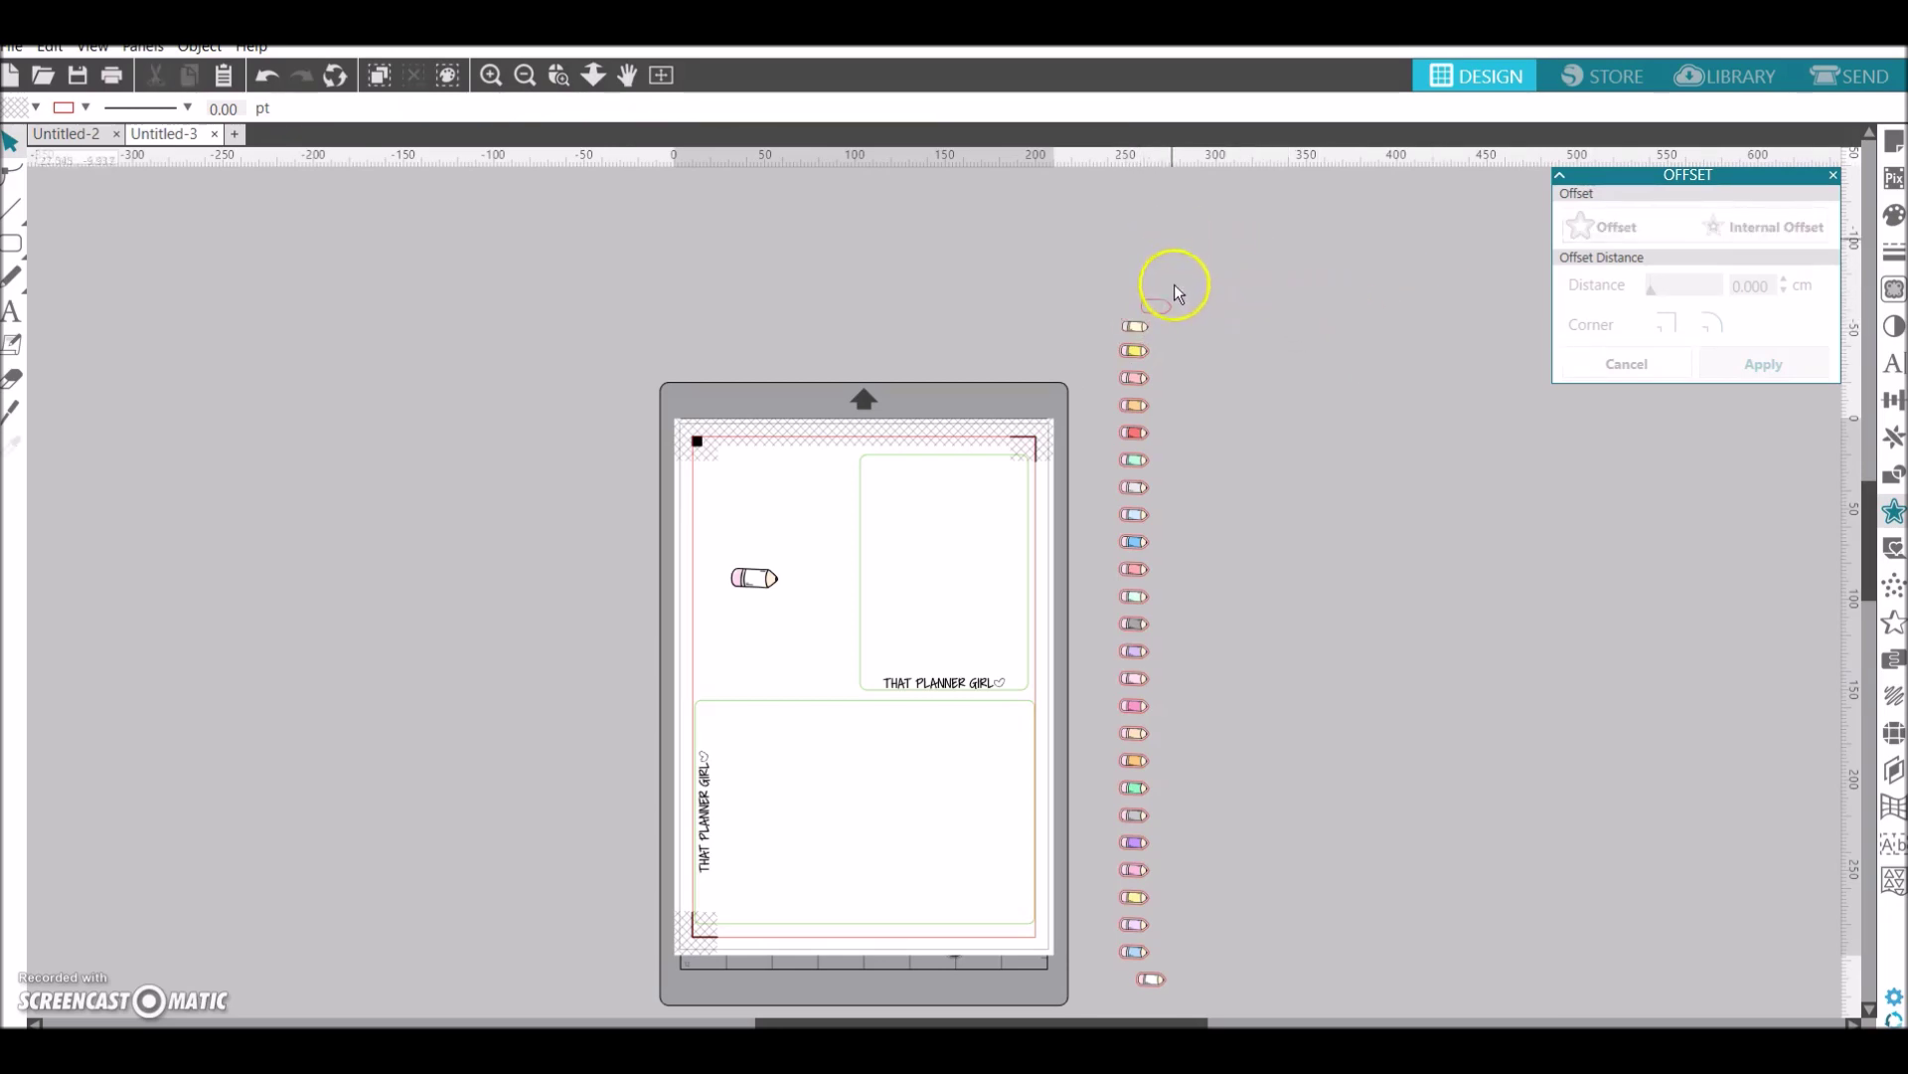
# Group each small pencil in the stack with its own offset outline, one pencil at a time
pyautogui.click(1112, 331)
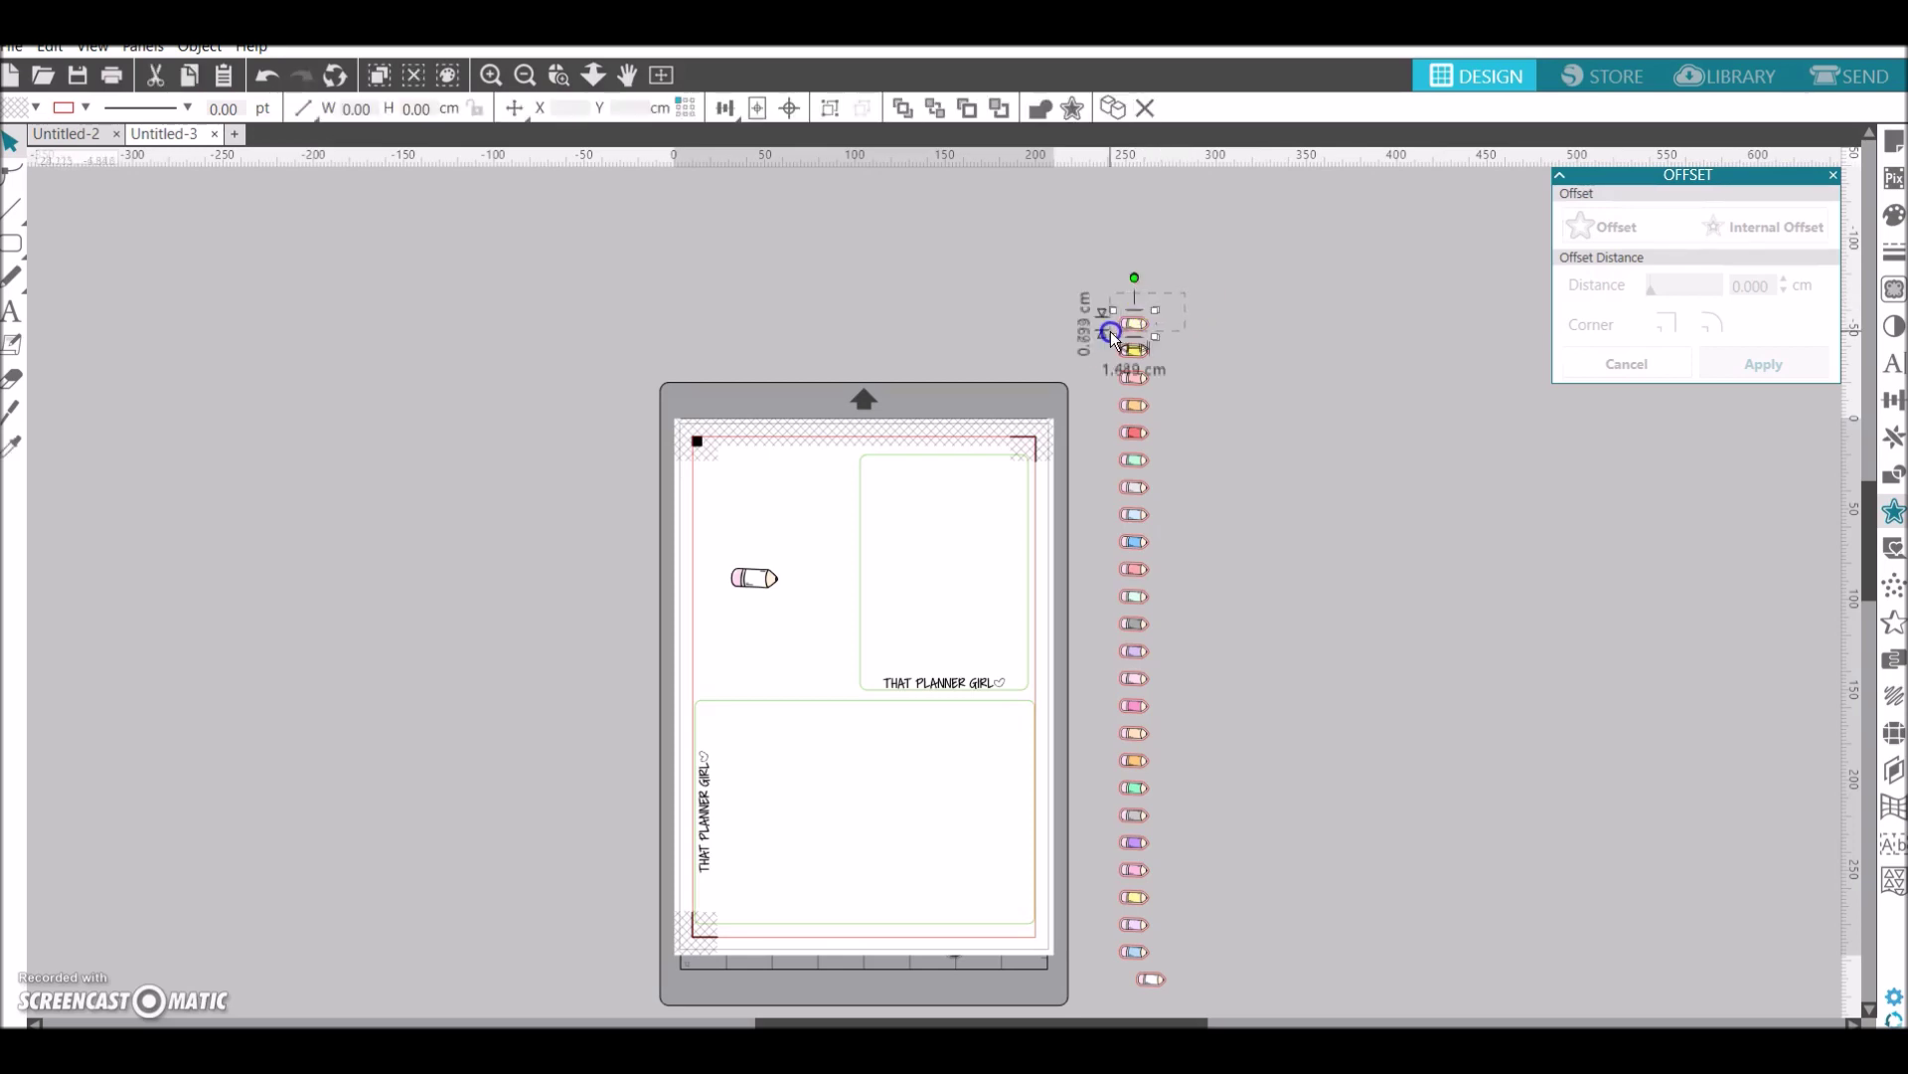
pyautogui.click(1099, 370)
pyautogui.hotkey('ctrl', 'g')
pyautogui.moveTo(1183, 378)
pyautogui.mouseDown()
pyautogui.moveTo(1091, 392)
pyautogui.moveTo(1099, 413)
pyautogui.moveTo(1154, 414)
pyautogui.moveTo(1123, 414)
pyautogui.mouseUp()
pyautogui.hotkey('ctrl', 'g')
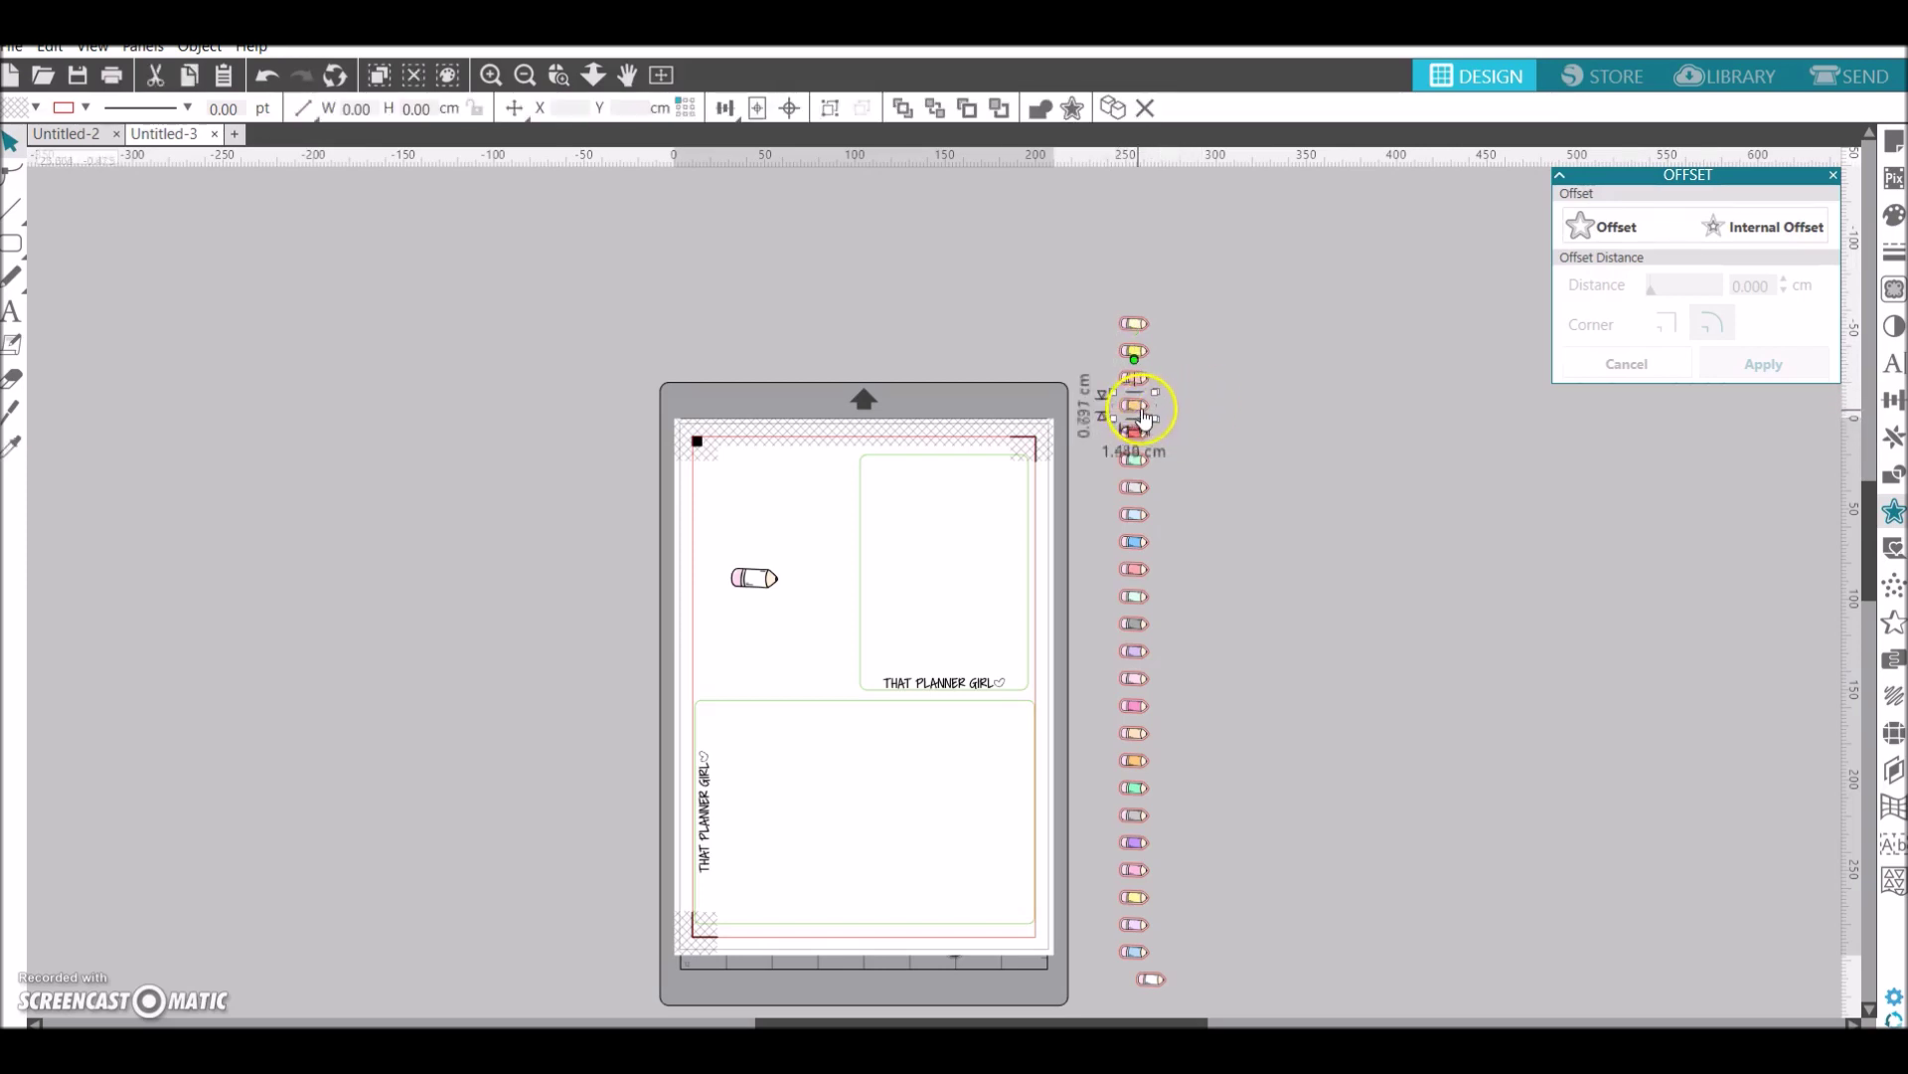
pyautogui.click(1133, 444)
pyautogui.click(1133, 471)
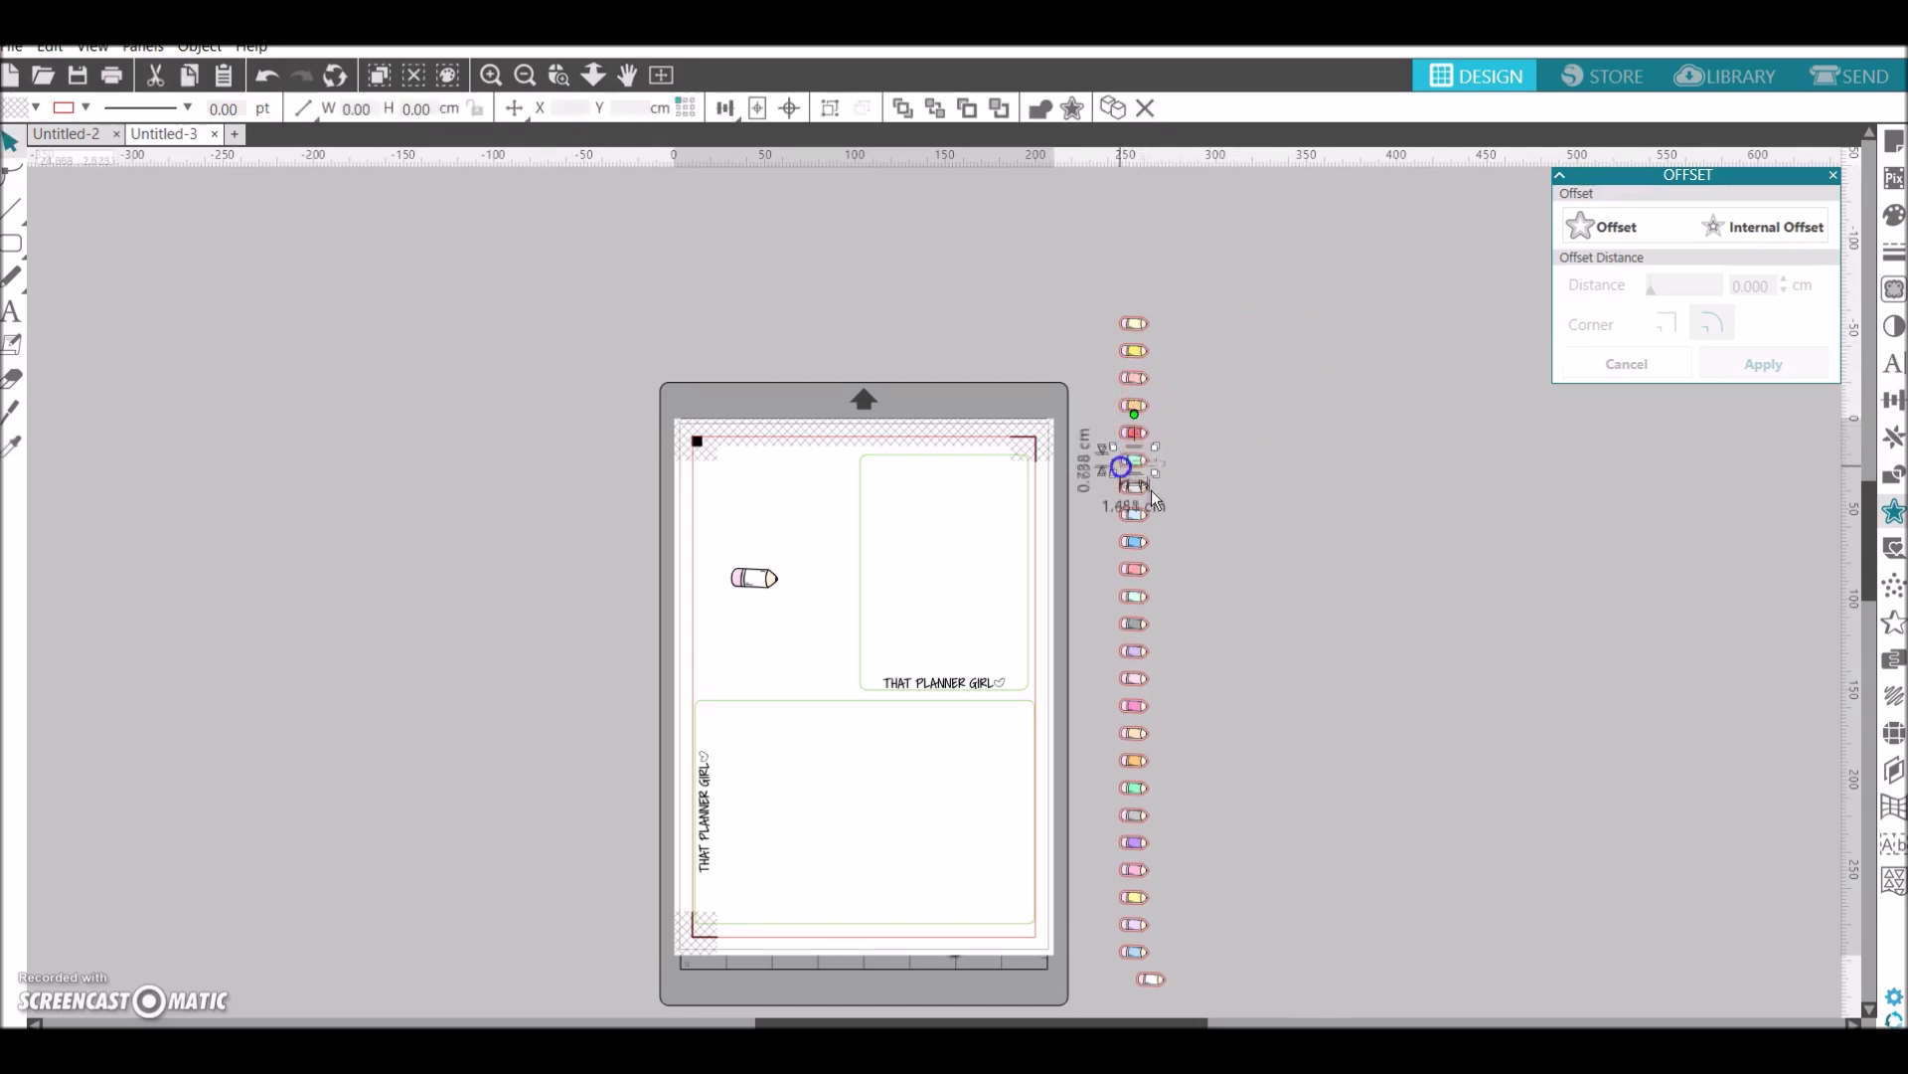
pyautogui.click(1132, 504)
pyautogui.click(1134, 514)
pyautogui.click(1119, 542)
pyautogui.click(1118, 568)
pyautogui.click(1120, 602)
pyautogui.click(1125, 625)
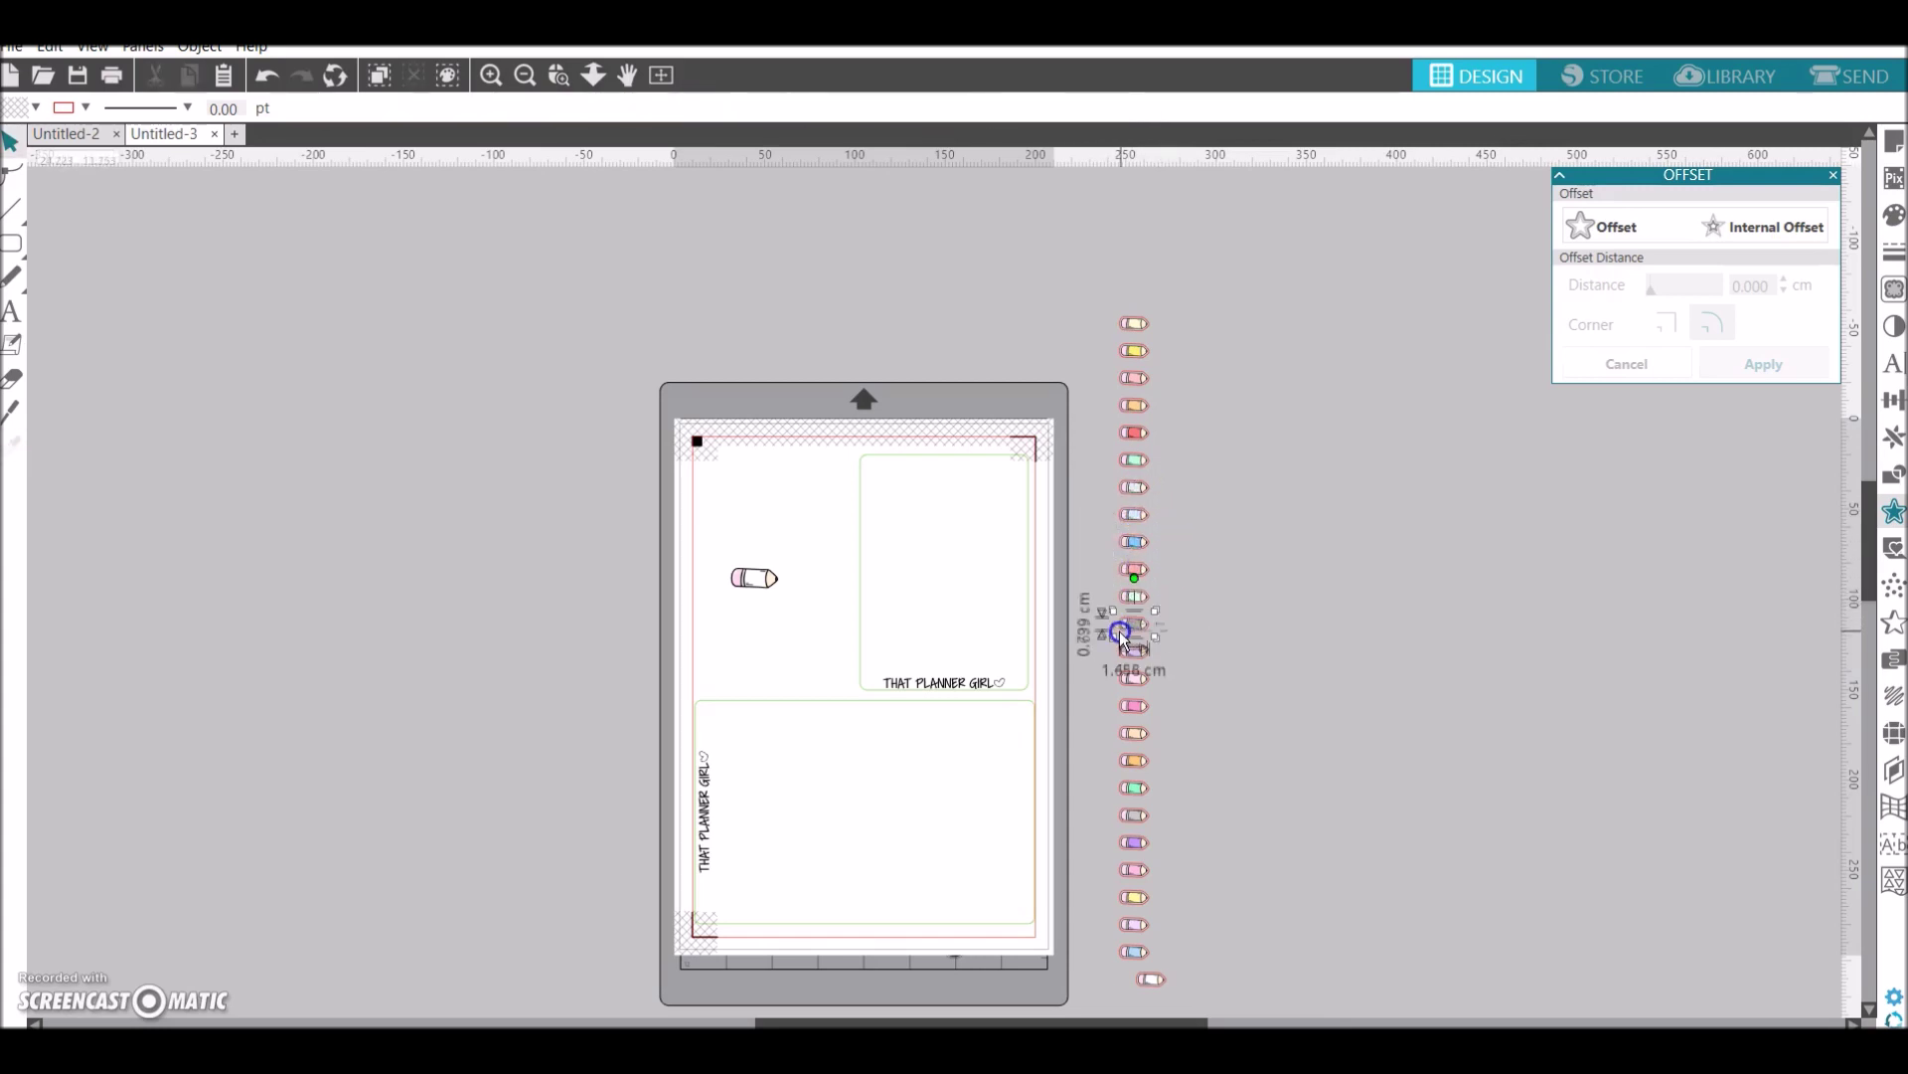
pyautogui.click(1121, 652)
pyautogui.click(1117, 681)
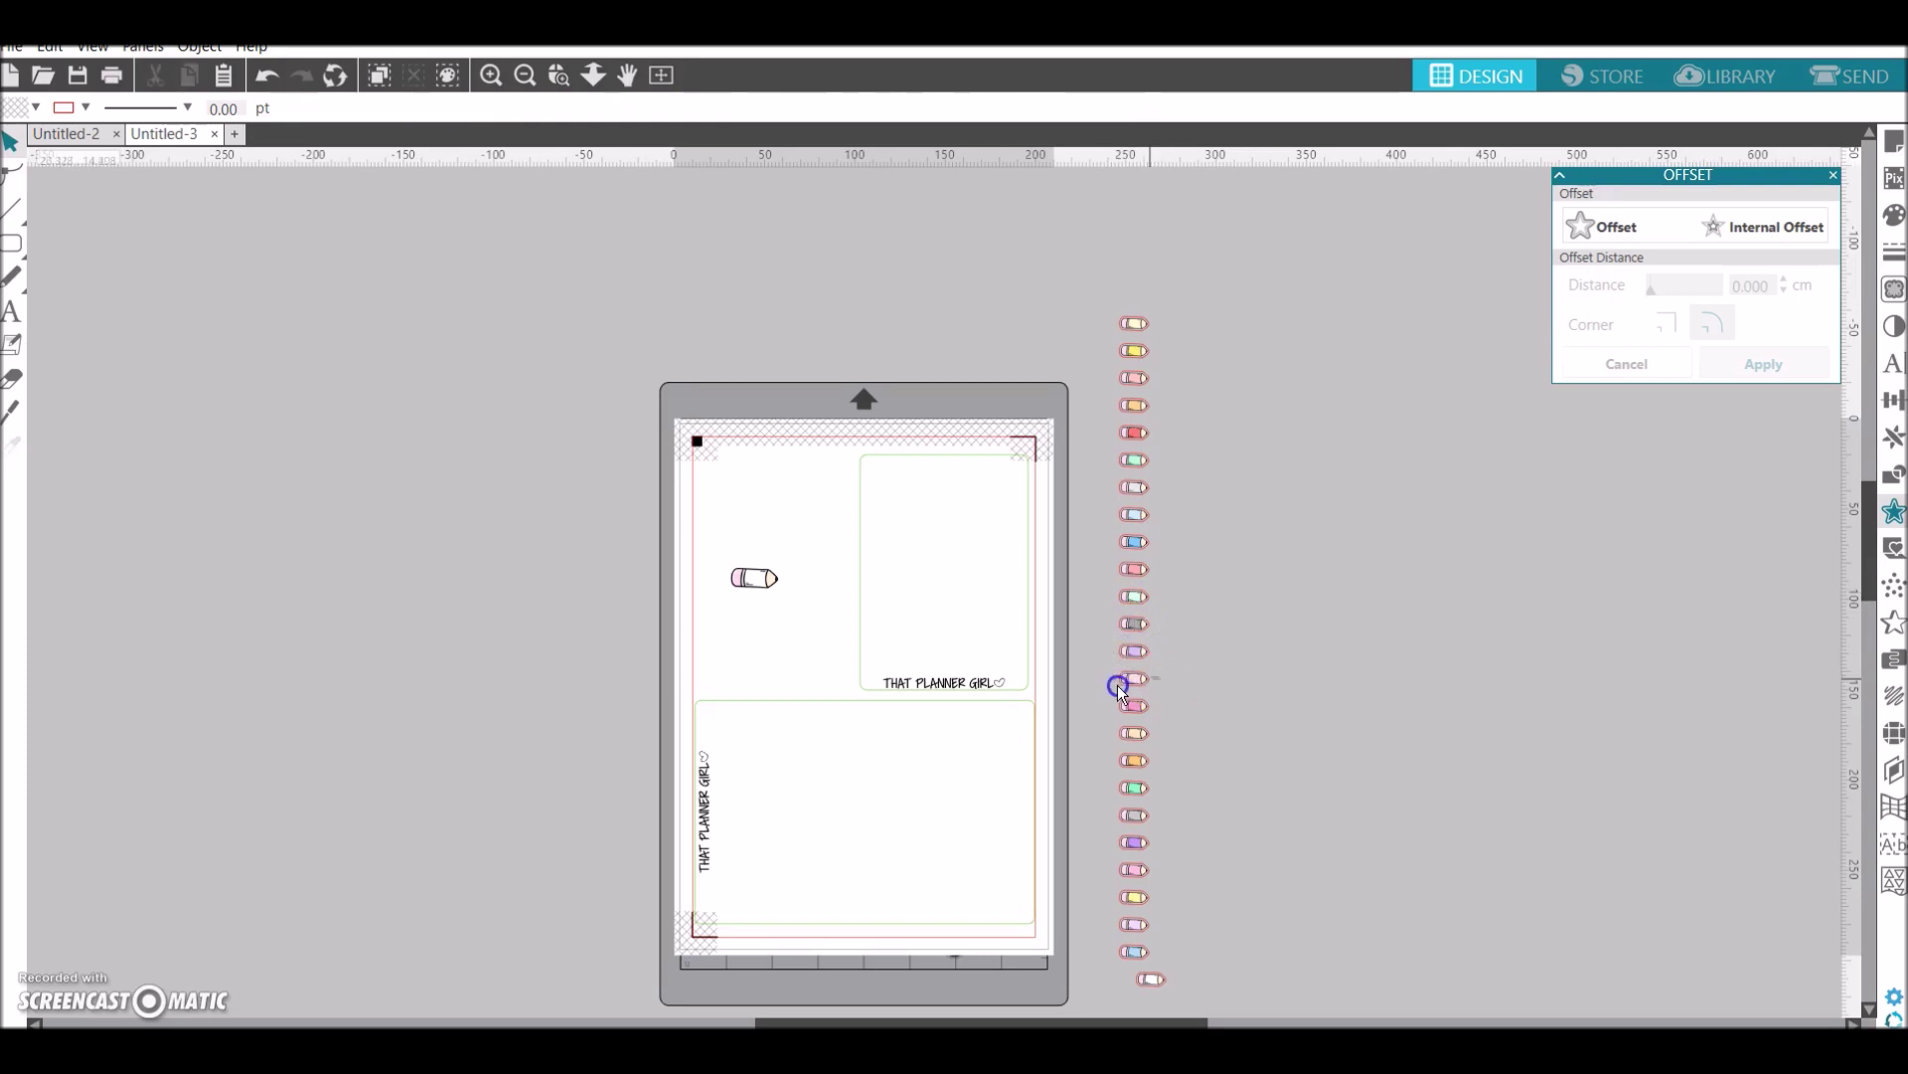
pyautogui.click(1136, 701)
pyautogui.click(1161, 730)
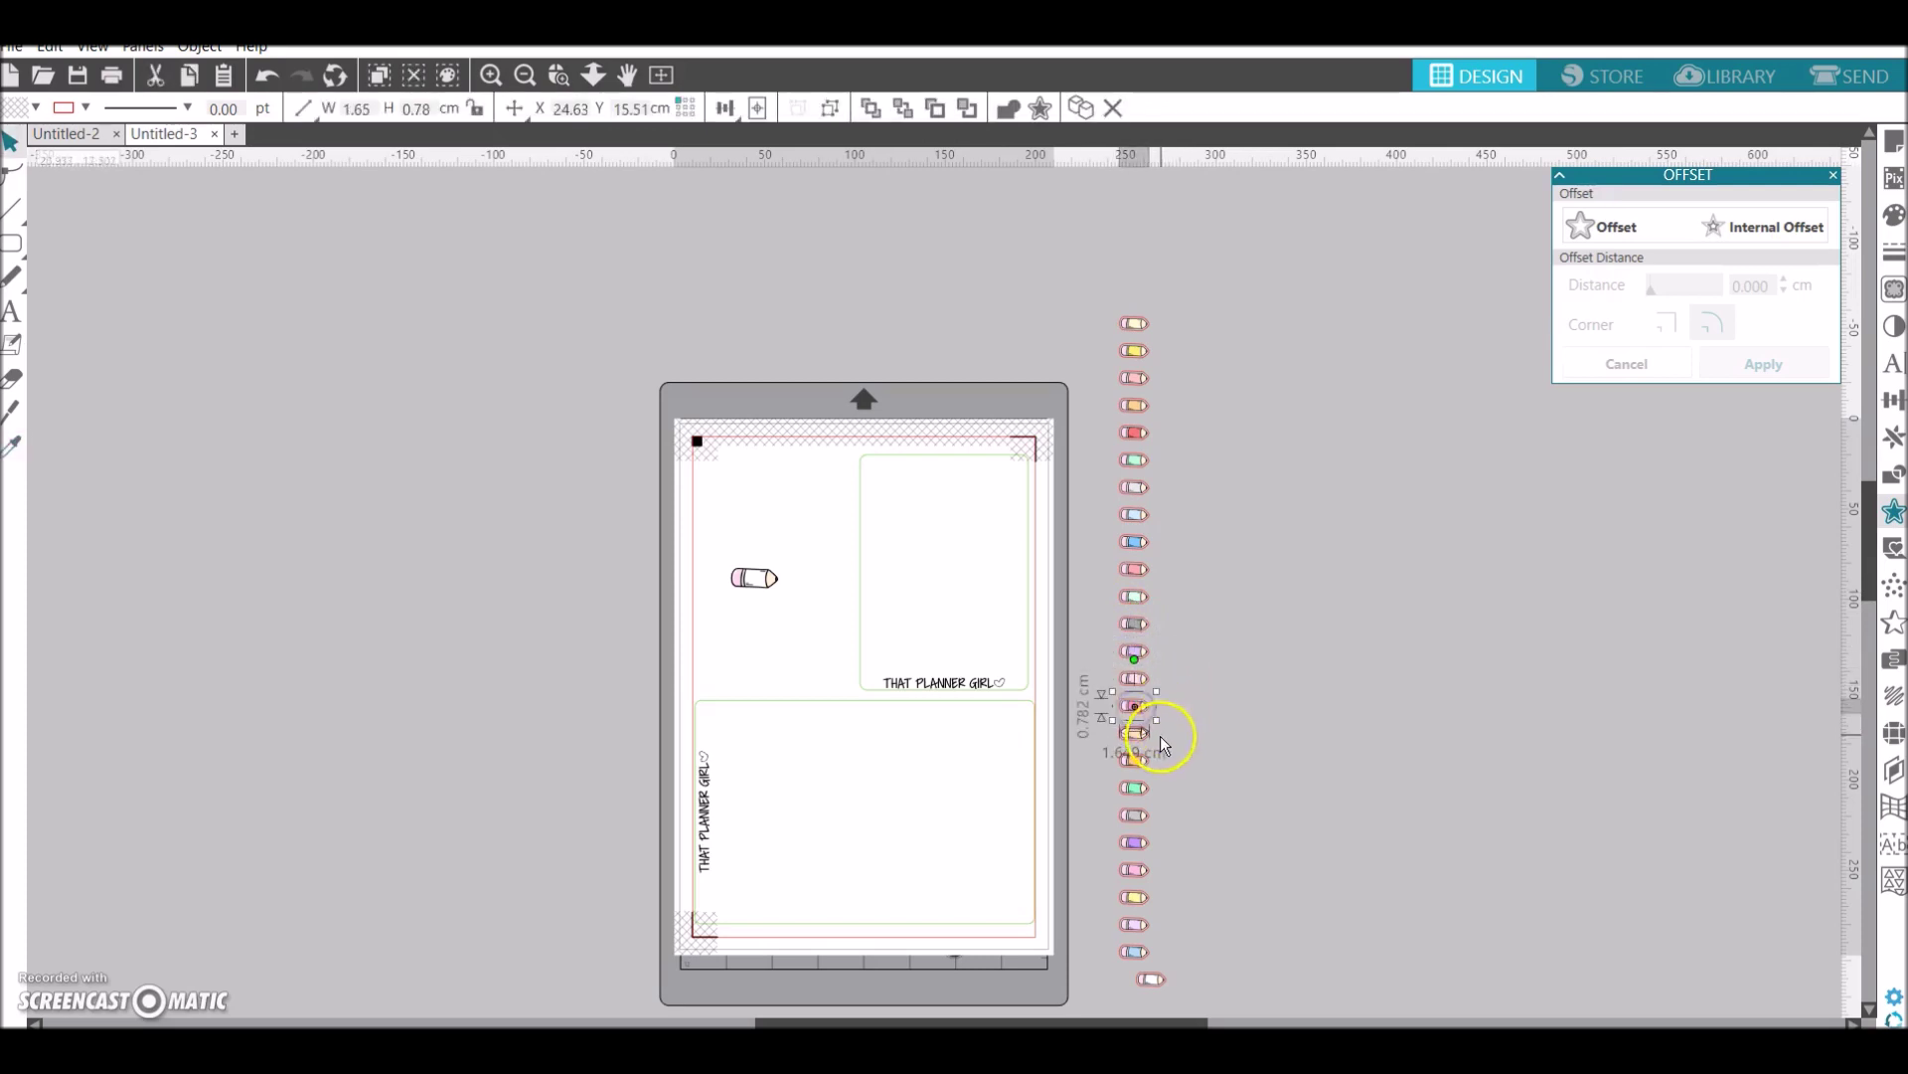
pyautogui.click(1173, 781)
pyautogui.click(1132, 793)
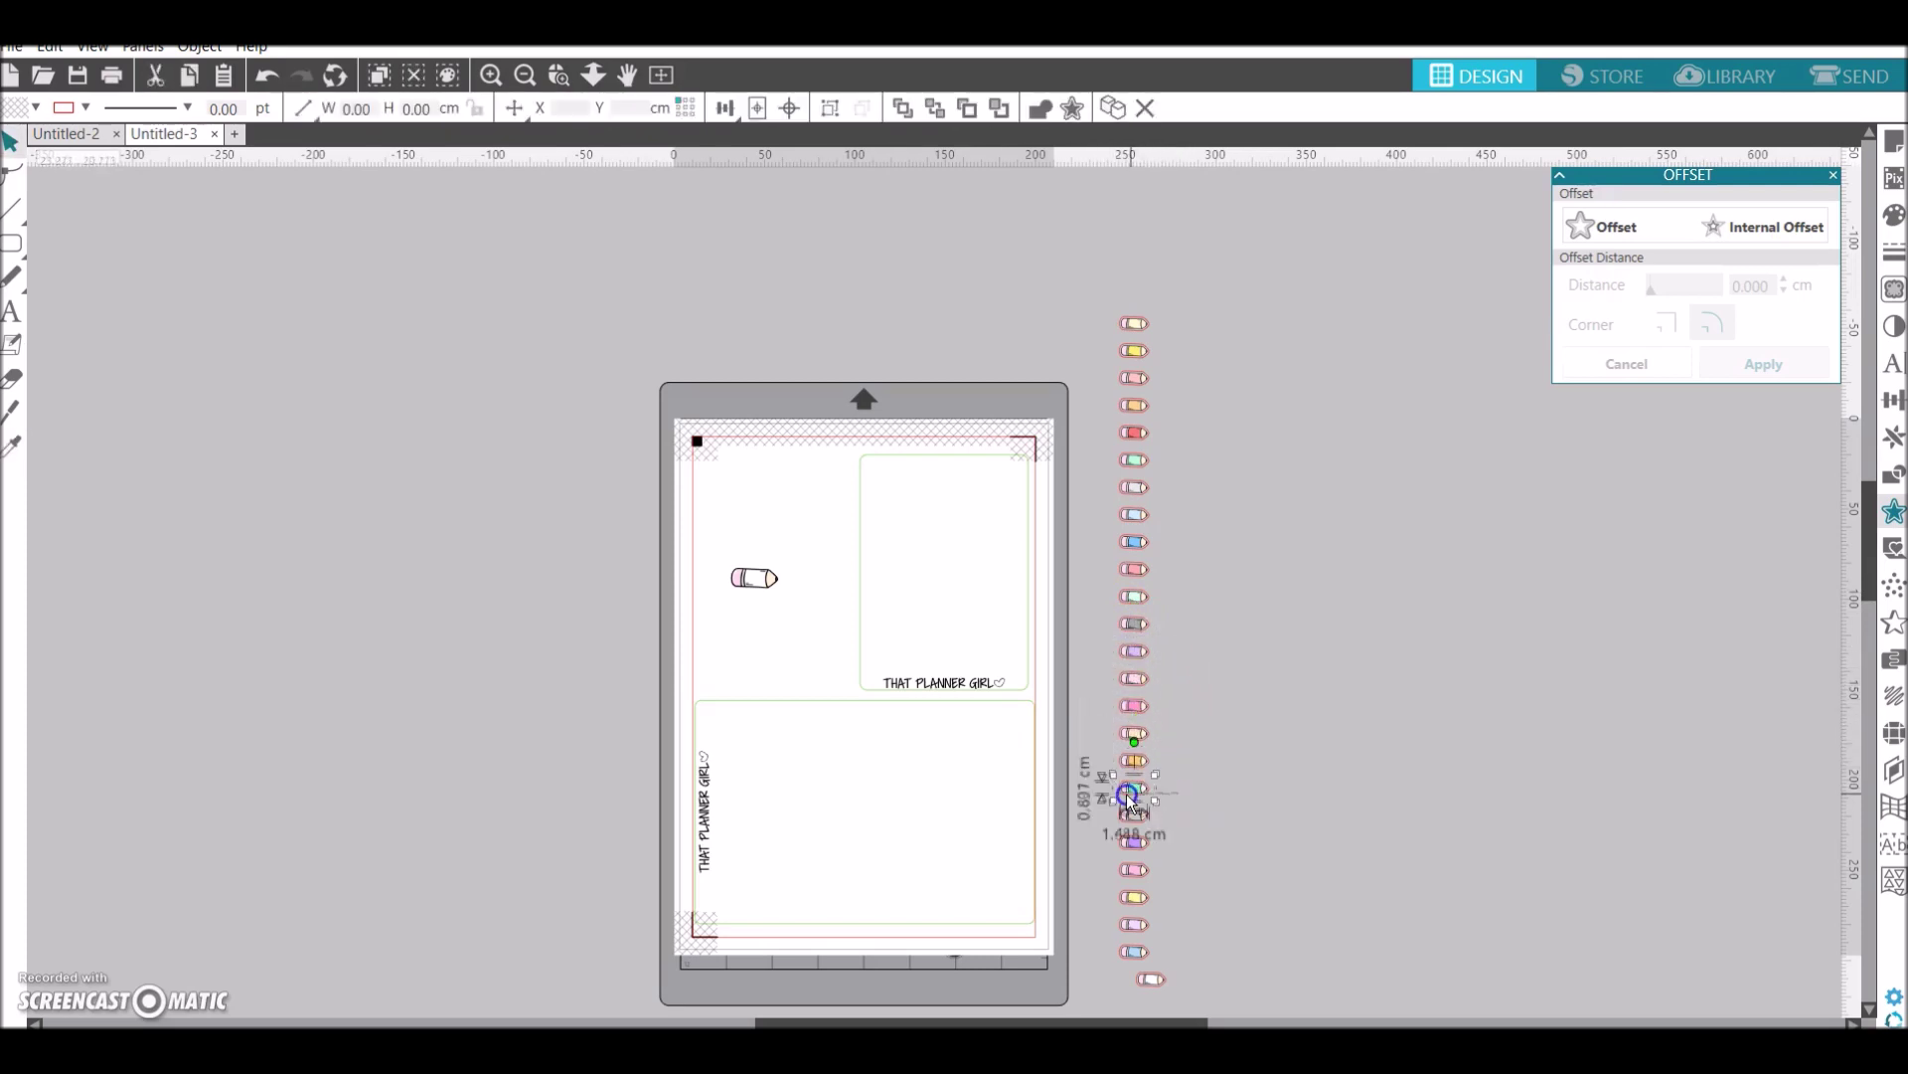
pyautogui.click(1133, 817)
pyautogui.click(1119, 847)
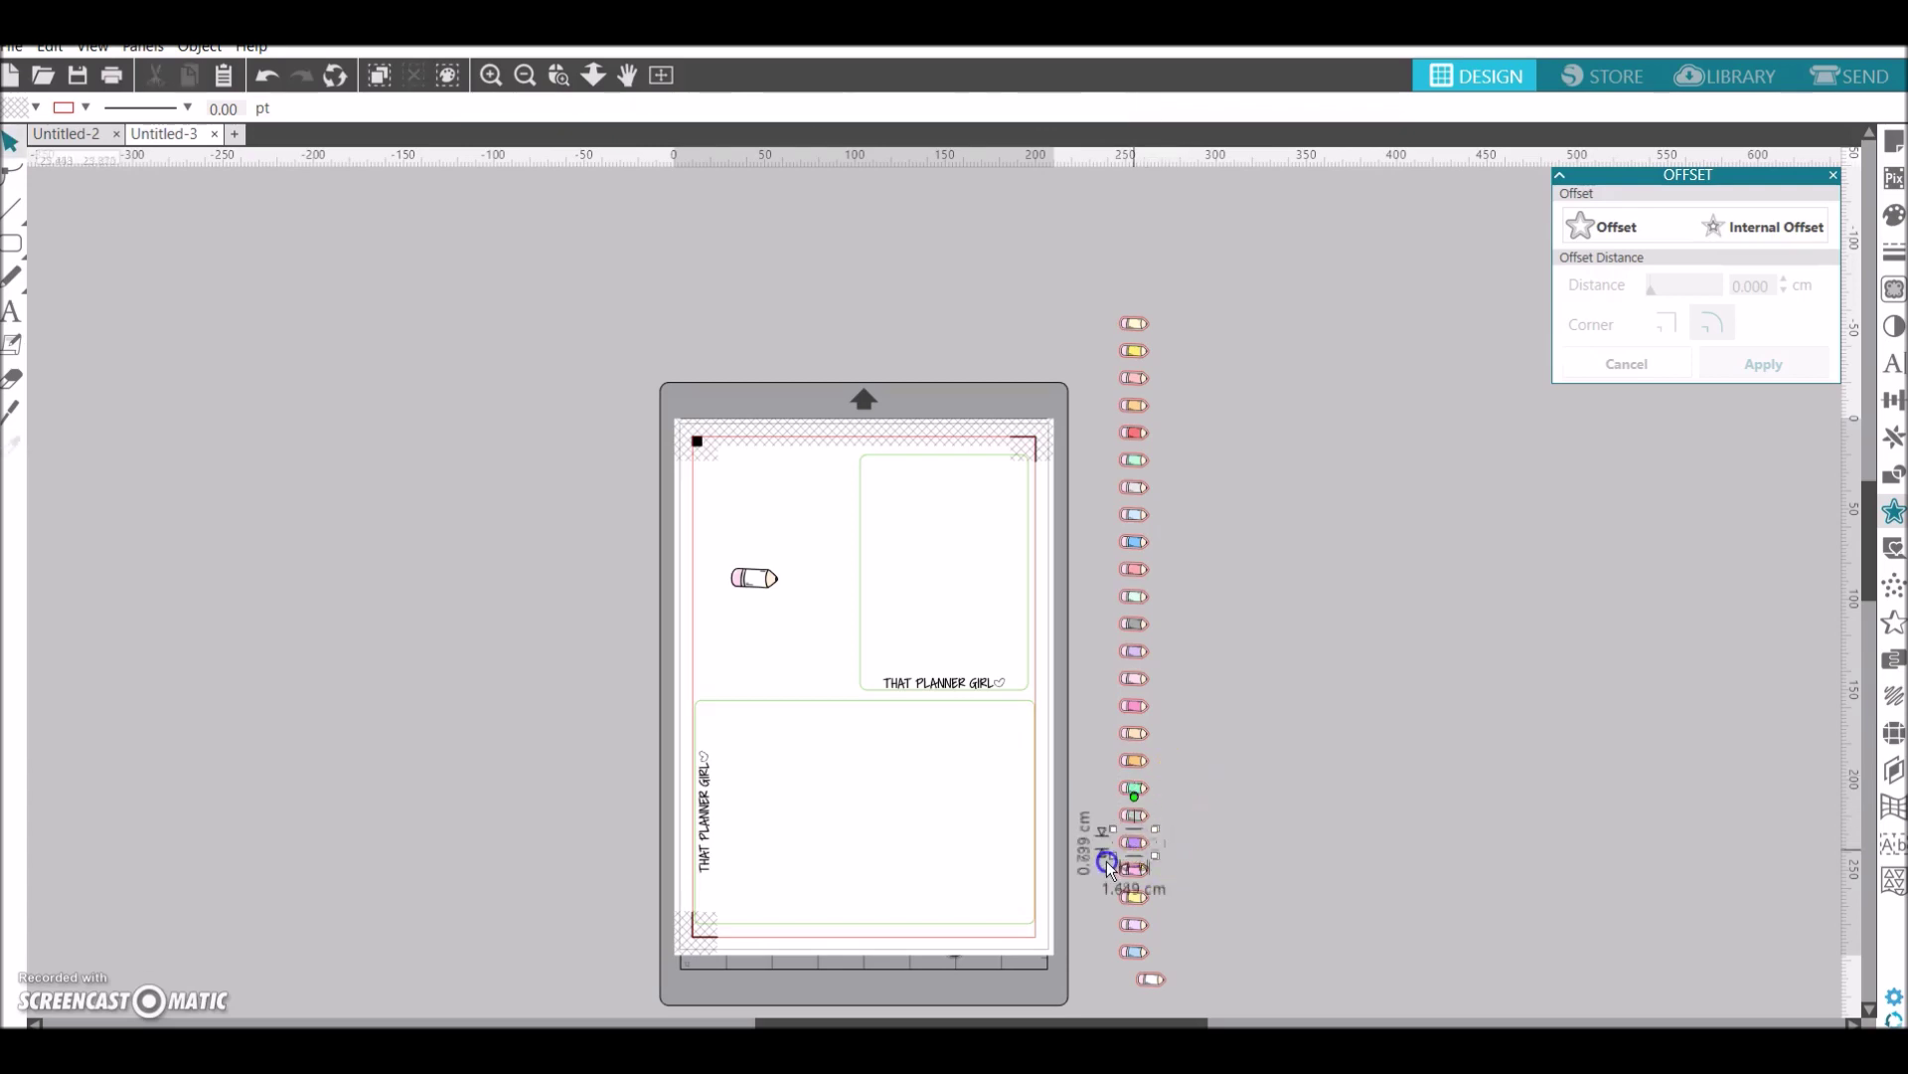
pyautogui.click(1186, 865)
pyautogui.click(1120, 873)
pyautogui.hotkey('ctrl', 'g')
pyautogui.moveTo(1181, 884); pyautogui.dragTo(1121, 928)
pyautogui.hotkey('ctrl', 'g')
pyautogui.hotkey('ctrl', 'g')
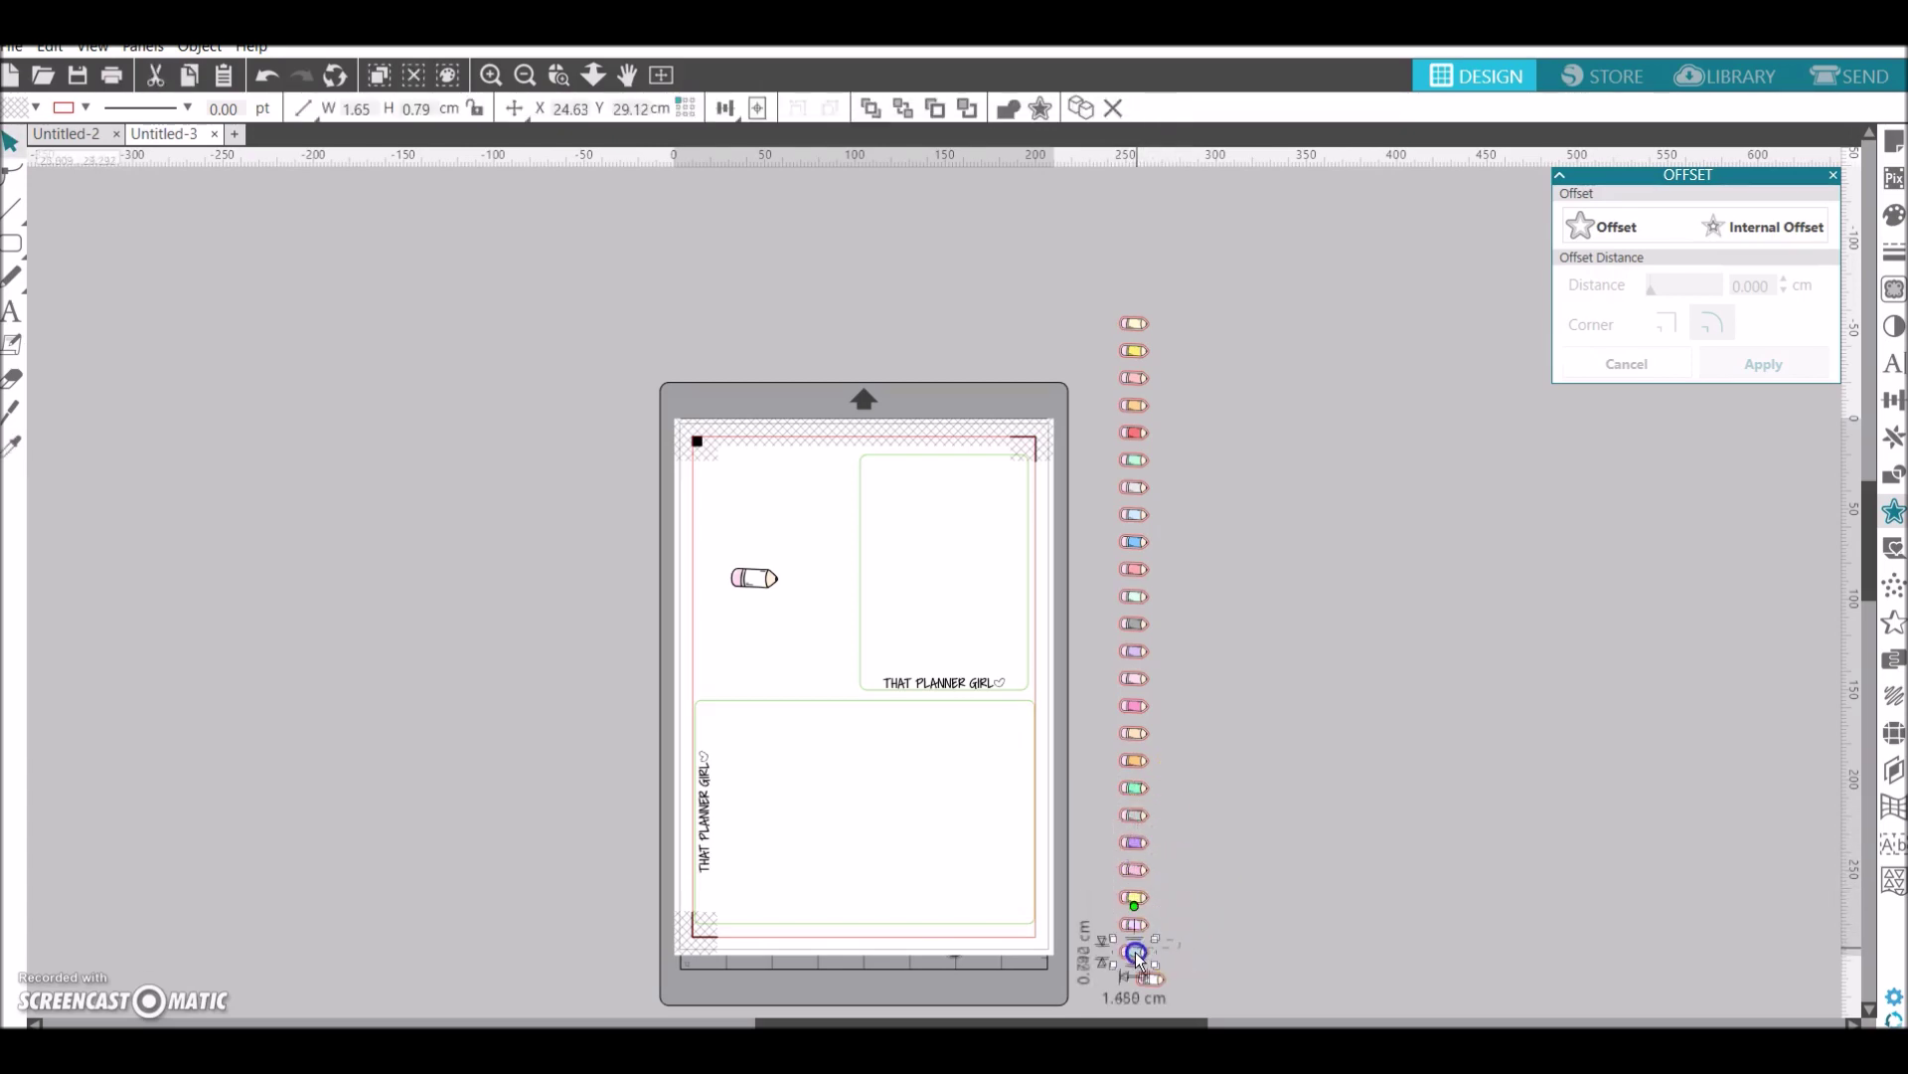
pyautogui.click(1151, 979)
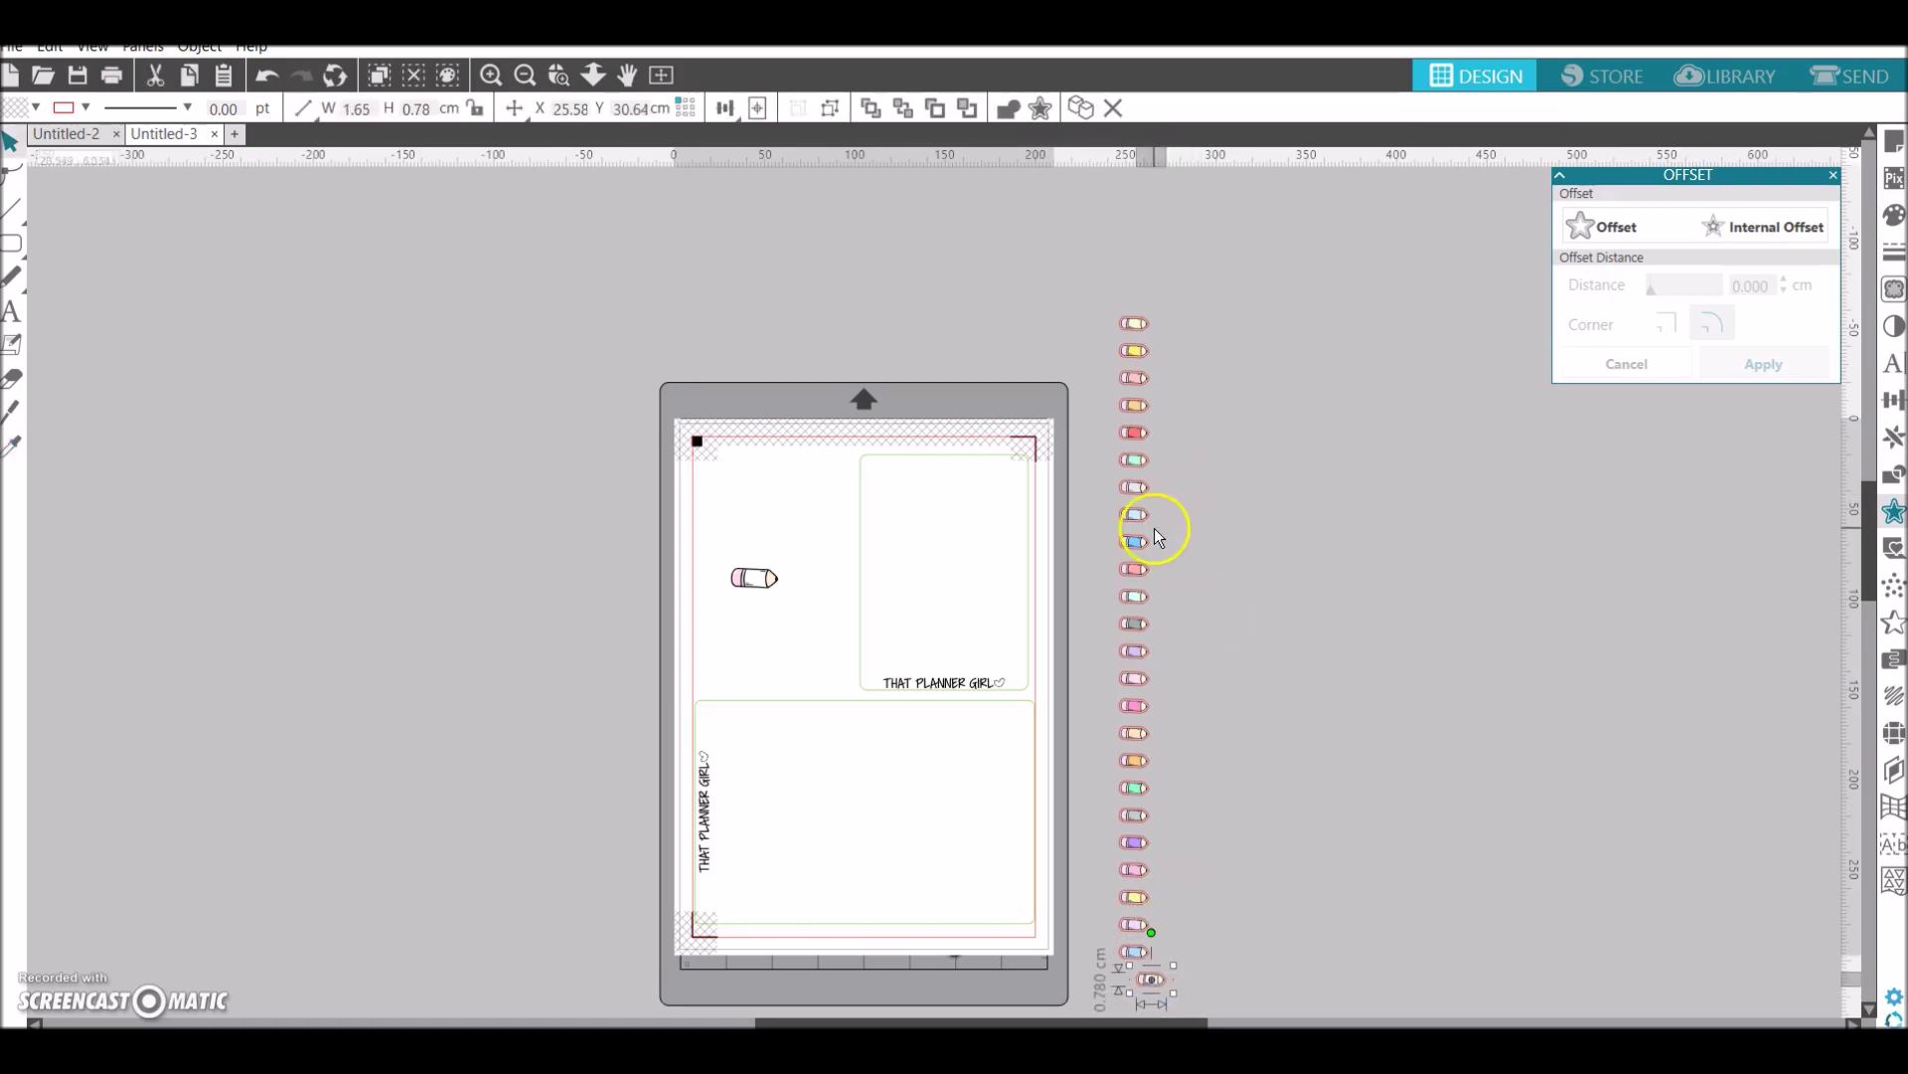
pyautogui.click(1196, 999)
# Move the red, orange and yellow pencils into the smaller rounded box, arranged in rows of three by colour
pyautogui.moveTo(1144, 432)
pyautogui.mouseDown()
pyautogui.moveTo(873, 473)
pyautogui.moveTo(892, 473)
pyautogui.mouseUp()
pyautogui.moveTo(1134, 568); pyautogui.dragTo(919, 474)
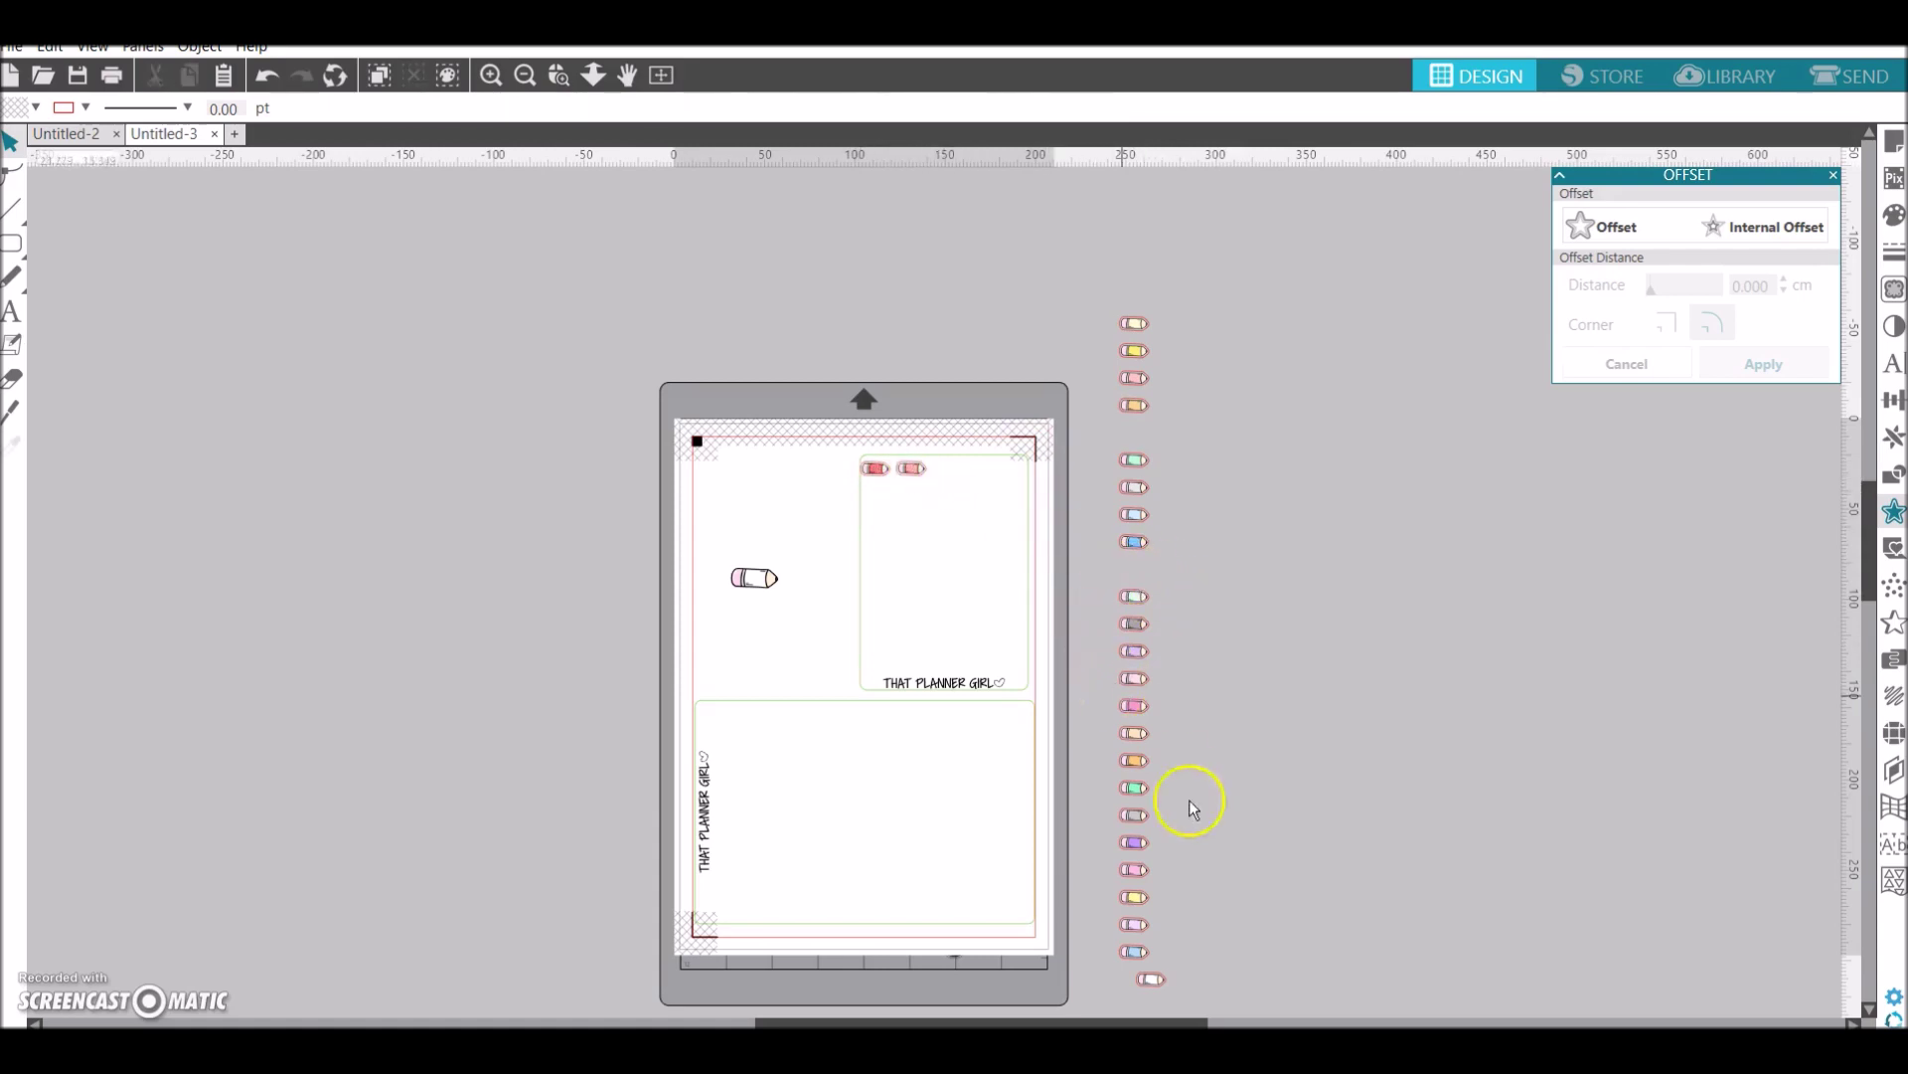
pyautogui.moveTo(1141, 407)
pyautogui.mouseDown()
pyautogui.moveTo(932, 539)
pyautogui.moveTo(877, 511)
pyautogui.moveTo(1082, 427)
pyautogui.moveTo(957, 457)
pyautogui.mouseUp()
pyautogui.moveTo(1134, 761)
pyautogui.mouseDown()
pyautogui.moveTo(941, 580)
pyautogui.moveTo(916, 495)
pyautogui.mouseUp()
pyautogui.moveTo(1134, 733)
pyautogui.mouseDown()
pyautogui.moveTo(1035, 631)
pyautogui.moveTo(958, 505)
pyautogui.mouseUp()
pyautogui.moveTo(1136, 897)
pyautogui.mouseDown()
pyautogui.moveTo(902, 621)
pyautogui.moveTo(883, 507)
pyautogui.moveTo(884, 525)
pyautogui.mouseUp()
pyautogui.click(1090, 391)
pyautogui.moveTo(1134, 351); pyautogui.dragTo(911, 534)
pyautogui.moveTo(1135, 326); pyautogui.dragTo(954, 519)
pyautogui.click(1070, 704)
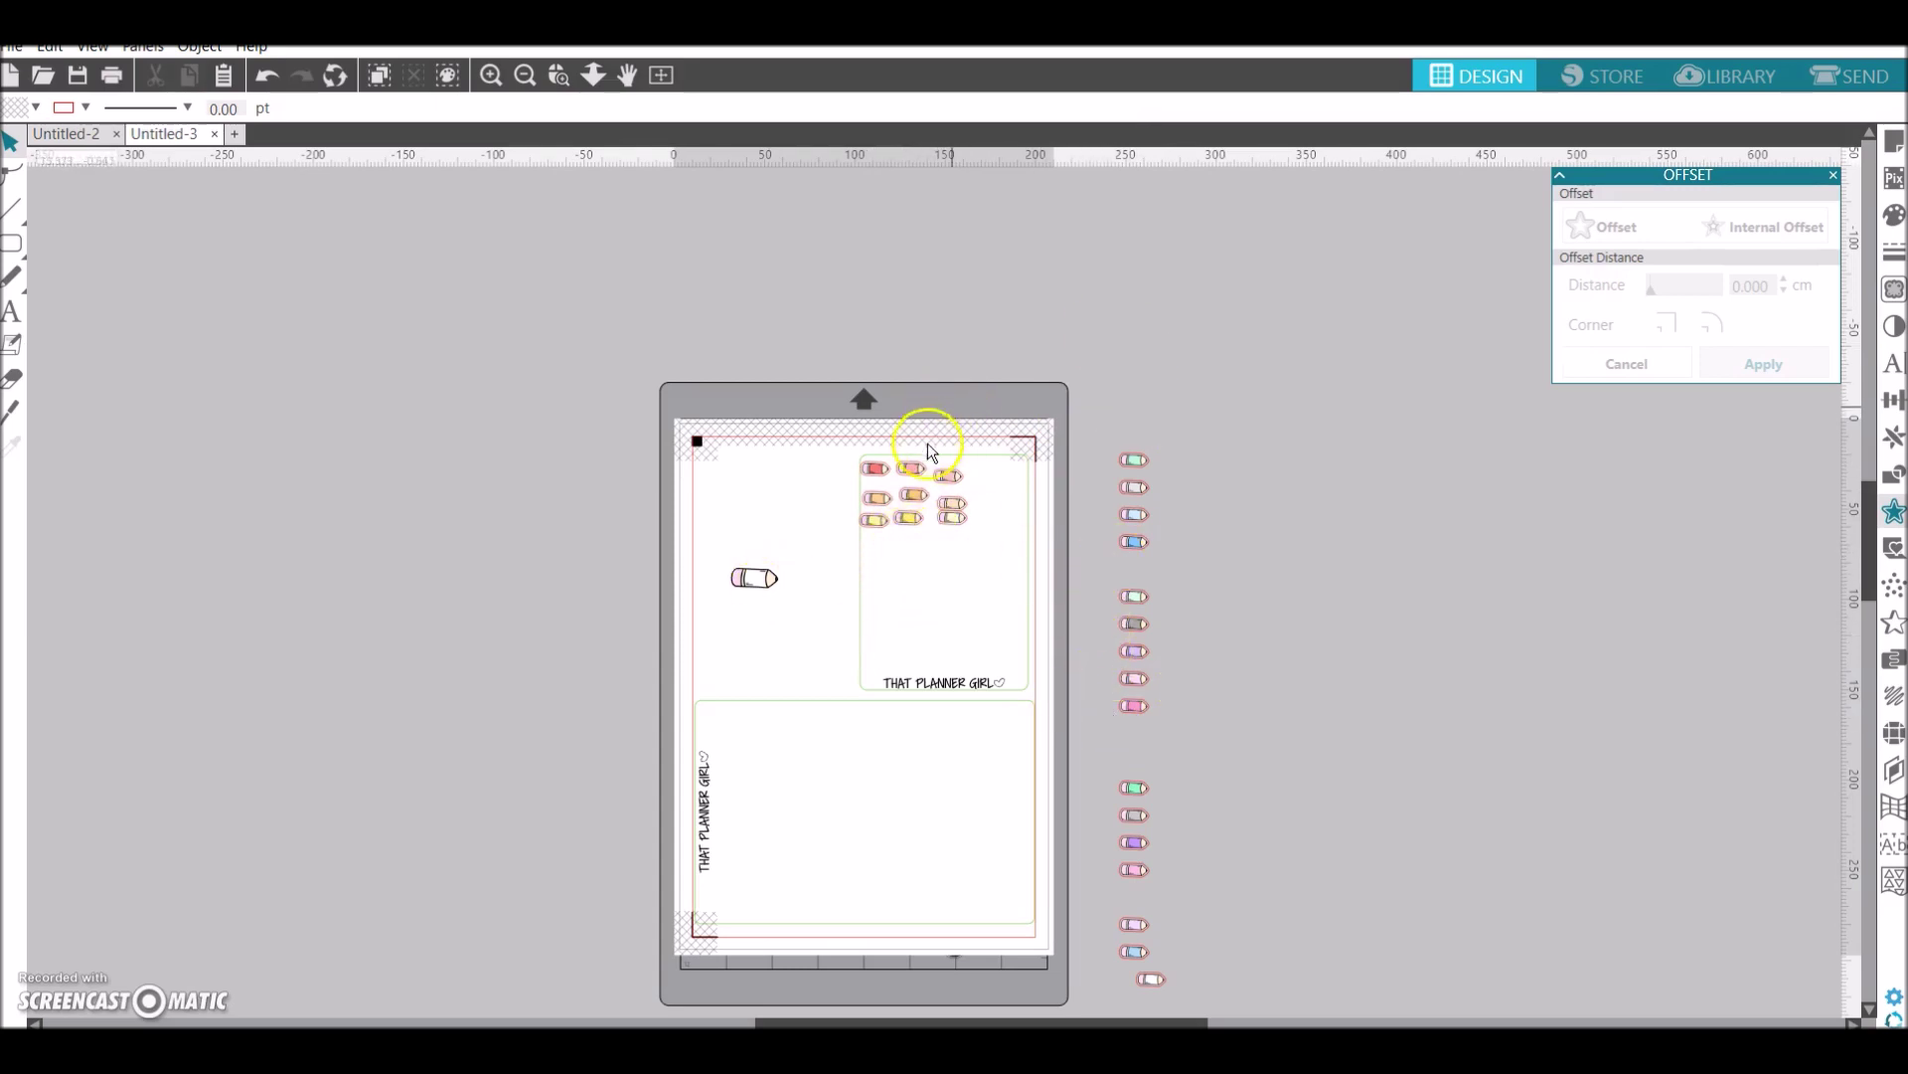
# Place the three green pencils and the three blue pencils in separate rows below the yellow row of the smaller box
pyautogui.moveTo(1144, 467); pyautogui.dragTo(884, 553)
pyautogui.click(1134, 813)
pyautogui.moveTo(975, 692); pyautogui.dragTo(908, 571)
pyautogui.click(1091, 604)
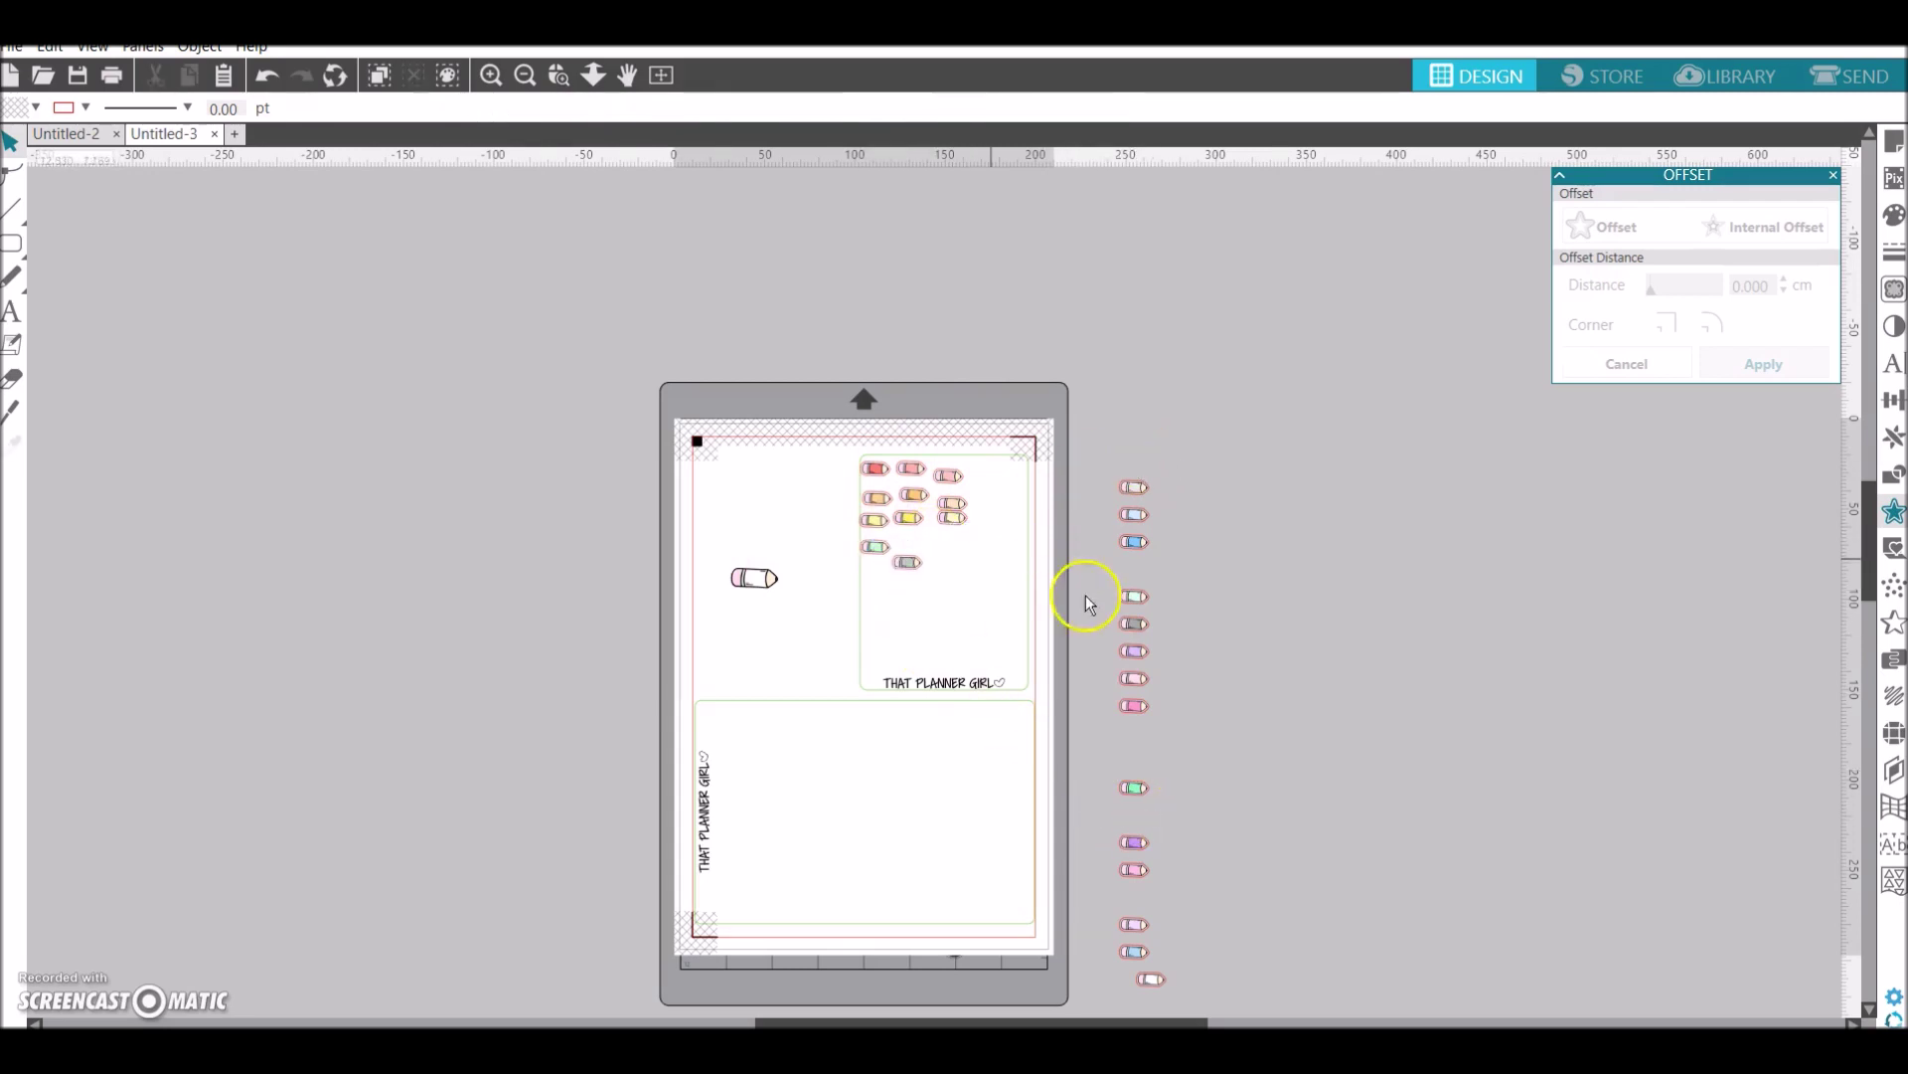
pyautogui.moveTo(1138, 599)
pyautogui.mouseDown()
pyautogui.moveTo(967, 549)
pyautogui.moveTo(1130, 587)
pyautogui.mouseUp()
pyautogui.click(928, 553)
pyautogui.click(1112, 750)
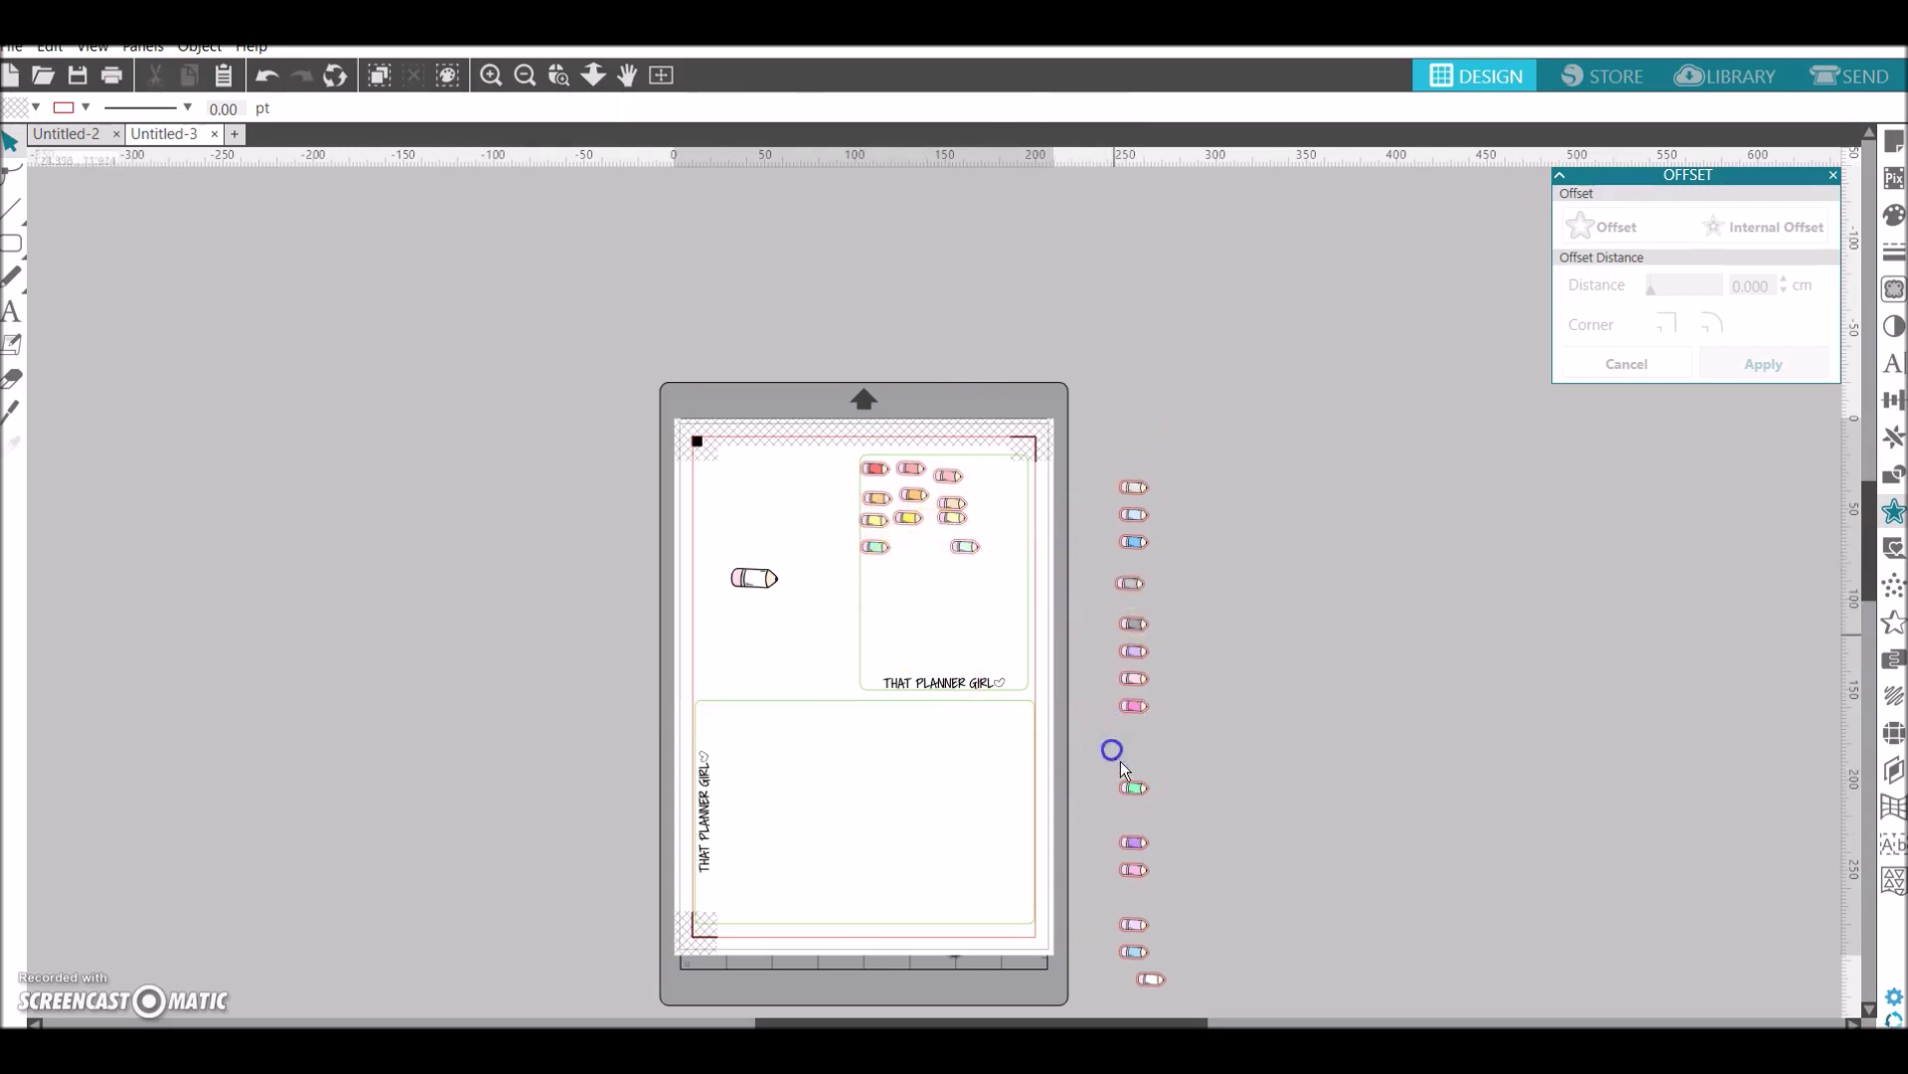
pyautogui.moveTo(1111, 773)
pyautogui.mouseDown()
pyautogui.moveTo(1133, 784)
pyautogui.moveTo(959, 630)
pyautogui.moveTo(902, 543)
pyautogui.mouseUp()
pyautogui.moveTo(1127, 562); pyautogui.dragTo(874, 567)
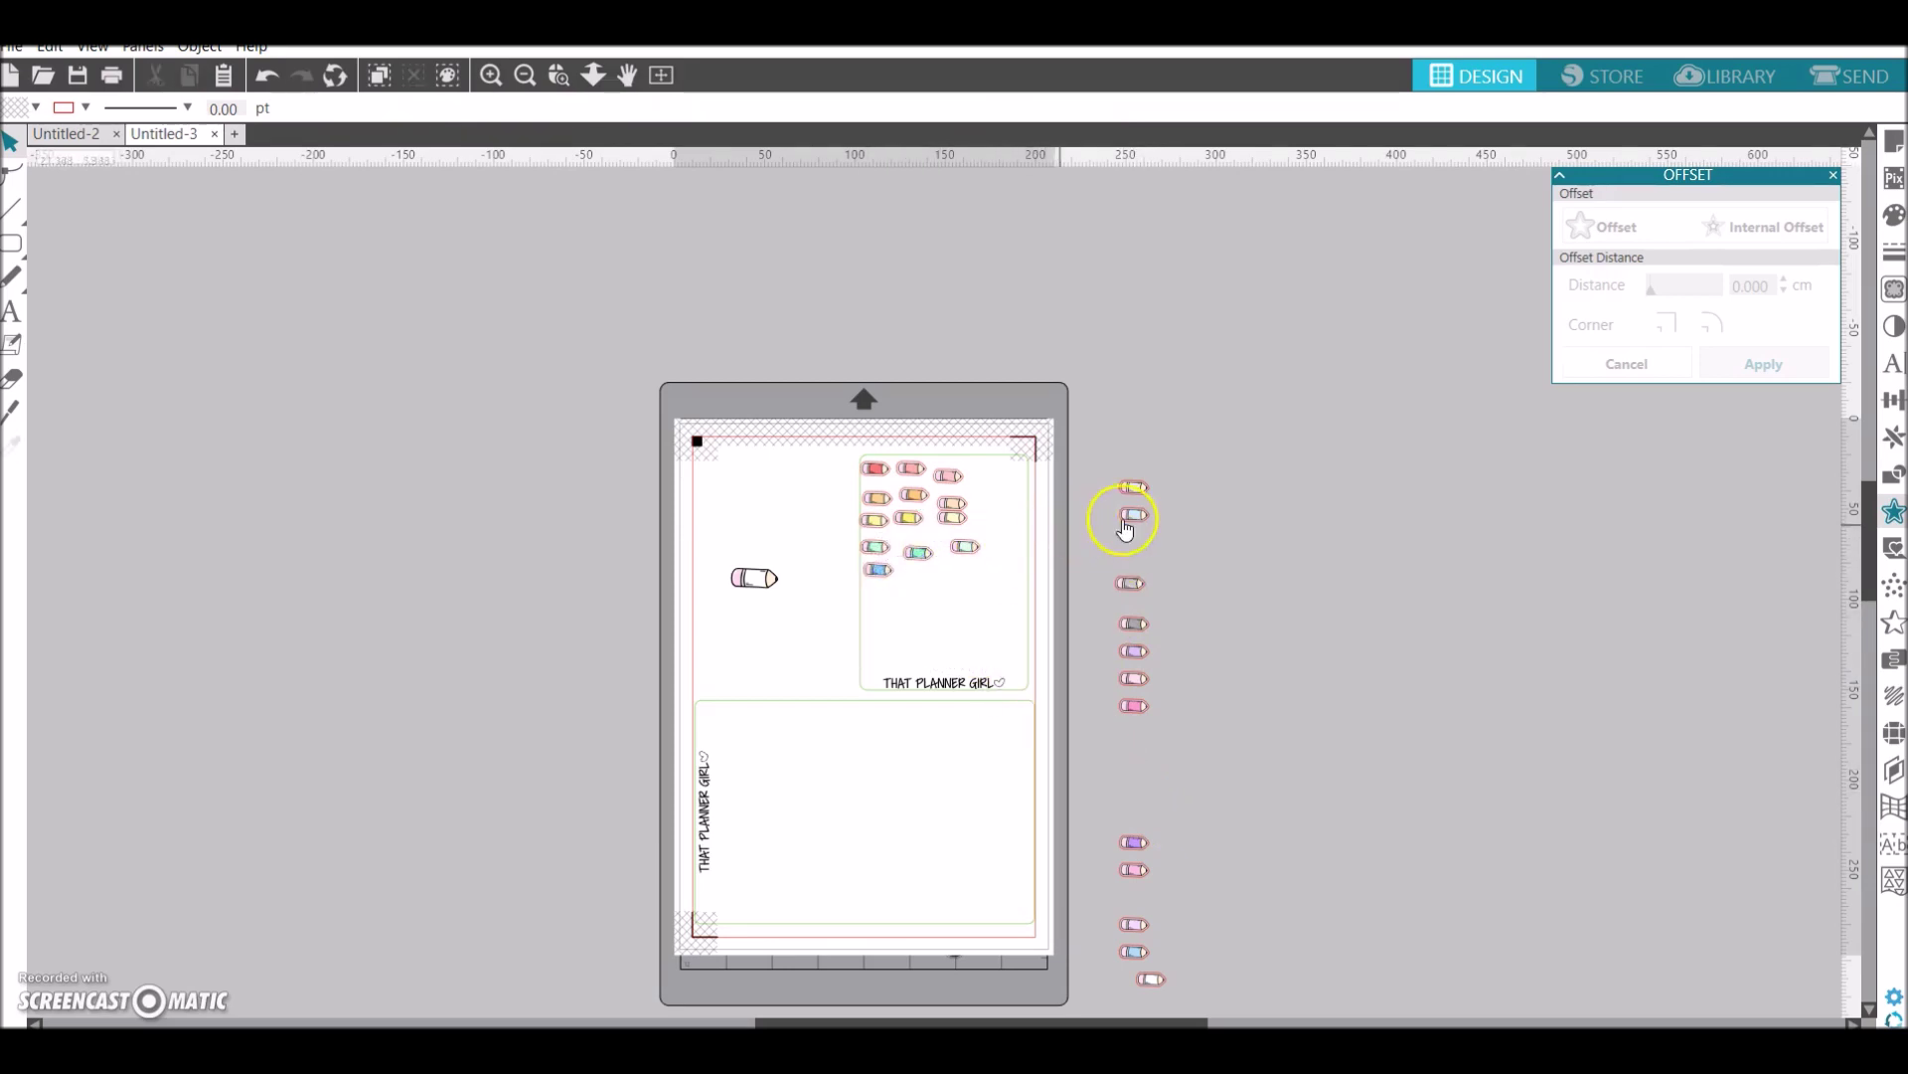
pyautogui.moveTo(1121, 520)
pyautogui.mouseDown()
pyautogui.moveTo(884, 636)
pyautogui.moveTo(920, 585)
pyautogui.mouseUp()
pyautogui.click(1123, 977)
pyautogui.moveTo(1133, 956)
pyautogui.mouseDown()
pyautogui.moveTo(954, 617)
pyautogui.moveTo(963, 580)
pyautogui.mouseUp()
# Place the three purple and three pink pencils in rows below the blue row in the smaller rounded box
pyautogui.moveTo(1133, 841); pyautogui.dragTo(863, 596)
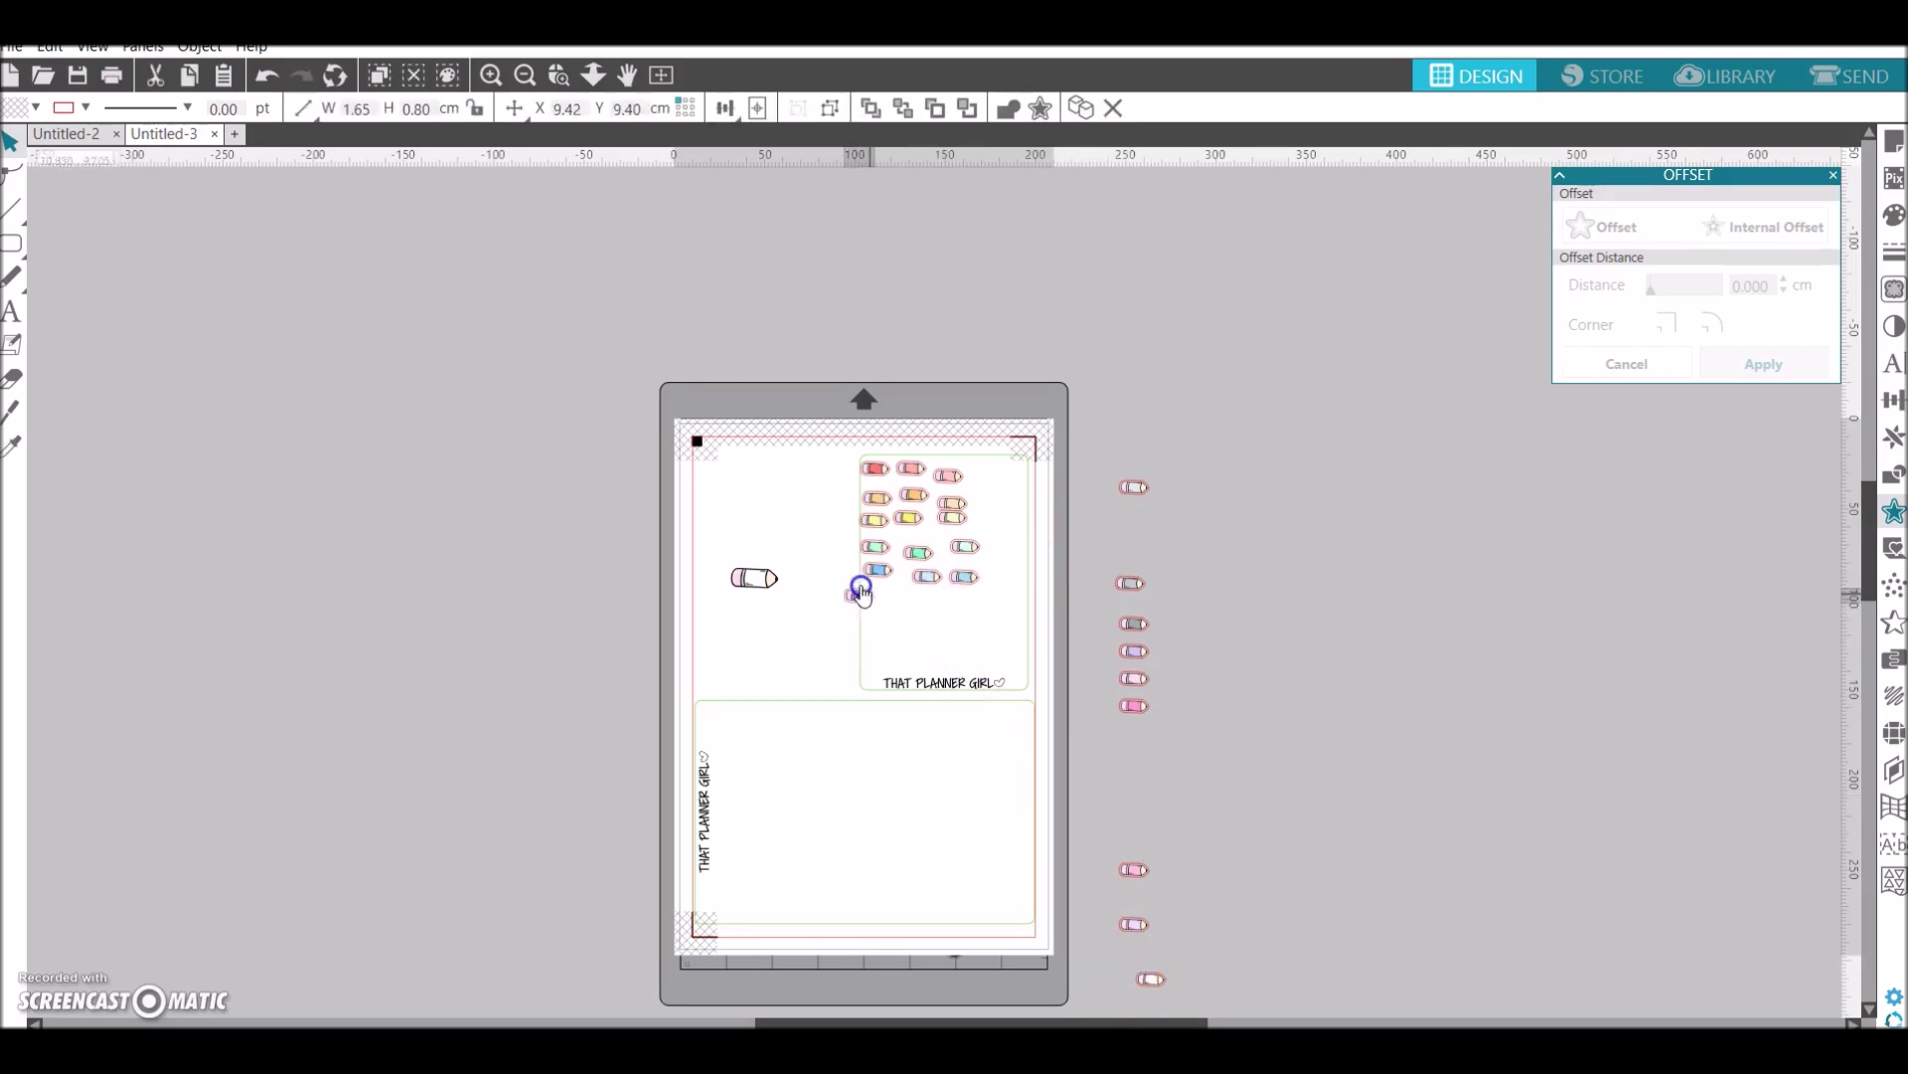
pyautogui.moveTo(1130, 651); pyautogui.dragTo(907, 604)
pyautogui.click(1133, 925)
pyautogui.moveTo(982, 681); pyautogui.dragTo(965, 590)
pyautogui.moveTo(1133, 706); pyautogui.dragTo(888, 621)
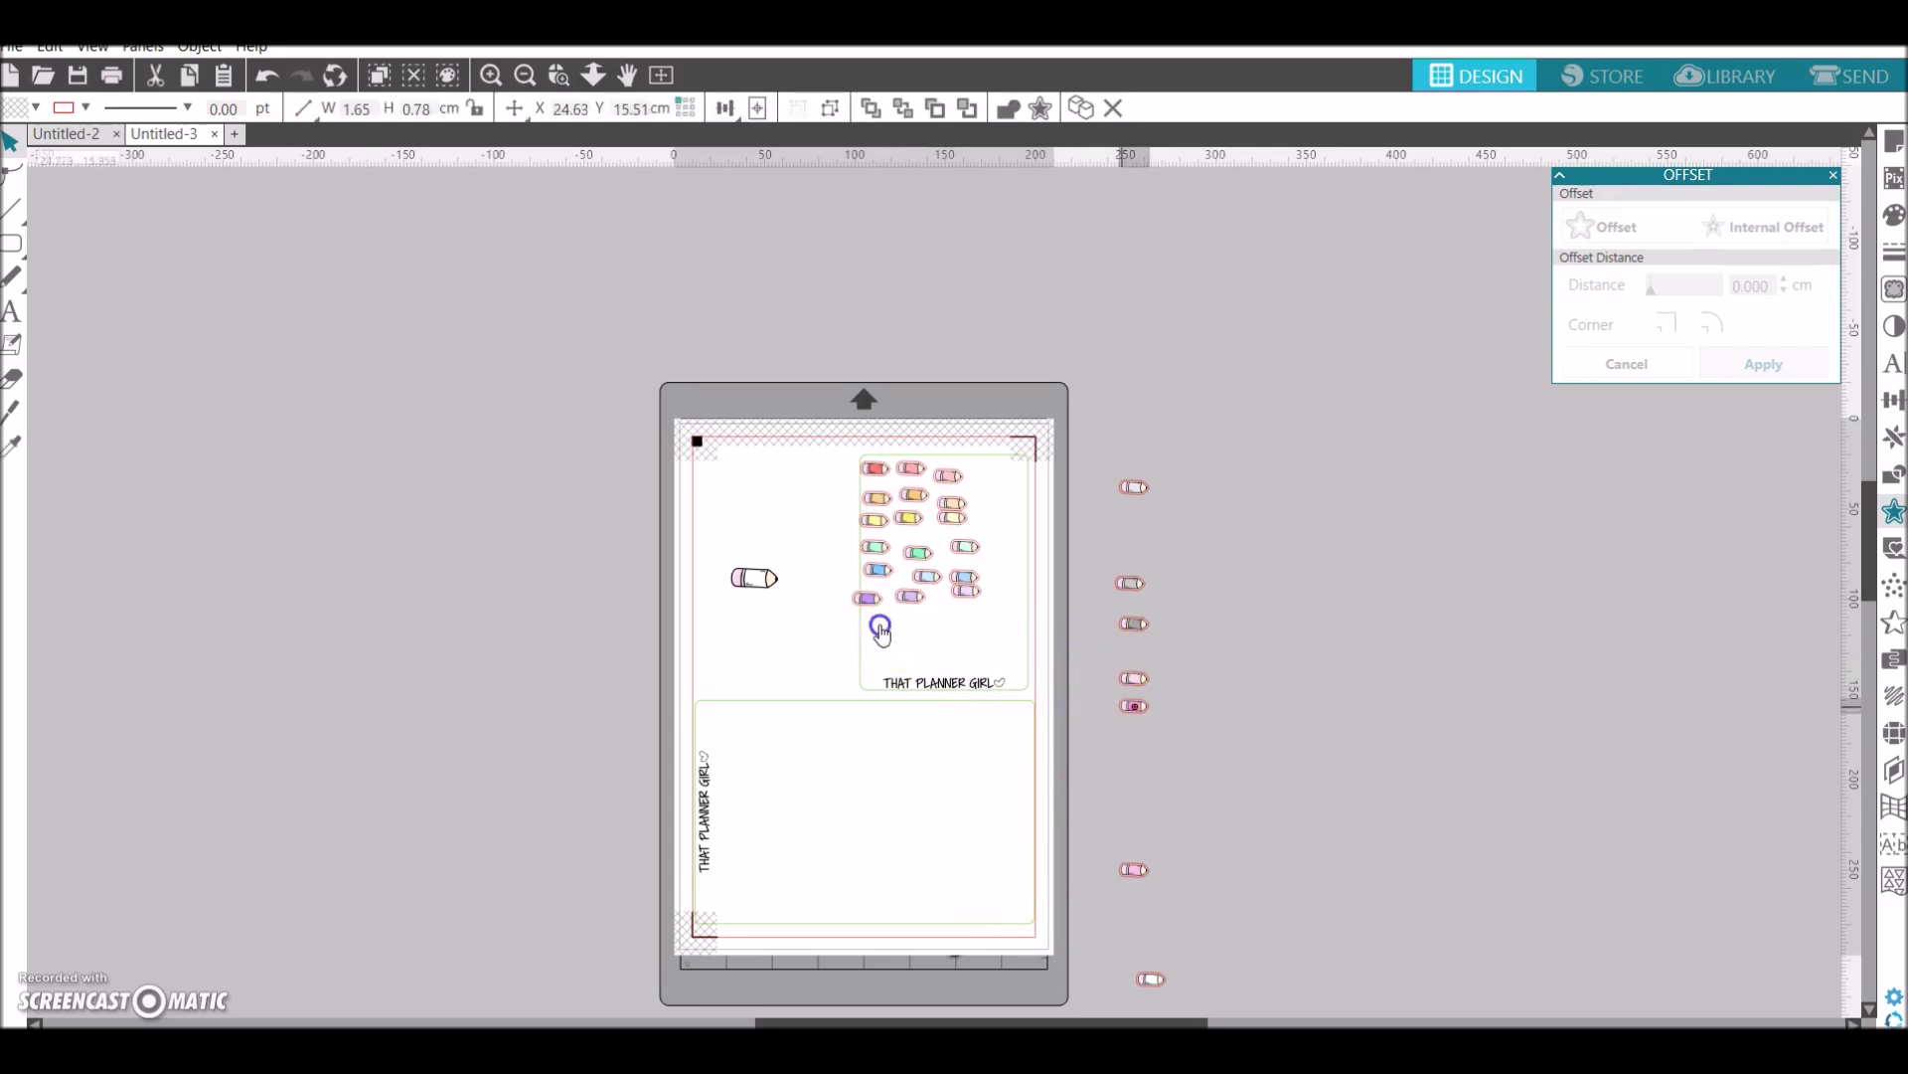
pyautogui.moveTo(1119, 699)
pyautogui.mouseDown()
pyautogui.moveTo(984, 631)
pyautogui.moveTo(946, 642)
pyautogui.mouseUp()
pyautogui.moveTo(1129, 874); pyautogui.dragTo(912, 610)
# Place the white pencil beside the box's text and the three grey pencils in a row below the pink ones
pyautogui.moveTo(1156, 980)
pyautogui.mouseDown()
pyautogui.moveTo(971, 733)
pyautogui.moveTo(958, 646)
pyautogui.moveTo(875, 664)
pyautogui.mouseUp()
pyautogui.click(1159, 562)
pyautogui.moveTo(1145, 627); pyautogui.dragTo(918, 651)
pyautogui.moveTo(1133, 586); pyautogui.dragTo(949, 650)
pyautogui.moveTo(1134, 487)
pyautogui.mouseDown()
pyautogui.moveTo(1001, 610)
pyautogui.moveTo(994, 653)
pyautogui.mouseUp()
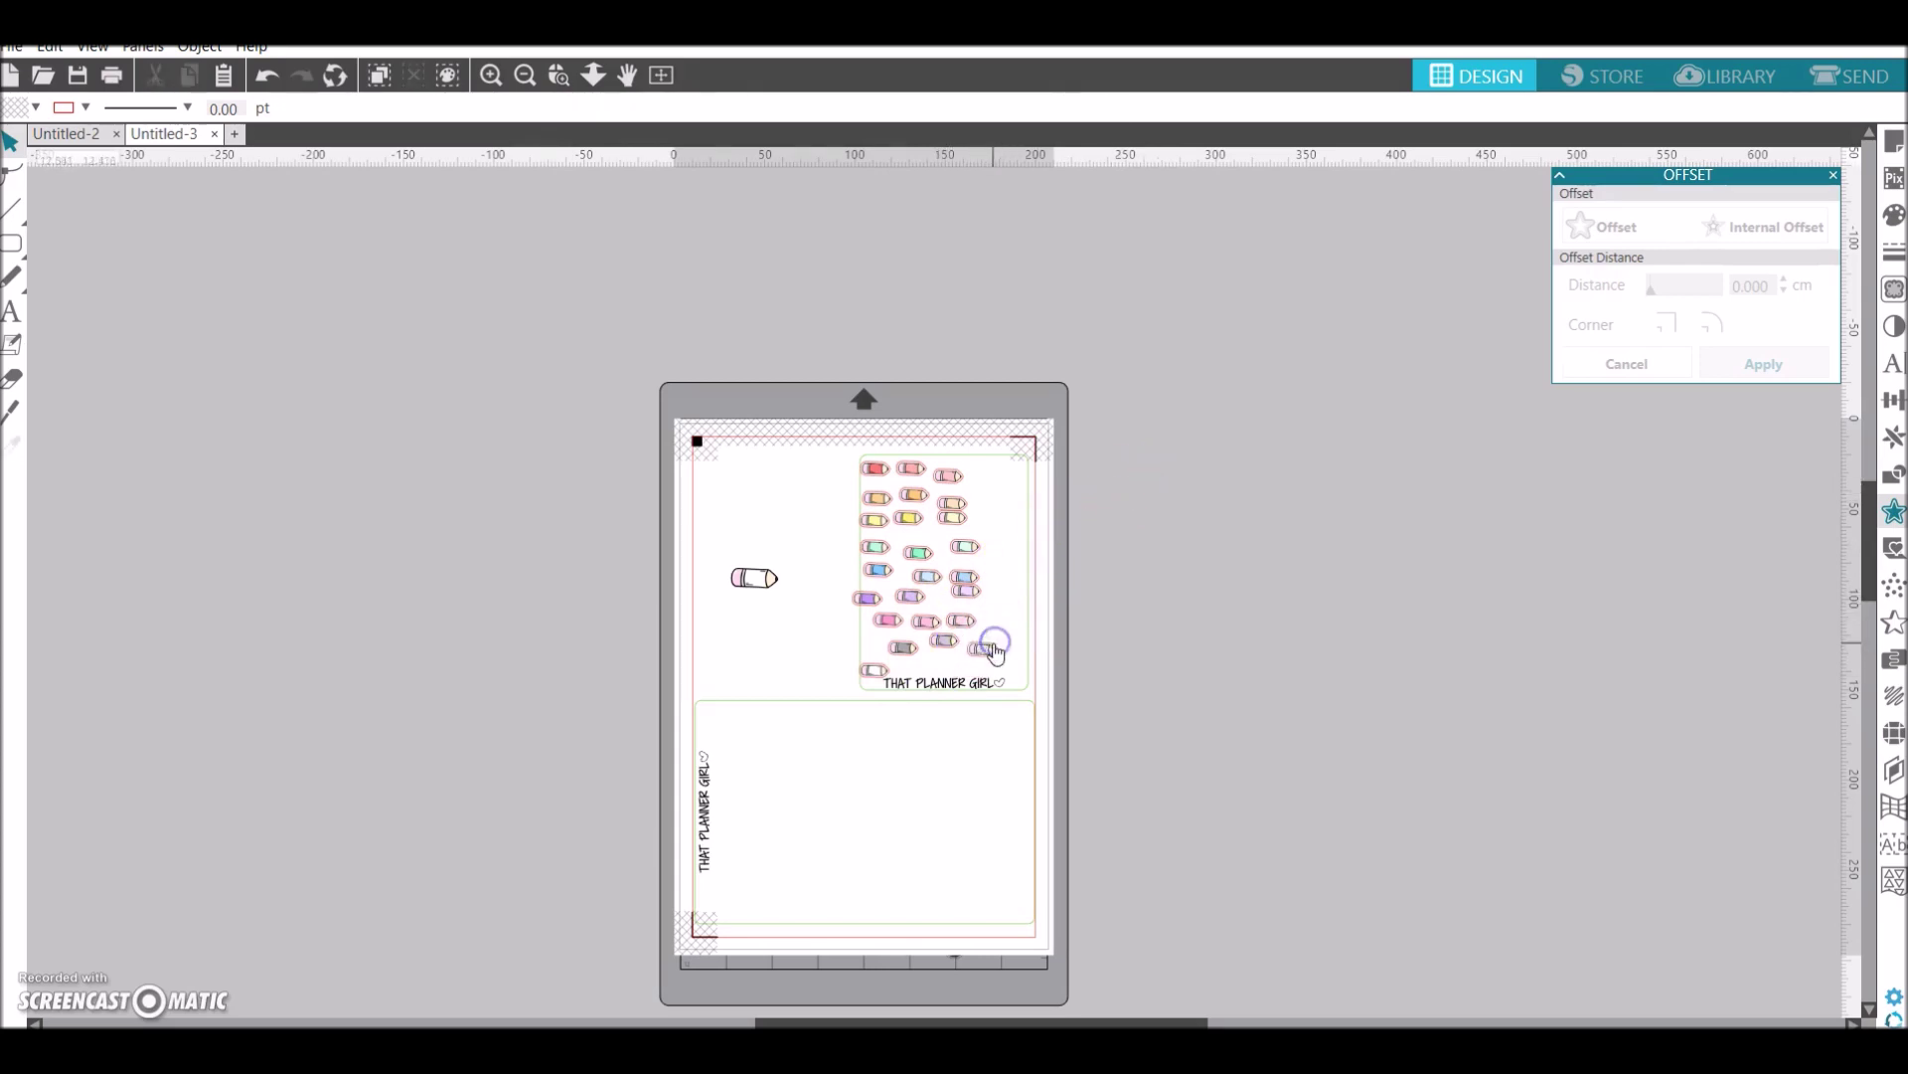
# Duplicate the red pencil in the upper corner of the smaller box four times in a row to its right
pyautogui.press('z')
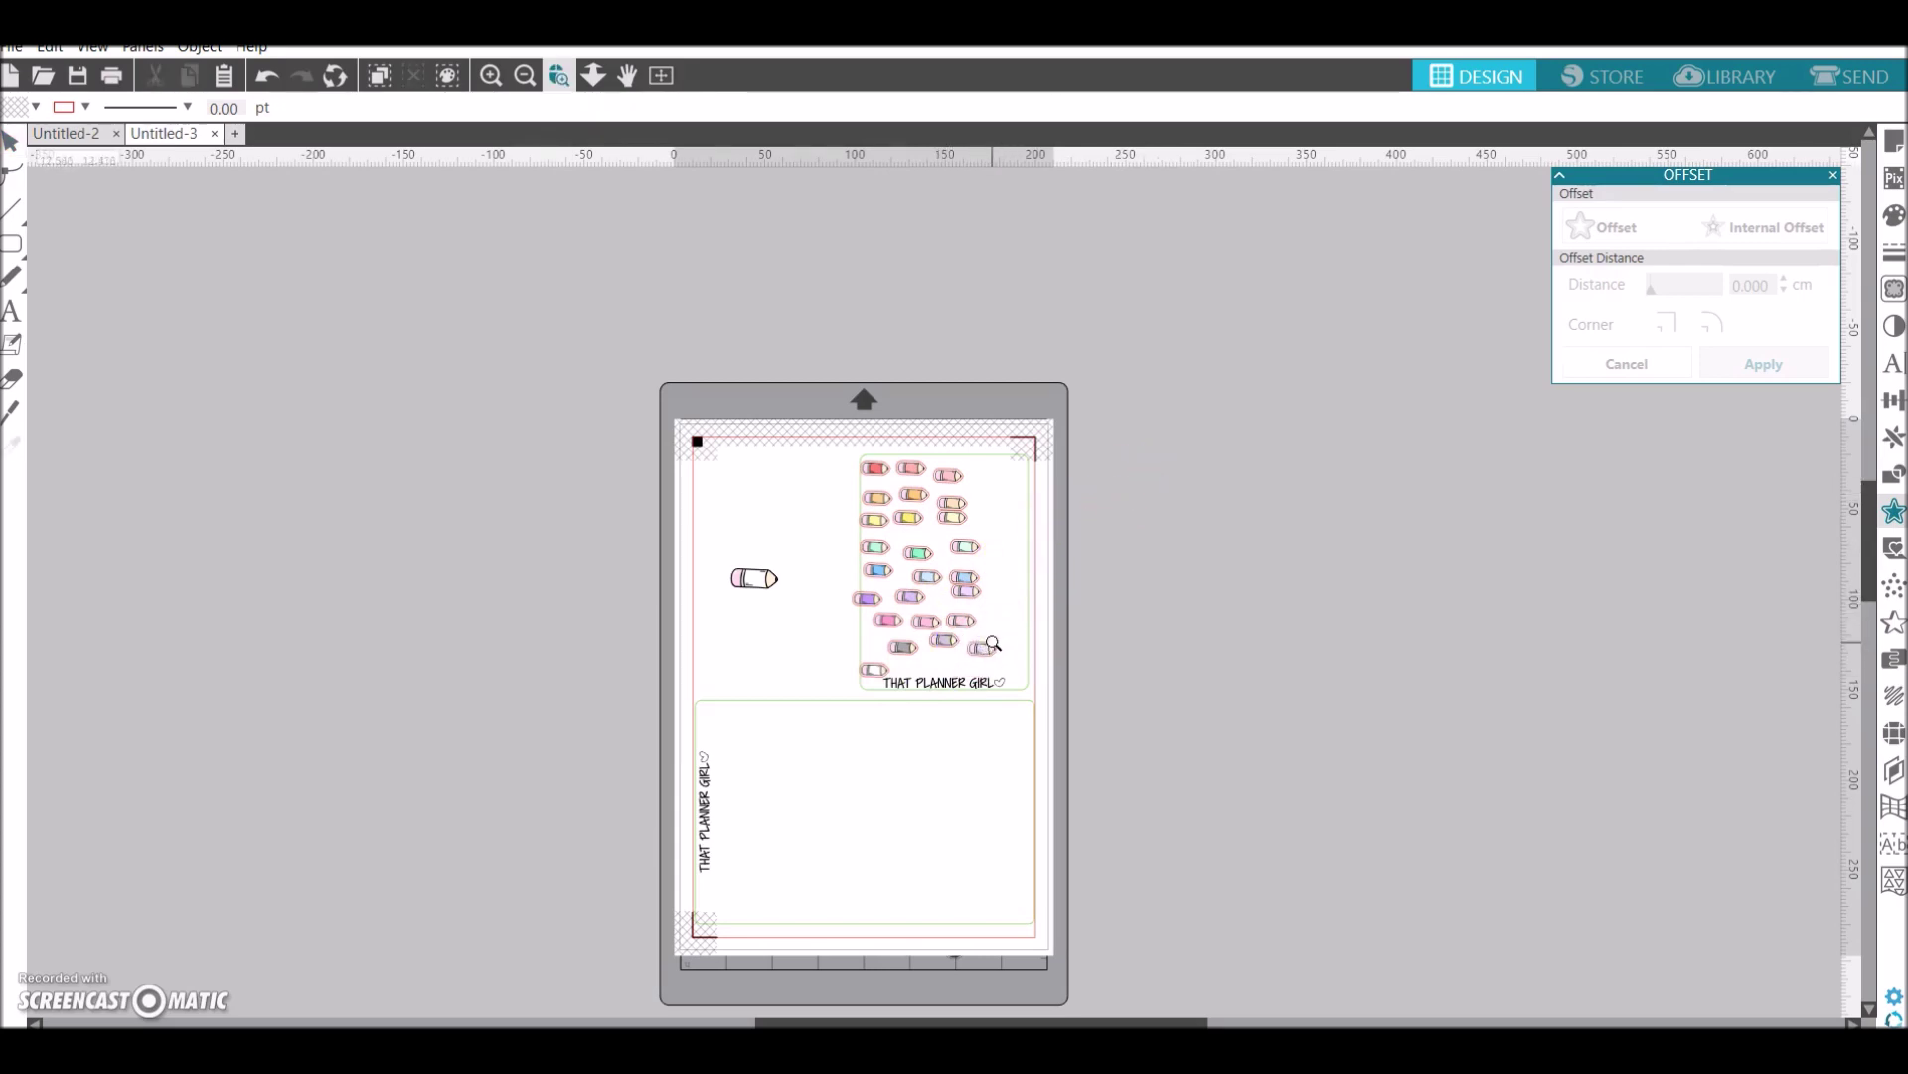
pyautogui.click(562, 84)
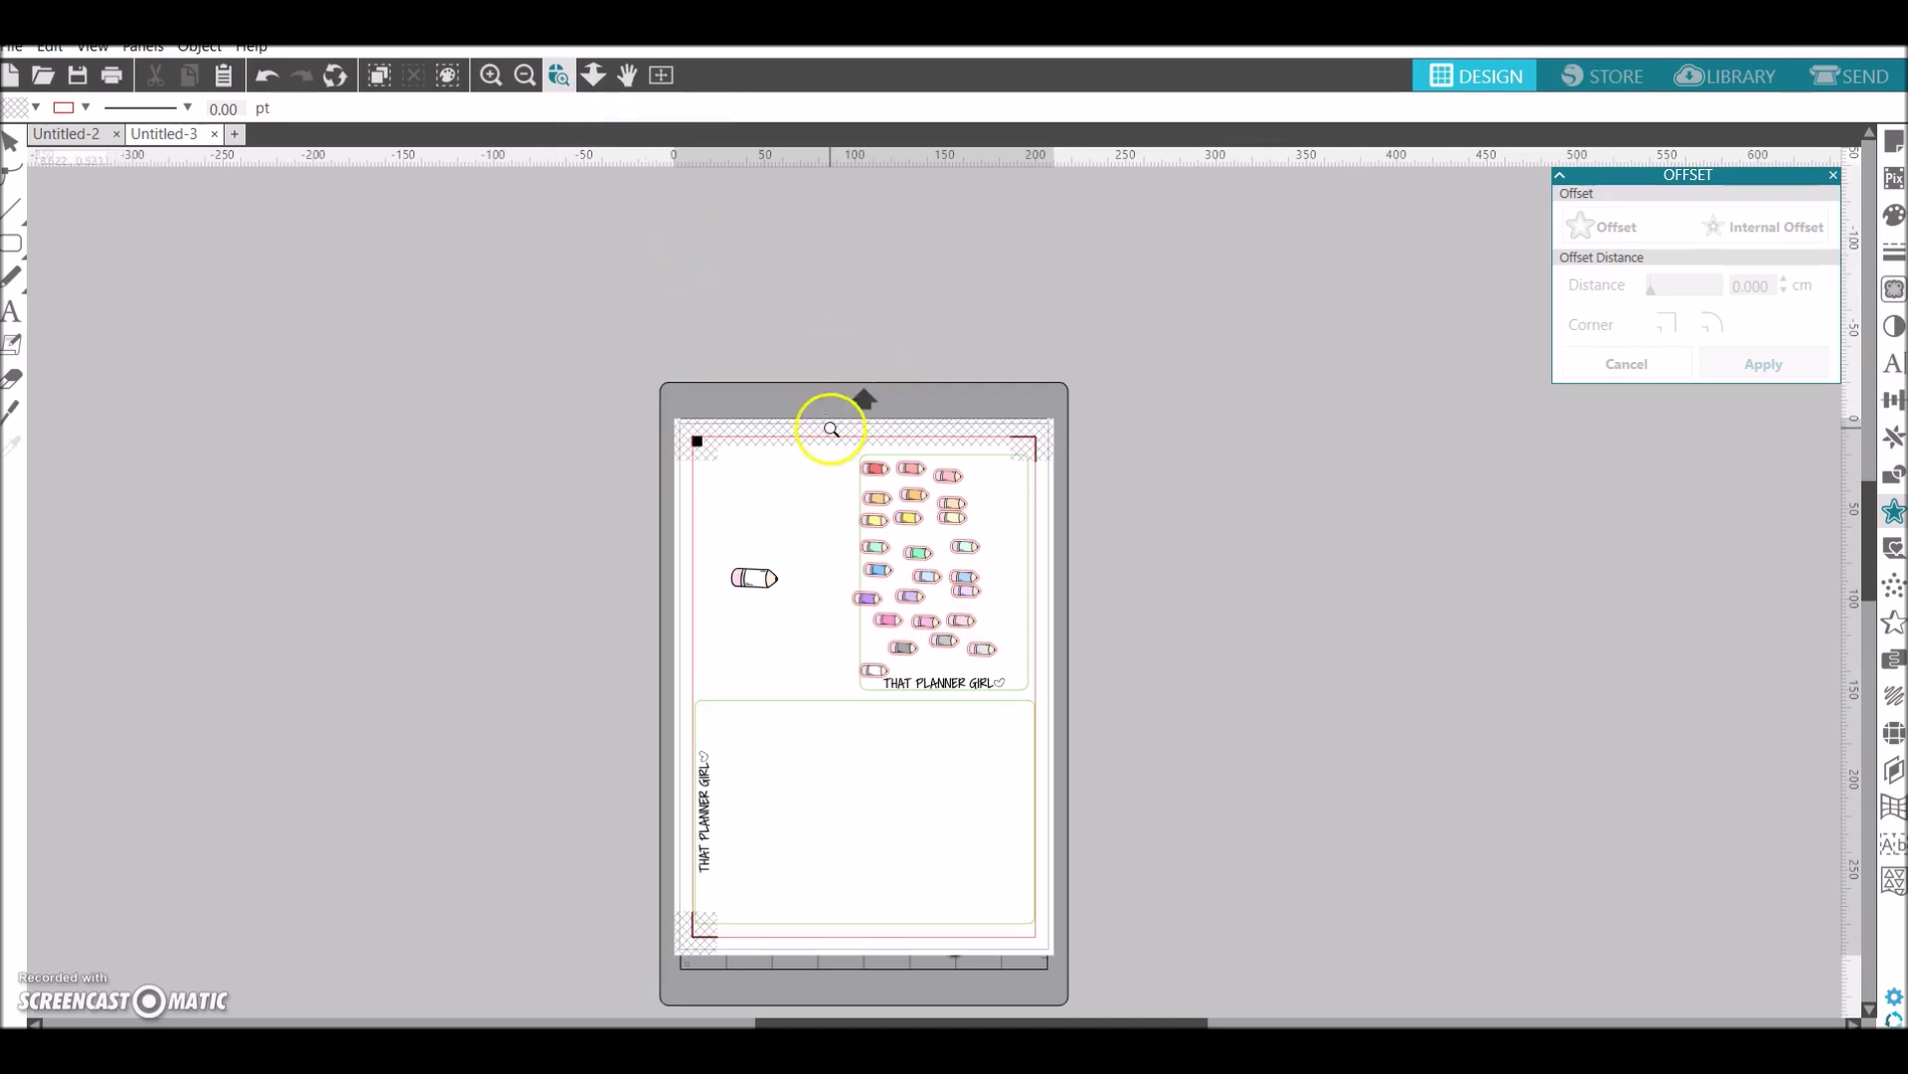
pyautogui.moveTo(1025, 699); pyautogui.dragTo(1040, 699)
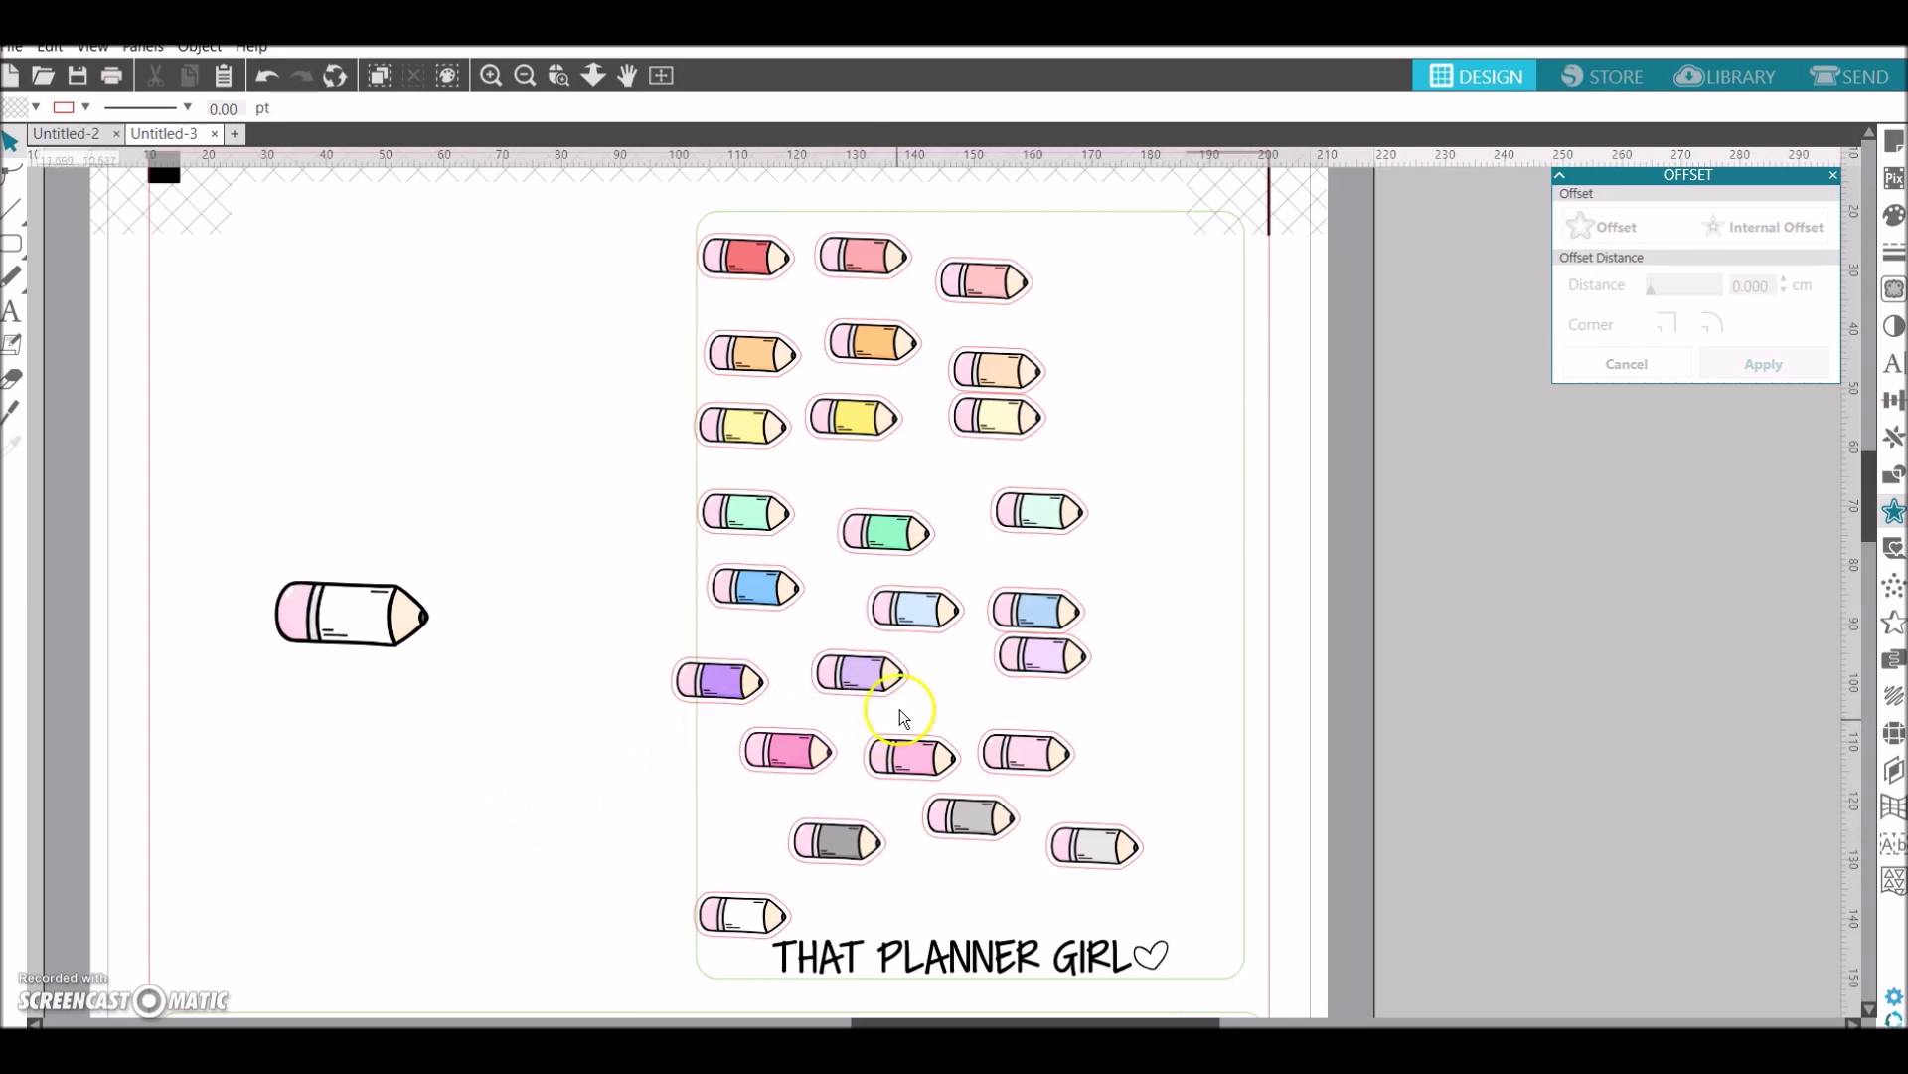
pyautogui.click(760, 257)
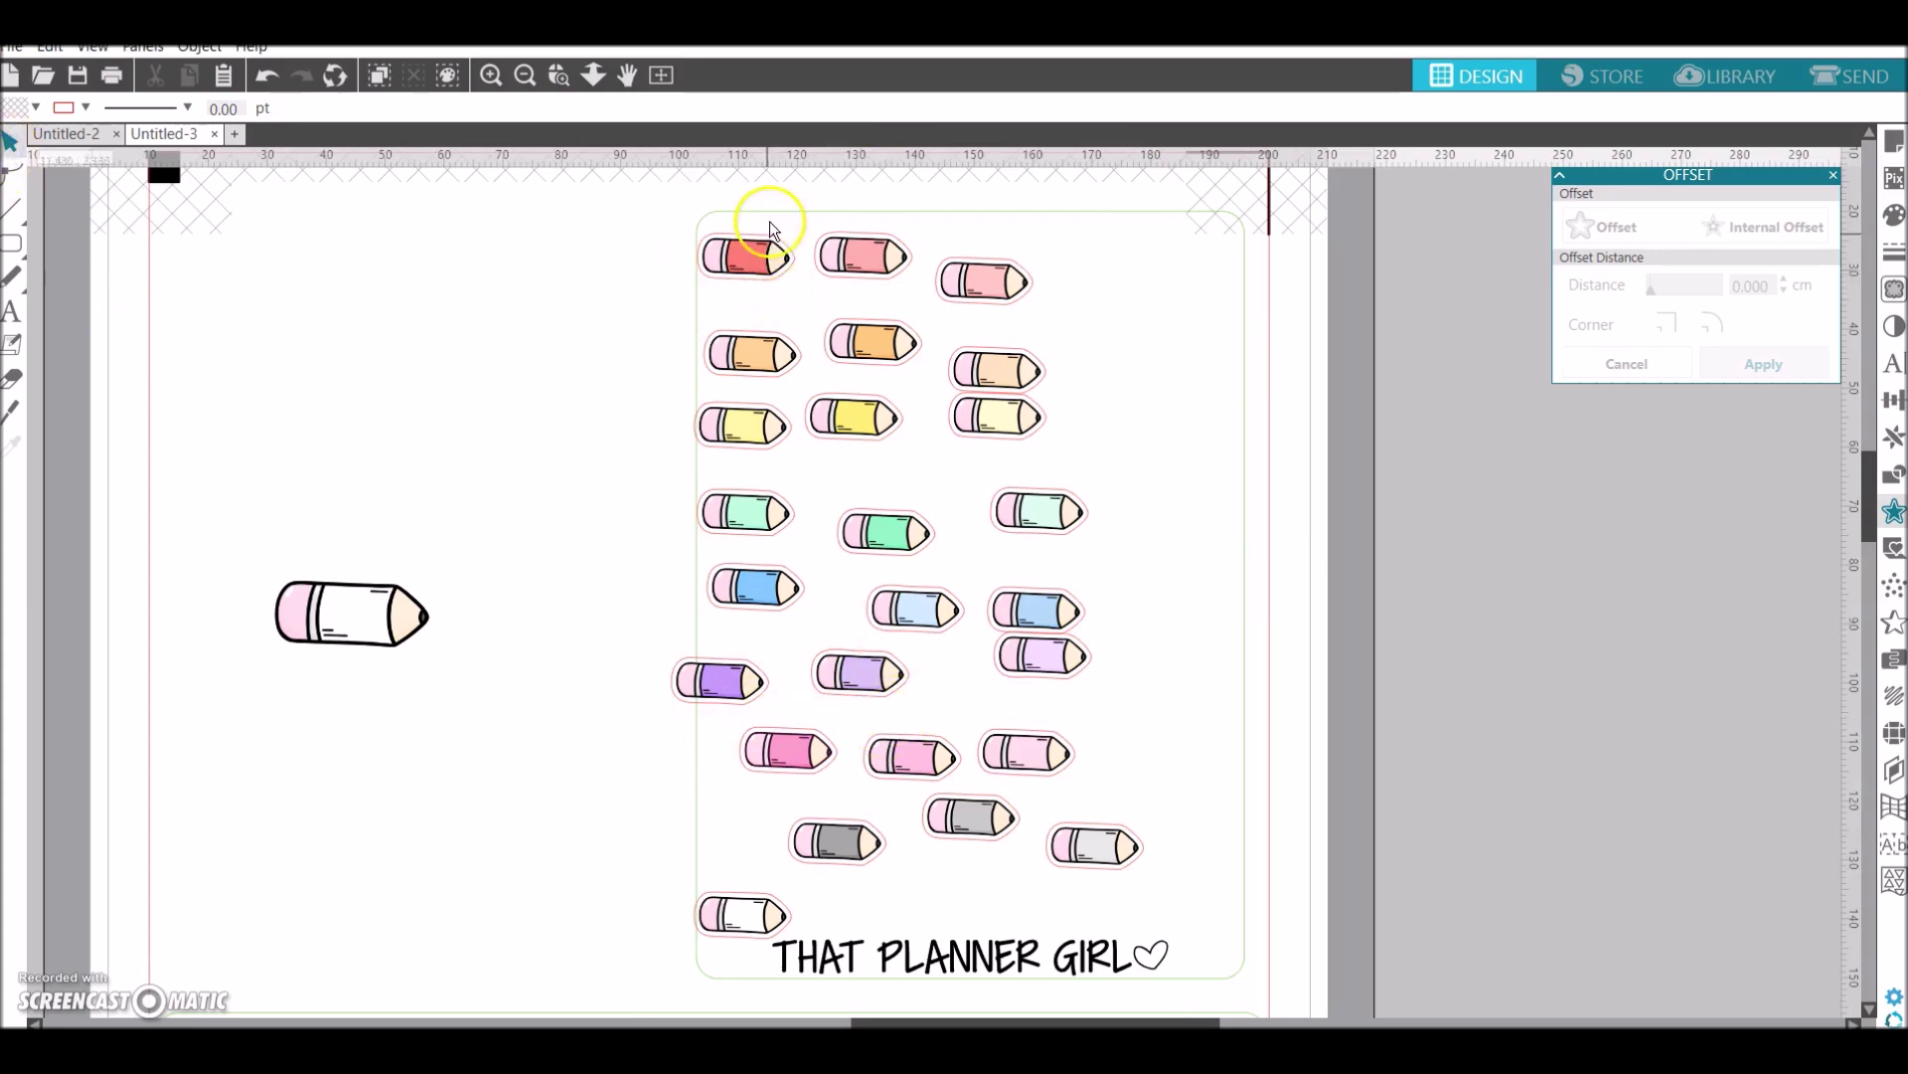
pyautogui.click(10, 144)
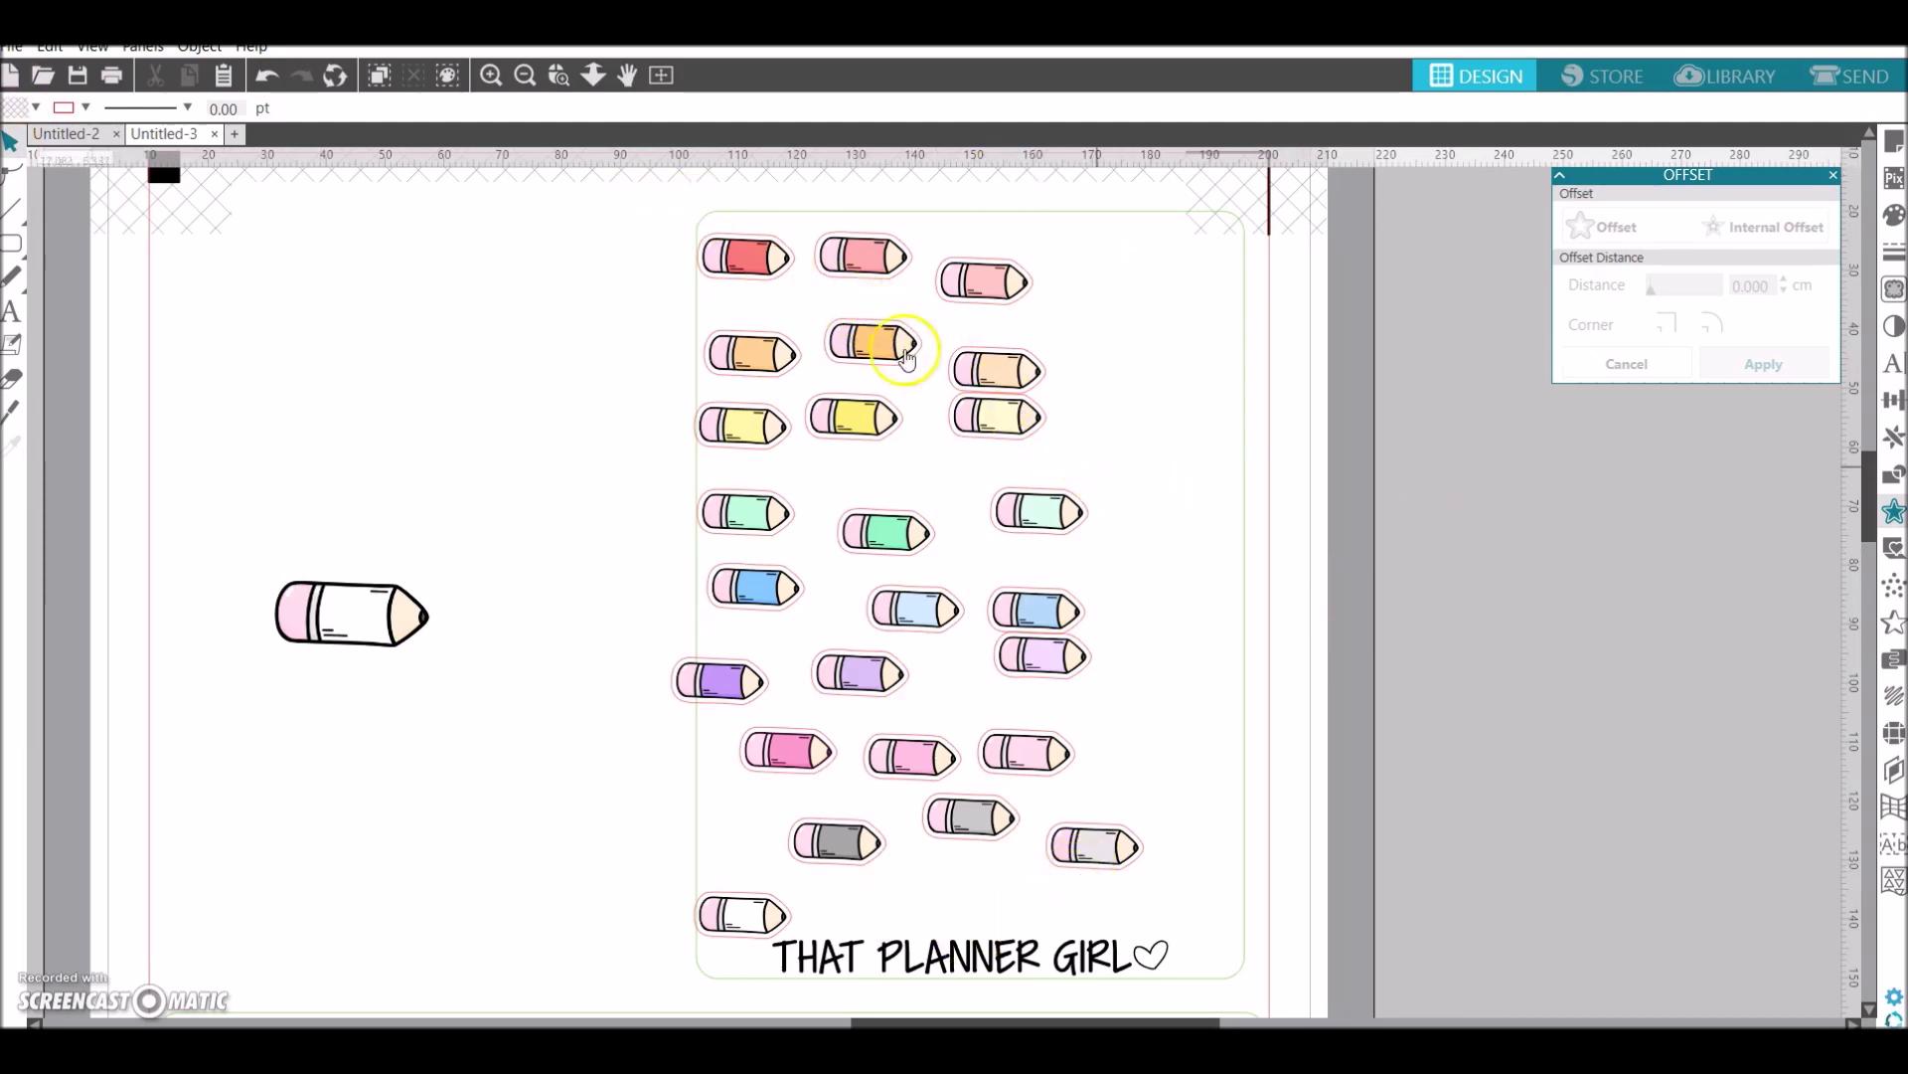
pyautogui.click(748, 256)
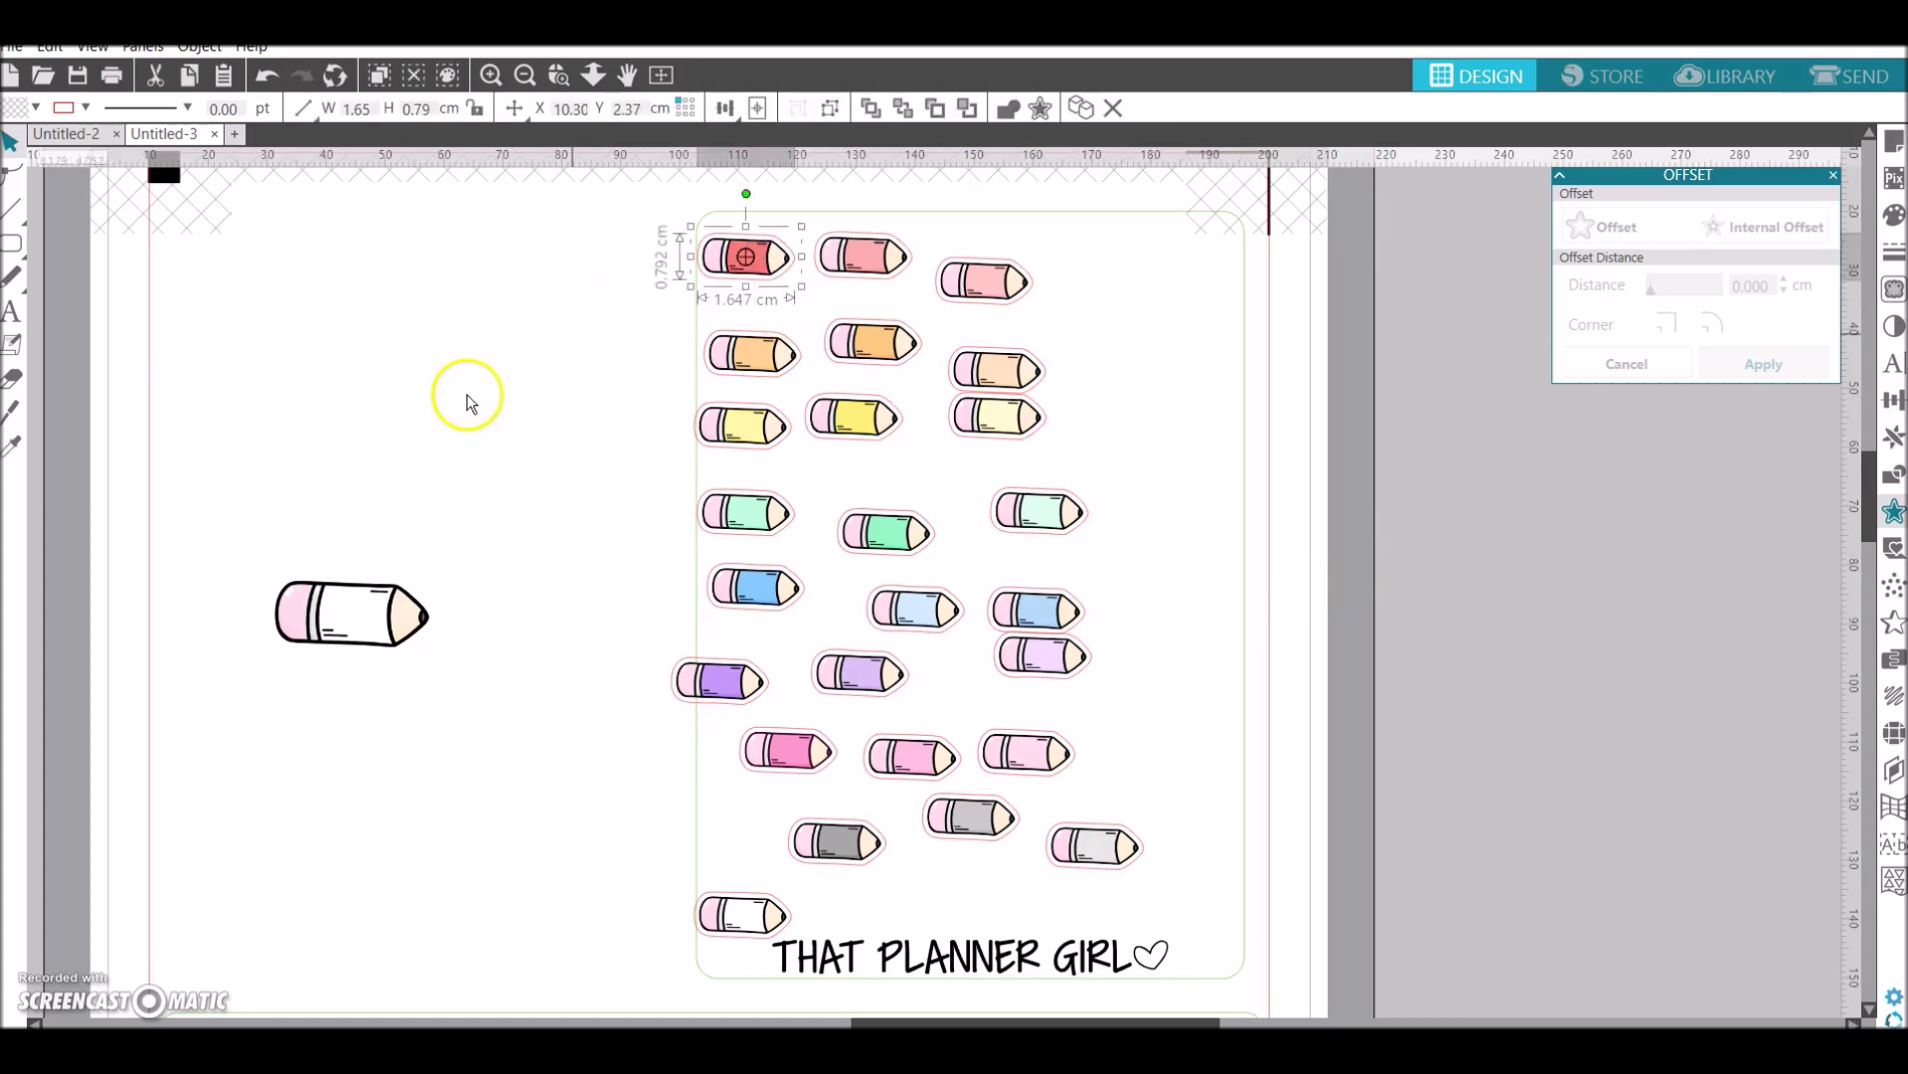
pyautogui.press('i')
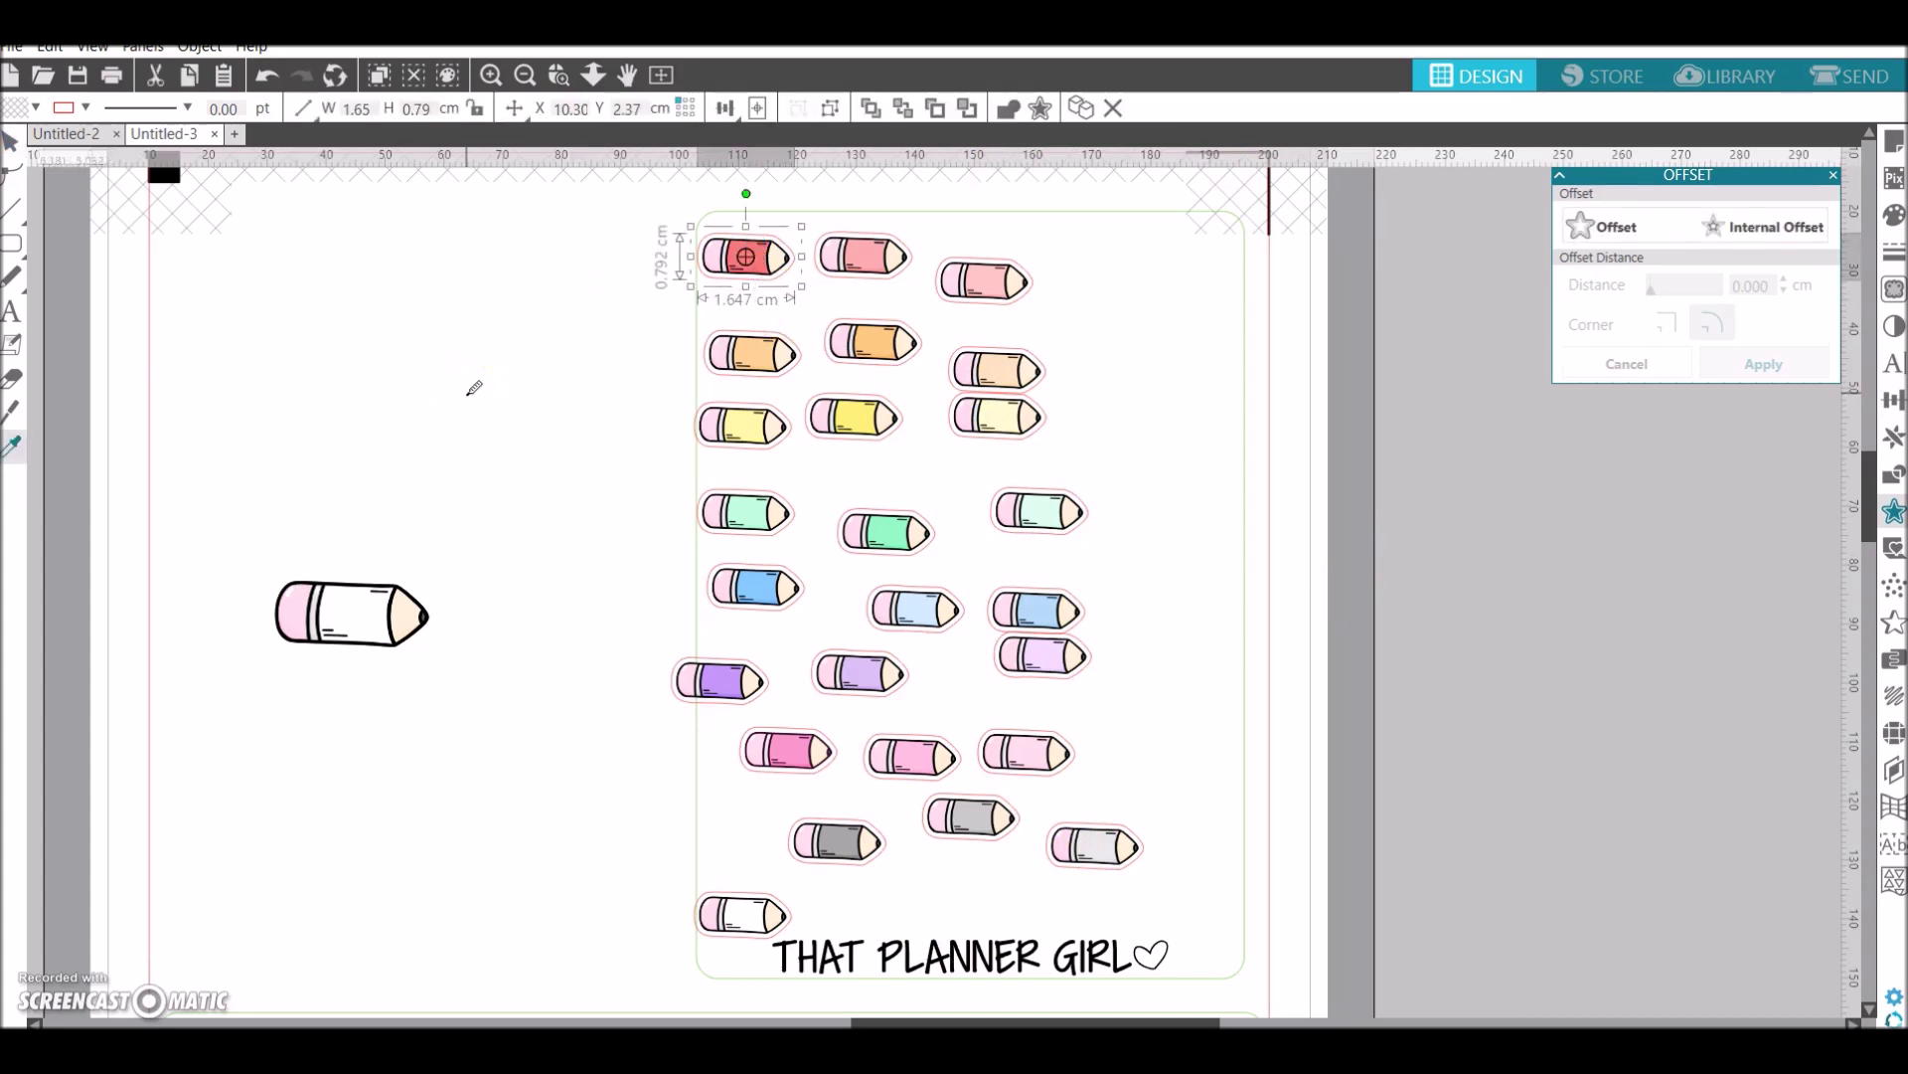
pyautogui.hotkey('ctrl', 'd')
pyautogui.hotkey('ctrl', 'd')
pyautogui.hotkey('ctrl', 'd')
pyautogui.hotkey('ctrl', 'd')
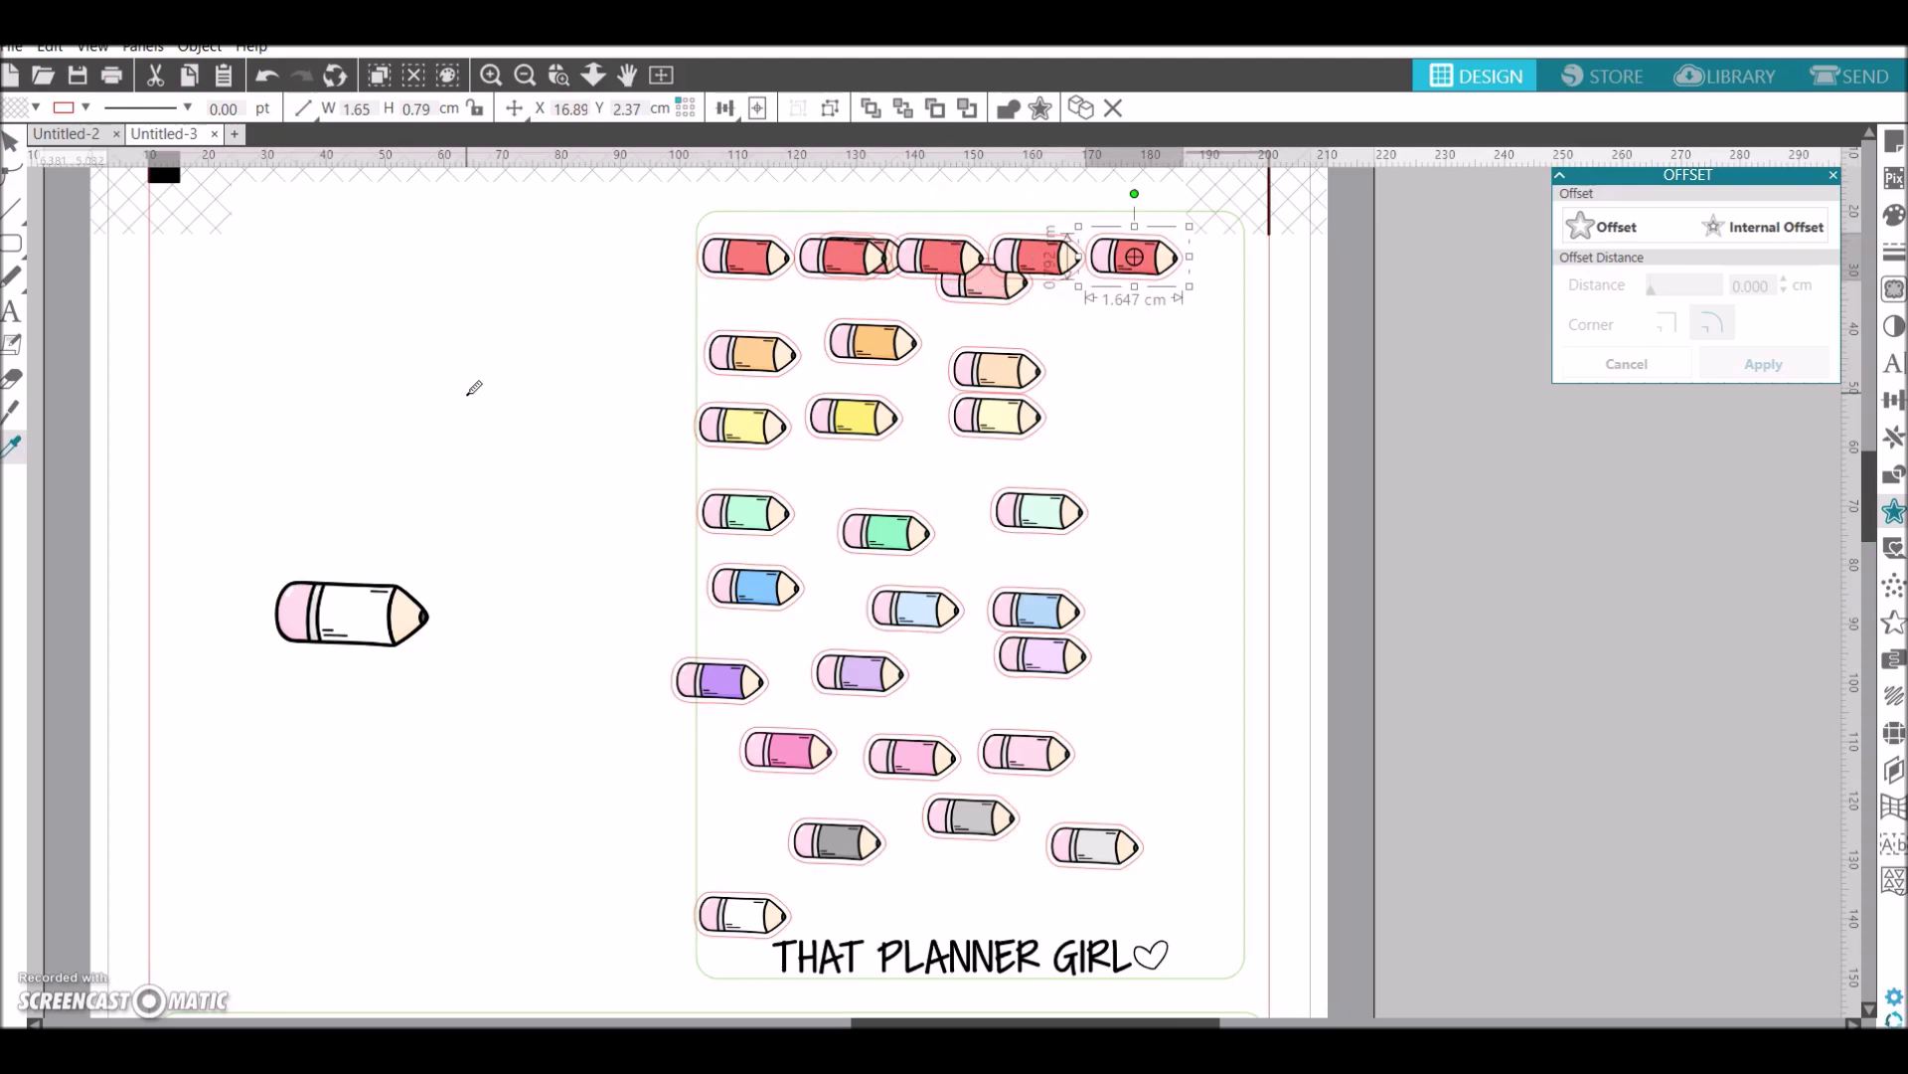
pyautogui.press('v')
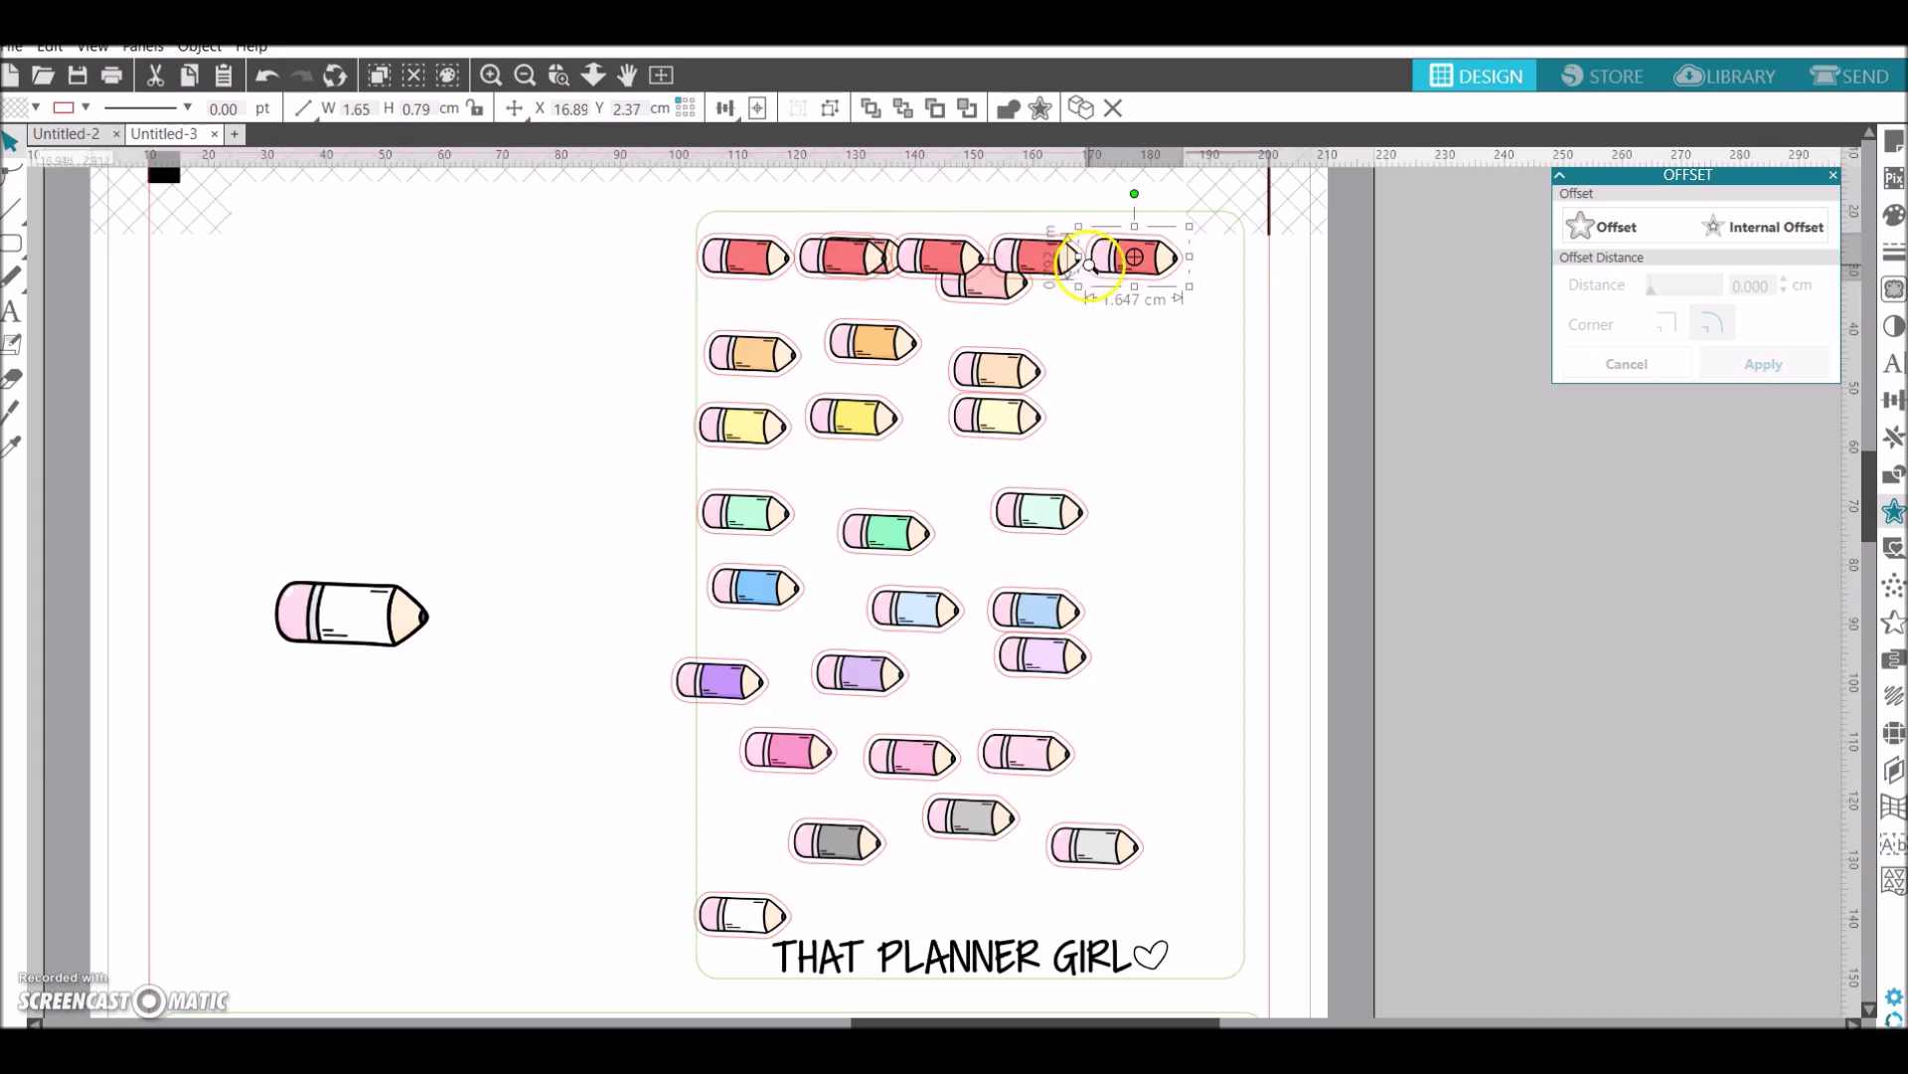
# Examine the gap between the cut outlines of the last two duplicated red pencils up close
pyautogui.press('z')
pyautogui.click(1059, 294)
pyautogui.click(940, 550)
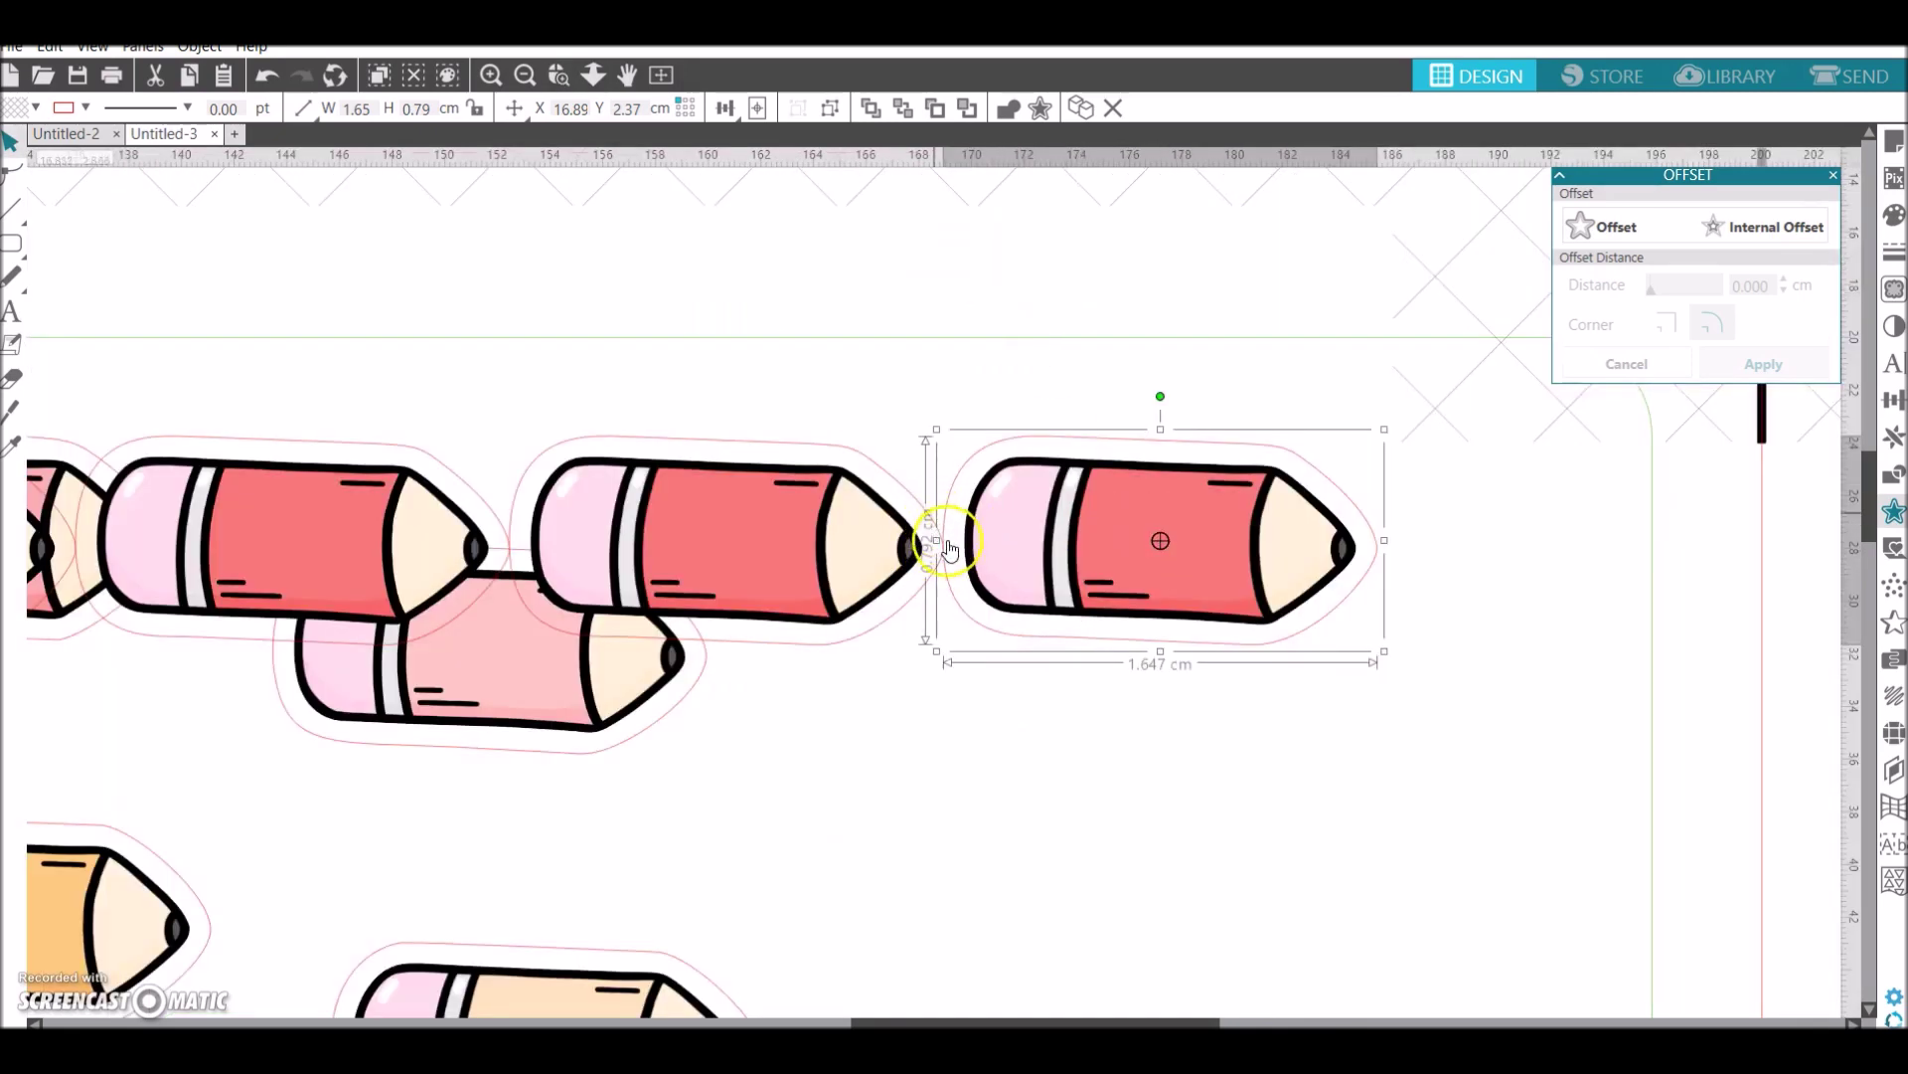
# Delete the four duplicated red pencils from the first row of the smaller rounded box
pyautogui.click(524, 77)
pyautogui.click(523, 78)
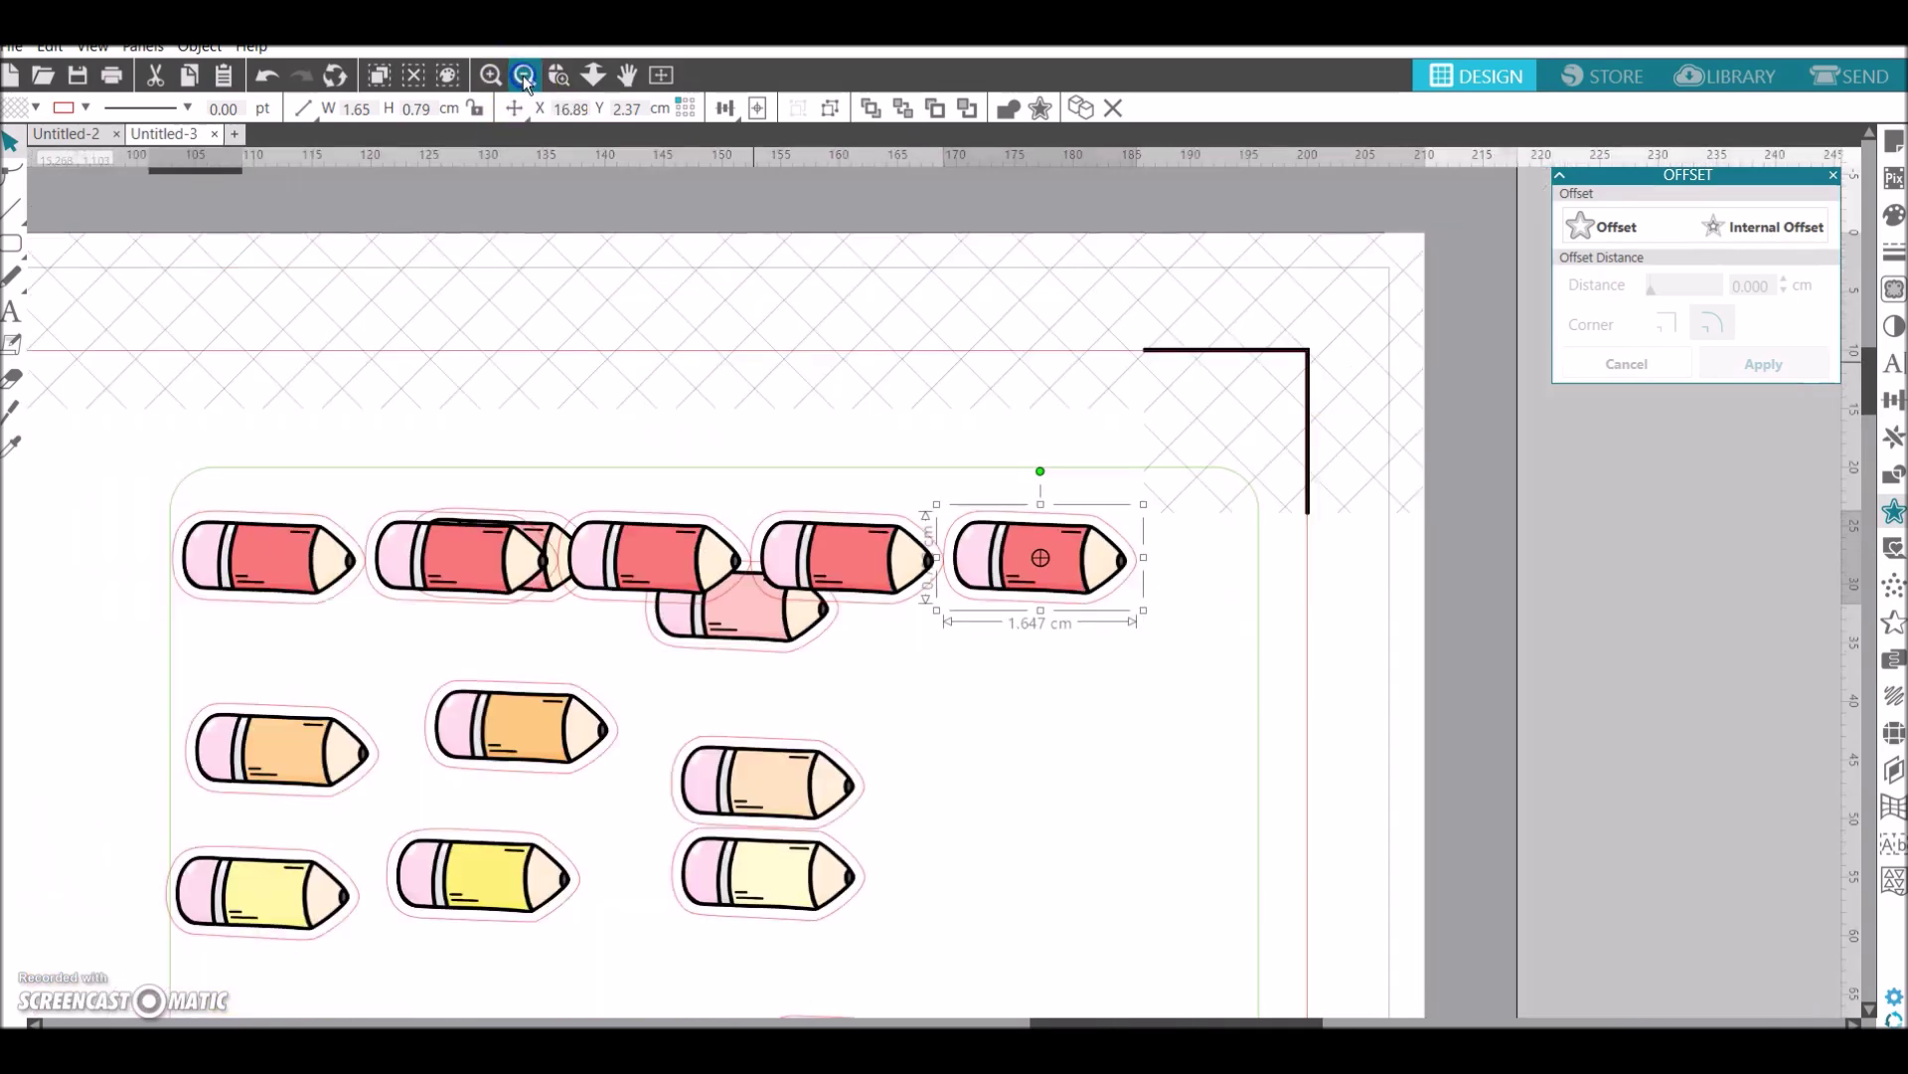
pyautogui.click(524, 77)
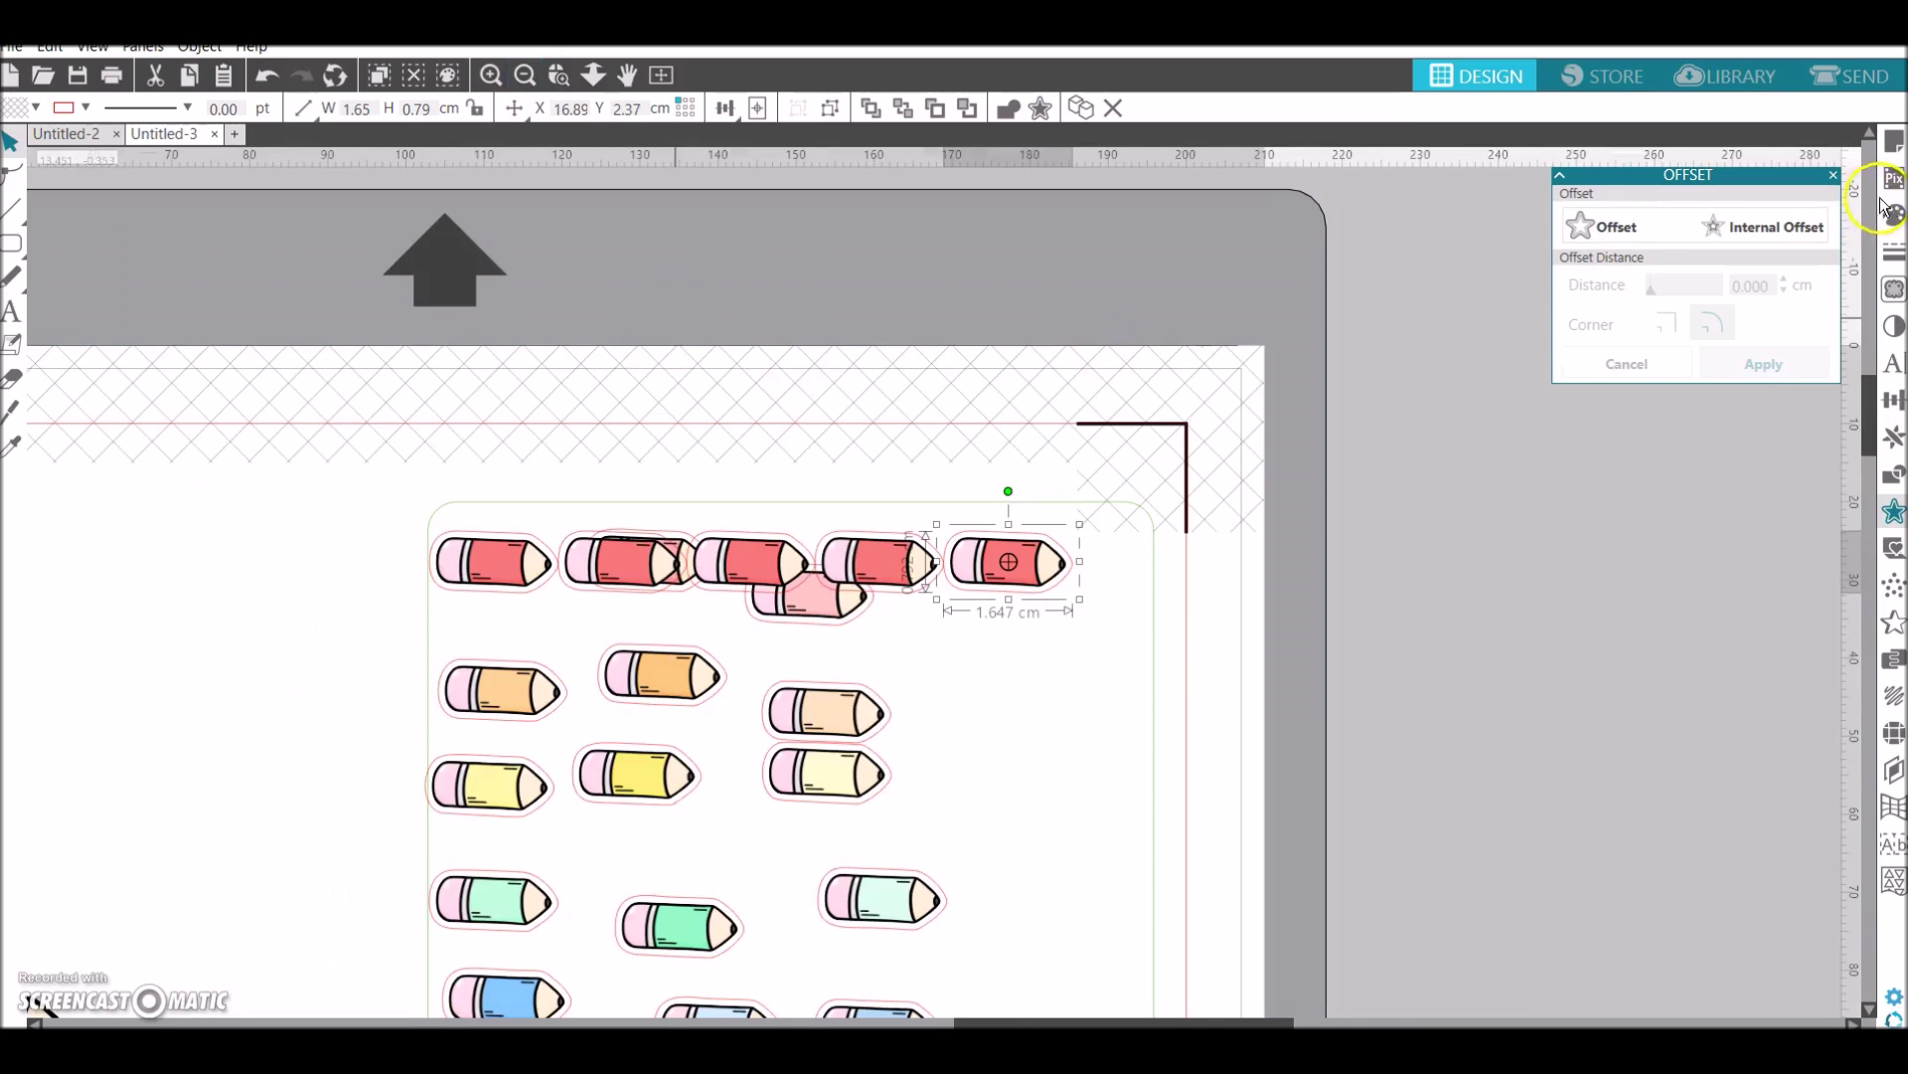
pyautogui.moveTo(1871, 395); pyautogui.dragTo(1871, 453)
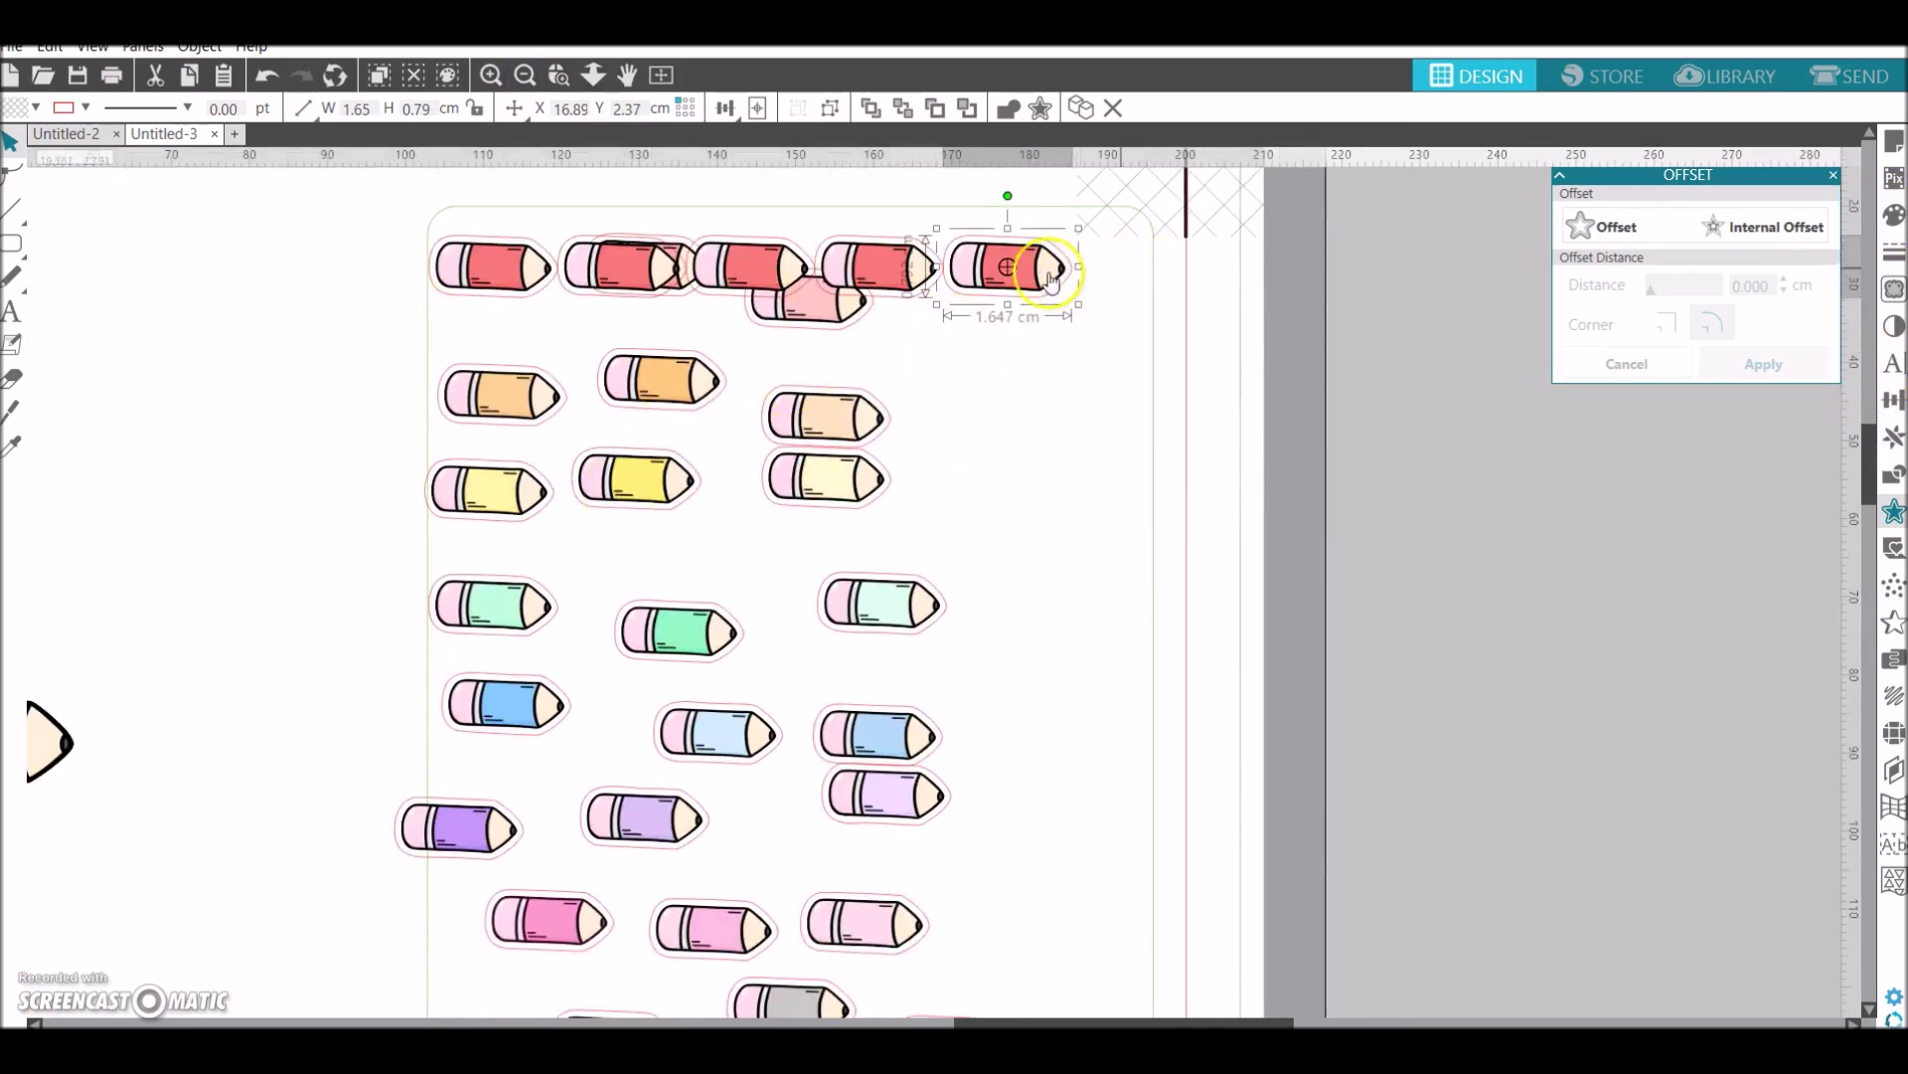
pyautogui.click(867, 266)
pyautogui.keyDown('shift'); pyautogui.click(751, 274); pyautogui.keyUp('shift')
pyautogui.keyDown('shift'); pyautogui.click(625, 262); pyautogui.keyUp('shift')
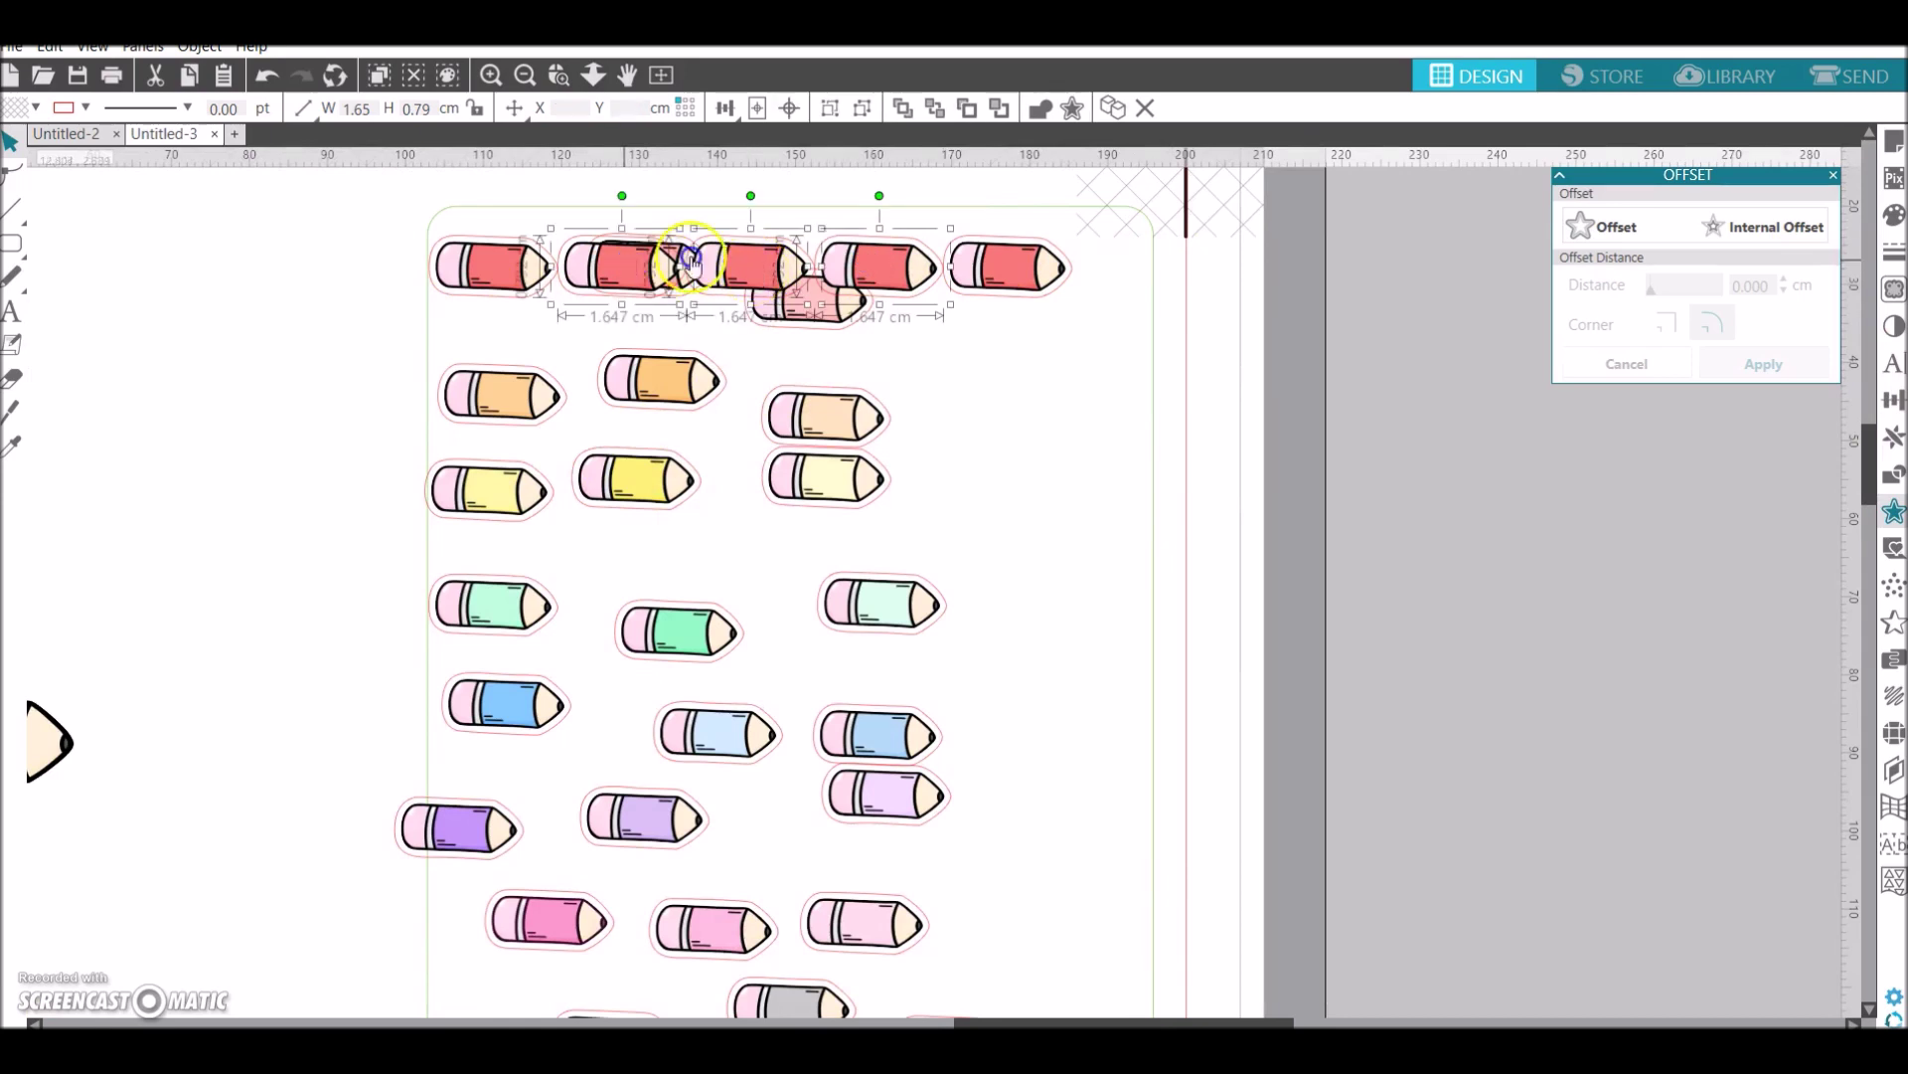
pyautogui.keyDown('shift'); pyautogui.click(1014, 271); pyautogui.keyUp('shift')
pyautogui.press('Delete')
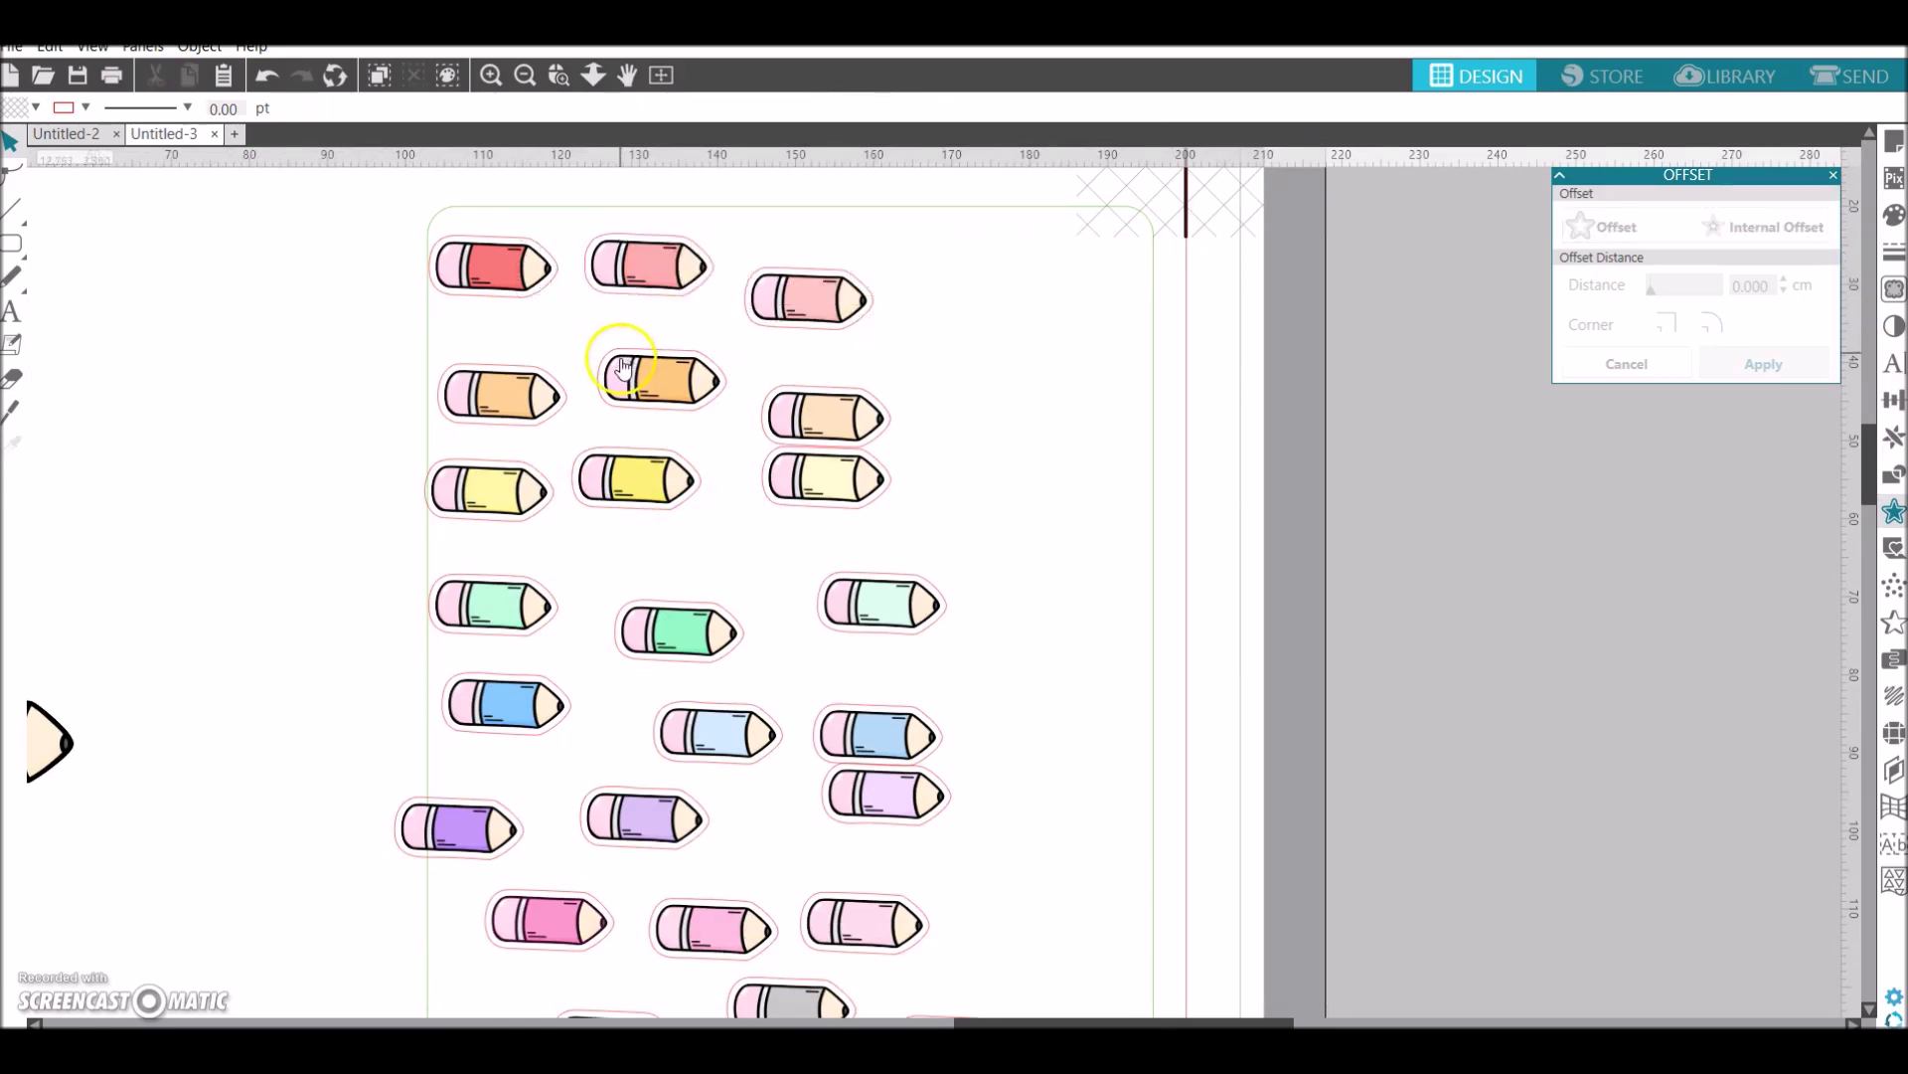
# Reposition the red pencil inside the smaller box's upper corner and shift the medium red pencil along the row to make room
pyautogui.scroll(-1, 497, 282)
pyautogui.moveTo(498, 284); pyautogui.dragTo(507, 266)
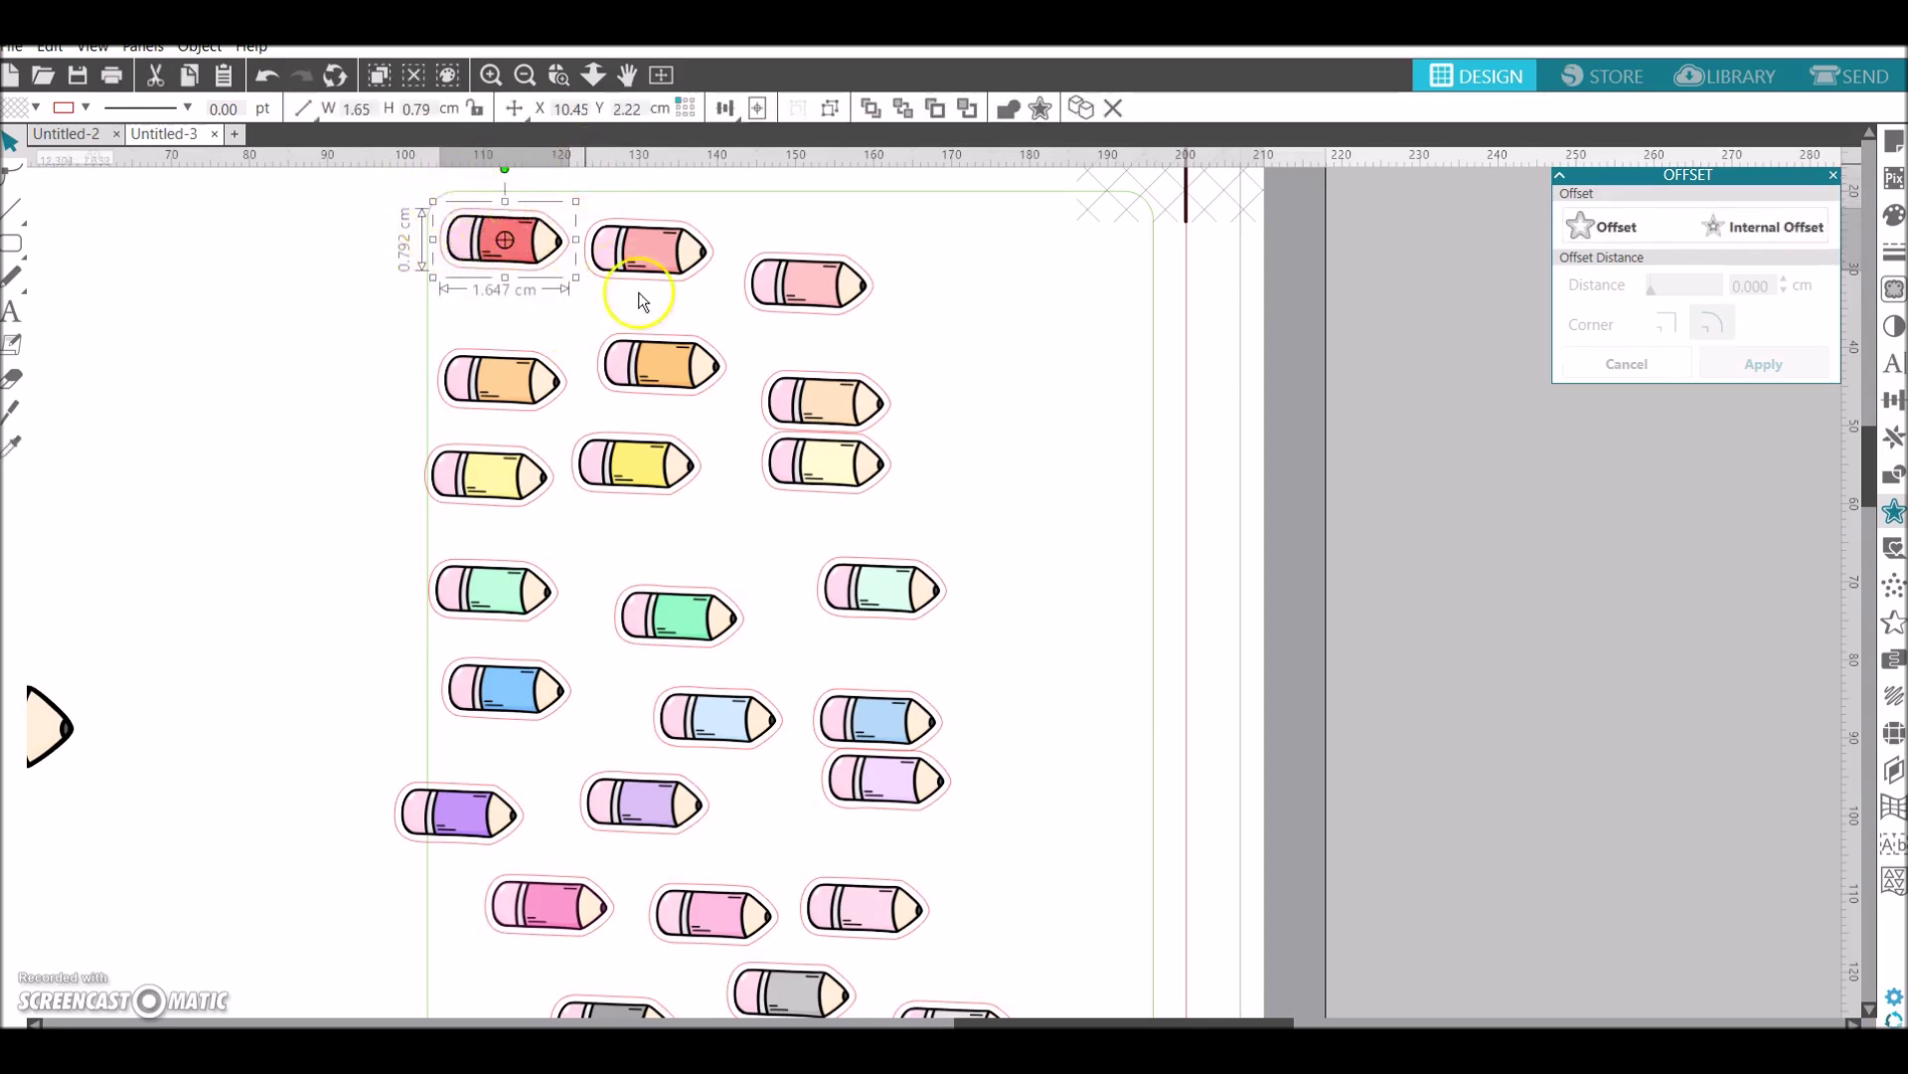
pyautogui.click(646, 248)
pyautogui.moveTo(646, 248); pyautogui.dragTo(759, 255)
pyautogui.click(610, 243)
# Duplicate the red and medium red pencils once each along the first row and place the lightest red pencil at its end
pyautogui.click(505, 240)
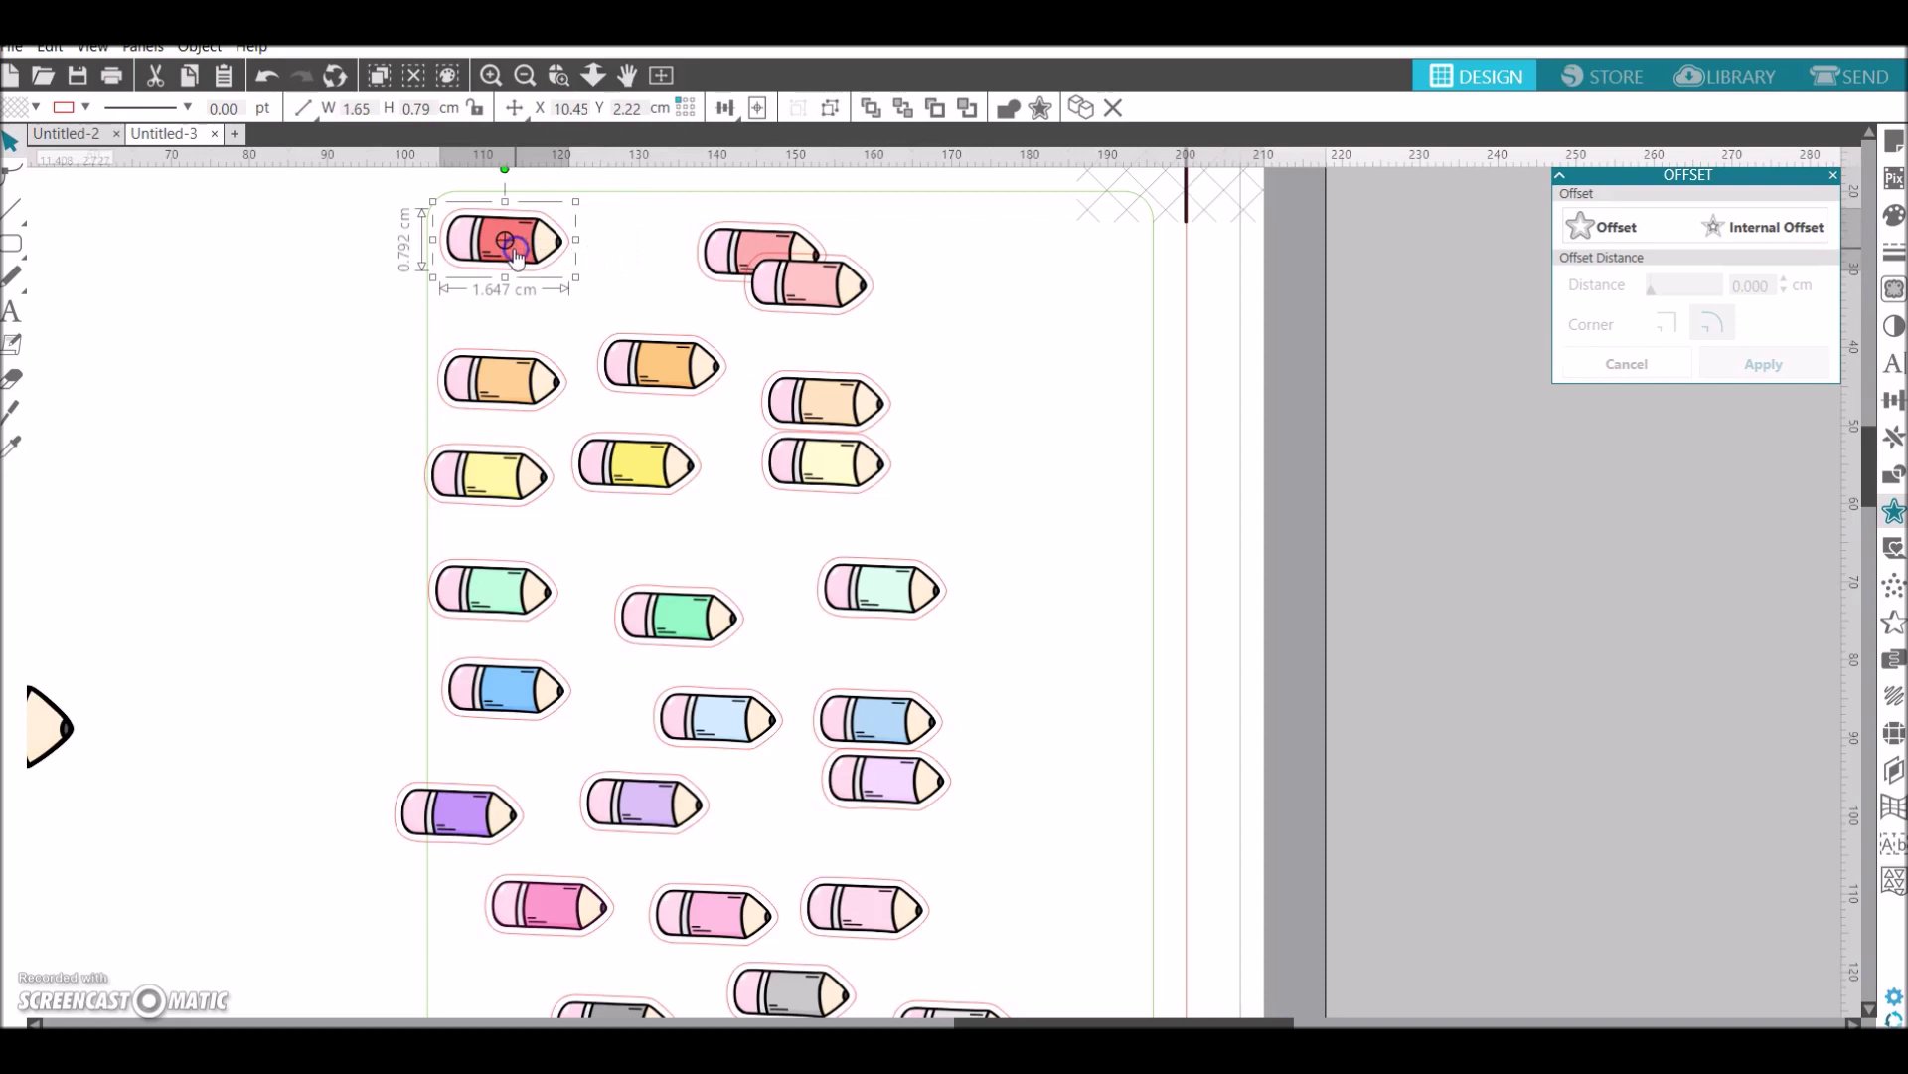
pyautogui.hotkey('ctrl', 'd')
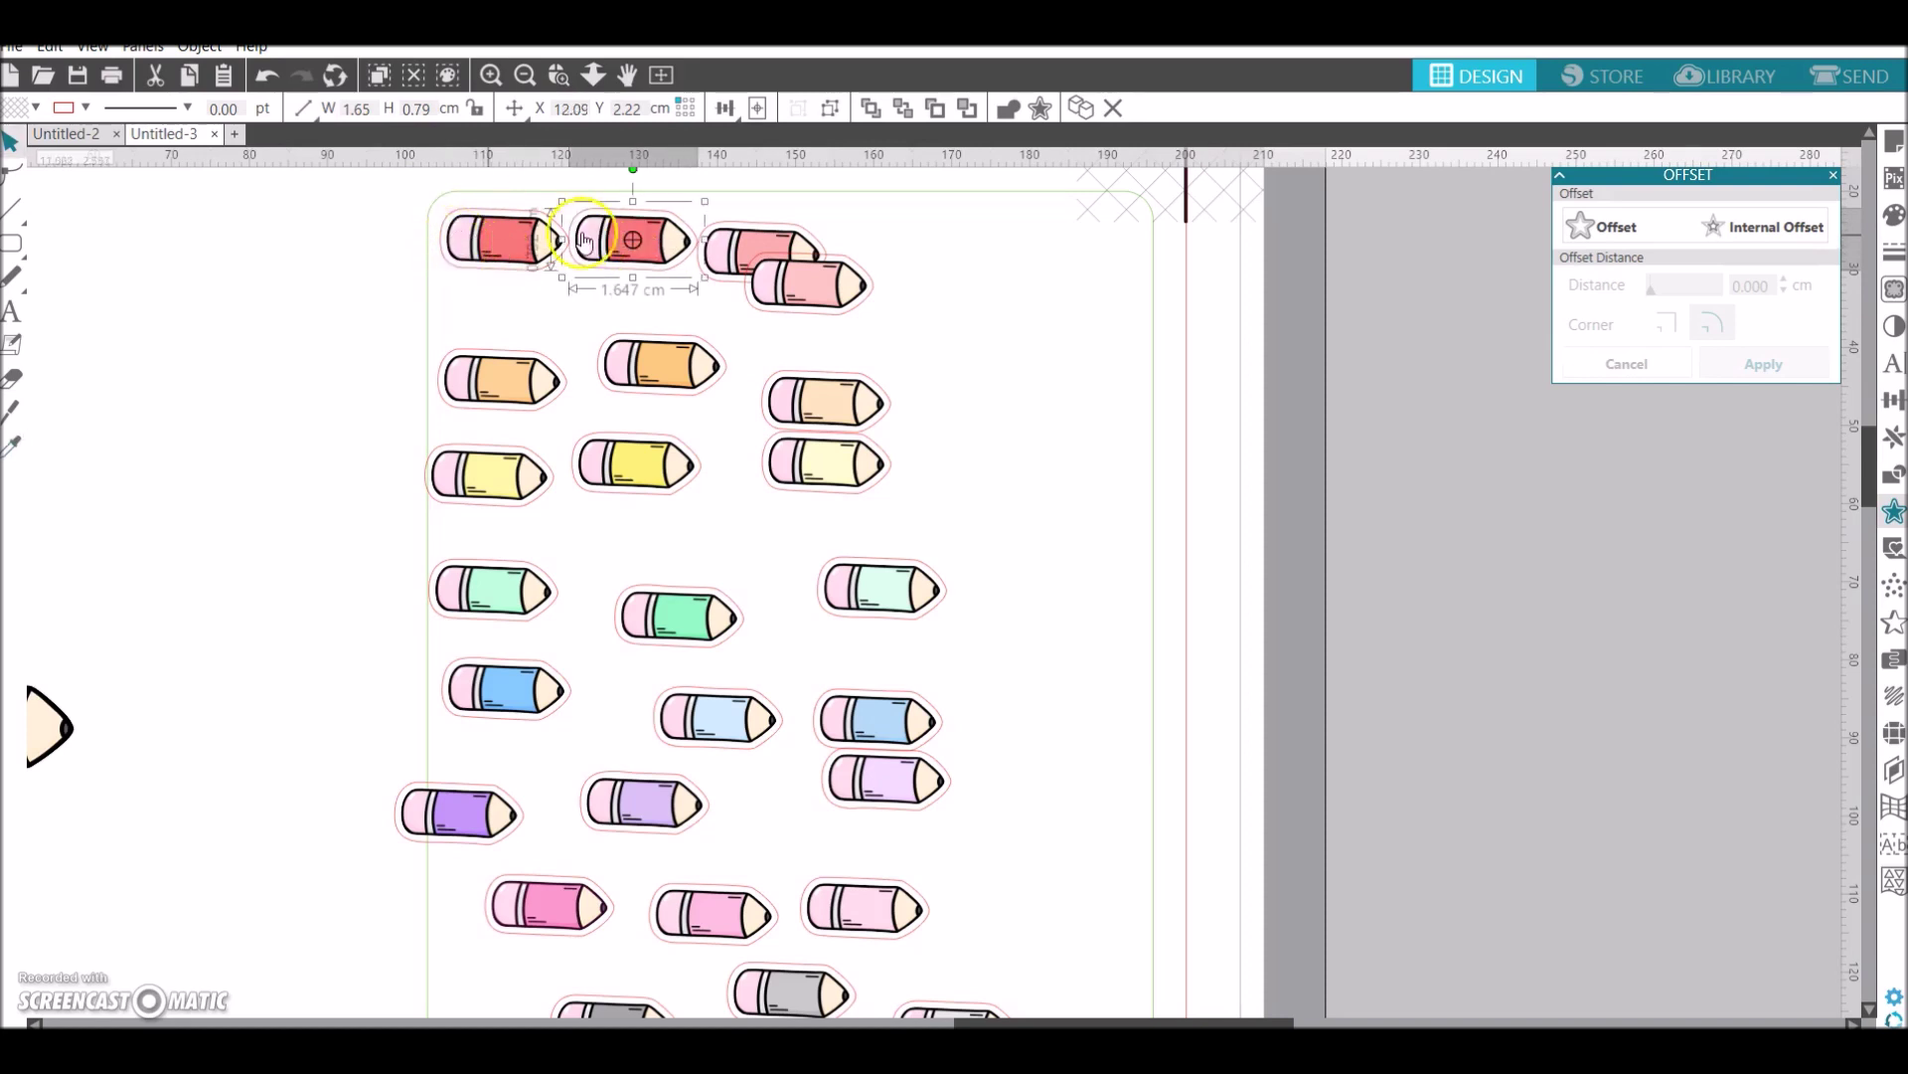
pyautogui.click(745, 241)
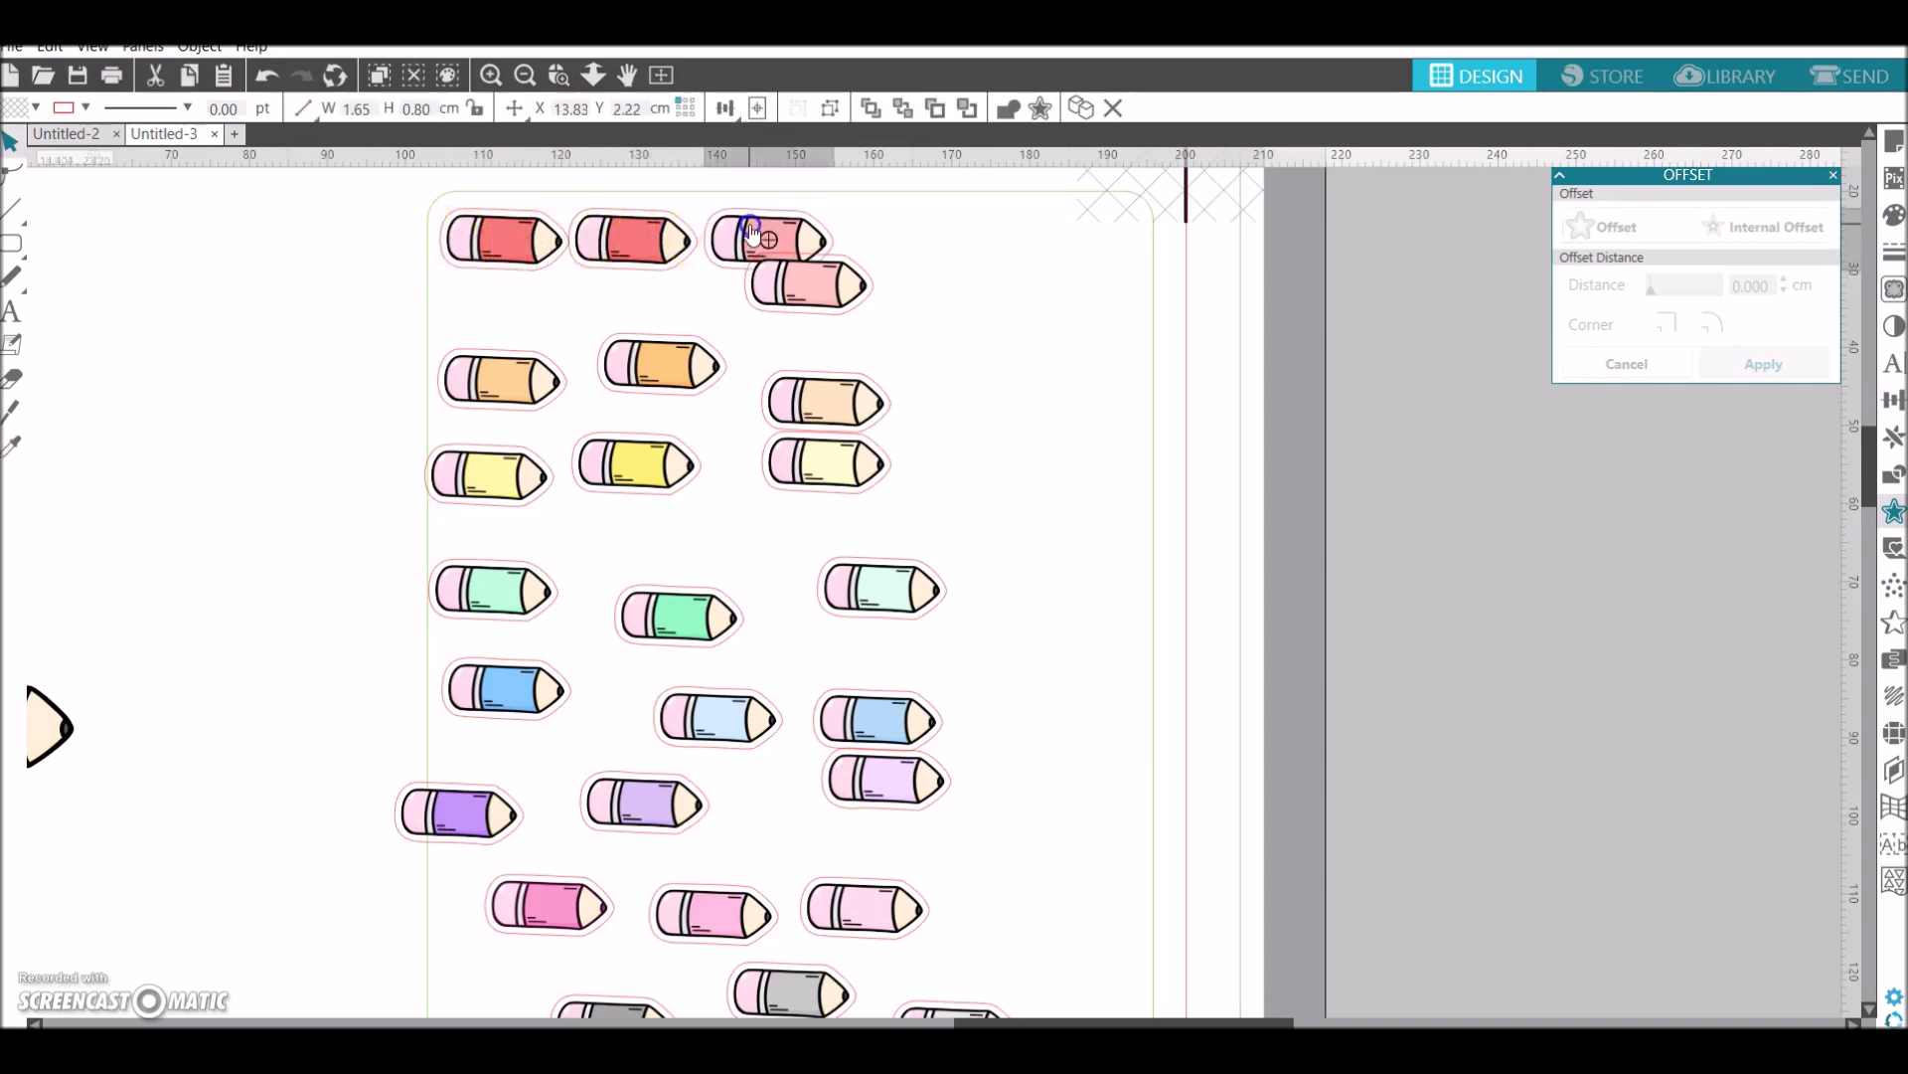
pyautogui.hotkey('ctrl', 'd')
pyautogui.moveTo(790, 283)
pyautogui.mouseDown()
pyautogui.moveTo(1024, 277)
pyautogui.moveTo(1042, 243)
pyautogui.mouseUp()
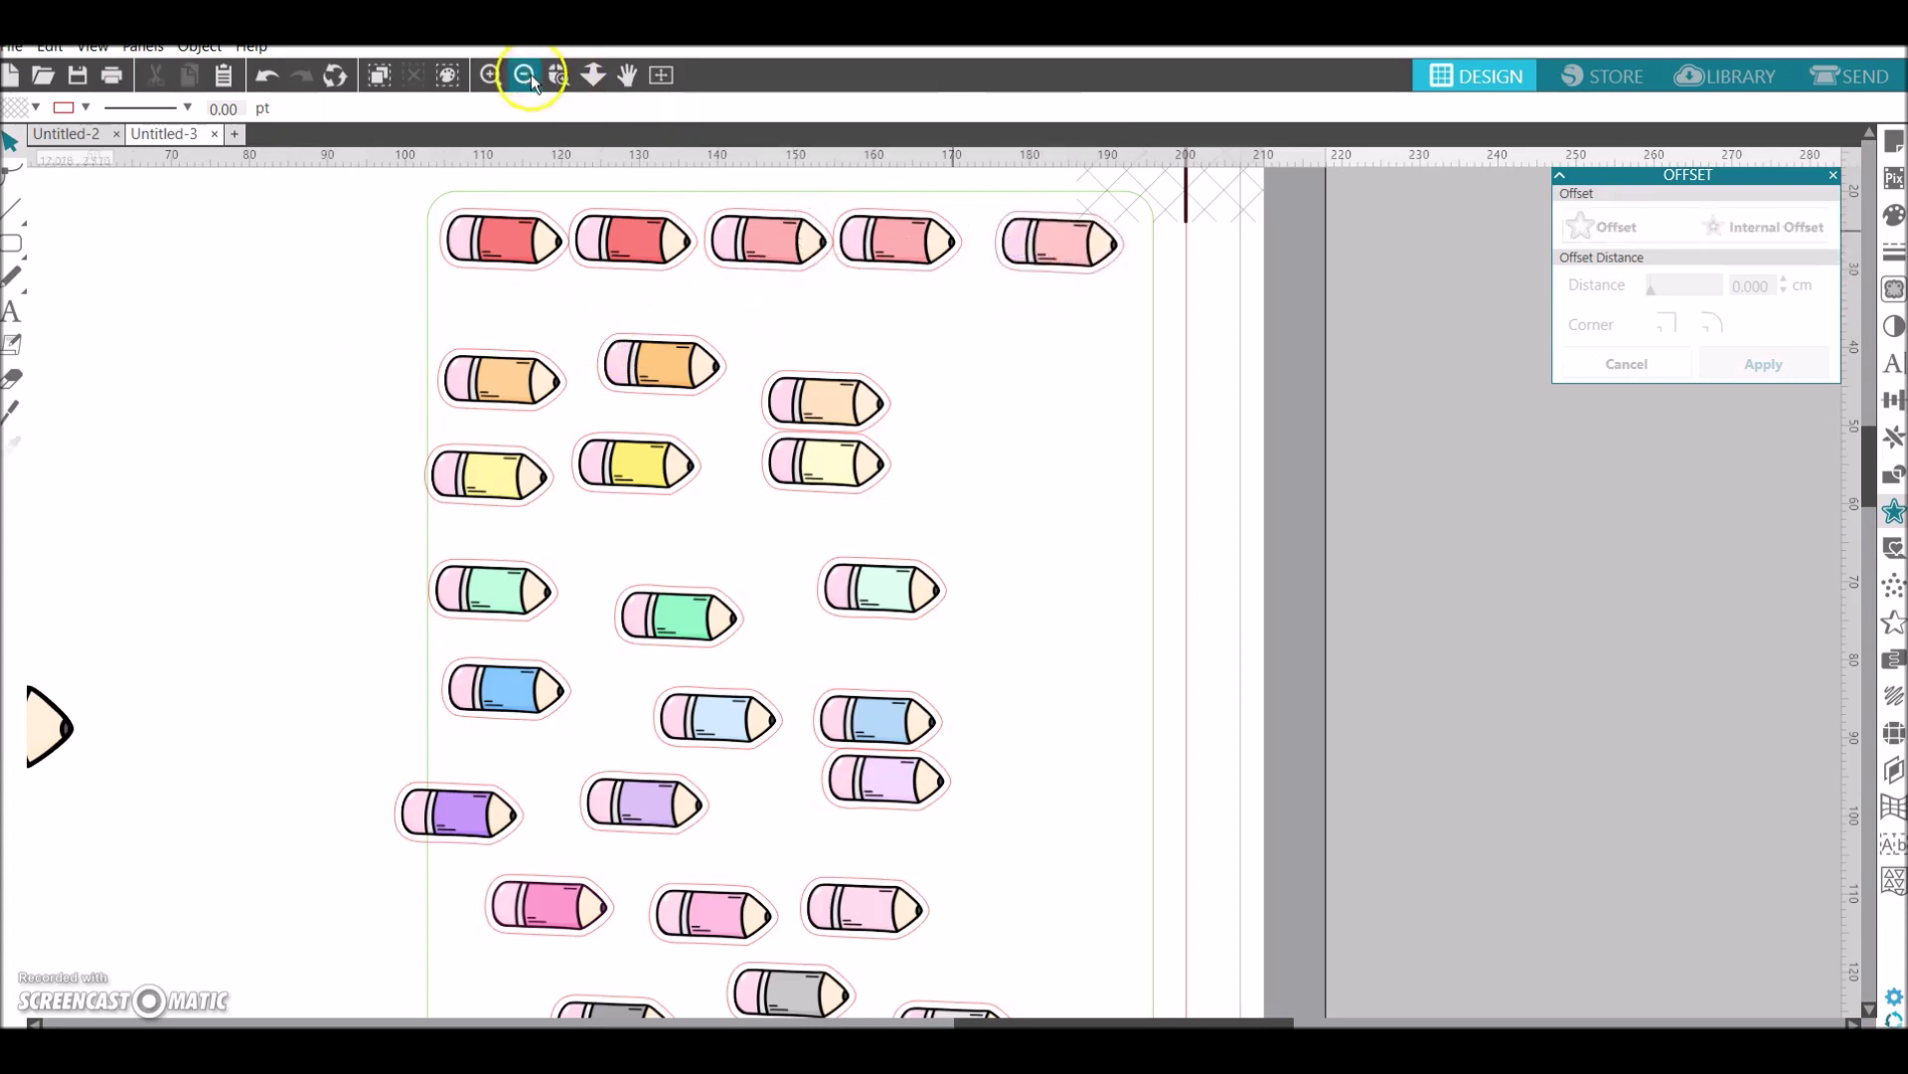
# Right-align the lightest pencil of each colour row and the white pencil with the lightest red pencil
pyautogui.click(524, 78)
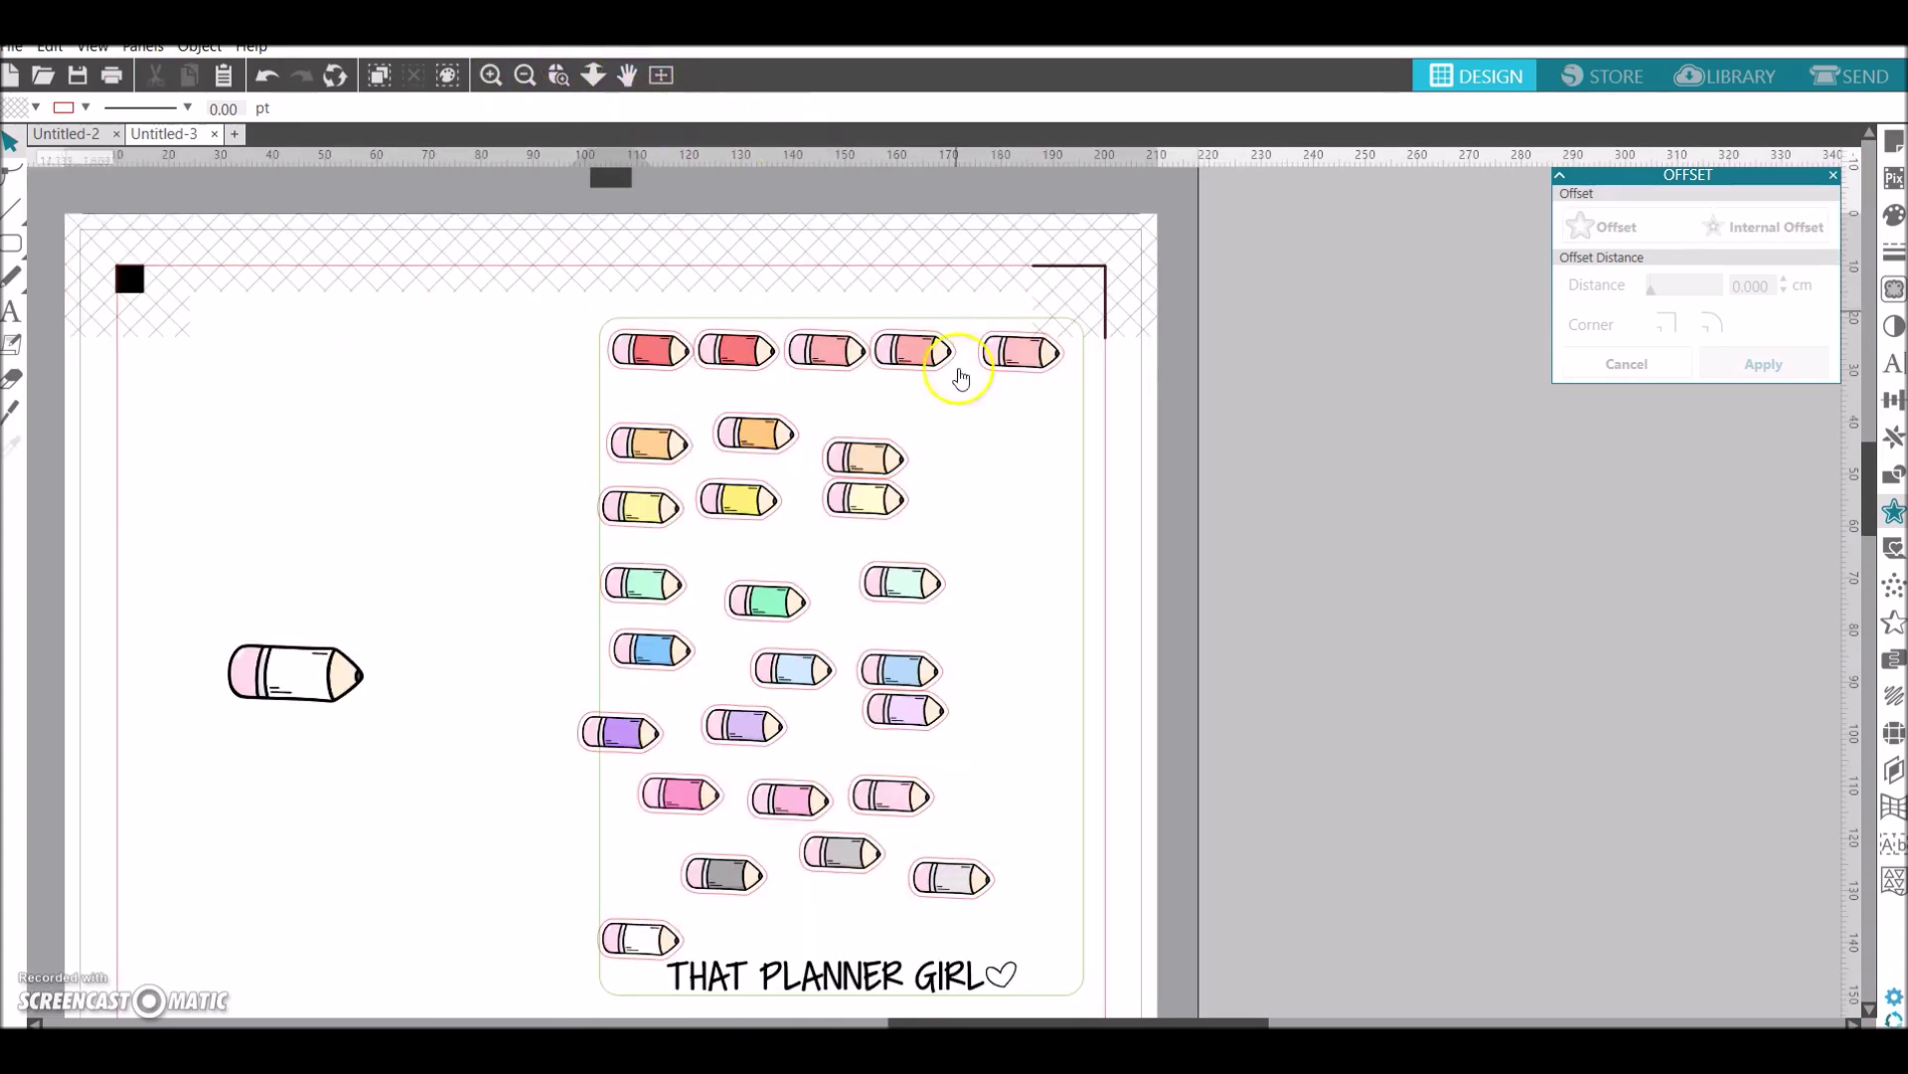
pyautogui.click(1046, 356)
pyautogui.moveTo(993, 445); pyautogui.dragTo(900, 825)
pyautogui.keyDown('shift'); pyautogui.click(960, 897); pyautogui.keyUp('shift')
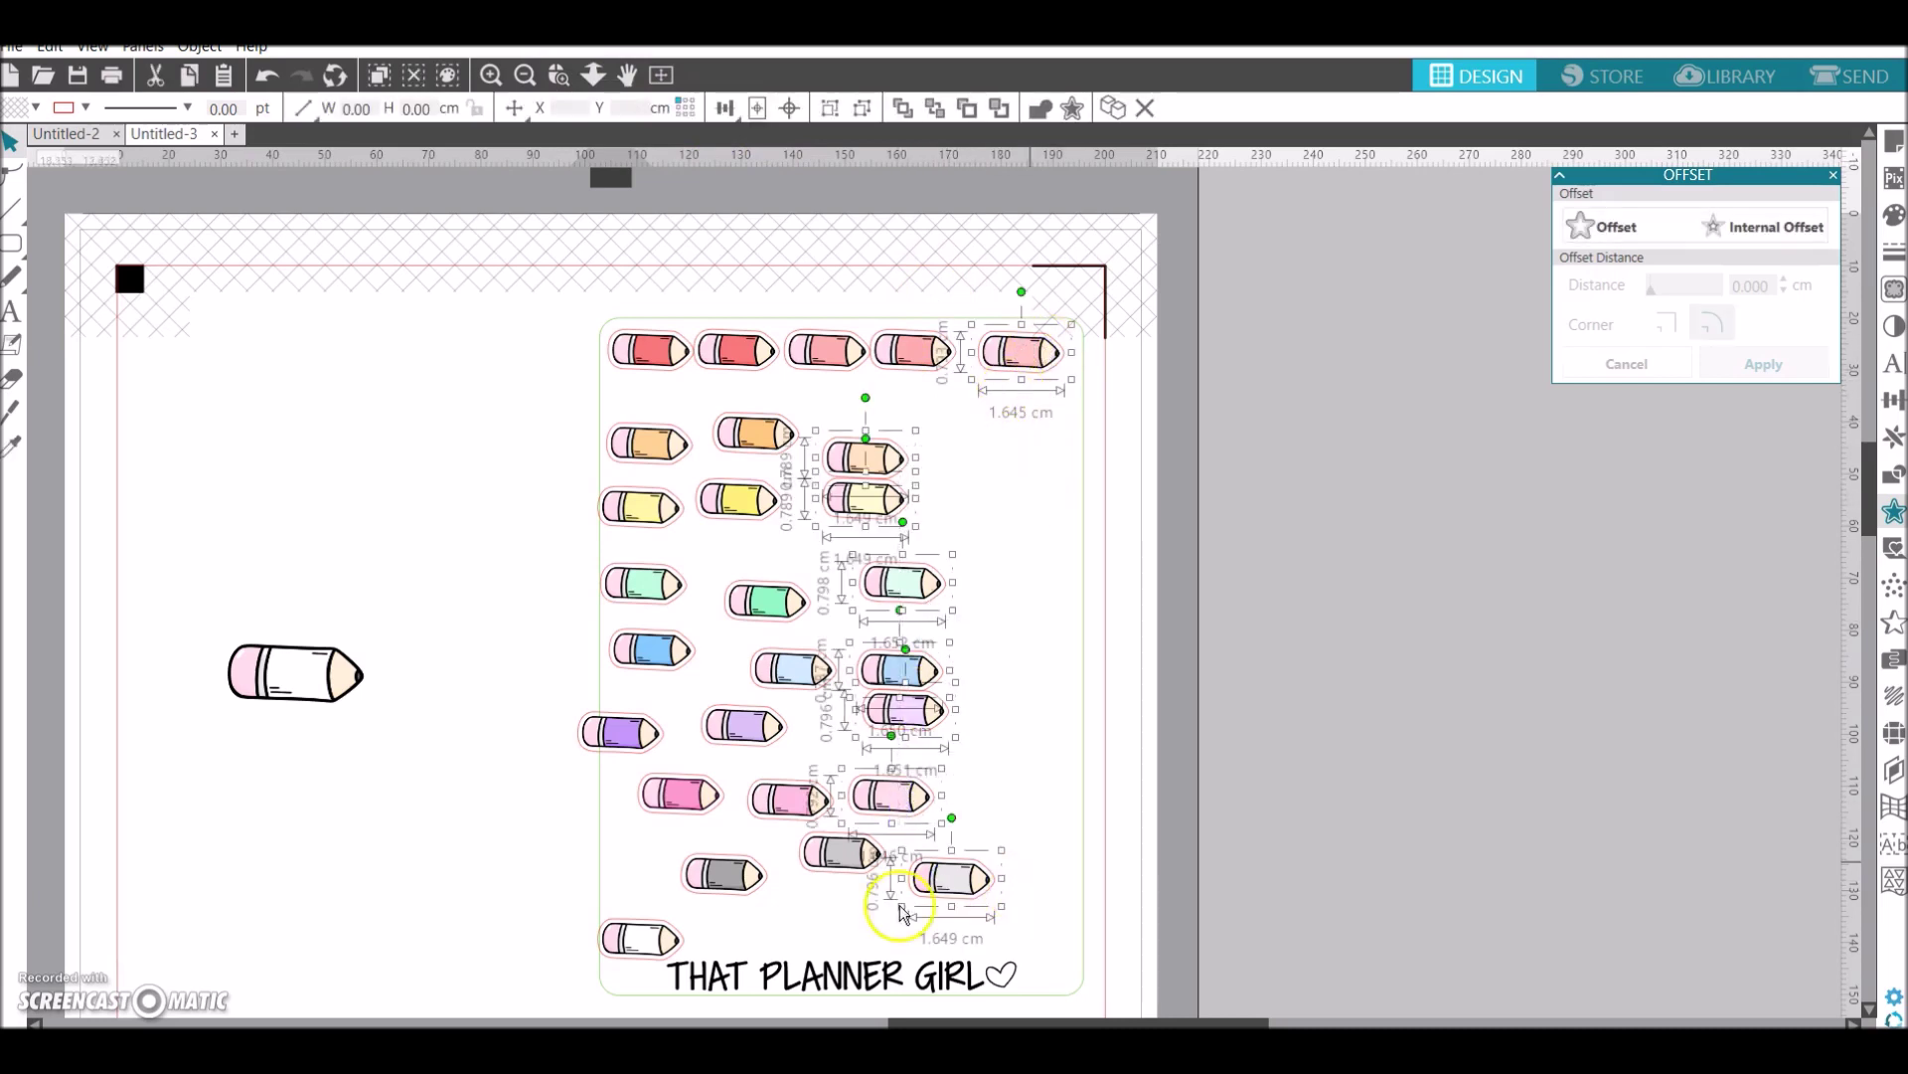
pyautogui.keyDown('shift'); pyautogui.click(634, 934); pyautogui.keyUp('shift')
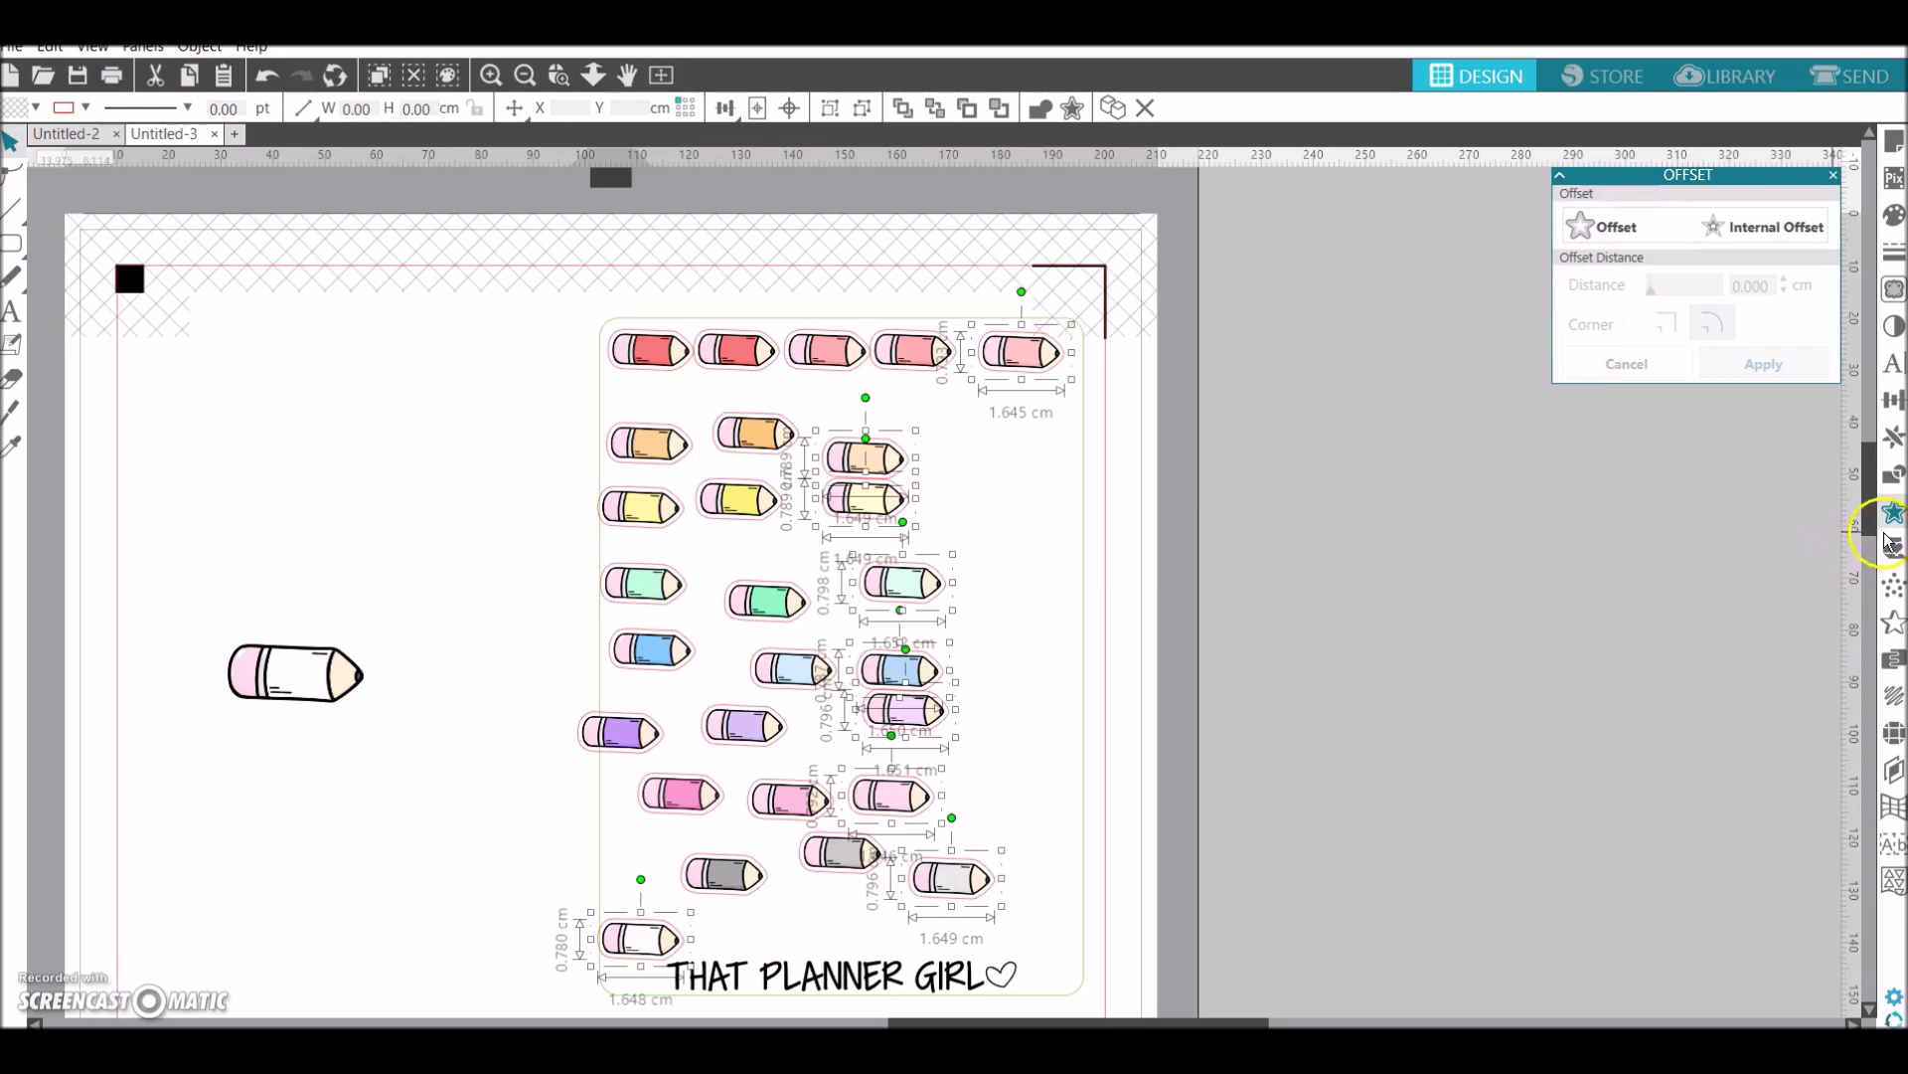
pyautogui.click(1893, 399)
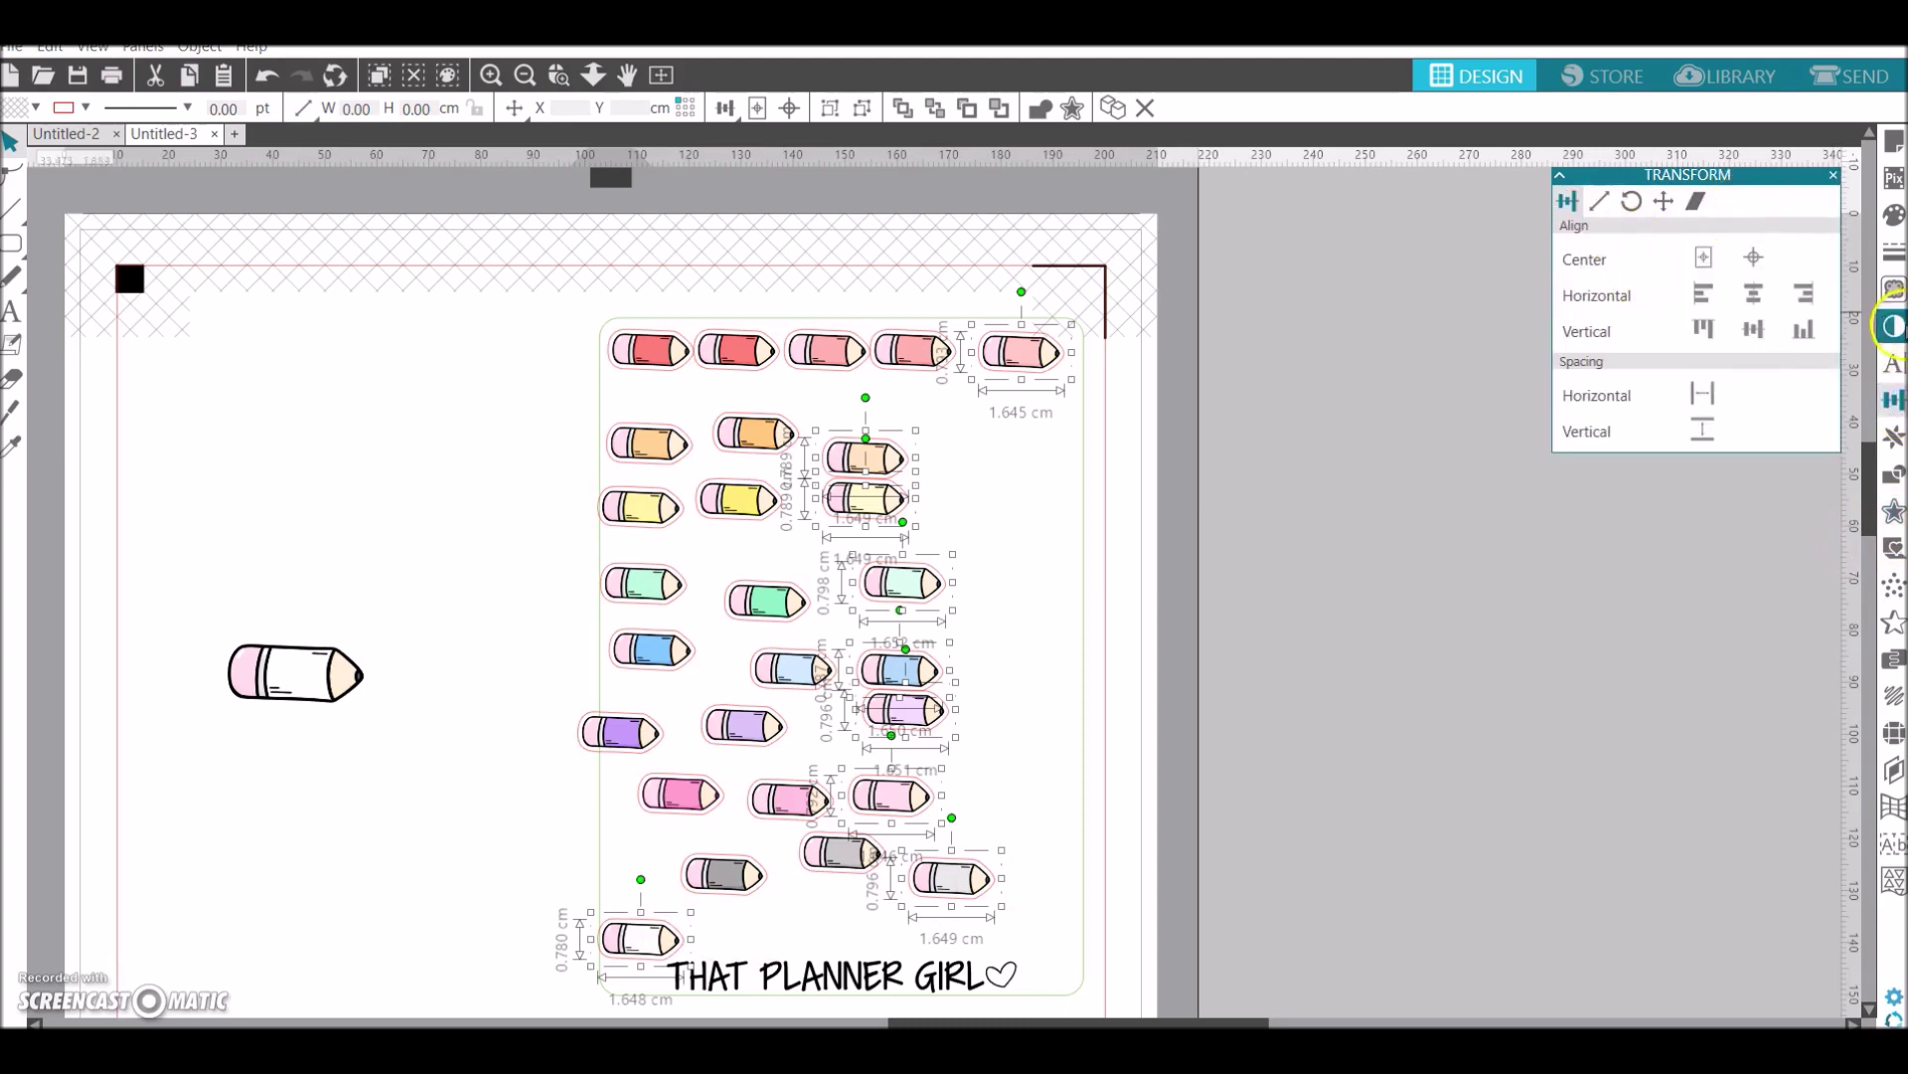
pyautogui.click(1802, 293)
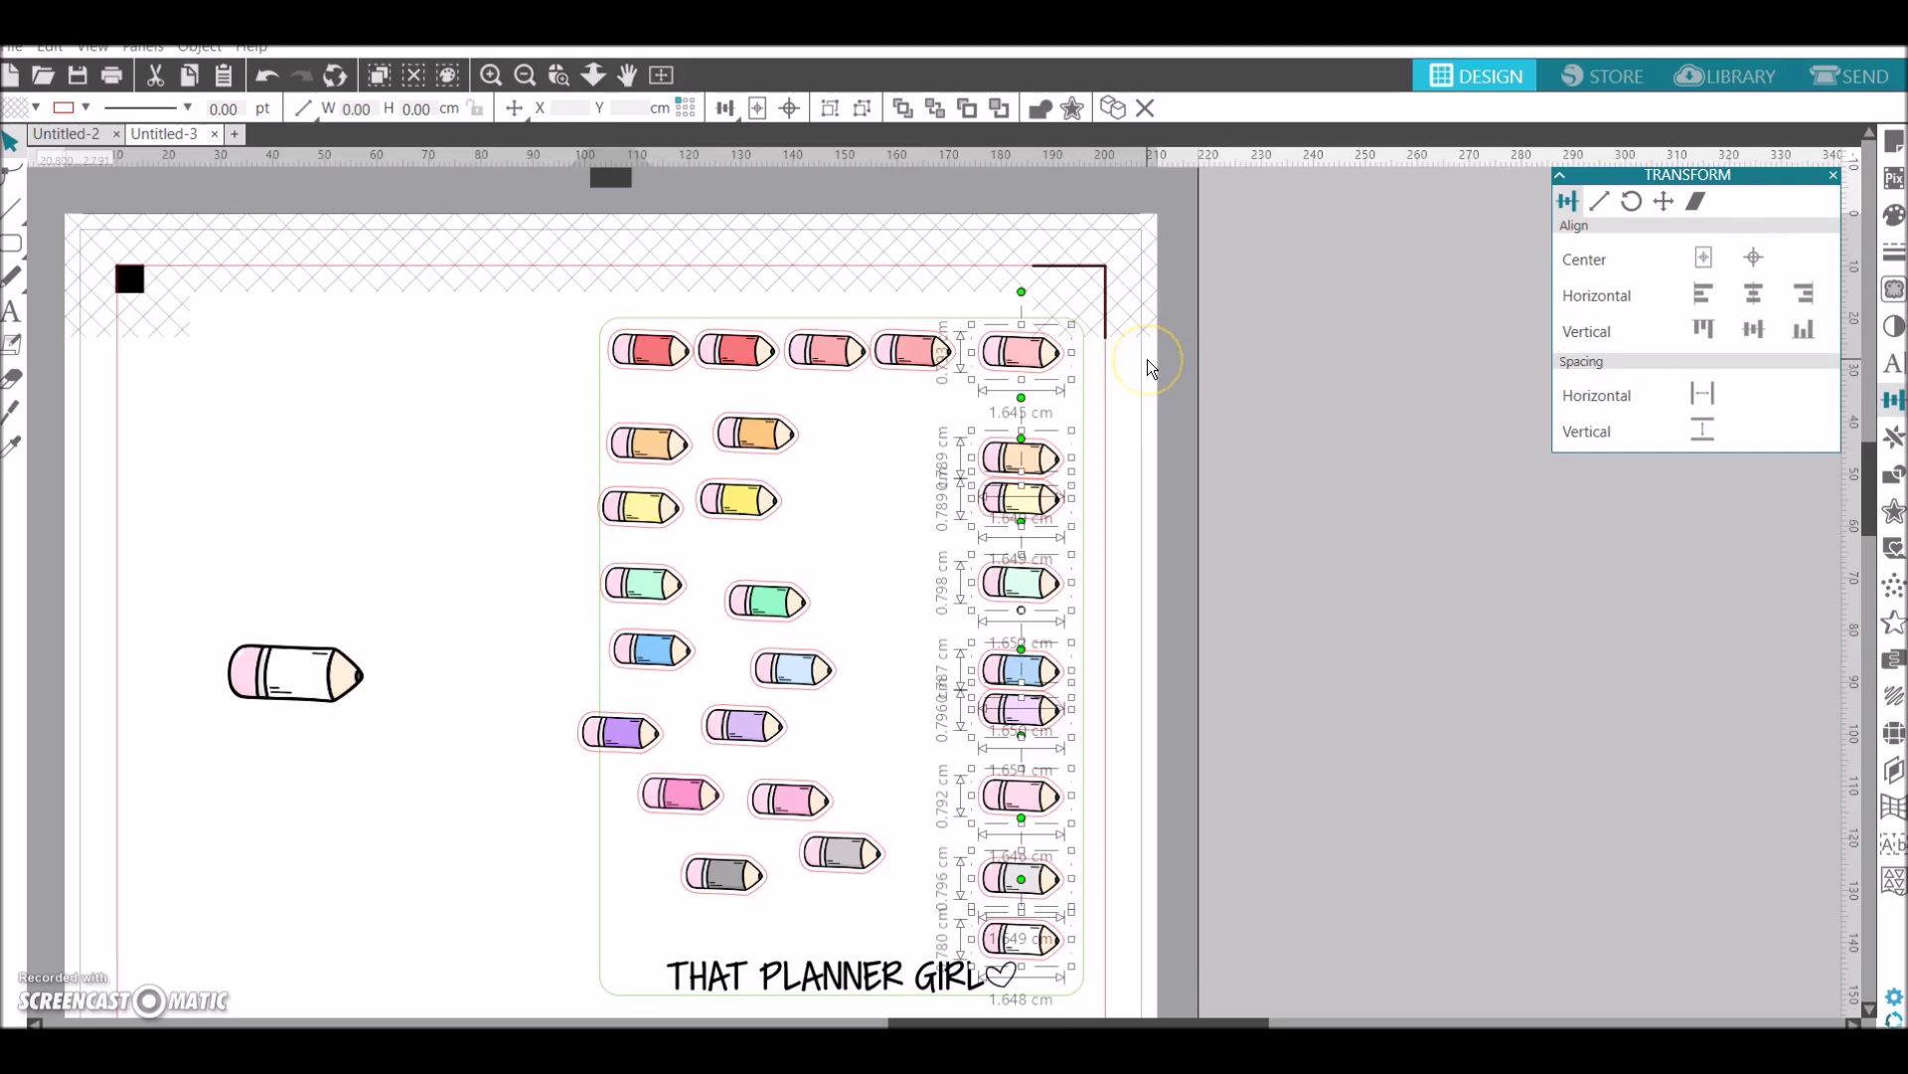
# Nudge the aligned column of lightest pencils right until it sits just inside the smaller box's edge
pyautogui.press('Right')
pyautogui.press('Right')
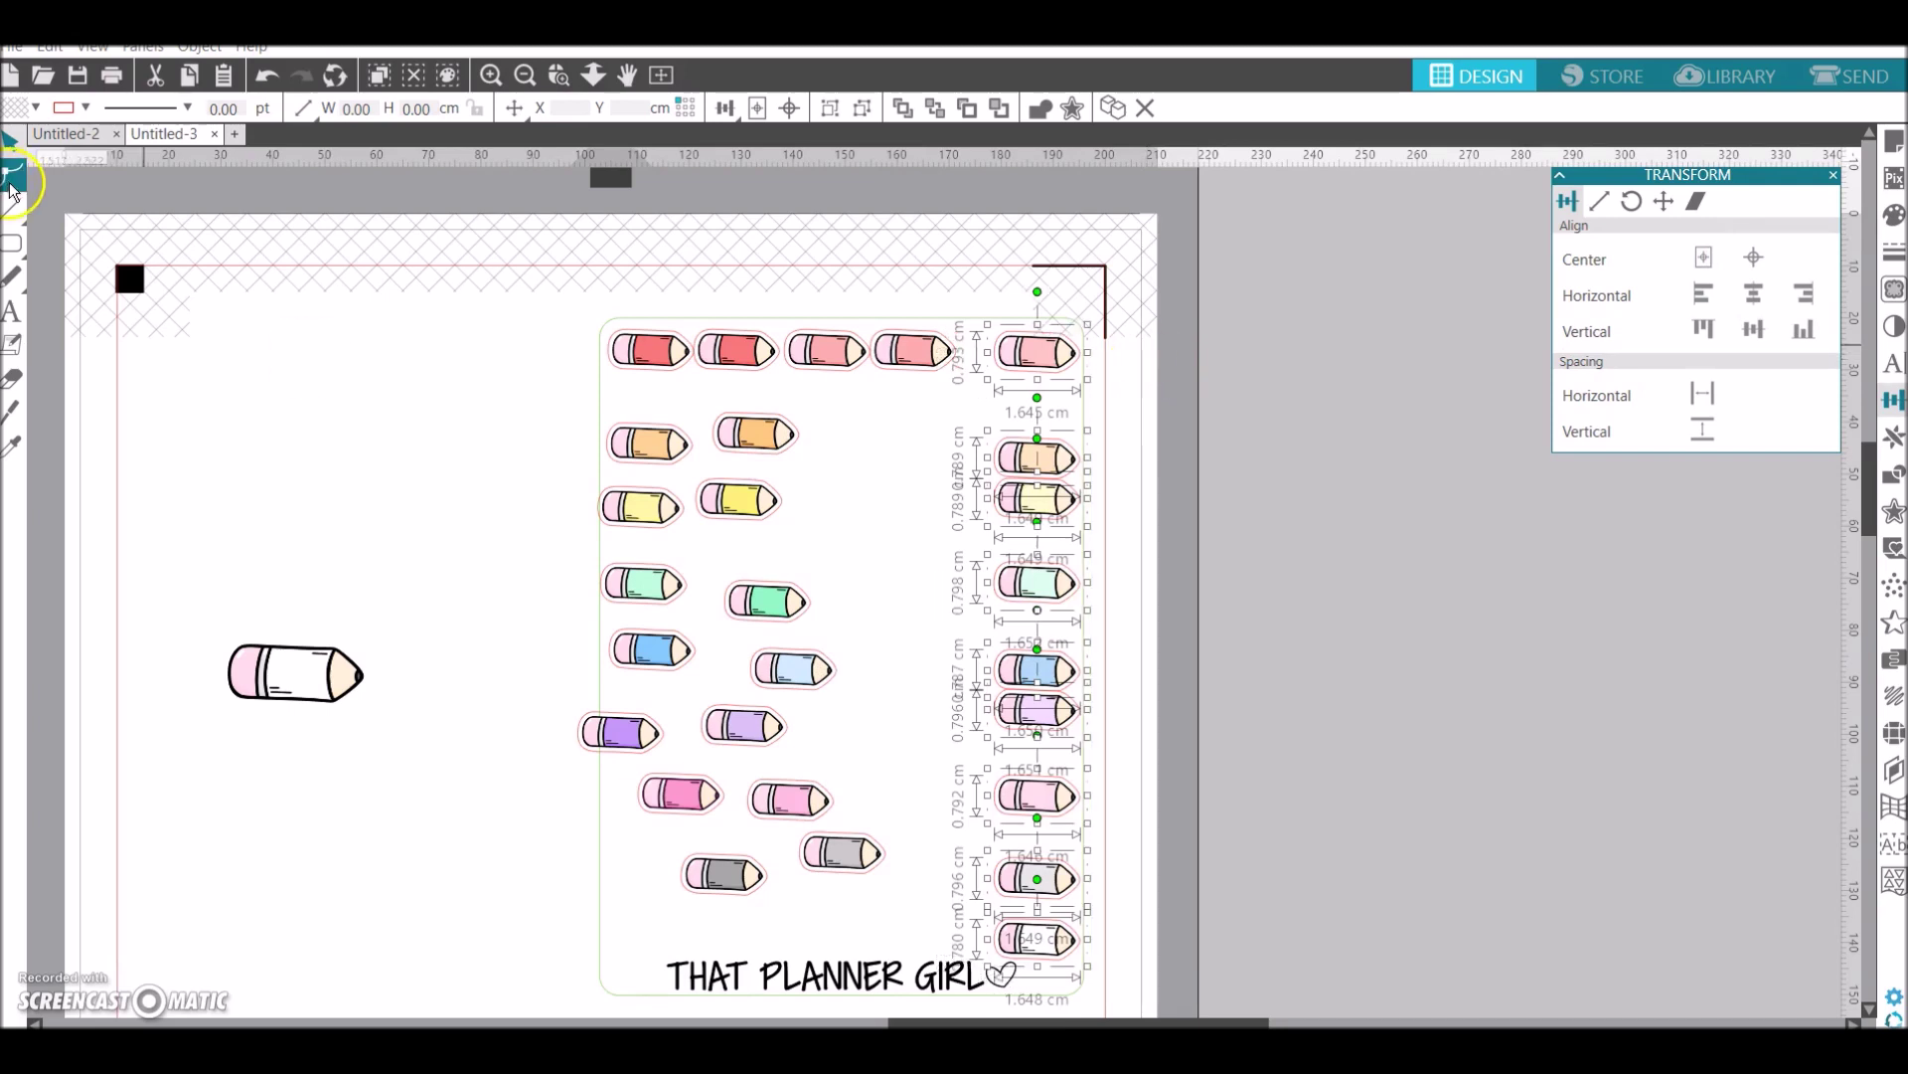
pyautogui.press('Right')
pyautogui.press('Right')
pyautogui.press('Right')
pyautogui.press('Left')
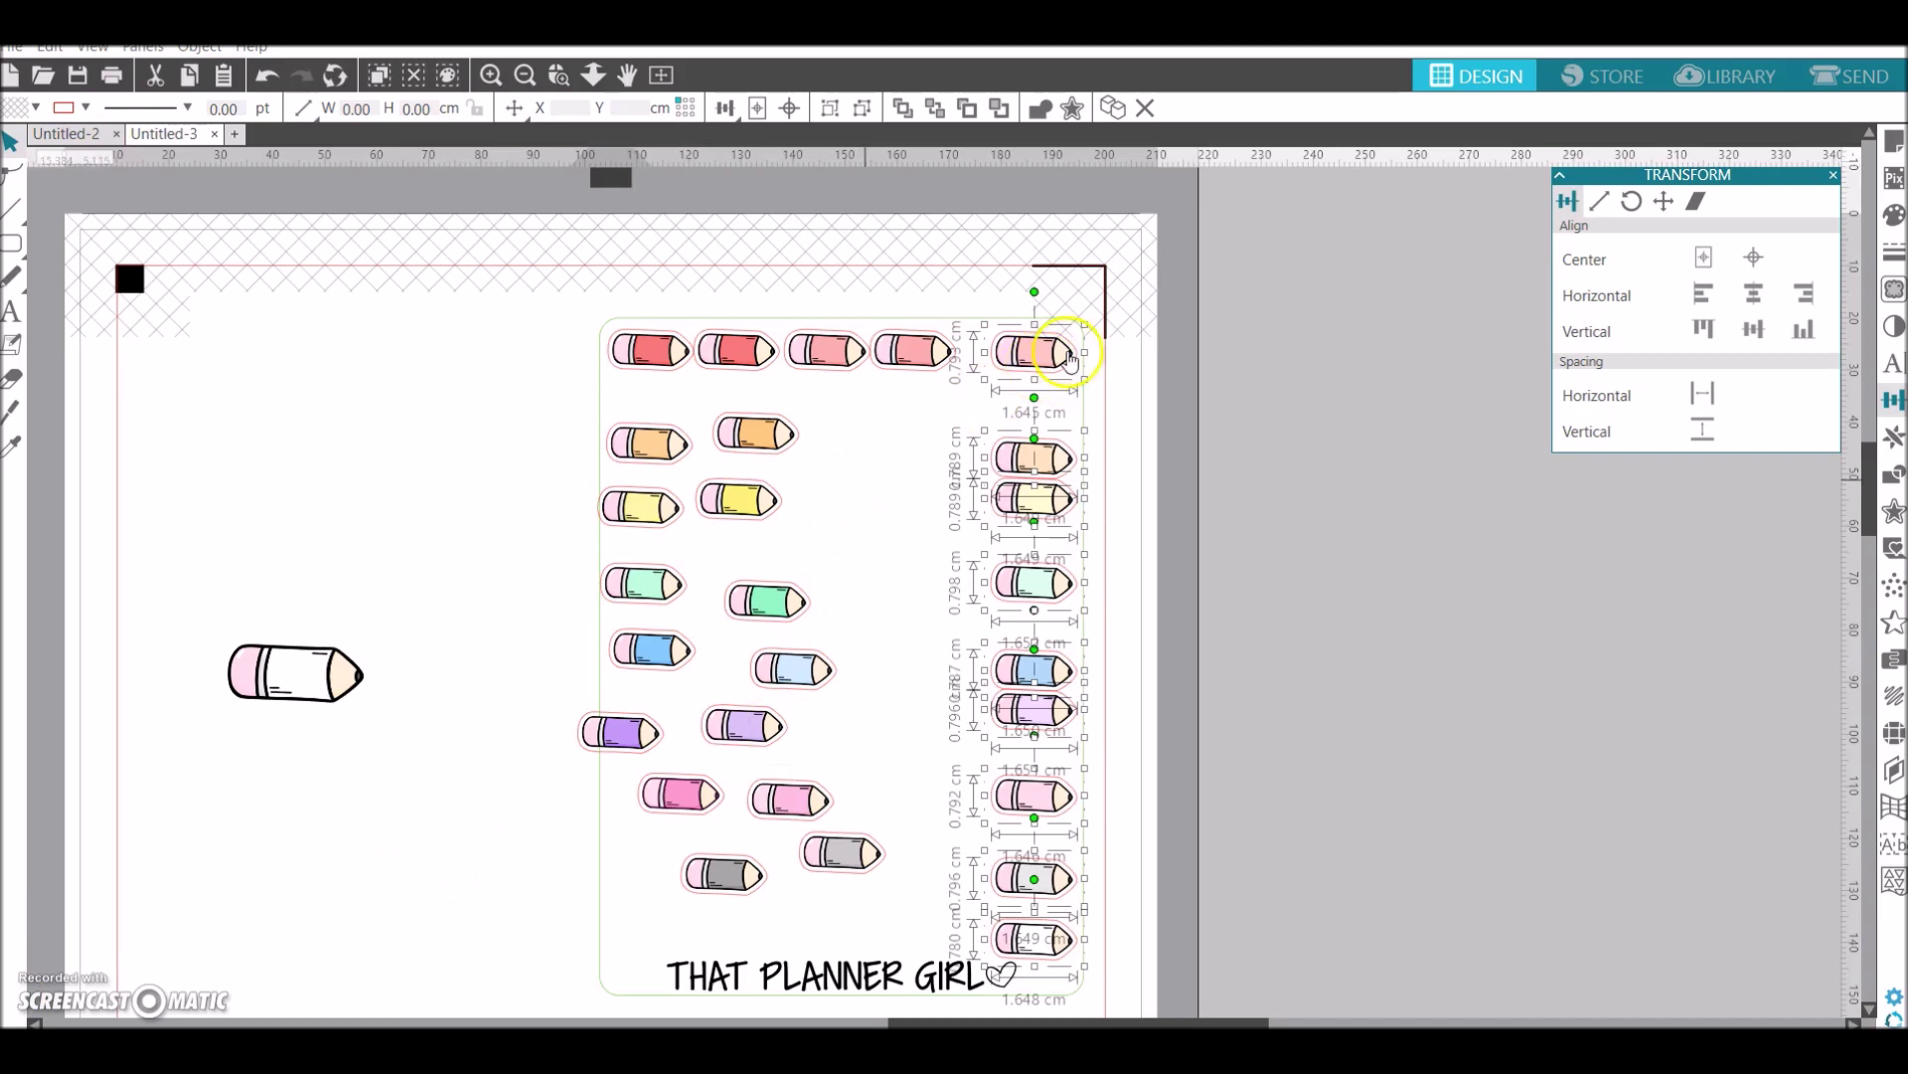
pyautogui.click(1070, 350)
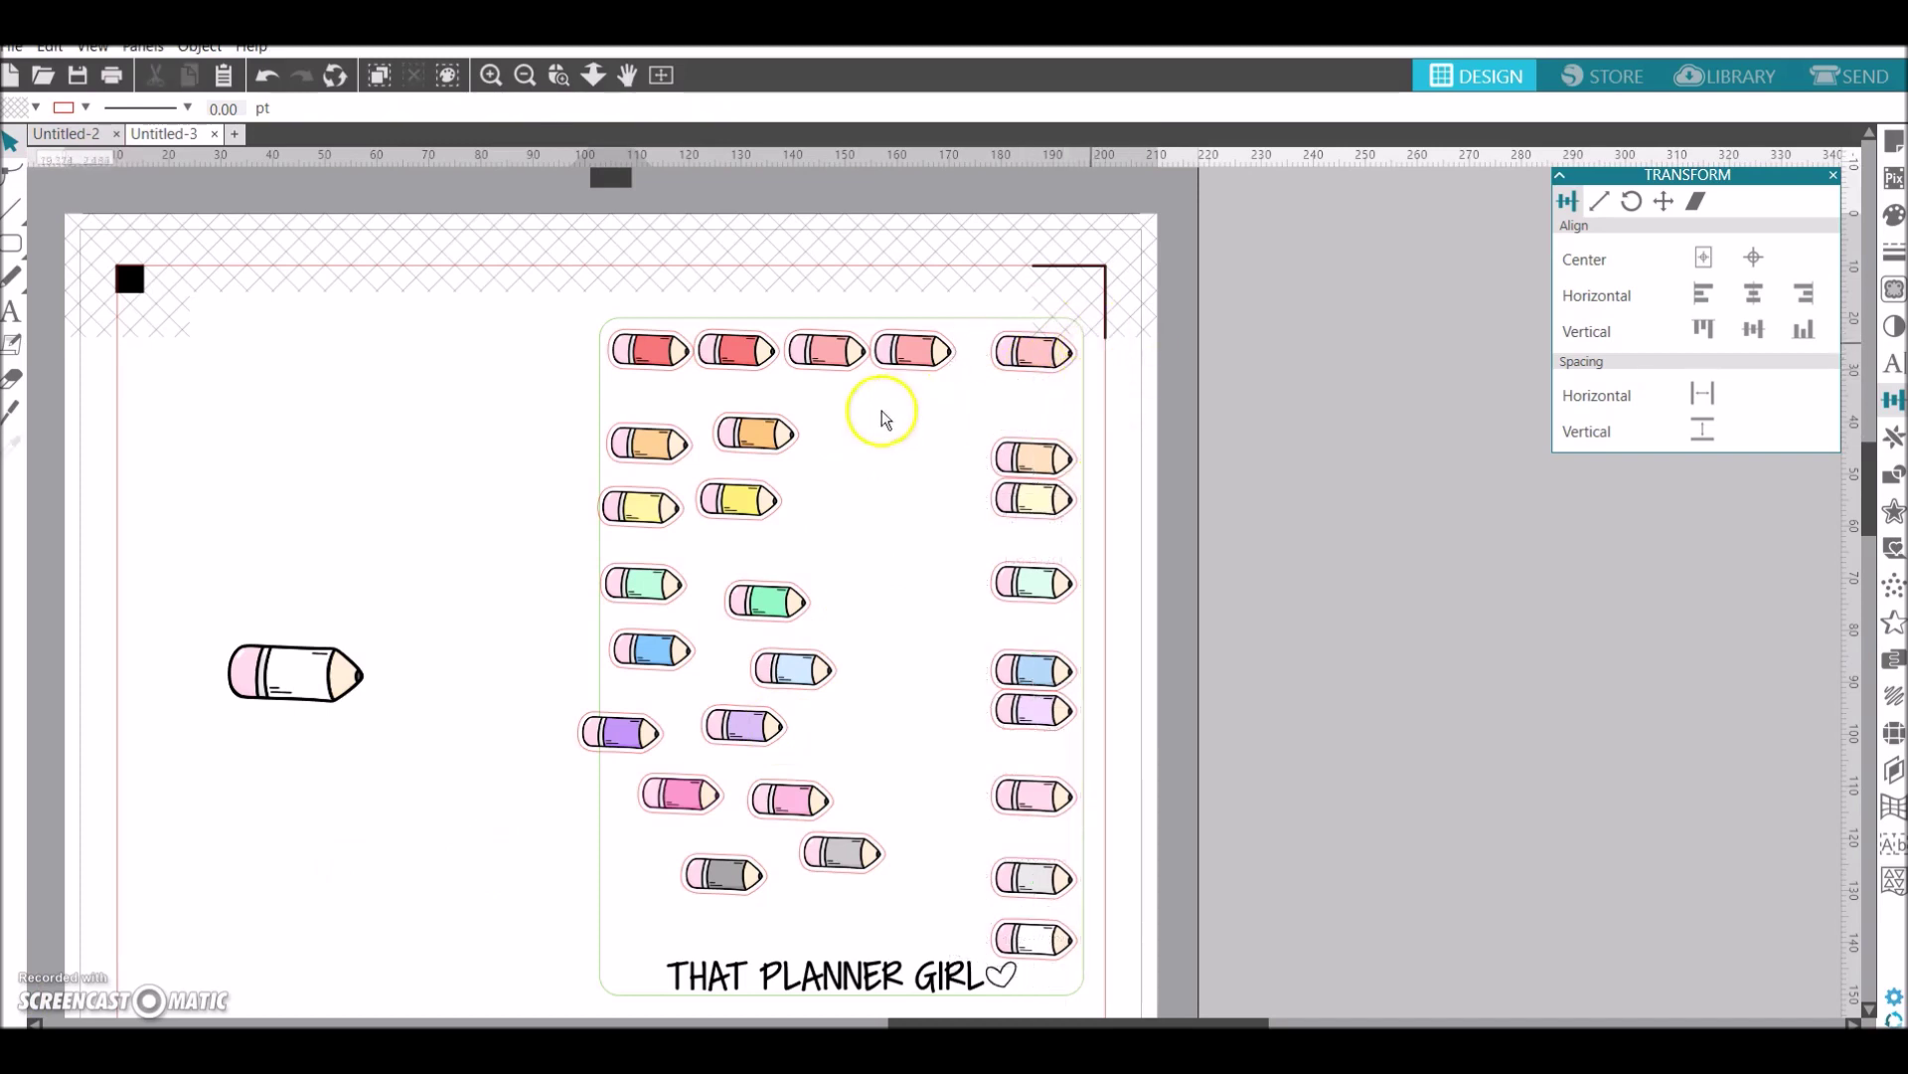
# Centre-align the five red pencils vertically, space them evenly across the row and group them
pyautogui.keyDown('shift'); pyautogui.click(773, 356); pyautogui.keyUp('shift')
pyautogui.keyDown('shift'); pyautogui.click(835, 353); pyautogui.keyUp('shift')
pyautogui.keyDown('shift'); pyautogui.click(920, 351); pyautogui.keyUp('shift')
pyautogui.keyDown('shift'); pyautogui.click(1039, 348); pyautogui.keyUp('shift')
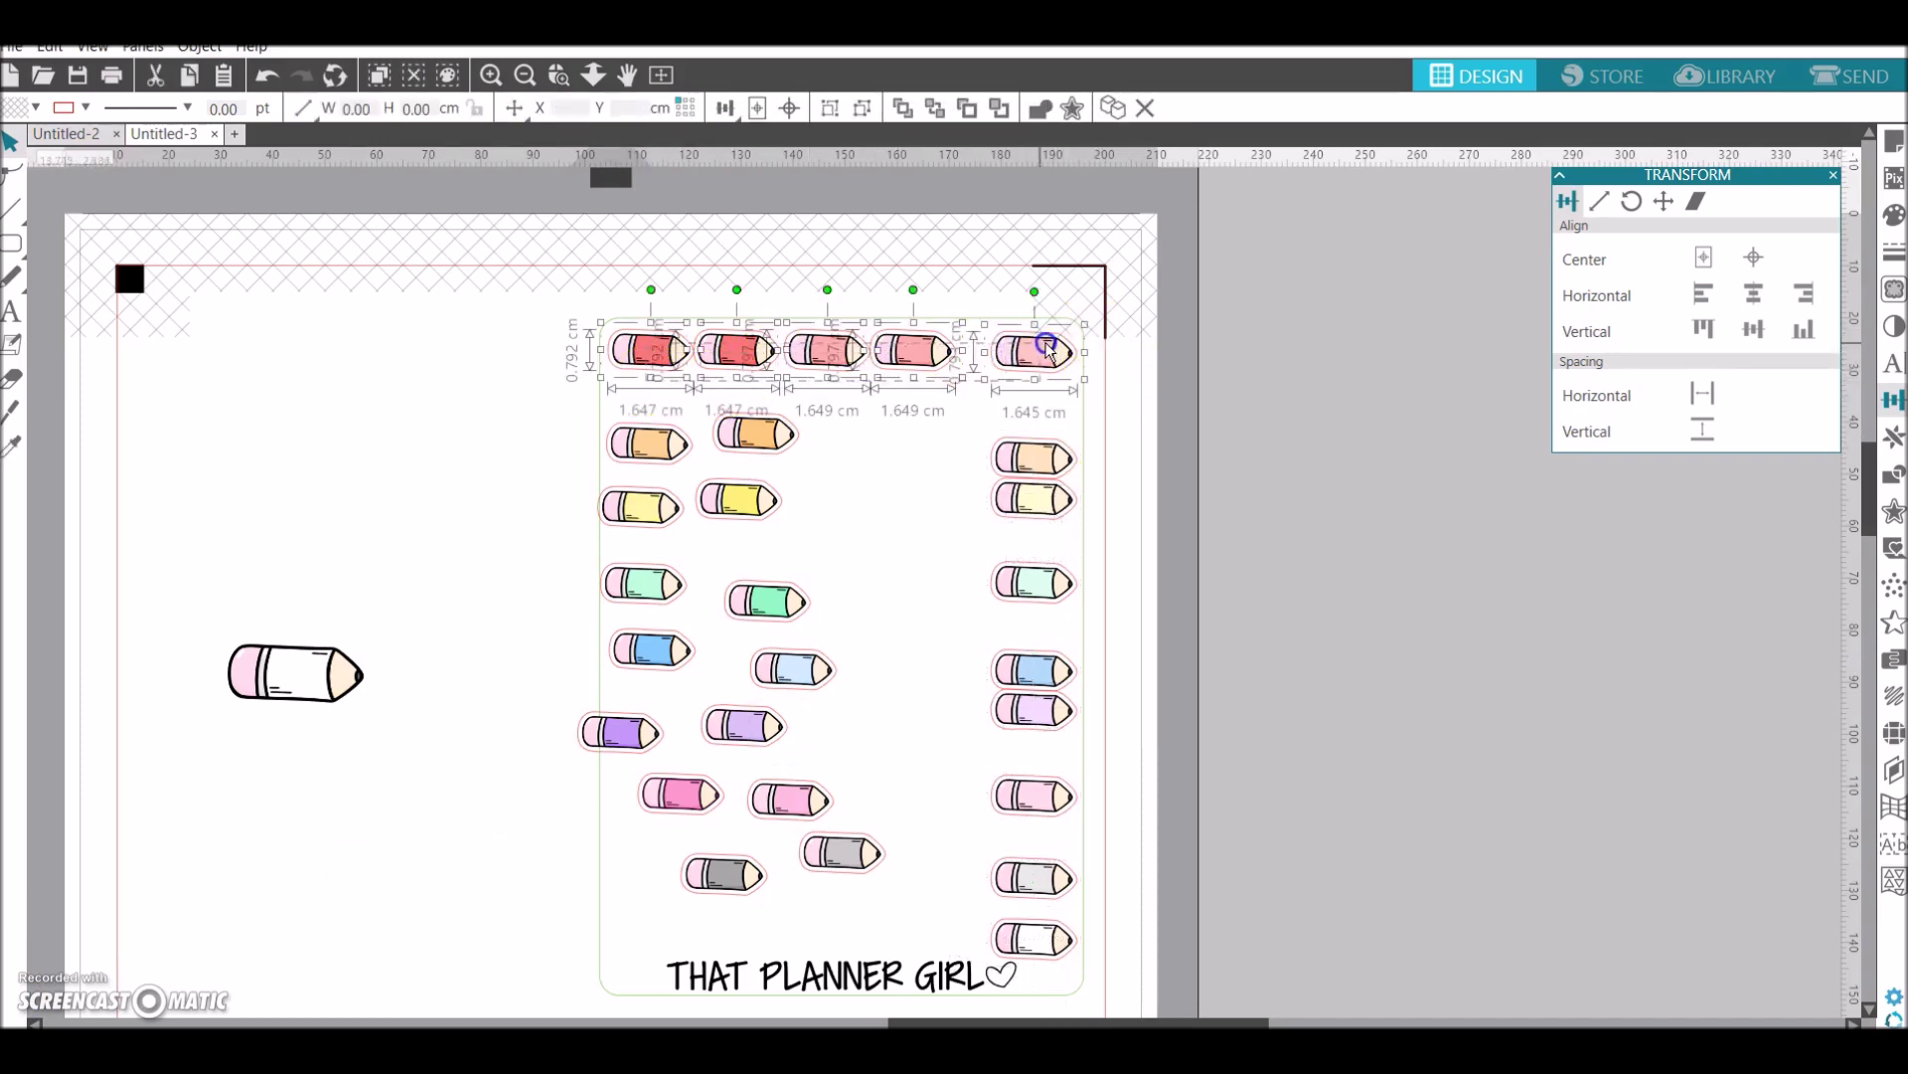
pyautogui.click(1766, 328)
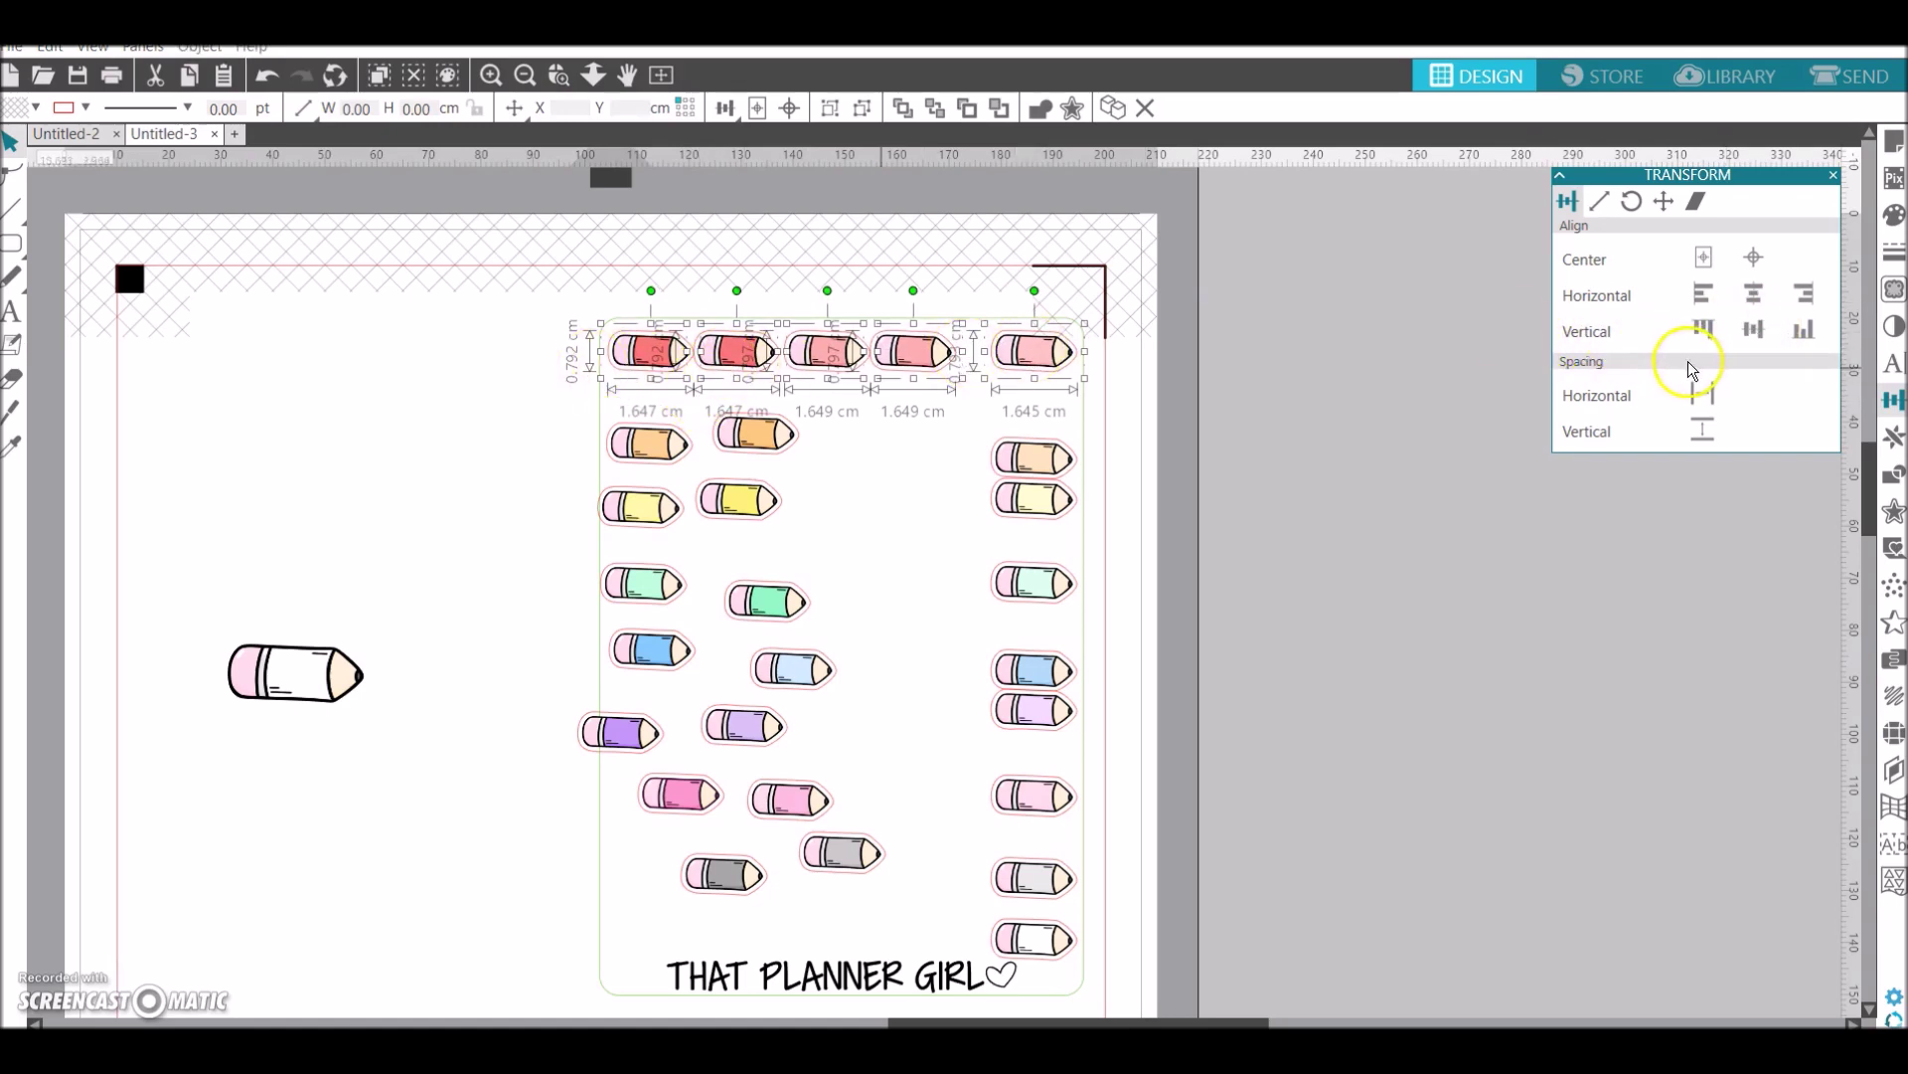
pyautogui.click(1703, 394)
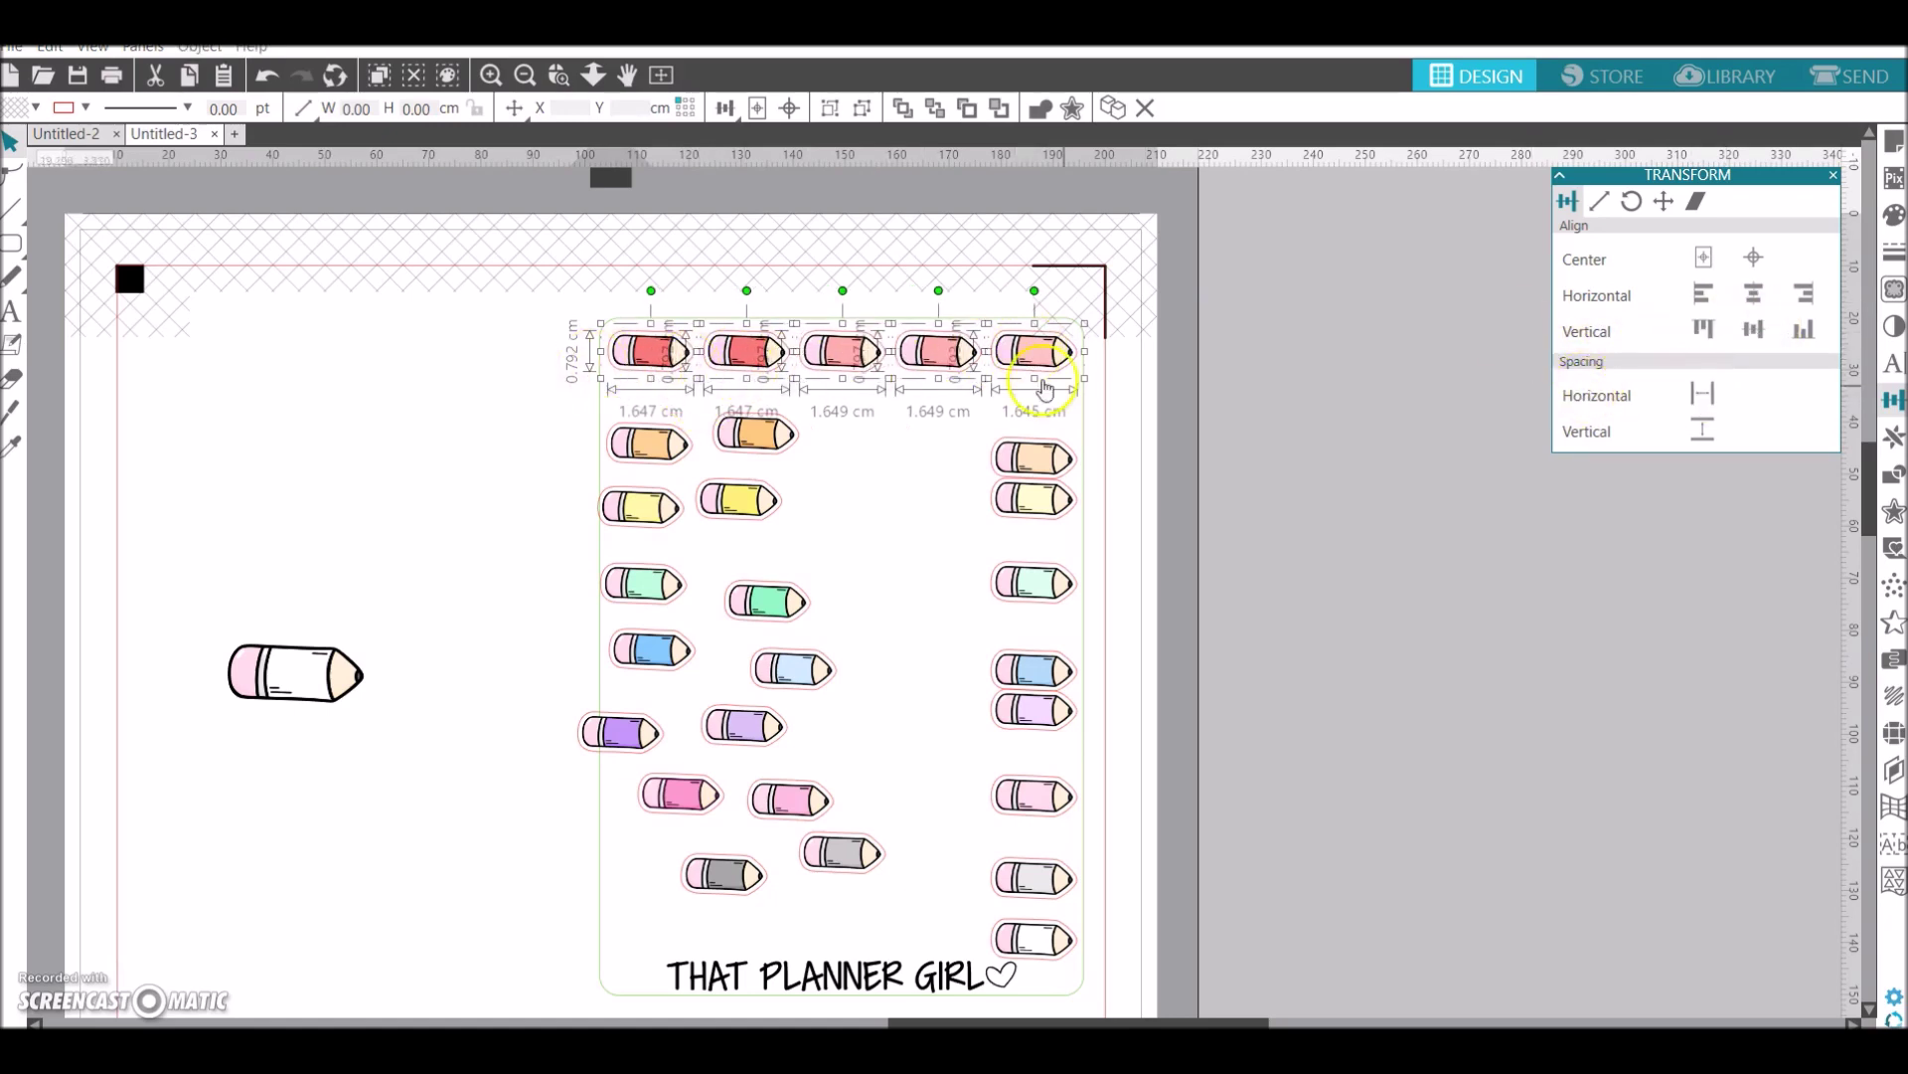
pyautogui.hotkey('ctrl', 'g')
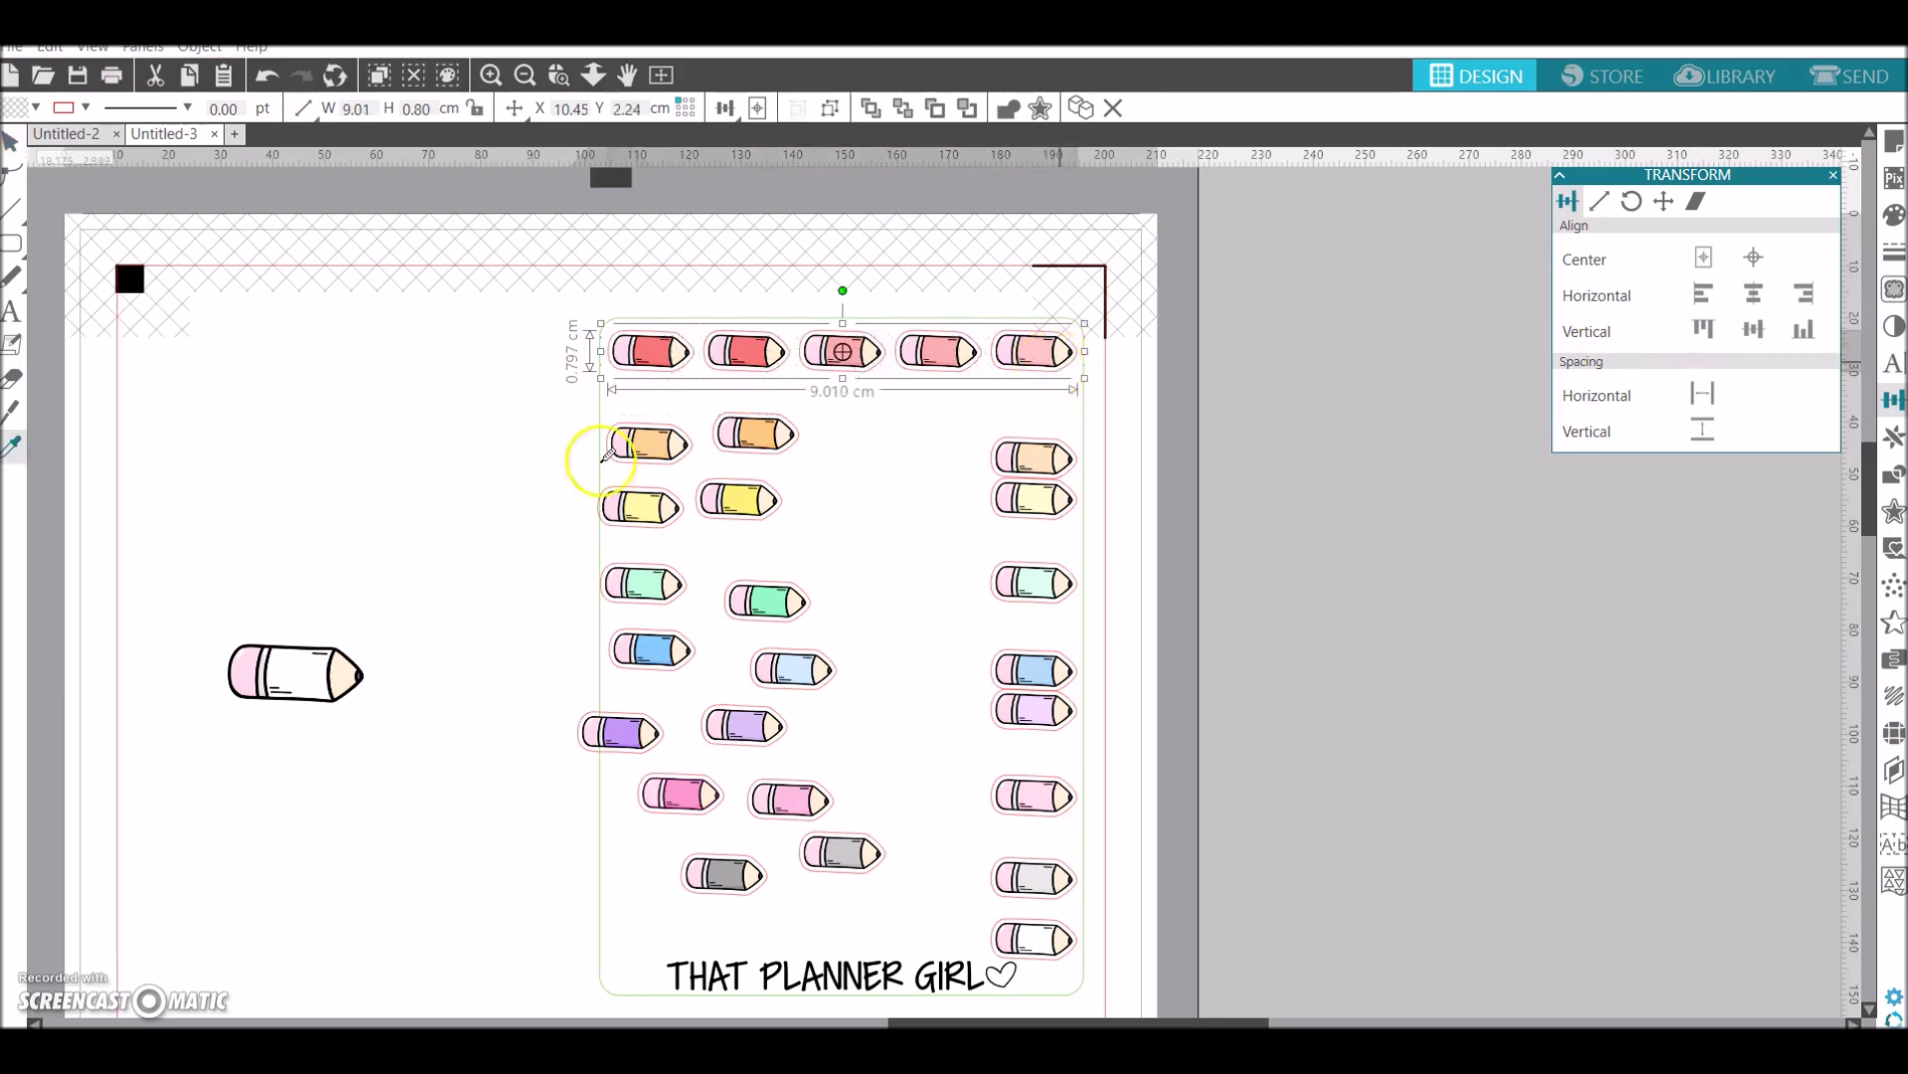
# Left-align the first pencil of each colour row, from orange to grey, with the red row
pyautogui.moveTo(689, 918)
pyautogui.mouseDown()
pyautogui.moveTo(613, 677)
pyautogui.moveTo(607, 334)
pyautogui.mouseUp()
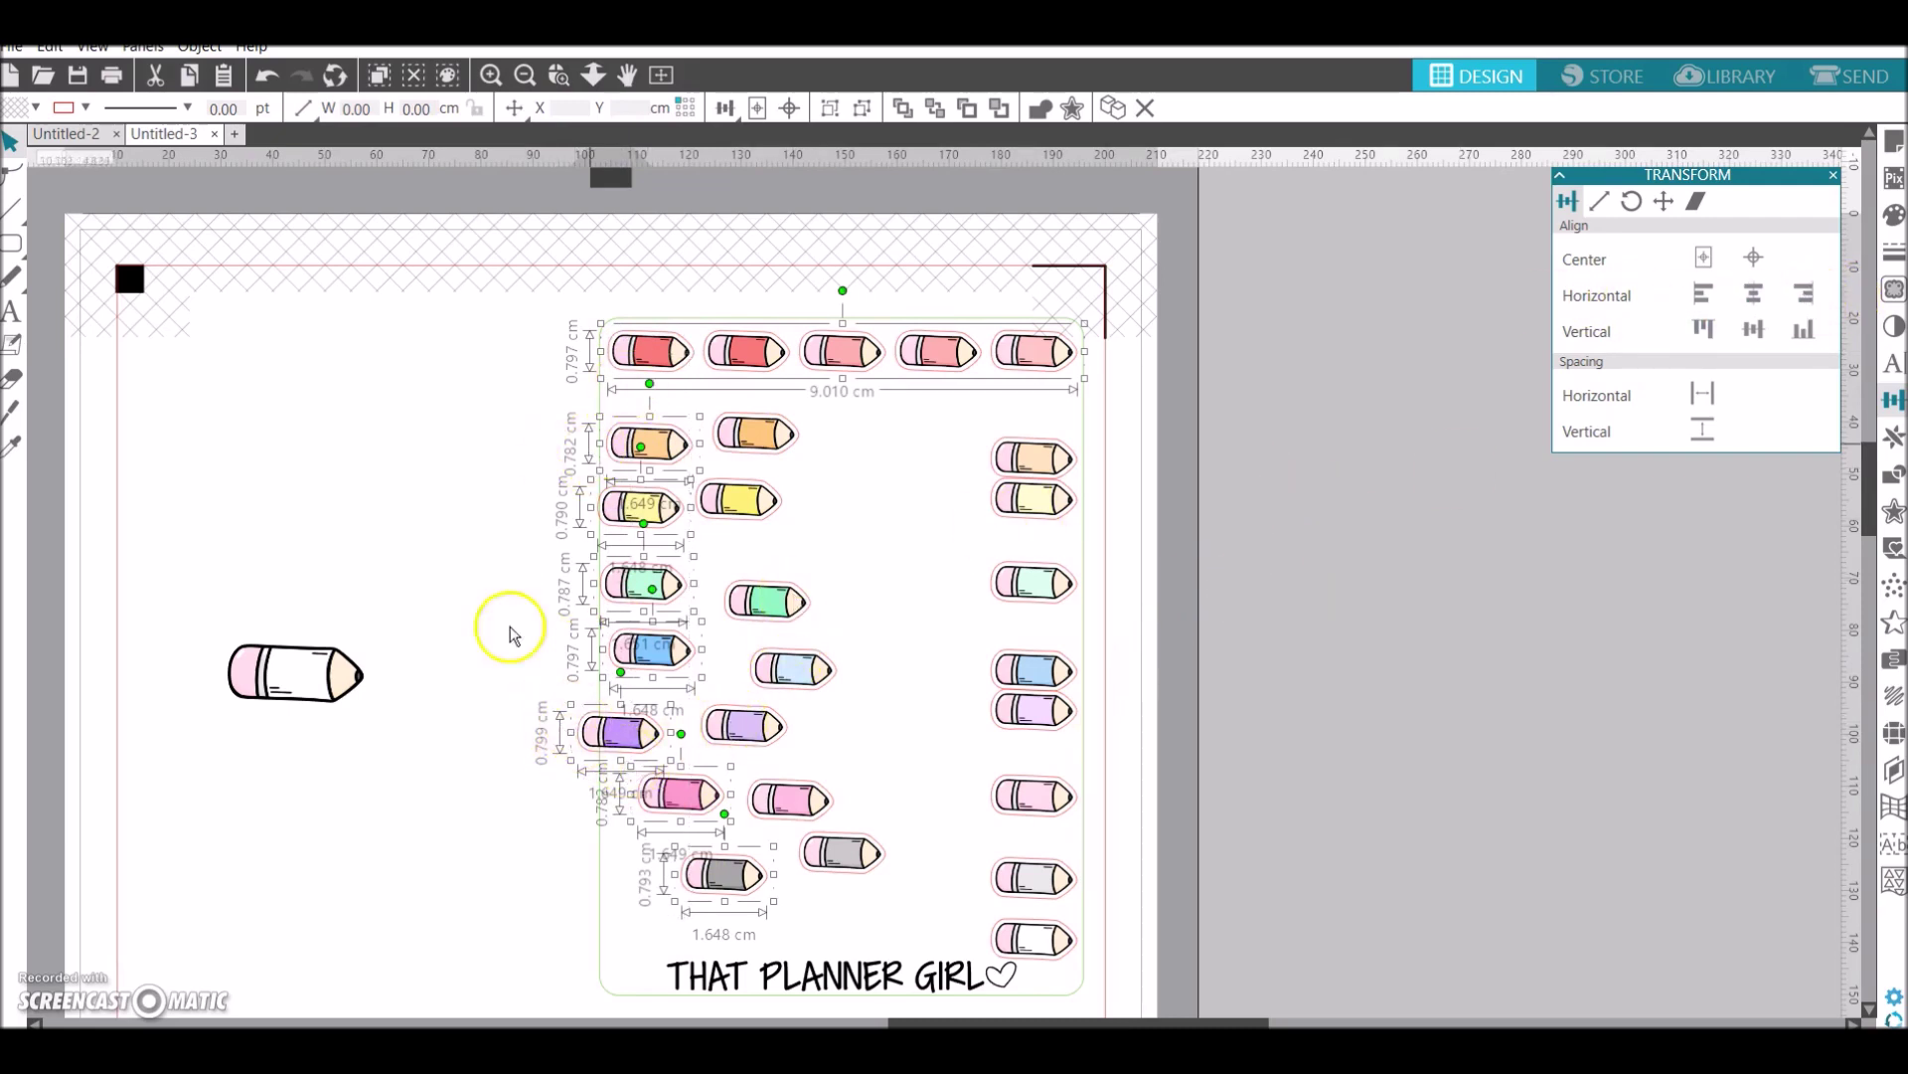
pyautogui.click(1804, 298)
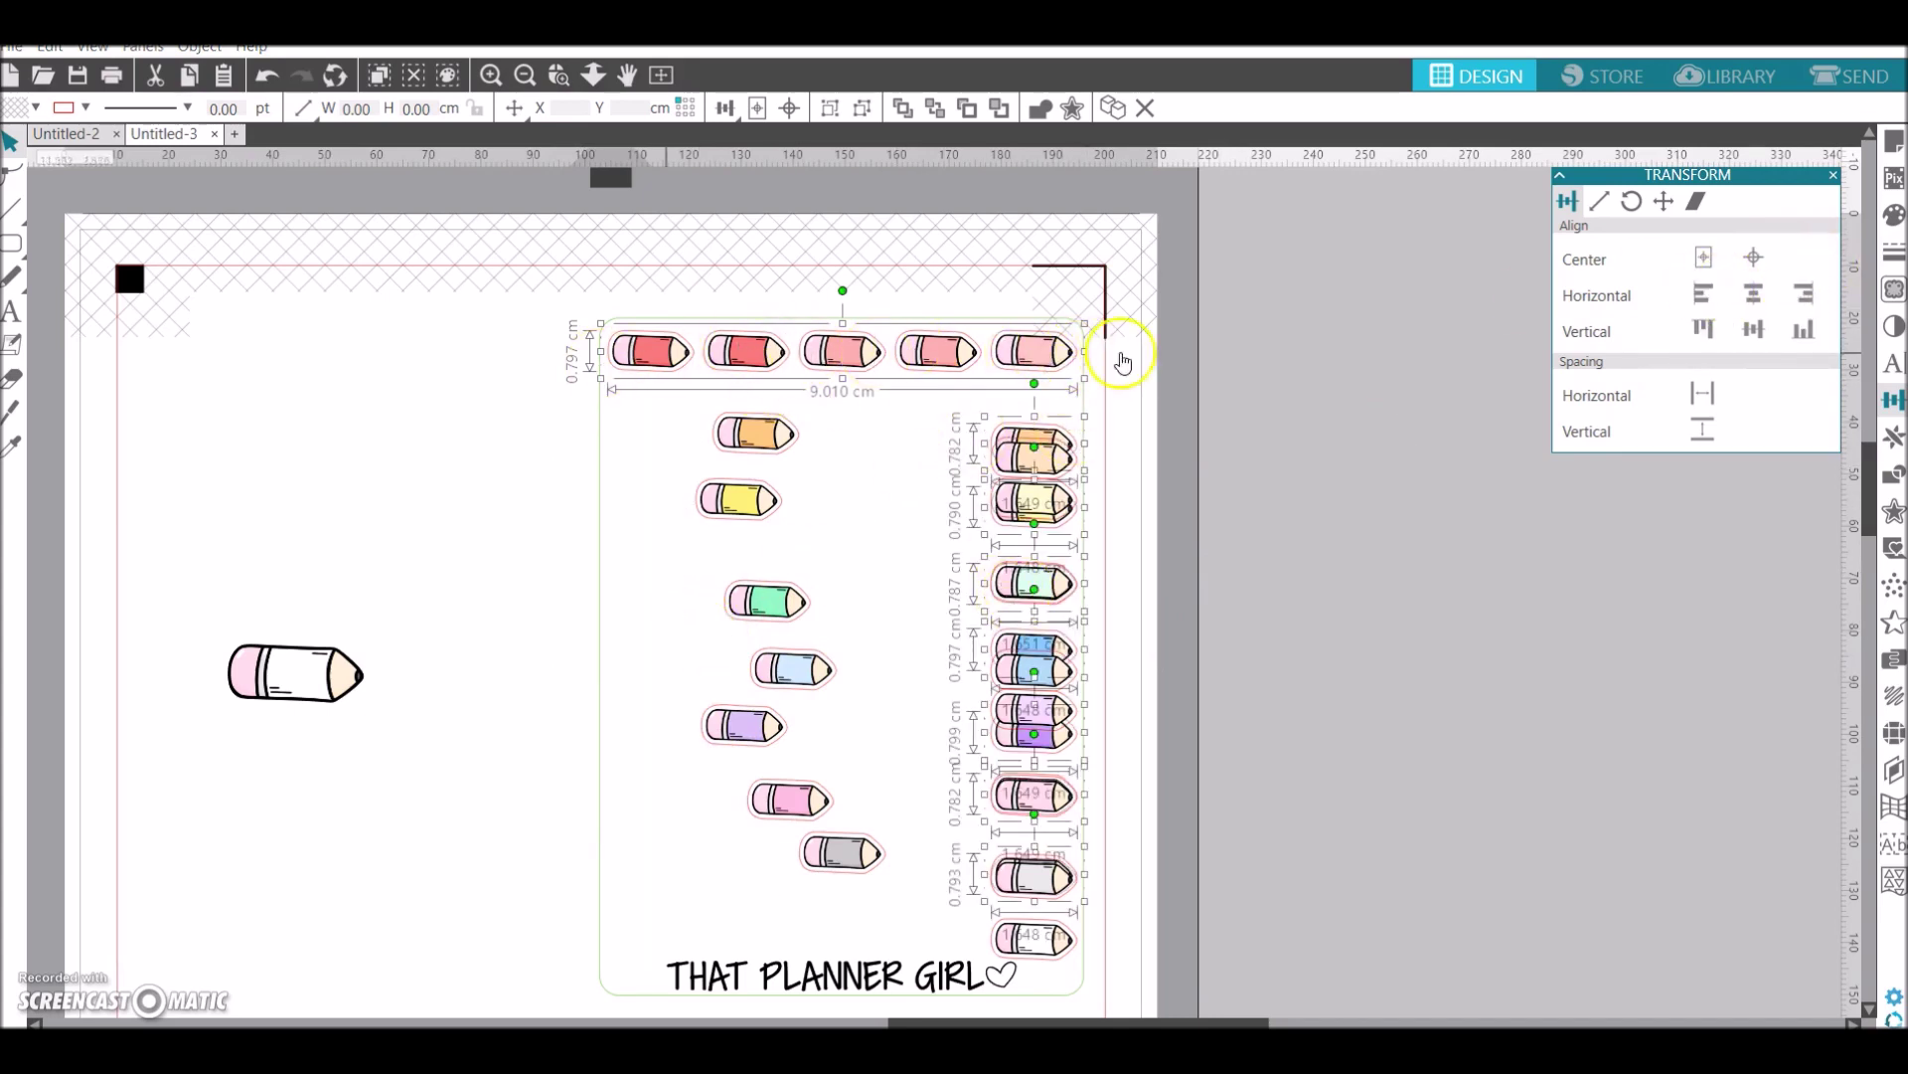
pyautogui.click(1703, 294)
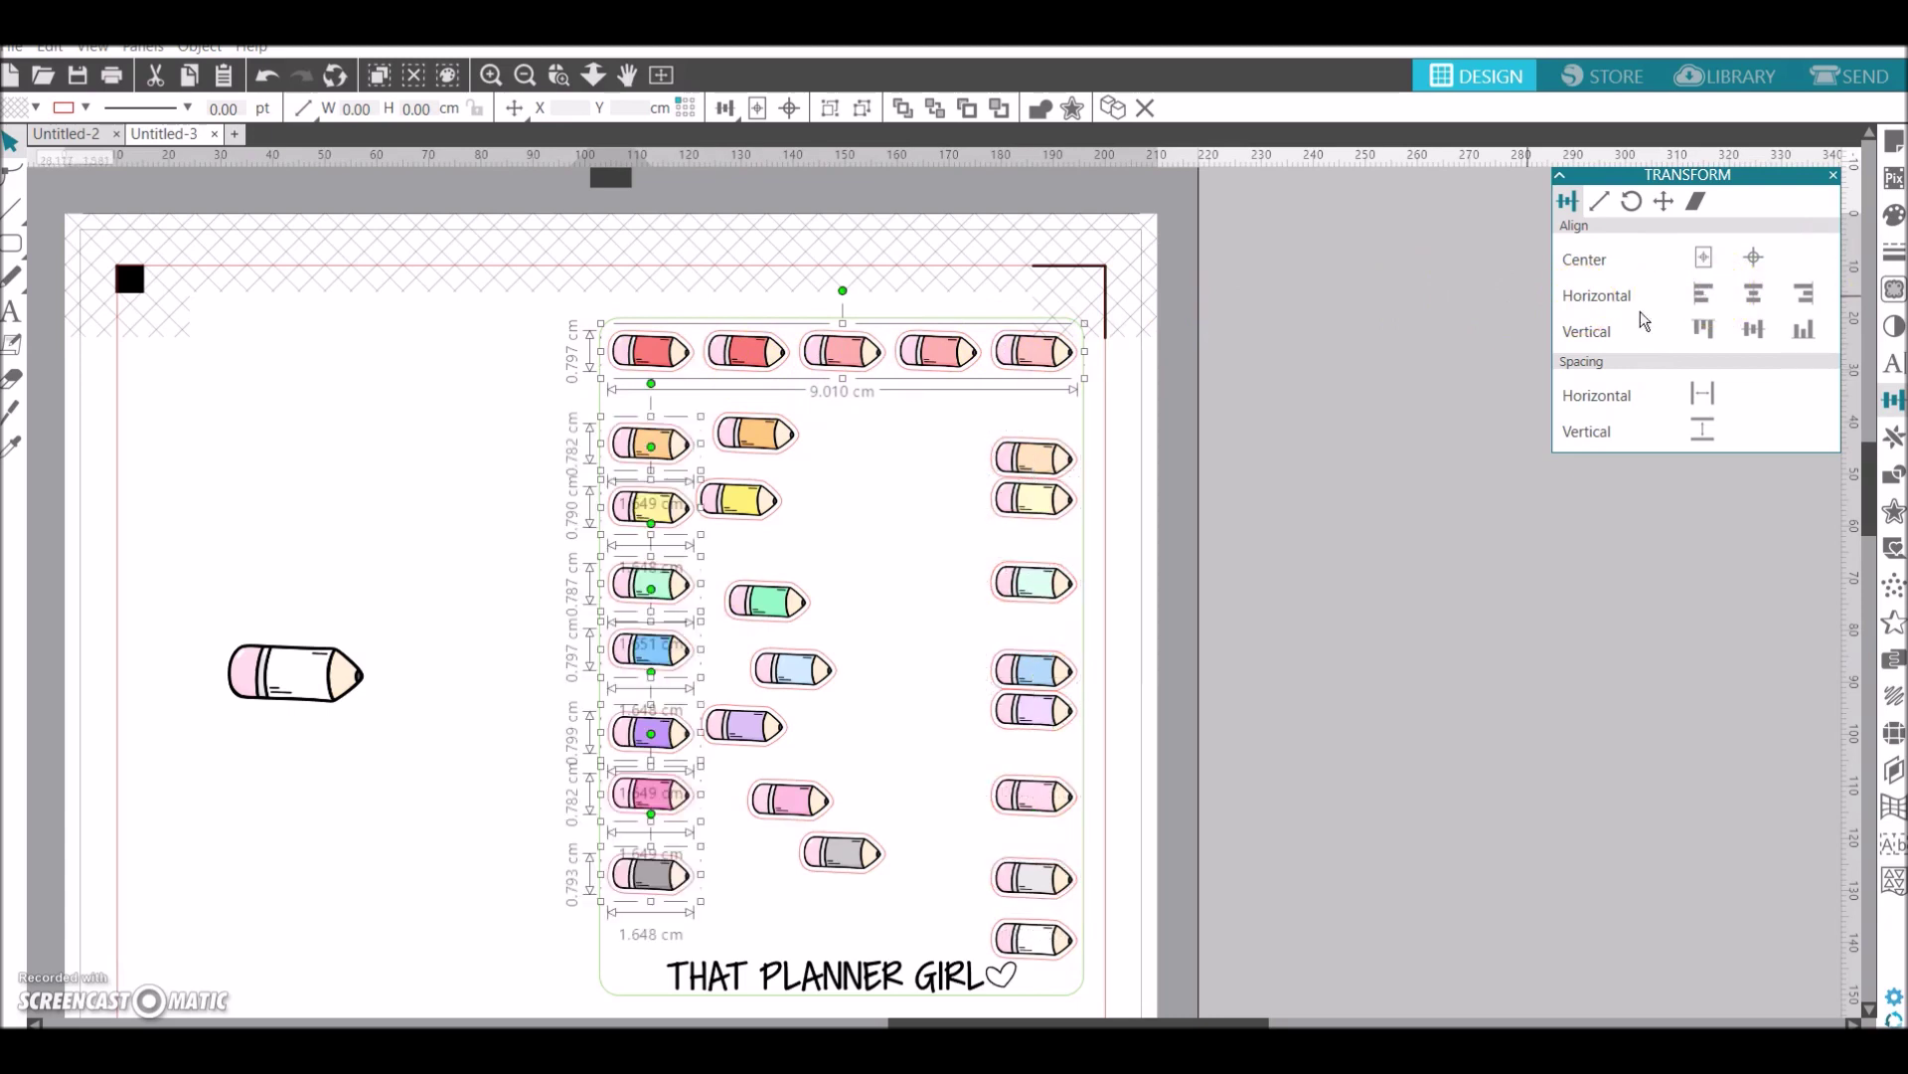
pyautogui.click(632, 919)
# Right-align the middle pencils from orange to grey into one column under the centre of the red row
pyautogui.click(773, 616)
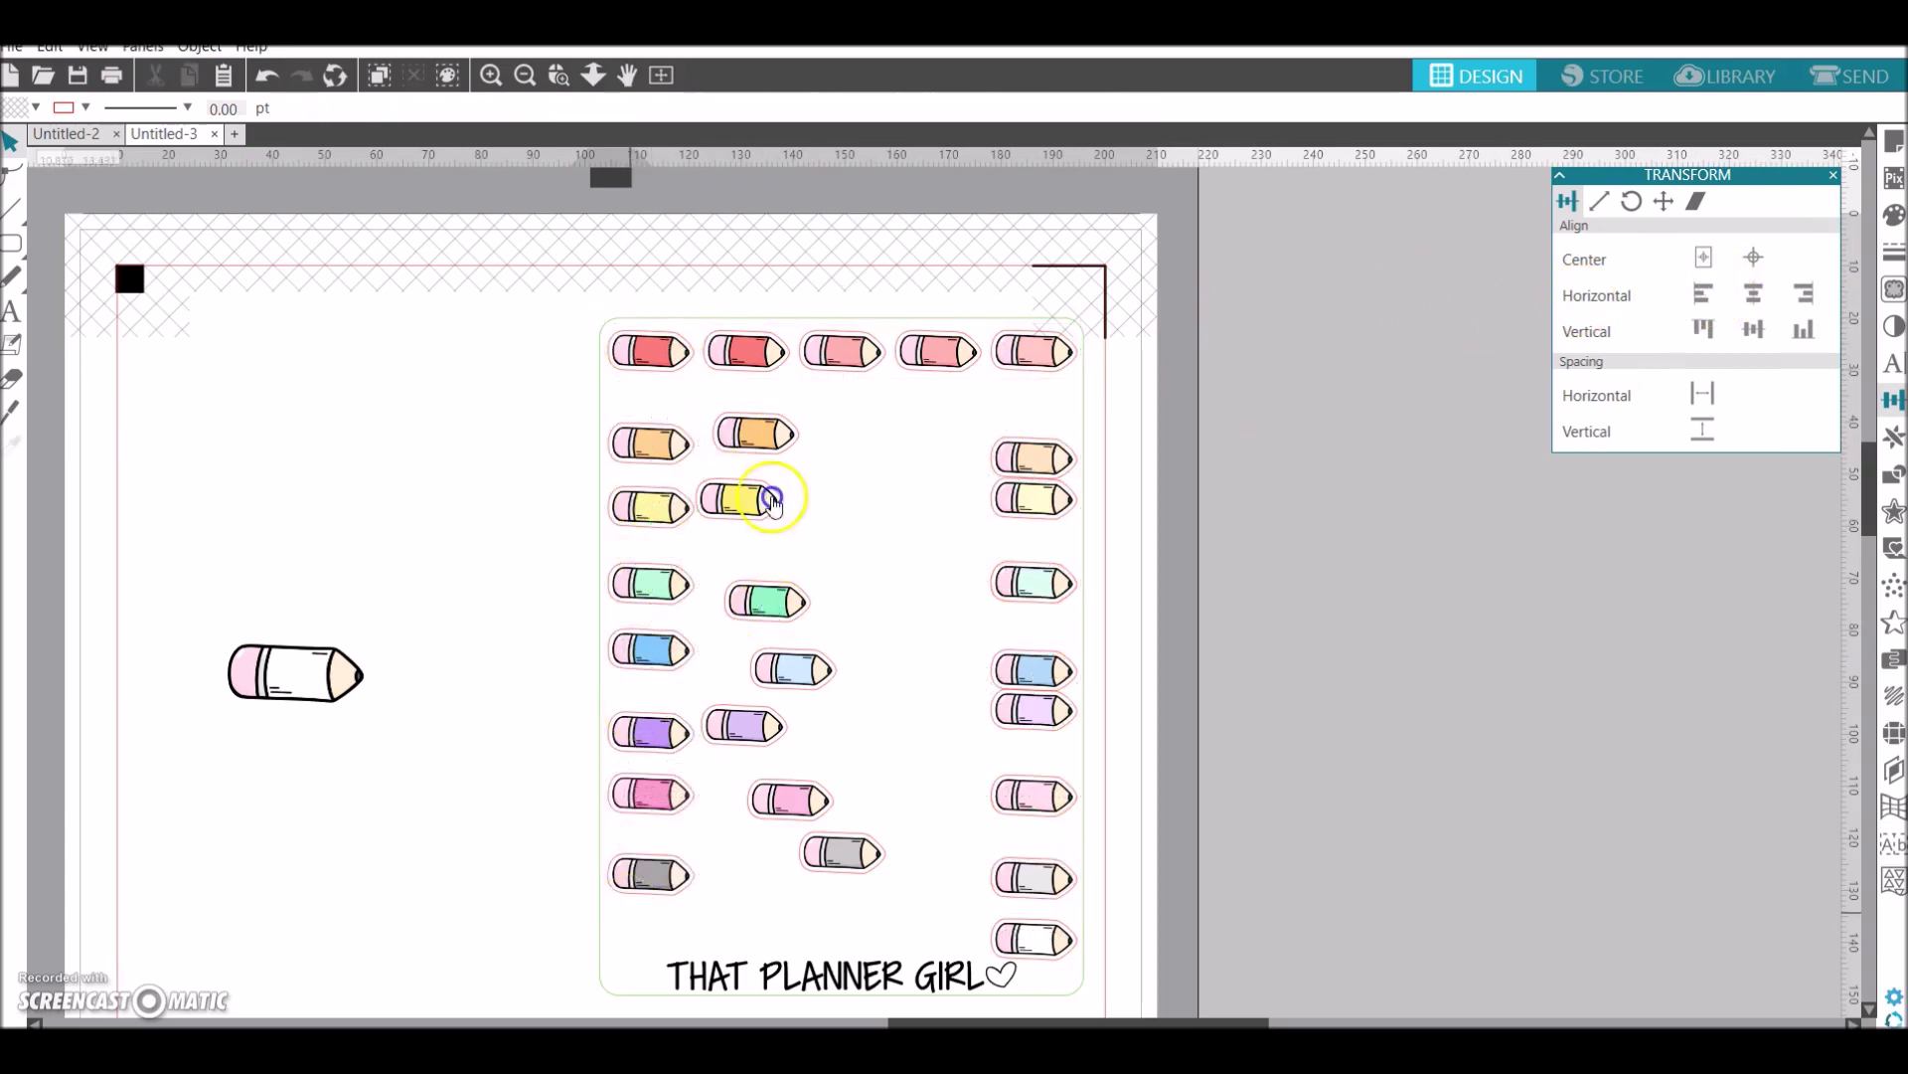
pyautogui.keyDown('shift'); pyautogui.click(764, 731); pyautogui.keyUp('shift')
pyautogui.keyDown('shift'); pyautogui.click(791, 799); pyautogui.keyUp('shift')
pyautogui.keyDown('shift'); pyautogui.click(841, 852); pyautogui.keyUp('shift')
pyautogui.click(1804, 293)
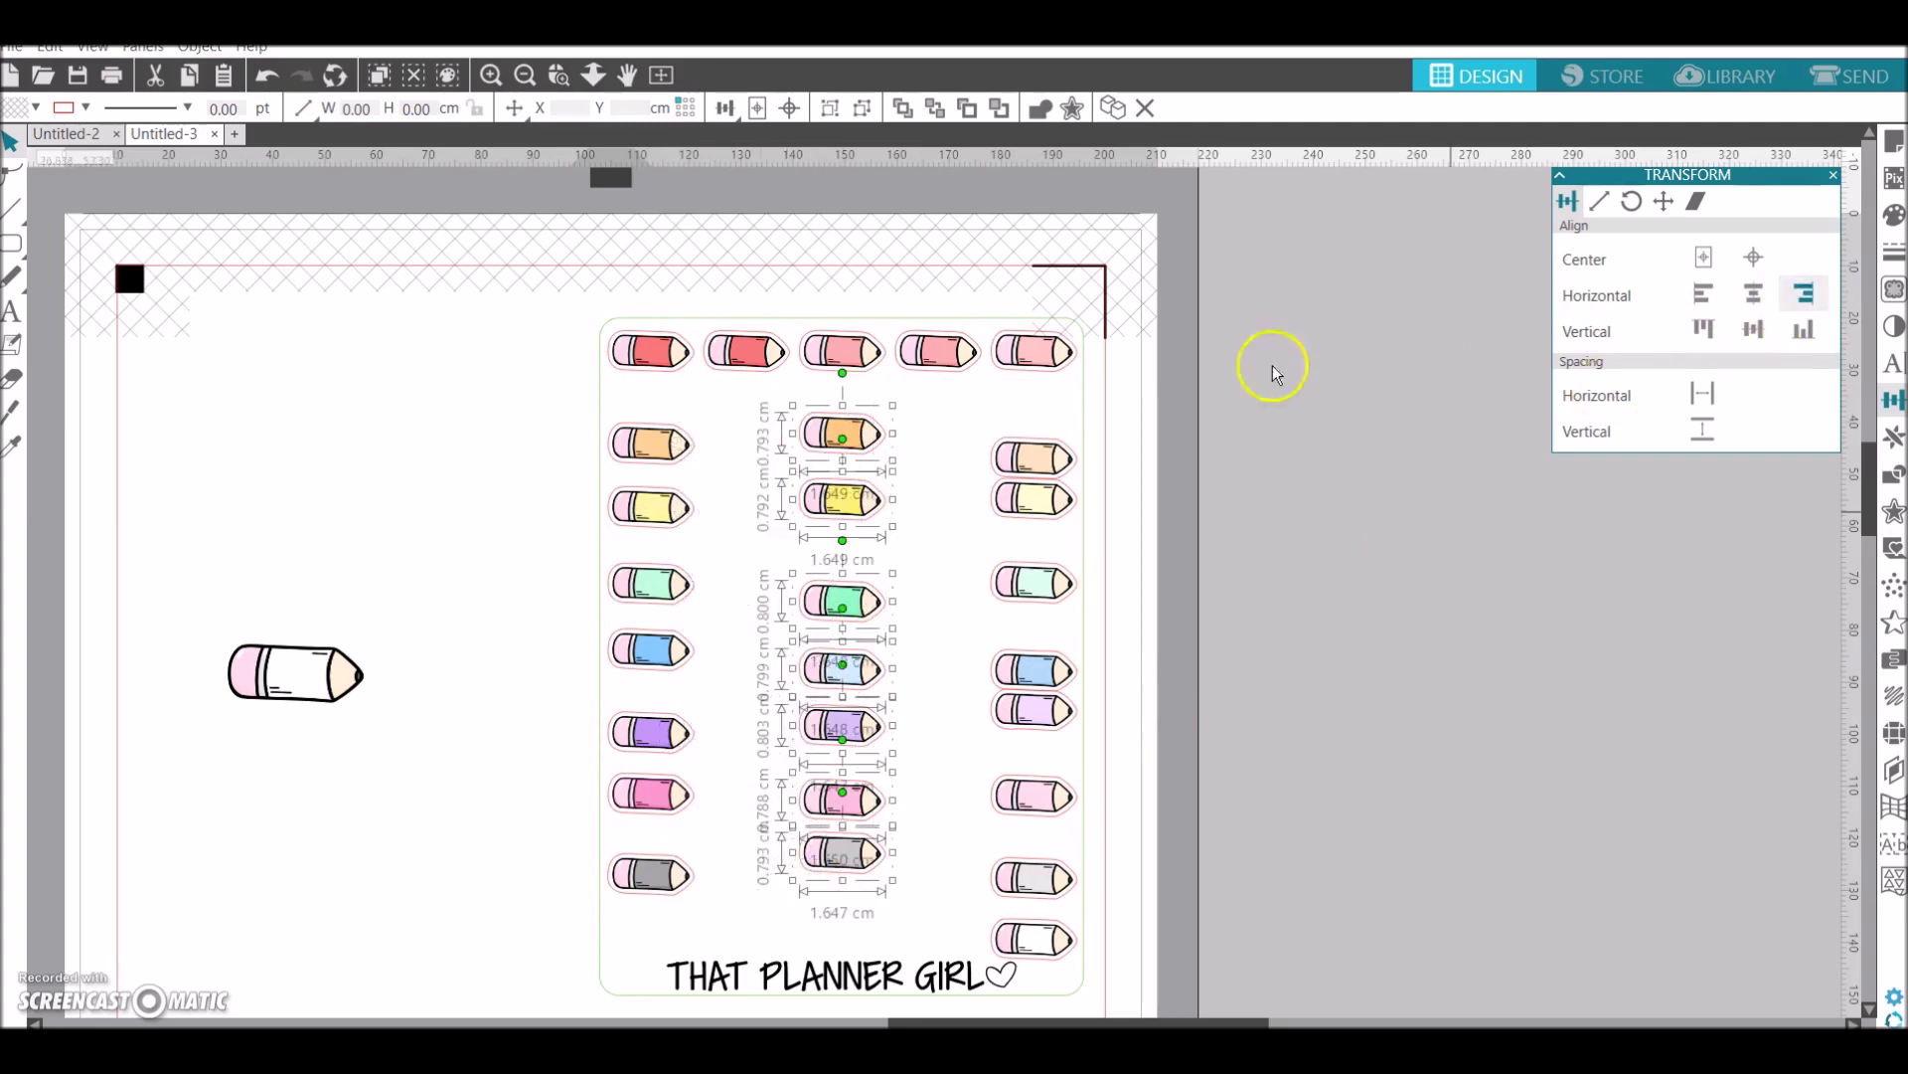
# Duplicate the first and middle columns of pencils, from orange to grey, once each to the right
pyautogui.moveTo(712, 411); pyautogui.dragTo(648, 924)
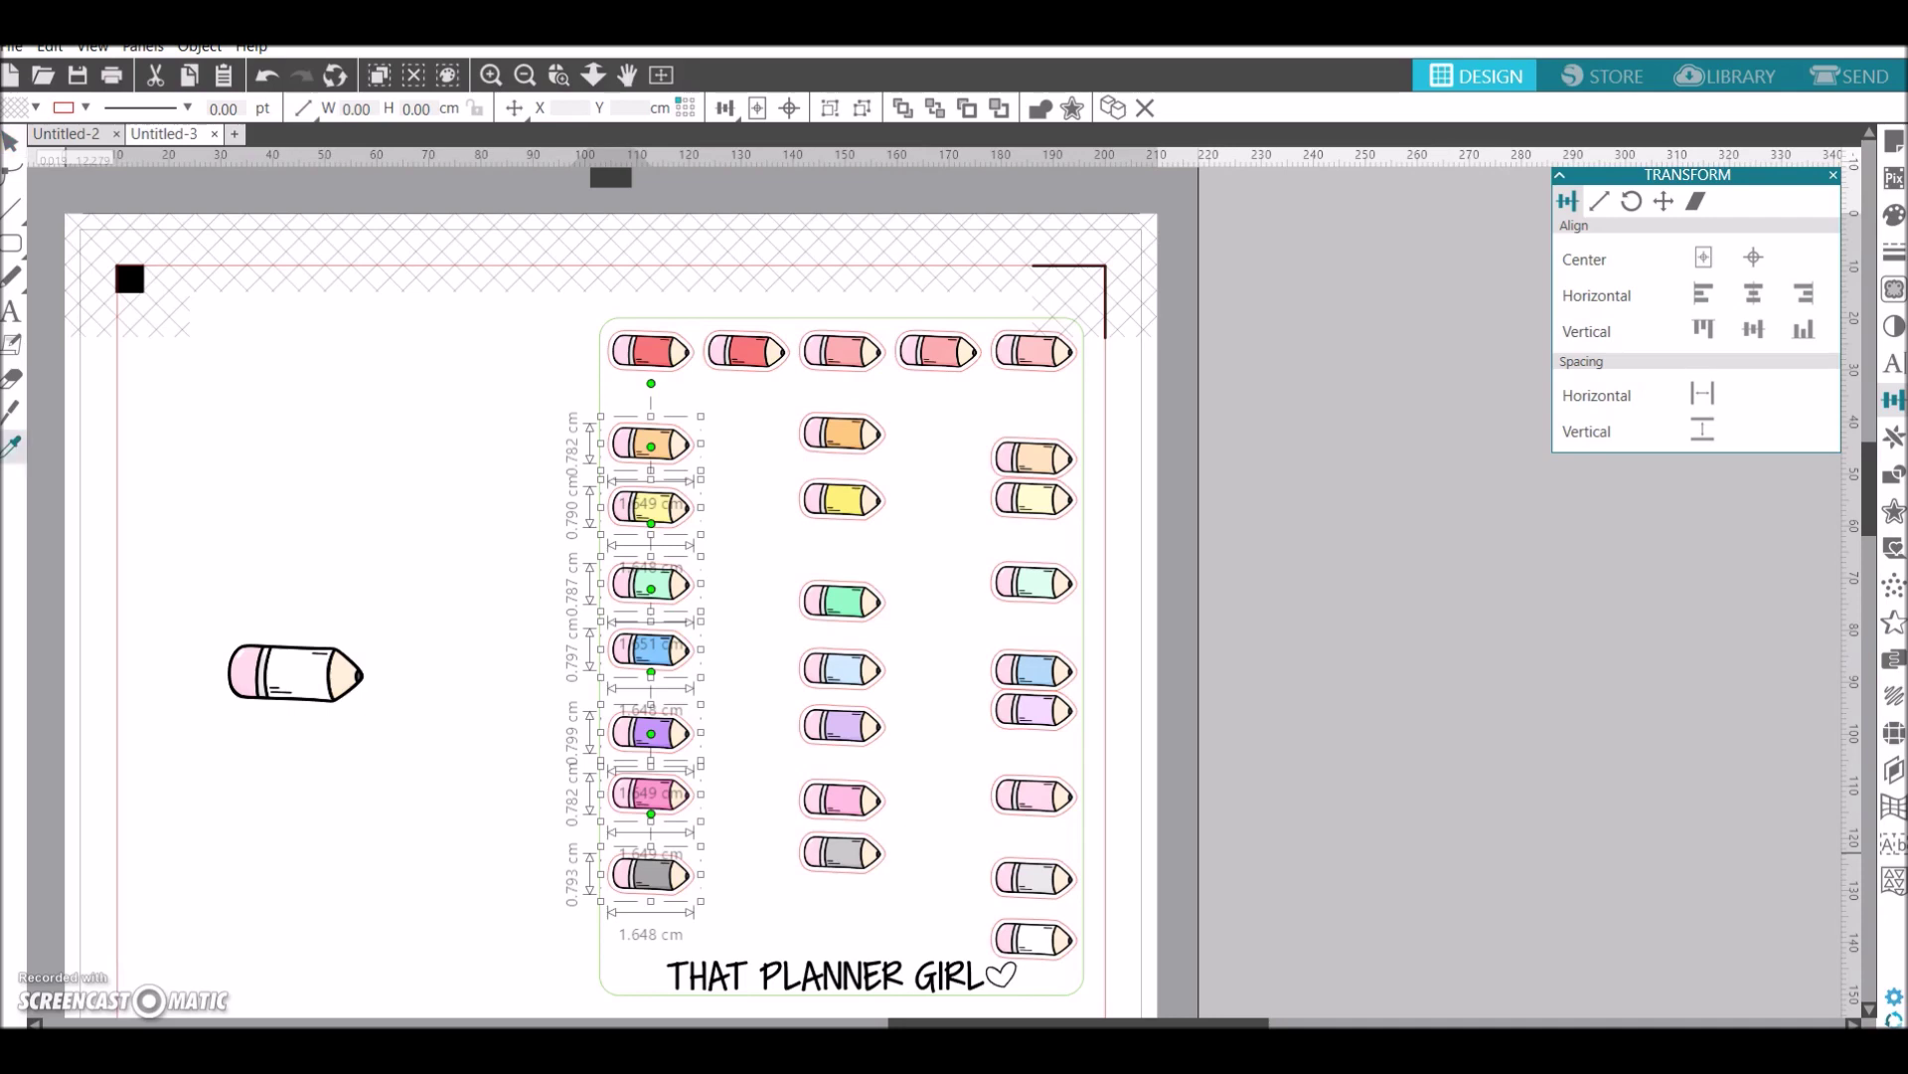
pyautogui.hotkey('ctrl', 'd')
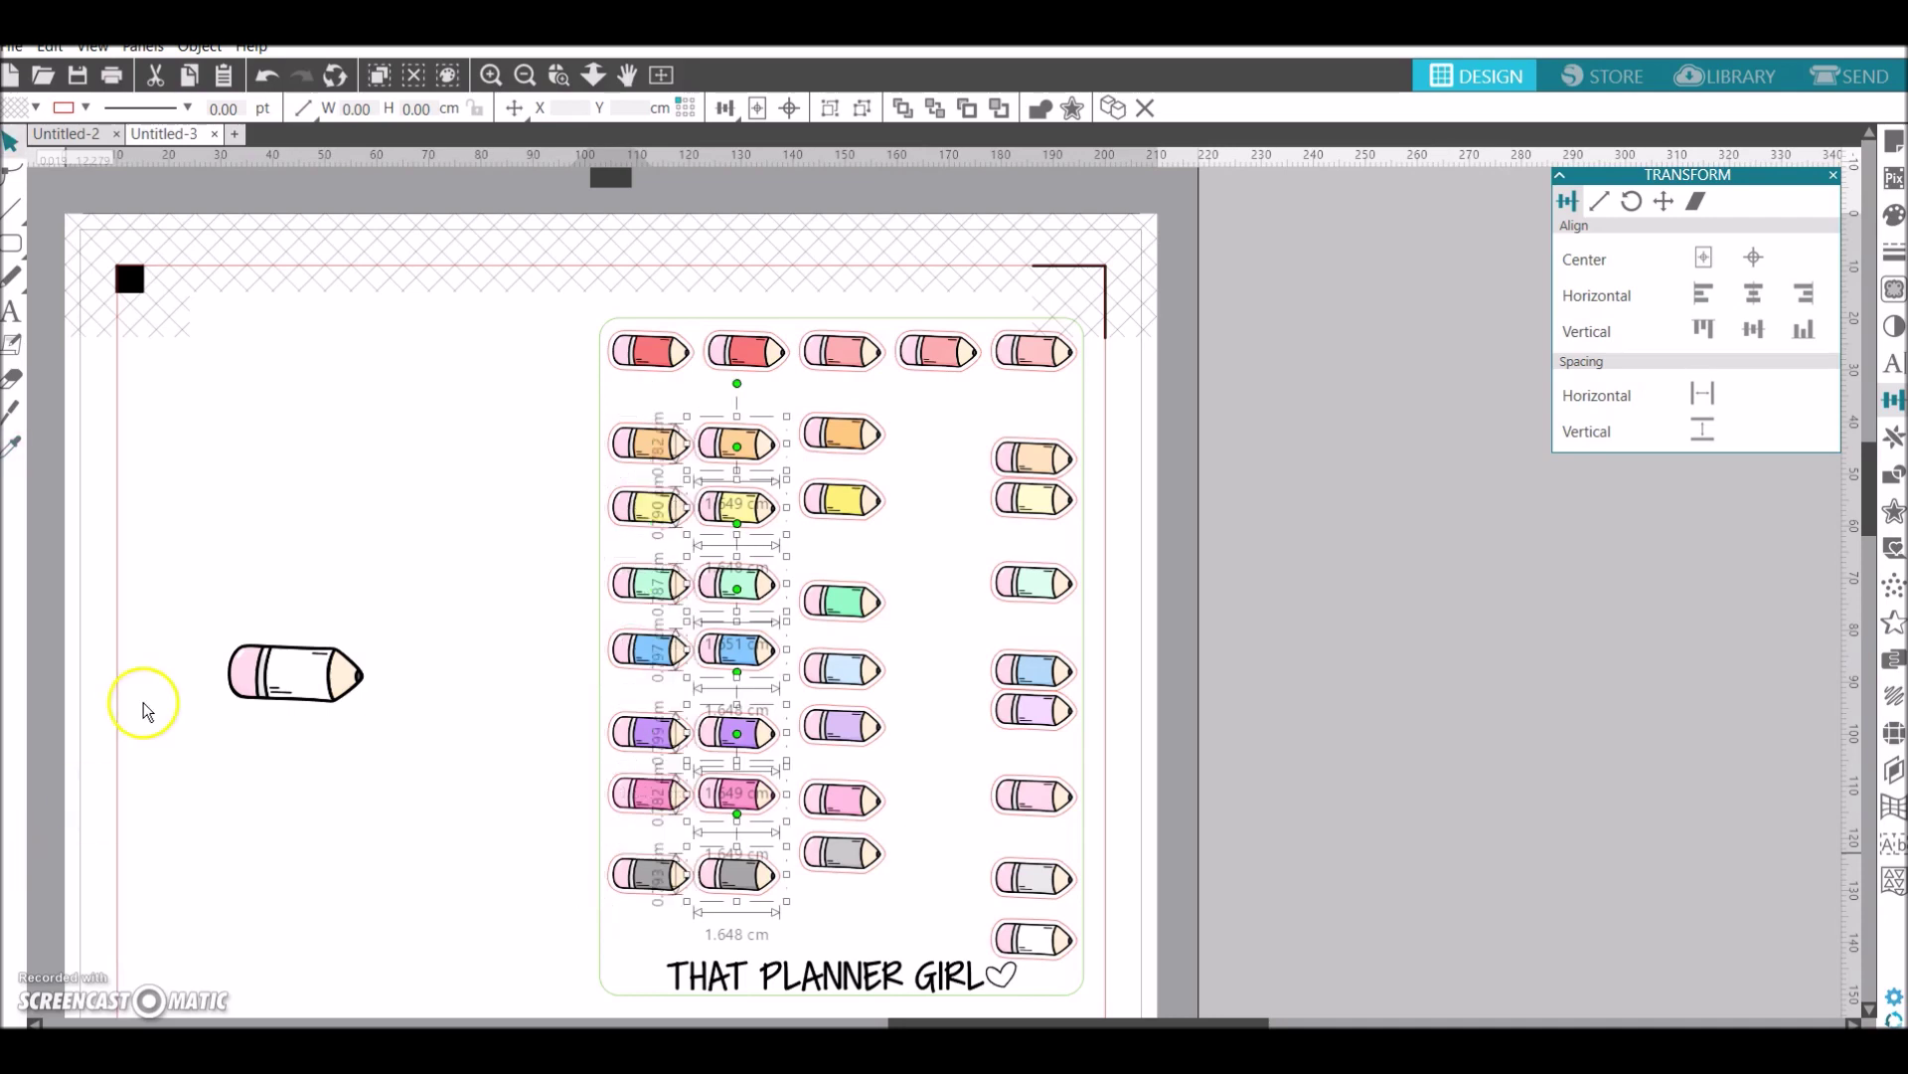
pyautogui.moveTo(867, 437)
pyautogui.mouseDown()
pyautogui.moveTo(885, 608)
pyautogui.moveTo(849, 914)
pyautogui.mouseUp()
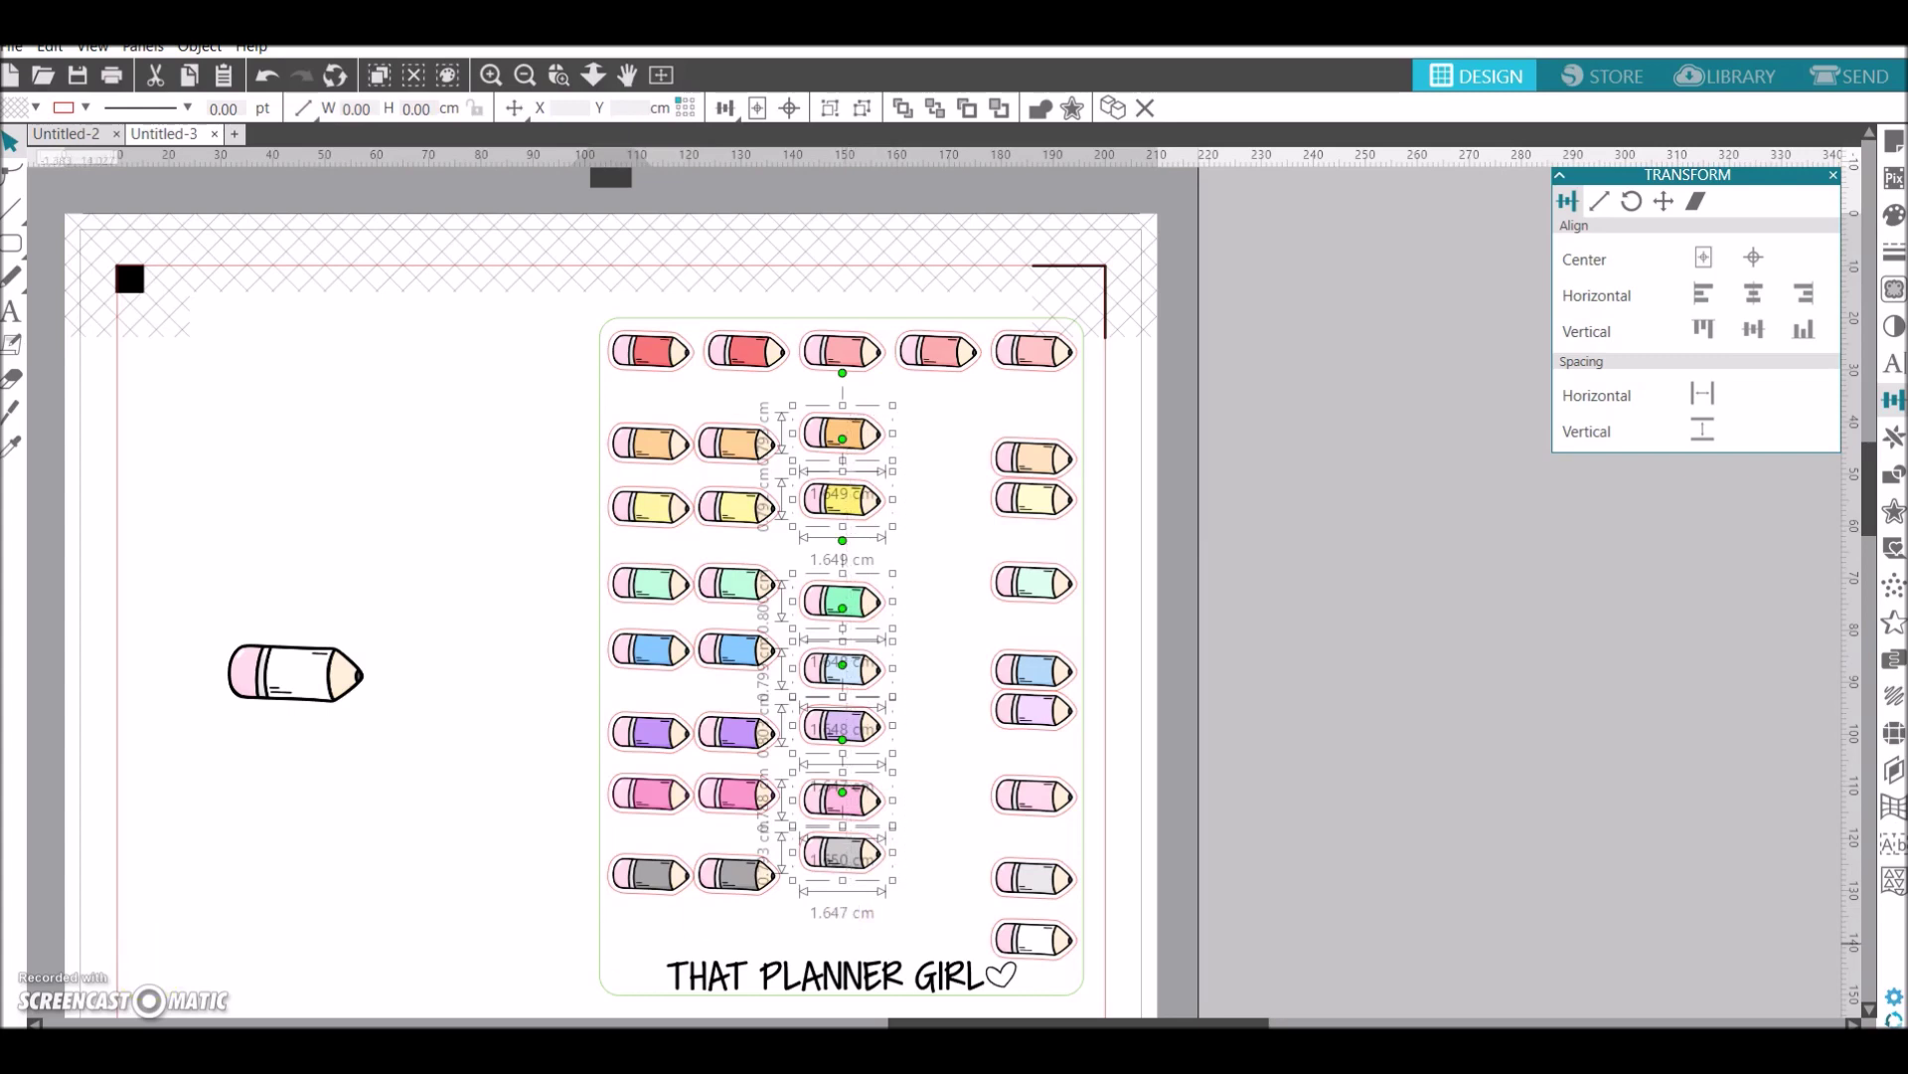
pyautogui.hotkey('ctrl', 'd')
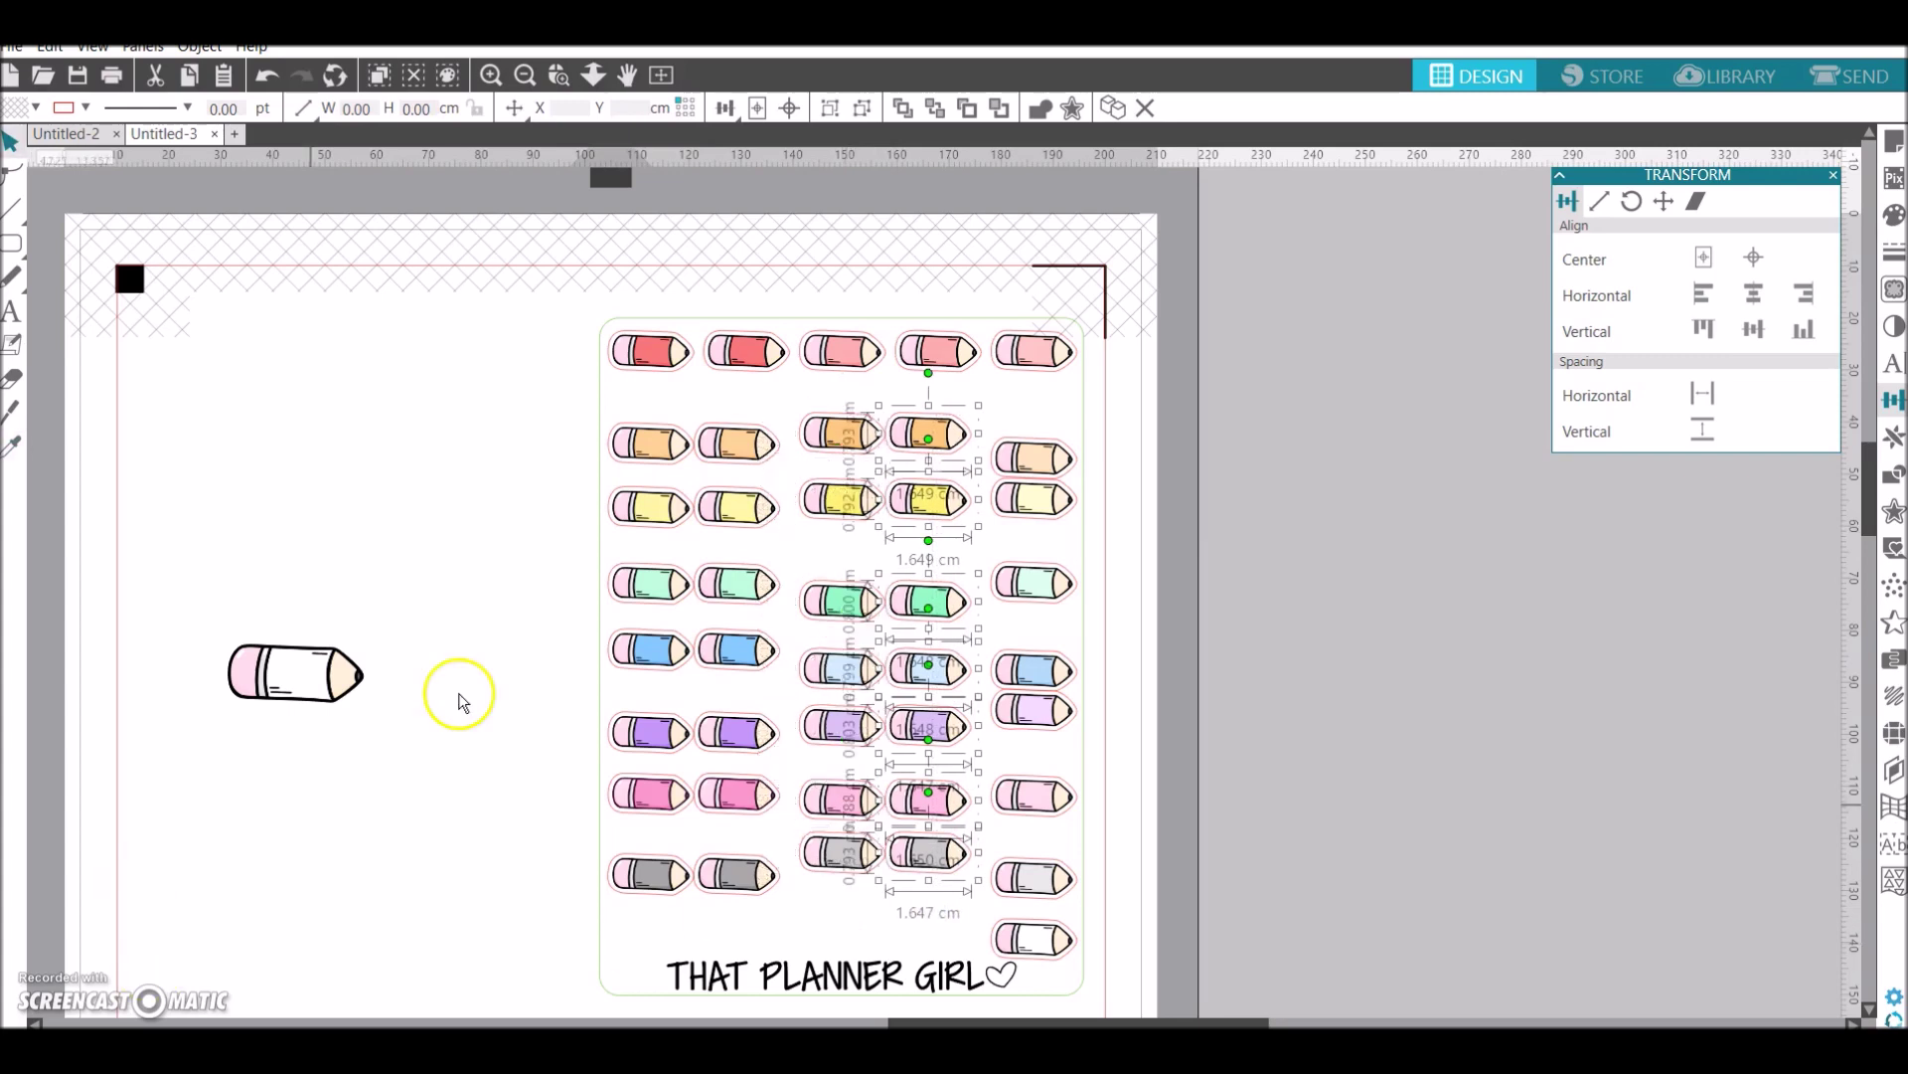
# Align the tops of the five orange pencils, space them evenly across the row and group them
pyautogui.moveTo(589, 407)
pyautogui.mouseDown()
pyautogui.moveTo(835, 393)
pyautogui.moveTo(1068, 462)
pyautogui.mouseUp()
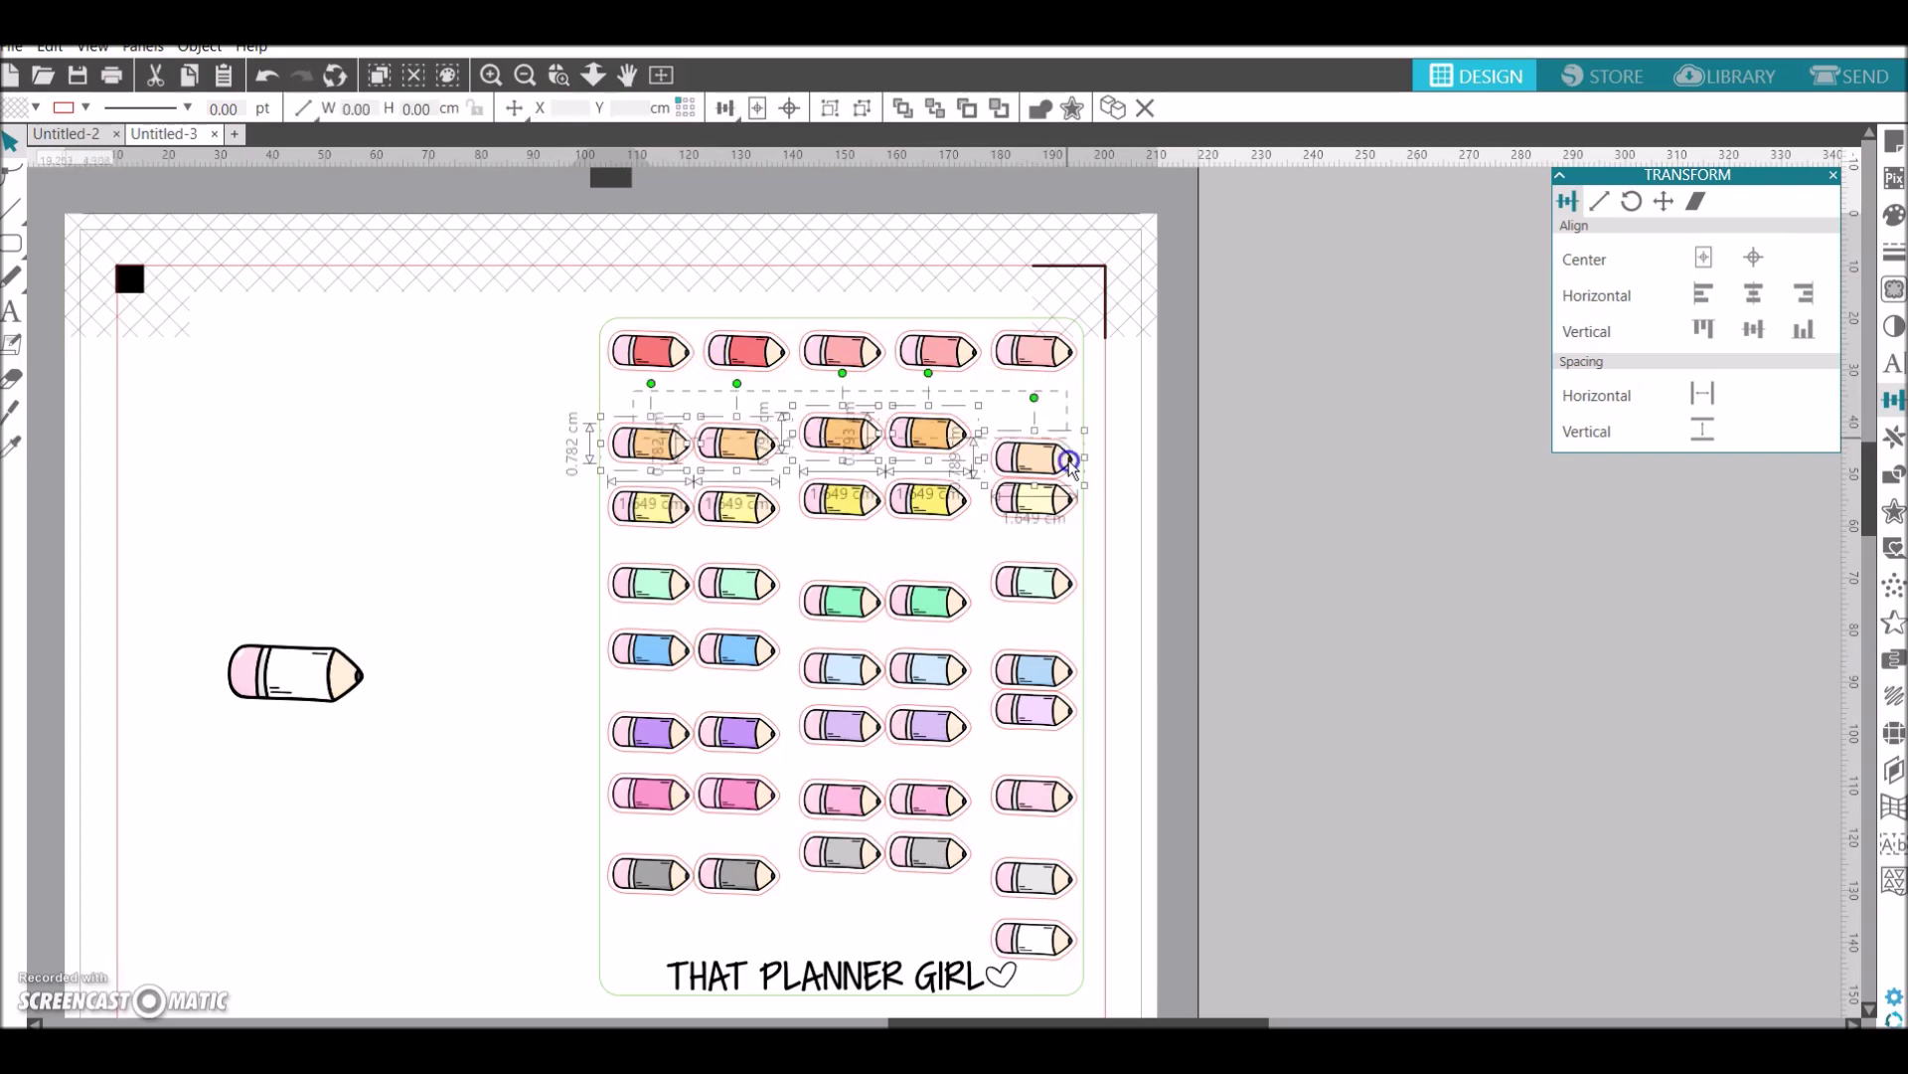
pyautogui.click(1718, 329)
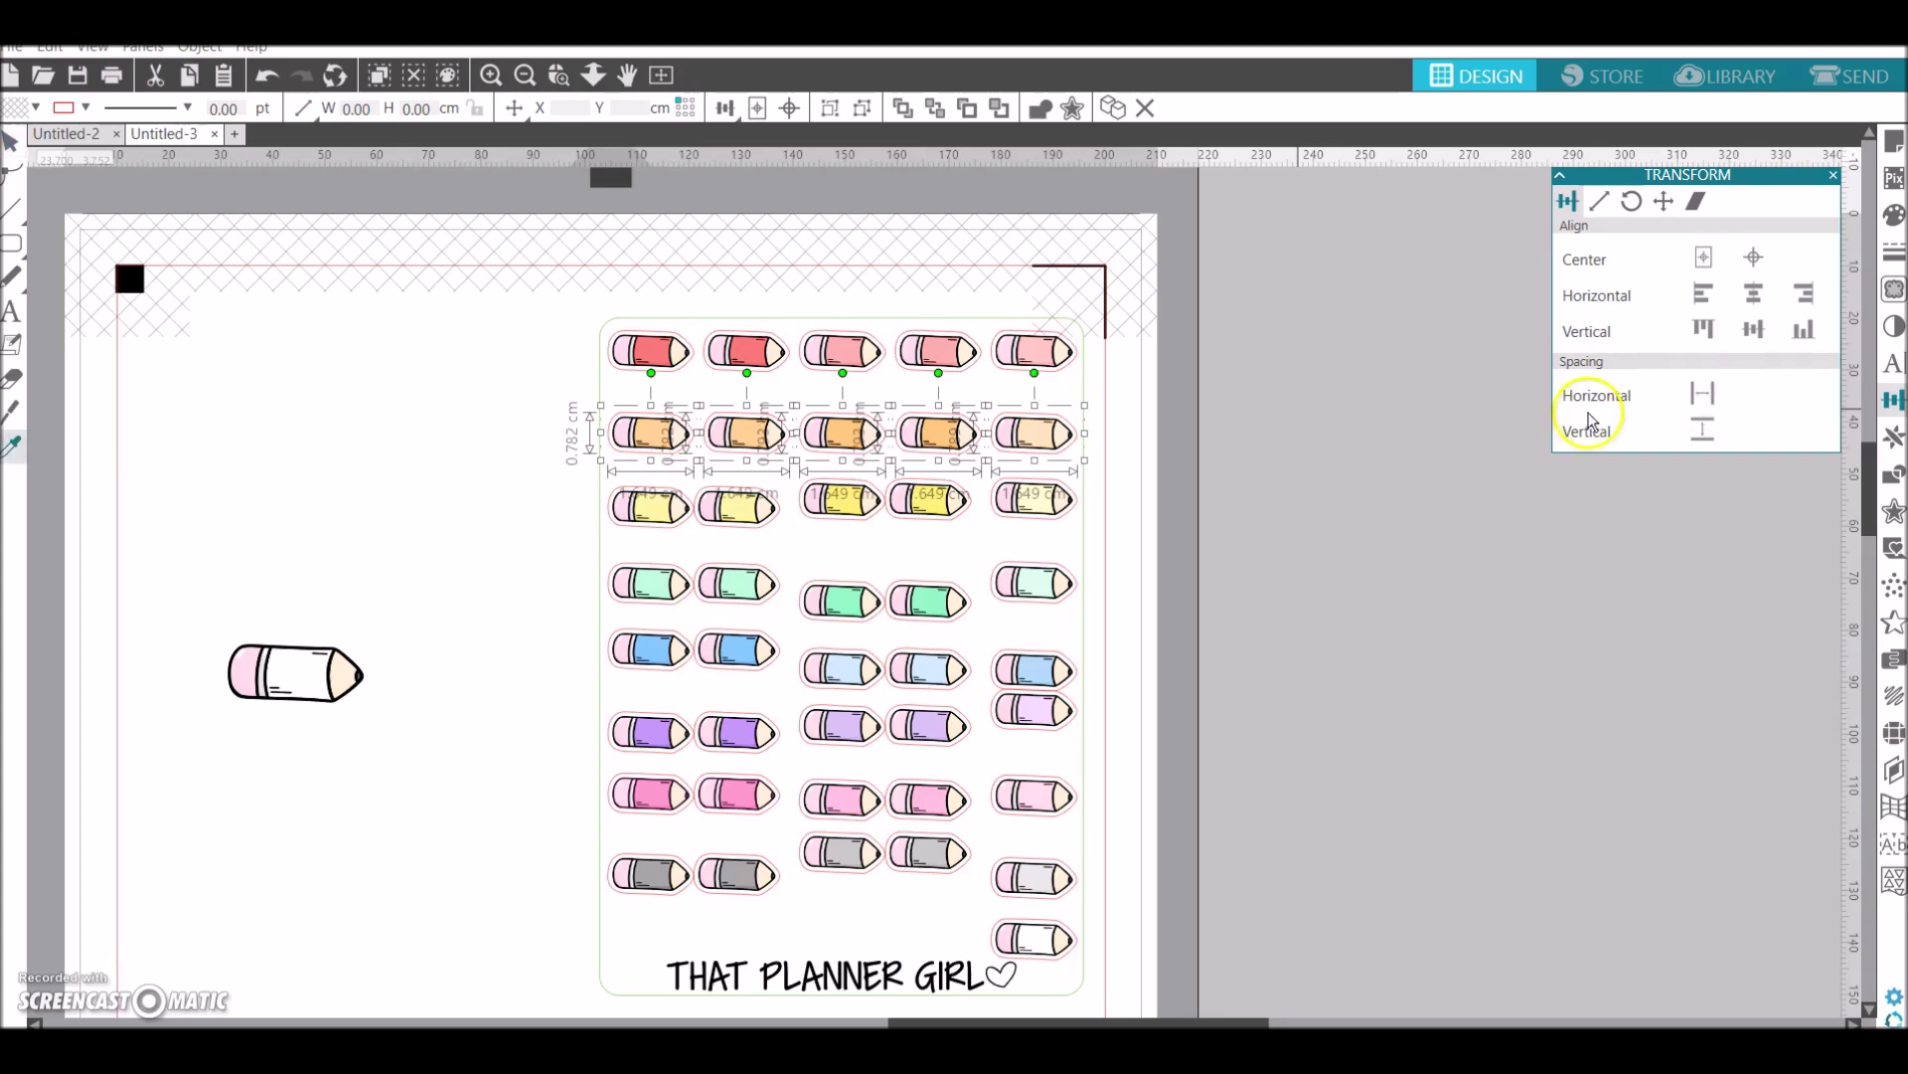
pyautogui.hotkey('ctrl', 'g')
# Top-align the five yellow pencils, distribute them evenly across their row and group them
pyautogui.moveTo(652, 479)
pyautogui.mouseDown()
pyautogui.moveTo(972, 537)
pyautogui.moveTo(1129, 517)
pyautogui.mouseUp()
pyautogui.click(1704, 328)
pyautogui.click(1710, 395)
pyautogui.hotkey('ctrl', 'g')
# Top-align the five green pencils and space them evenly across their row
pyautogui.moveTo(644, 547); pyautogui.dragTo(1043, 591)
pyautogui.click(1704, 328)
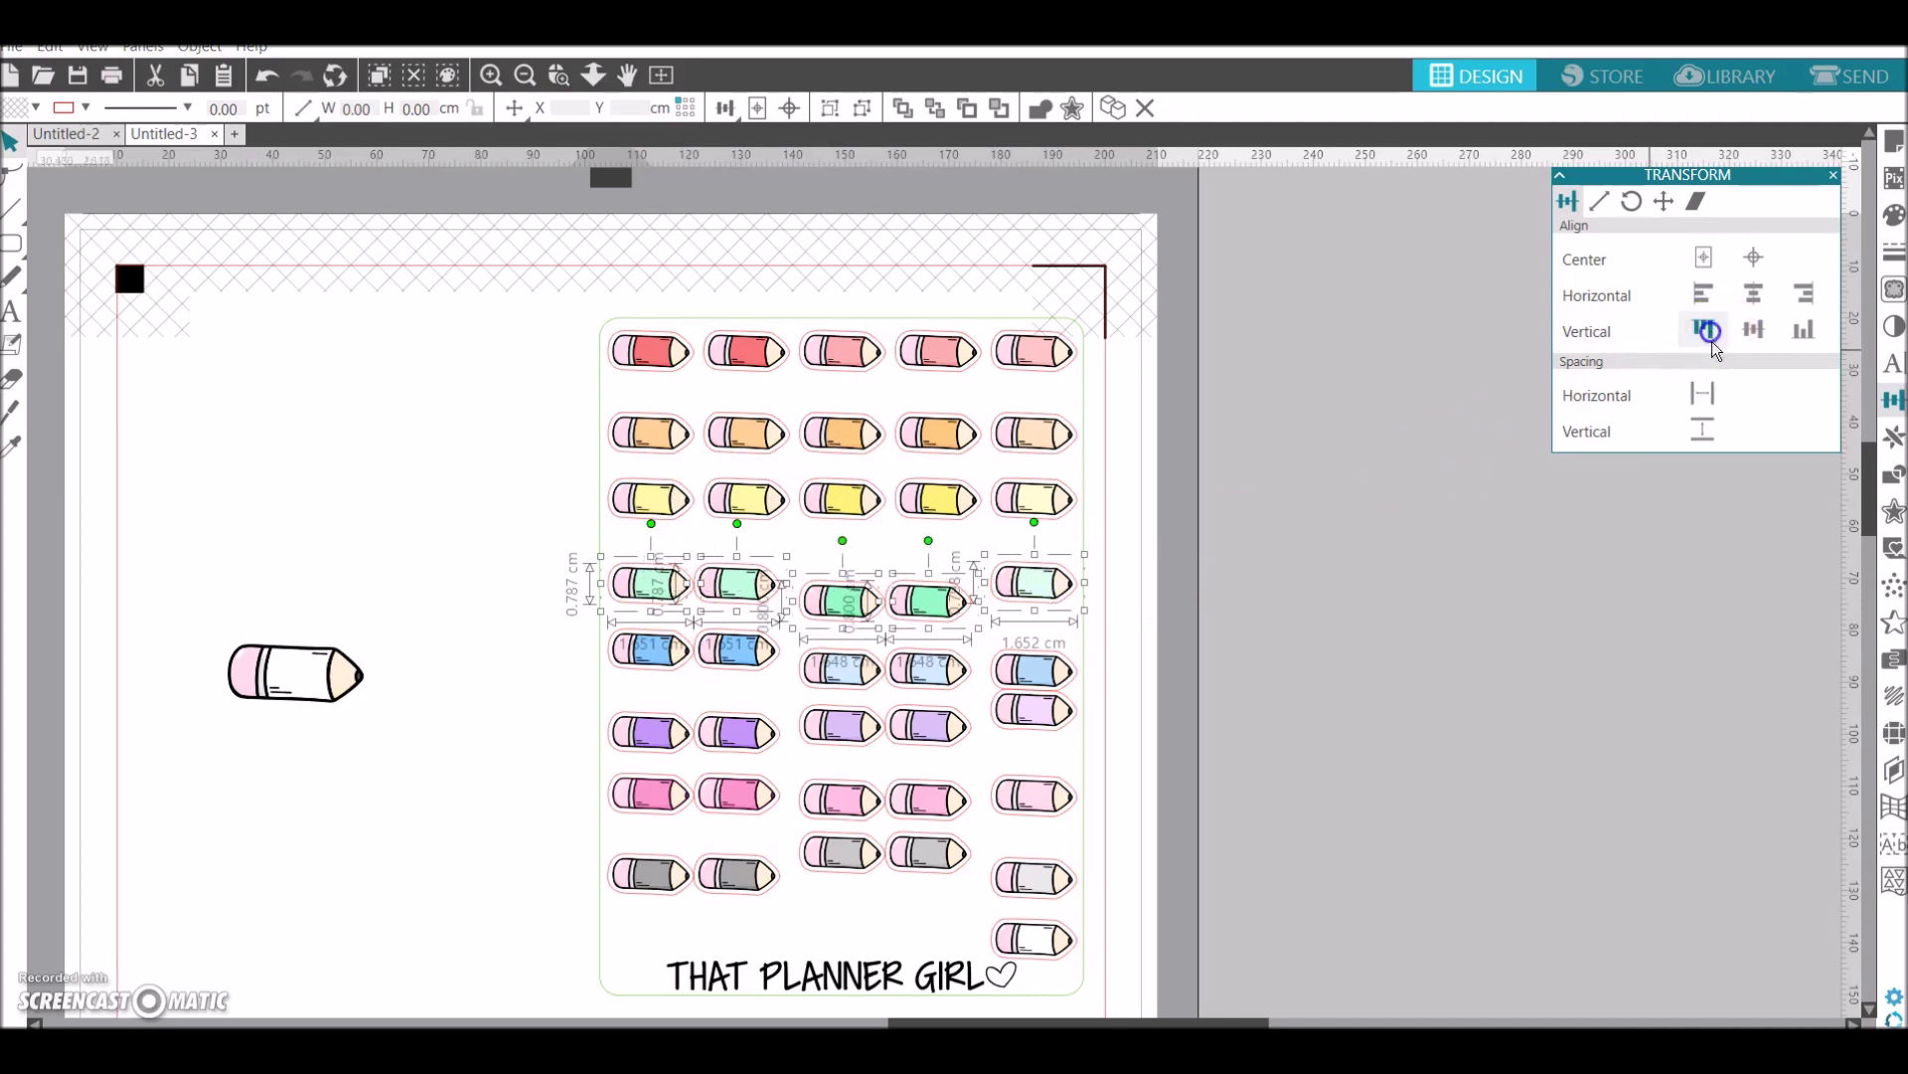
pyautogui.click(1704, 395)
pyautogui.click(746, 629)
# Top-align the five blue pencils, space them evenly across their row and group them
pyautogui.moveTo(595, 609); pyautogui.dragTo(1089, 696)
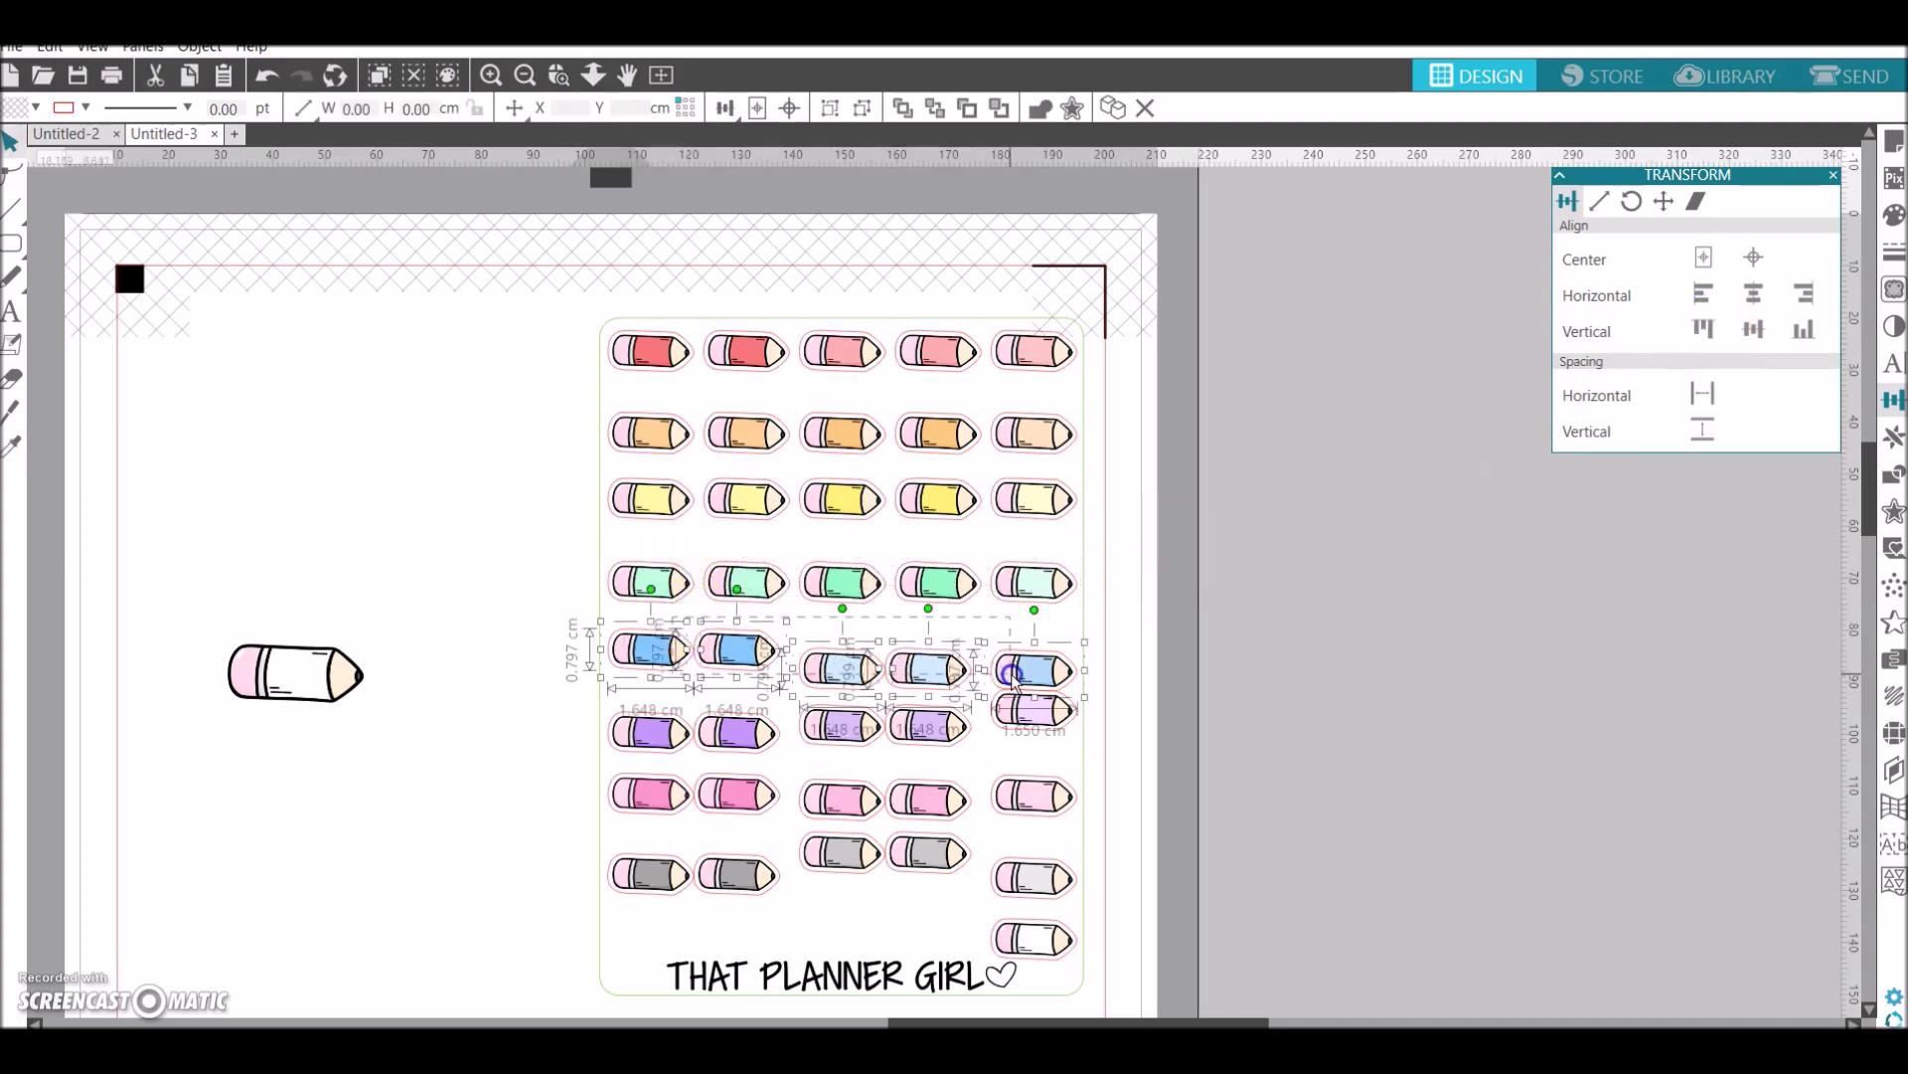
pyautogui.click(1704, 328)
pyautogui.click(1703, 395)
pyautogui.hotkey('ctrl', 'g')
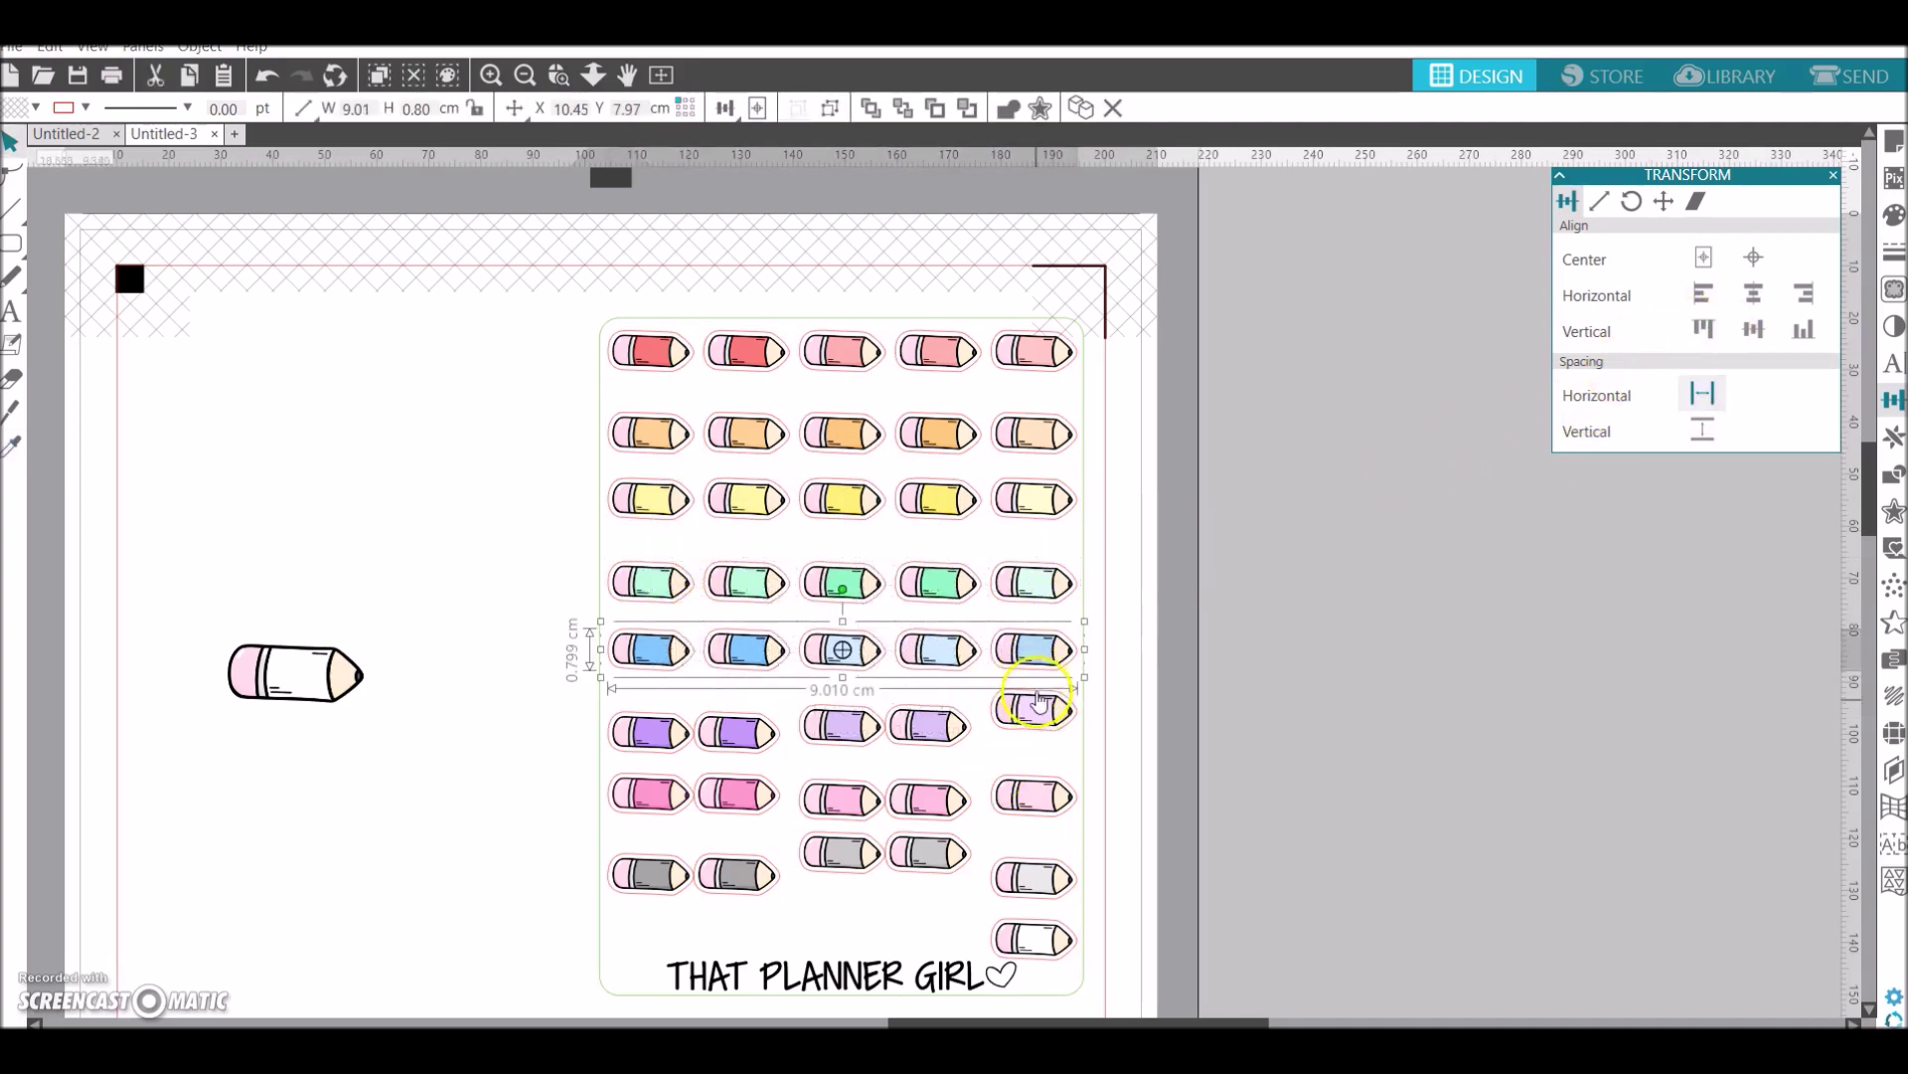
# Align the tops of the five purple pencils, distribute them evenly across the row and group them
pyautogui.moveTo(1047, 754); pyautogui.dragTo(663, 705)
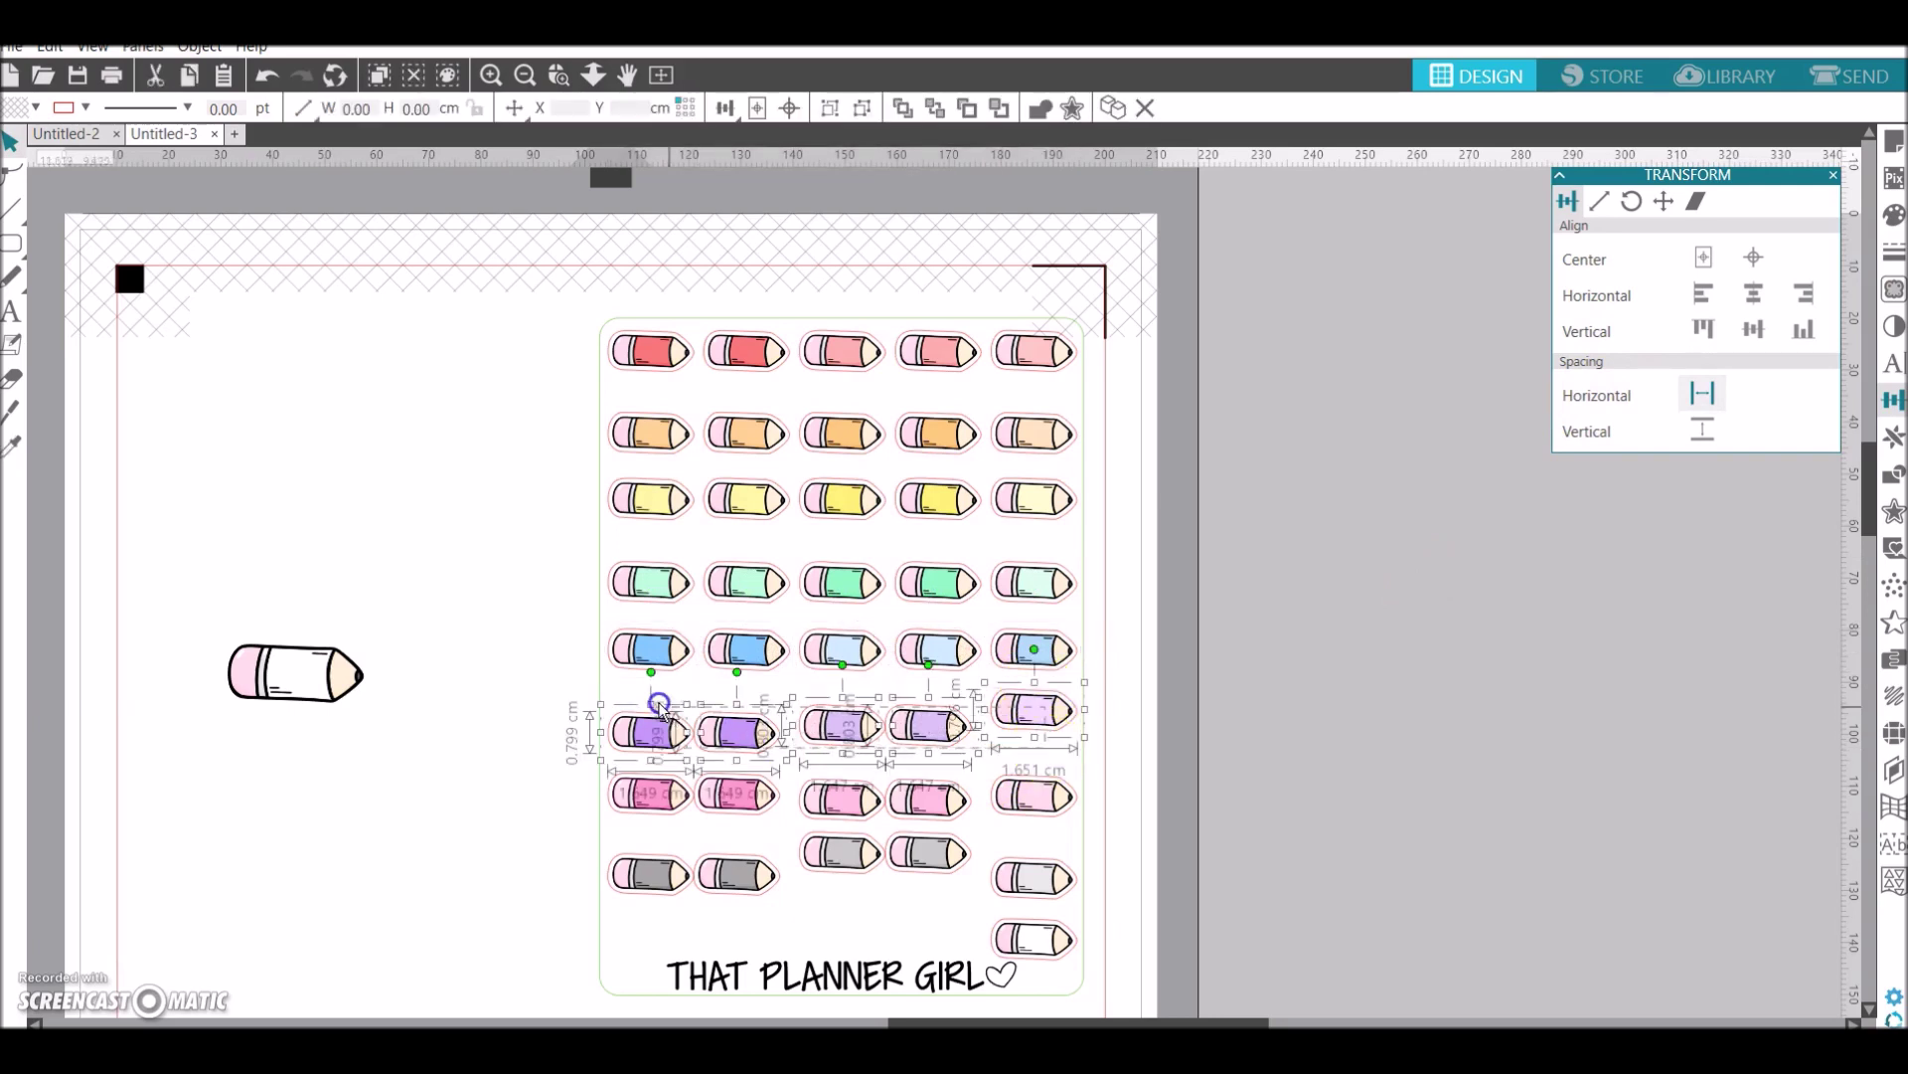
pyautogui.click(1703, 328)
pyautogui.click(1704, 395)
pyautogui.hotkey('ctrl', 'g')
# Top-align the five pink pencils, spread them evenly across their row and group them
pyautogui.moveTo(666, 760)
pyautogui.mouseDown()
pyautogui.moveTo(997, 801)
pyautogui.moveTo(1085, 840)
pyautogui.mouseUp()
pyautogui.click(1703, 328)
pyautogui.click(1703, 394)
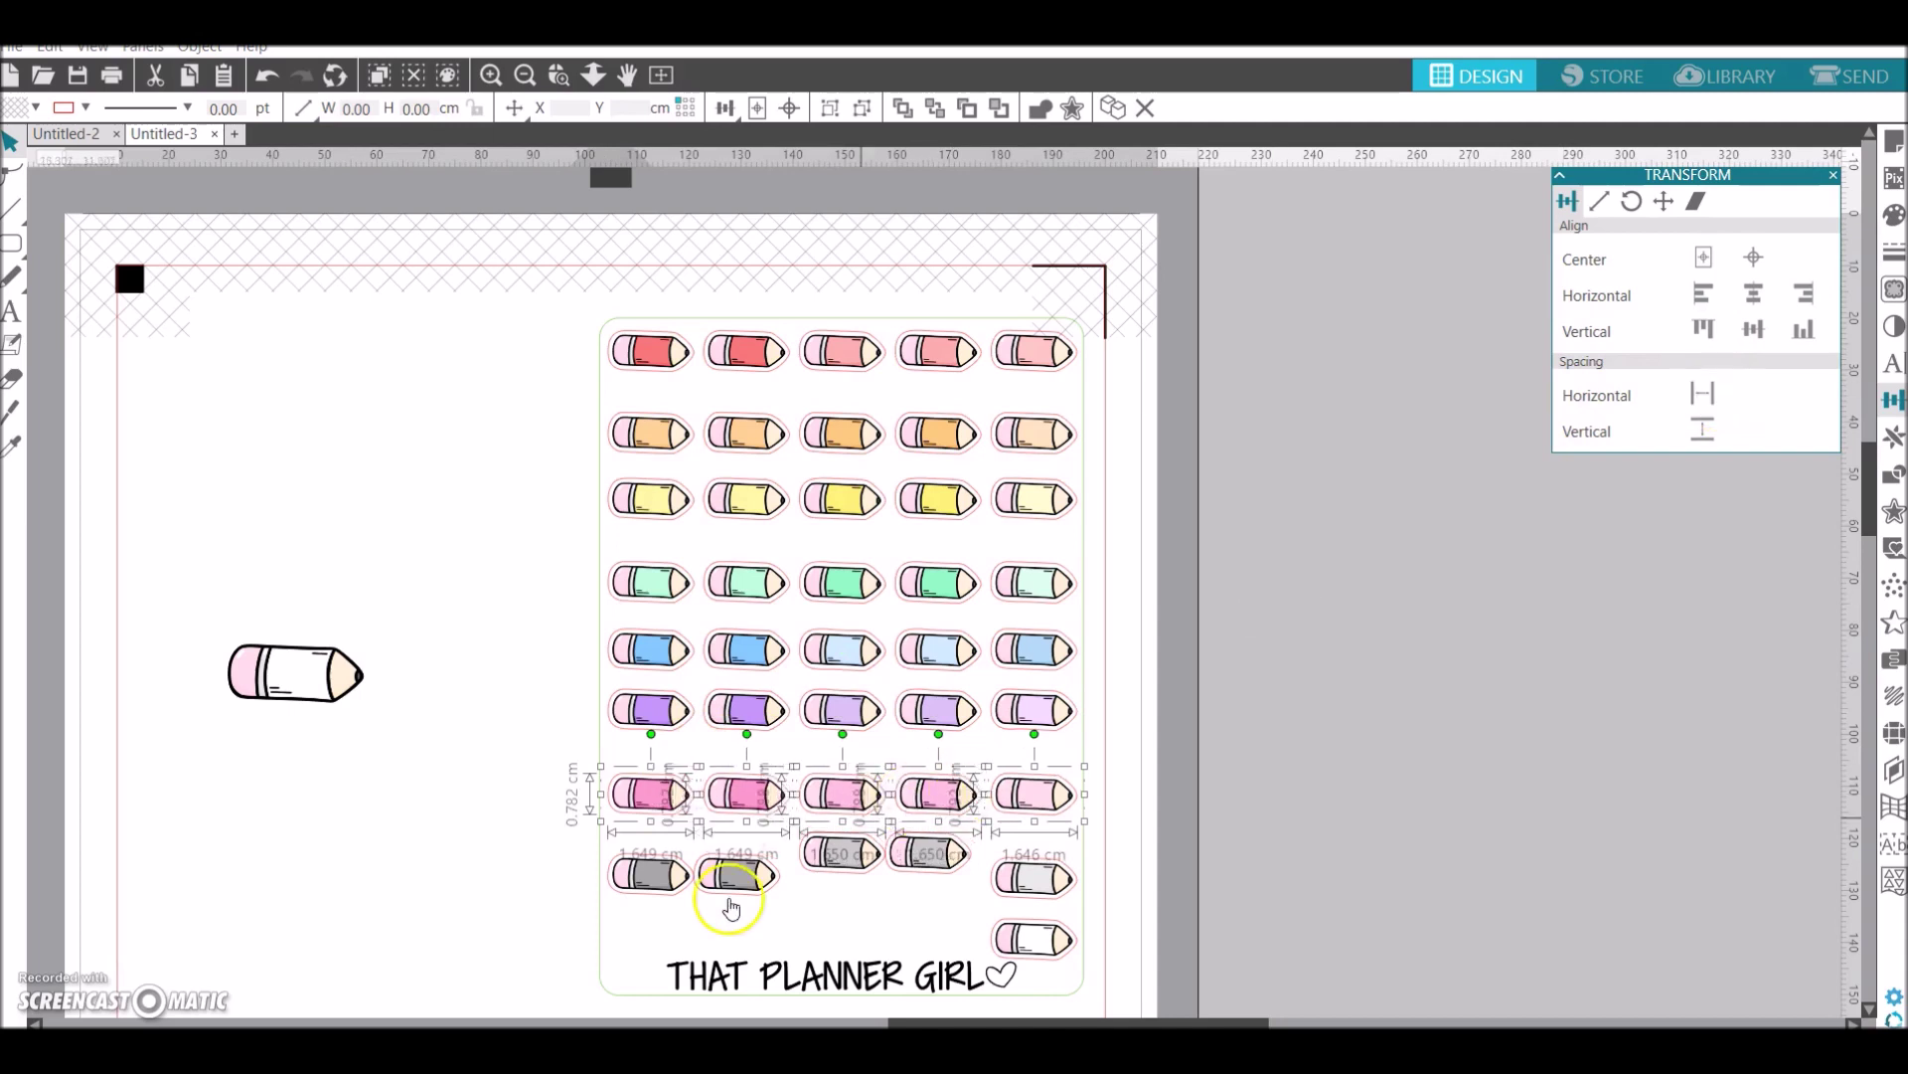
pyautogui.hotkey('ctrl', 'g')
# Top-align the five grey pencils and space them evenly across their row
pyautogui.moveTo(666, 833); pyautogui.dragTo(1021, 861)
pyautogui.click(1704, 328)
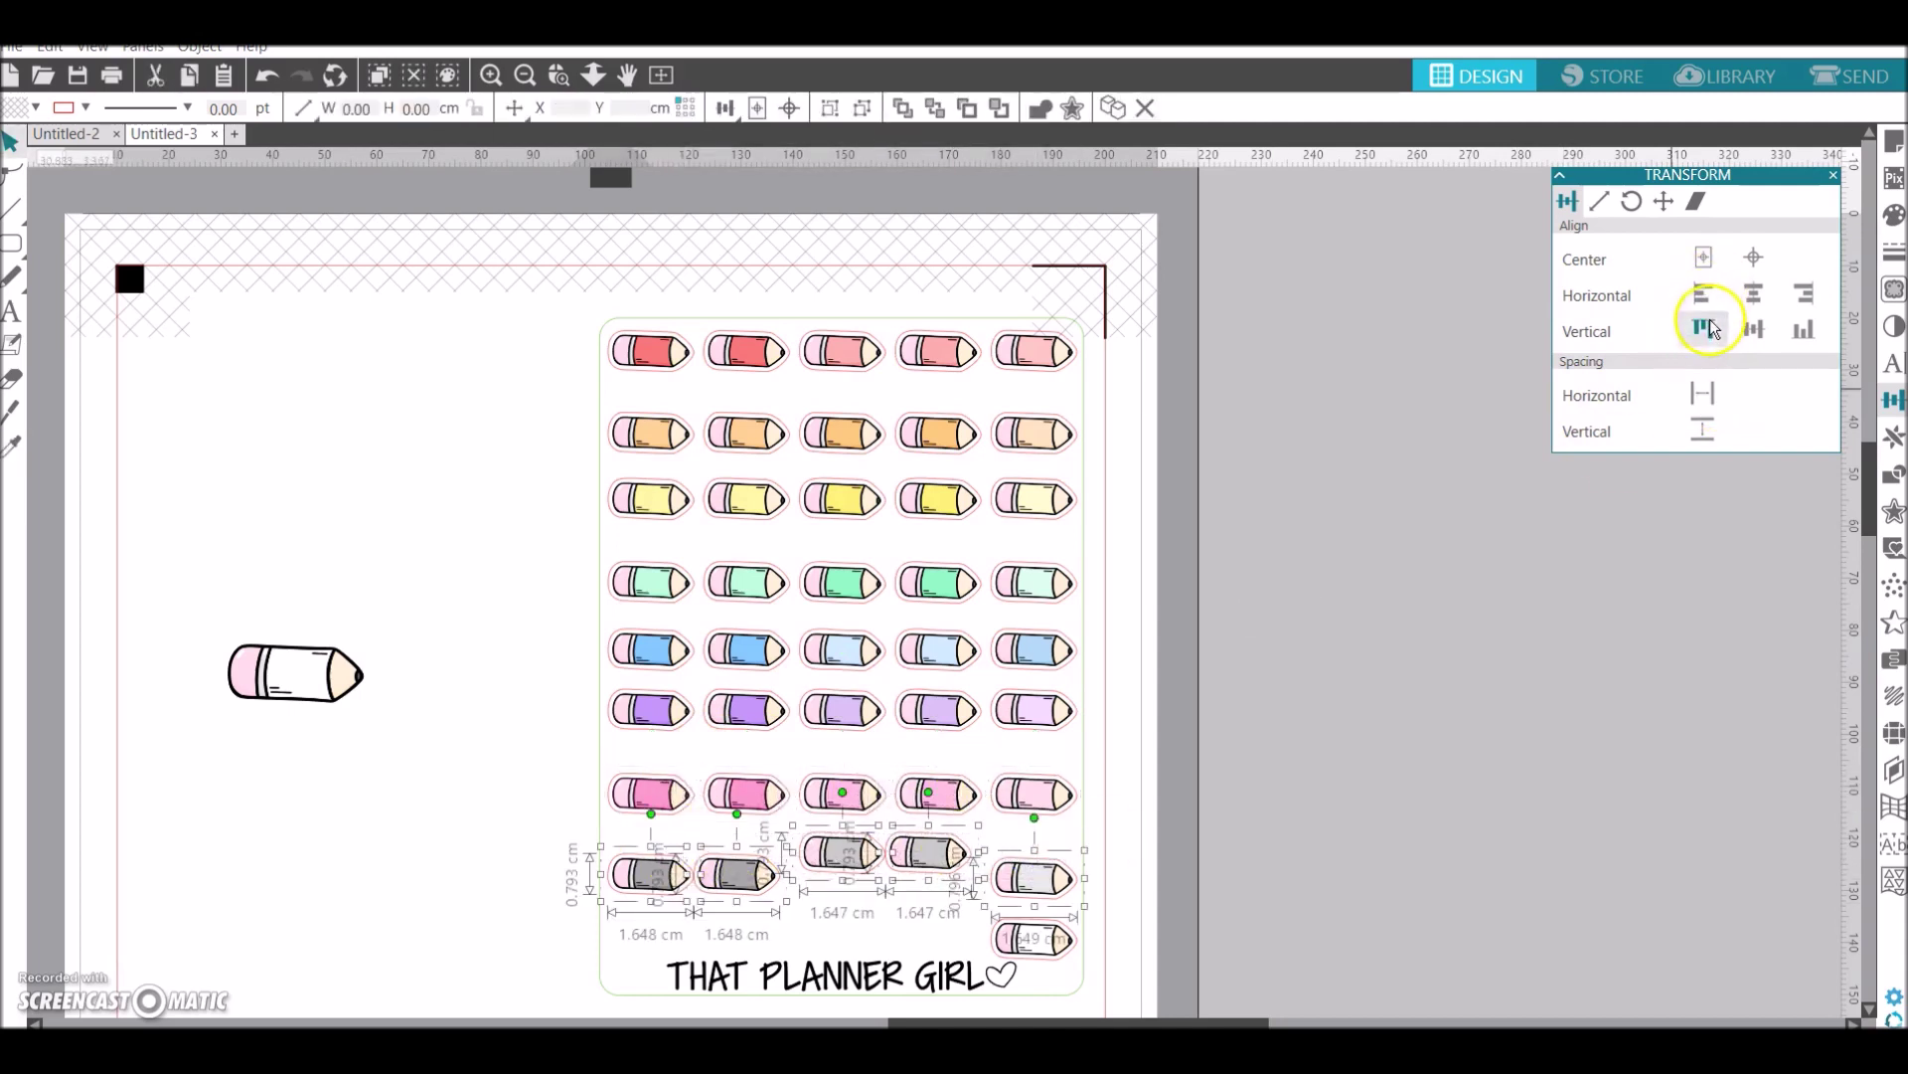
pyautogui.click(1704, 396)
# Duplicate the white pencil four times to the left to make a row of five
pyautogui.click(1034, 939)
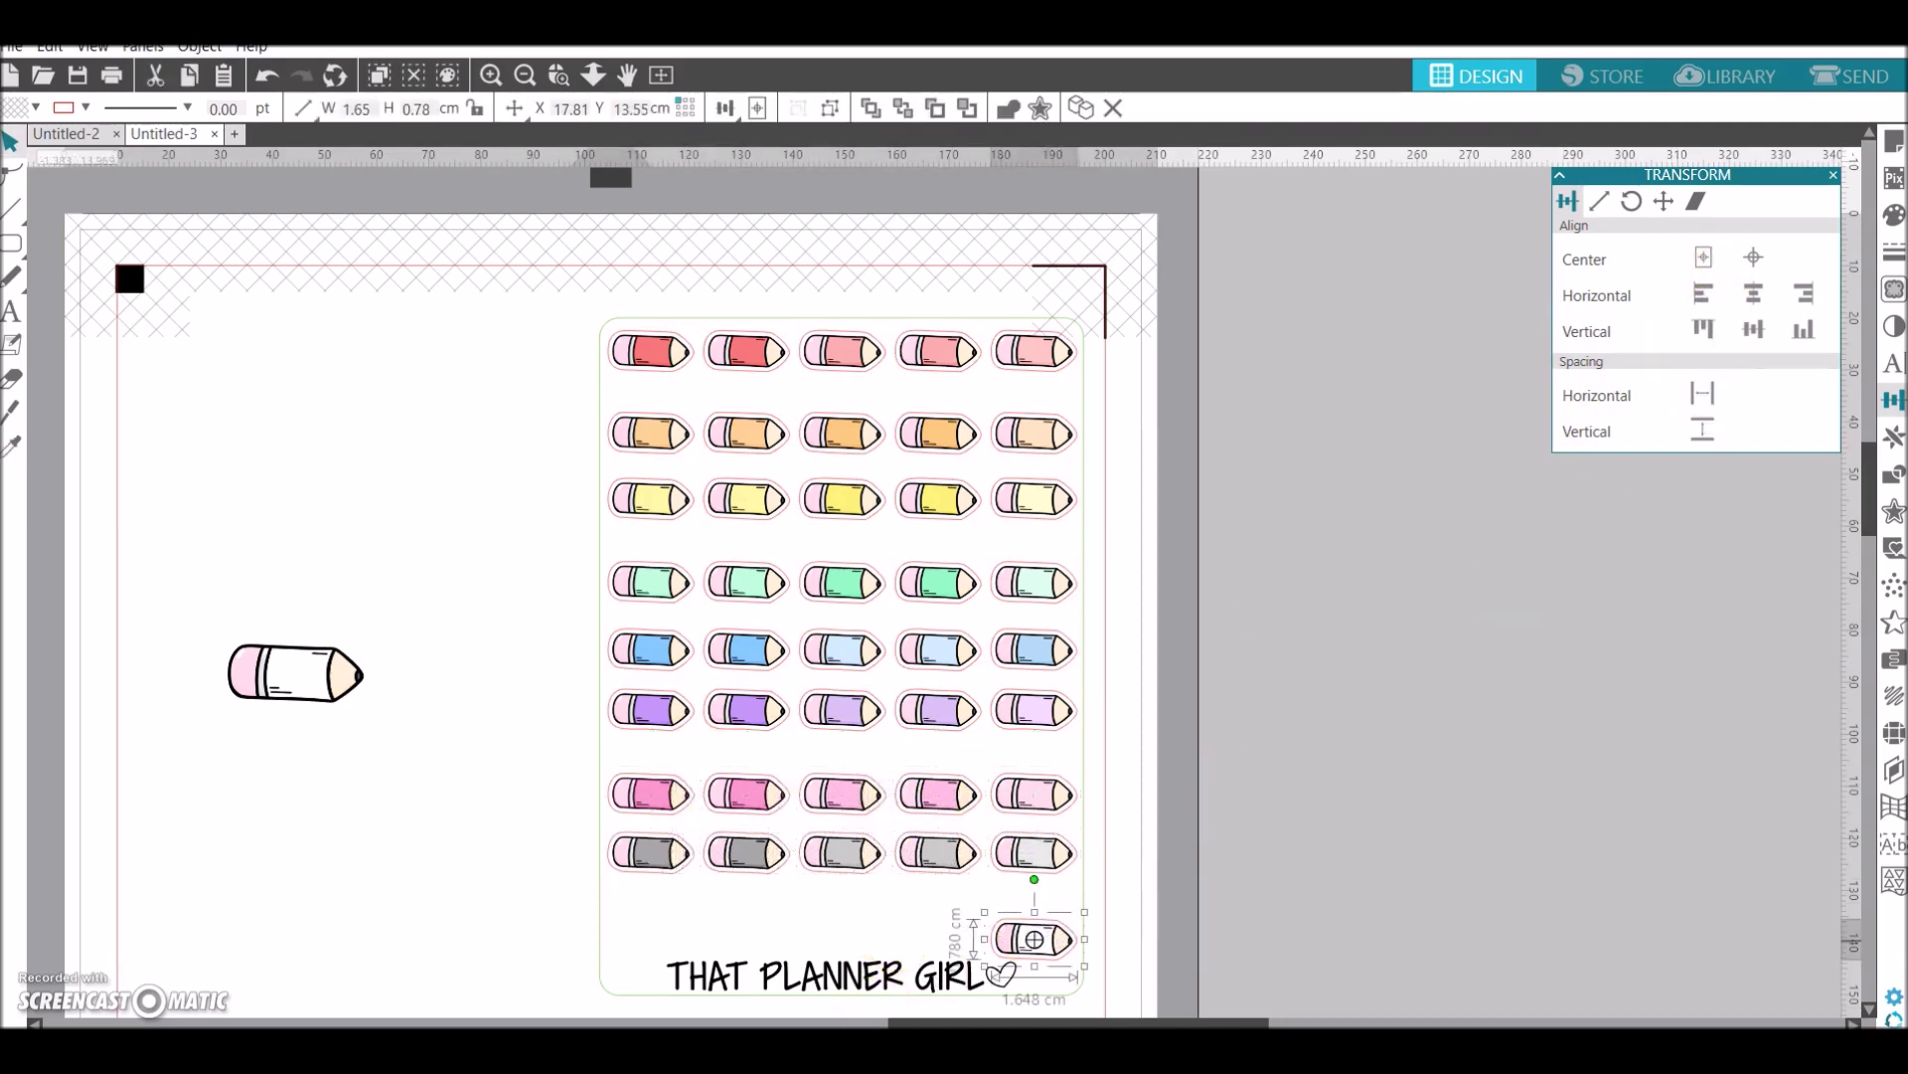
pyautogui.hotkey('ctrl', 'Left')
pyautogui.hotkey('ctrl', 'Left')
pyautogui.hotkey('ctrl', 'Left')
pyautogui.hotkey('ctrl', 'Left')
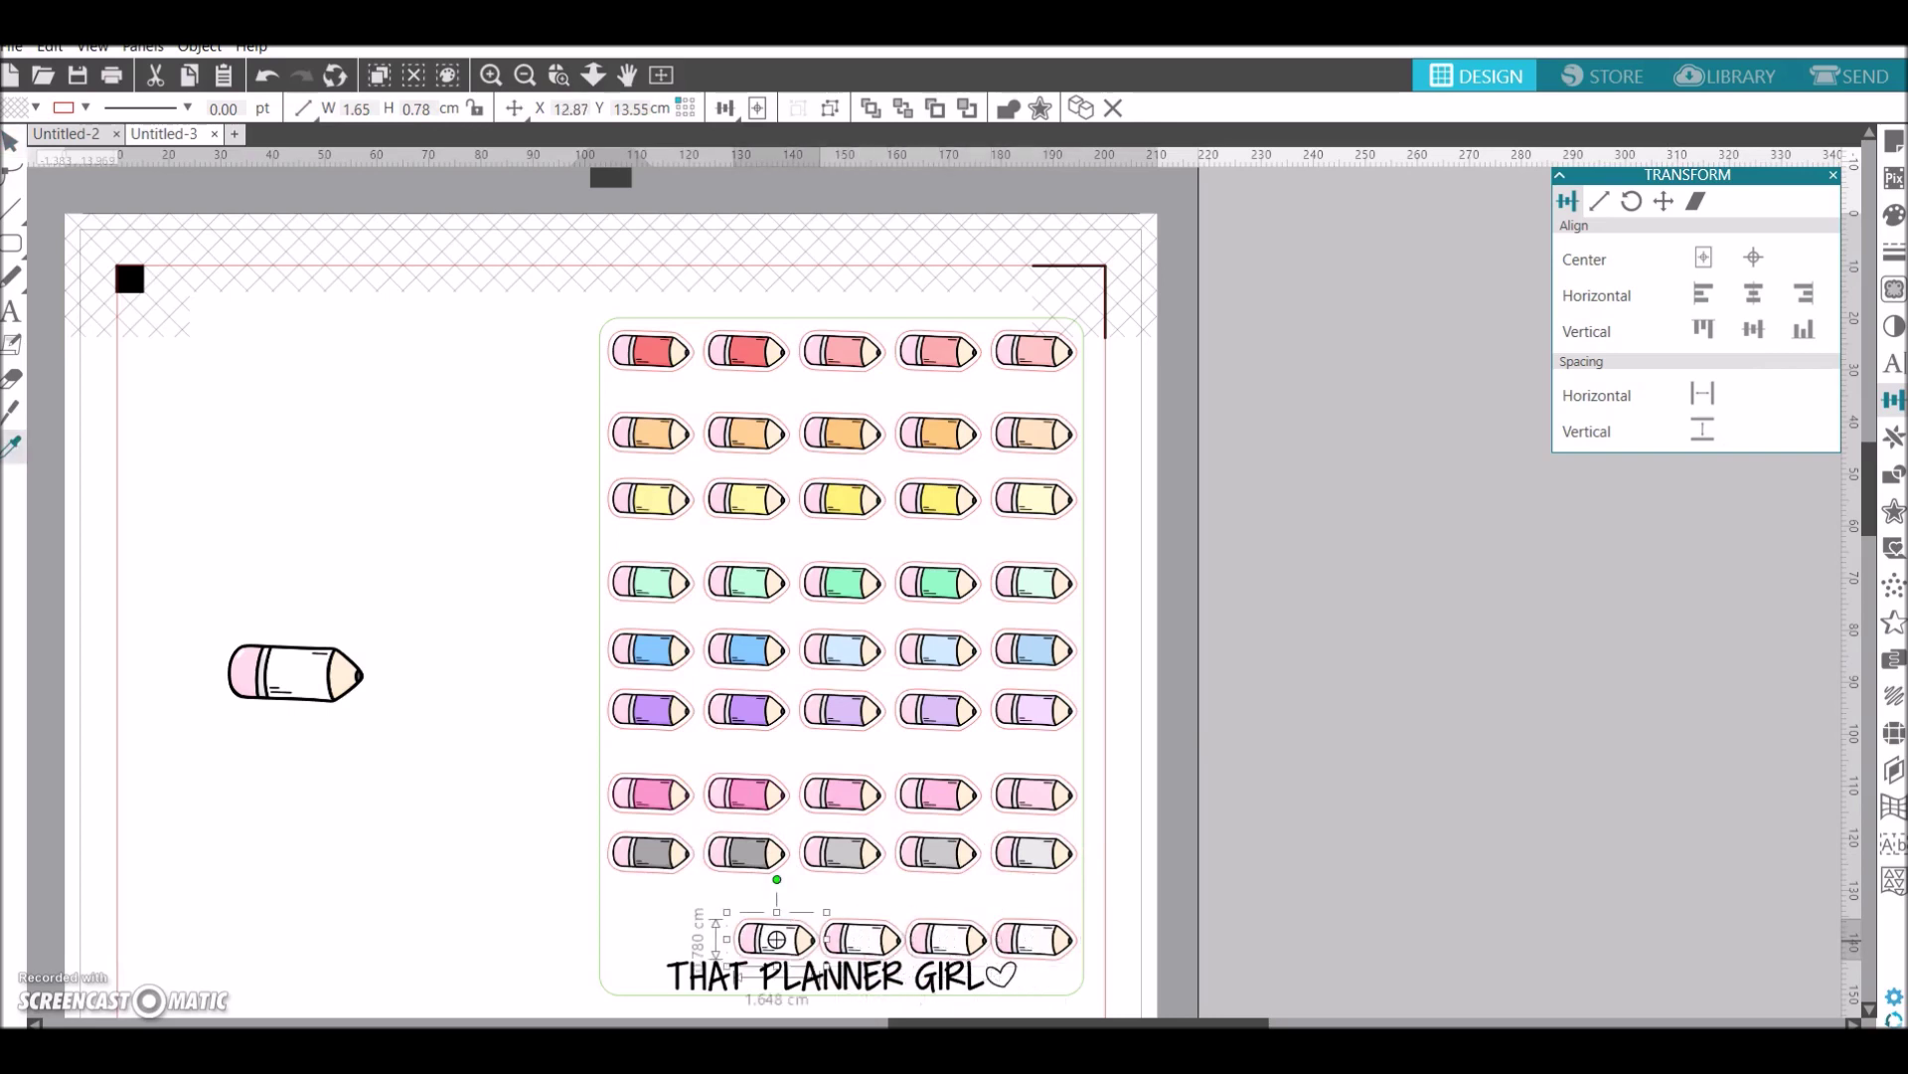
# Left-align the leftmost white pencil with the start of the grey row
pyautogui.keyDown('shift'); pyautogui.click(686, 853); pyautogui.keyUp('shift')
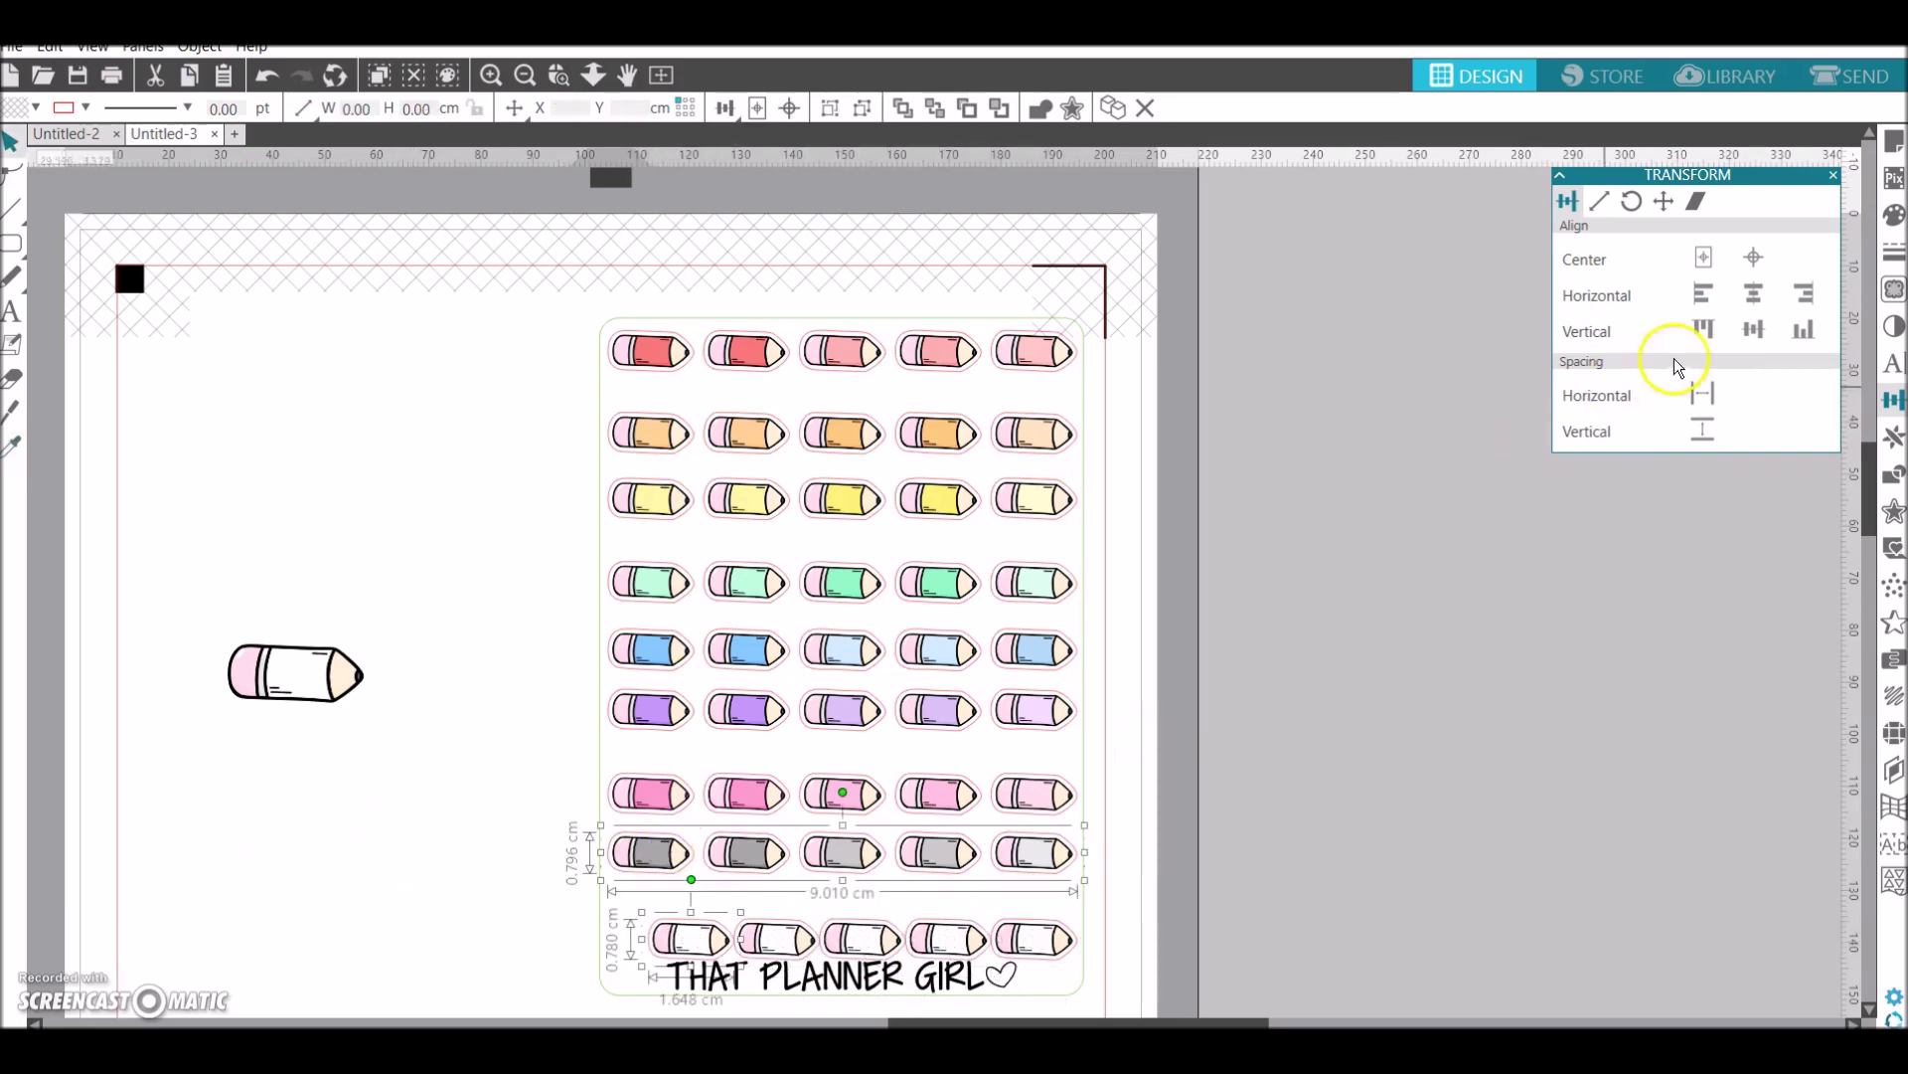
pyautogui.click(1704, 288)
pyautogui.click(650, 939)
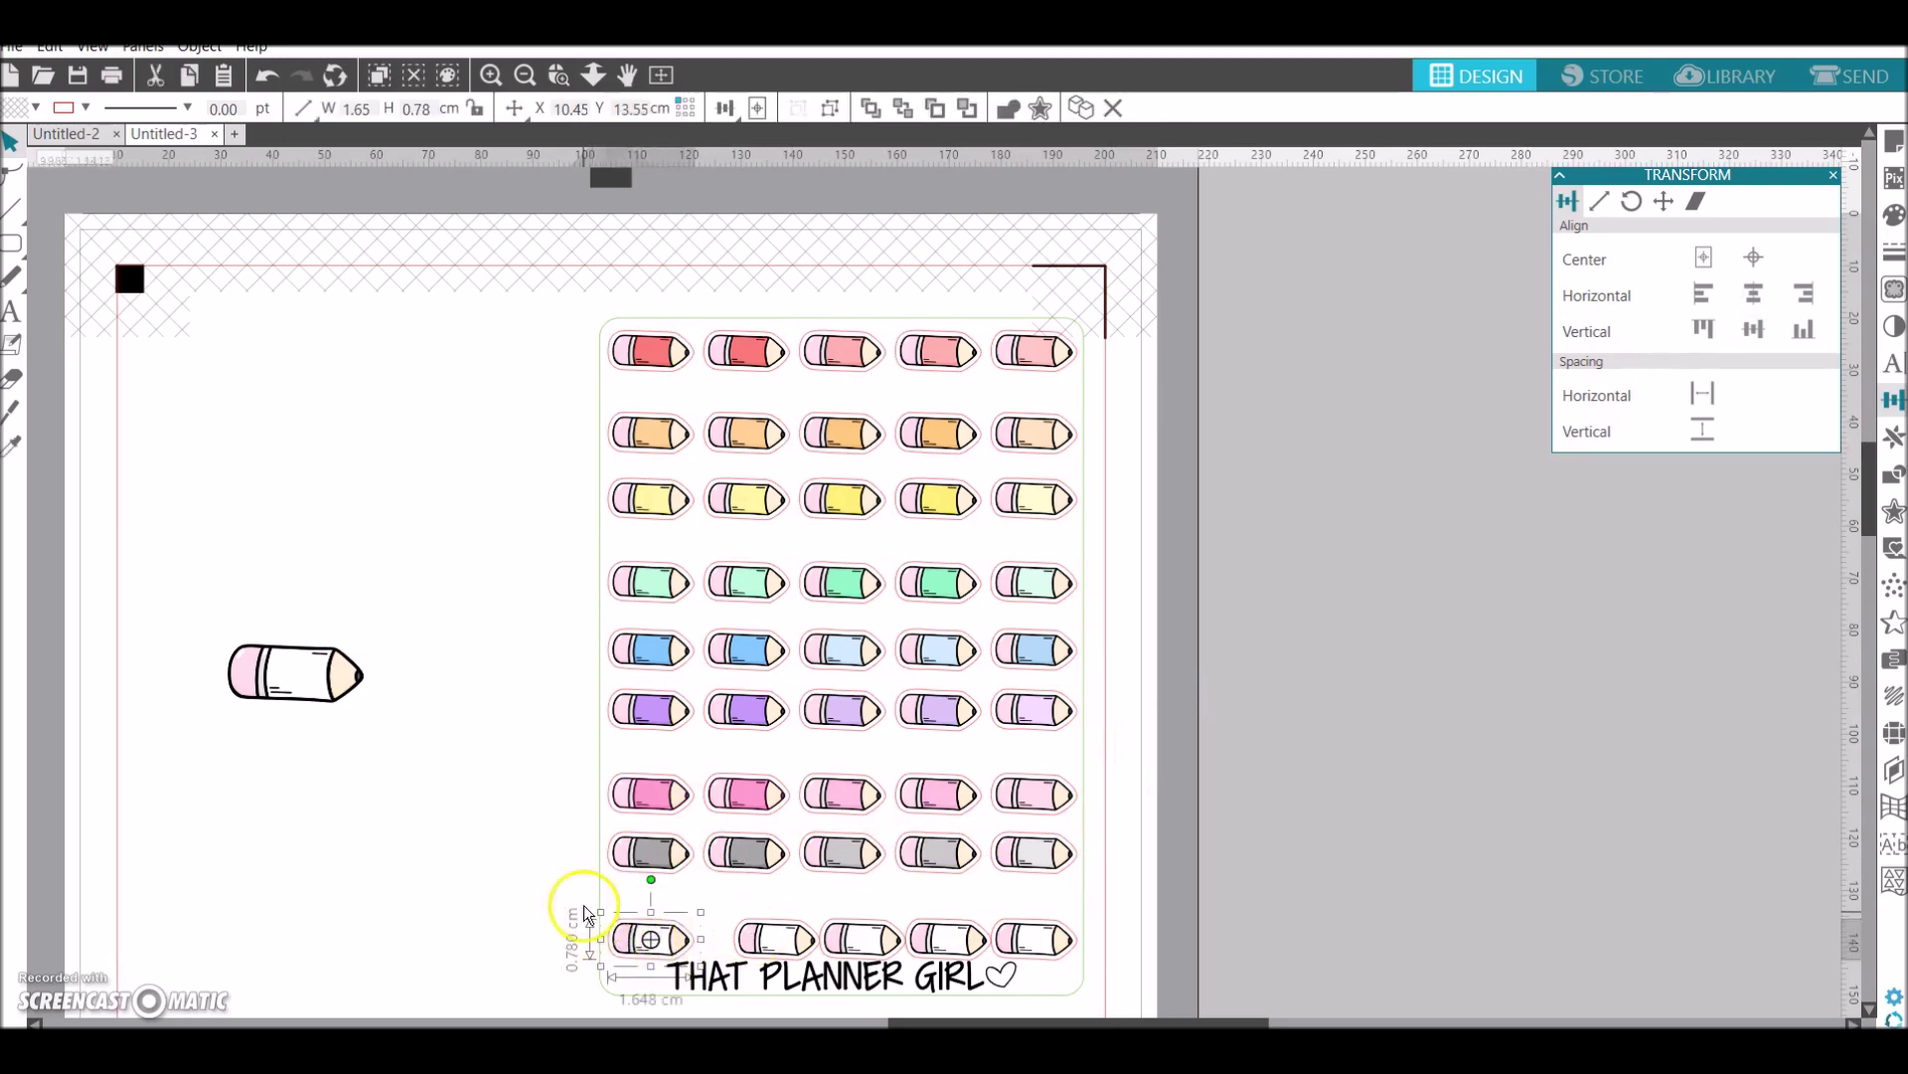
pyautogui.keyDown('shift'); pyautogui.click(655, 851); pyautogui.keyUp('shift')
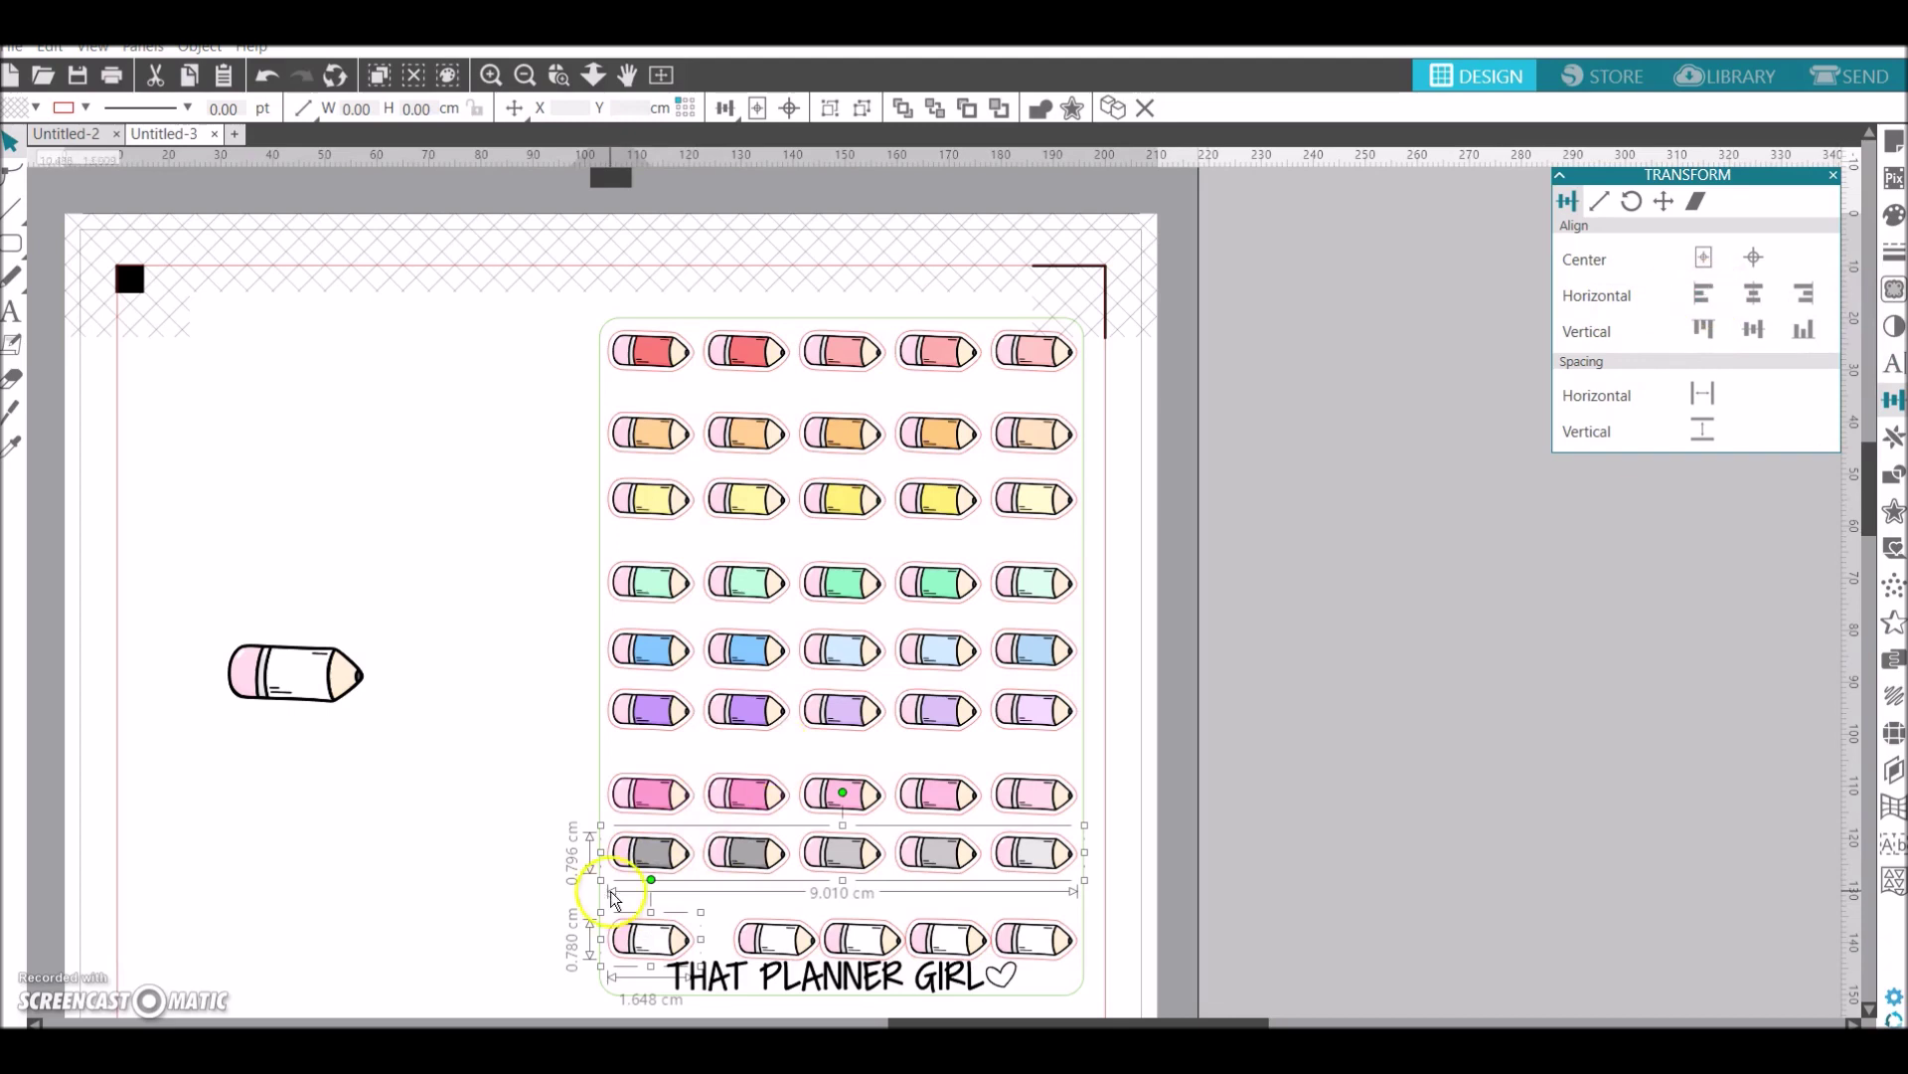
# Distribute the five white pencils evenly across their row and group them
pyautogui.moveTo(613, 897); pyautogui.dragTo(1033, 956)
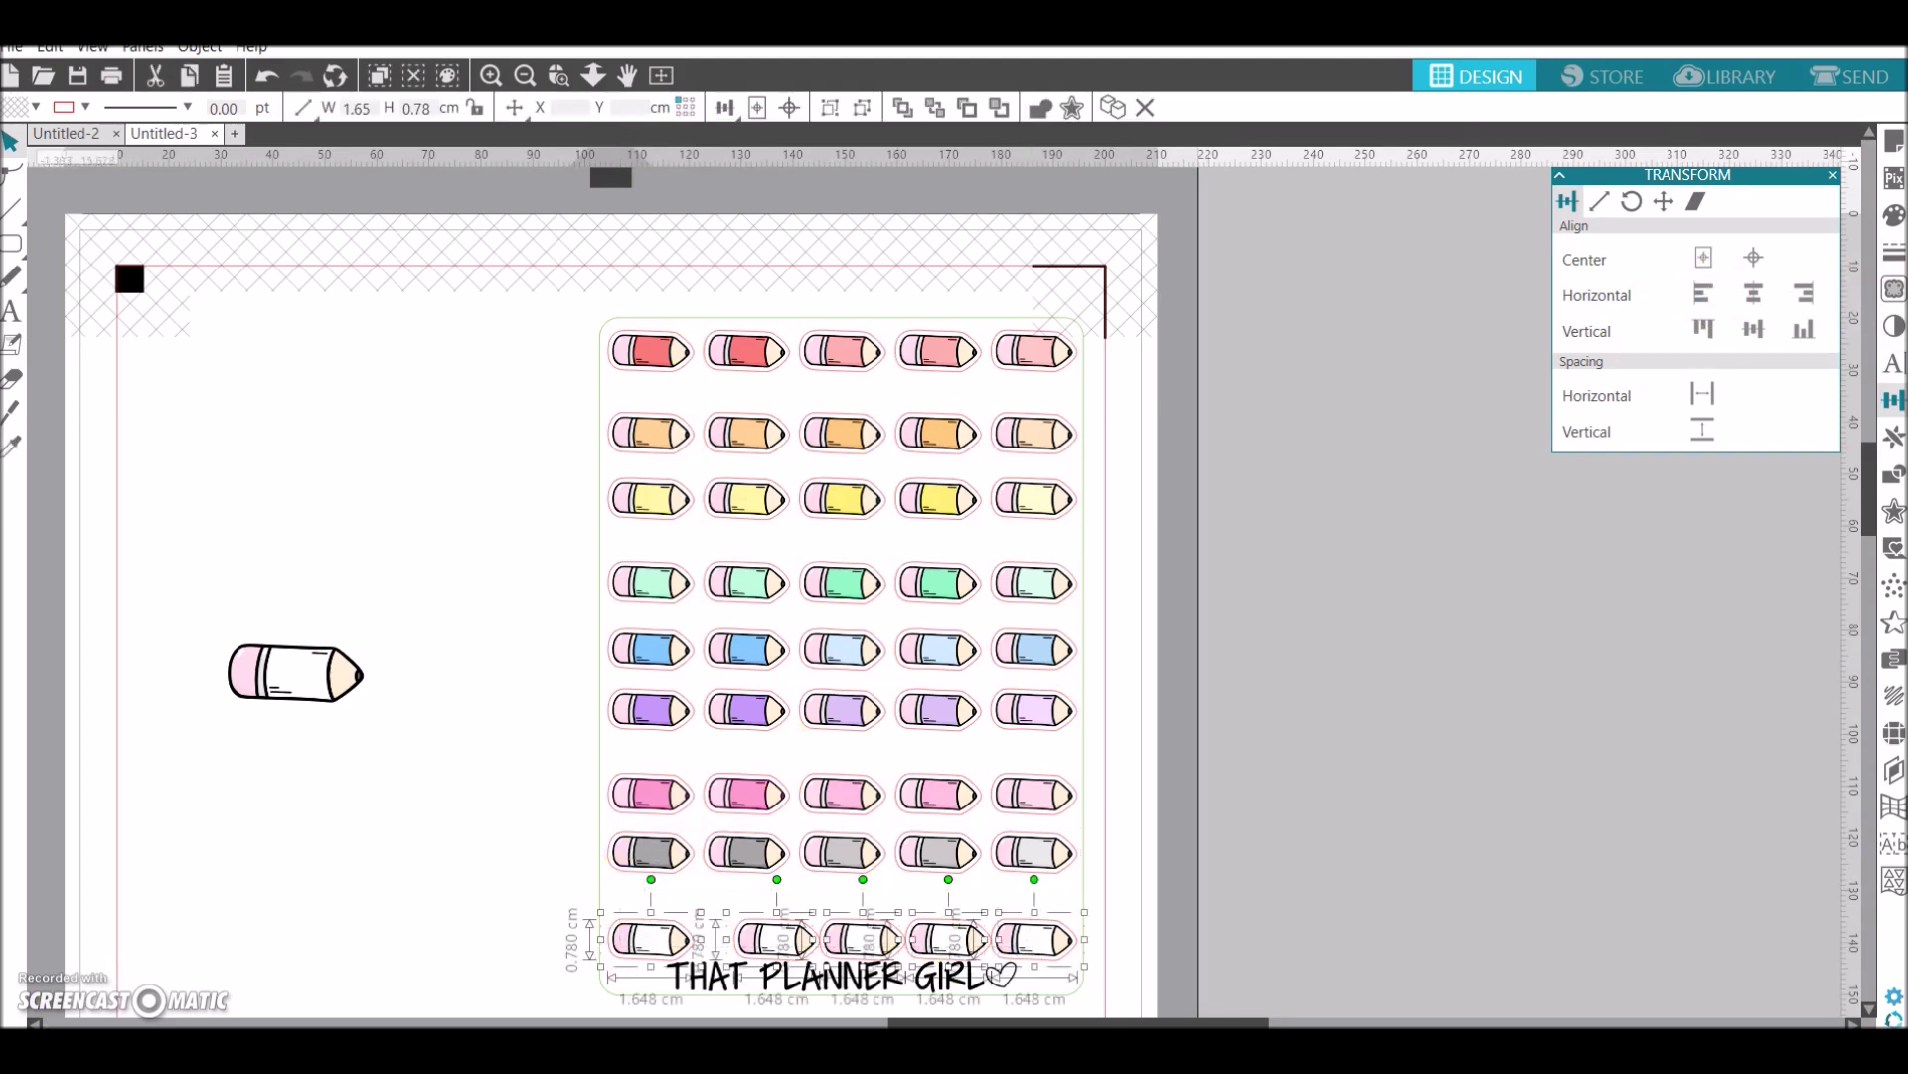
pyautogui.click(1703, 394)
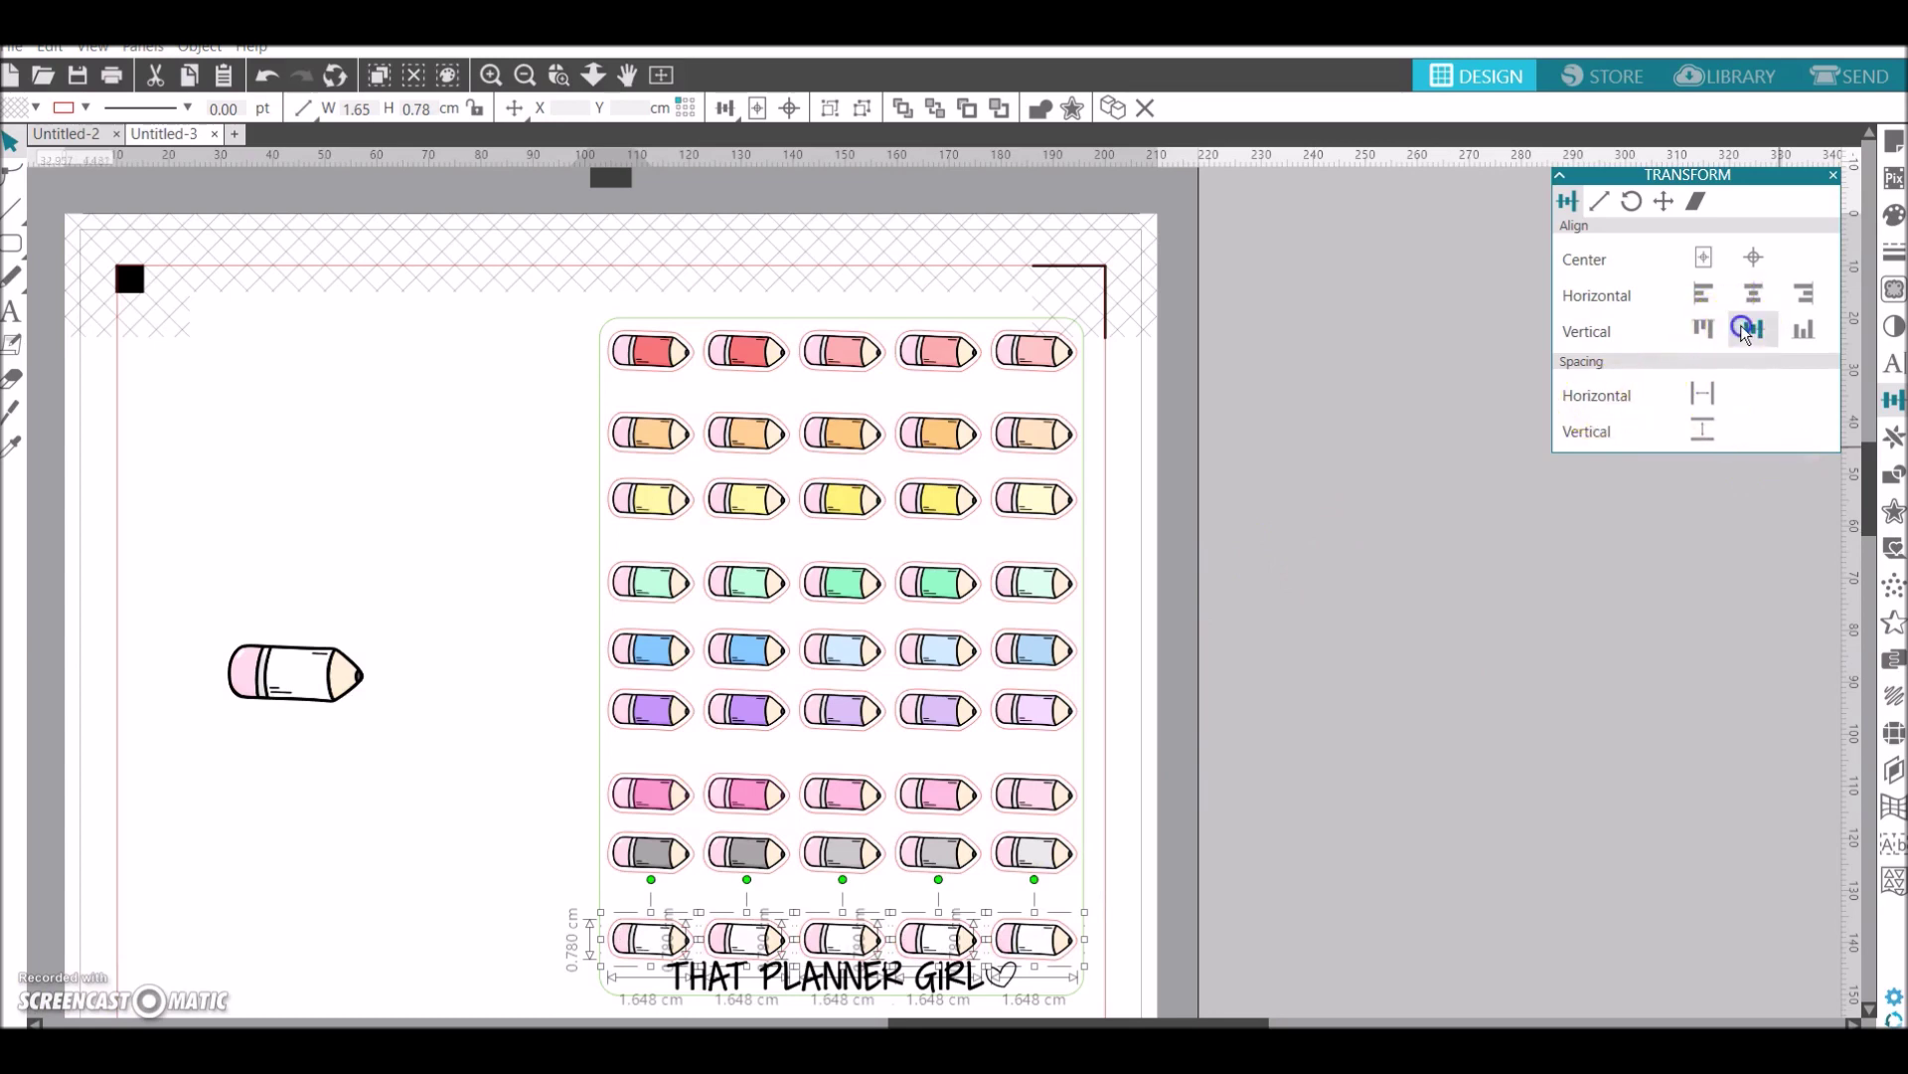
pyautogui.hotkey('ctrl', 'g')
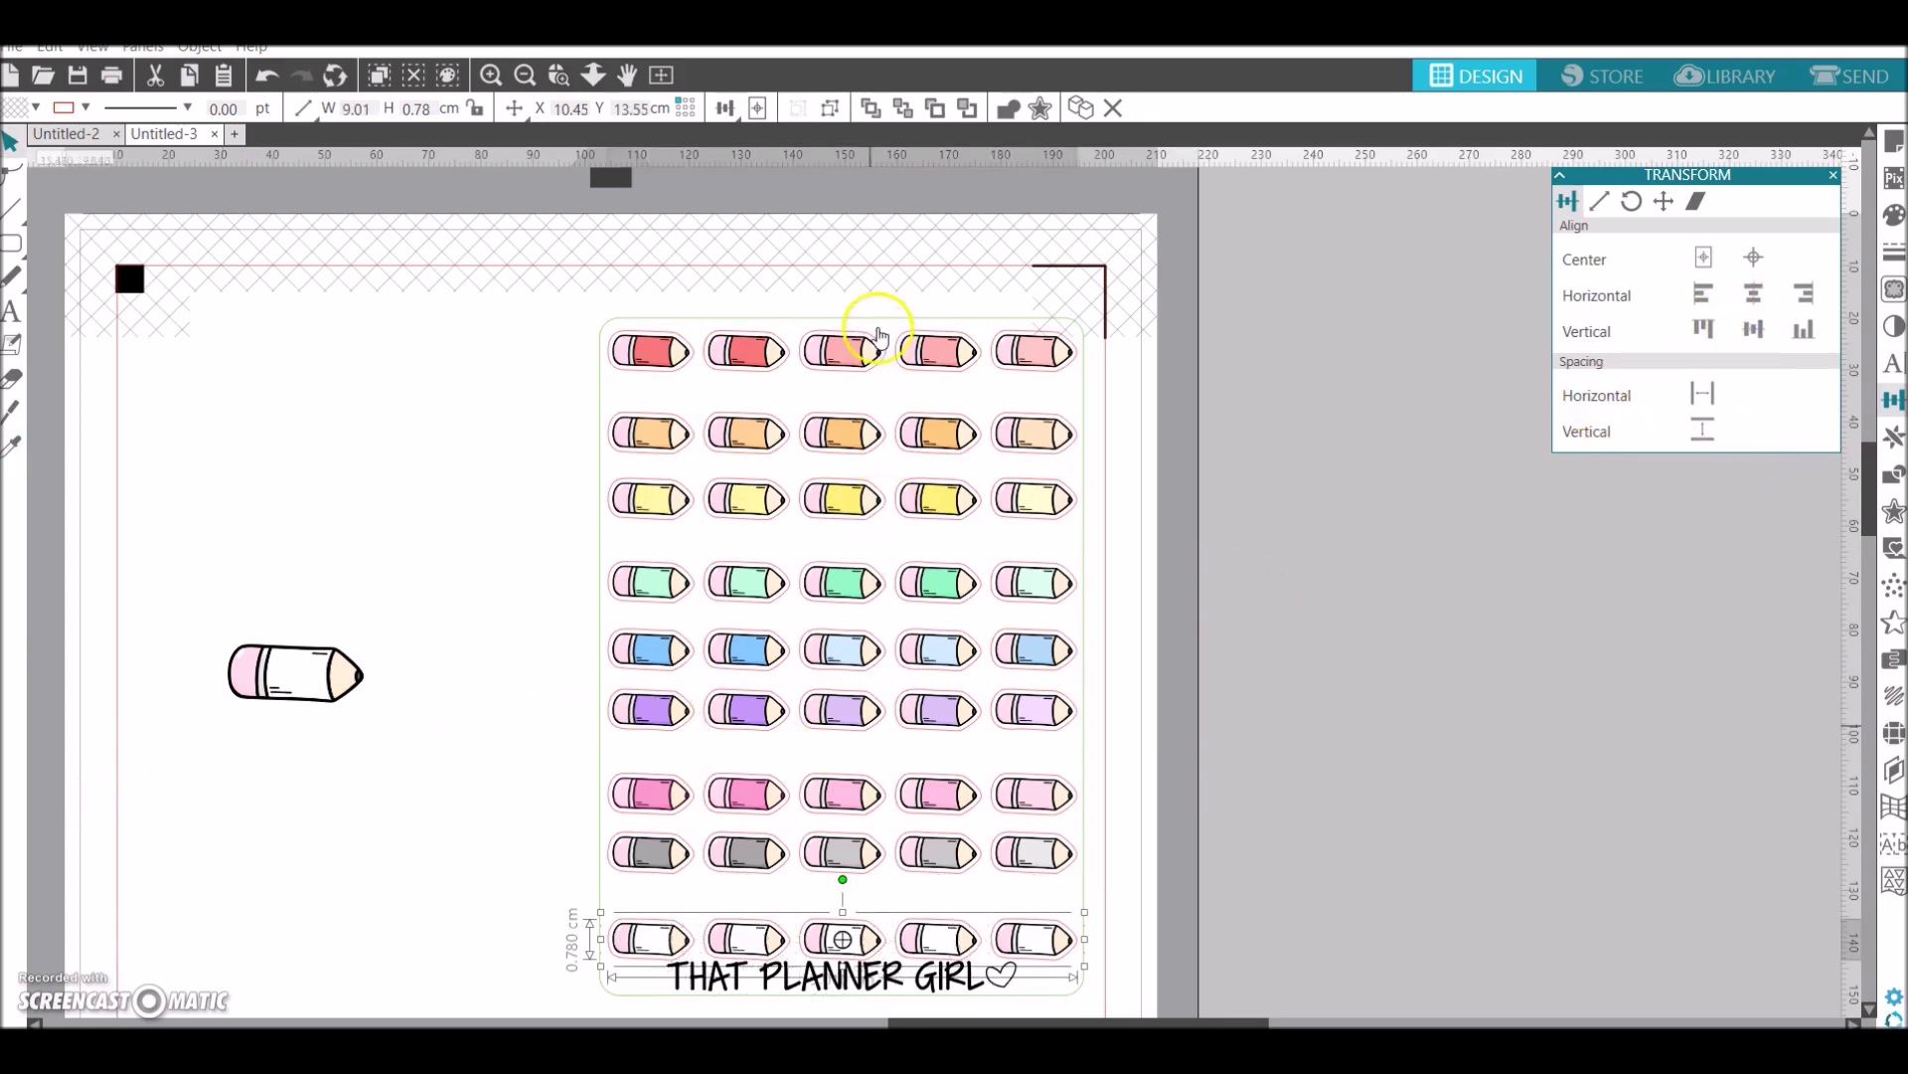
# Space the nine colour rows evenly down the box and move the white row slightly up from the THAT PLANNER GIRL text
pyautogui.hotkey('ctrl', 'a')
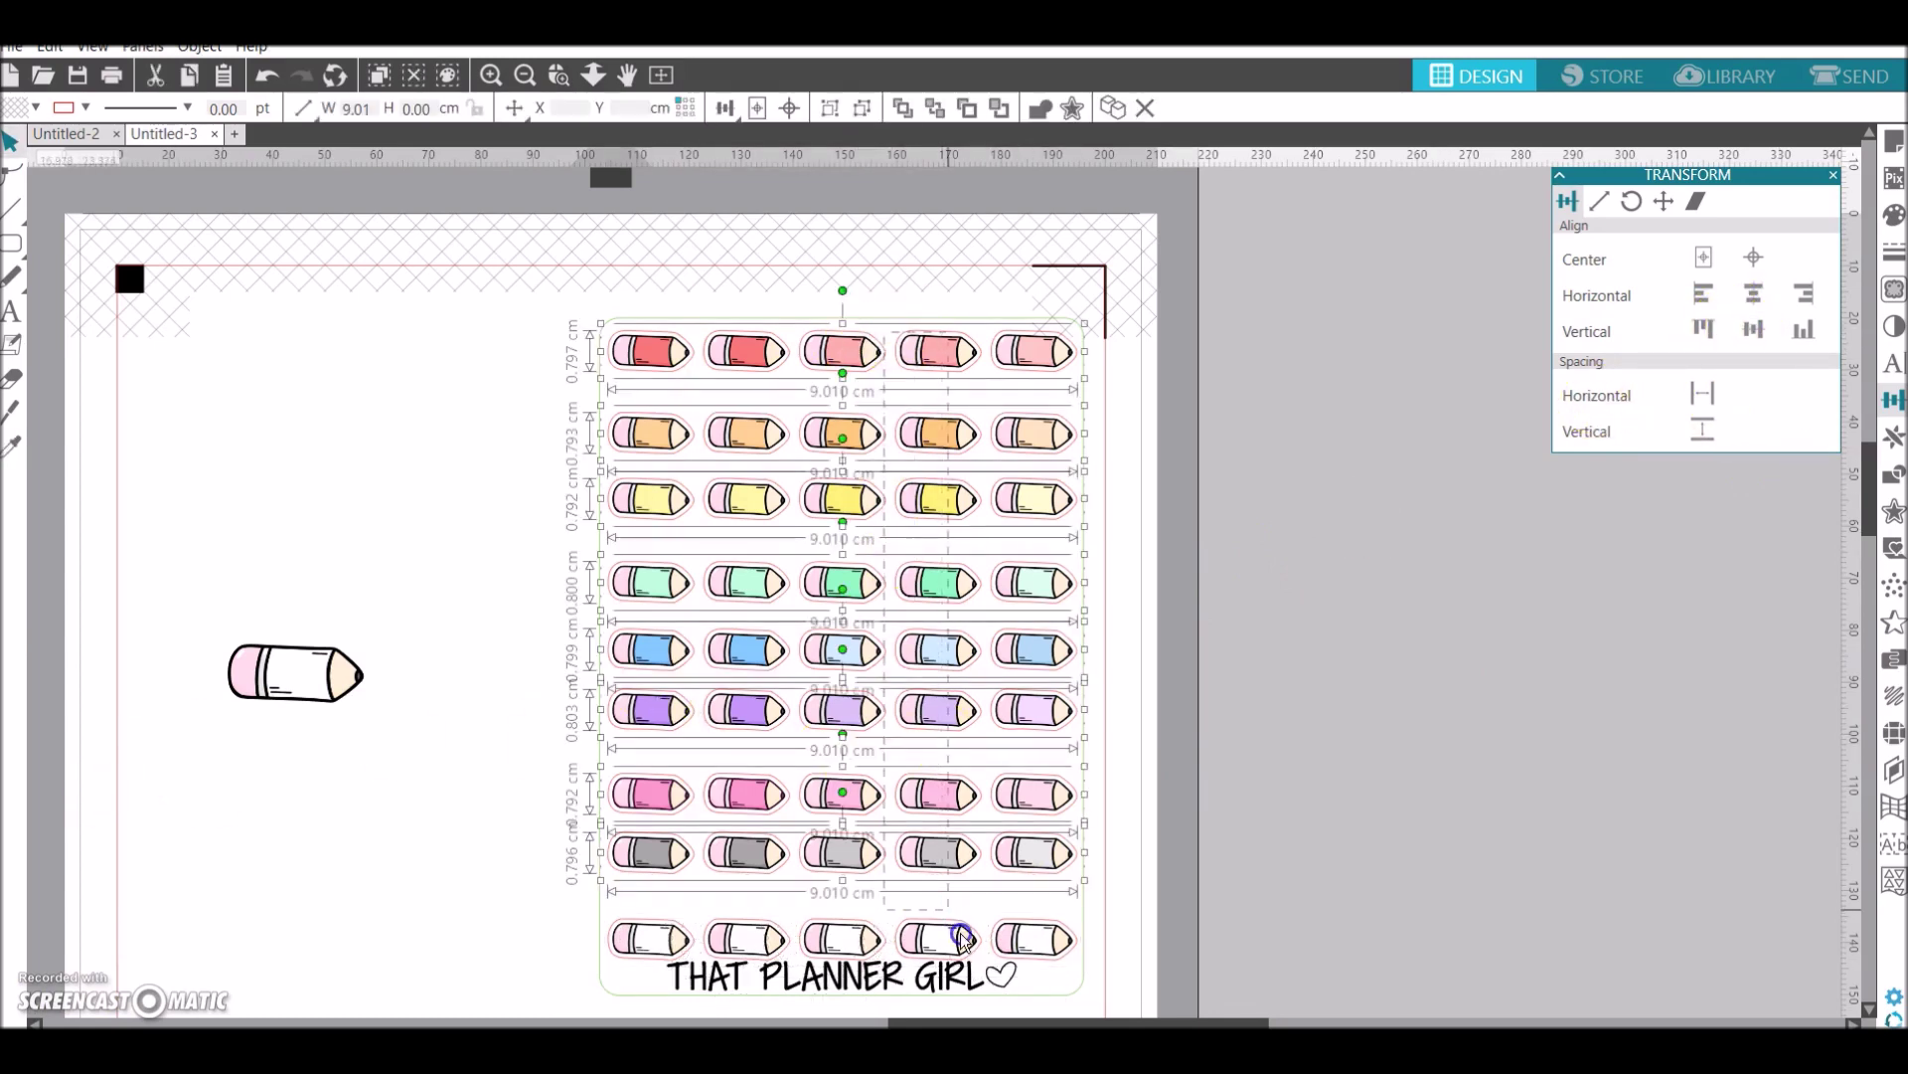
pyautogui.click(1702, 429)
pyautogui.click(1203, 408)
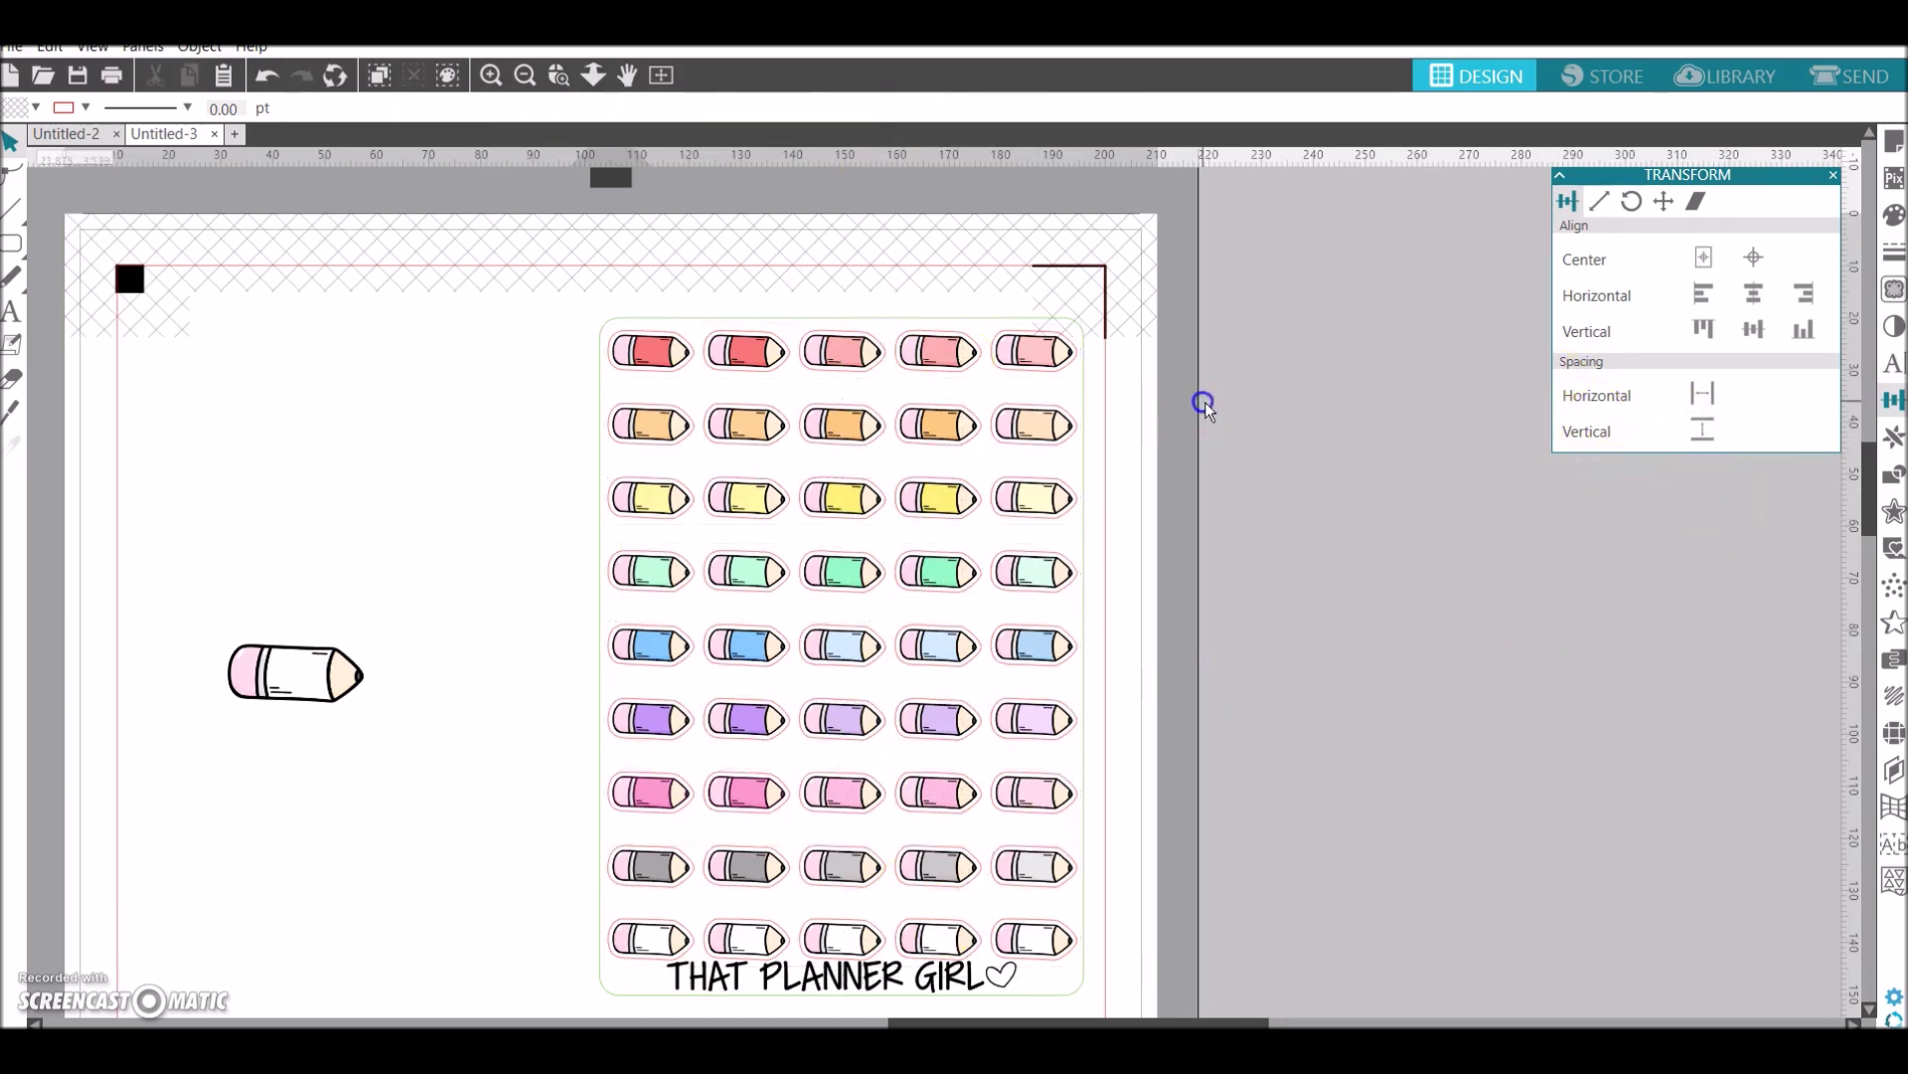
pyautogui.click(1042, 914)
pyautogui.moveTo(843, 938); pyautogui.dragTo(843, 931)
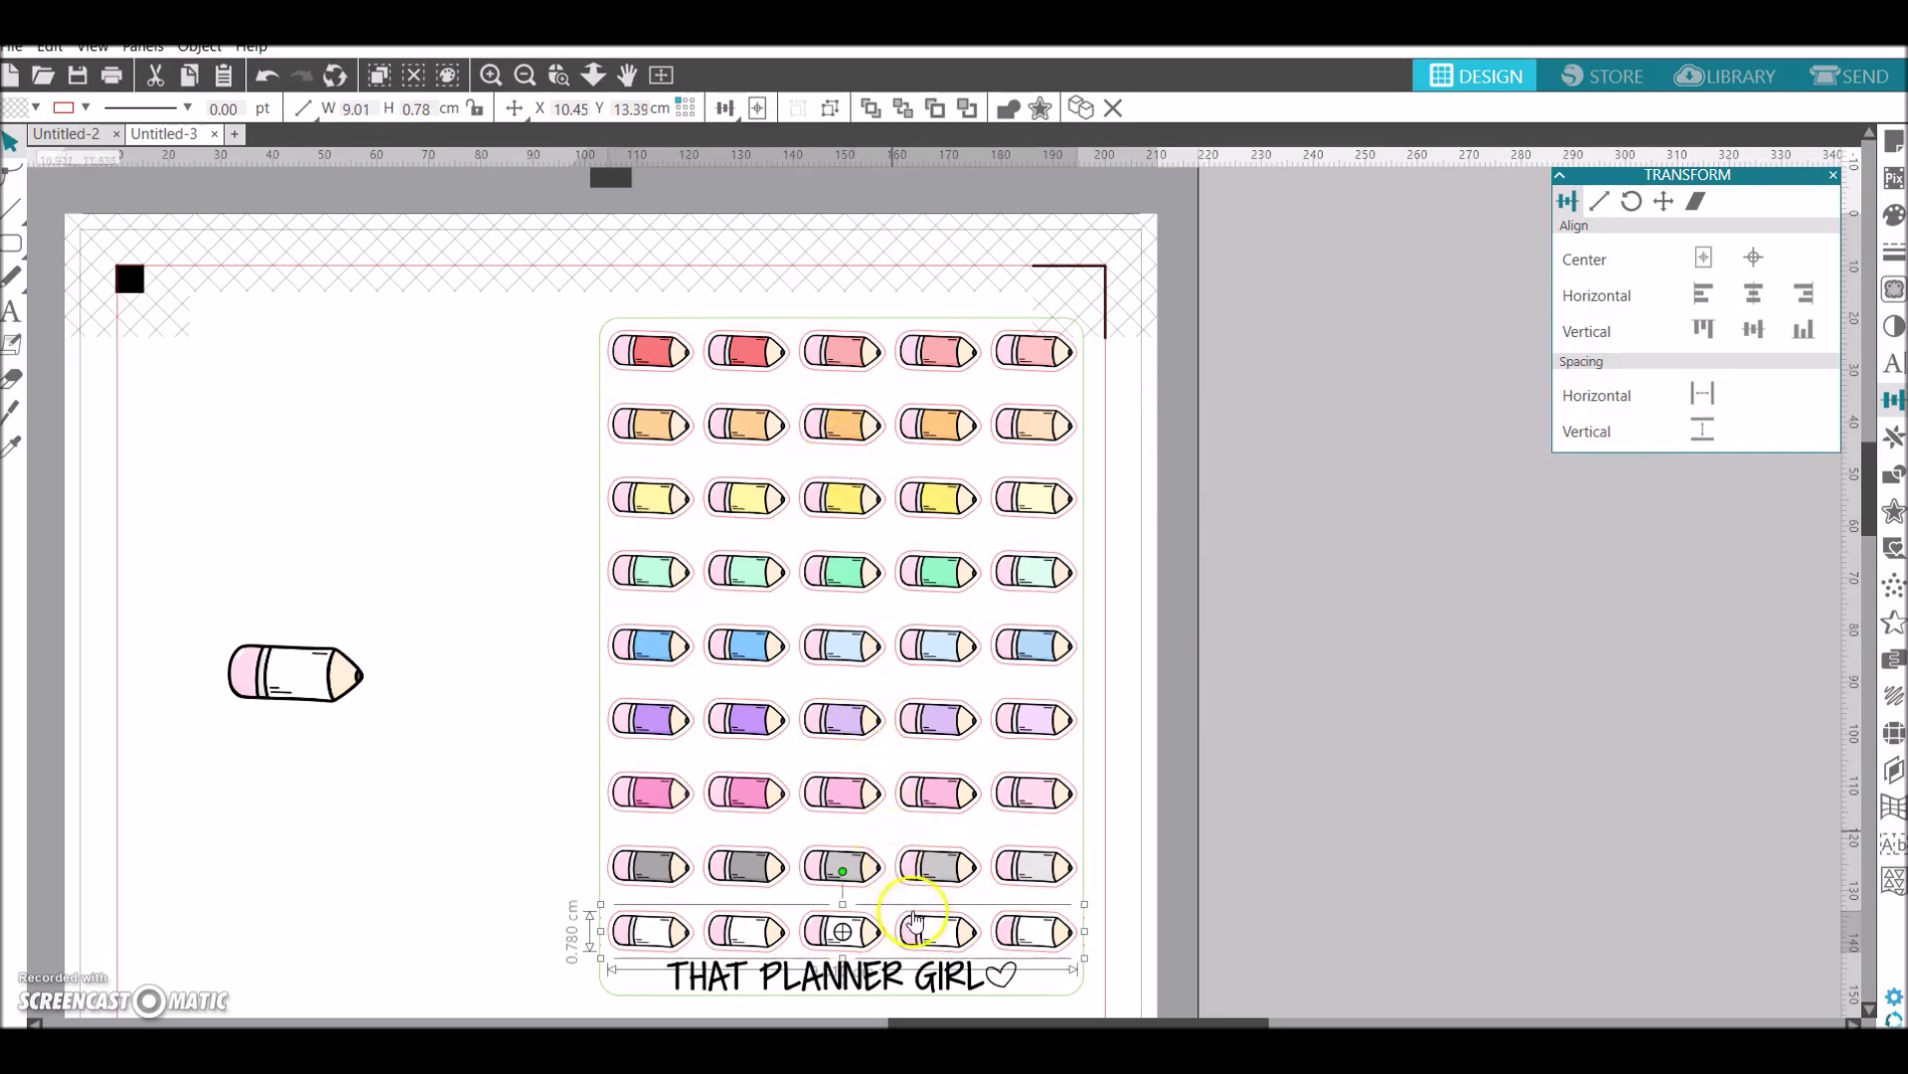
pyautogui.moveTo(910, 770); pyautogui.dragTo(925, 797)
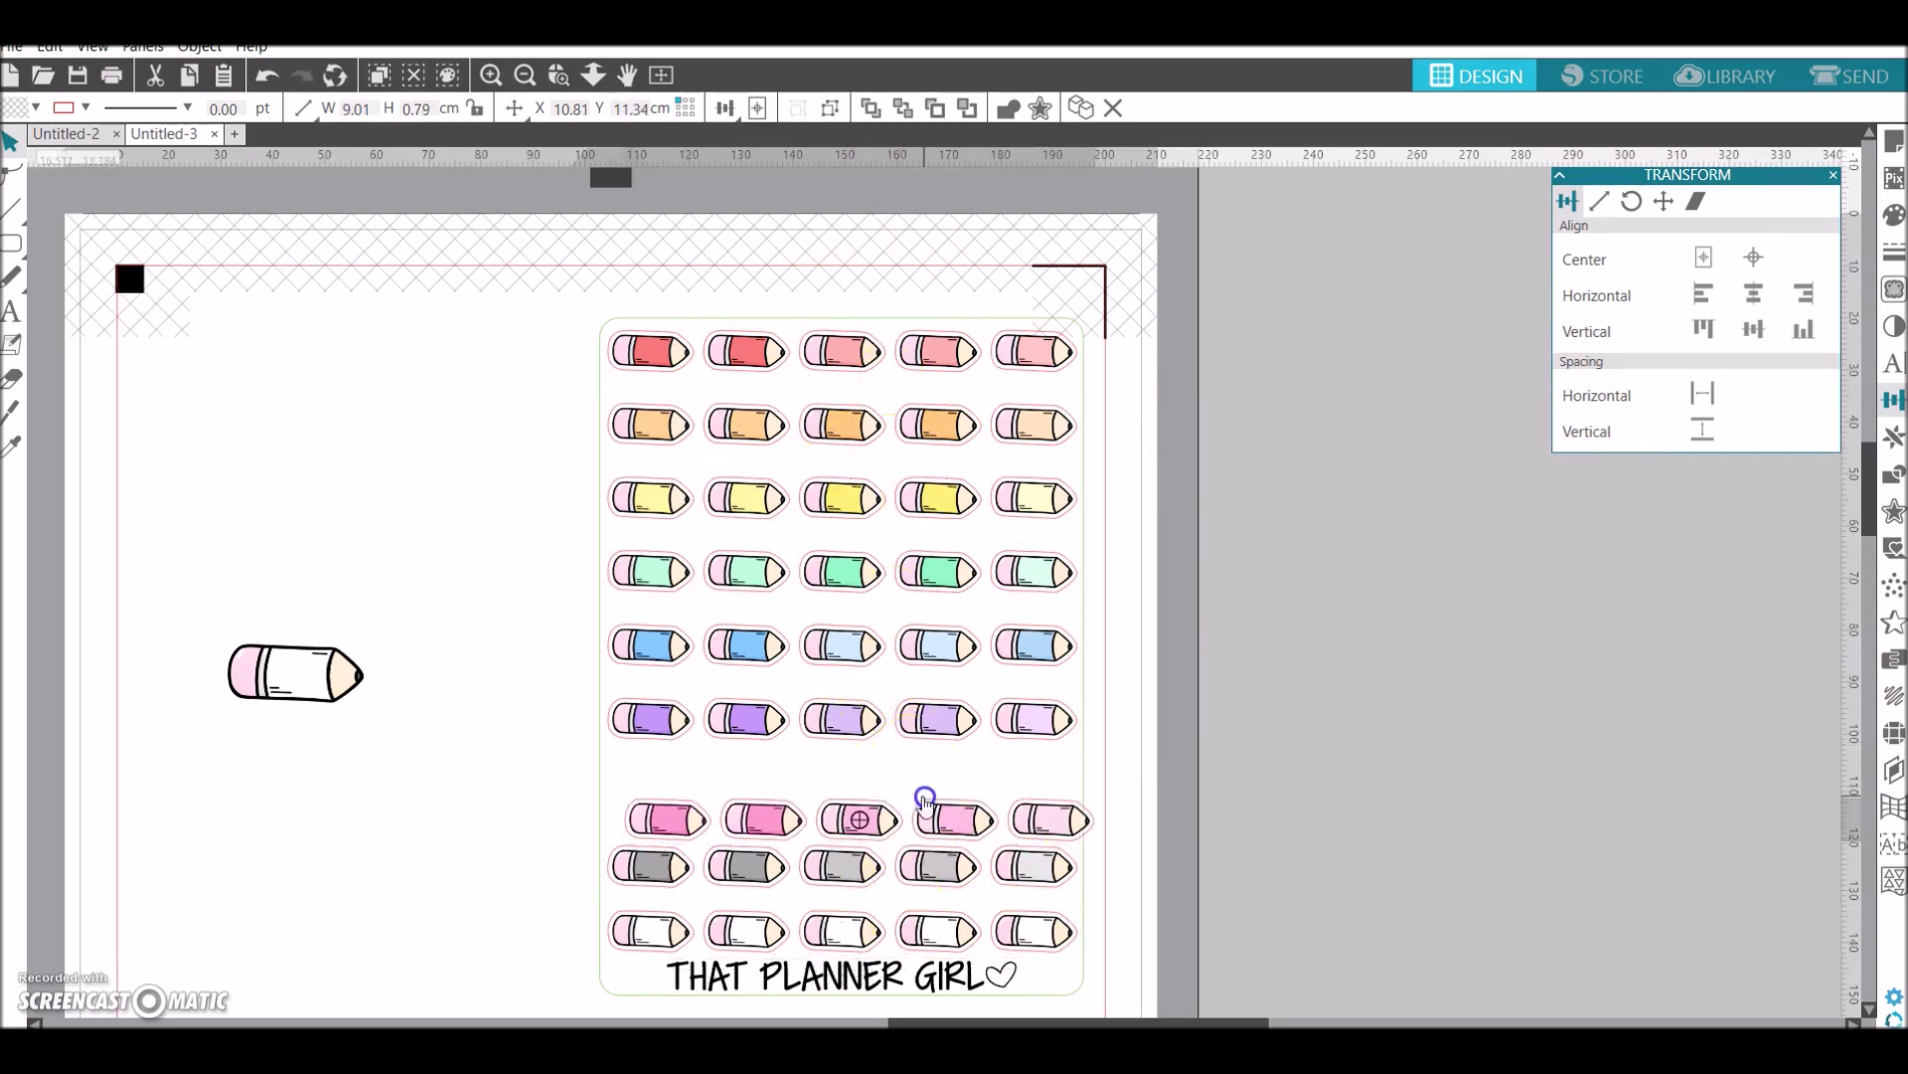
pyautogui.click(915, 752)
pyautogui.hotkey('ctrl', 'z')
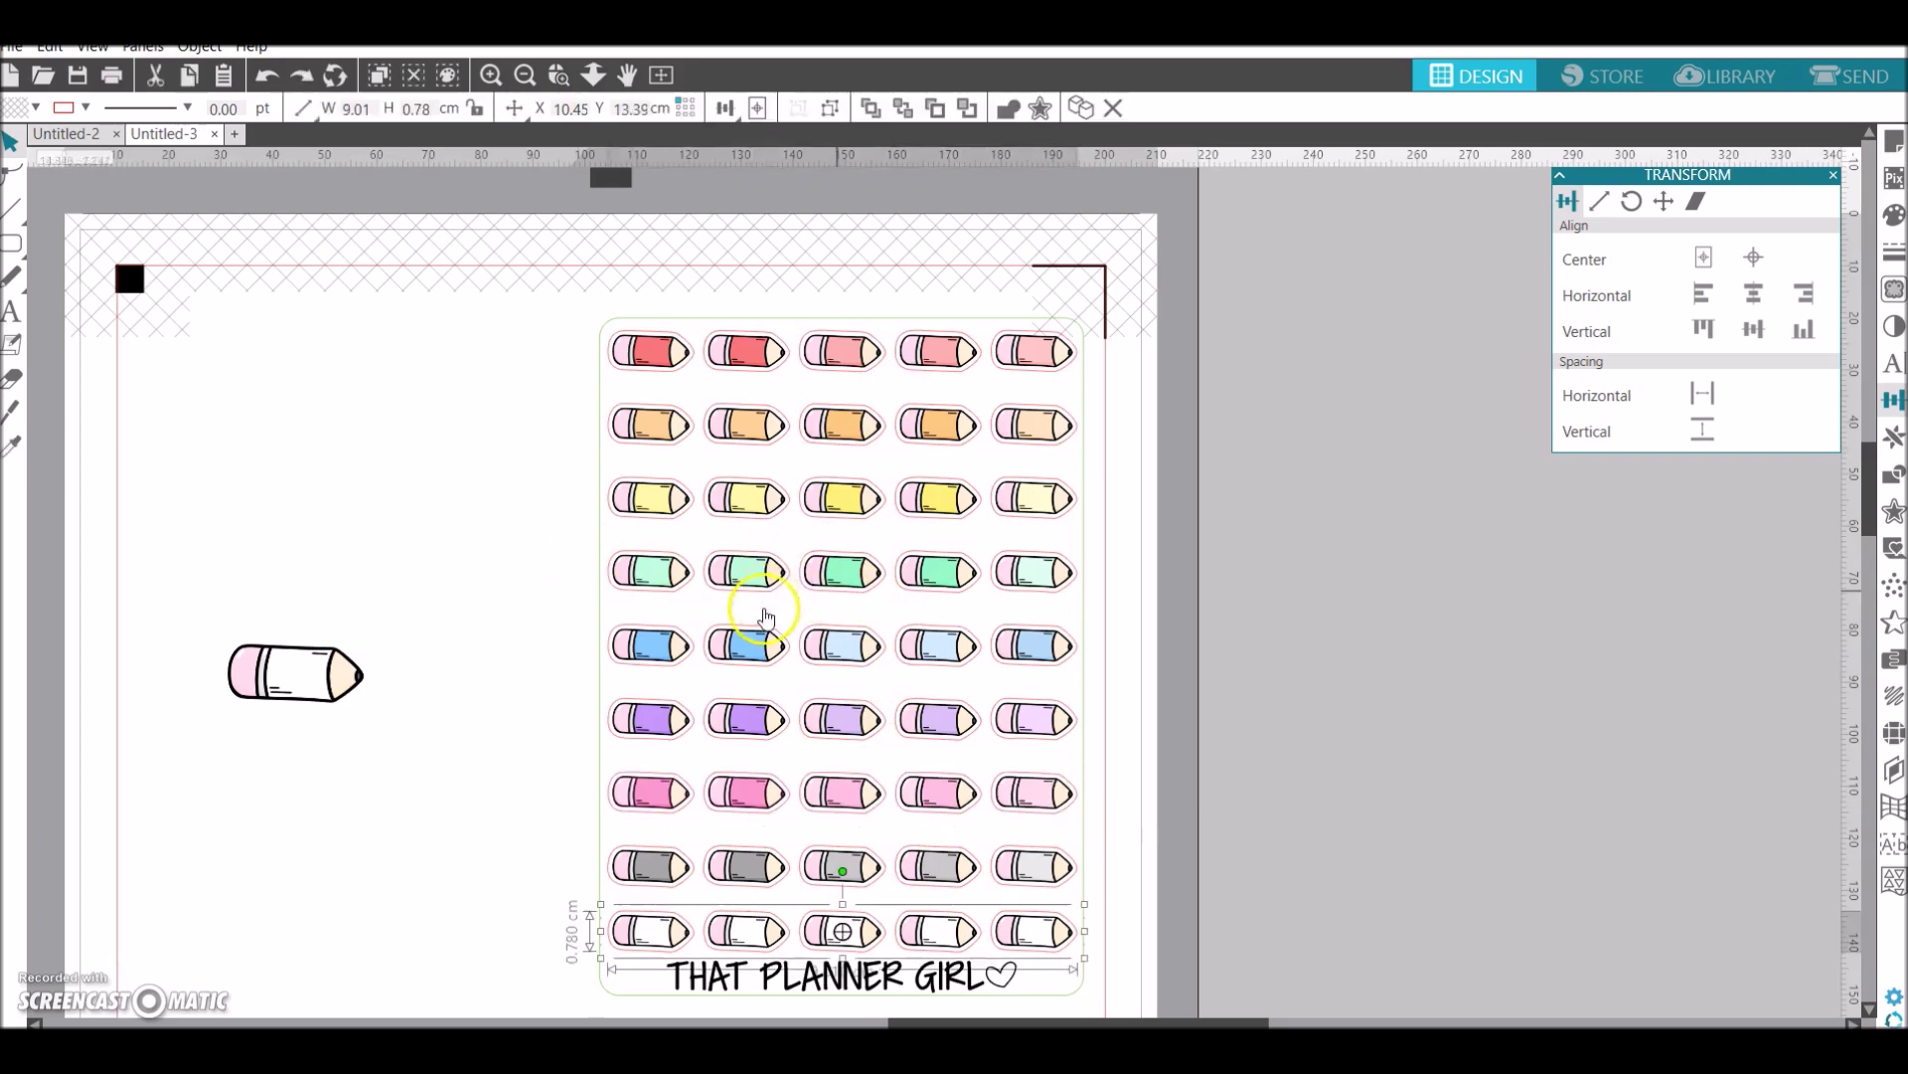
# Duplicate the white, grey and pink rows upward once each, and space all twelve rows evenly down the rounded box
pyautogui.click(833, 775)
pyautogui.click(656, 931)
pyautogui.press('i')
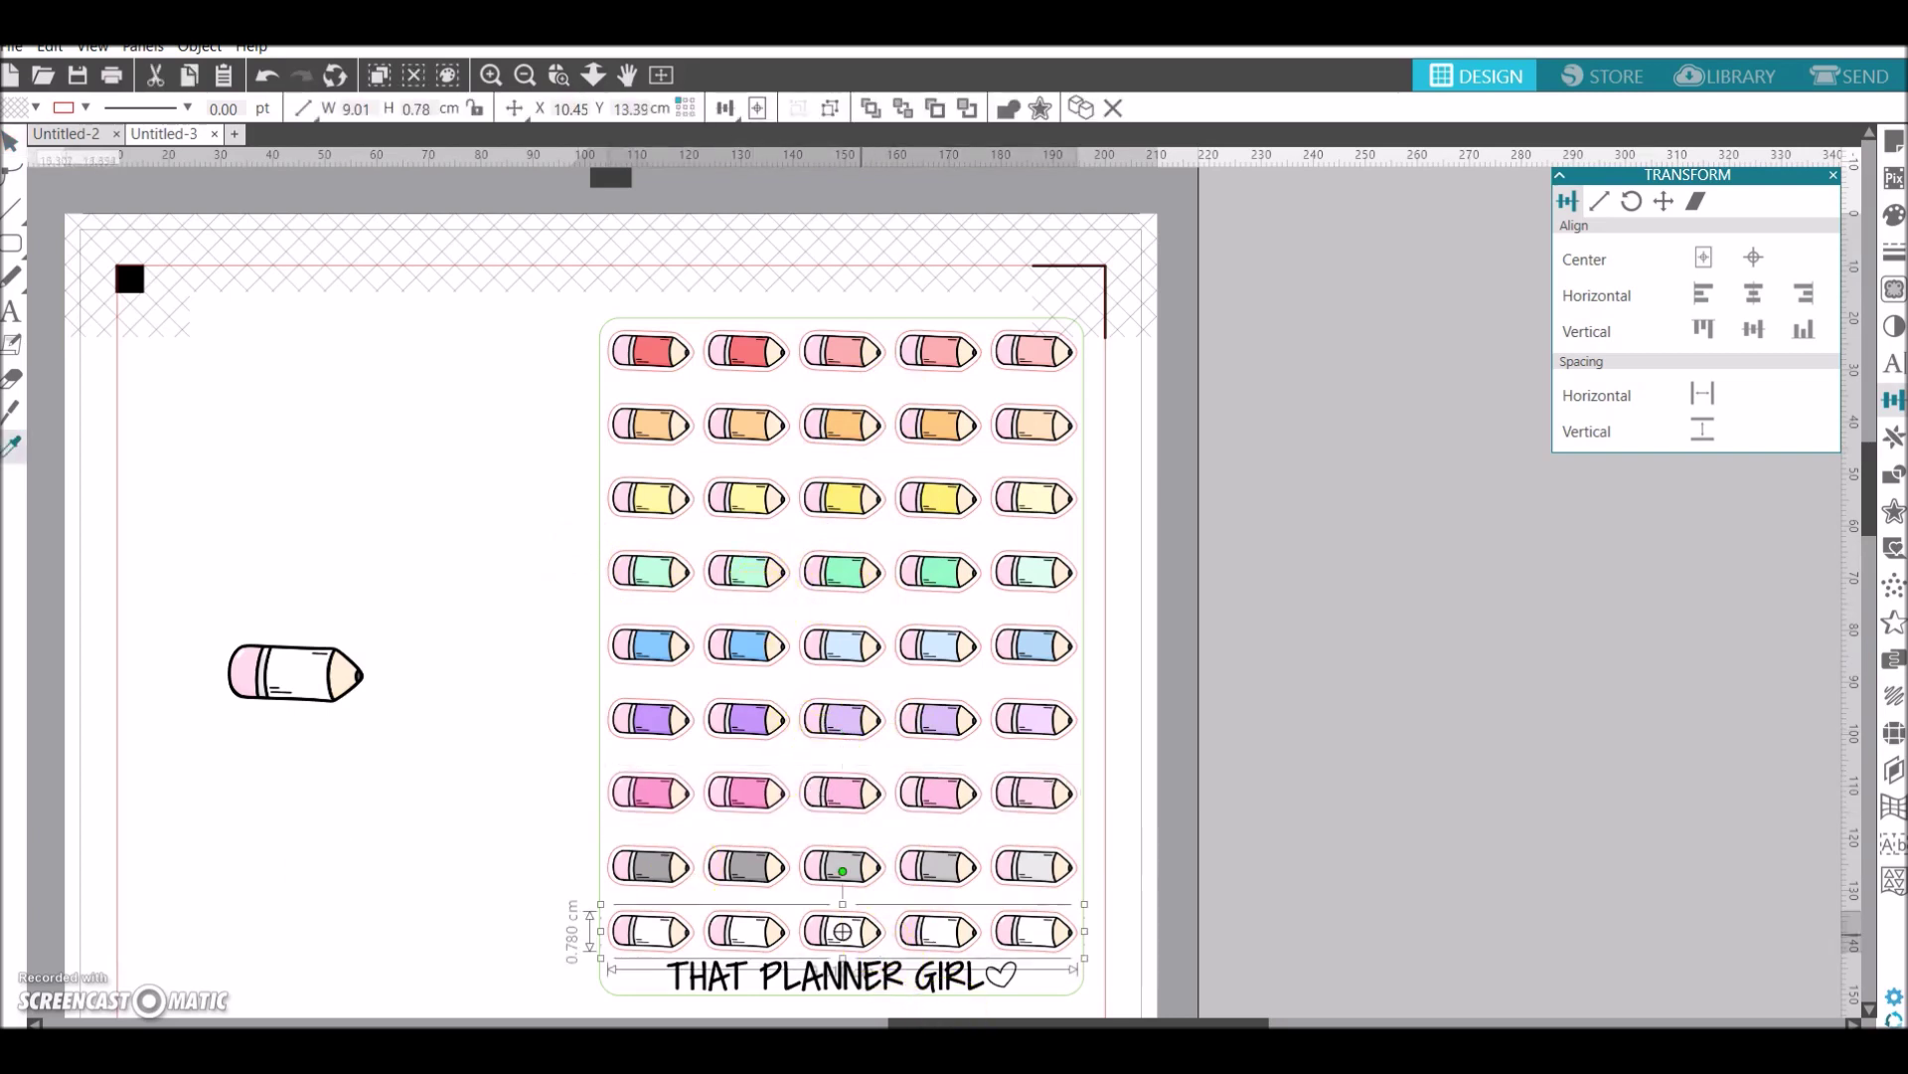
pyautogui.hotkey('ctrl', 'Up')
pyautogui.click(726, 851)
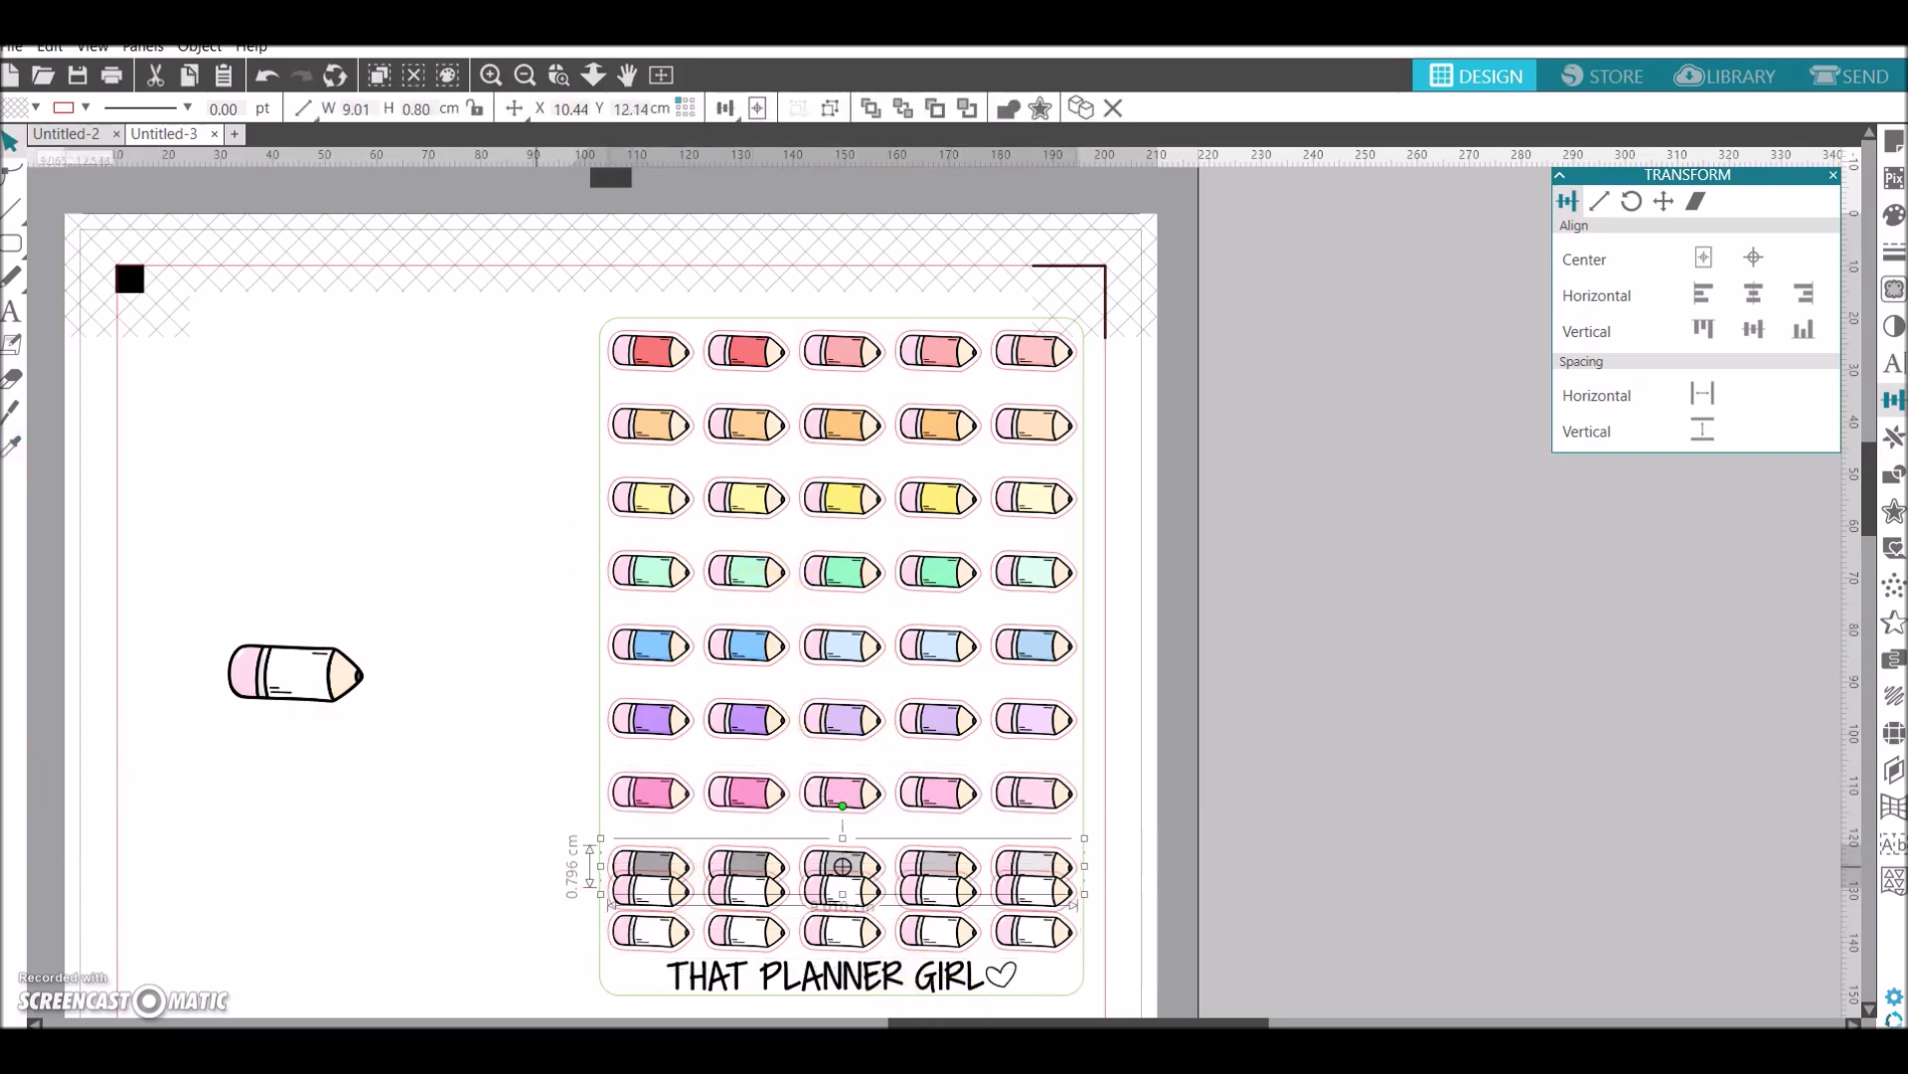
pyautogui.hotkey('ctrl', 'Up')
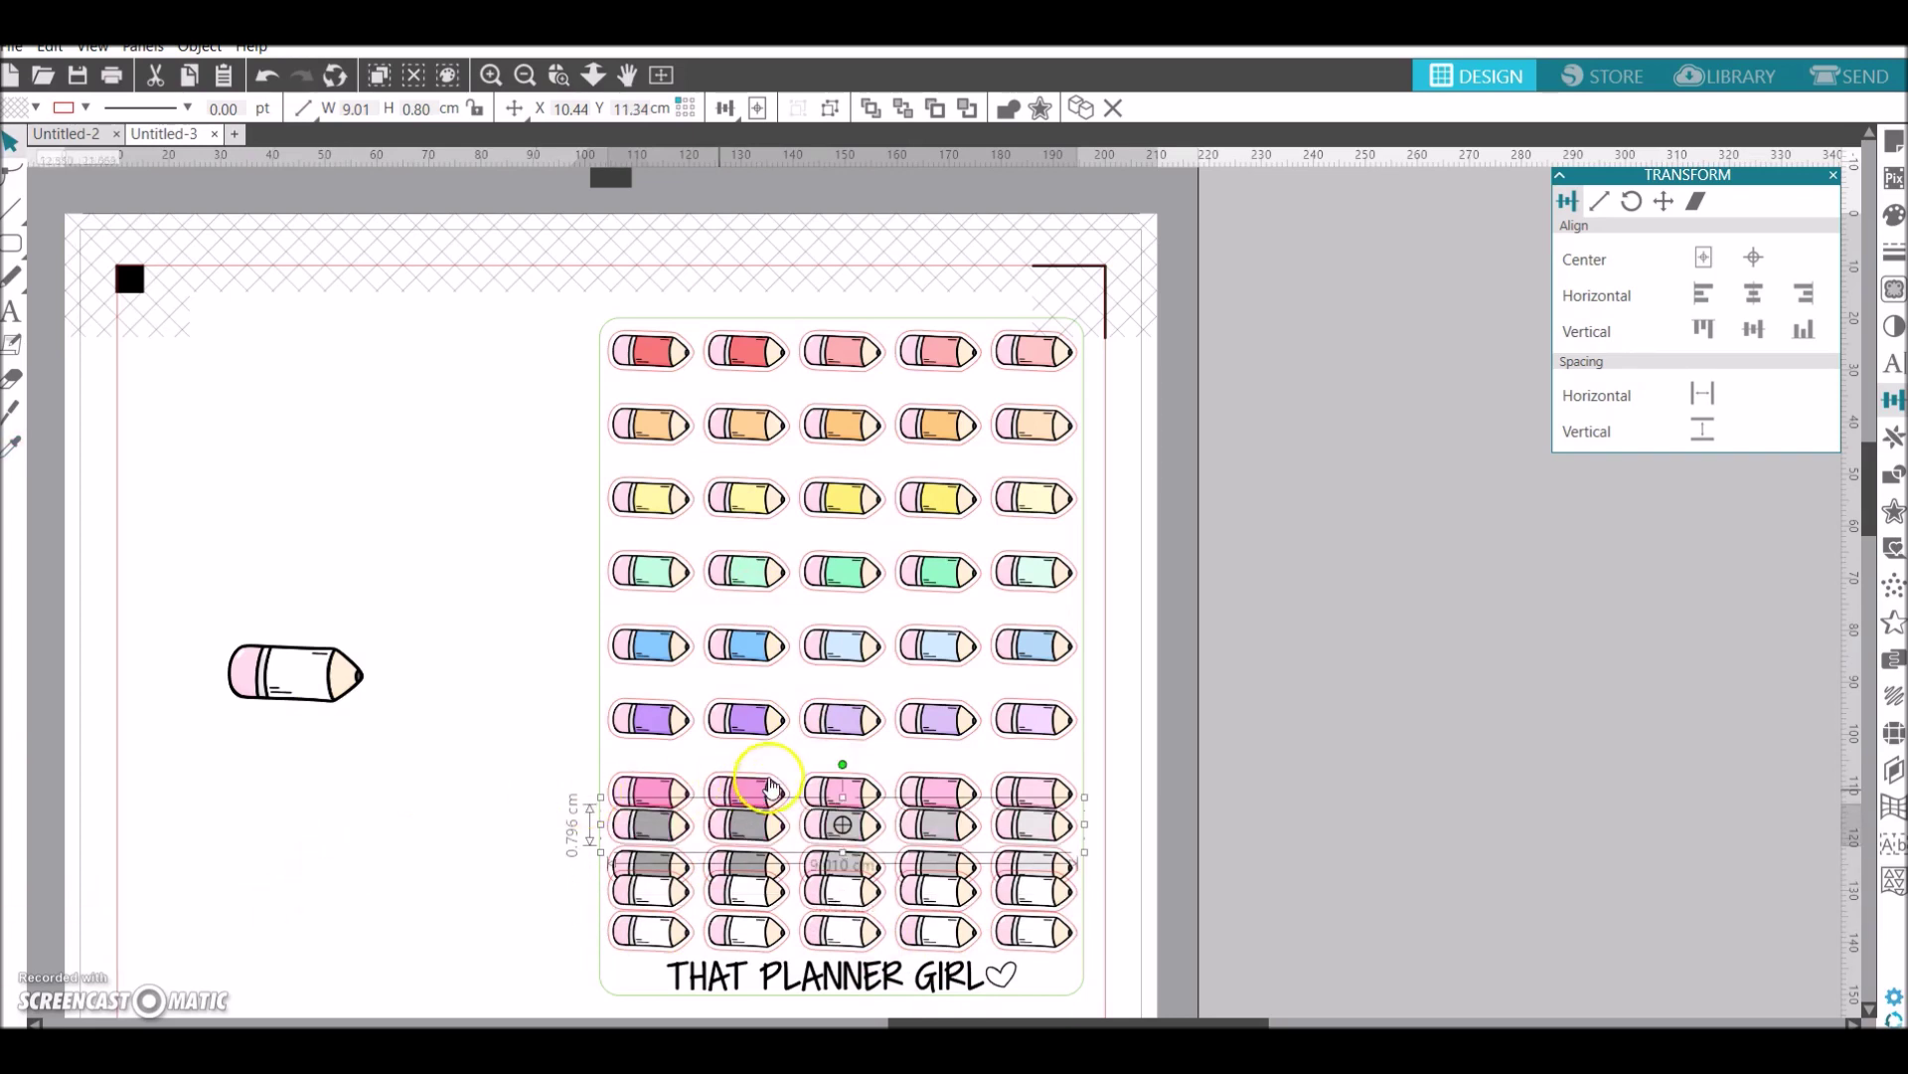
pyautogui.click(767, 781)
pyautogui.moveTo(843, 792); pyautogui.dragTo(842, 751)
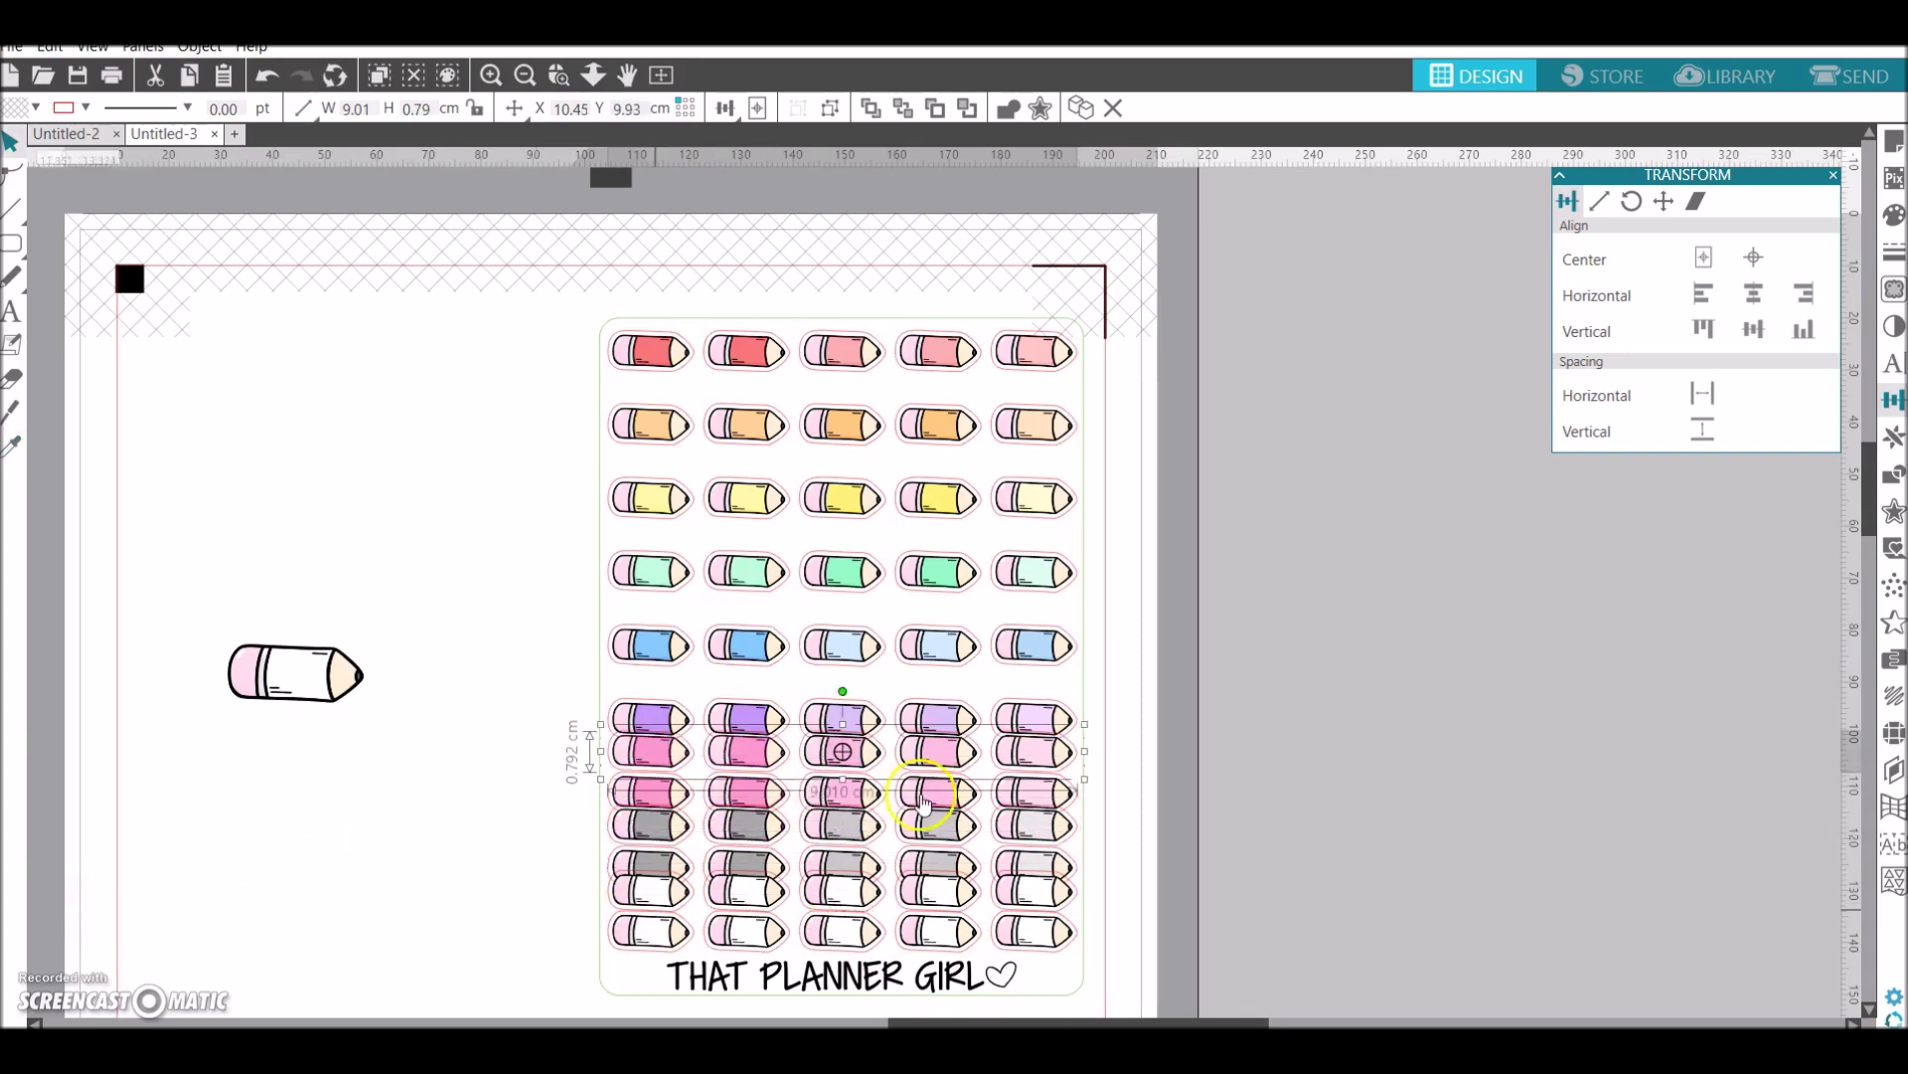
pyautogui.moveTo(887, 328); pyautogui.dragTo(951, 934)
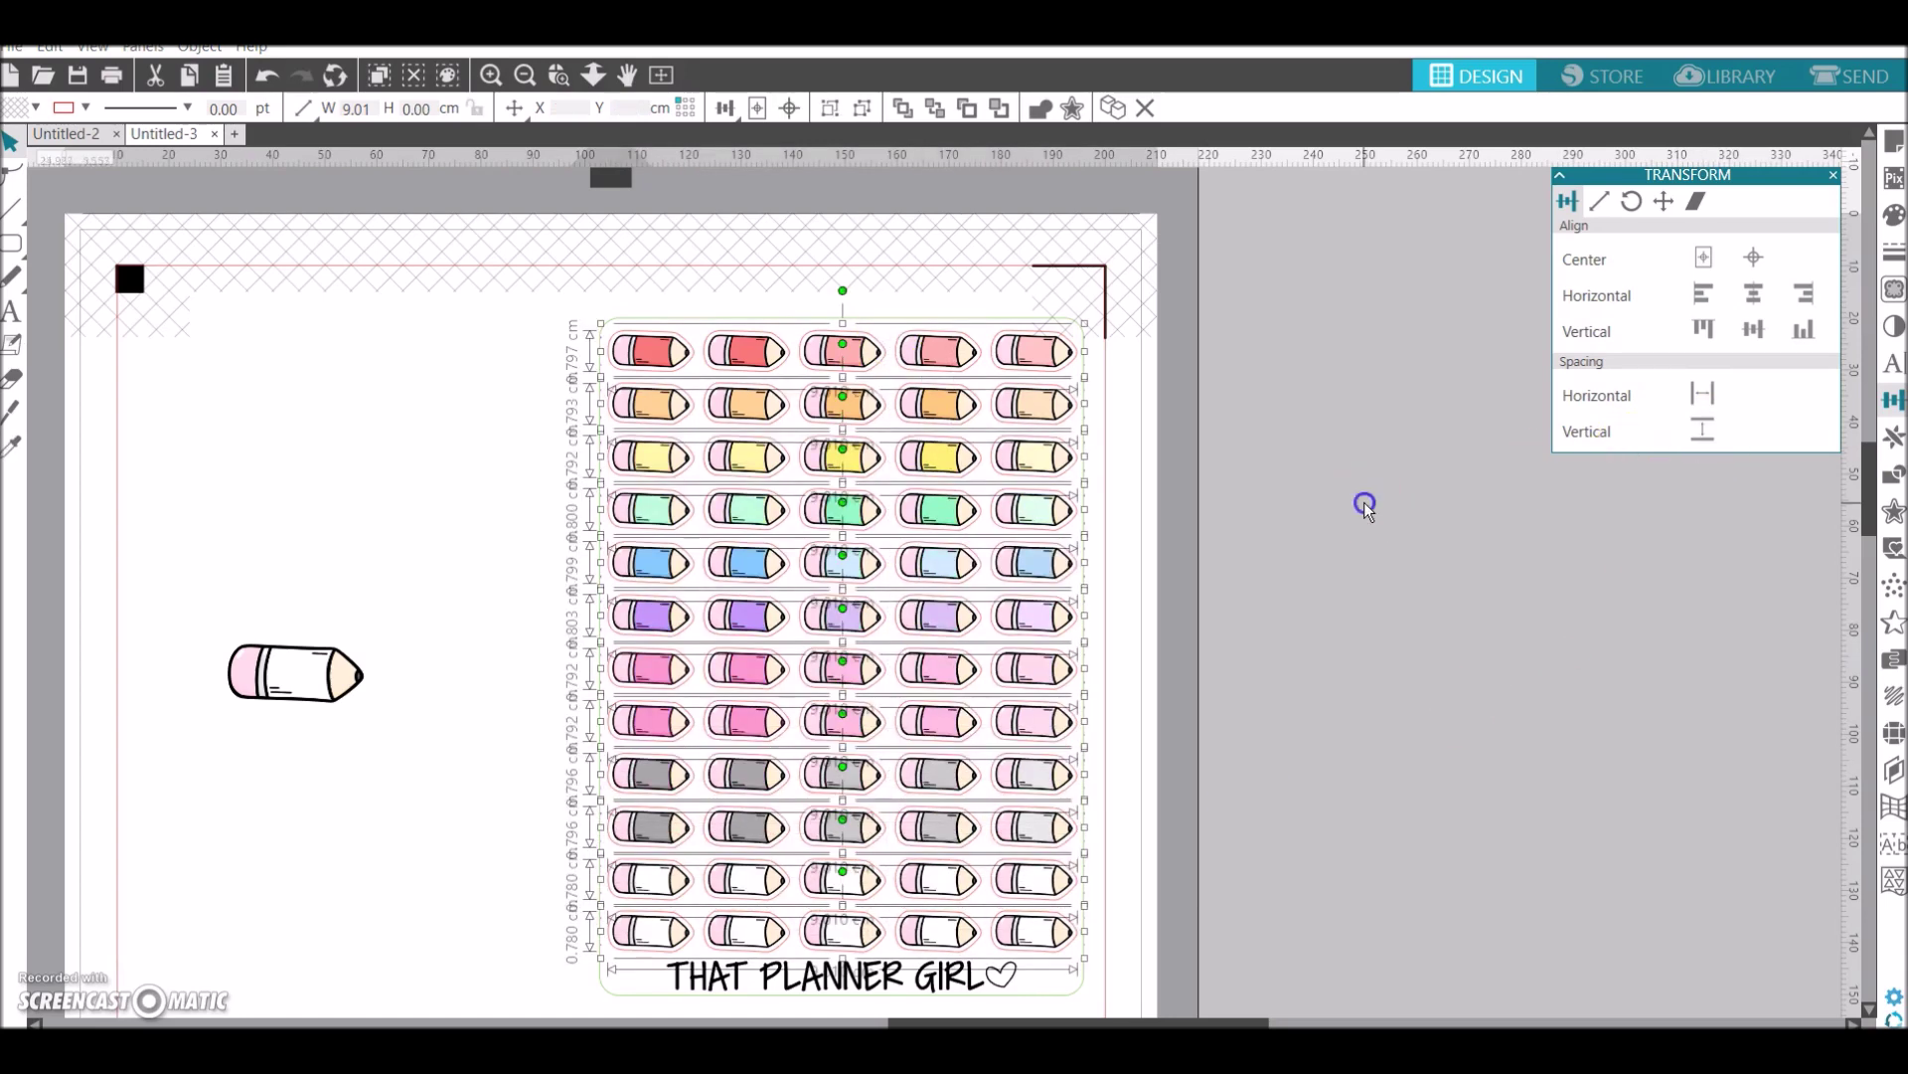
pyautogui.click(1363, 501)
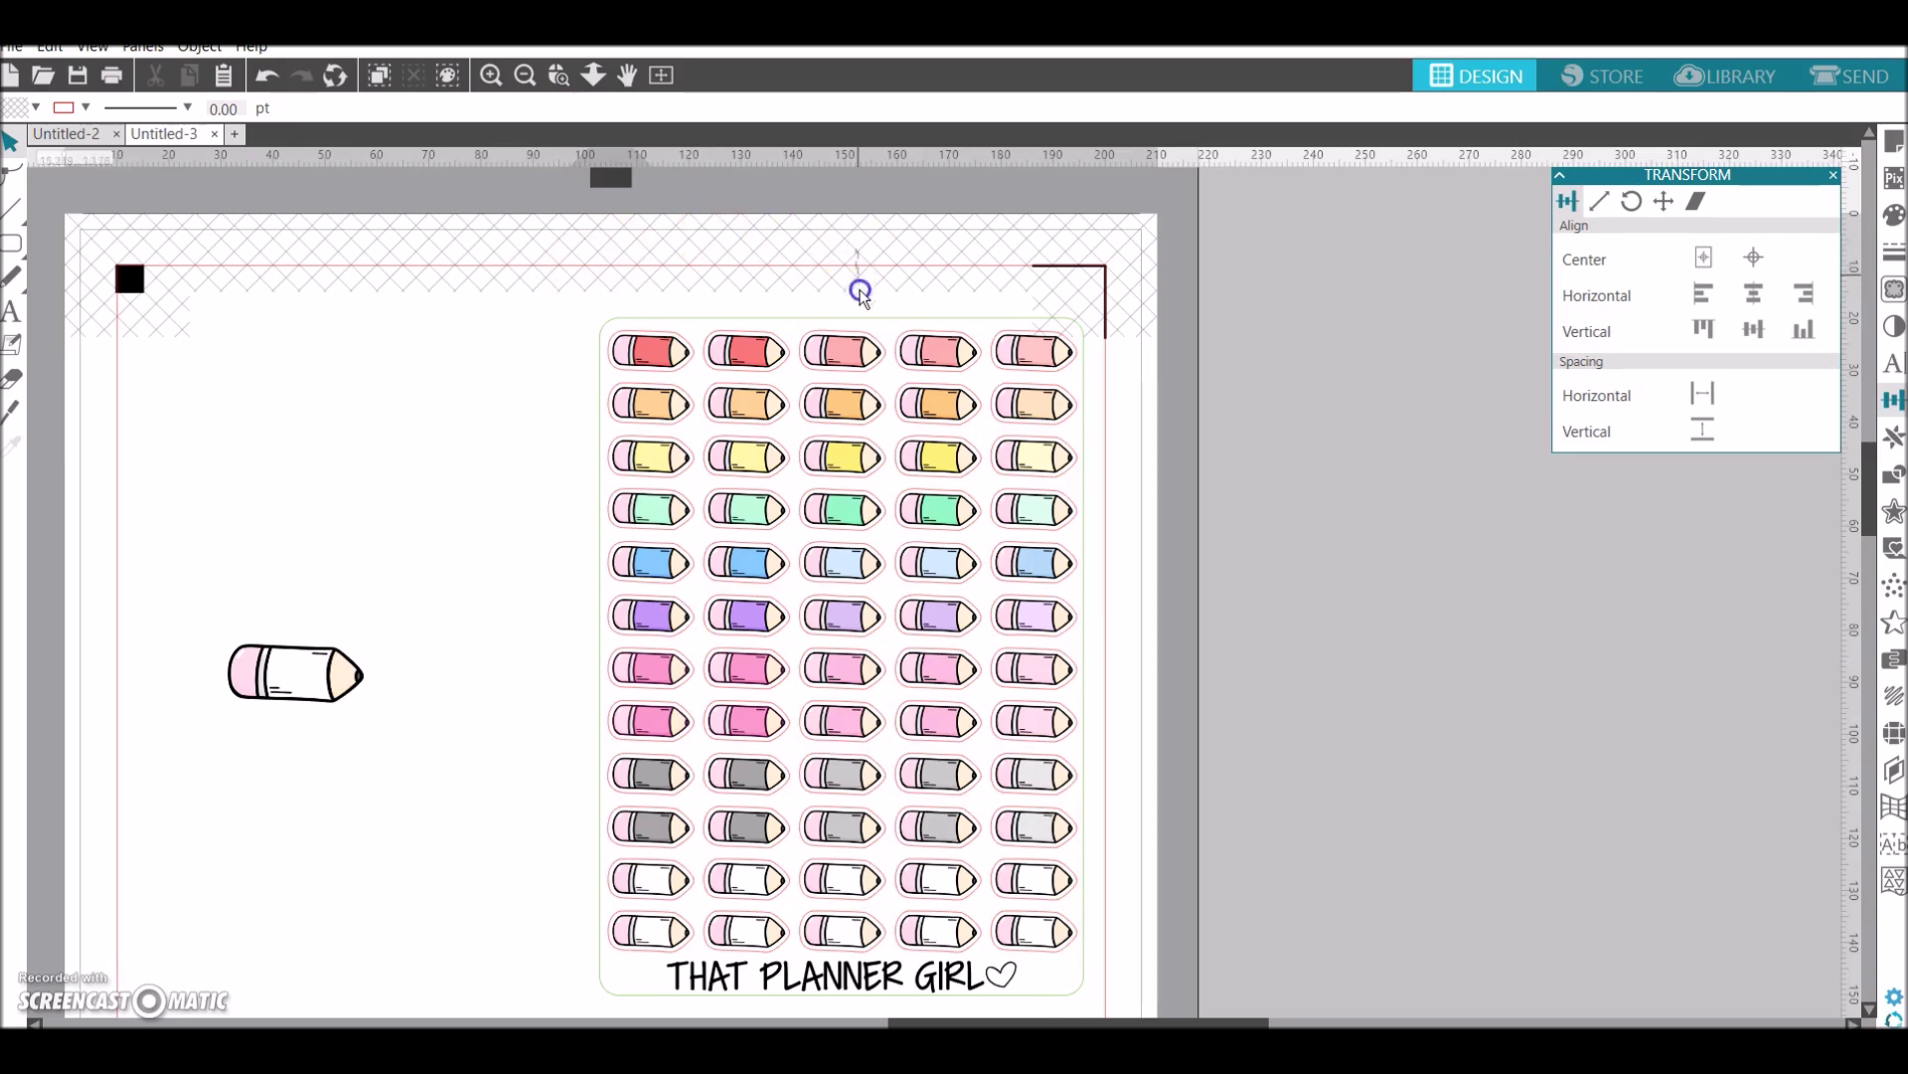
# Centre the twelve rows and the title horizontally with the rounded box, and move them back toward the page's right side
pyautogui.moveTo(863, 303); pyautogui.dragTo(852, 1020)
pyautogui.click(1752, 296)
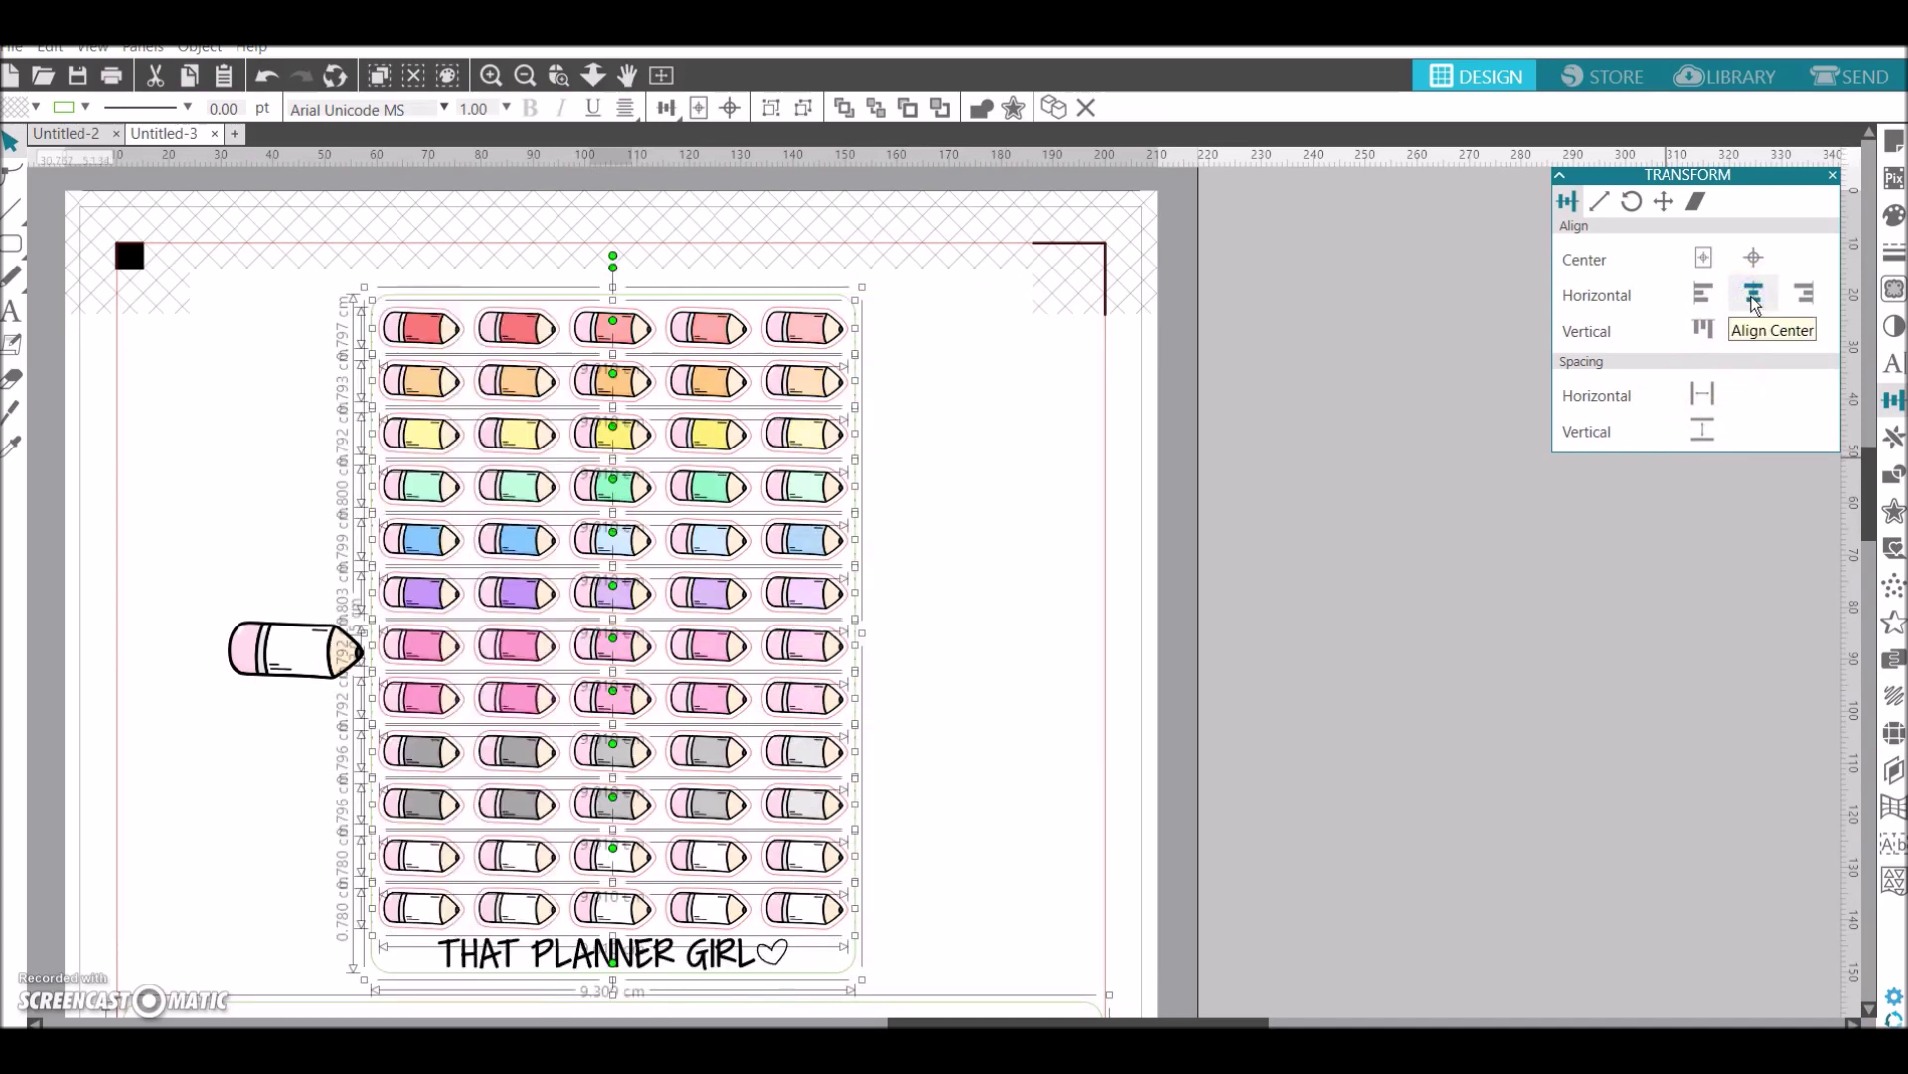
pyautogui.moveTo(807, 468); pyautogui.dragTo(992, 452)
pyautogui.click(1662, 288)
pyautogui.click(1777, 295)
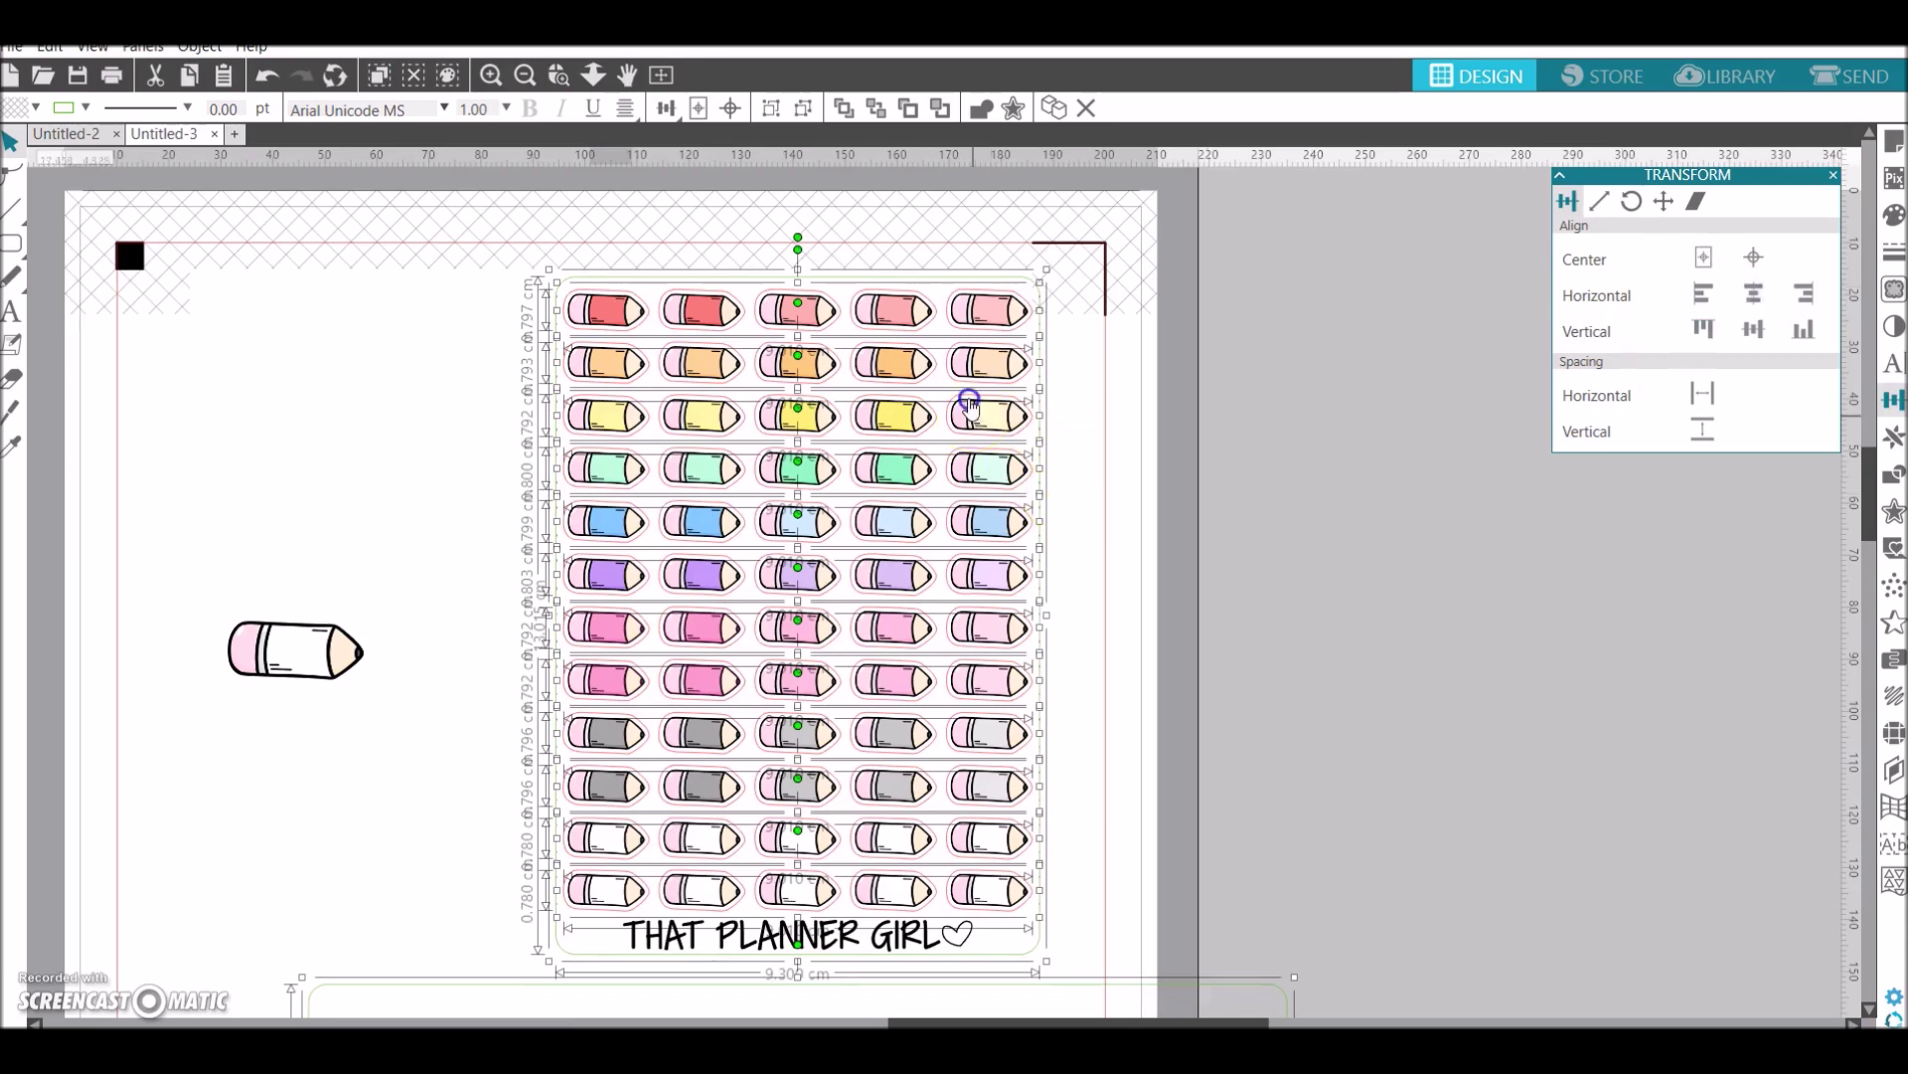
# Group the twelve pencil rows, the THAT PLANNER GIRL title and their rounded box as one sheet, excluding the larger box below
pyautogui.click(1203, 949)
pyautogui.moveTo(1082, 974)
pyautogui.mouseDown()
pyautogui.moveTo(1129, 975)
pyautogui.moveTo(695, 175)
pyautogui.mouseUp()
pyautogui.press('Delete')
pyautogui.scroll(-1, 1064, 911)
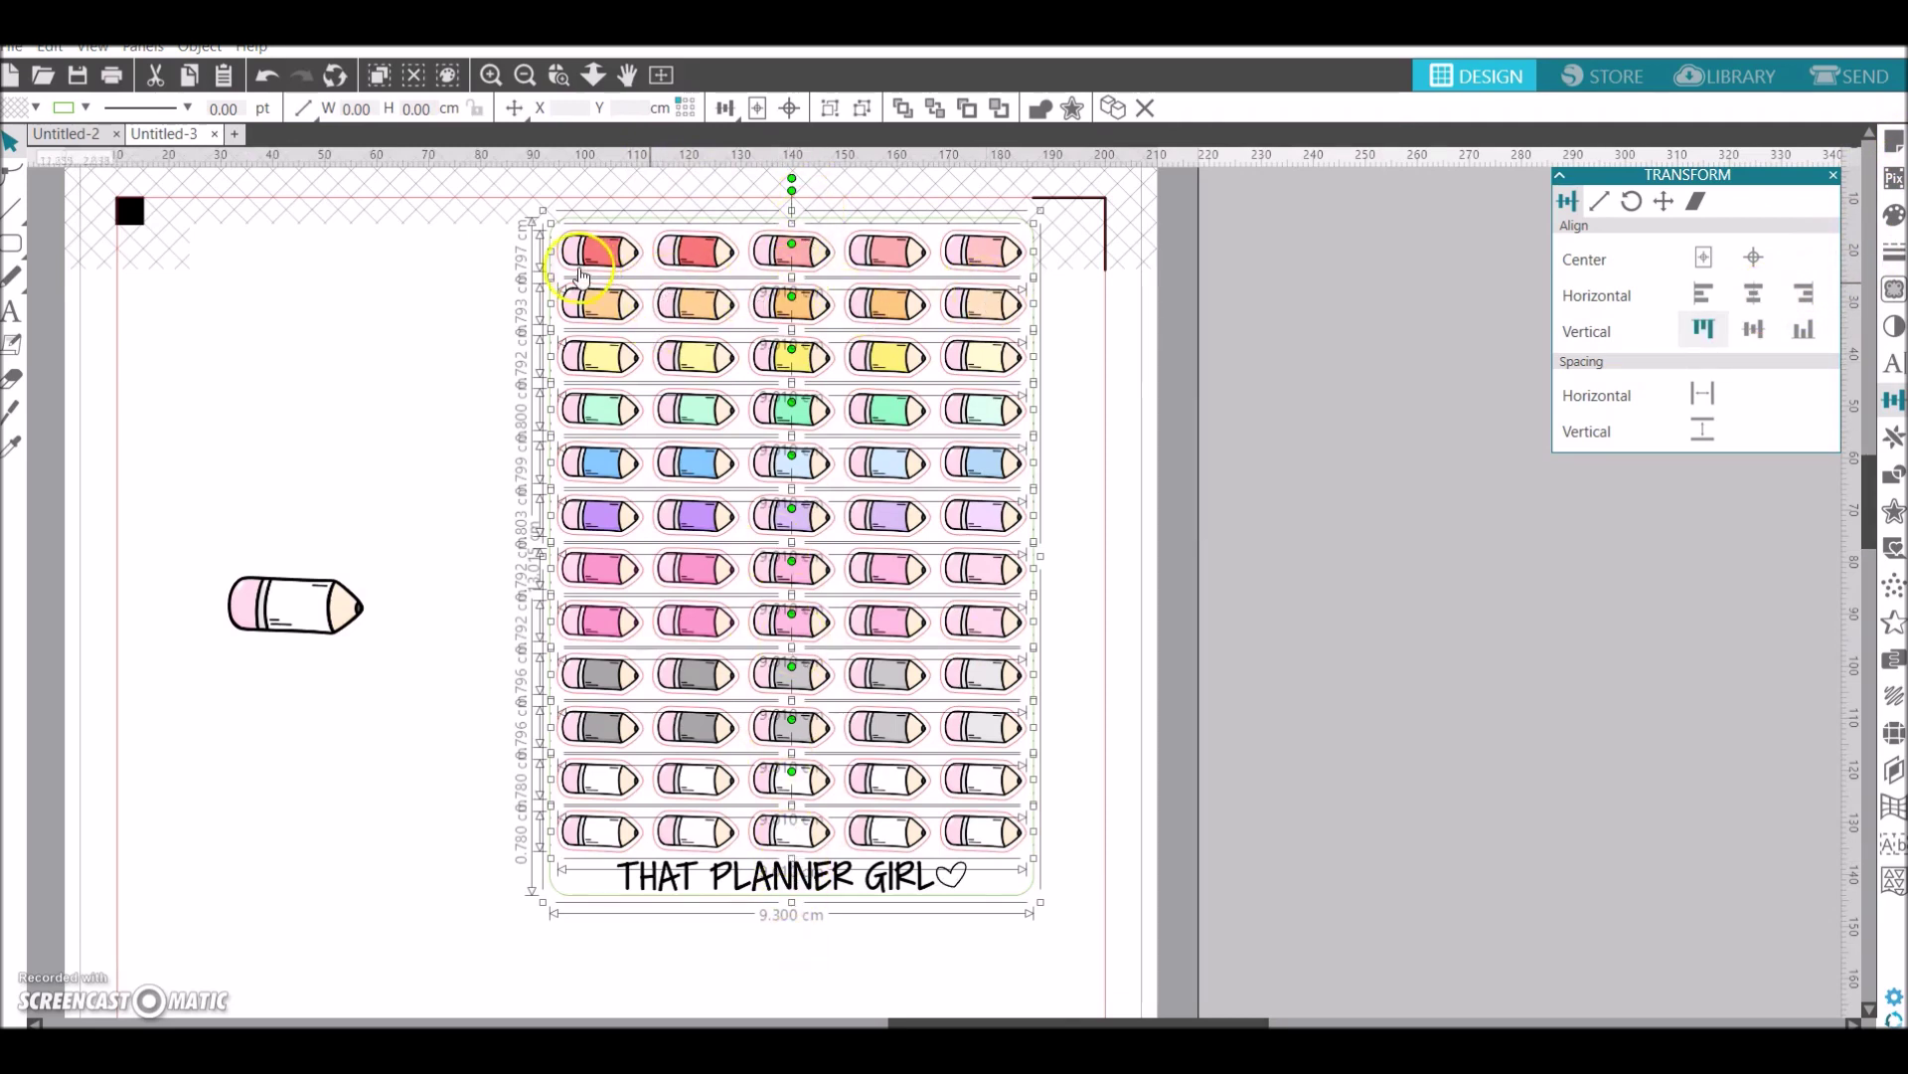
pyautogui.click(522, 263)
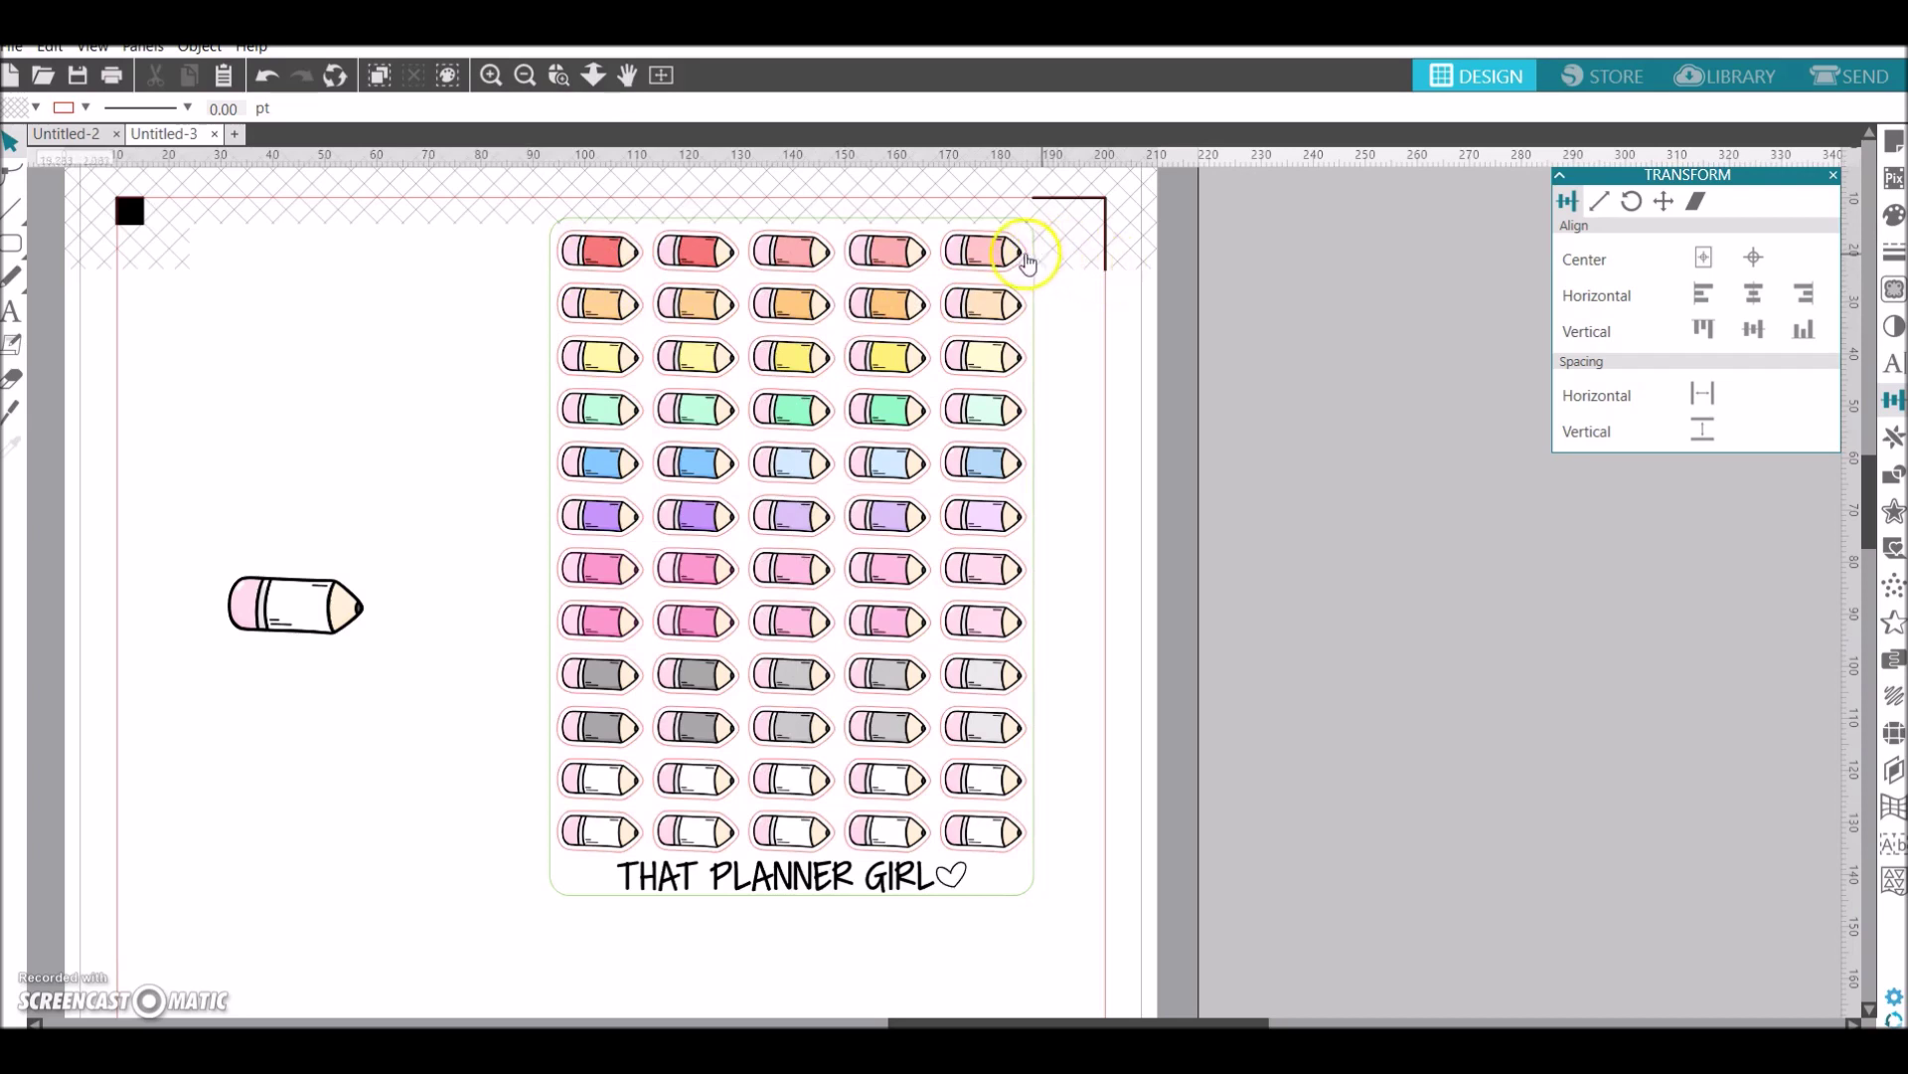
pyautogui.moveTo(1044, 936)
pyautogui.mouseDown()
pyautogui.moveTo(700, 497)
pyautogui.moveTo(514, 212)
pyautogui.mouseUp()
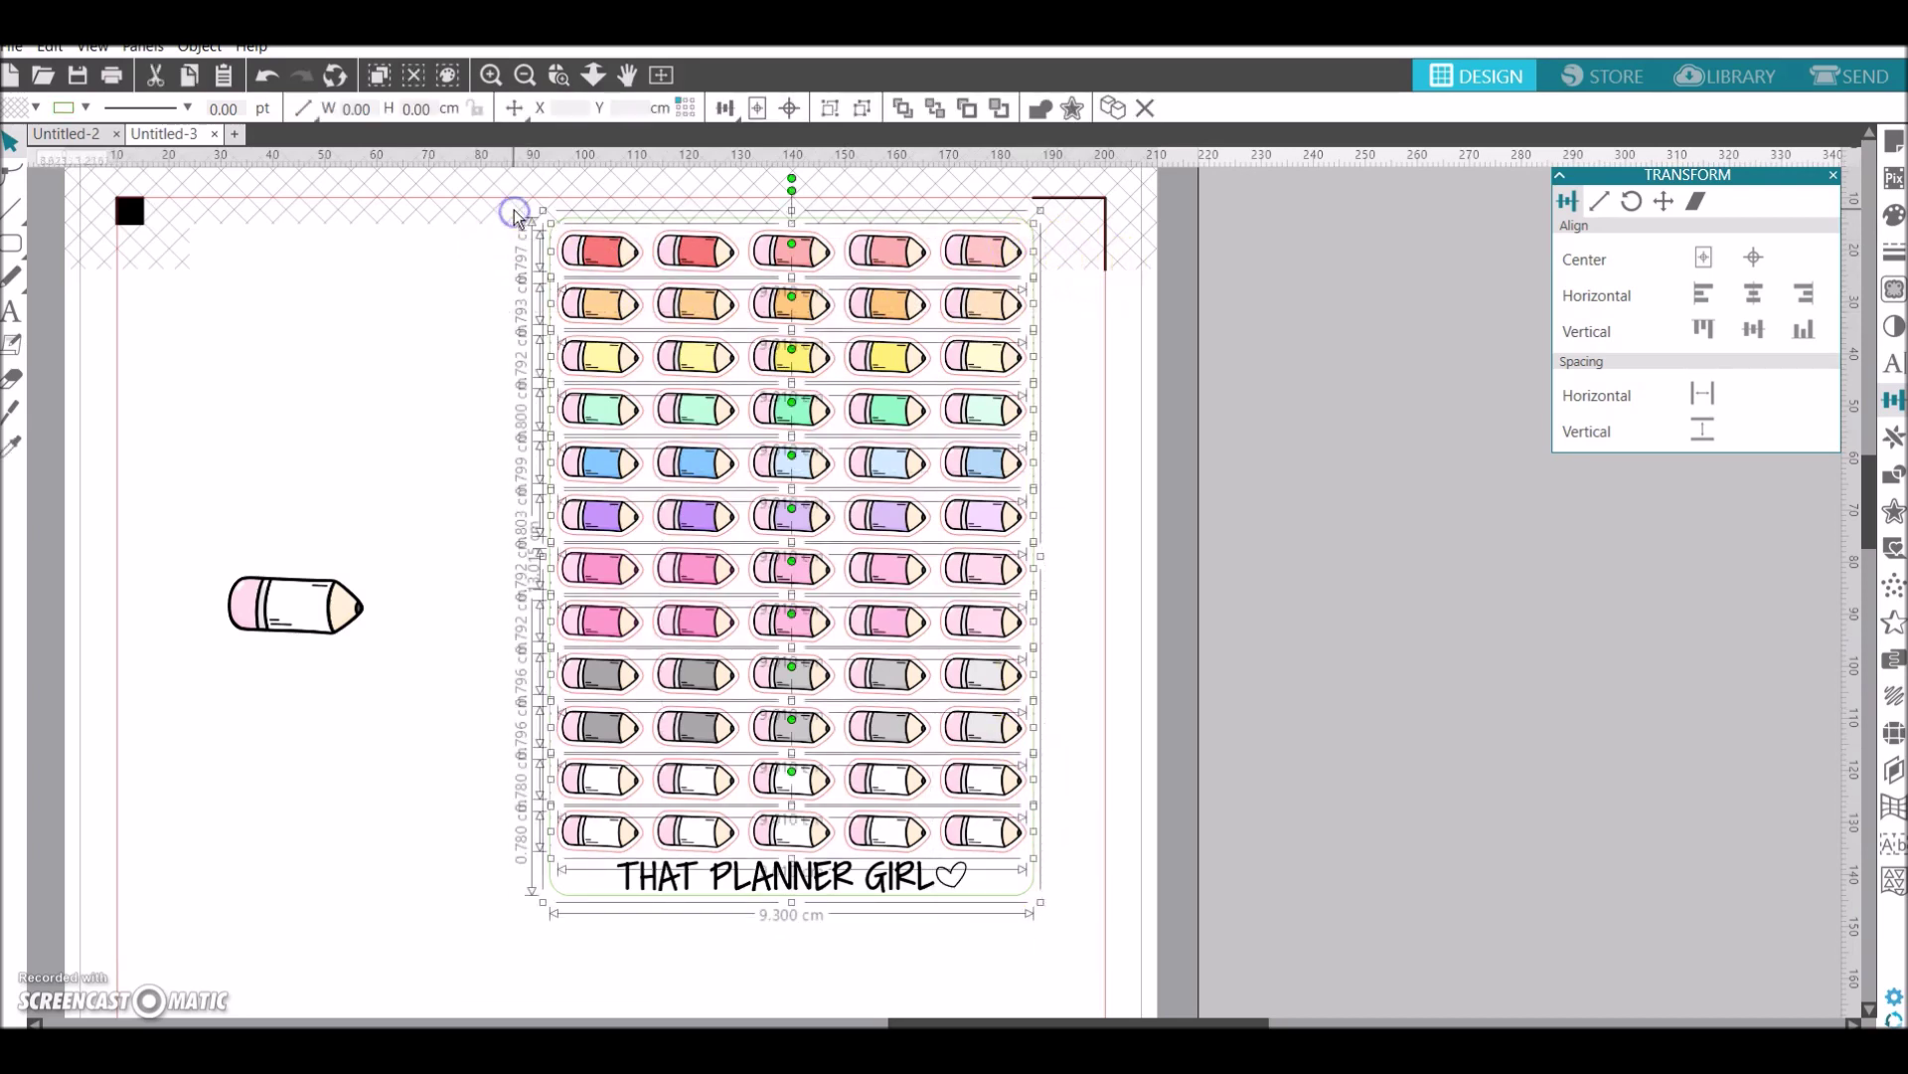
pyautogui.hotkey('ctrl', 'g')
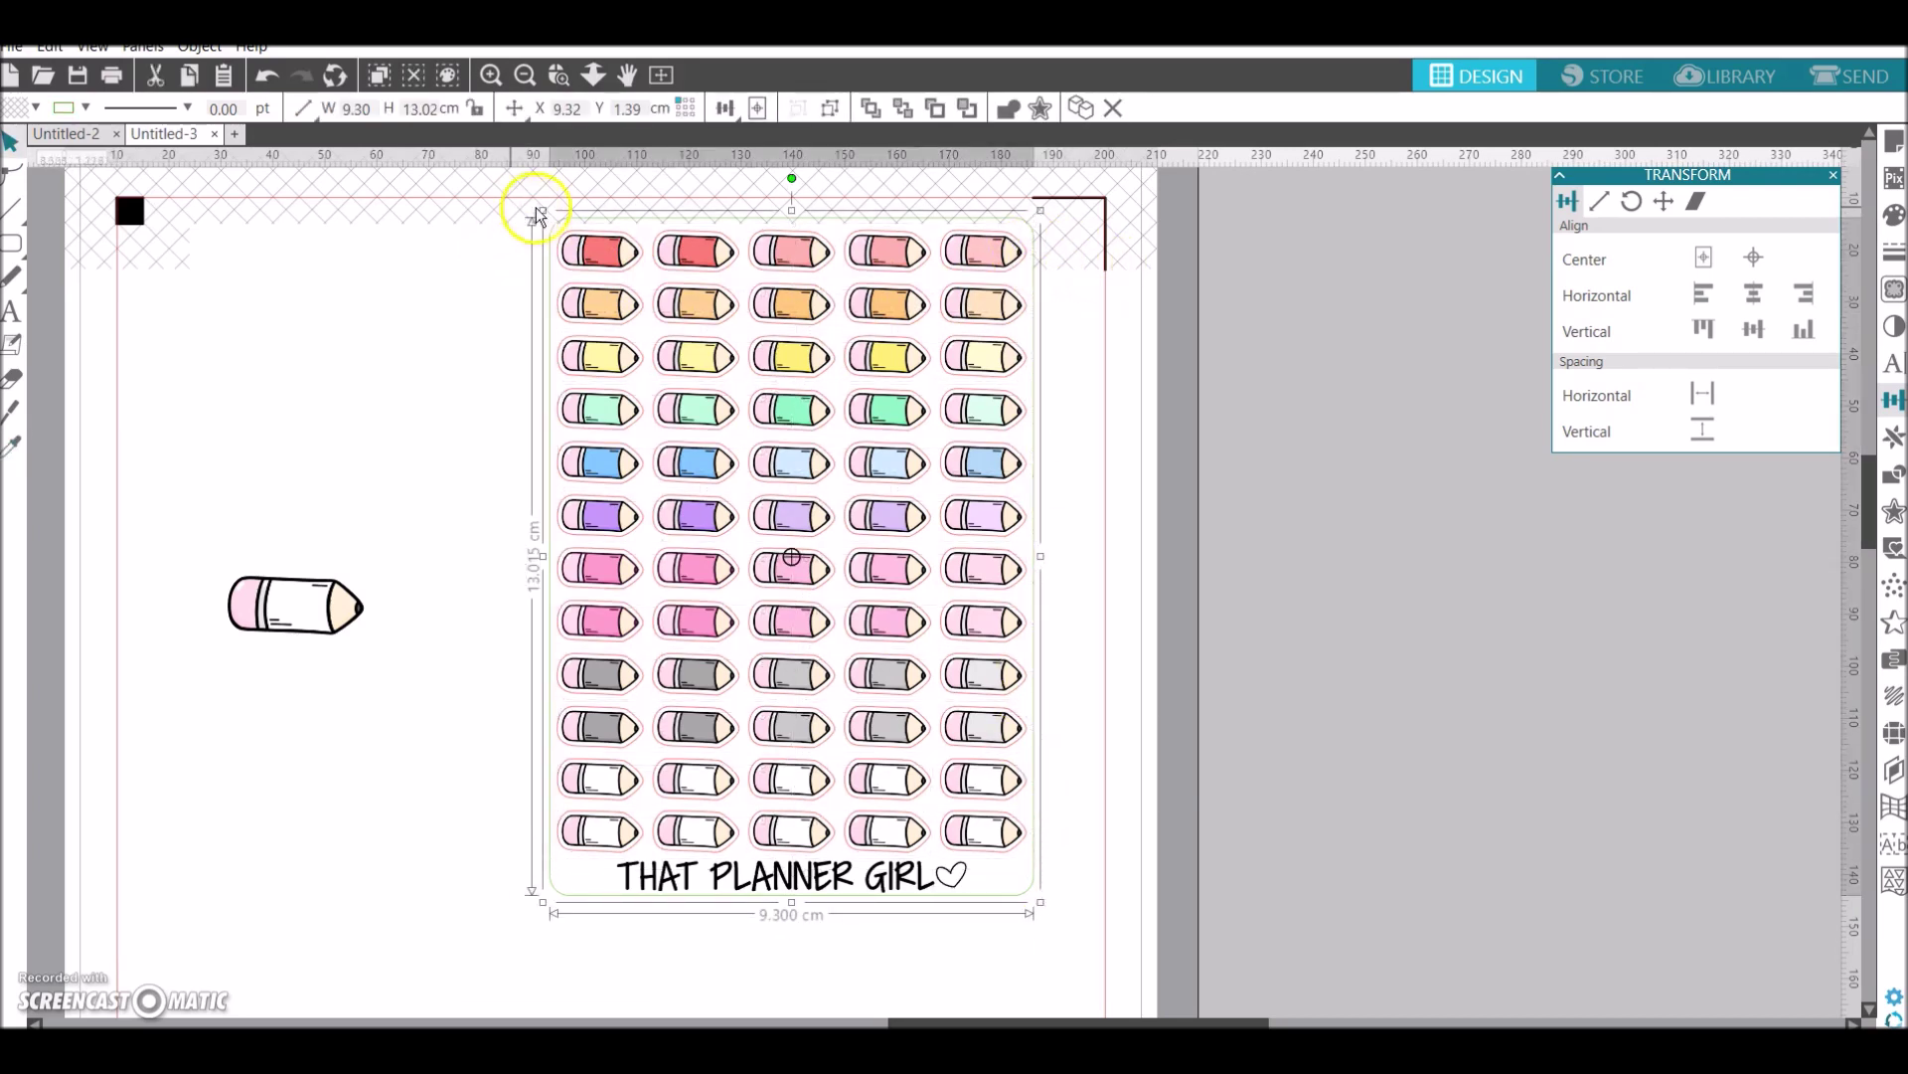
# Move the spare pencil and the larger empty box off the page, and place the grouped sheet in the page's upper-left corner
pyautogui.click(524, 76)
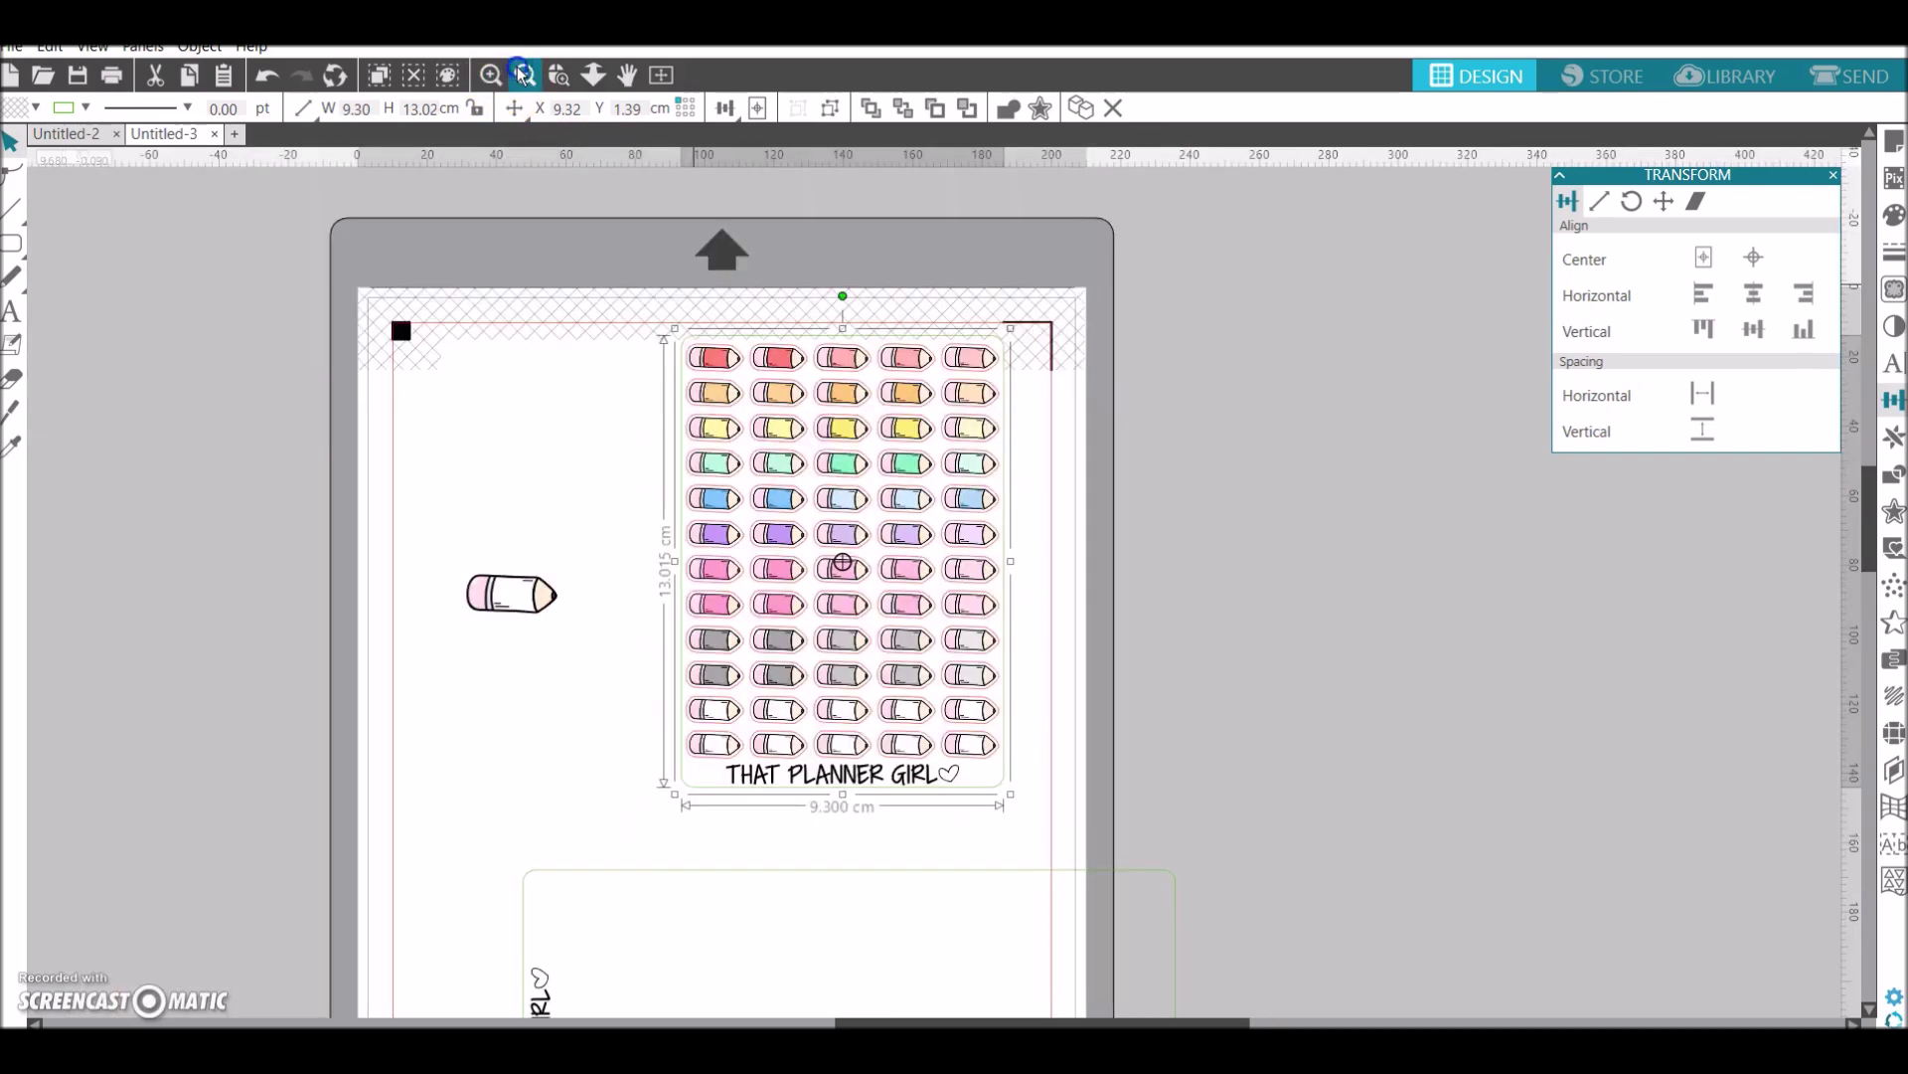
pyautogui.click(519, 74)
pyautogui.moveTo(494, 290)
pyautogui.mouseDown()
pyautogui.moveTo(730, 924)
pyautogui.moveTo(1249, 716)
pyautogui.moveTo(1361, 632)
pyautogui.mouseUp()
pyautogui.moveTo(942, 379); pyautogui.dragTo(915, 809)
pyautogui.moveTo(891, 664)
pyautogui.mouseDown()
pyautogui.moveTo(710, 658)
pyautogui.moveTo(715, 682)
pyautogui.mouseUp()
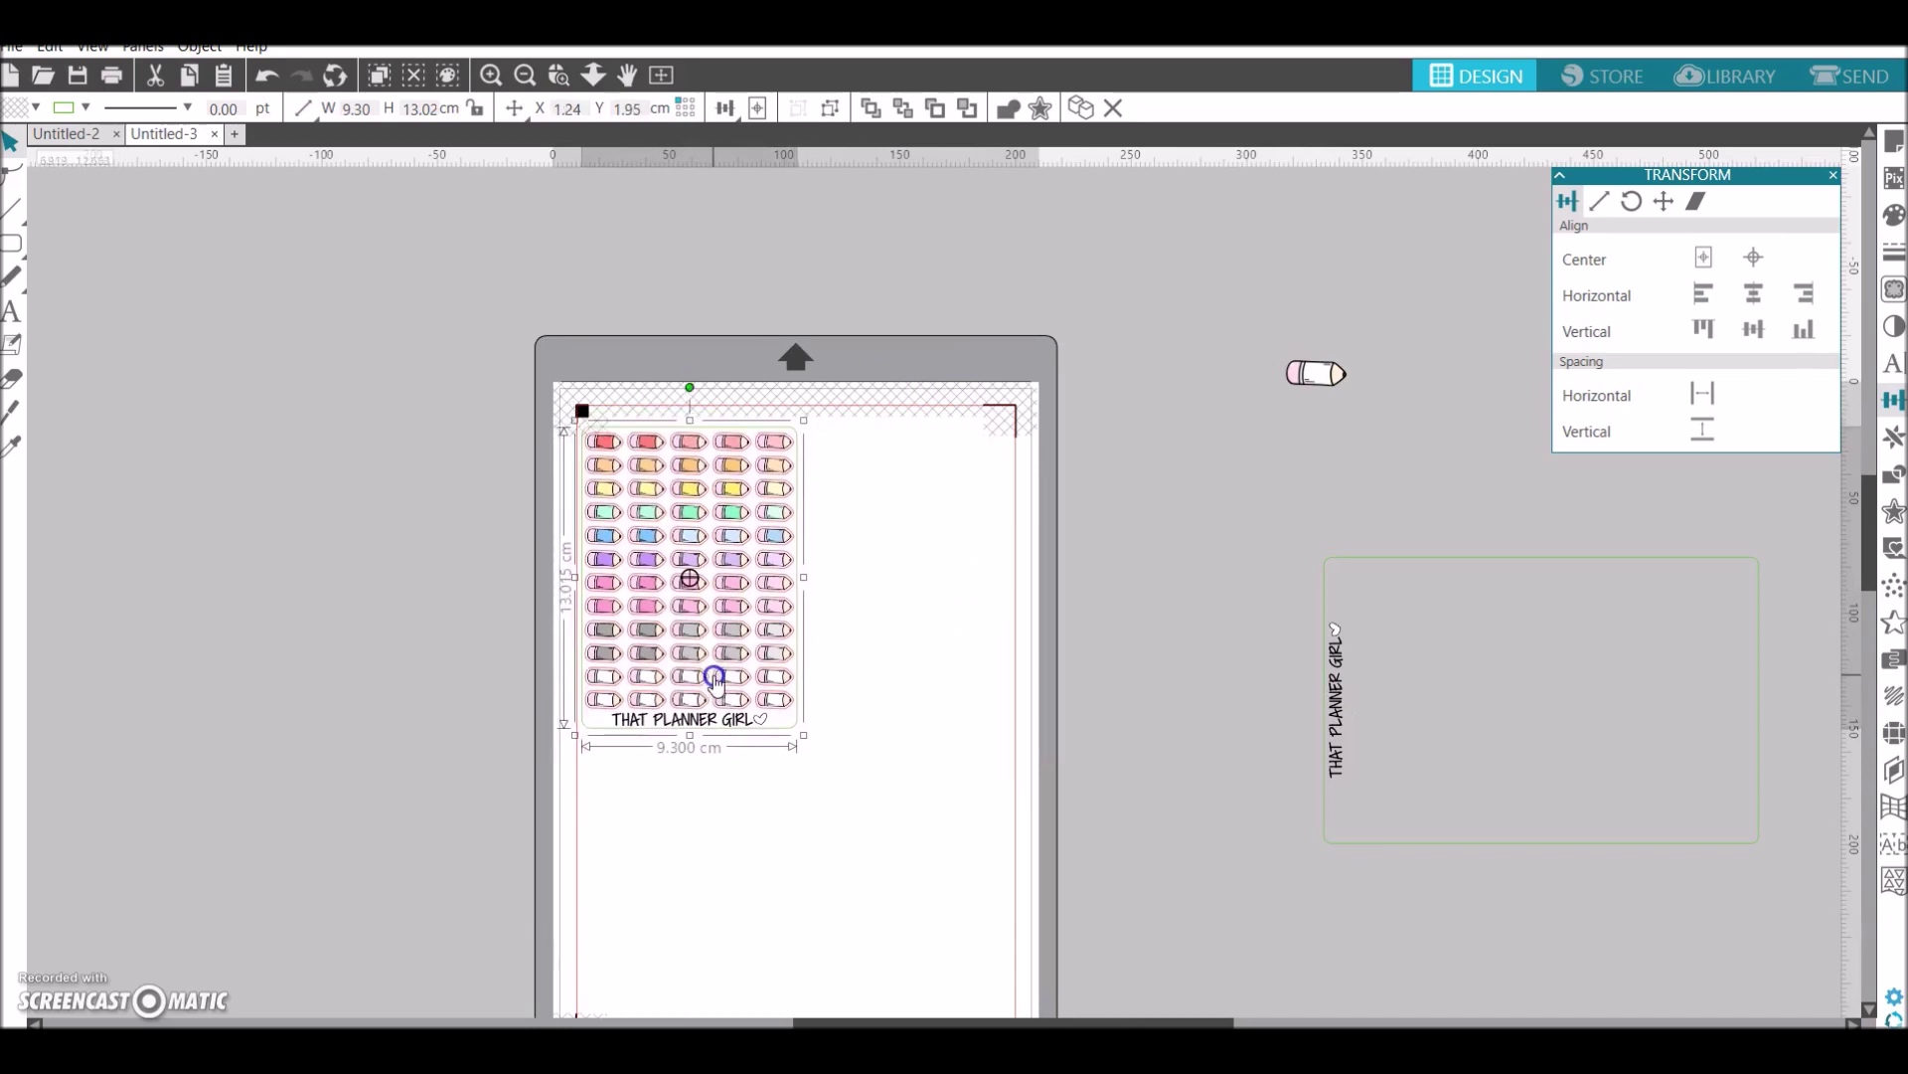
# Duplicate the grouped sheet to the right and copy both sheets below, filling the page with four sheets
pyautogui.moveTo(1868, 553); pyautogui.dragTo(1863, 585)
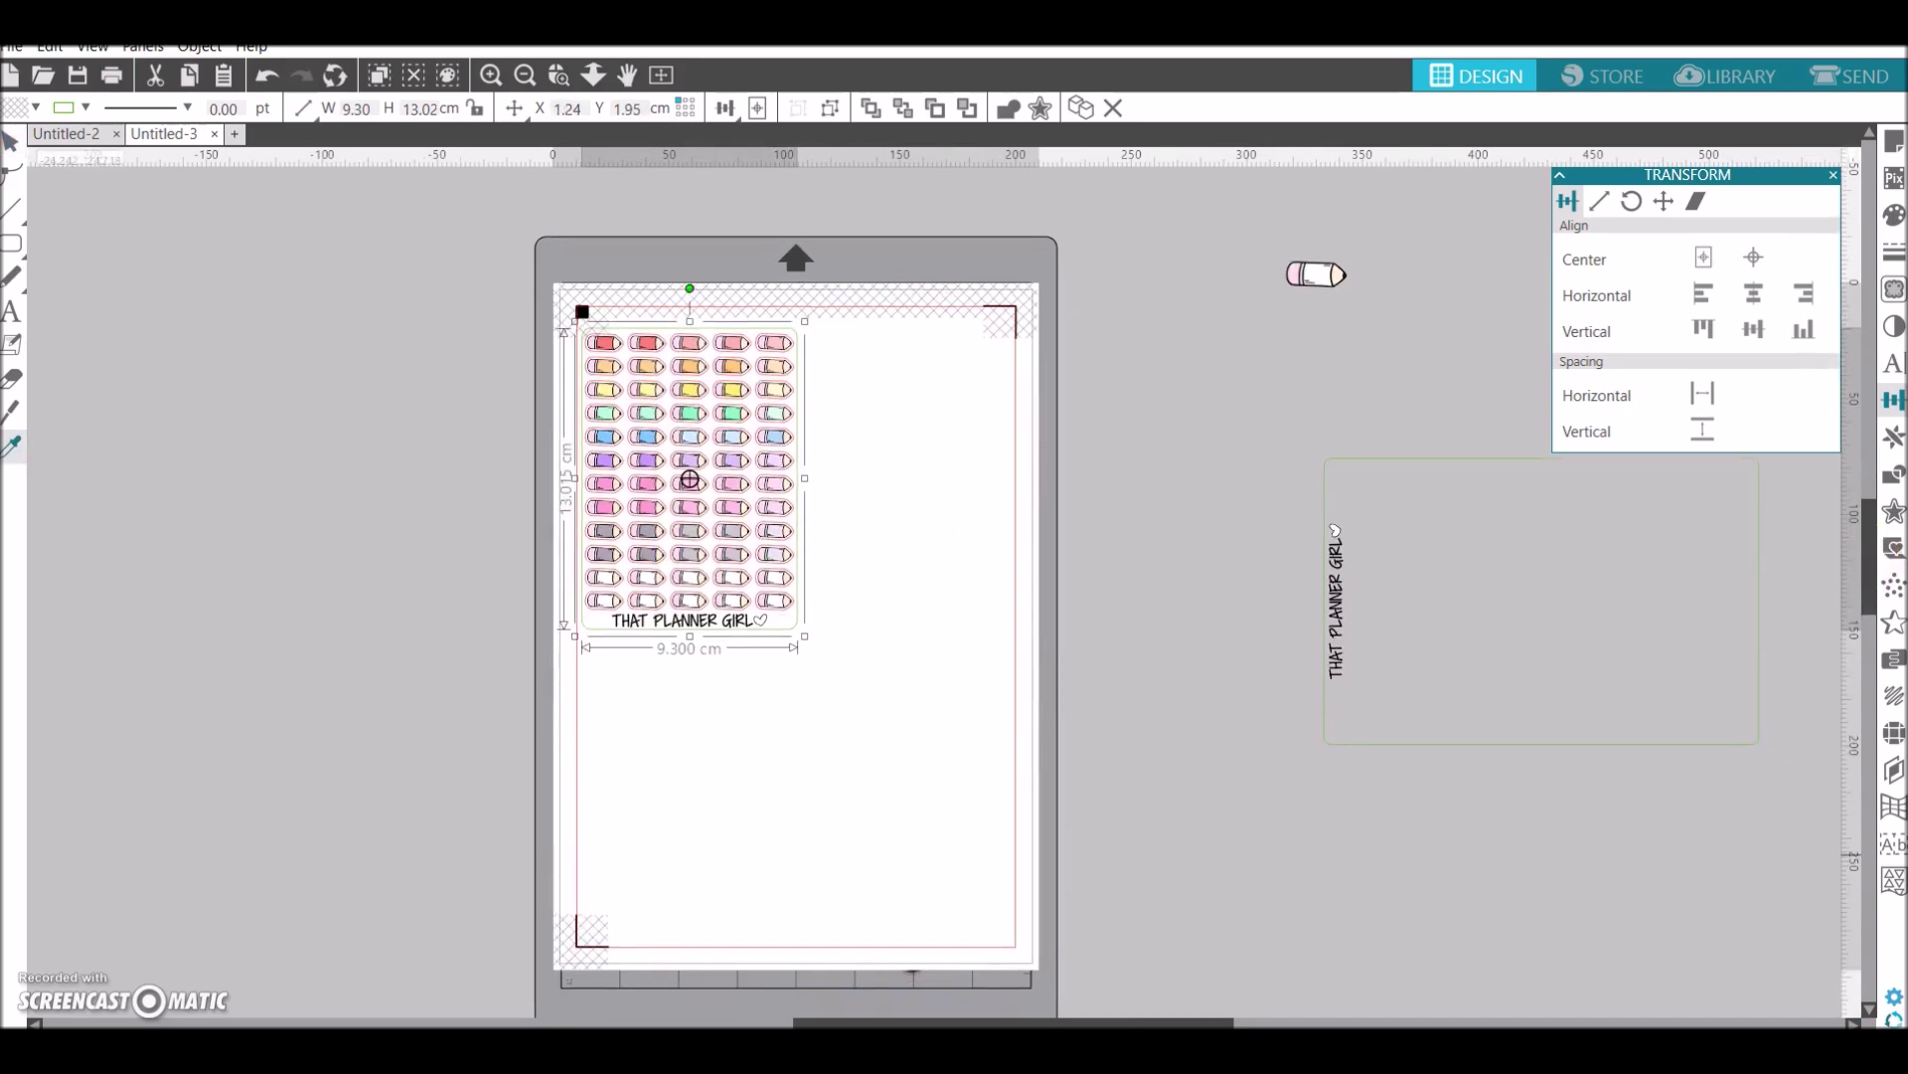
pyautogui.hotkey('ctrl', 'Right')
pyautogui.moveTo(835, 775); pyautogui.dragTo(690, 544)
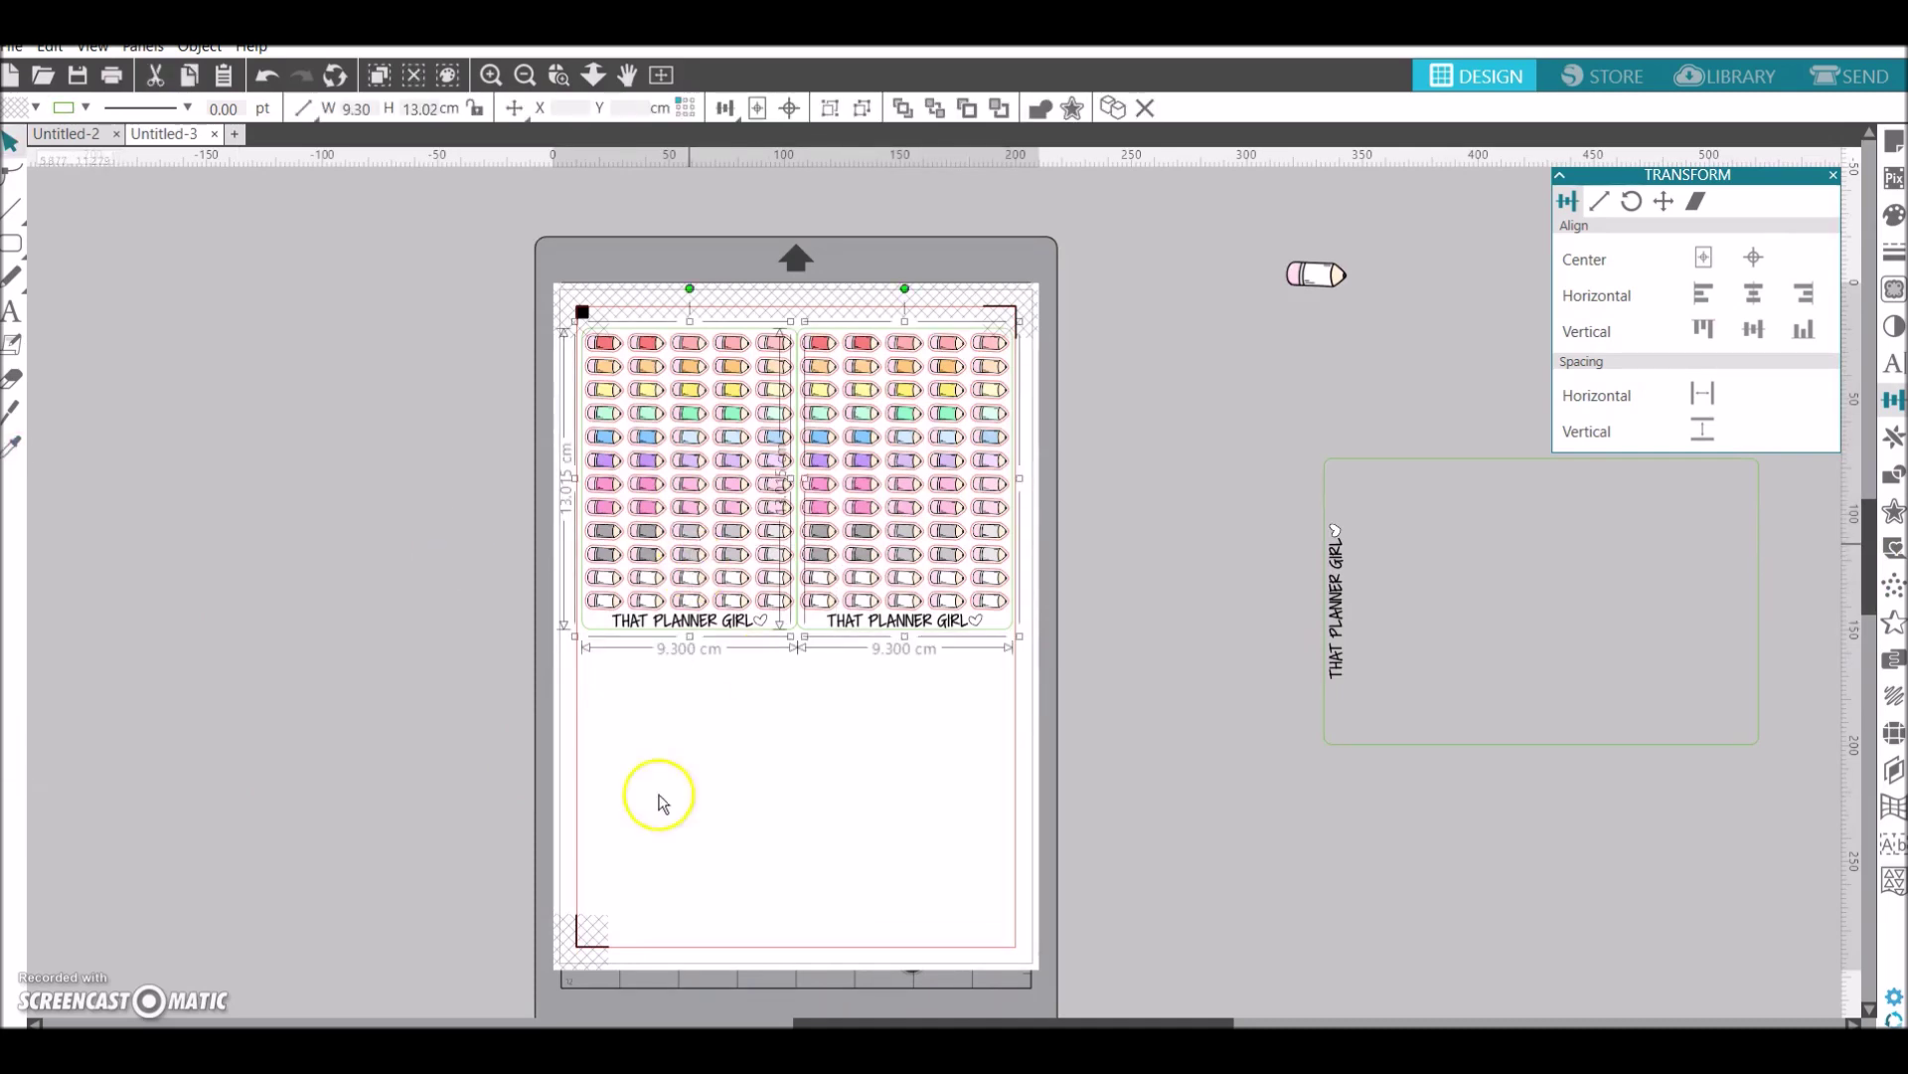
pyautogui.hotkey('ctrl', 'Down')
pyautogui.click(1124, 612)
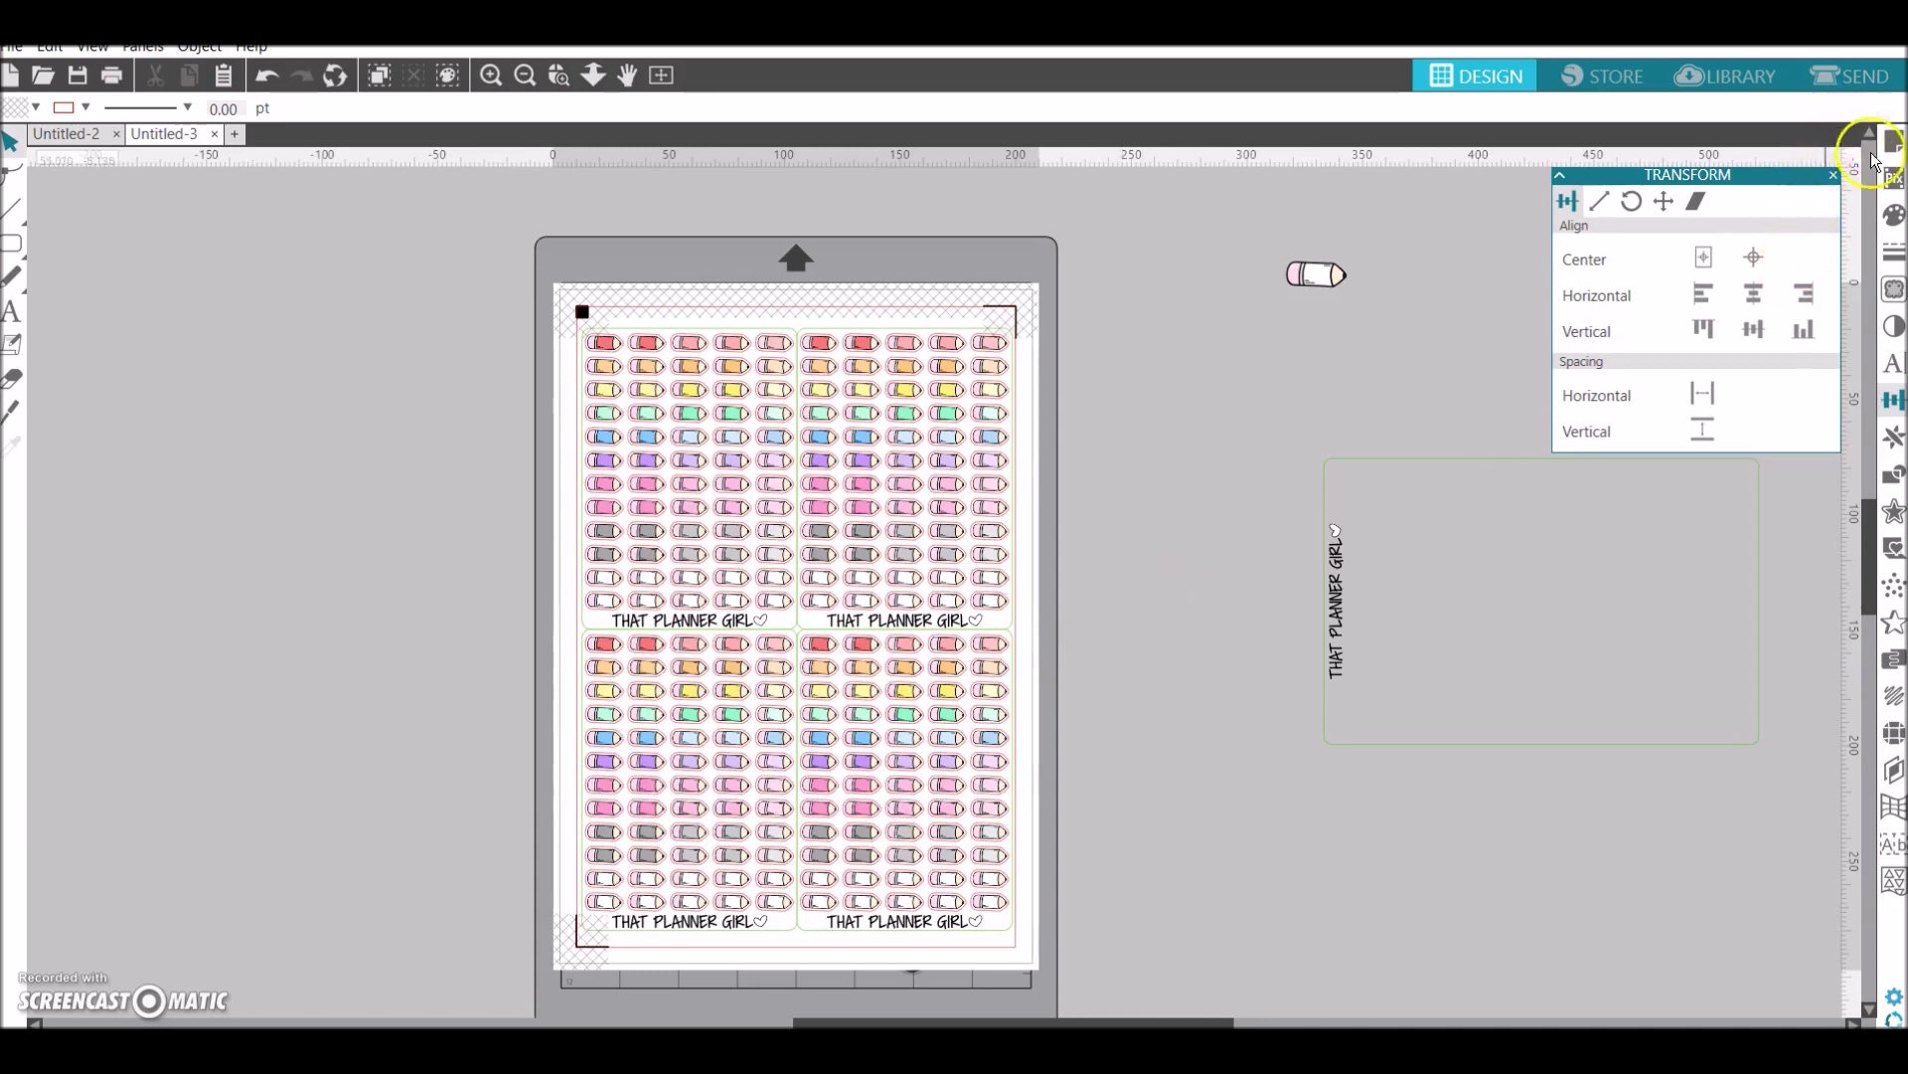
# Open the send settings by line colour and order the red cut line before the green one
pyautogui.click(1873, 79)
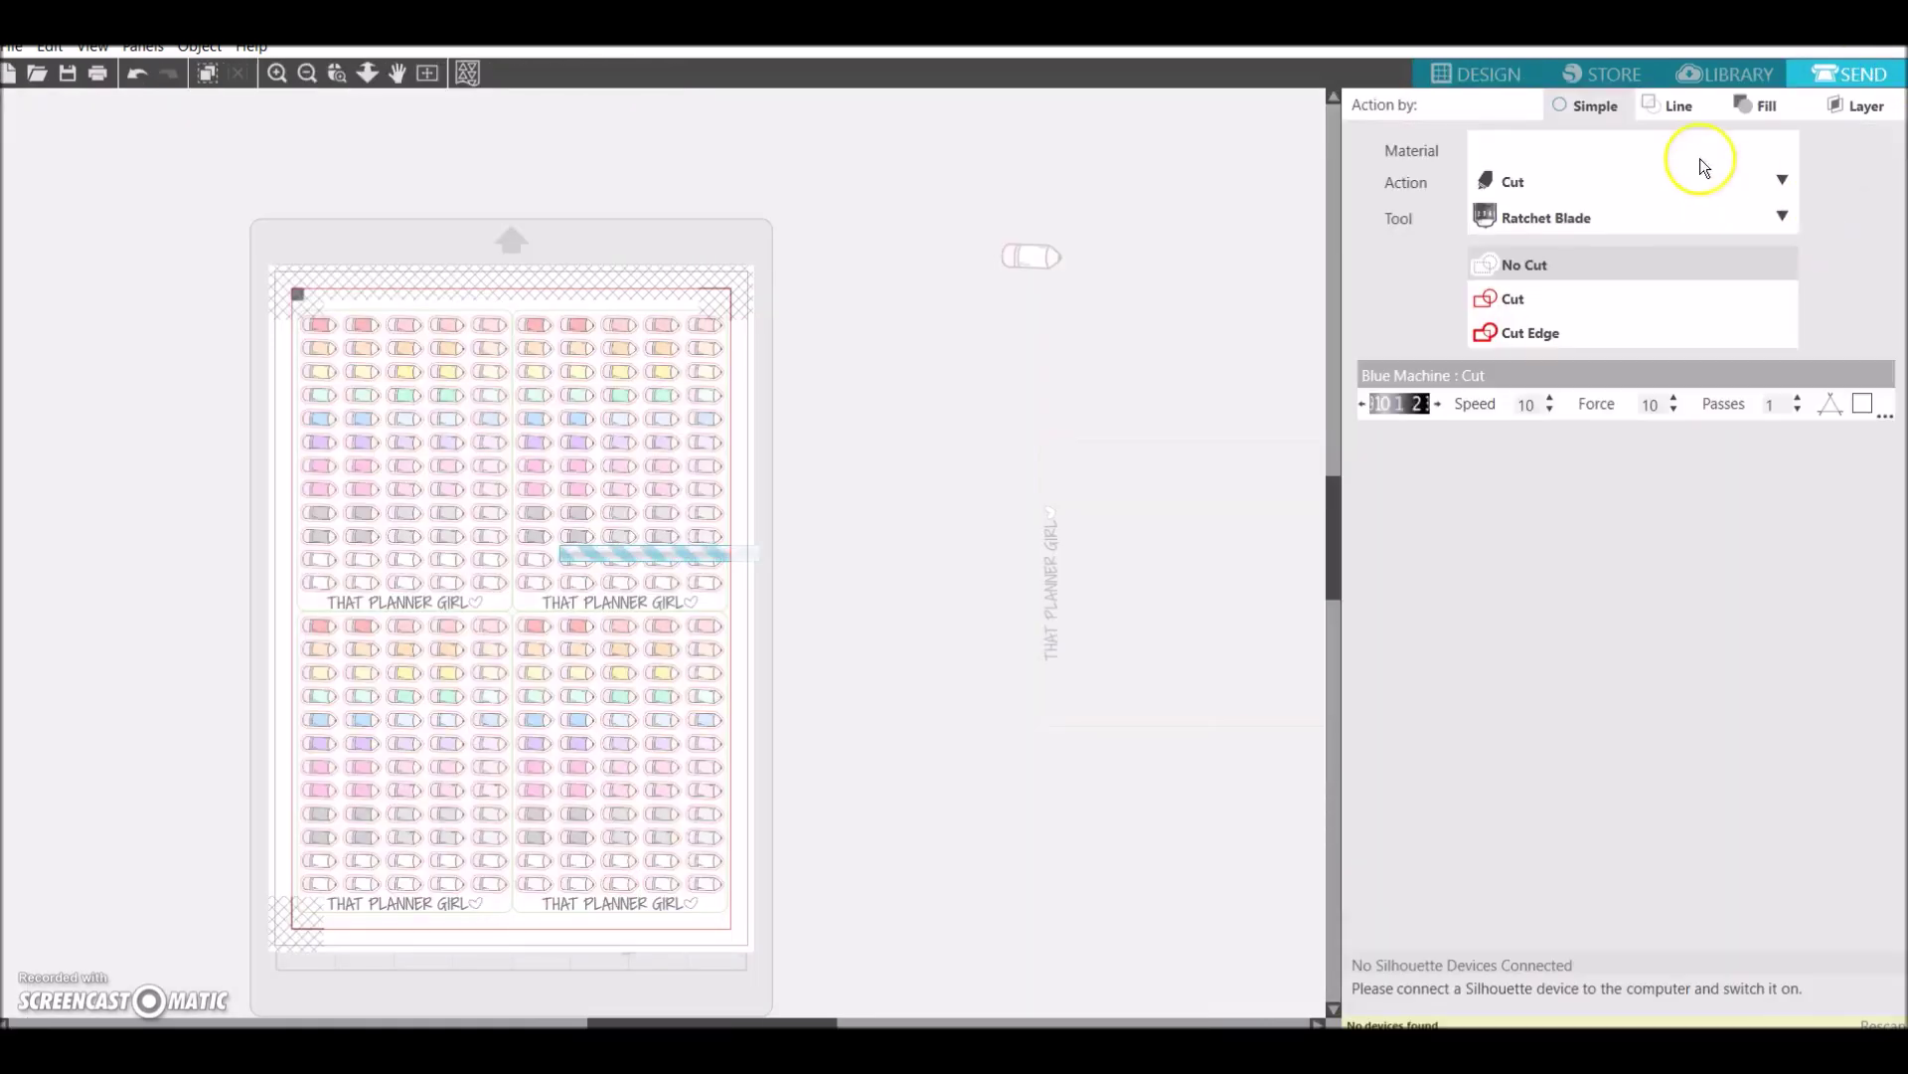
pyautogui.click(1679, 108)
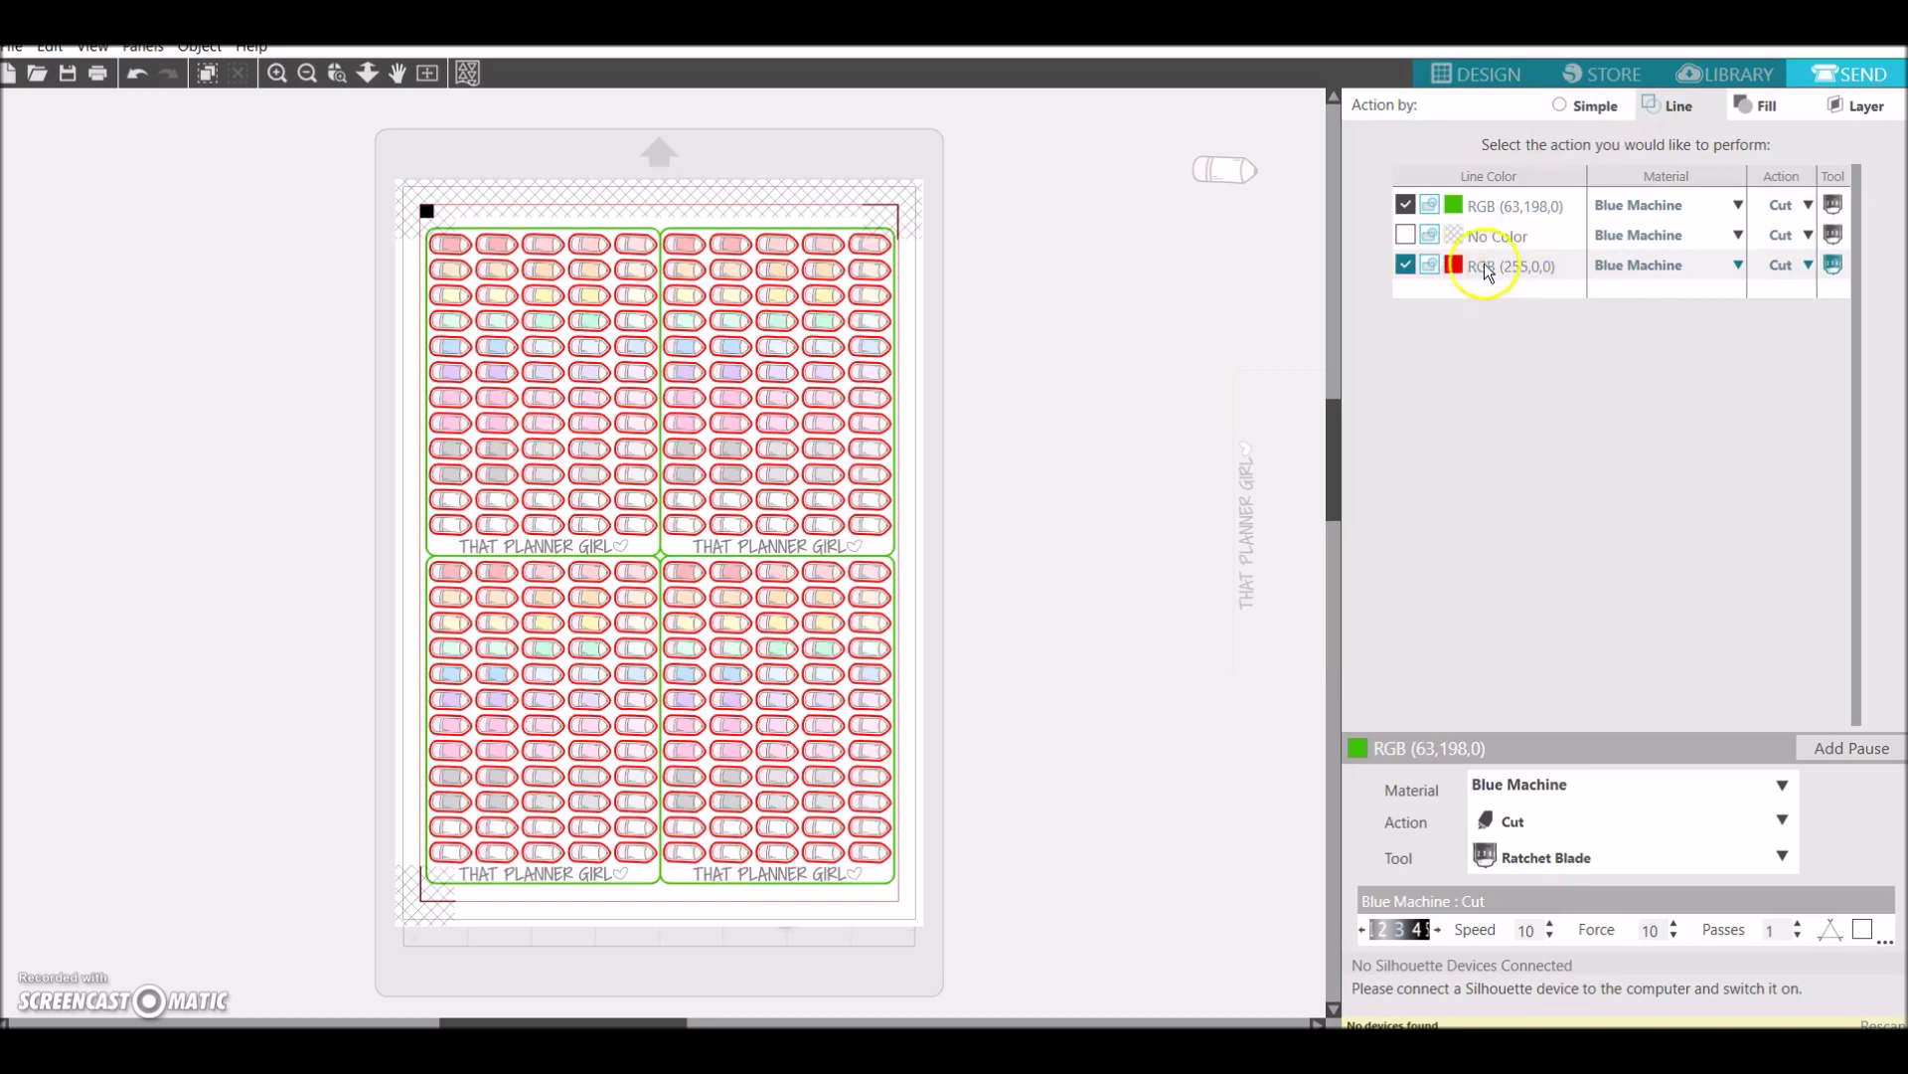
pyautogui.moveTo(1484, 271); pyautogui.dragTo(1480, 199)
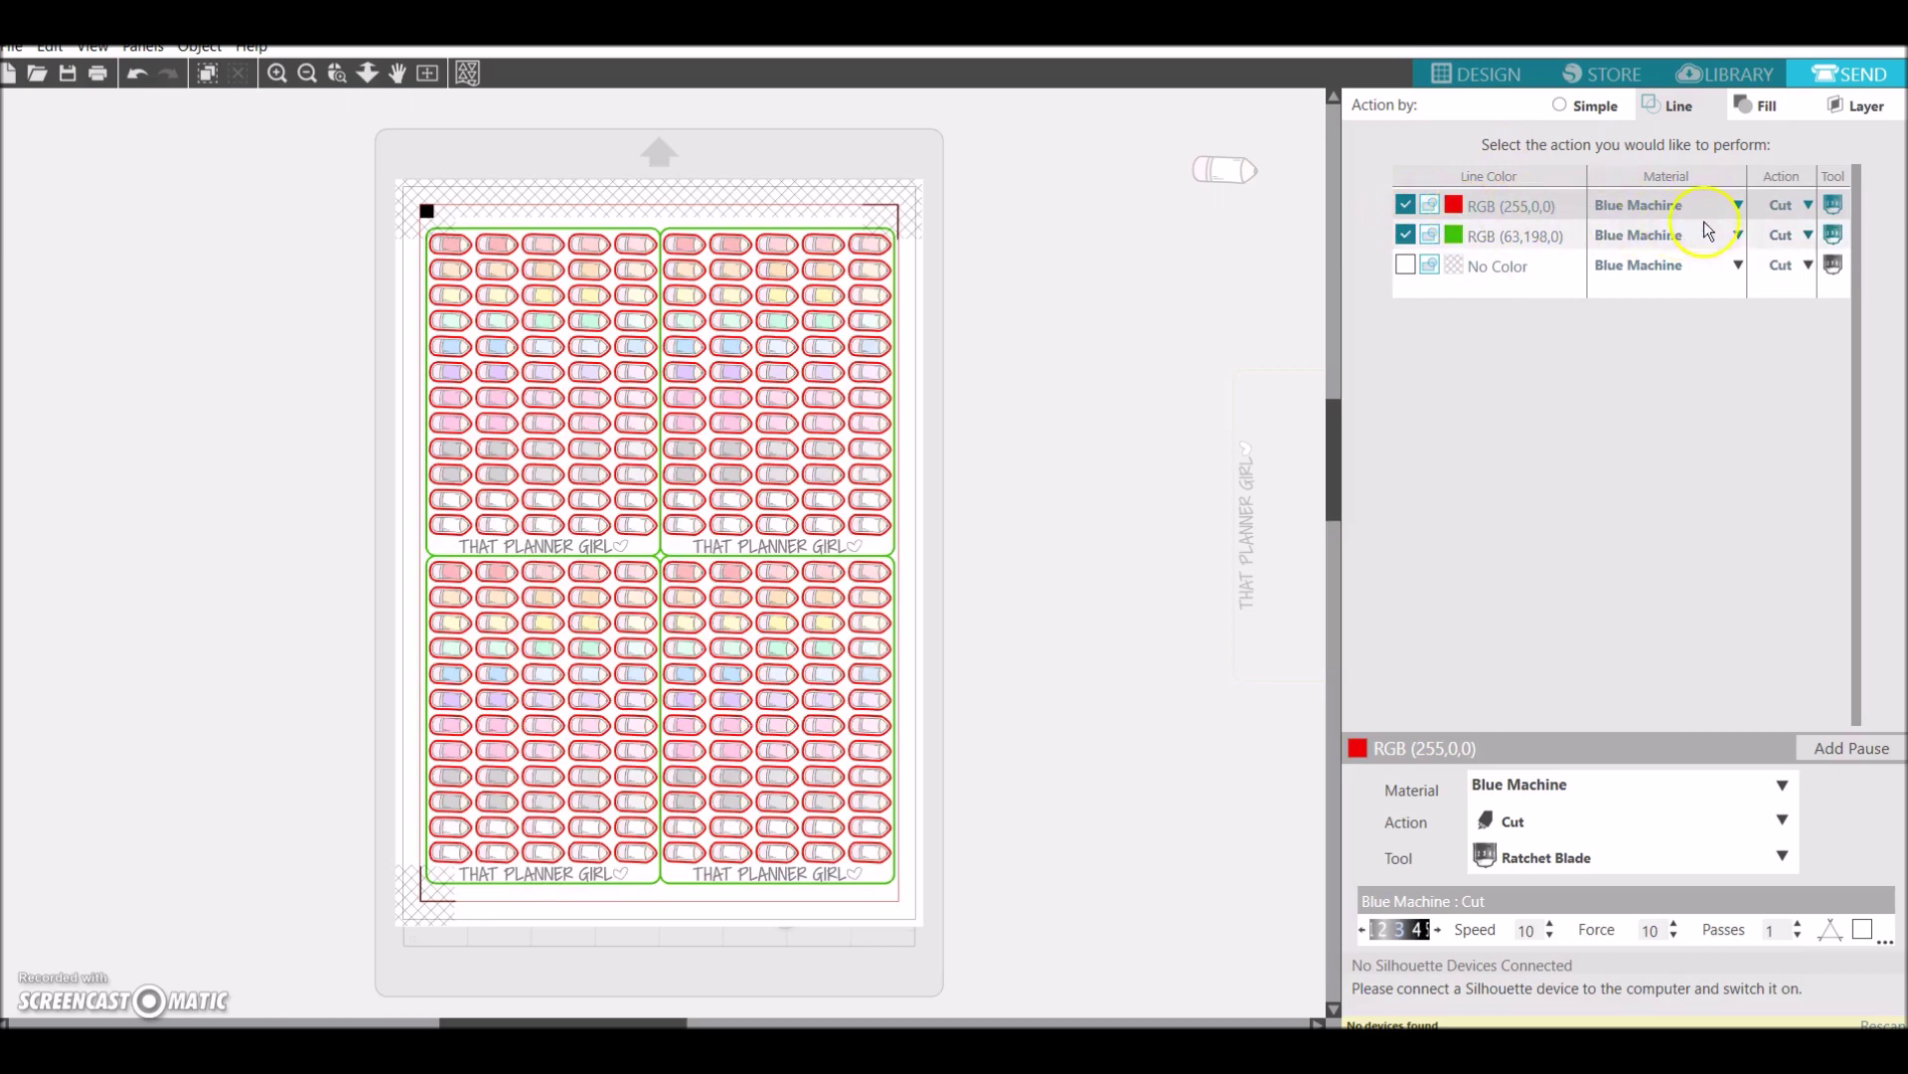
# Assign the Kiss Cut material to the red lines and the Full Cut material to the green lines
pyautogui.click(1740, 205)
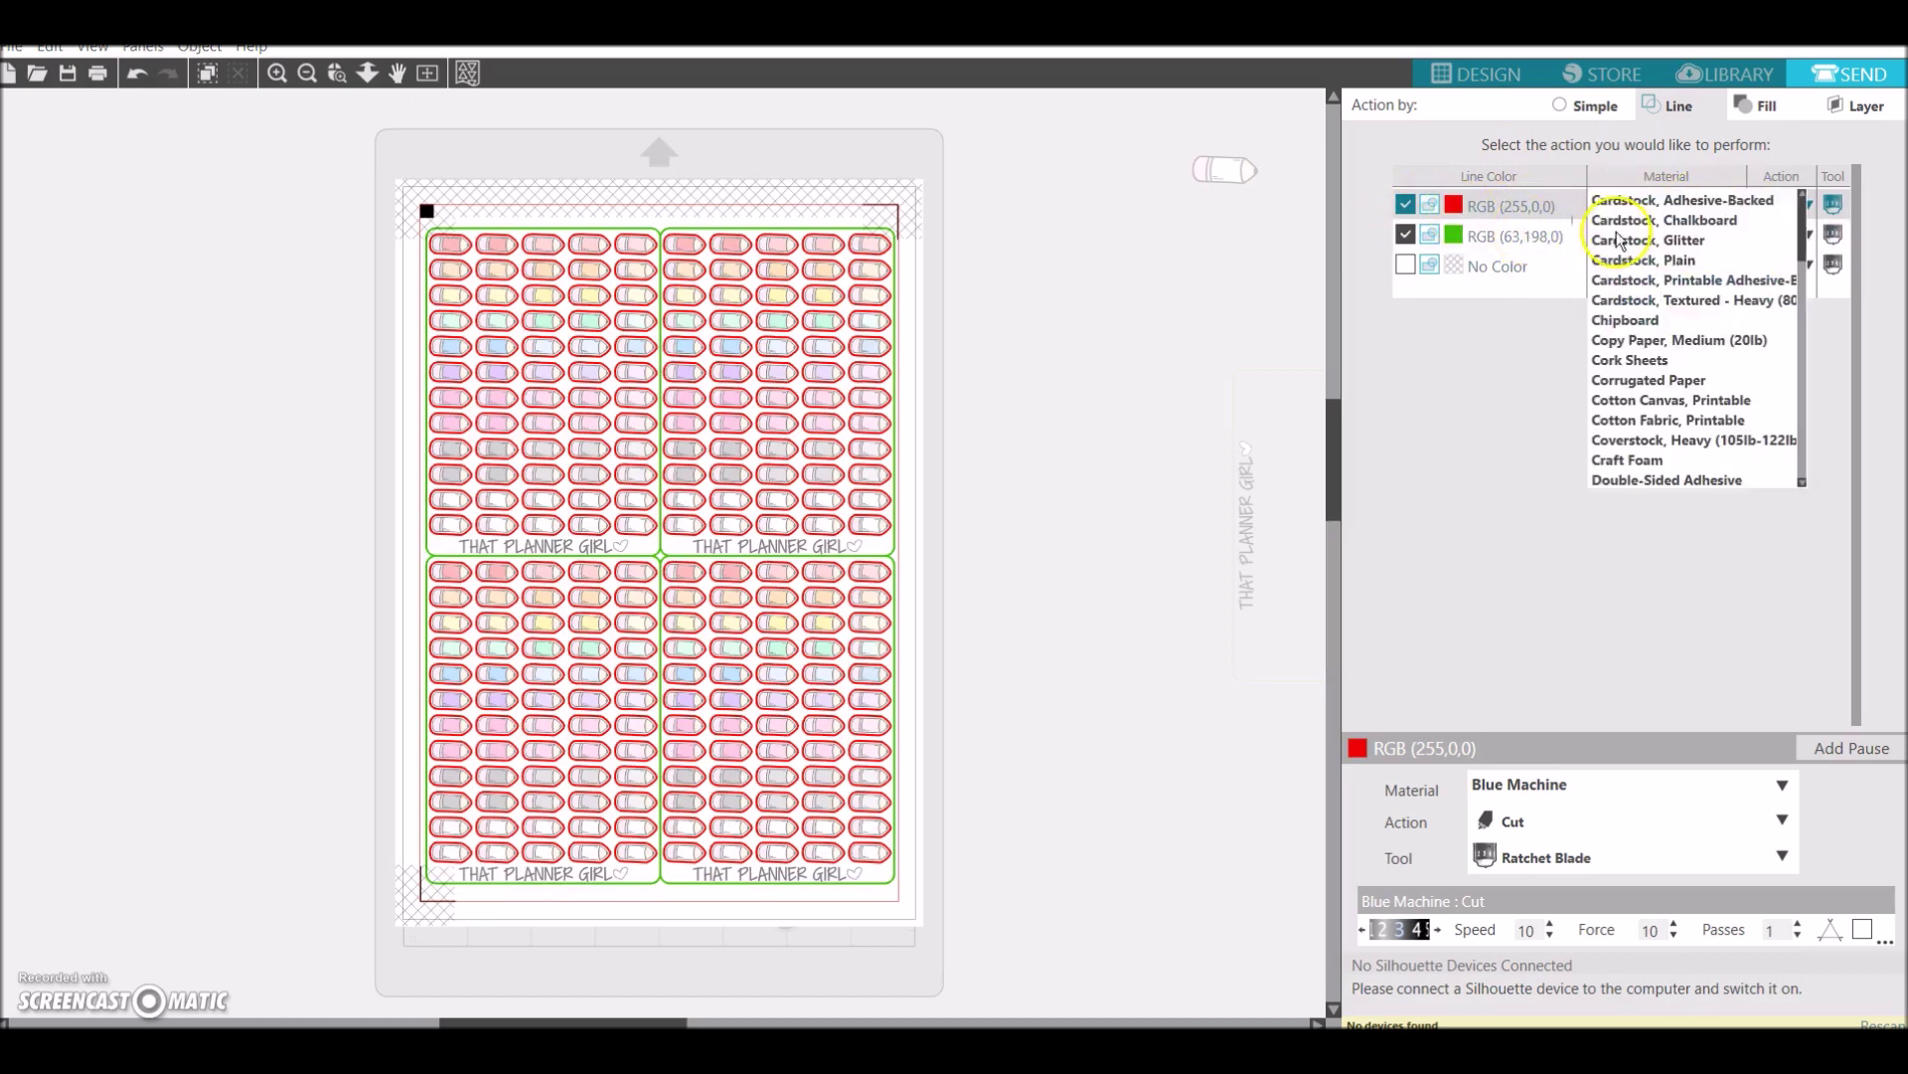
pyautogui.click(1799, 481)
pyautogui.click(1799, 481)
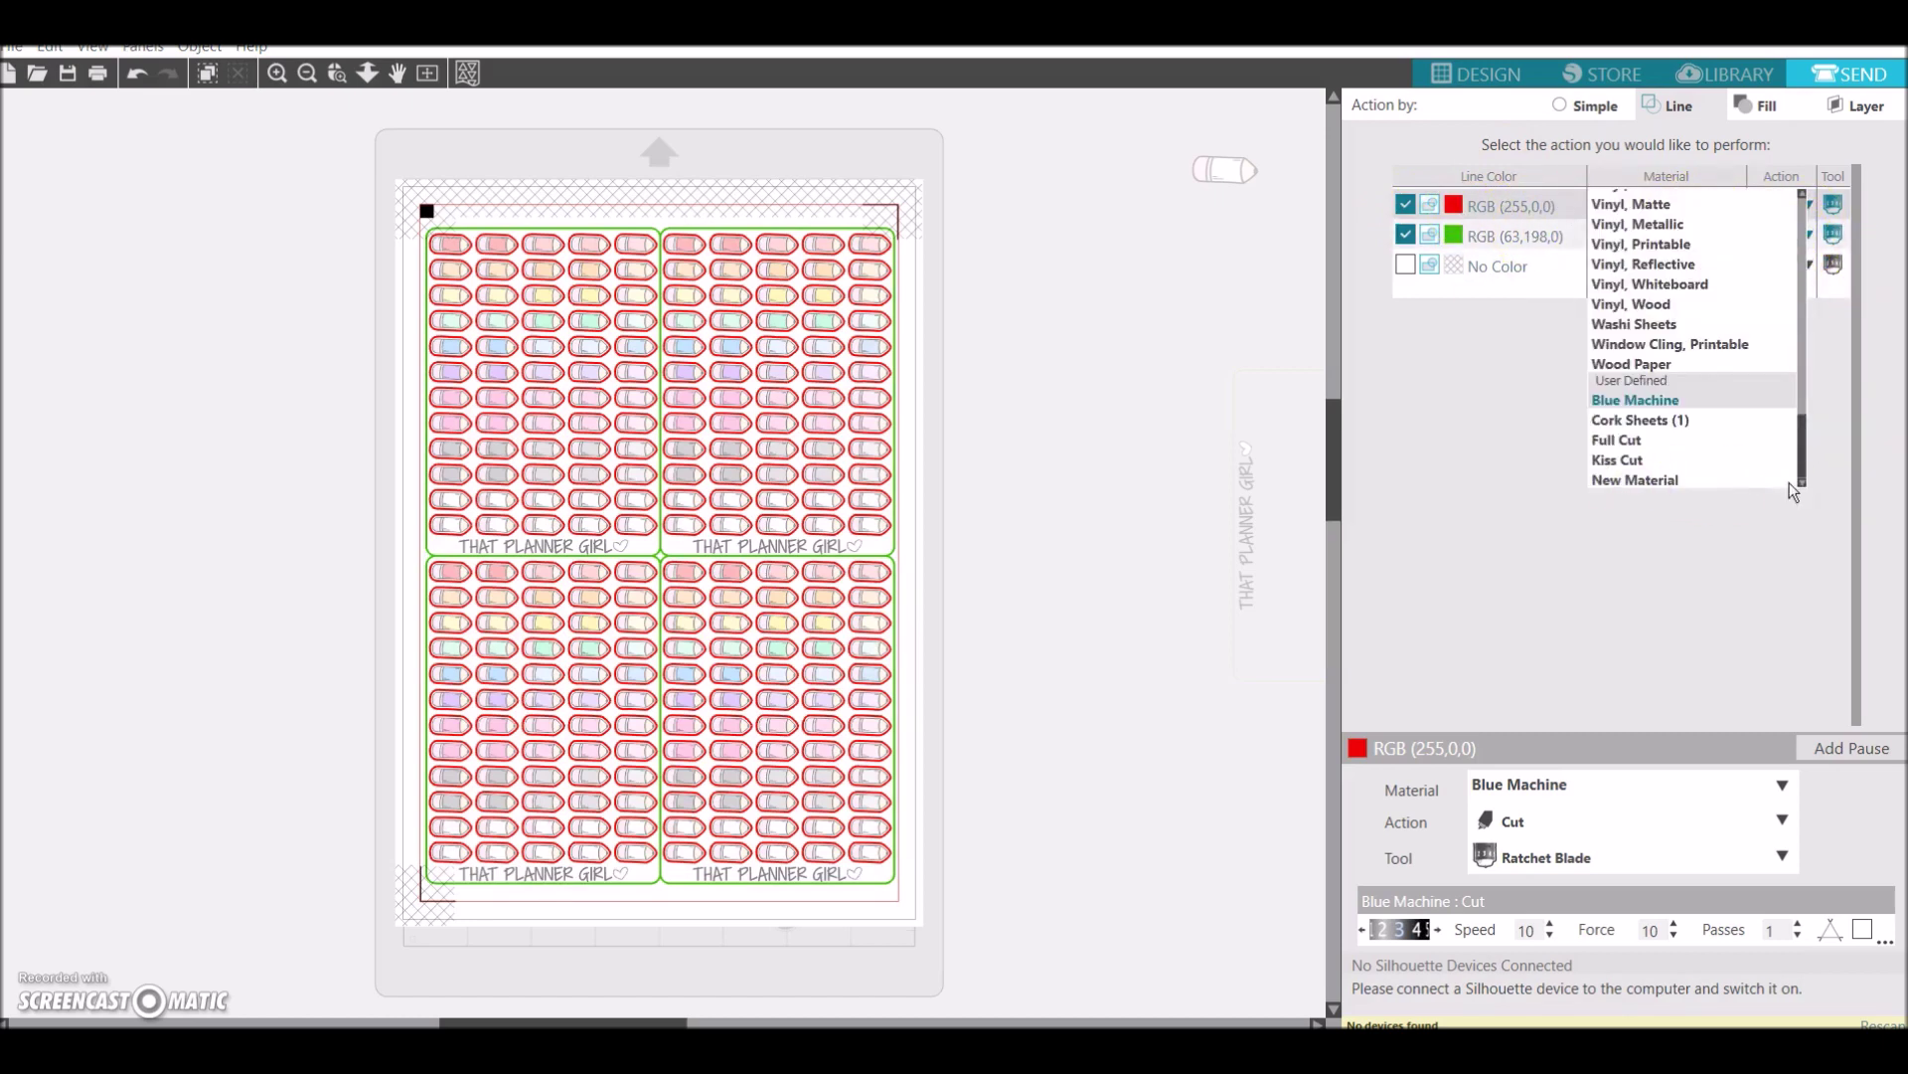
pyautogui.click(1618, 457)
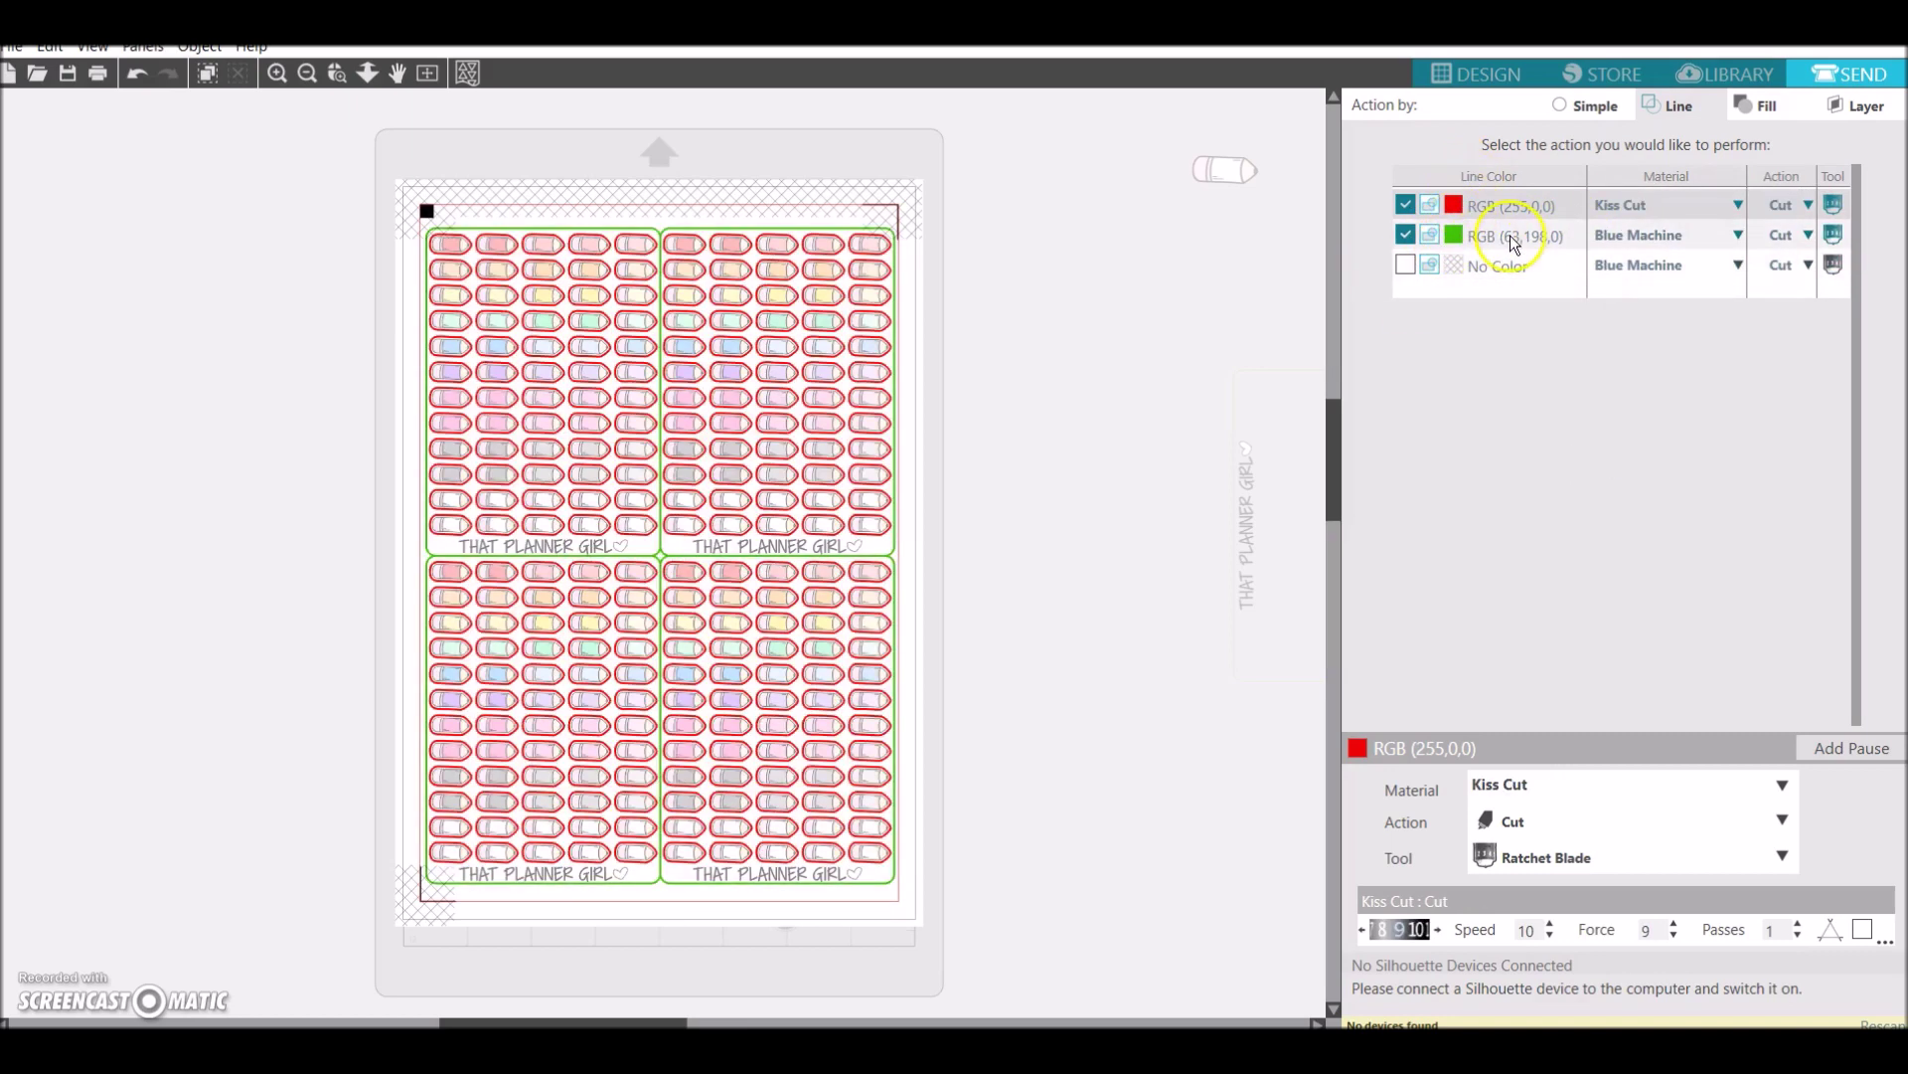
pyautogui.click(1536, 248)
pyautogui.click(1738, 236)
pyautogui.moveTo(1800, 257); pyautogui.dragTo(1802, 514)
pyautogui.click(1629, 470)
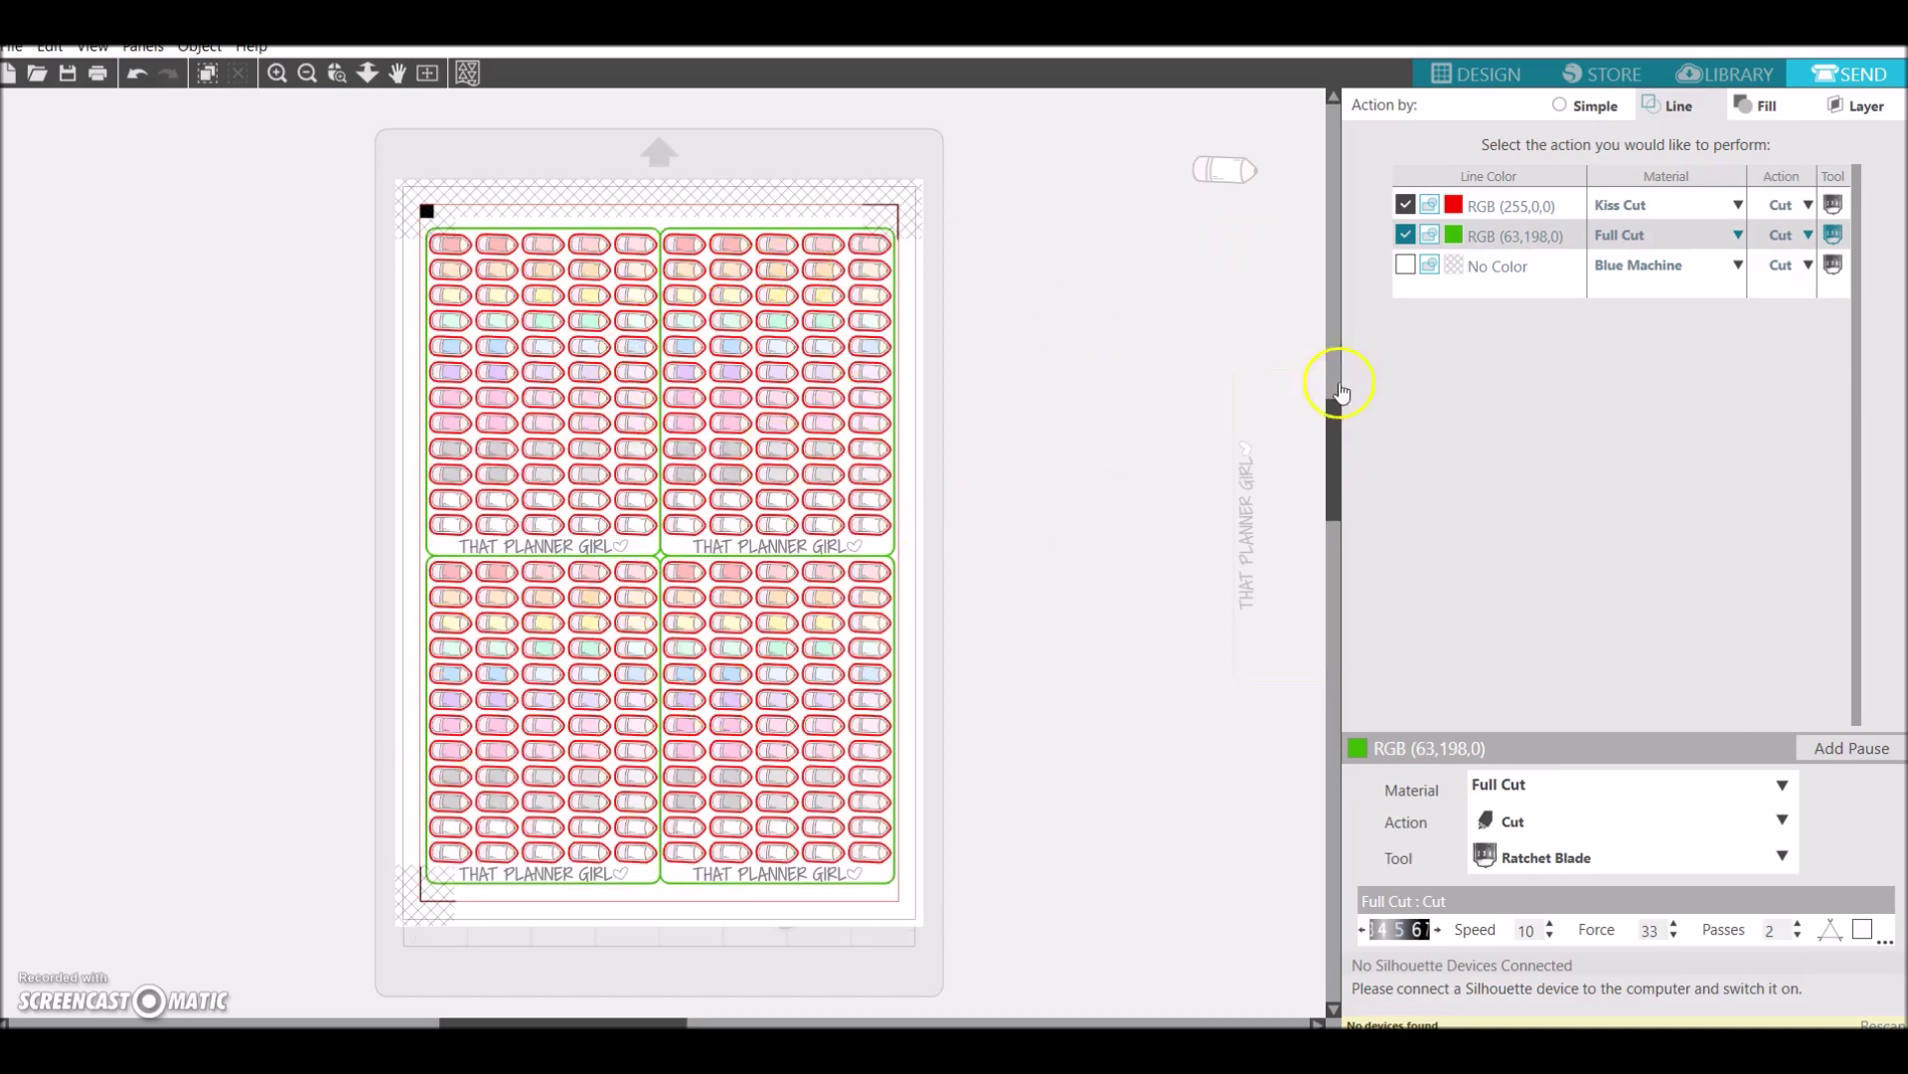
# Back in the design view, move the four finished sheets off the page and place the larger titled box in the page's upper half
pyautogui.click(1478, 73)
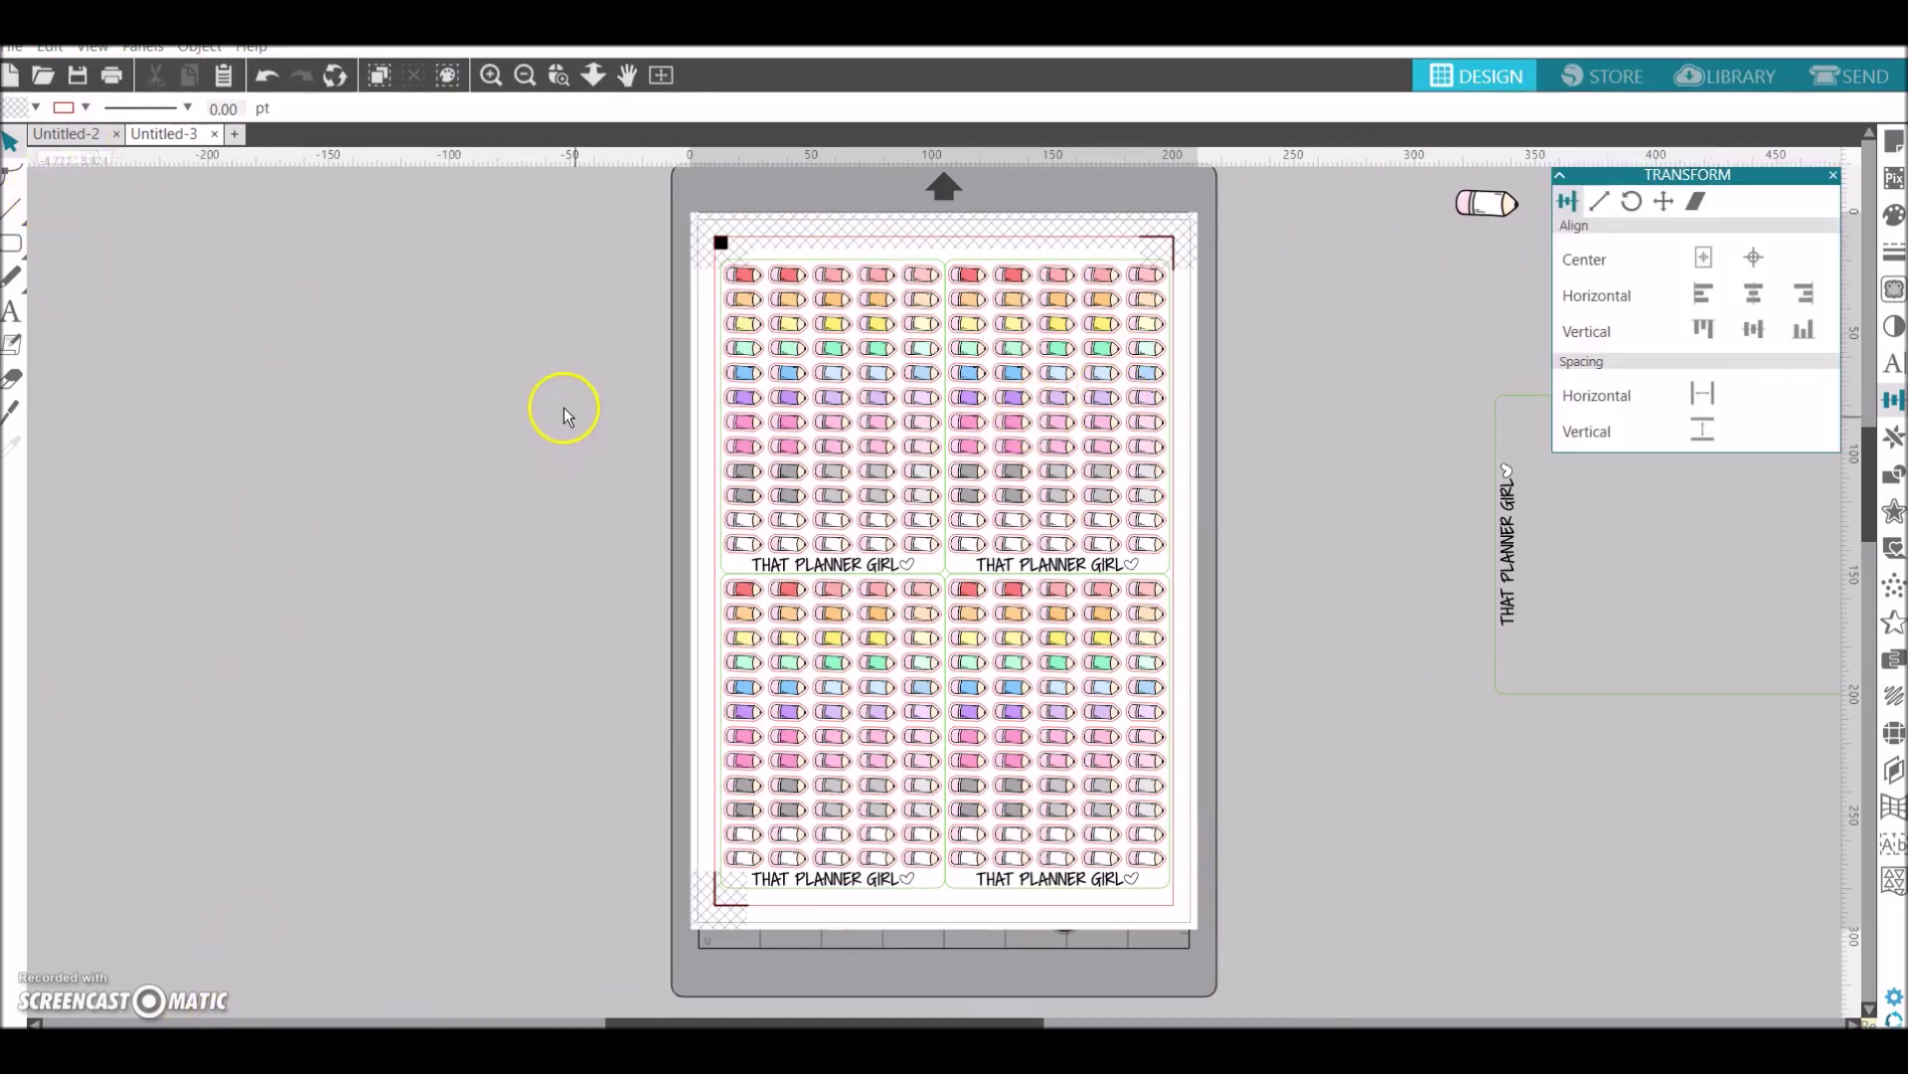
pyautogui.moveTo(565, 406); pyautogui.dragTo(1250, 671)
pyautogui.moveTo(1114, 660); pyautogui.dragTo(494, 648)
pyautogui.click(1479, 594)
pyautogui.click(1542, 581)
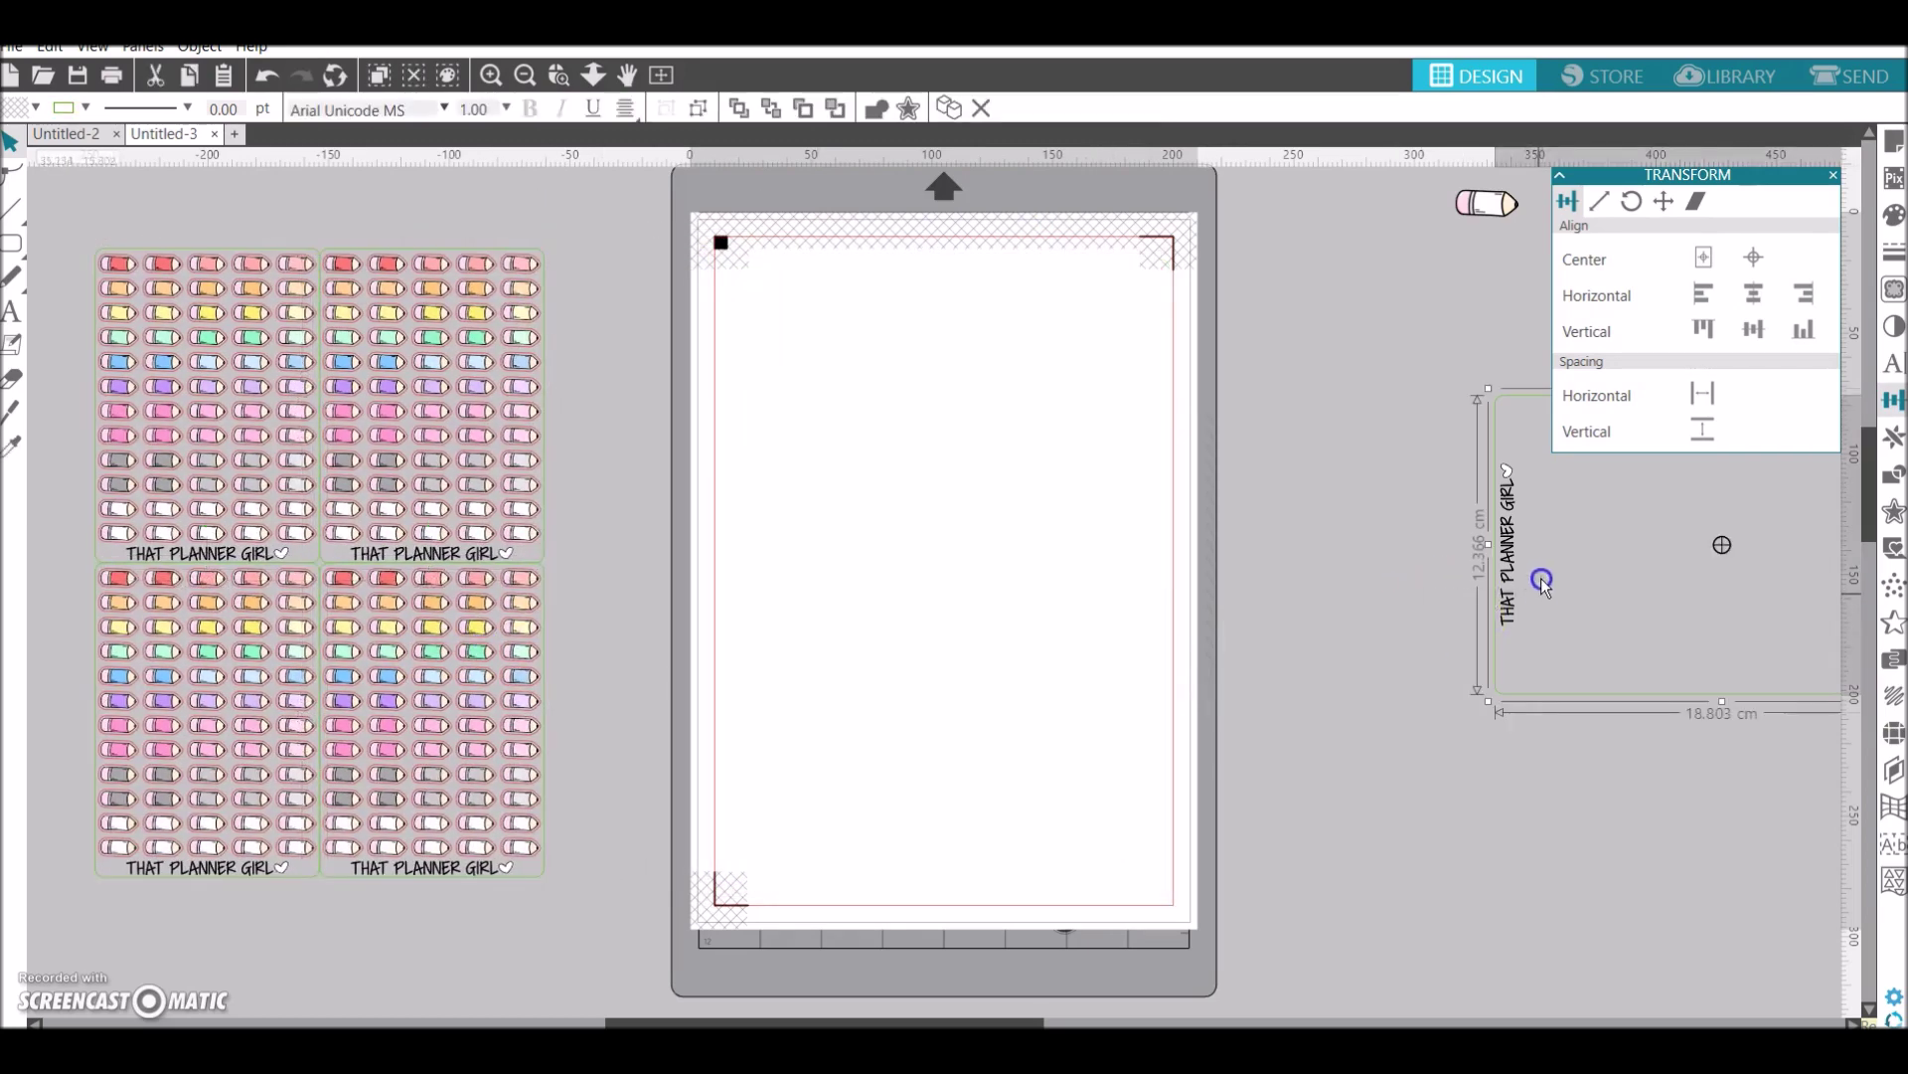
pyautogui.moveTo(1509, 598); pyautogui.dragTo(732, 481)
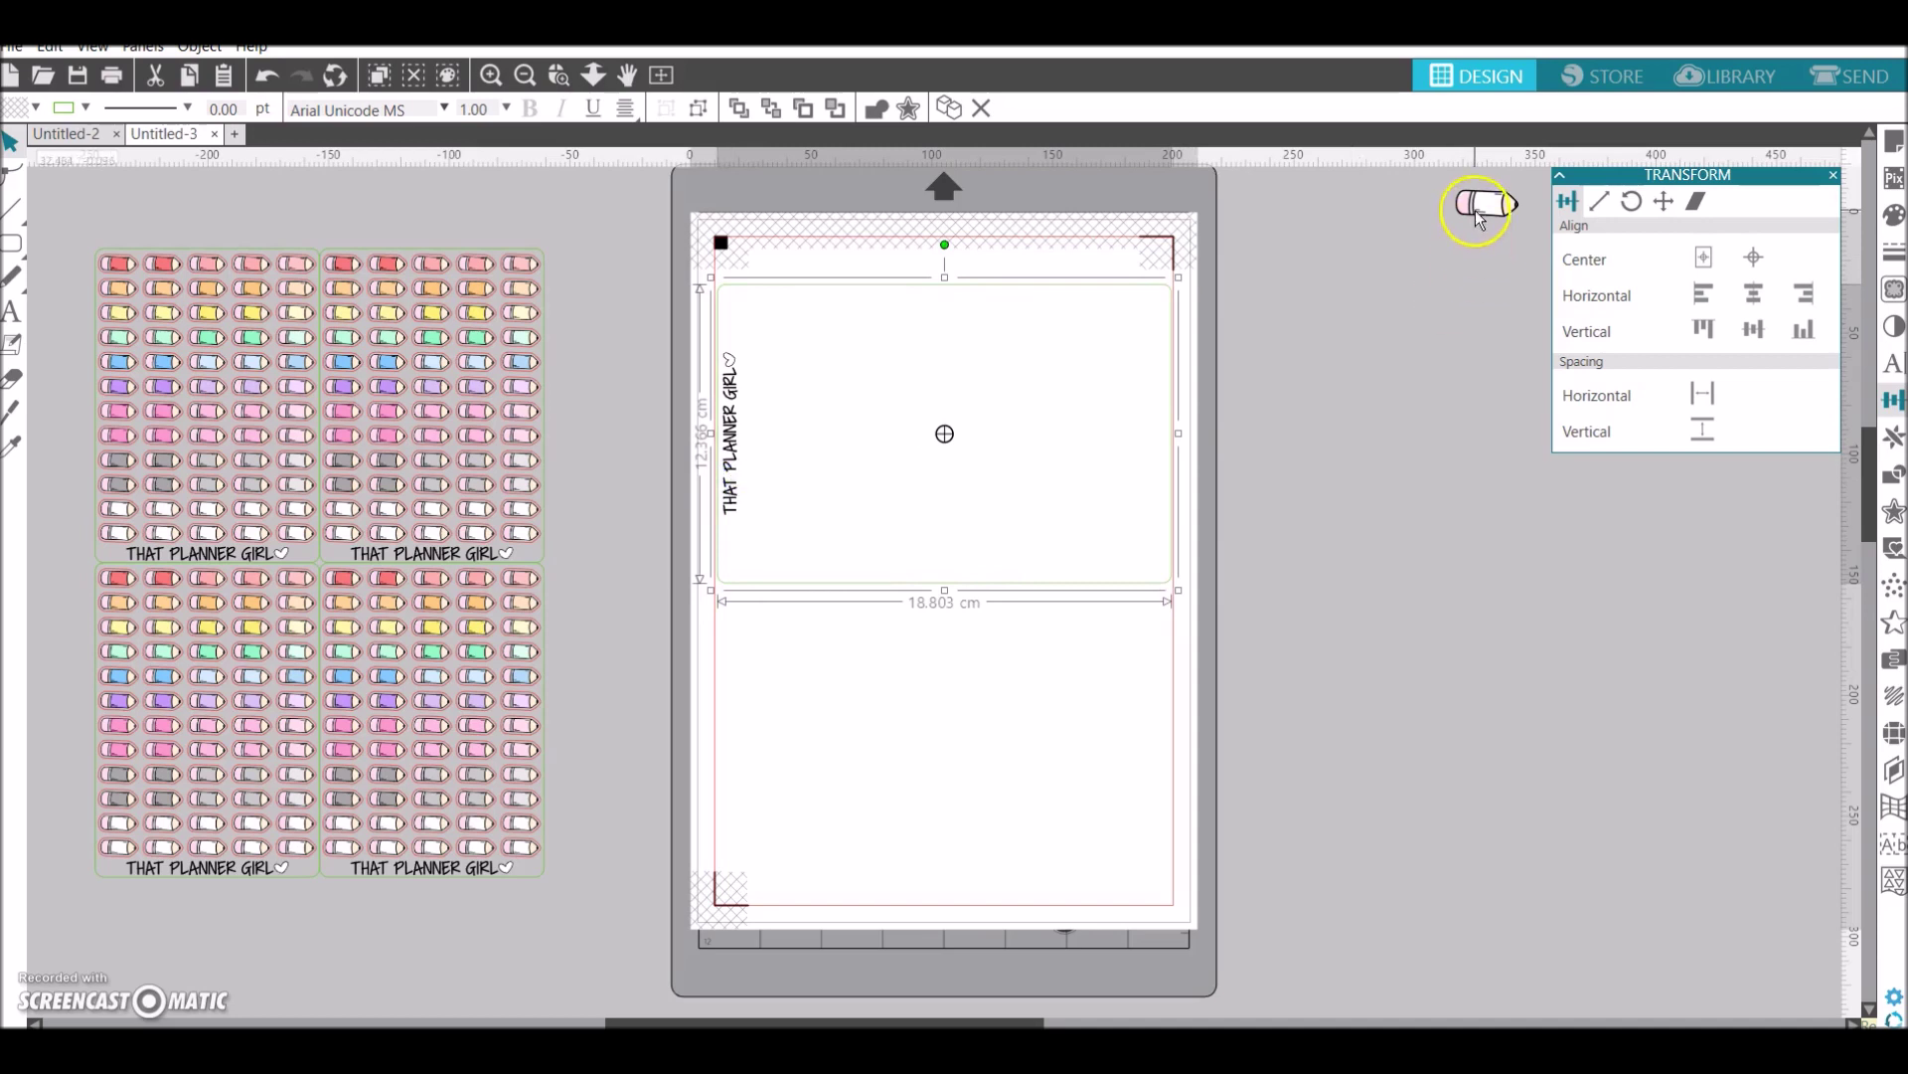
# Ungroup the spare pencil stack beside the page and centre the pencils on each other horizontally and vertically
pyautogui.moveTo(1479, 219); pyautogui.dragTo(1331, 305)
pyautogui.click(1340, 325)
pyautogui.hotkey('ctrl', 'shift', 'g')
pyautogui.click(1357, 302)
pyautogui.moveTo(1357, 302); pyautogui.dragTo(1365, 392)
pyautogui.moveTo(1443, 235); pyautogui.dragTo(1338, 432)
pyautogui.click(1760, 298)
pyautogui.click(1755, 328)
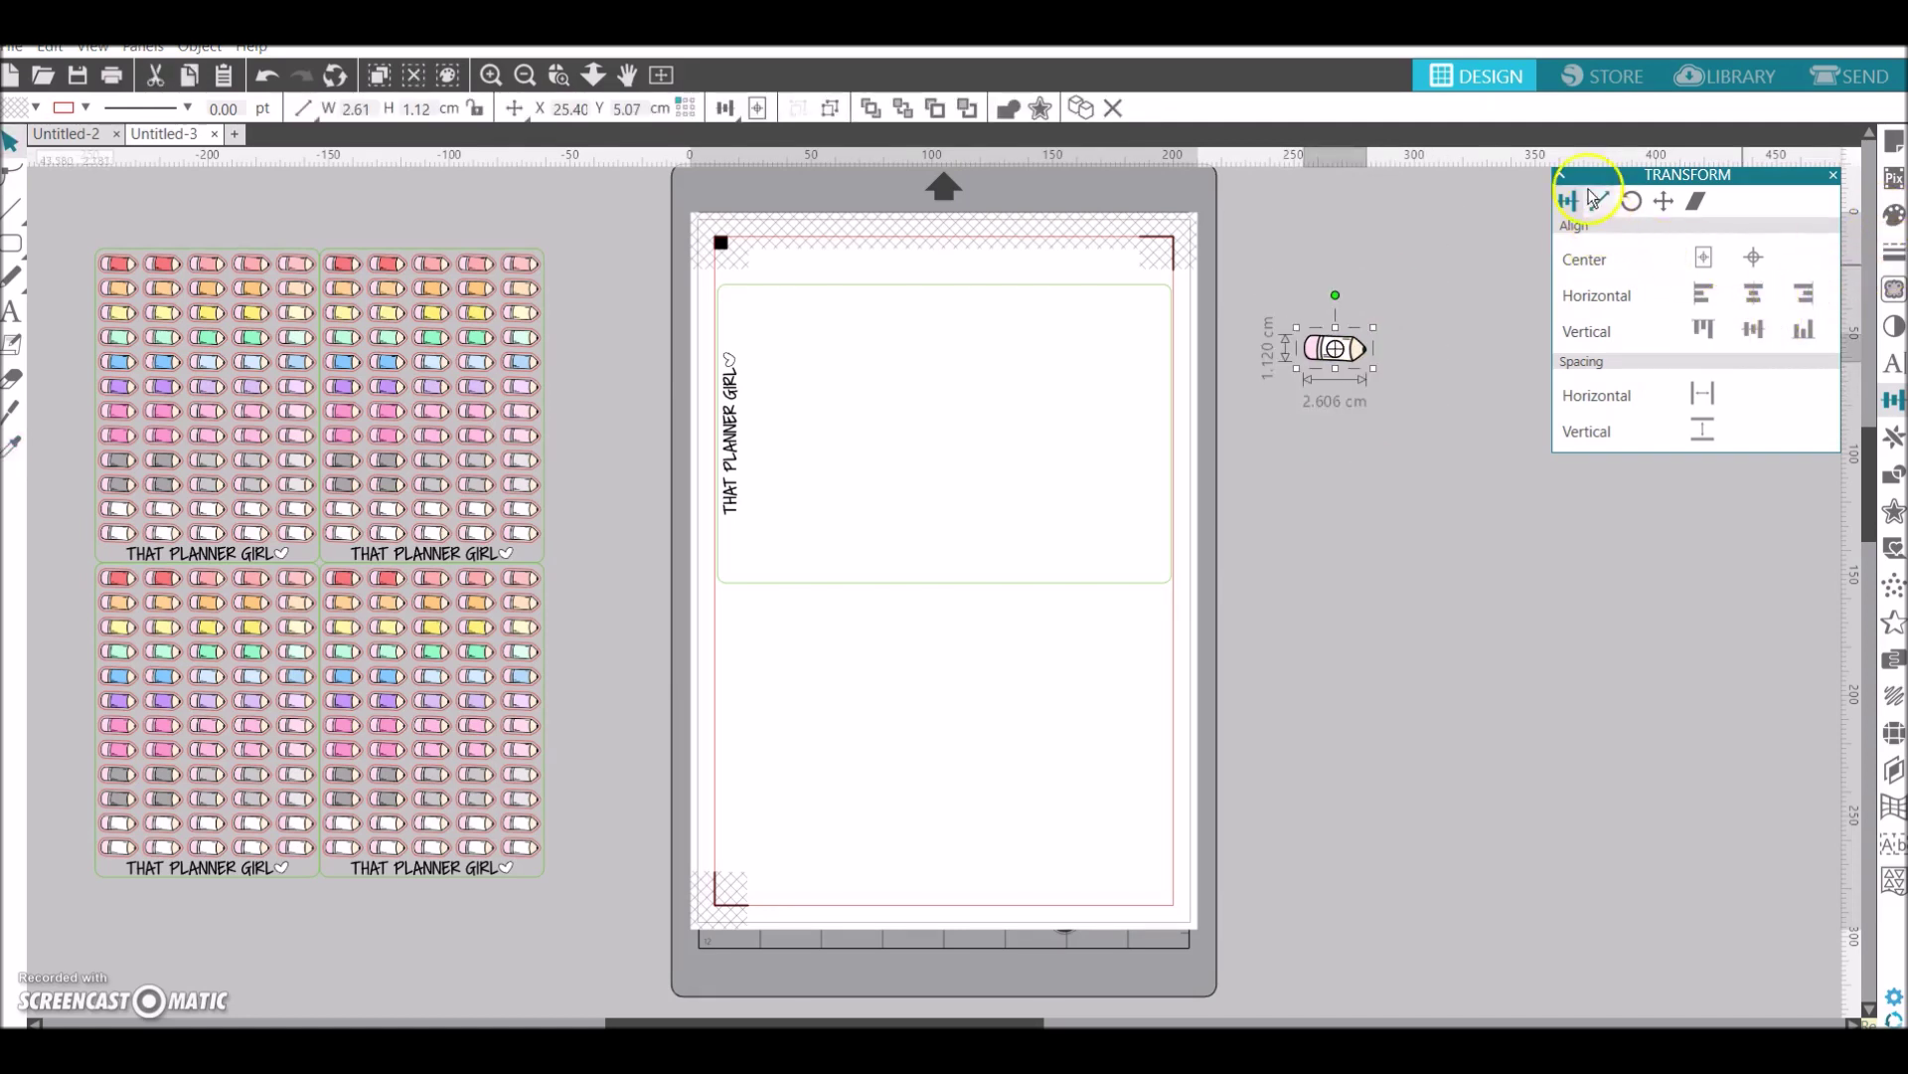
# Try to resize the spare pencil stack to a width of 3.6 cm
pyautogui.click(1597, 207)
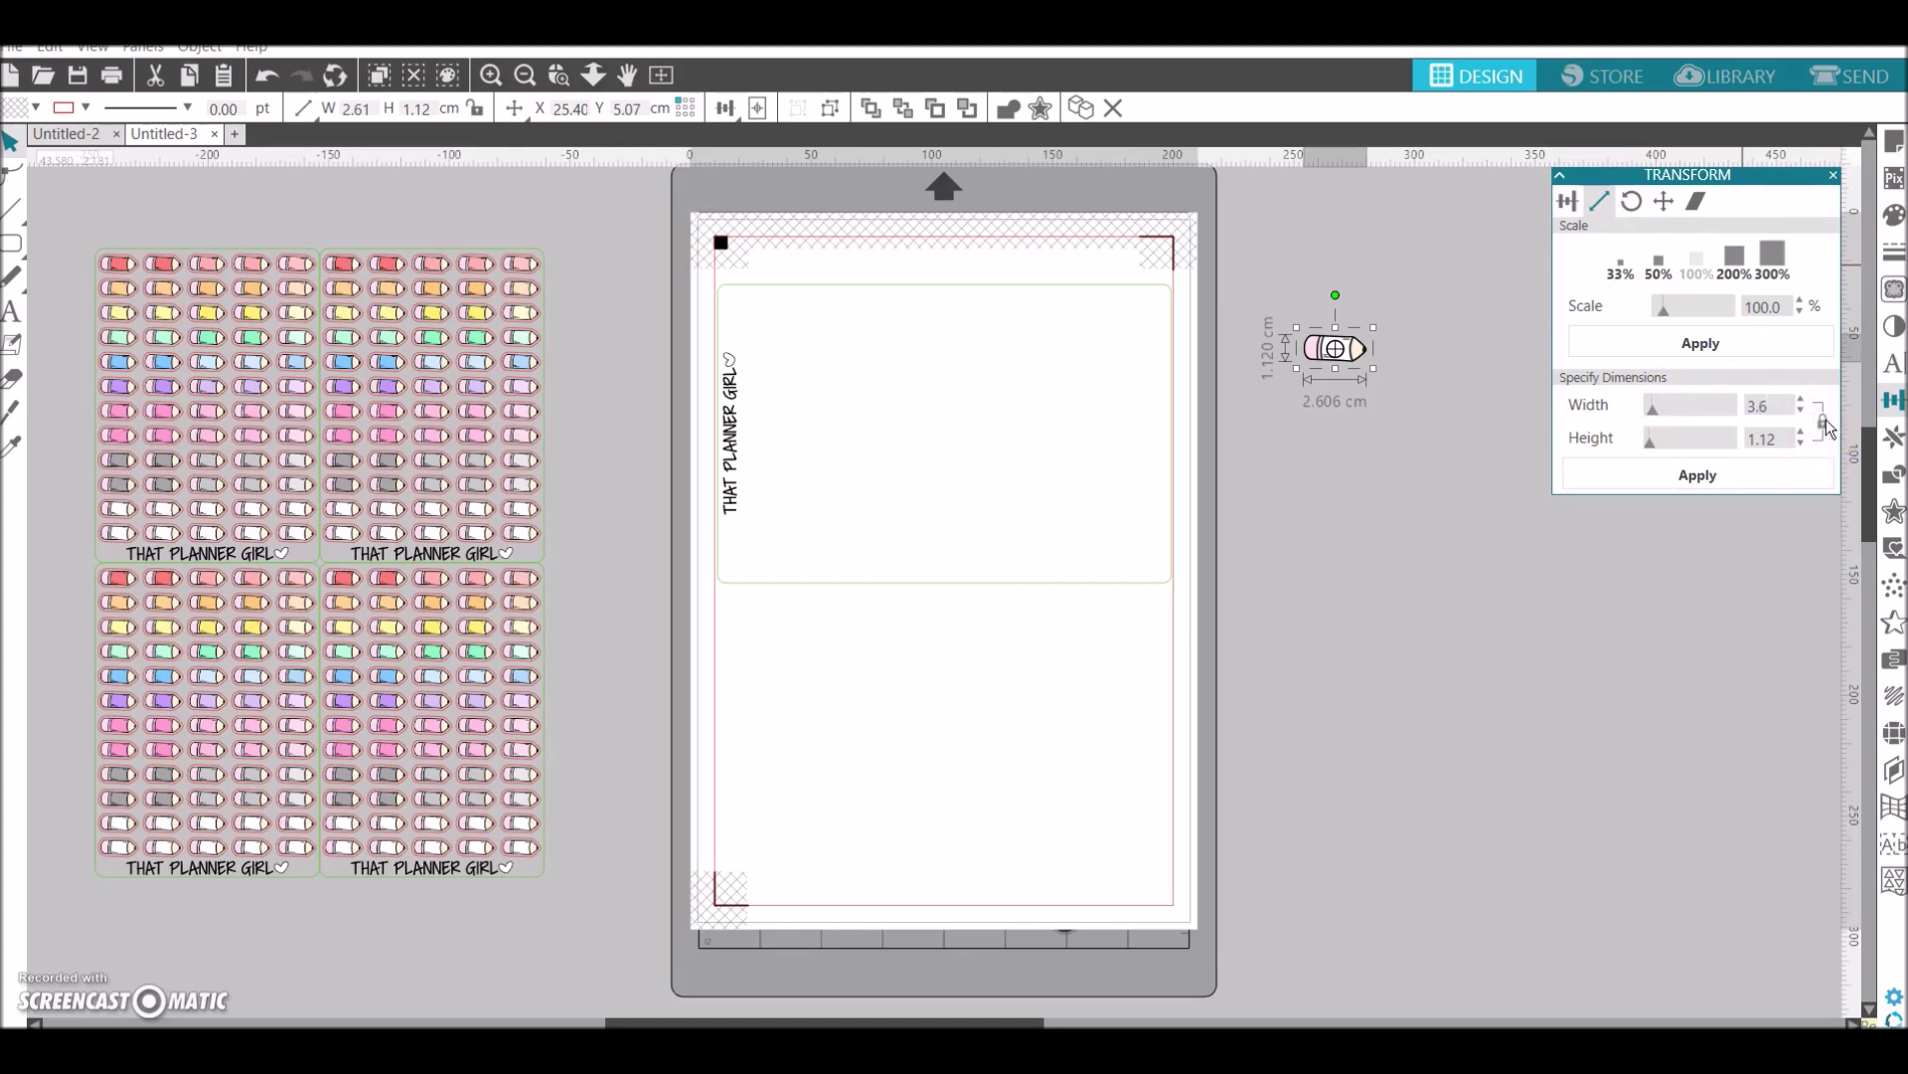
pyautogui.click(1753, 473)
pyautogui.hotkey('ctrl', 'z')
pyautogui.click(1769, 404)
pyautogui.click(1824, 425)
pyautogui.click(1801, 471)
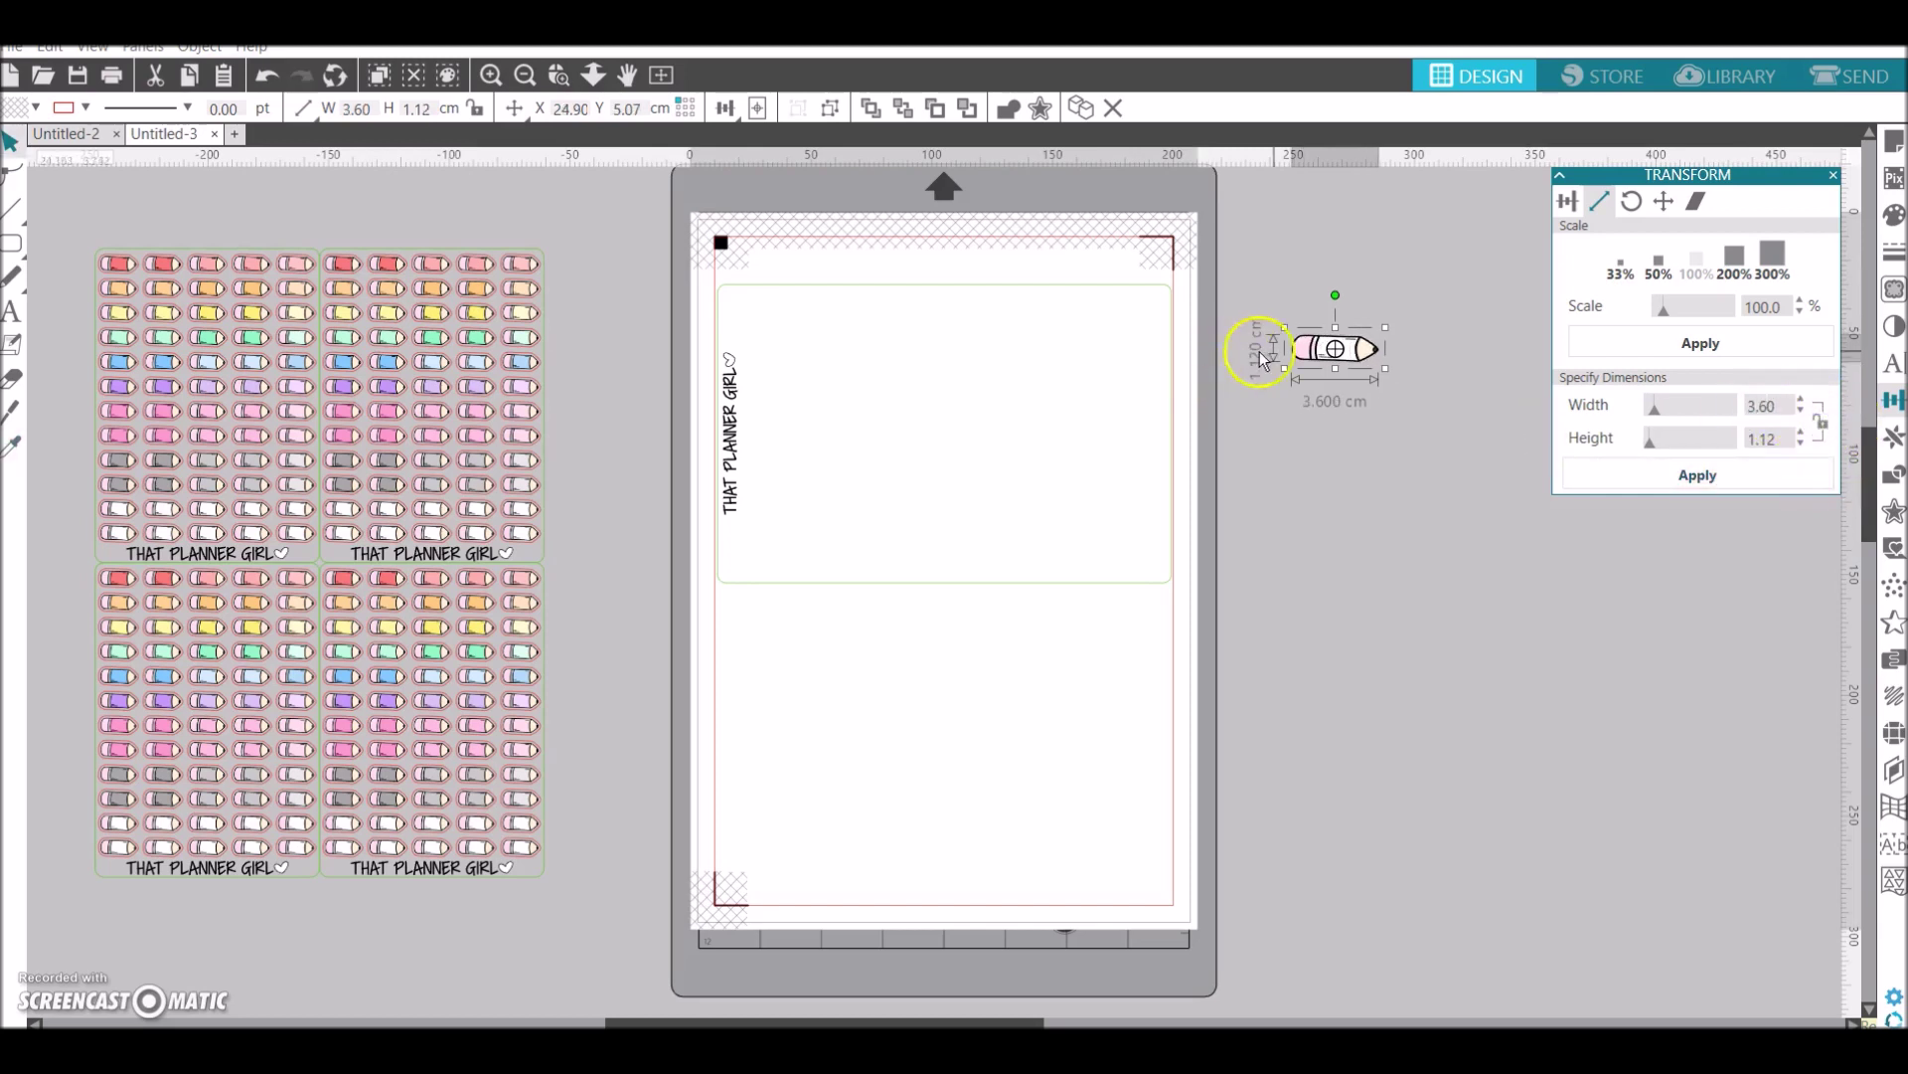
pyautogui.hotkey('ctrl', 'z')
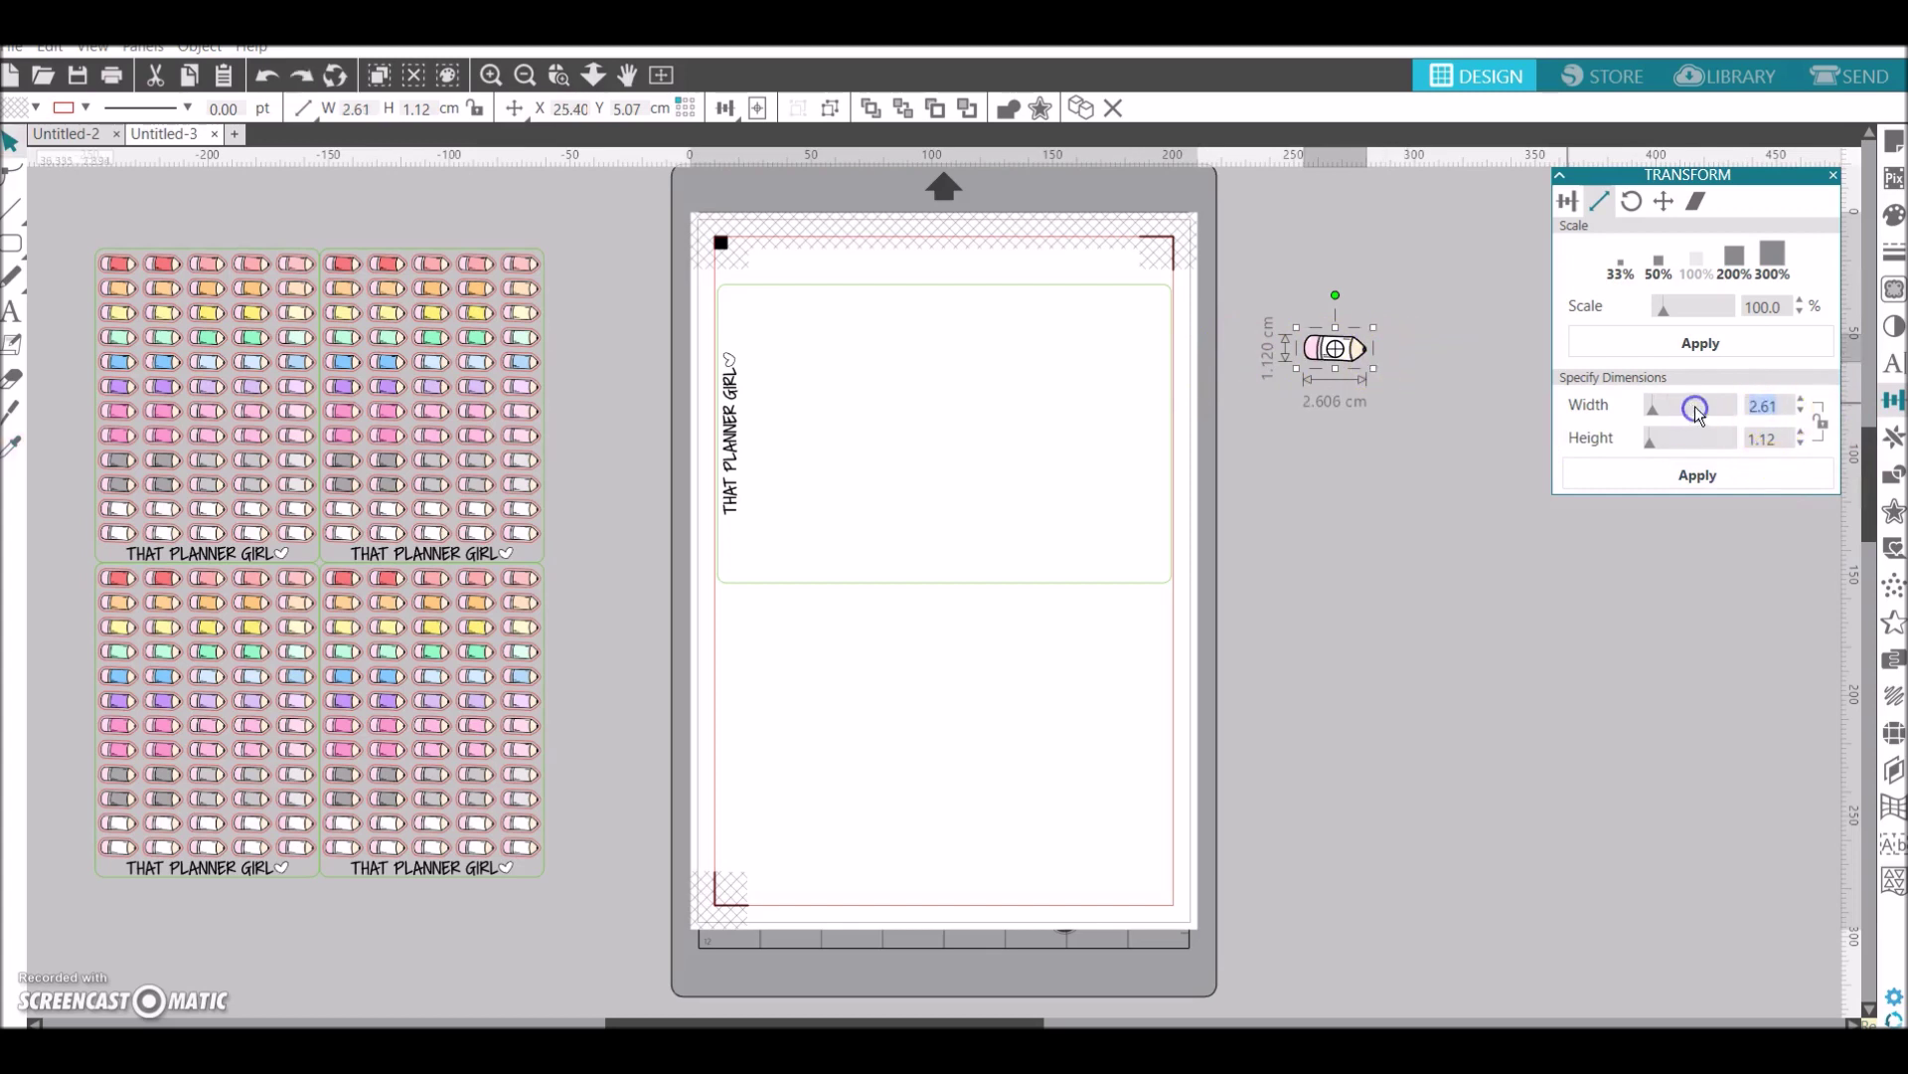
# Set the pencil stack's width to 3.8 cm with locked proportions and move it up beside the page
pyautogui.click(1822, 422)
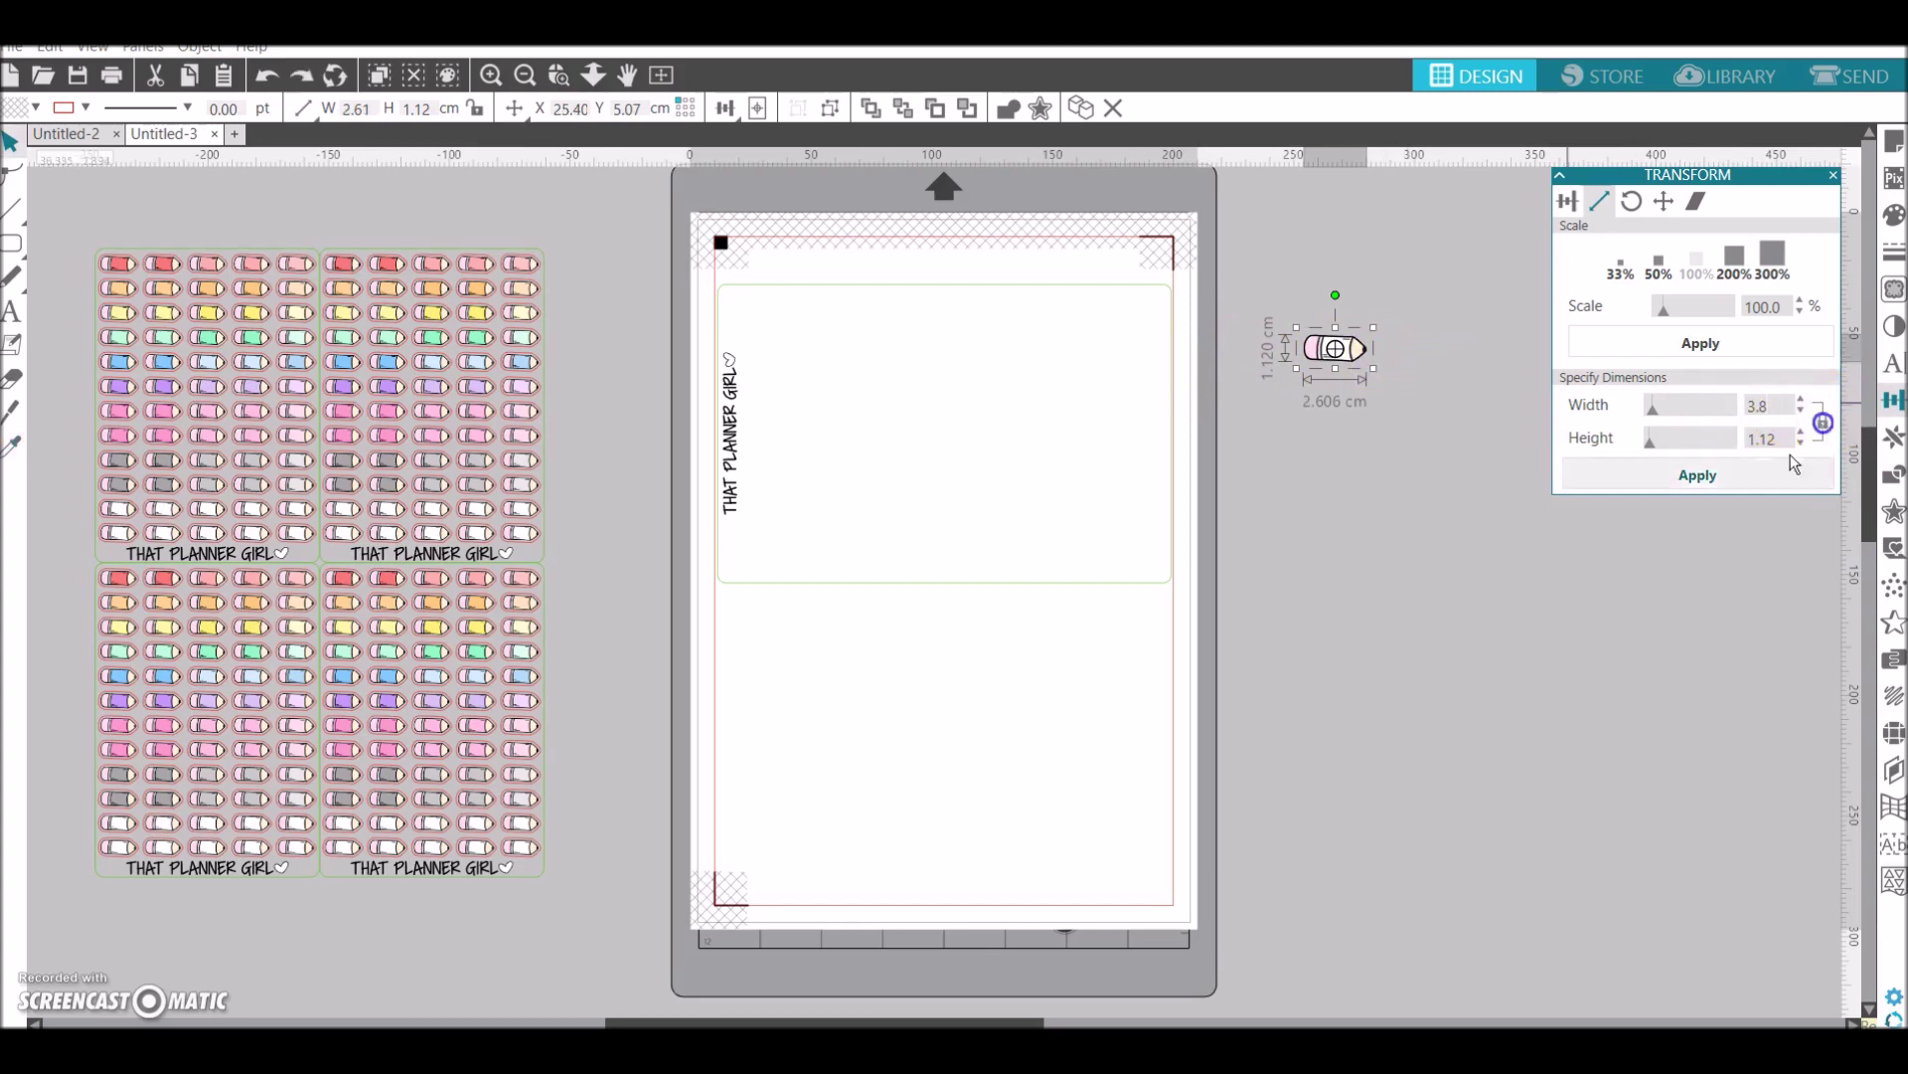
pyautogui.click(1701, 487)
pyautogui.moveTo(1363, 343); pyautogui.dragTo(1322, 203)
pyautogui.click(726, 110)
pyautogui.click(526, 76)
pyautogui.click(526, 76)
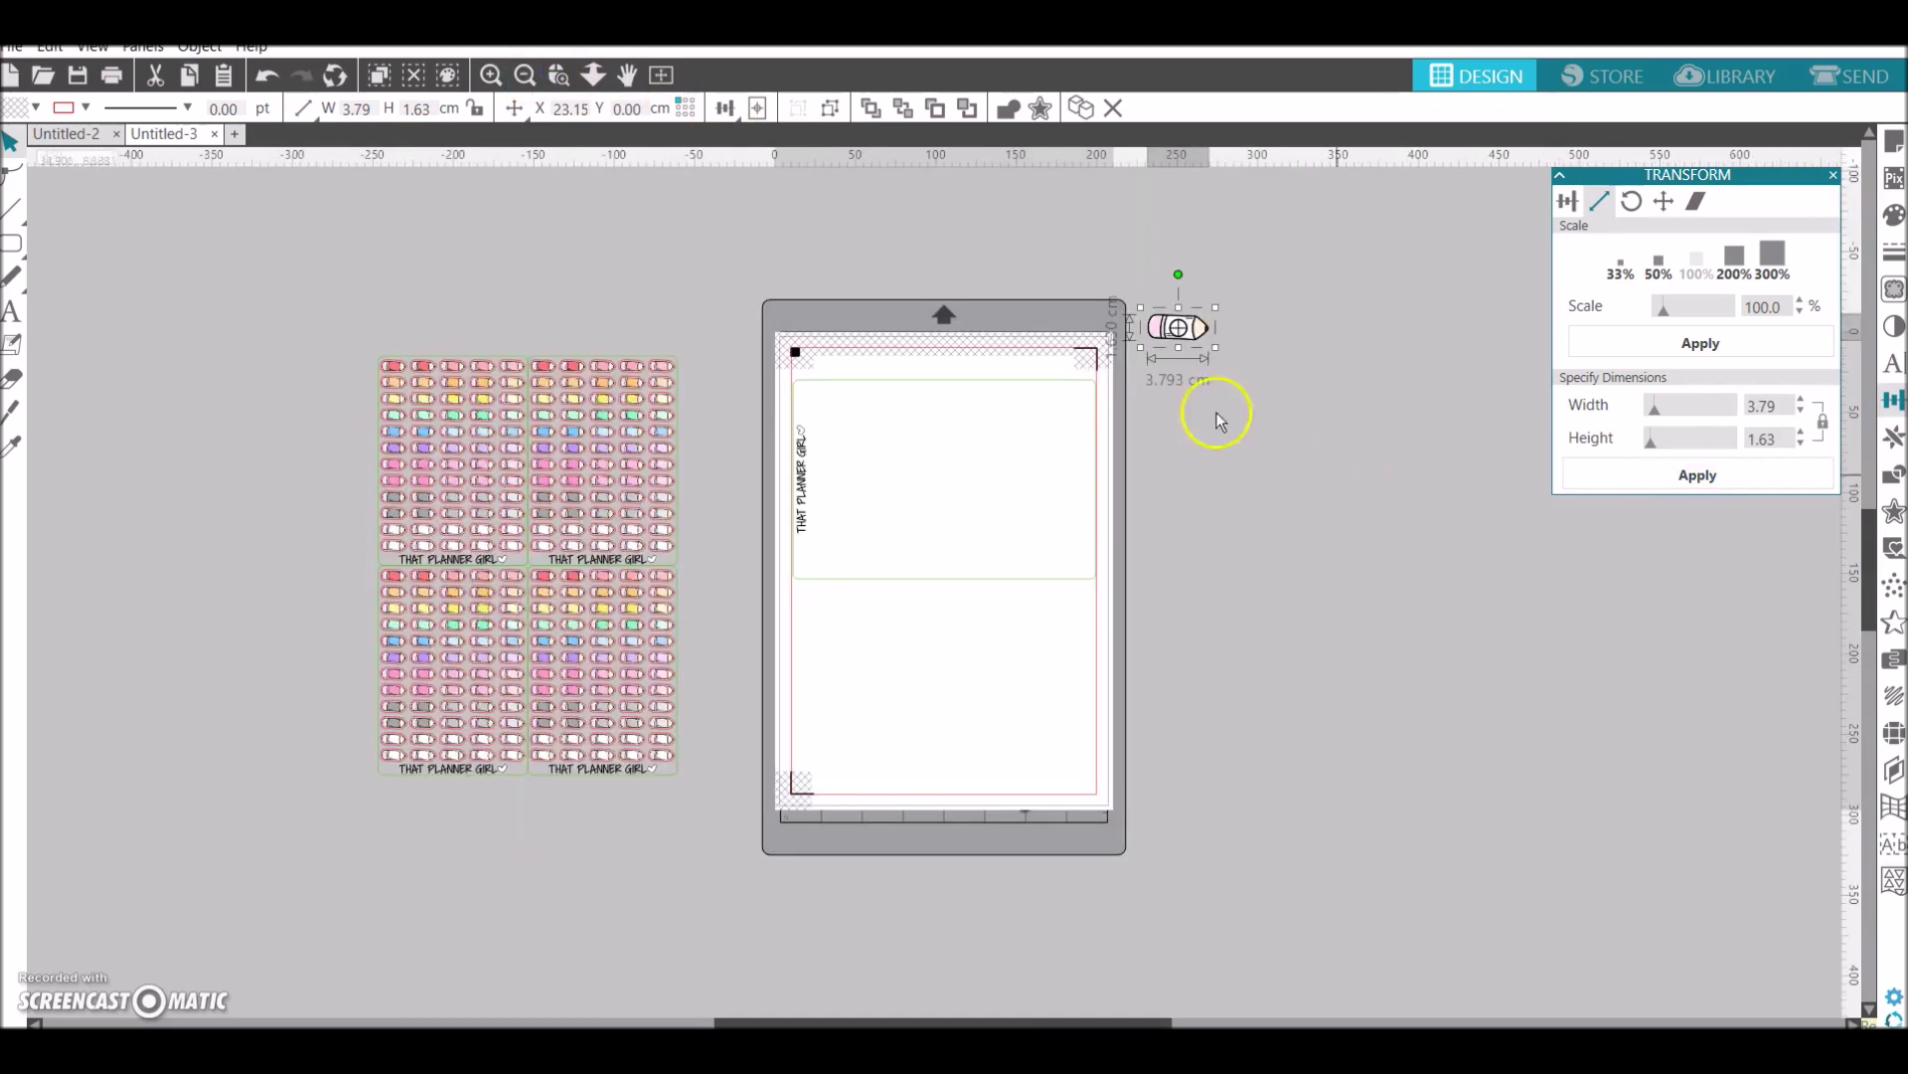
# Move the pencil stack above the page, place one pencil far below it, and space all pencils evenly in a vertical column
pyautogui.scroll(-1, 1133, 405)
pyautogui.click(1126, 364)
pyautogui.click(1087, 283)
pyautogui.click(1178, 318)
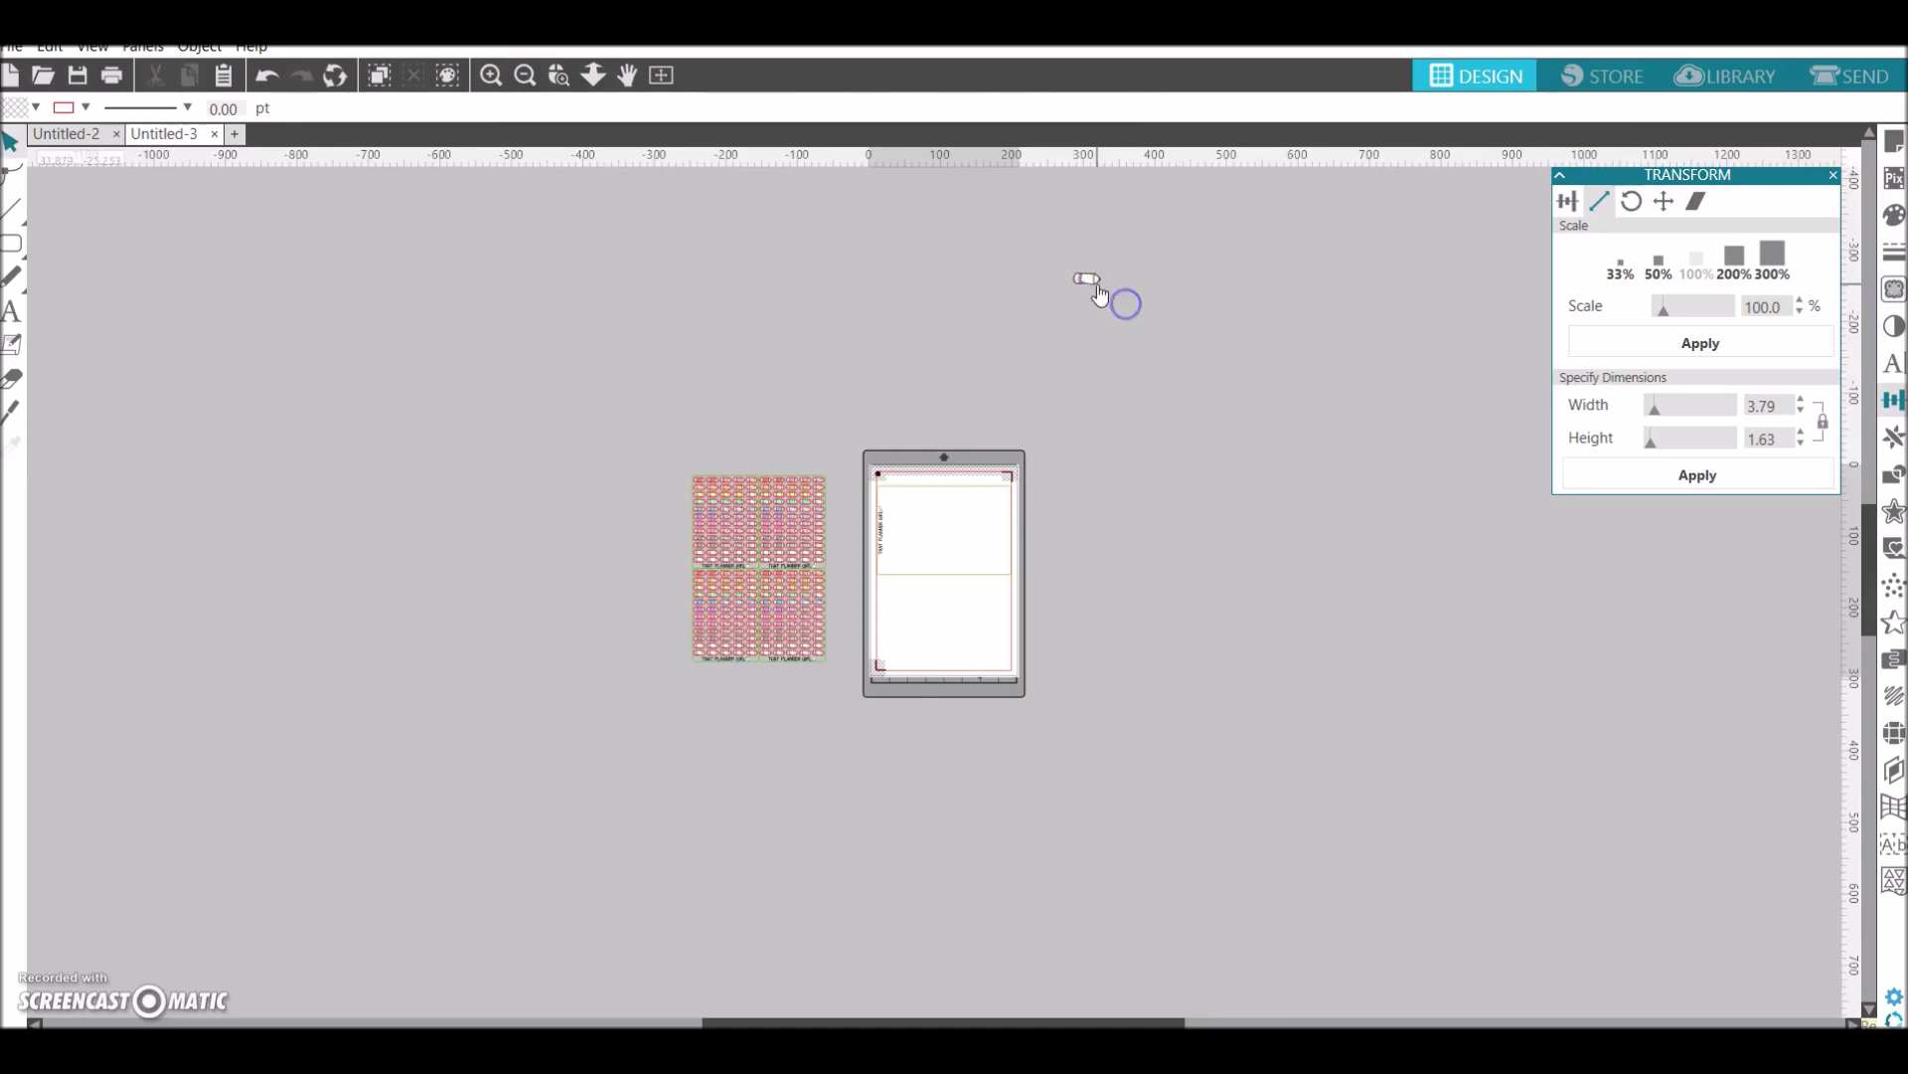
pyautogui.moveTo(1095, 285)
pyautogui.mouseDown()
pyautogui.moveTo(1100, 975)
pyautogui.moveTo(1073, 253)
pyautogui.mouseUp()
pyautogui.rightClick(1099, 975)
pyautogui.click(1144, 1000)
pyautogui.click(1568, 200)
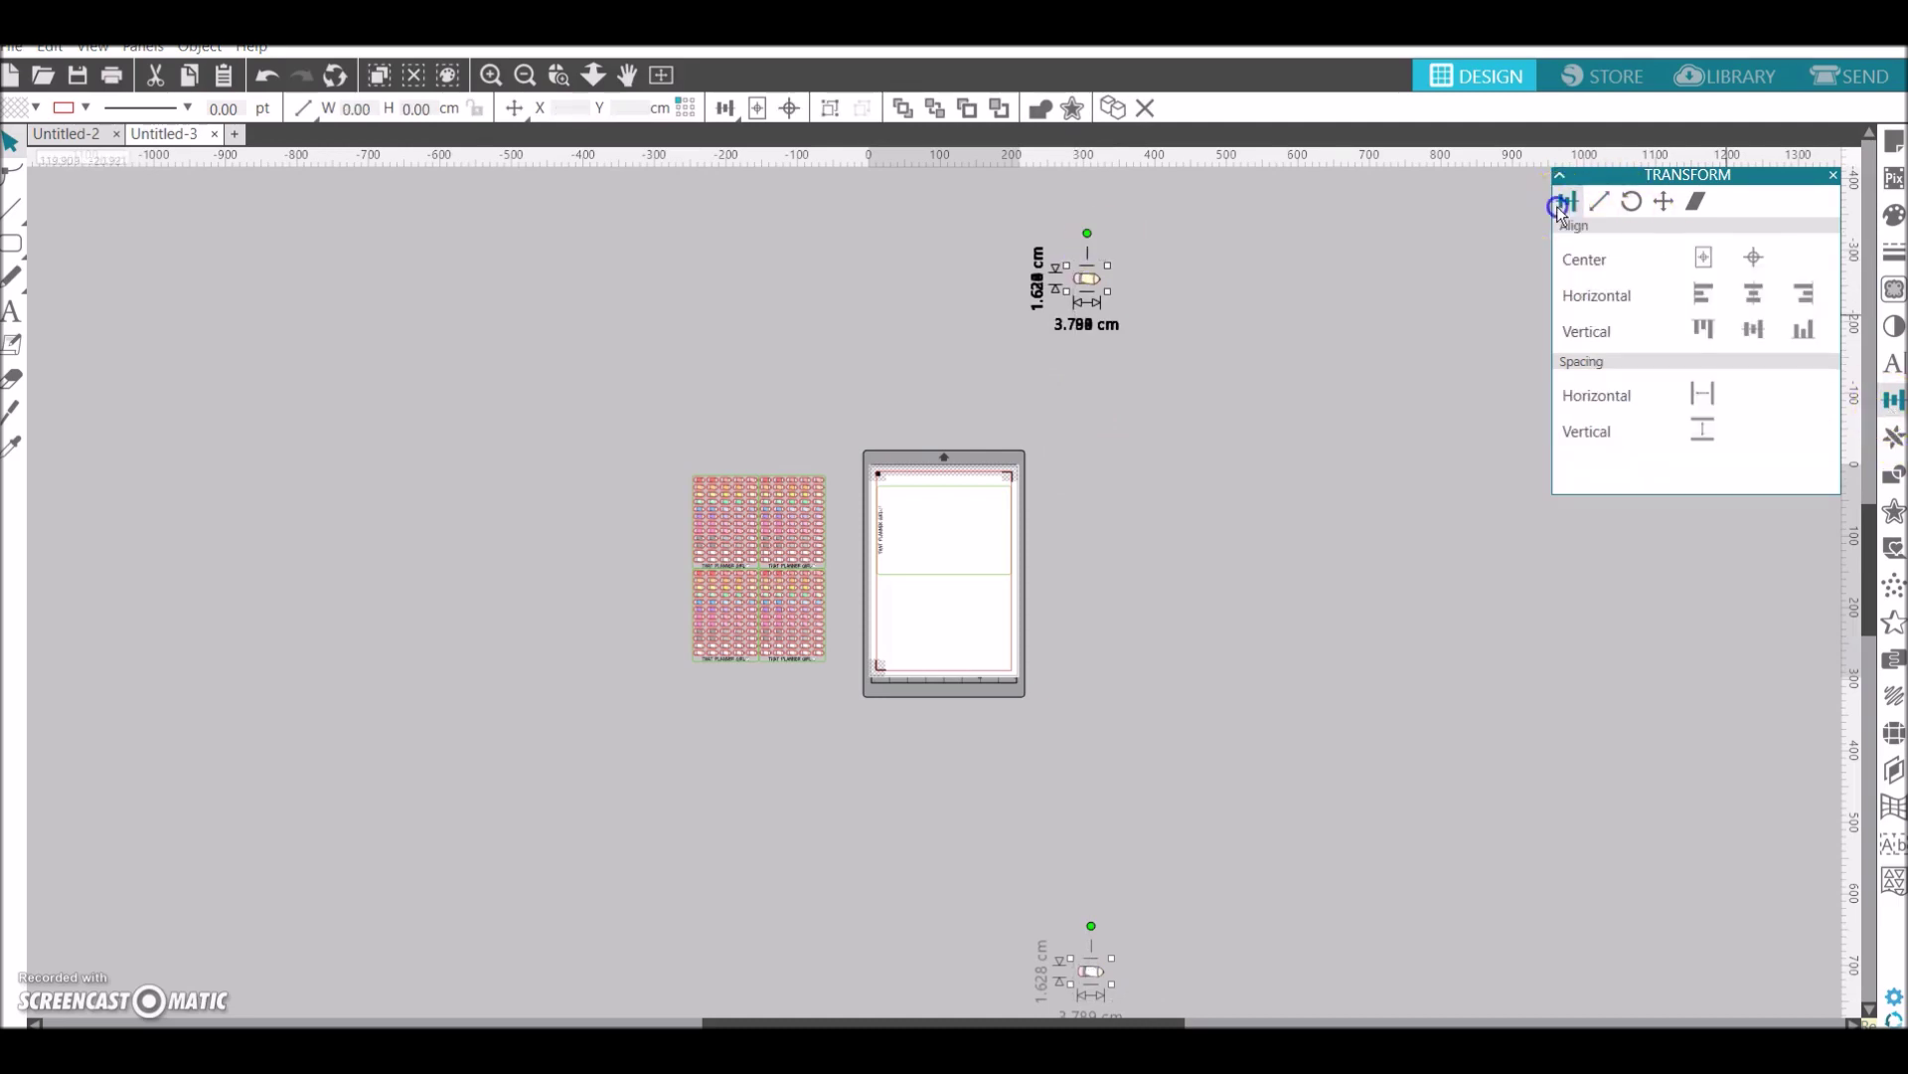
pyautogui.click(1701, 429)
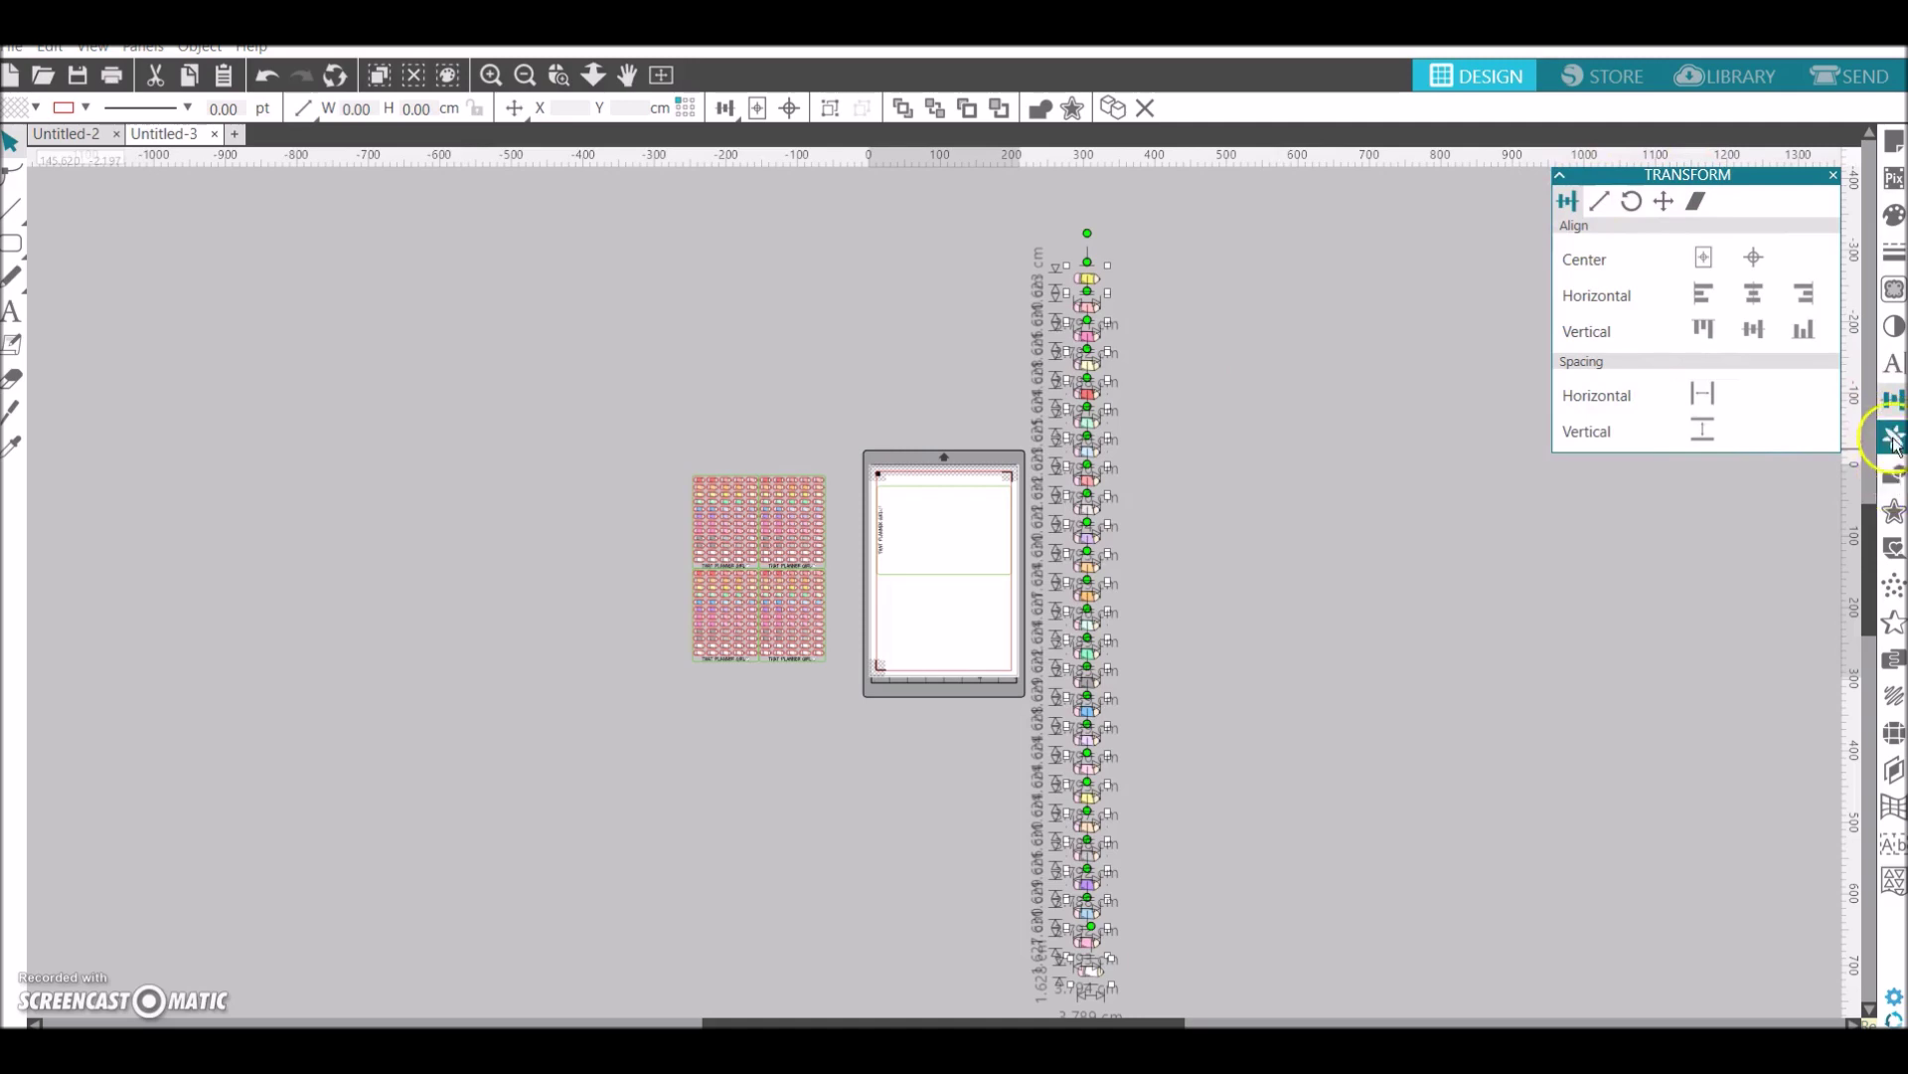
# Add a 0.08 cm offset cut line with rounded corners around every pencil in the column
pyautogui.click(1893, 510)
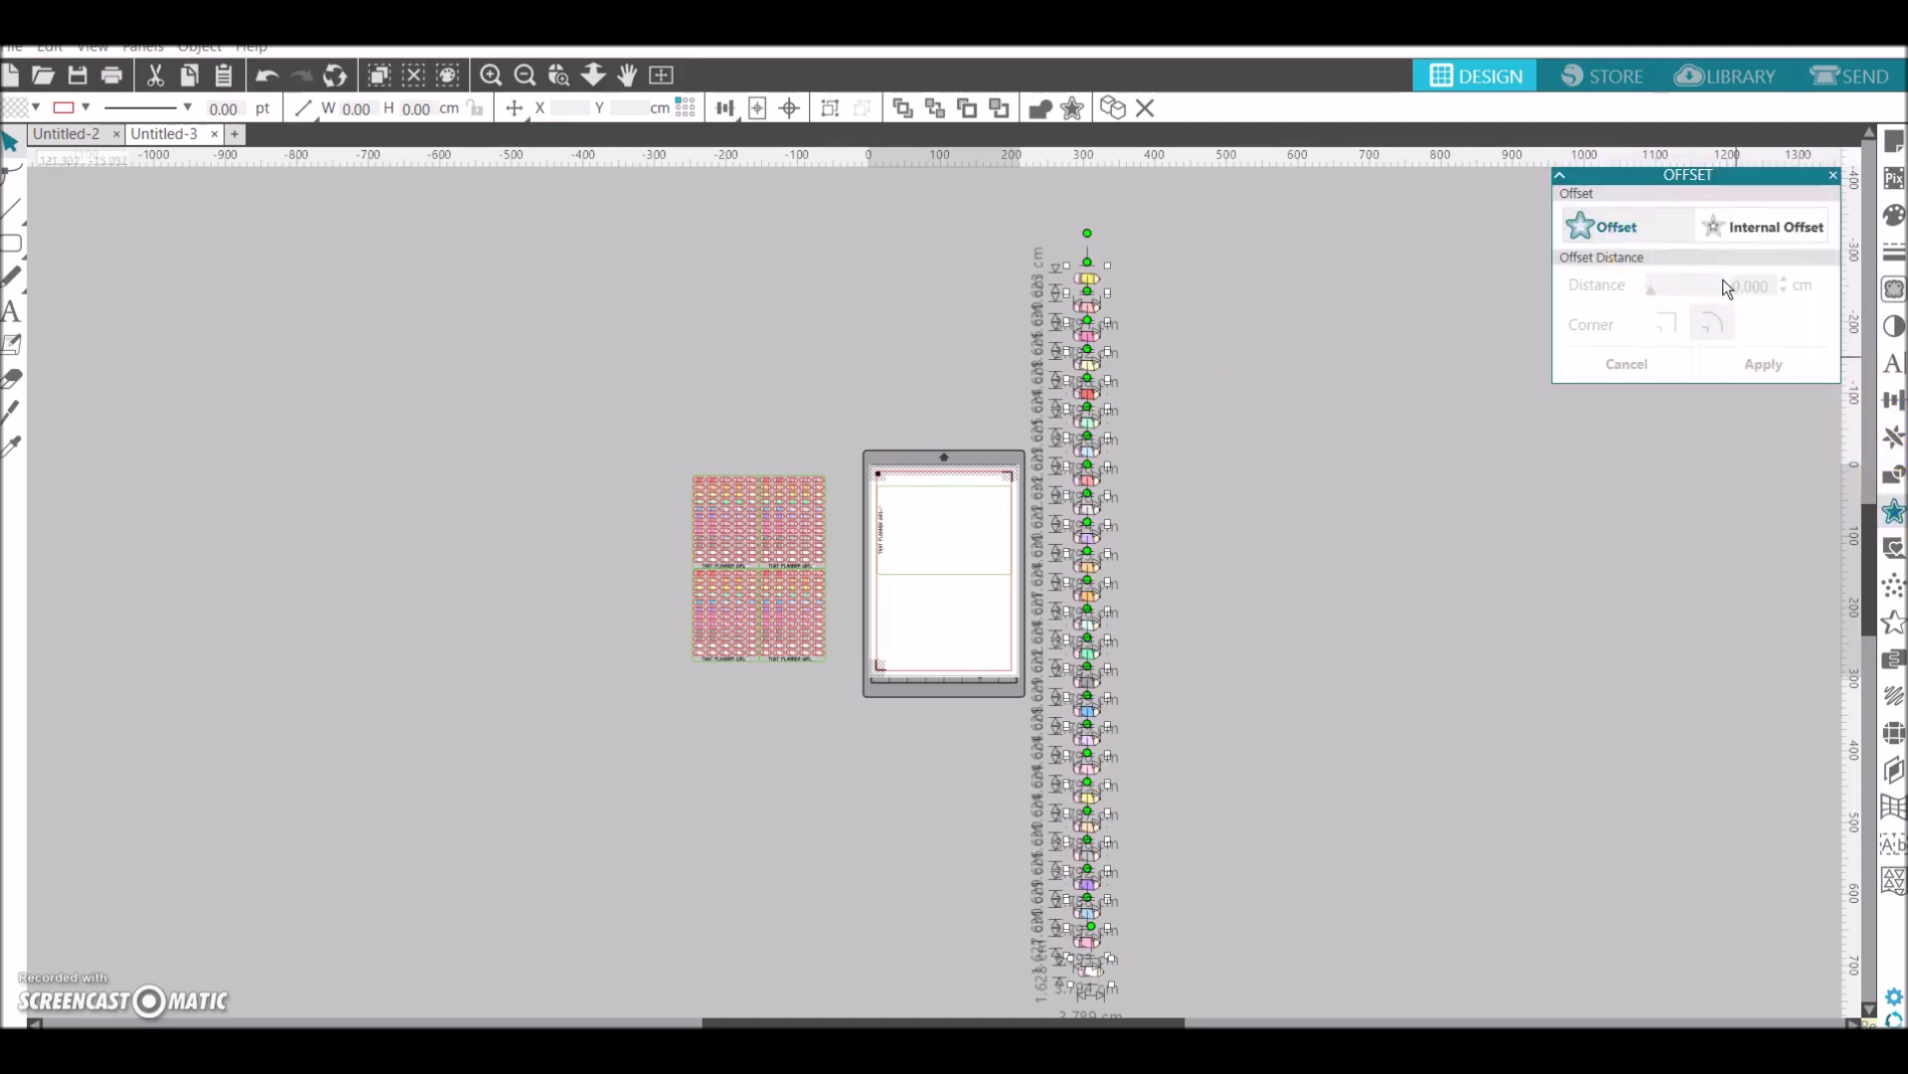
pyautogui.click(1757, 286)
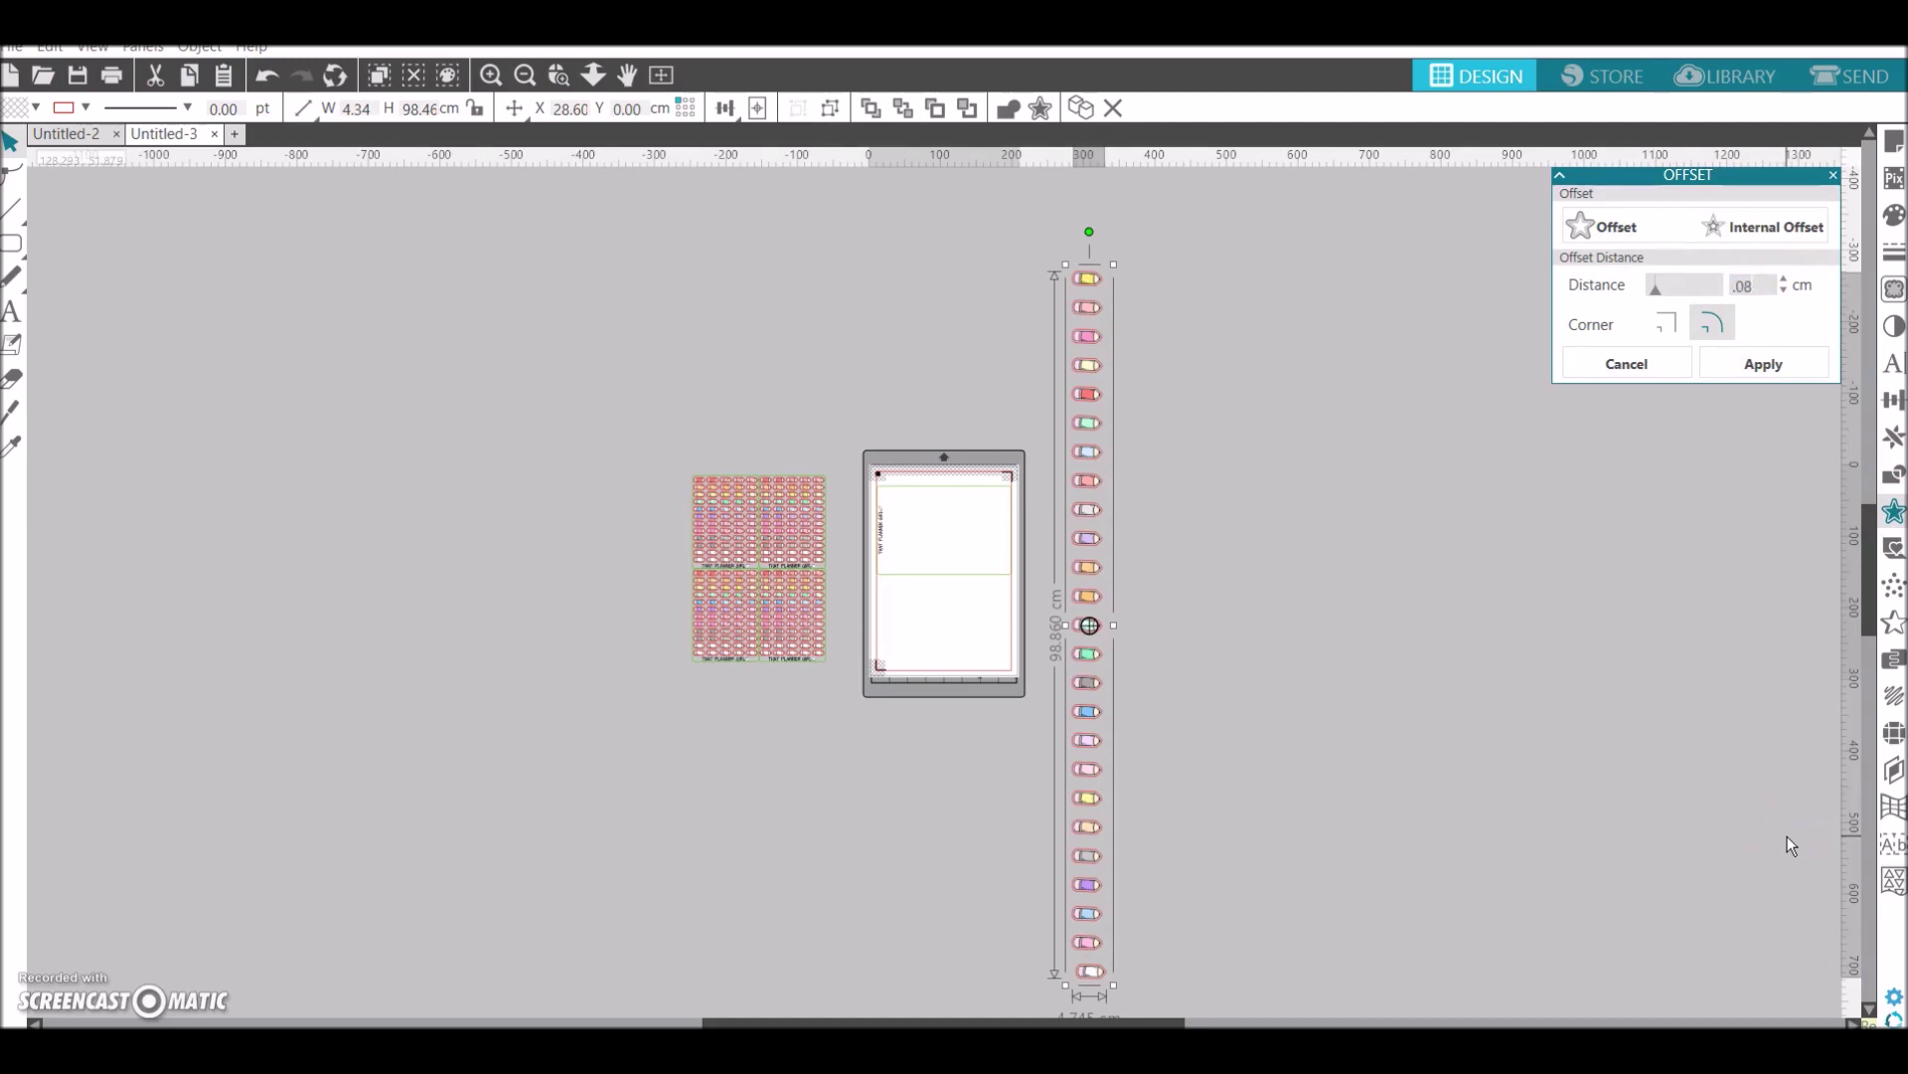
pyautogui.click(1786, 364)
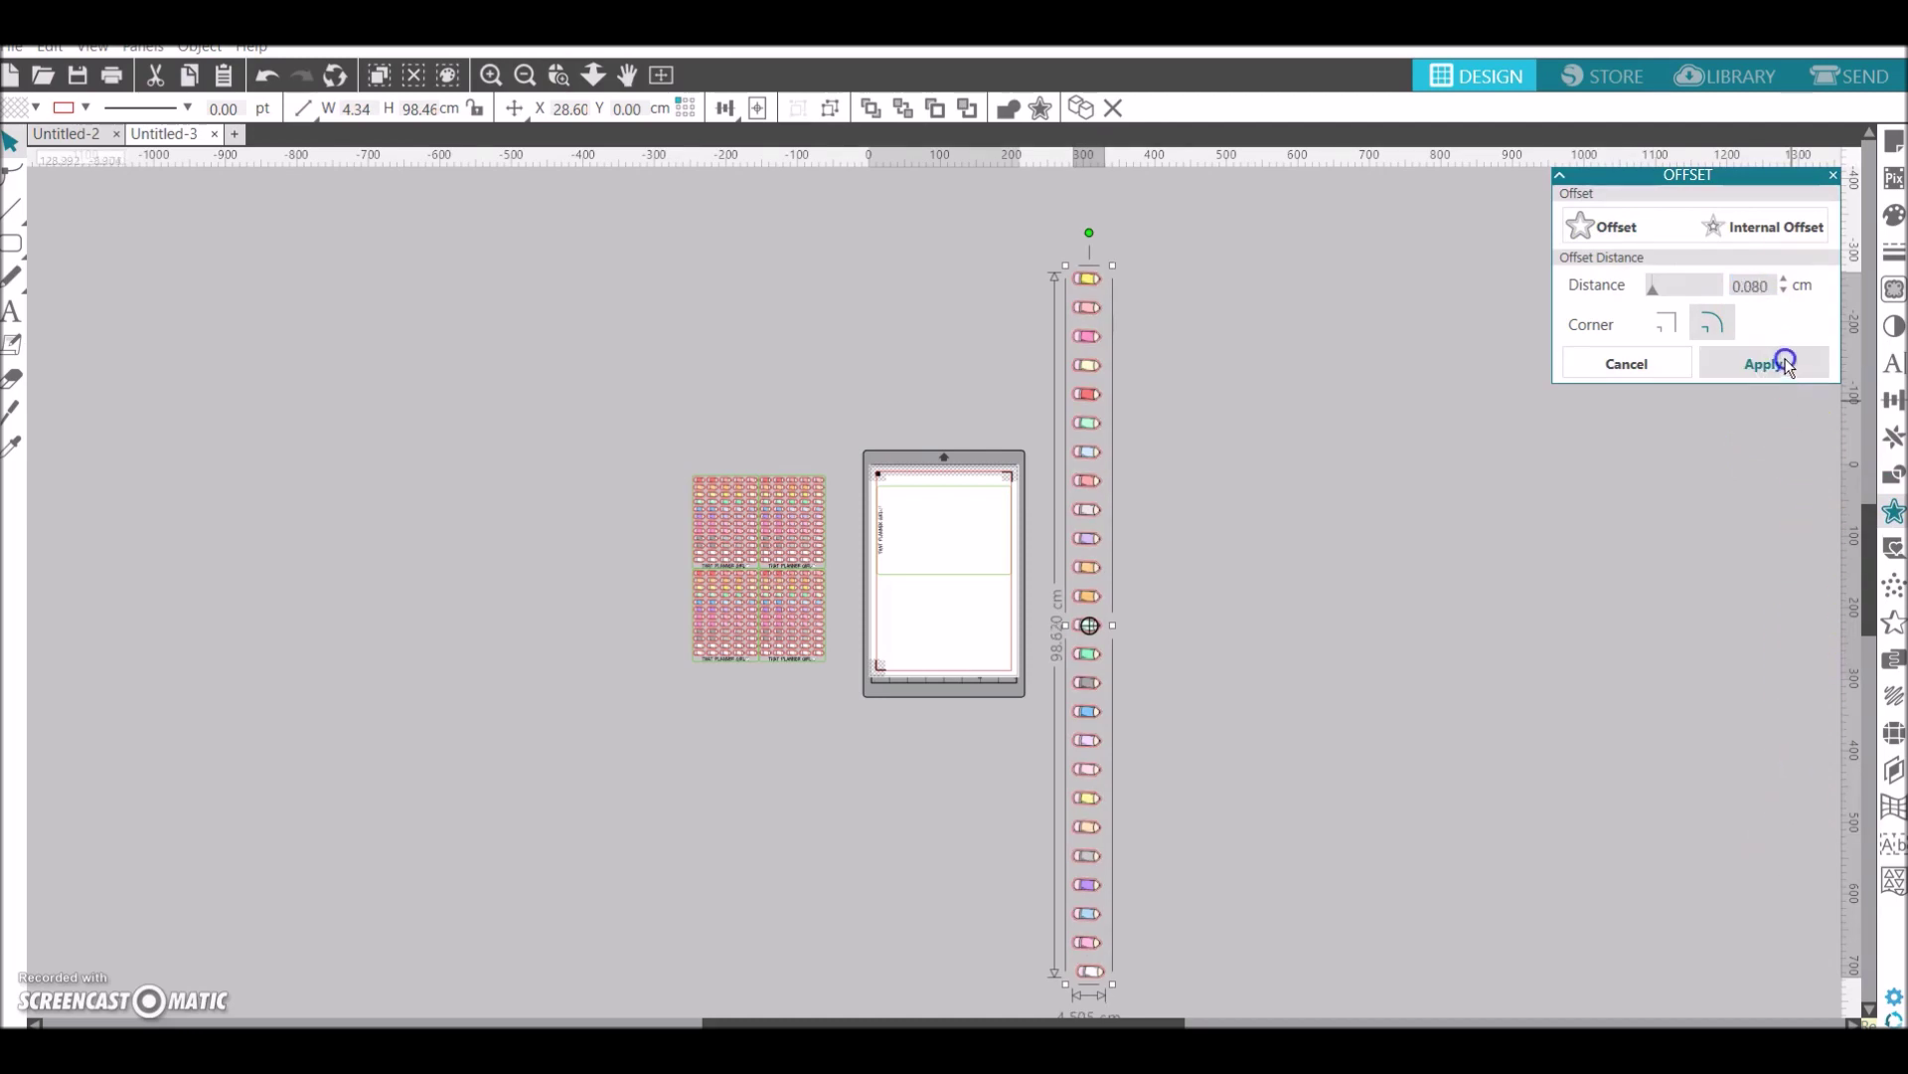
# Group each pencil in the column with its own offset cut line
pyautogui.moveTo(1207, 246)
pyautogui.mouseDown()
pyautogui.moveTo(1036, 311)
pyautogui.moveTo(1102, 303)
pyautogui.moveTo(1085, 363)
pyautogui.moveTo(1102, 396)
pyautogui.moveTo(1082, 392)
pyautogui.moveTo(1076, 426)
pyautogui.moveTo(1121, 554)
pyautogui.mouseUp()
pyautogui.hotkey('ctrl', 'g')
pyautogui.hotkey('ctrl', 'g')
pyautogui.hotkey('ctrl', 'g')
pyautogui.hotkey('ctrl', 'g')
pyautogui.hotkey('ctrl', 'g')
pyautogui.hotkey('ctrl', 'g')
pyautogui.hotkey('ctrl', 'g')
pyautogui.hotkey('ctrl', 'g')
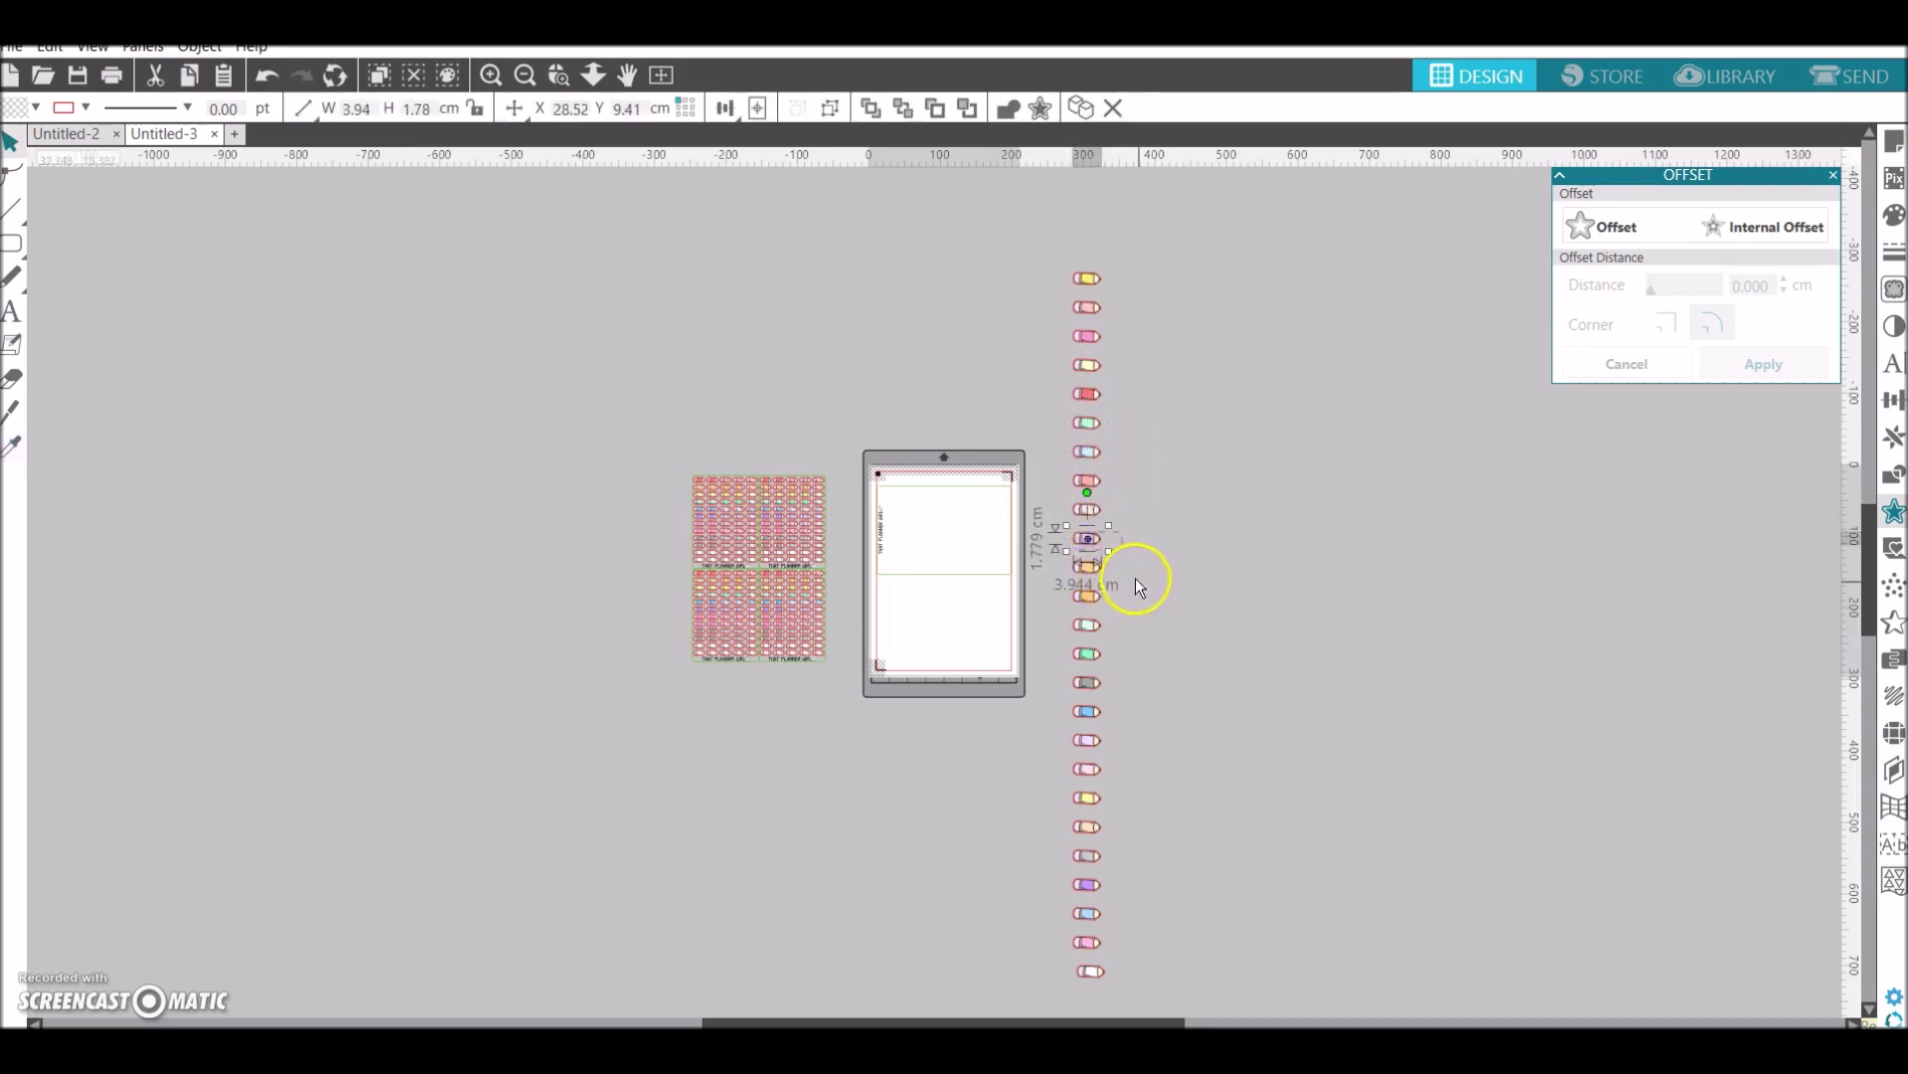
pyautogui.moveTo(1090, 609)
pyautogui.mouseDown()
pyautogui.moveTo(1125, 627)
pyautogui.moveTo(1089, 654)
pyautogui.moveTo(1088, 708)
pyautogui.mouseUp()
pyautogui.press('i')
pyautogui.click(1124, 703)
pyautogui.click(1086, 725)
pyautogui.press('i')
pyautogui.click(1100, 750)
pyautogui.click(1086, 749)
pyautogui.press('i')
# Centre all the grouped pencils into one stack and set their width to 3.8 cm with locked proportions
pyautogui.moveTo(1121, 744)
pyautogui.mouseDown()
pyautogui.moveTo(1087, 788)
pyautogui.moveTo(1117, 802)
pyautogui.moveTo(1106, 838)
pyautogui.moveTo(1070, 852)
pyautogui.moveTo(1089, 857)
pyautogui.moveTo(1065, 885)
pyautogui.moveTo(1087, 895)
pyautogui.moveTo(1037, 926)
pyautogui.moveTo(1093, 923)
pyautogui.moveTo(1065, 948)
pyautogui.moveTo(1142, 975)
pyautogui.moveTo(1086, 972)
pyautogui.moveTo(1082, 242)
pyautogui.mouseUp()
pyautogui.click(1894, 399)
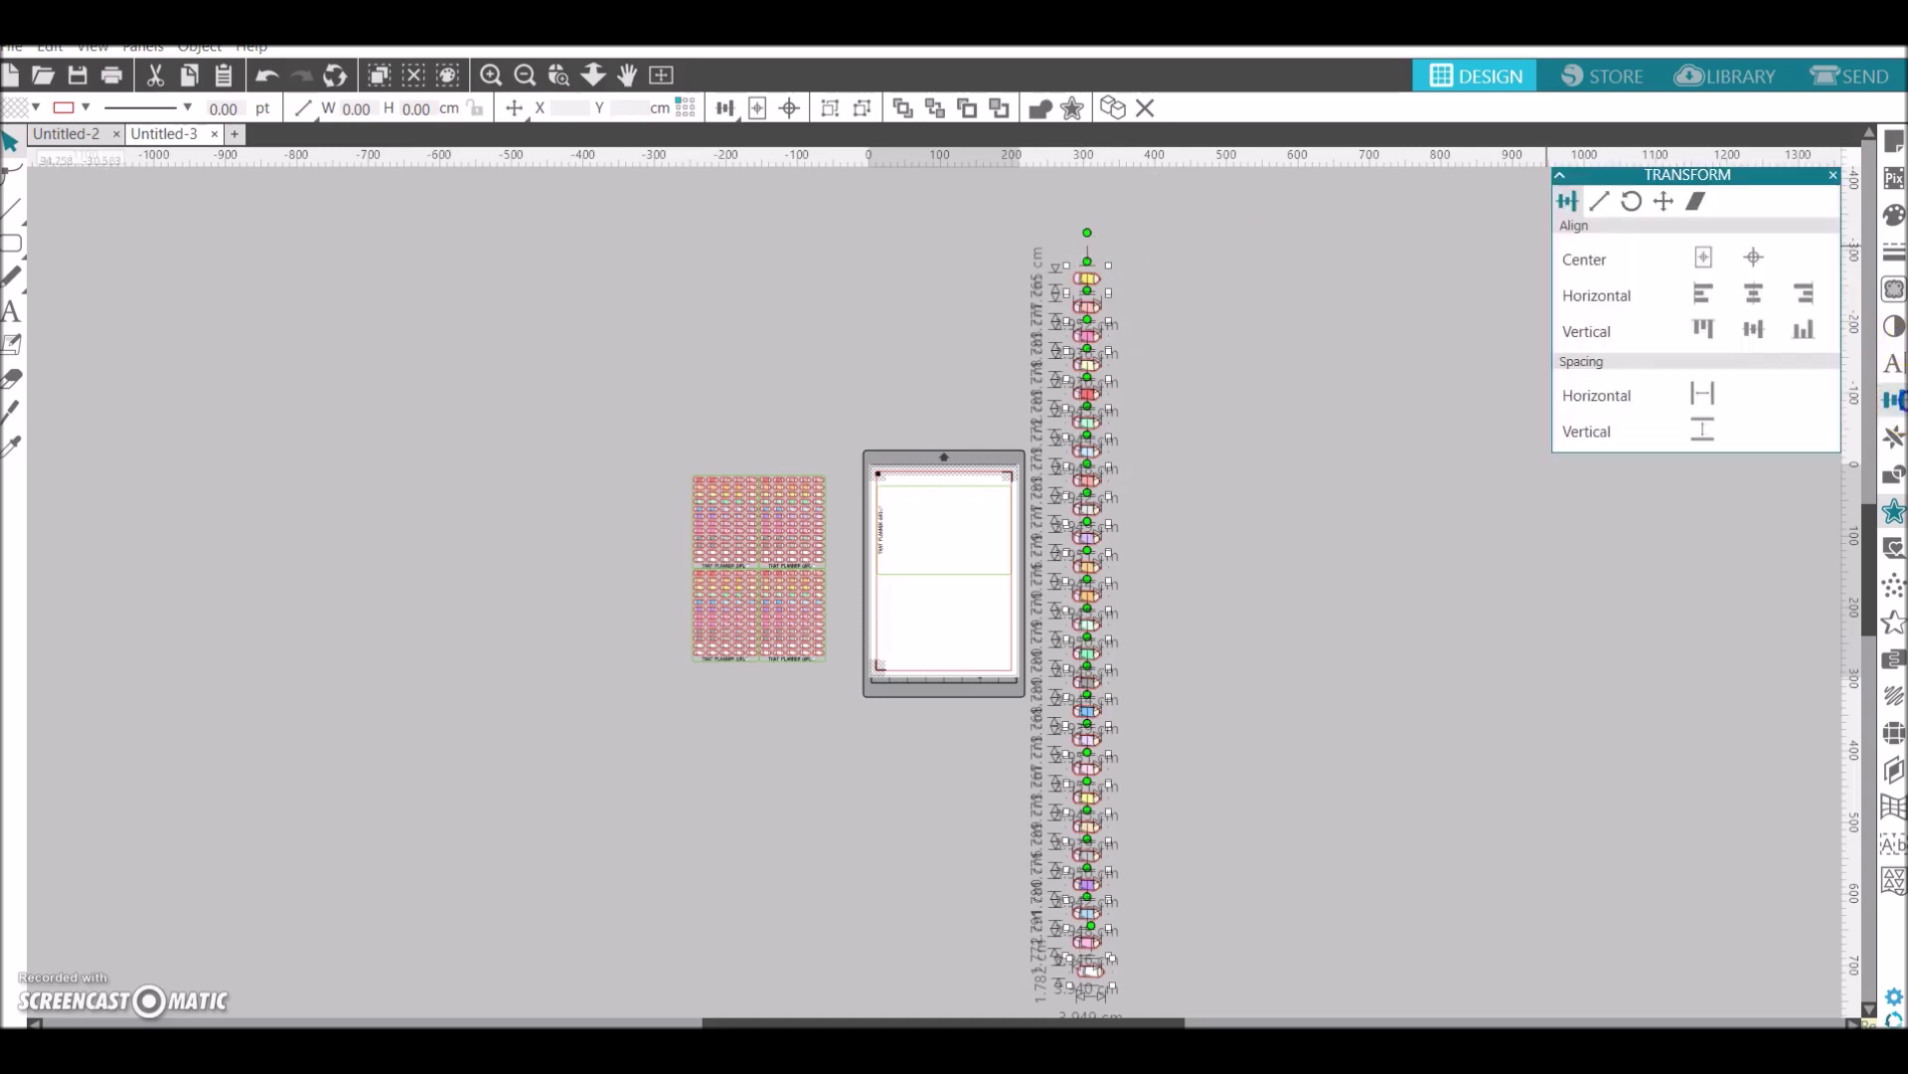
pyautogui.click(1753, 296)
pyautogui.click(1754, 329)
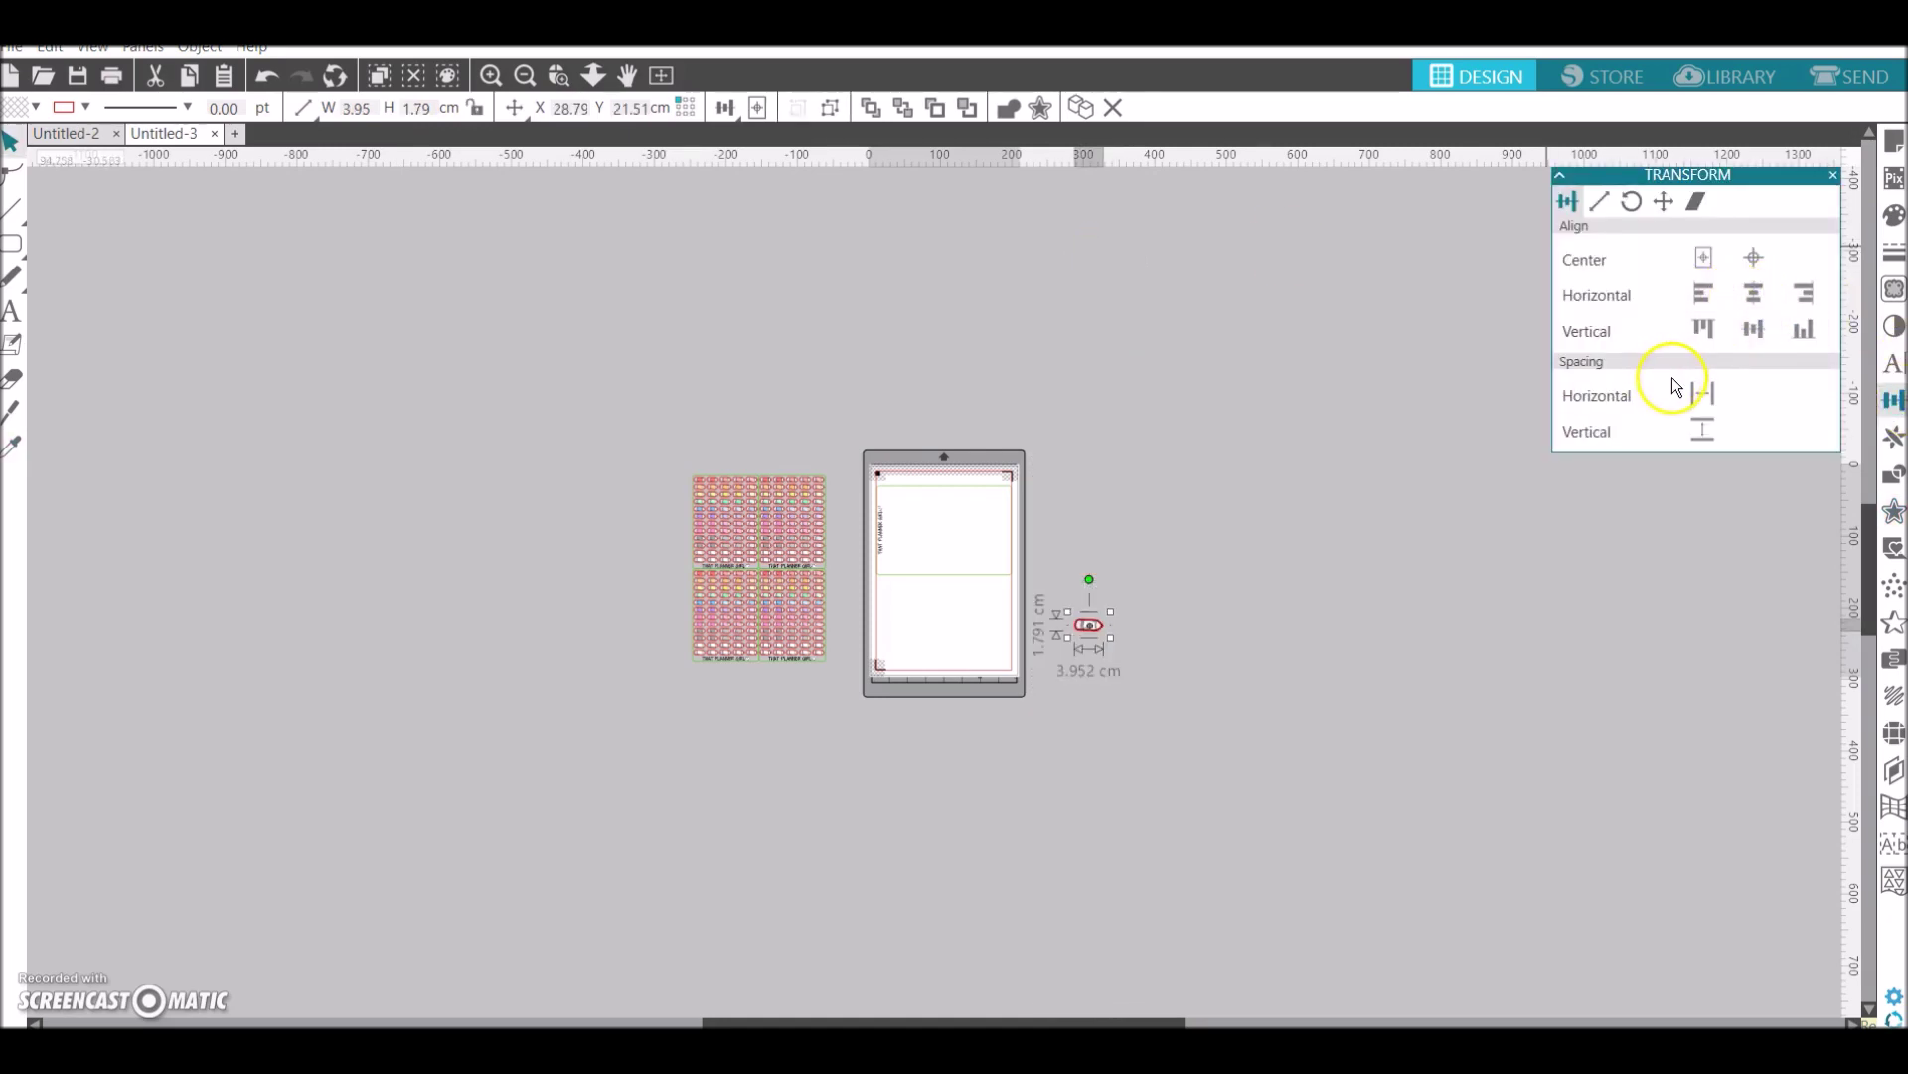
pyautogui.click(1599, 201)
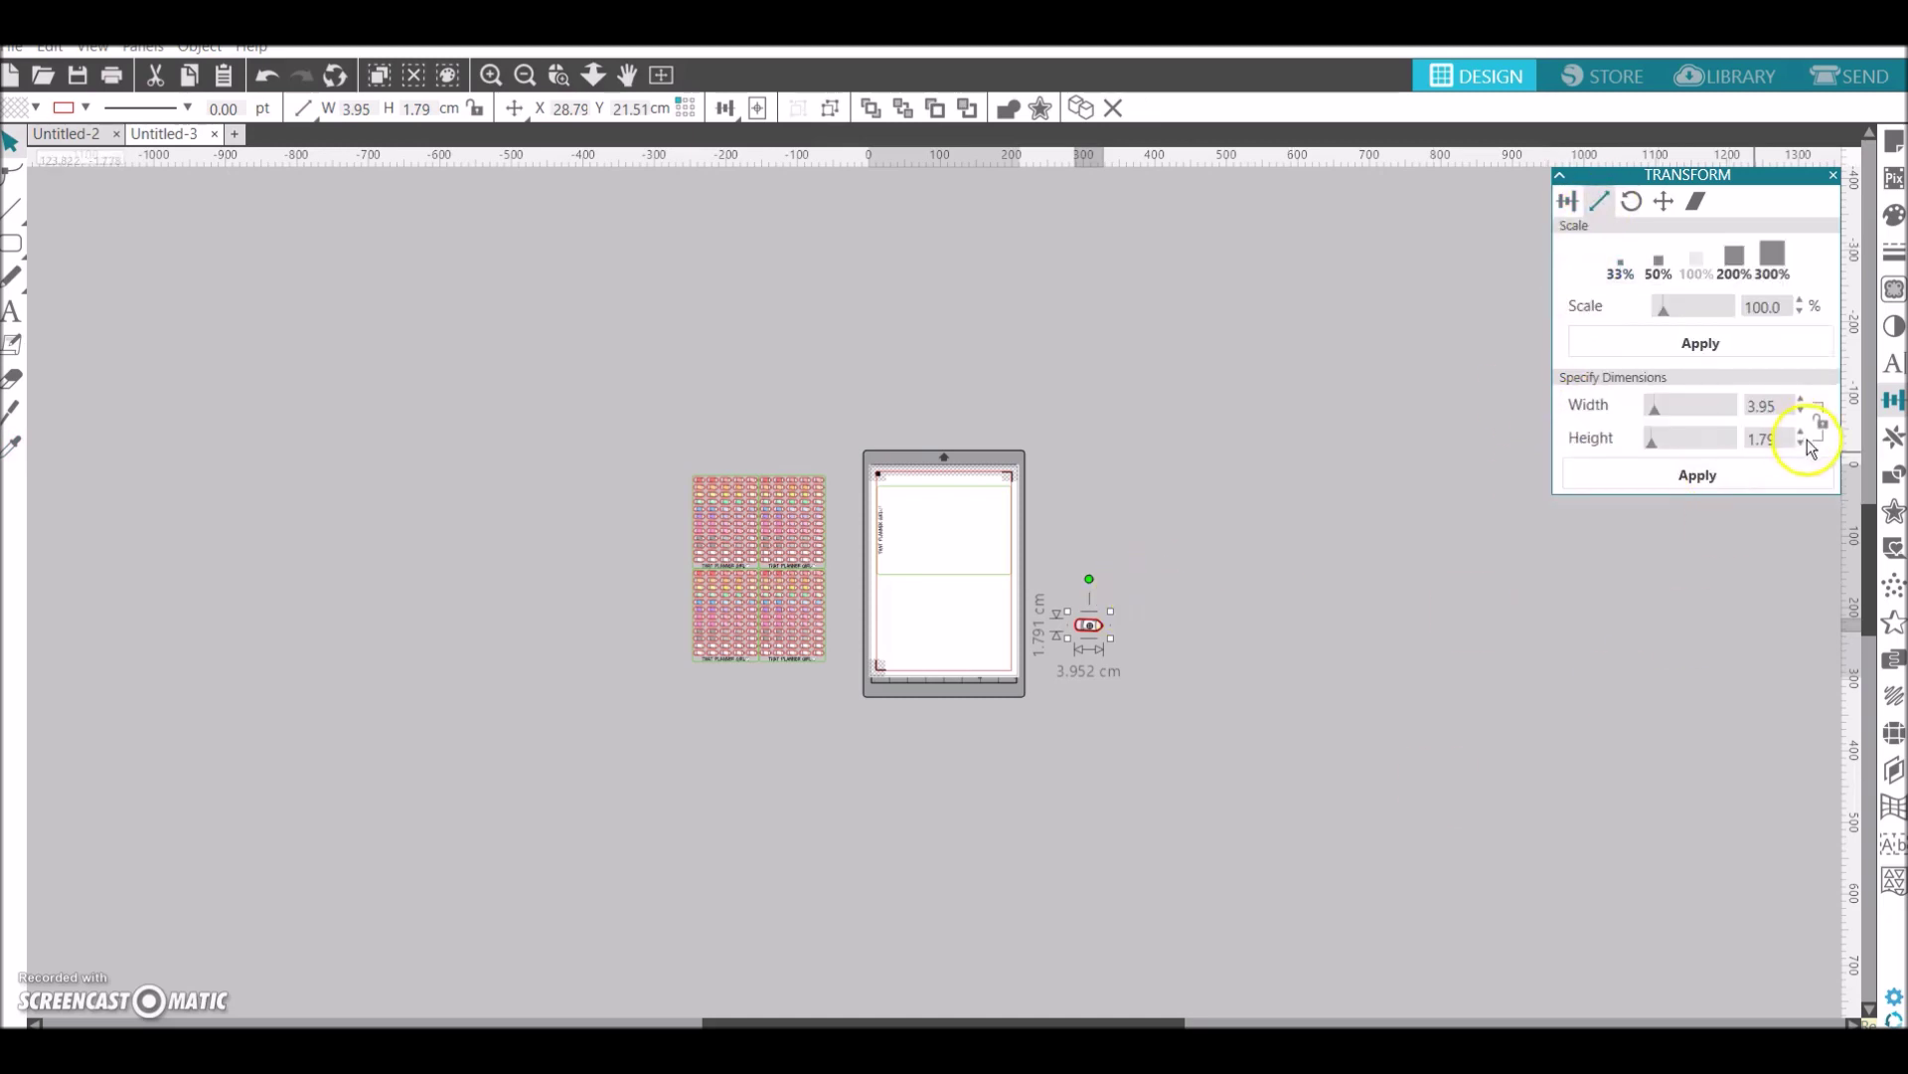
pyautogui.write('3.8')
pyautogui.click(1789, 487)
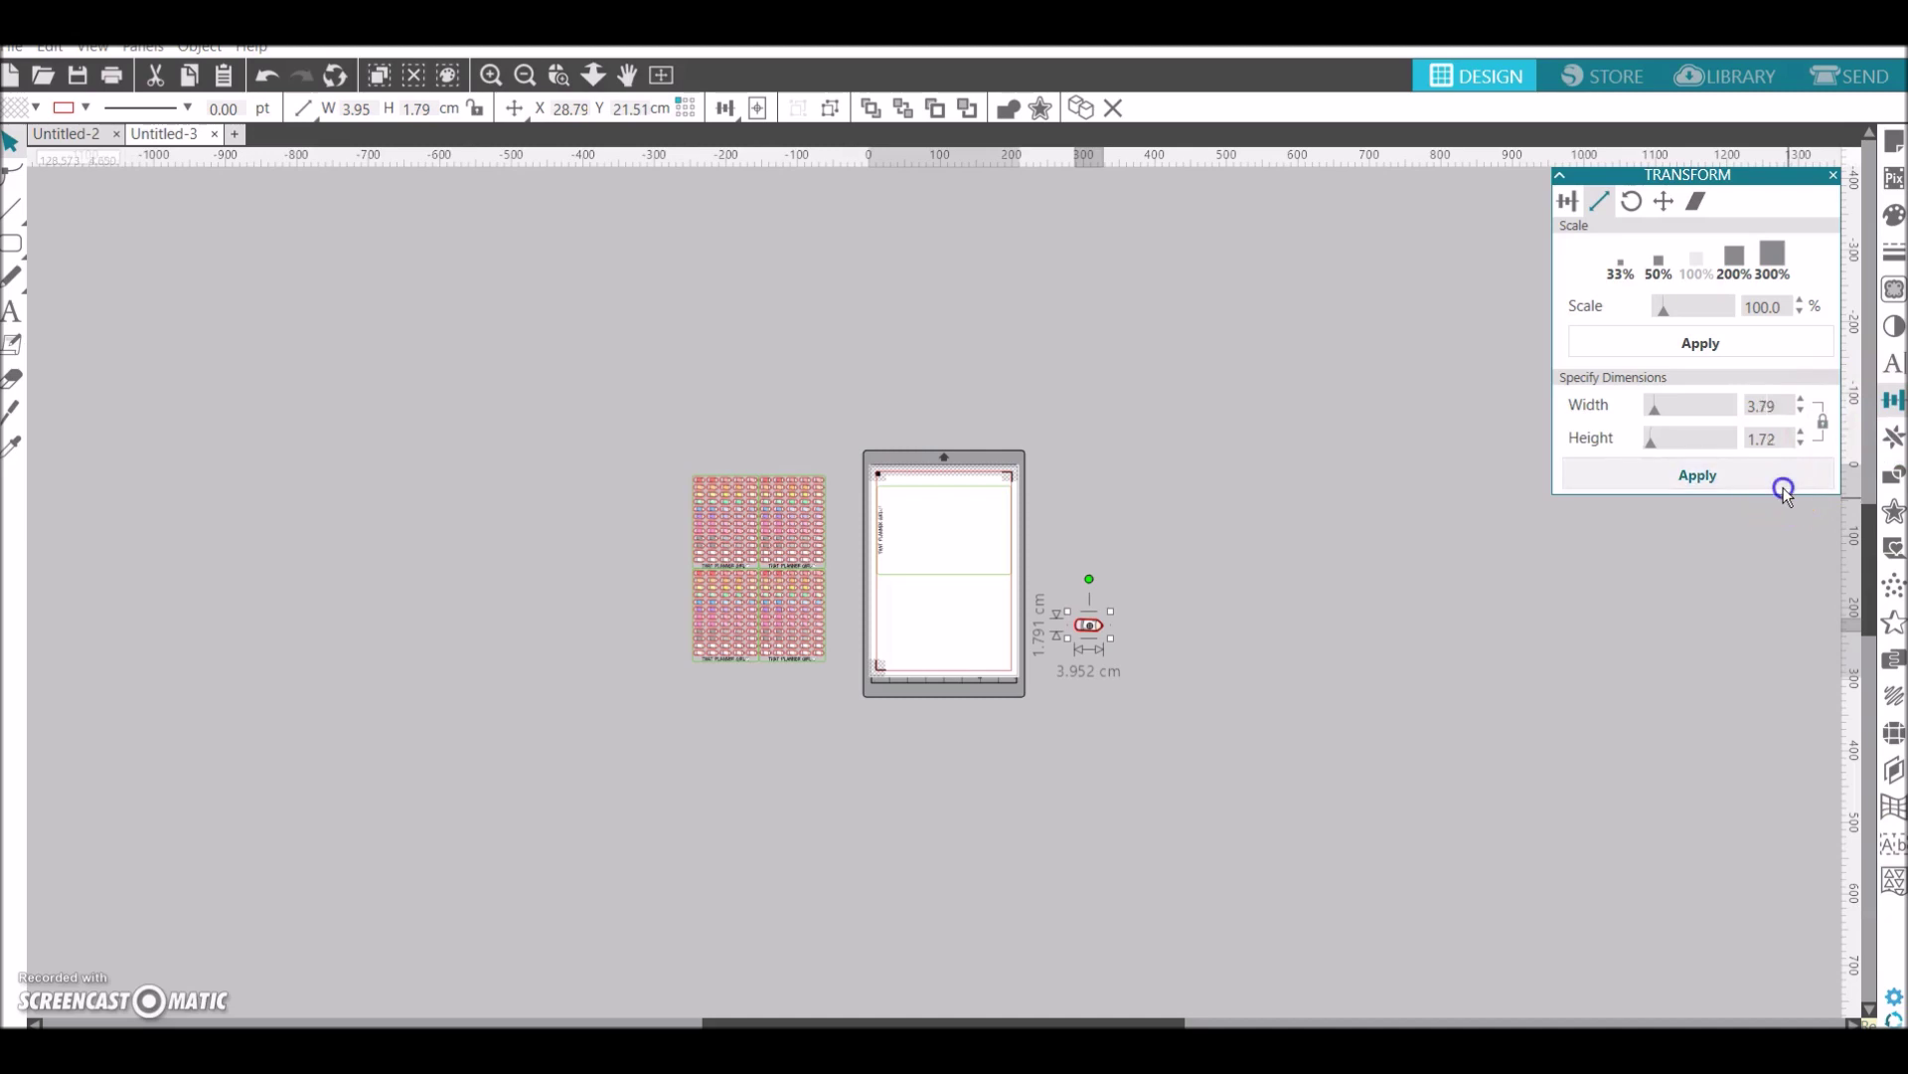
# Move the pencil stack into the larger box on the page and rotate it 90 degrees so the tips point up
pyautogui.moveTo(996, 547); pyautogui.dragTo(933, 510)
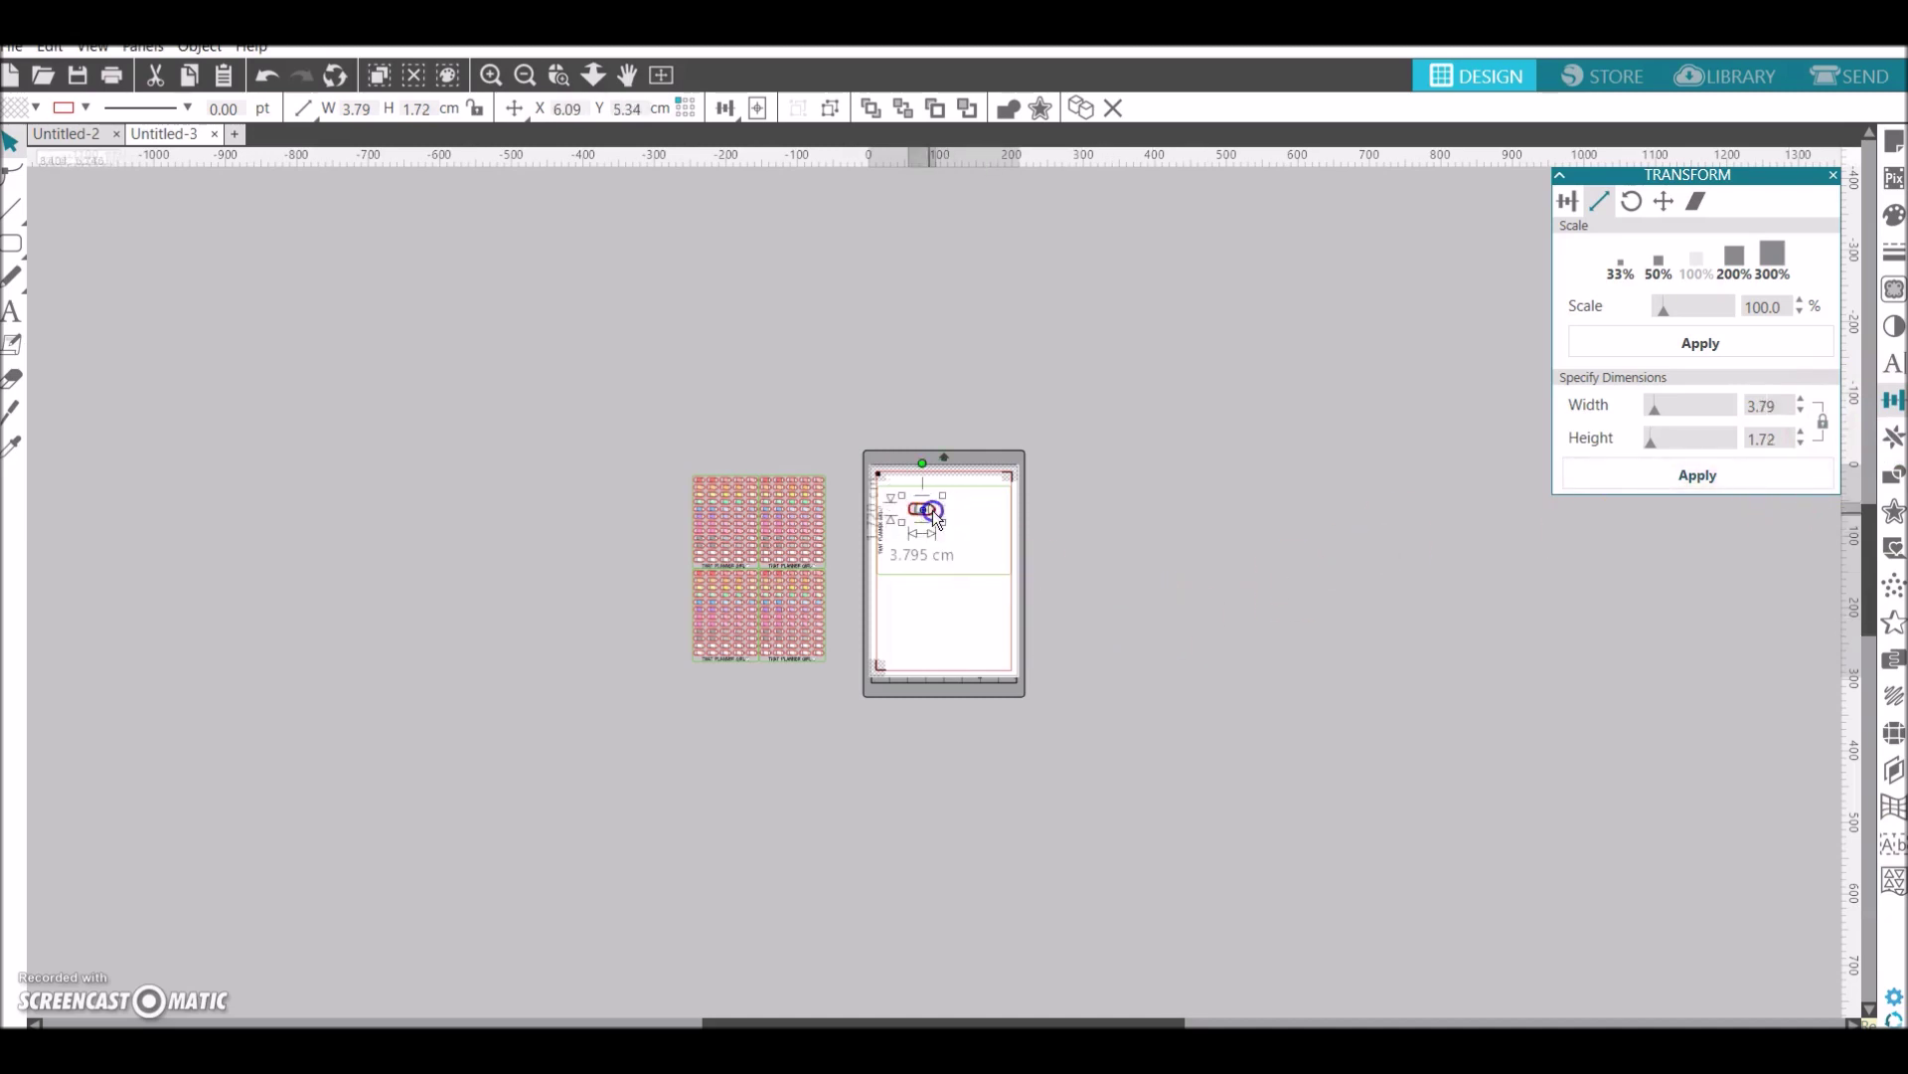
pyautogui.press('z')
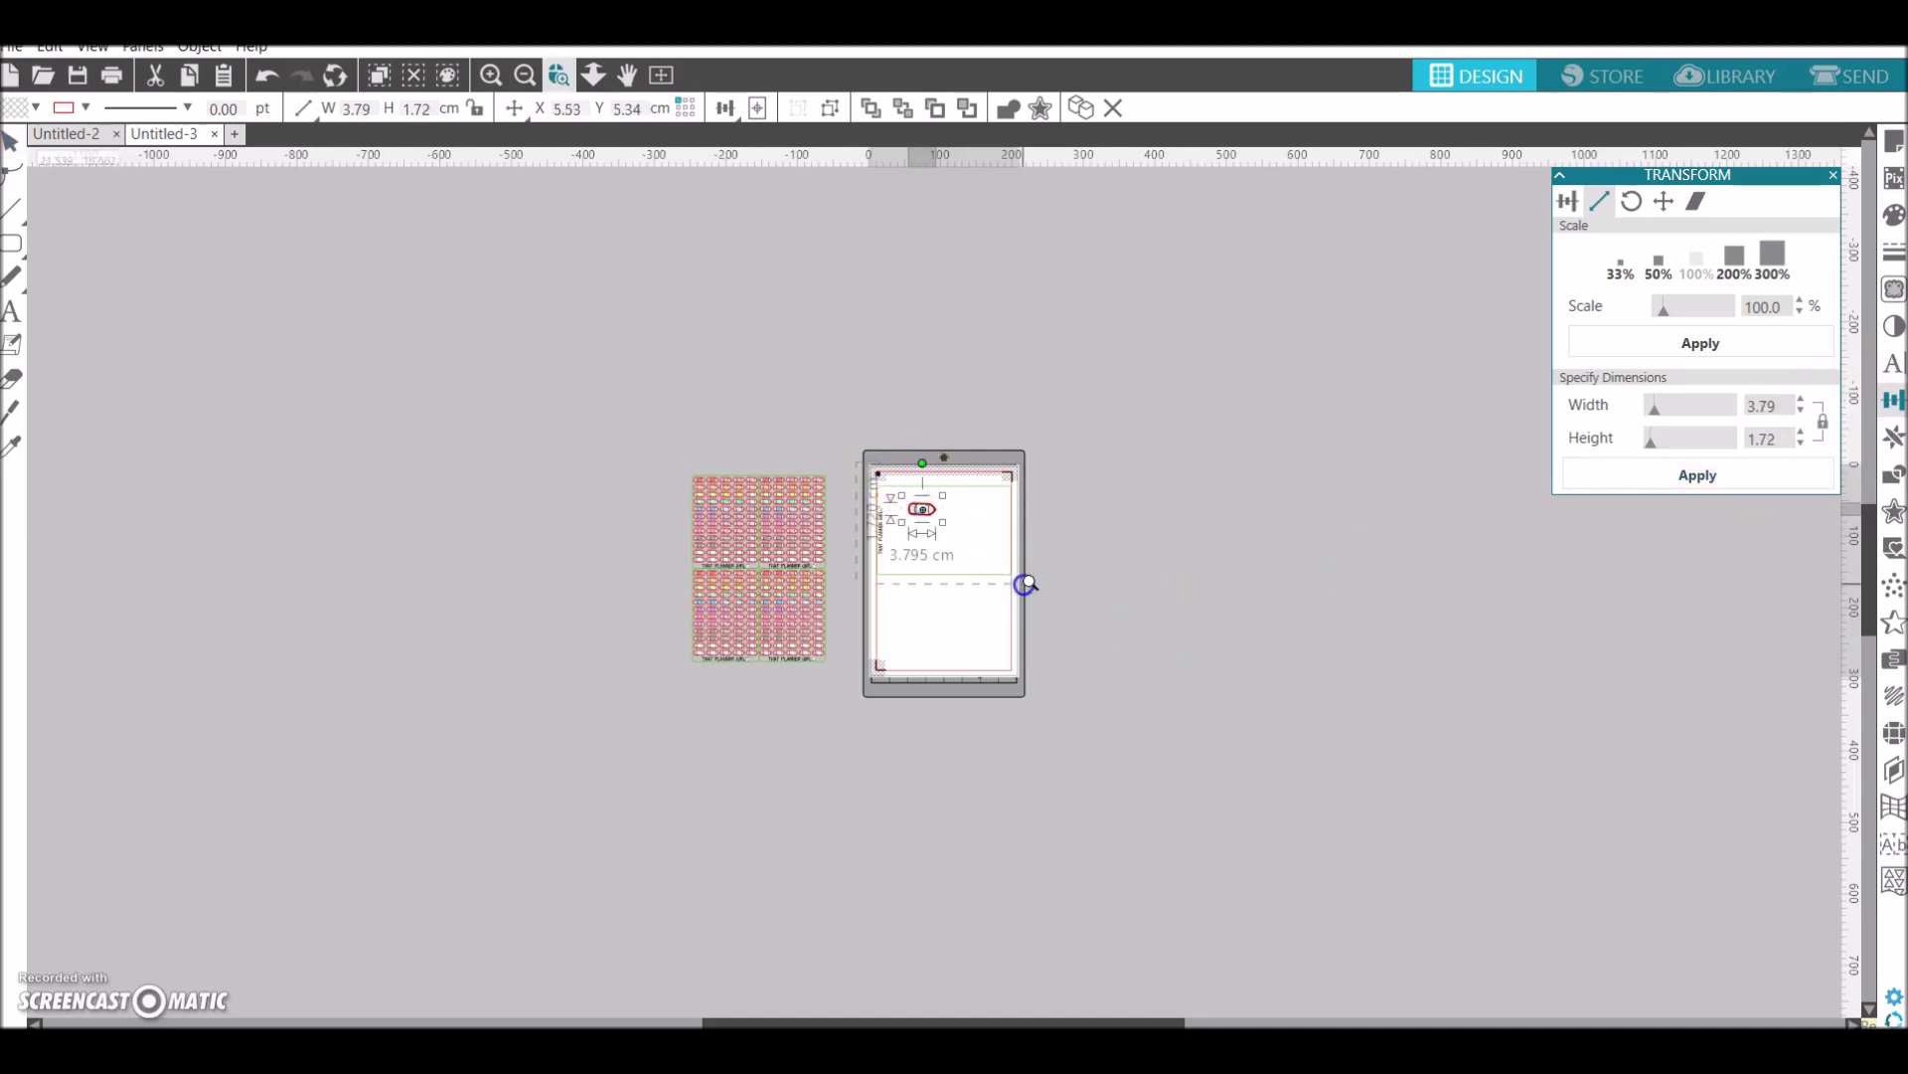
pyautogui.click(1045, 539)
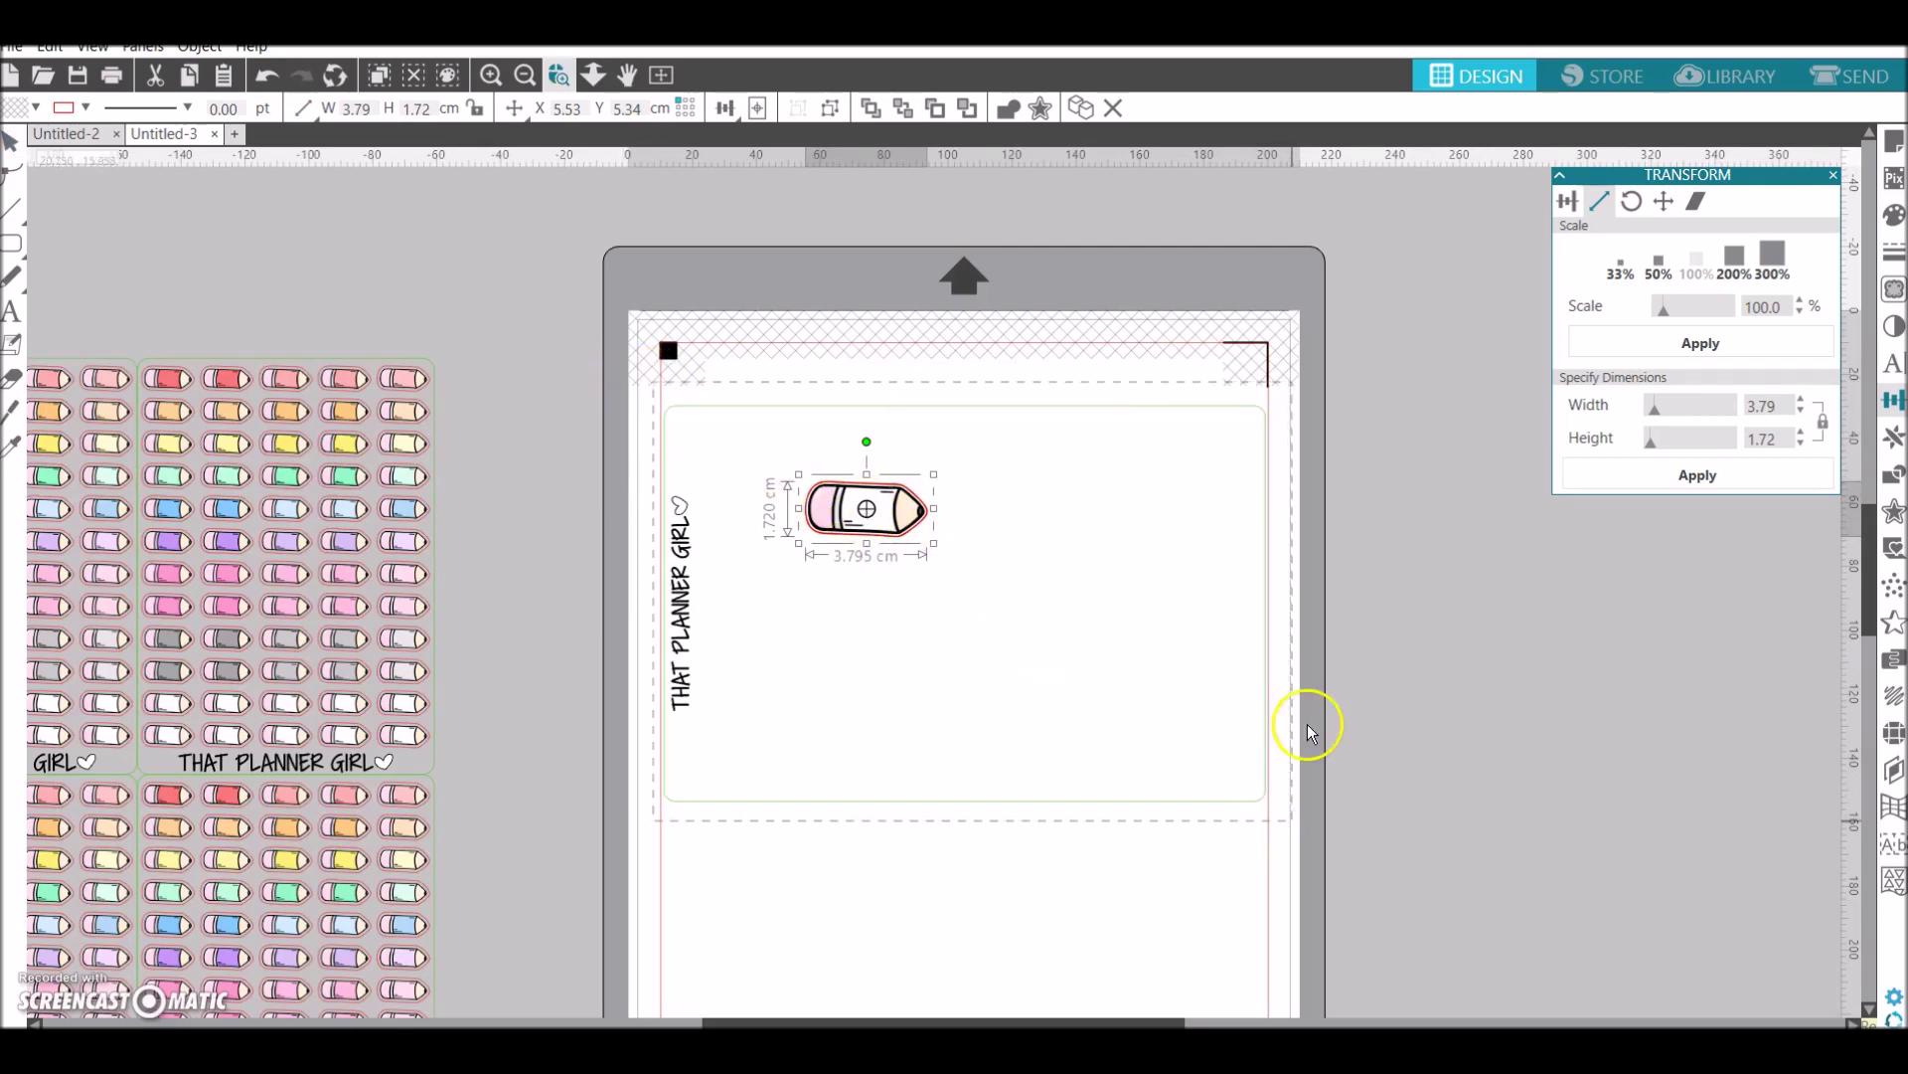
pyautogui.scroll(2, 1003, 636)
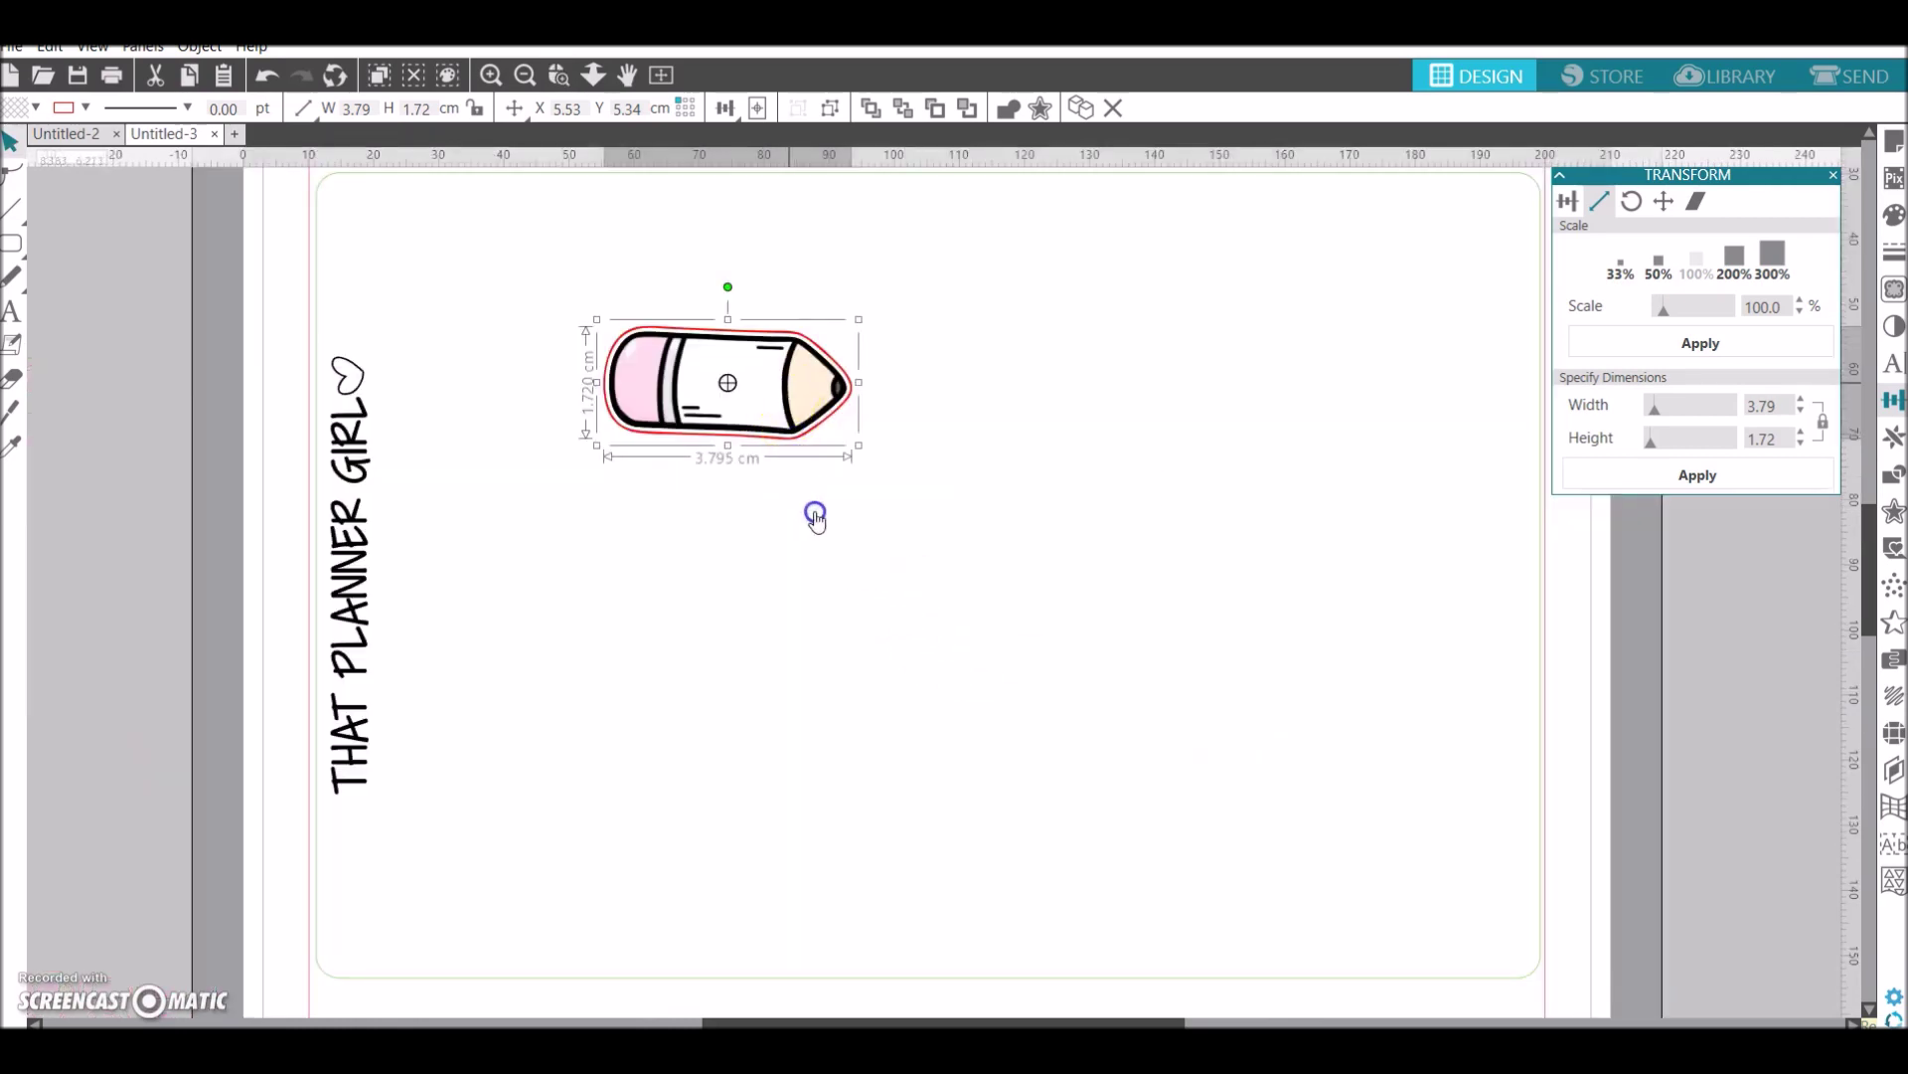
pyautogui.moveTo(815, 517); pyautogui.dragTo(708, 614)
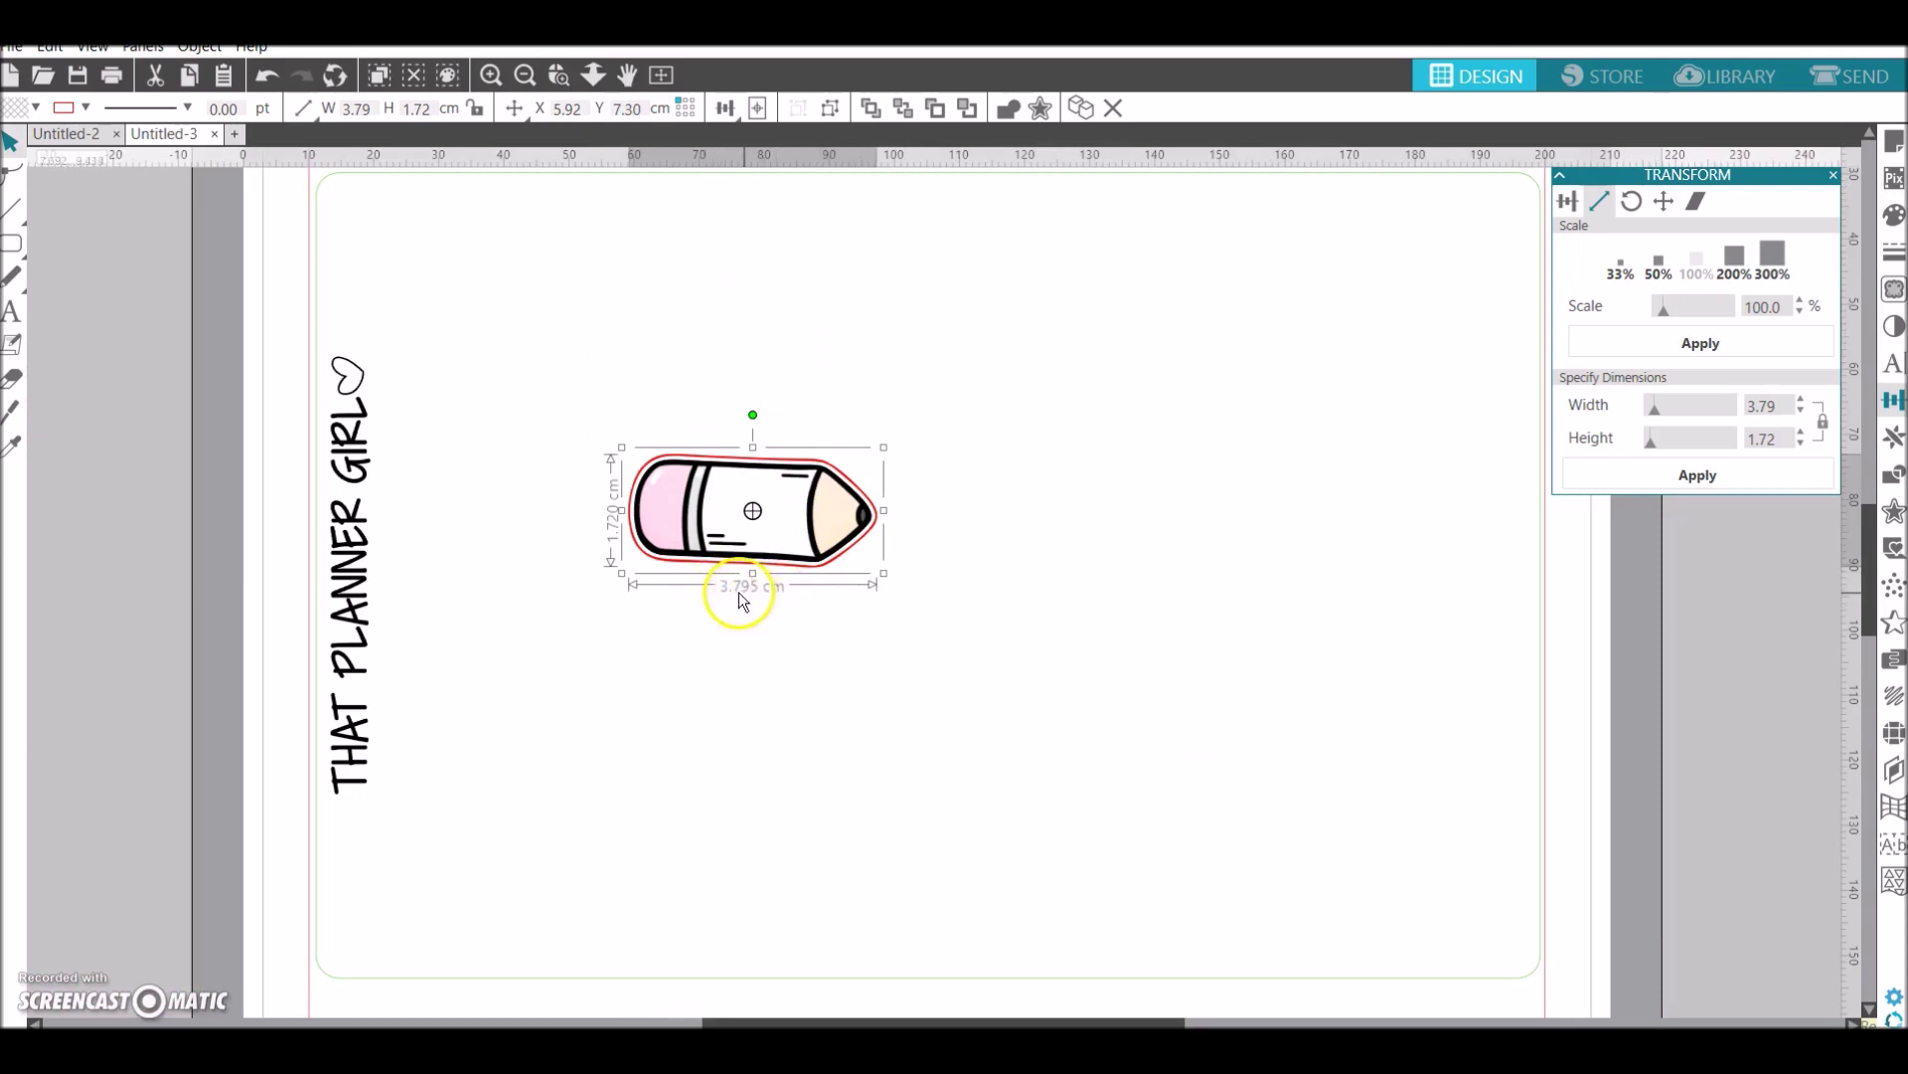
pyautogui.moveTo(703, 423)
pyautogui.mouseDown()
pyautogui.moveTo(654, 451)
pyautogui.moveTo(628, 506)
pyautogui.mouseUp()
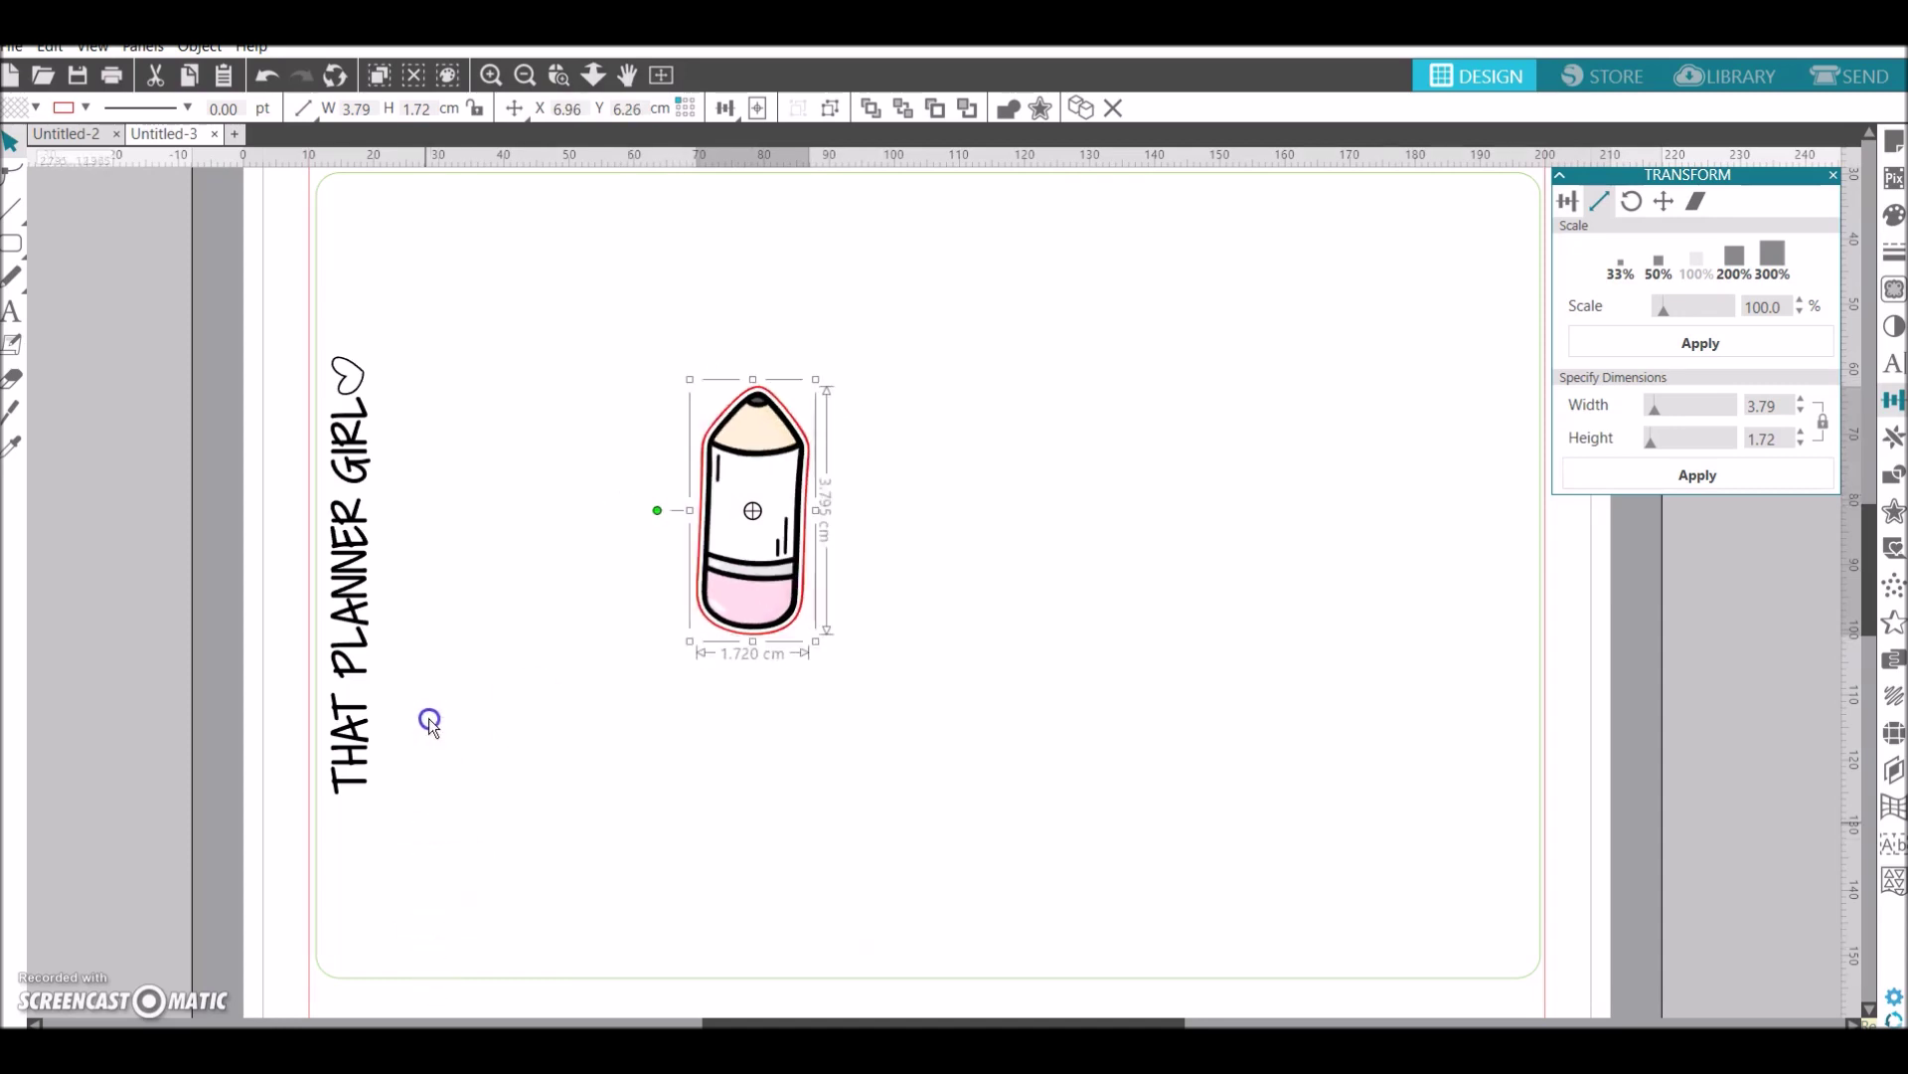
pyautogui.moveTo(629, 507); pyautogui.dragTo(628, 509)
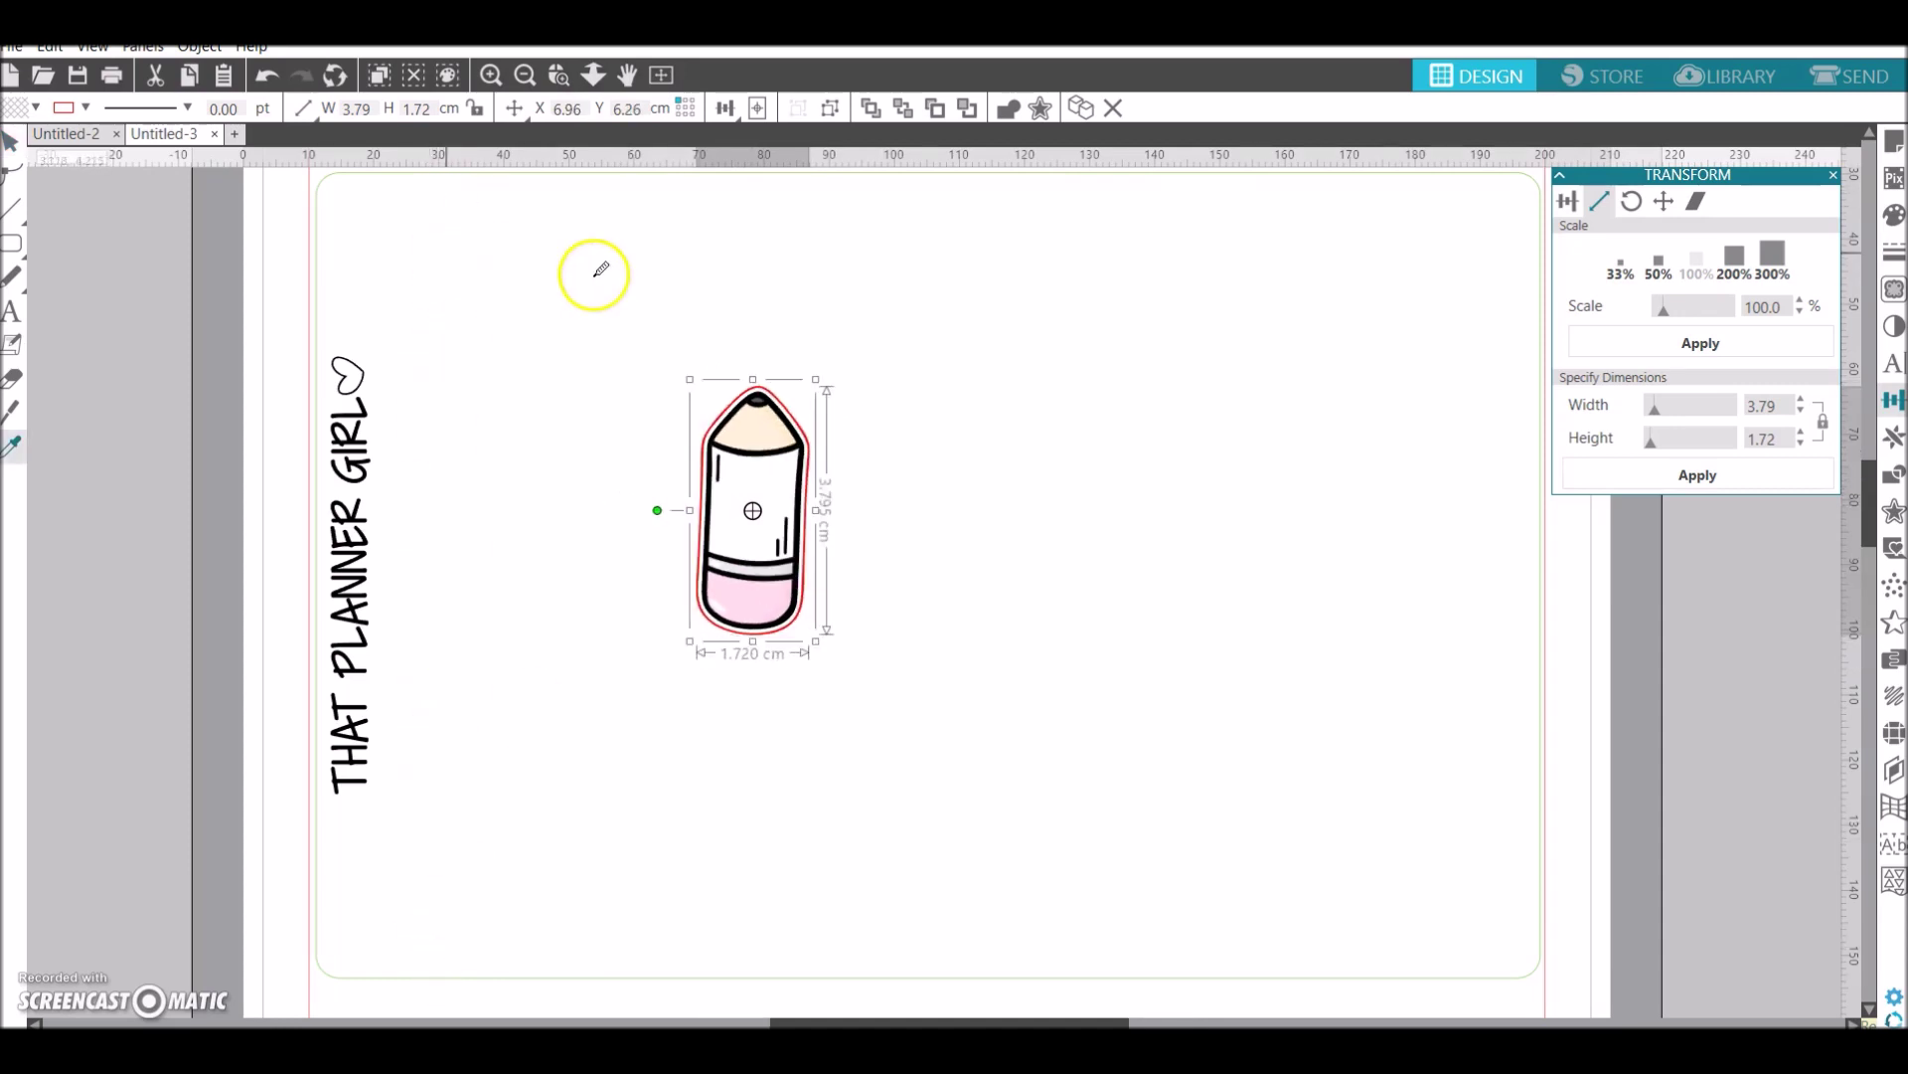
# Pull the yellow, orange and red pencils off the stack, arranging each colour's shades in a column beside the title
pyautogui.moveTo(759, 523)
pyautogui.mouseDown()
pyautogui.moveTo(733, 520)
pyautogui.moveTo(1369, 781)
pyautogui.moveTo(1469, 878)
pyautogui.moveTo(648, 447)
pyautogui.moveTo(589, 328)
pyautogui.mouseUp()
pyautogui.moveTo(751, 457); pyautogui.dragTo(571, 545)
pyautogui.moveTo(755, 511); pyautogui.dragTo(573, 865)
pyautogui.moveTo(722, 601)
pyautogui.mouseDown()
pyautogui.moveTo(521, 900)
pyautogui.moveTo(499, 636)
pyautogui.mouseUp()
pyautogui.moveTo(719, 529)
pyautogui.mouseDown()
pyautogui.moveTo(546, 873)
pyautogui.moveTo(498, 865)
pyautogui.mouseUp()
pyautogui.moveTo(702, 567)
pyautogui.mouseDown()
pyautogui.moveTo(507, 372)
pyautogui.moveTo(615, 361)
pyautogui.mouseUp()
pyautogui.click(501, 370)
pyautogui.moveTo(754, 503)
pyautogui.mouseDown()
pyautogui.moveTo(430, 733)
pyautogui.moveTo(443, 610)
pyautogui.moveTo(415, 522)
pyautogui.mouseUp()
pyautogui.moveTo(733, 540); pyautogui.dragTo(402, 889)
pyautogui.moveTo(786, 559)
pyautogui.mouseDown()
pyautogui.moveTo(750, 574)
pyautogui.moveTo(730, 659)
pyautogui.mouseUp()
pyautogui.click(798, 475)
# Move the remaining stack outside the box's left edge, place the green shades in a column, and set the grey shades near the right edge
pyautogui.moveTo(798, 475); pyautogui.dragTo(222, 458)
pyautogui.moveTo(715, 530); pyautogui.dragTo(712, 233)
pyautogui.moveTo(159, 458); pyautogui.dragTo(680, 561)
pyautogui.moveTo(176, 549); pyautogui.dragTo(698, 889)
pyautogui.moveTo(188, 554)
pyautogui.mouseDown()
pyautogui.moveTo(1245, 706)
pyautogui.moveTo(1372, 925)
pyautogui.moveTo(1370, 974)
pyautogui.mouseUp()
pyautogui.click(376, 613)
pyautogui.moveTo(218, 505); pyautogui.dragTo(1369, 623)
pyautogui.moveTo(140, 481)
pyautogui.mouseDown()
pyautogui.moveTo(1375, 328)
pyautogui.moveTo(1276, 314)
pyautogui.mouseUp()
# Arrange the three blue pencils in a column beside the greens and place the lightest purple pencil next to them
pyautogui.moveTo(140, 524)
pyautogui.mouseDown()
pyautogui.moveTo(856, 852)
pyautogui.moveTo(822, 597)
pyautogui.moveTo(848, 324)
pyautogui.moveTo(796, 715)
pyautogui.moveTo(800, 686)
pyautogui.mouseUp()
pyautogui.click(812, 382)
pyautogui.moveTo(816, 585)
pyautogui.mouseDown()
pyautogui.moveTo(796, 311)
pyautogui.moveTo(786, 515)
pyautogui.mouseUp()
pyautogui.moveTo(162, 490); pyautogui.dragTo(452, 779)
pyautogui.moveTo(754, 897); pyautogui.dragTo(790, 850)
pyautogui.moveTo(220, 519)
pyautogui.mouseDown()
pyautogui.moveTo(771, 529)
pyautogui.moveTo(976, 585)
pyautogui.mouseUp()
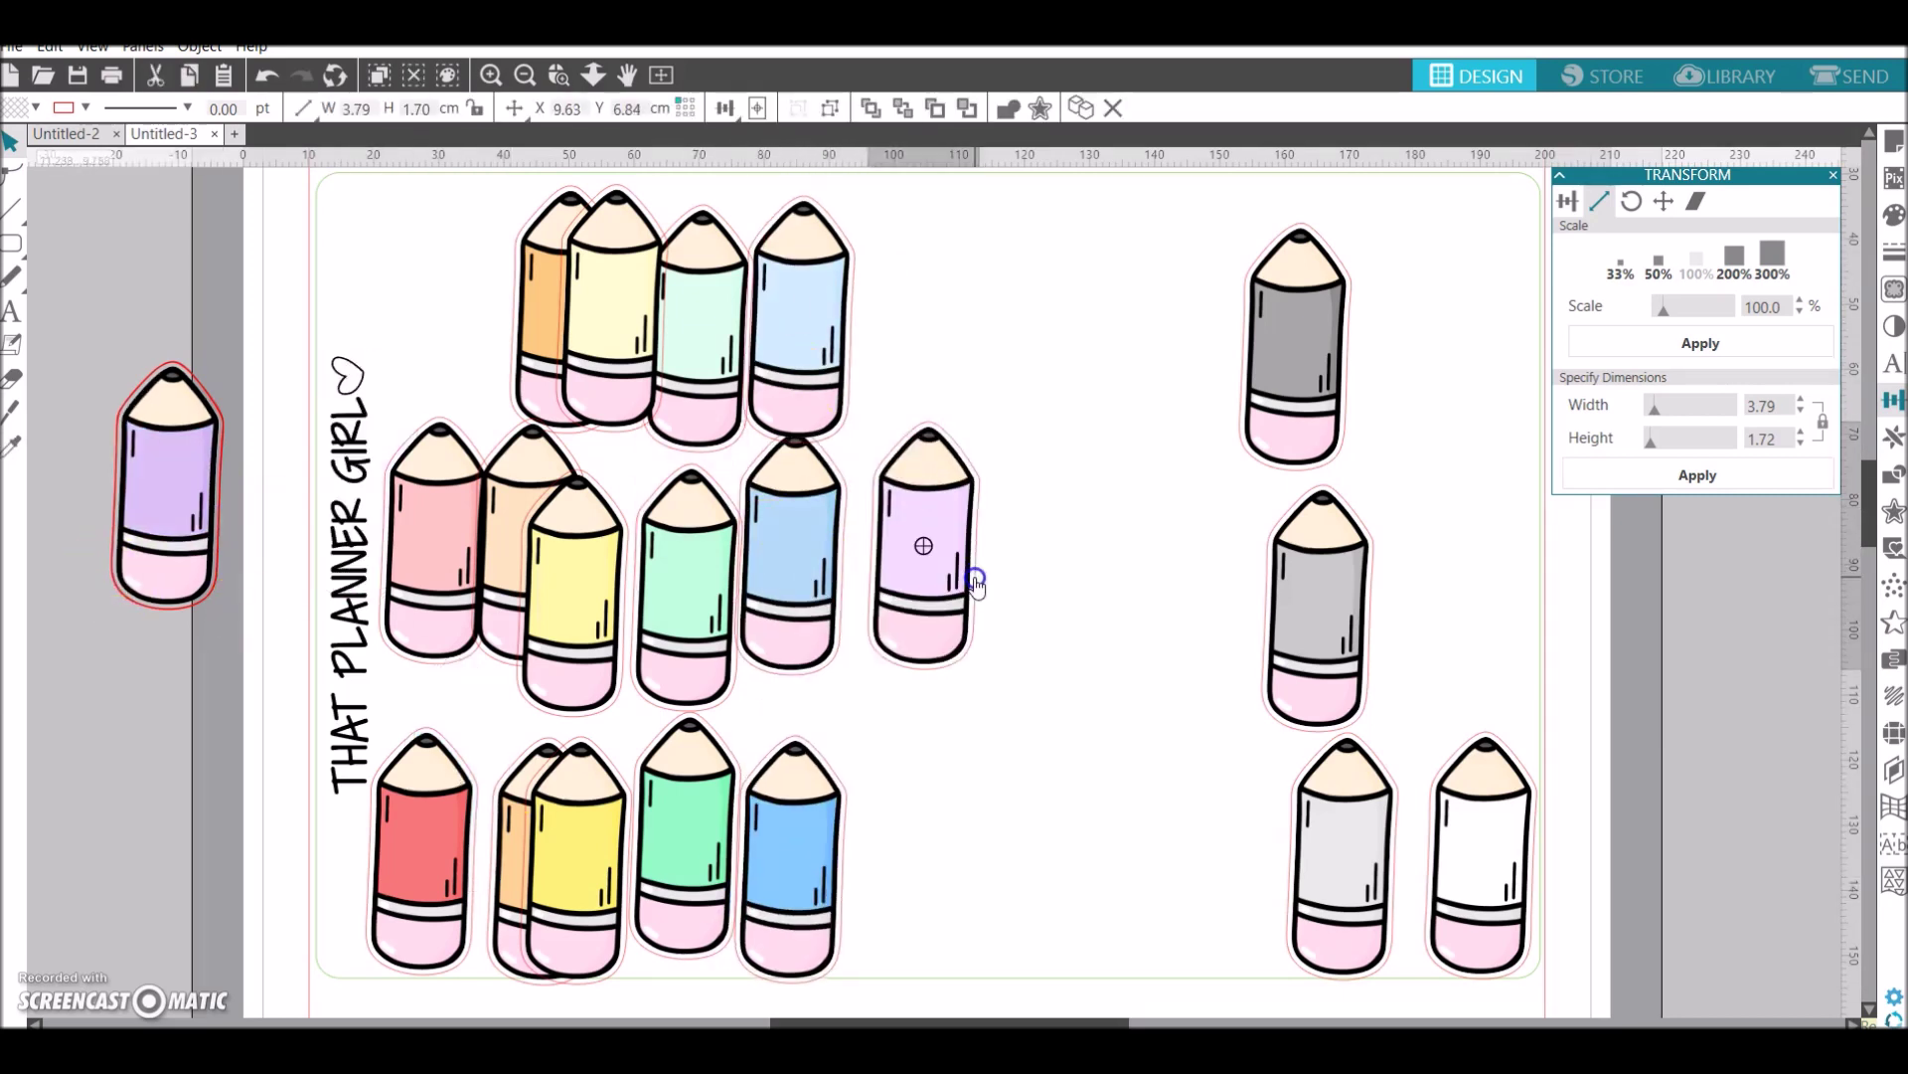
# Stack the purple shades in a column beside the blues and complete the red column next to the title
pyautogui.click(126, 491)
pyautogui.moveTo(475, 624); pyautogui.dragTo(917, 837)
pyautogui.moveTo(158, 470)
pyautogui.mouseDown()
pyautogui.moveTo(311, 444)
pyautogui.moveTo(423, 334)
pyautogui.moveTo(412, 559)
pyautogui.mouseUp()
pyautogui.moveTo(426, 507); pyautogui.dragTo(429, 290)
pyautogui.click(177, 515)
pyautogui.moveTo(177, 515)
pyautogui.mouseDown()
pyautogui.moveTo(823, 909)
pyautogui.moveTo(891, 899)
pyautogui.moveTo(883, 689)
pyautogui.mouseUp()
pyautogui.moveTo(916, 462); pyautogui.dragTo(889, 298)
# Place the three pink pencils in a column beside the purples, from the lightest shade down to the darkest
pyautogui.moveTo(157, 468)
pyautogui.mouseDown()
pyautogui.moveTo(852, 404)
pyautogui.moveTo(1012, 326)
pyautogui.mouseUp()
pyautogui.click(356, 565)
pyautogui.moveTo(167, 485); pyautogui.dragTo(1046, 561)
pyautogui.click(107, 596)
pyautogui.moveTo(177, 529); pyautogui.dragTo(1044, 901)
pyautogui.click(935, 872)
# Align the bottom row of pencils by their top edges, space them evenly horizontally, and group them inside the box's lower edge
pyautogui.moveTo(324, 895)
pyautogui.mouseDown()
pyautogui.moveTo(1027, 895)
pyautogui.moveTo(1519, 867)
pyautogui.mouseUp()
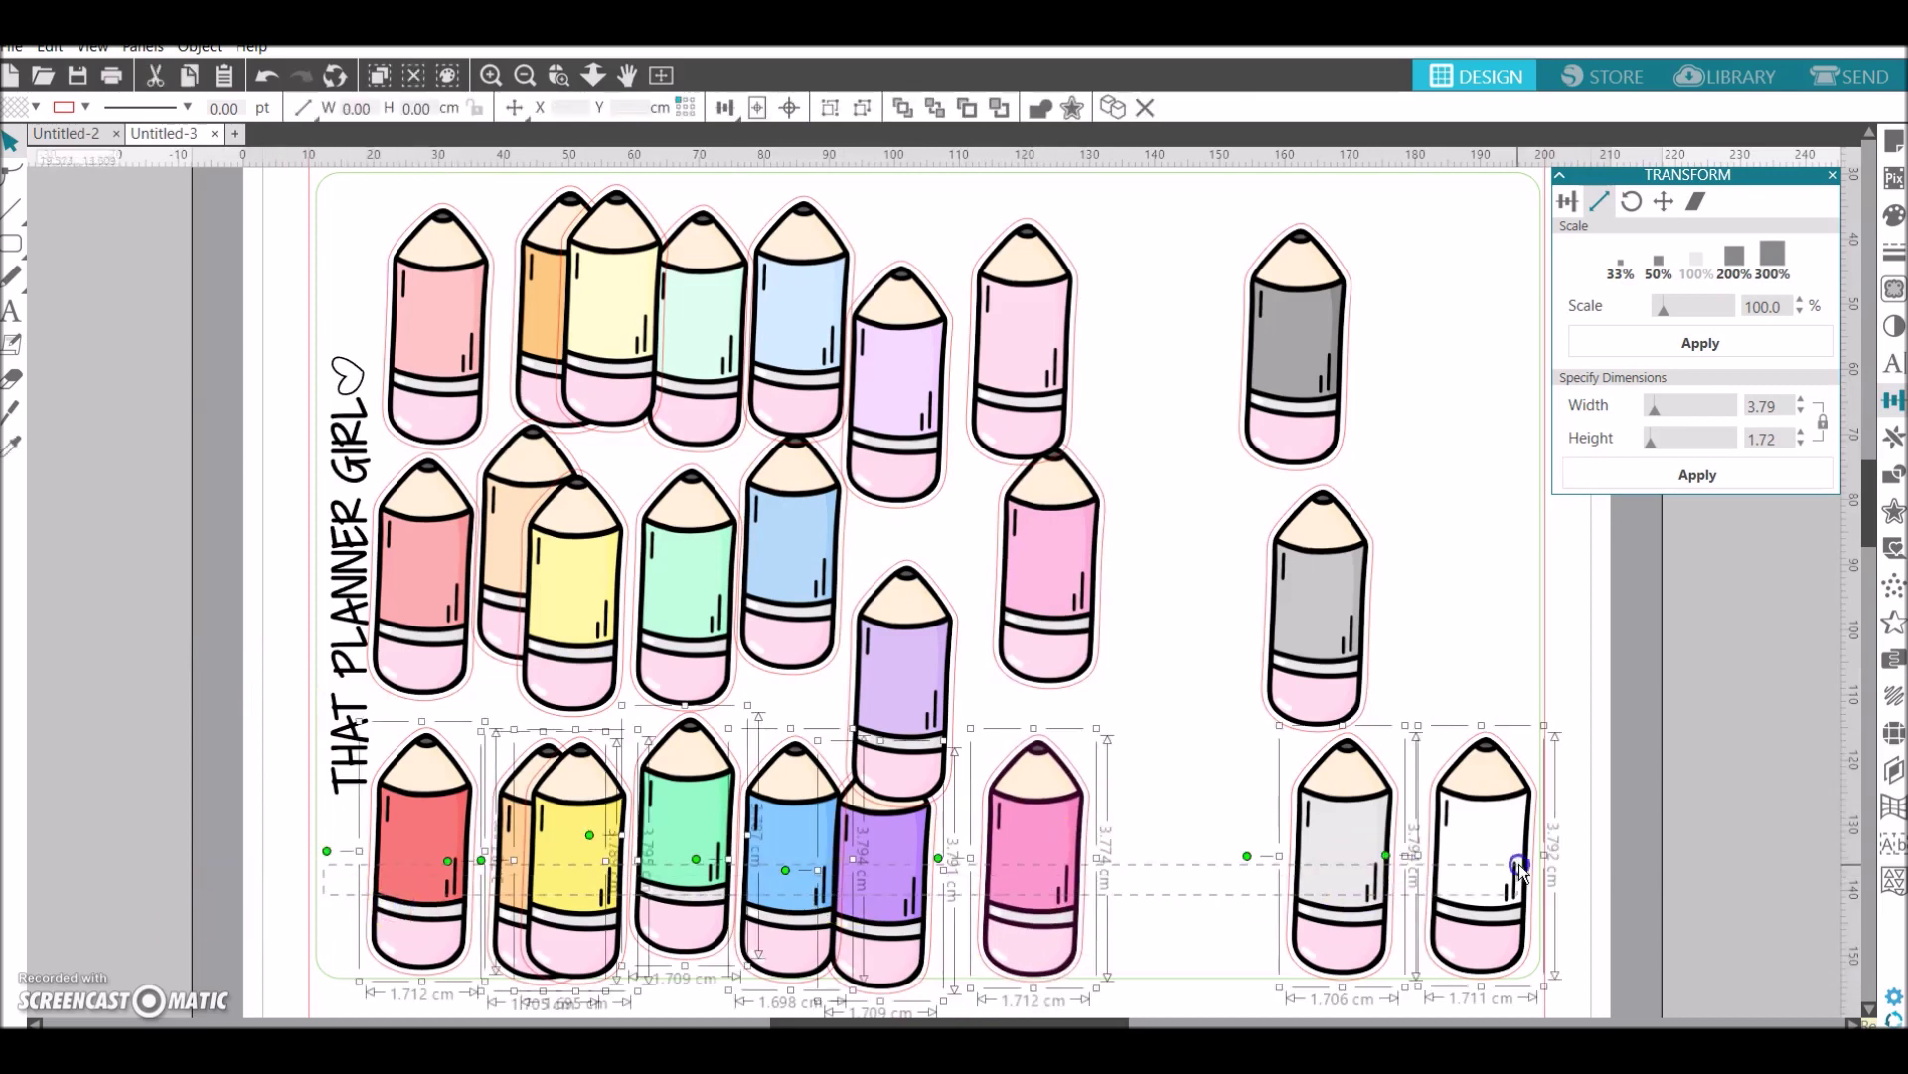
pyautogui.click(1548, 216)
pyautogui.click(1567, 200)
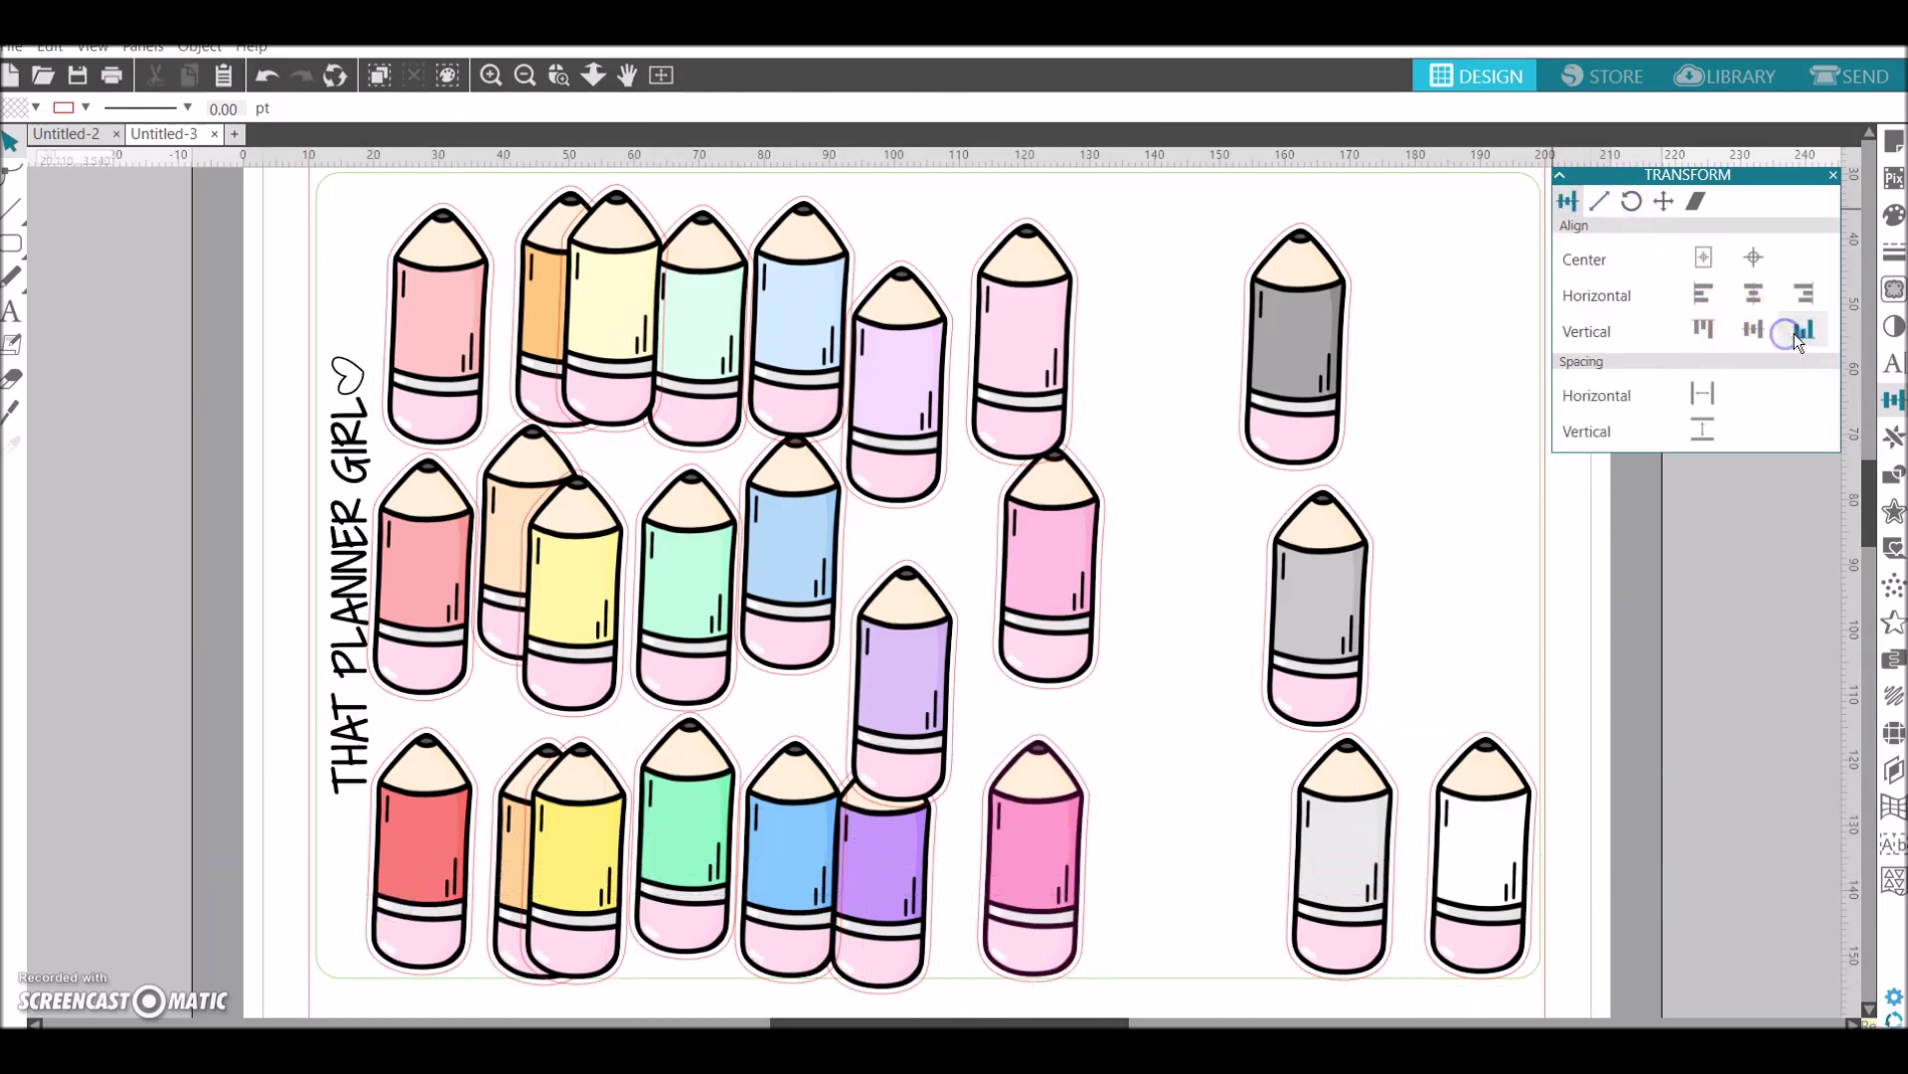
pyautogui.moveTo(331, 914); pyautogui.dragTo(1488, 876)
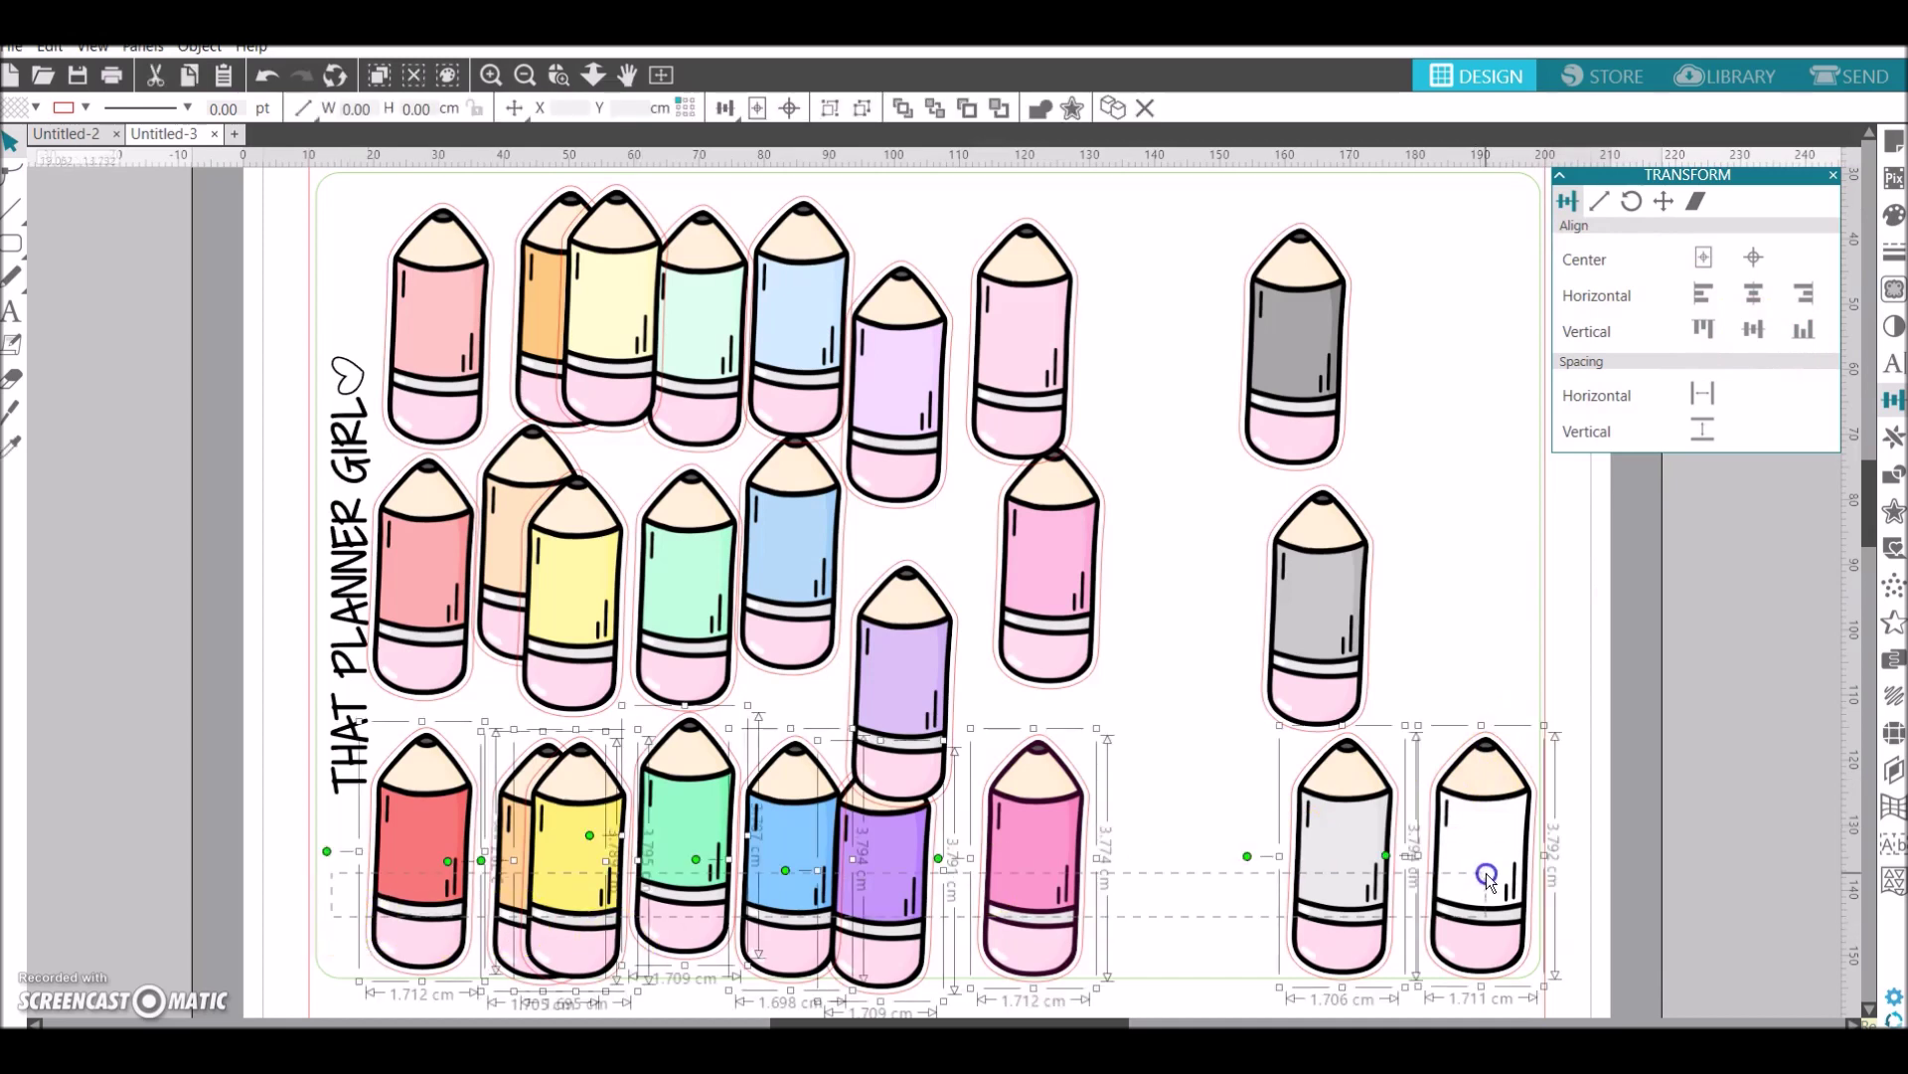
pyautogui.click(1802, 336)
pyautogui.click(1703, 332)
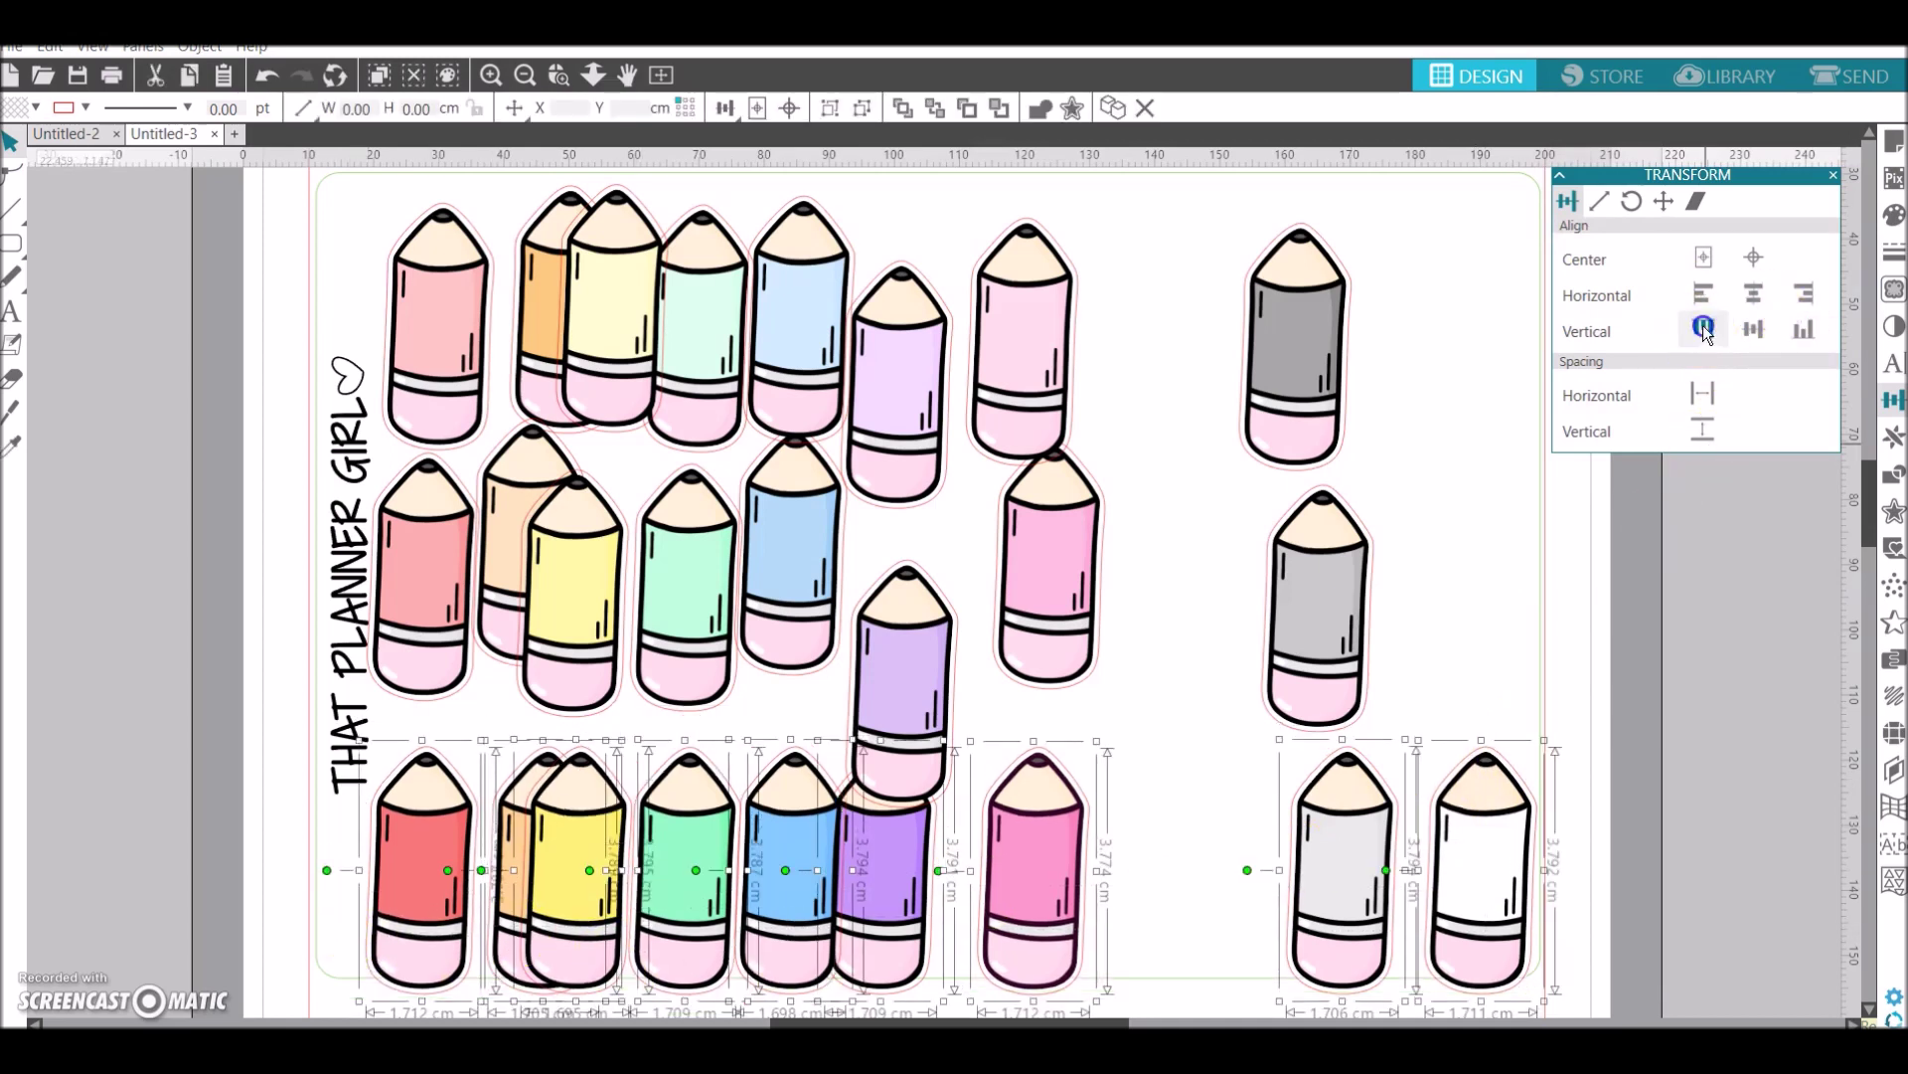
pyautogui.click(1703, 394)
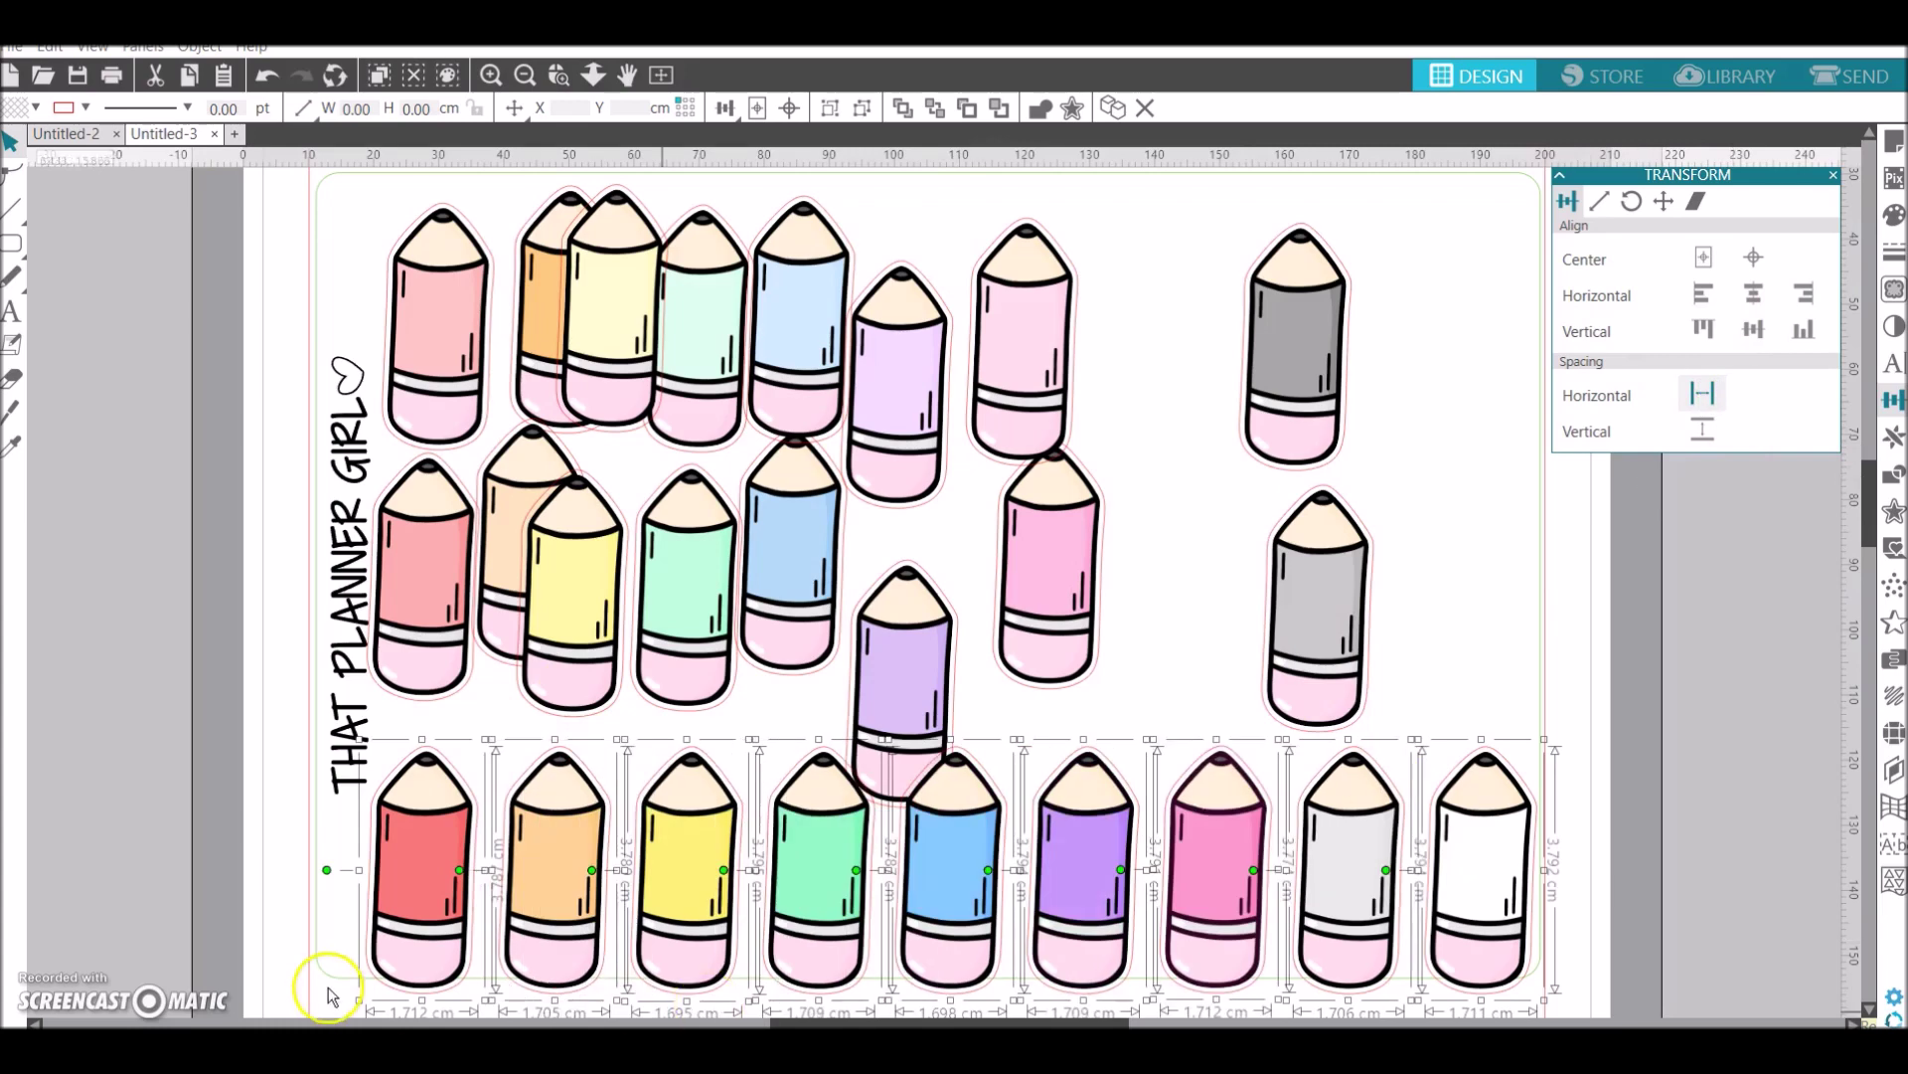
pyautogui.hotkey('ctrl', 'g')
pyautogui.click(333, 994)
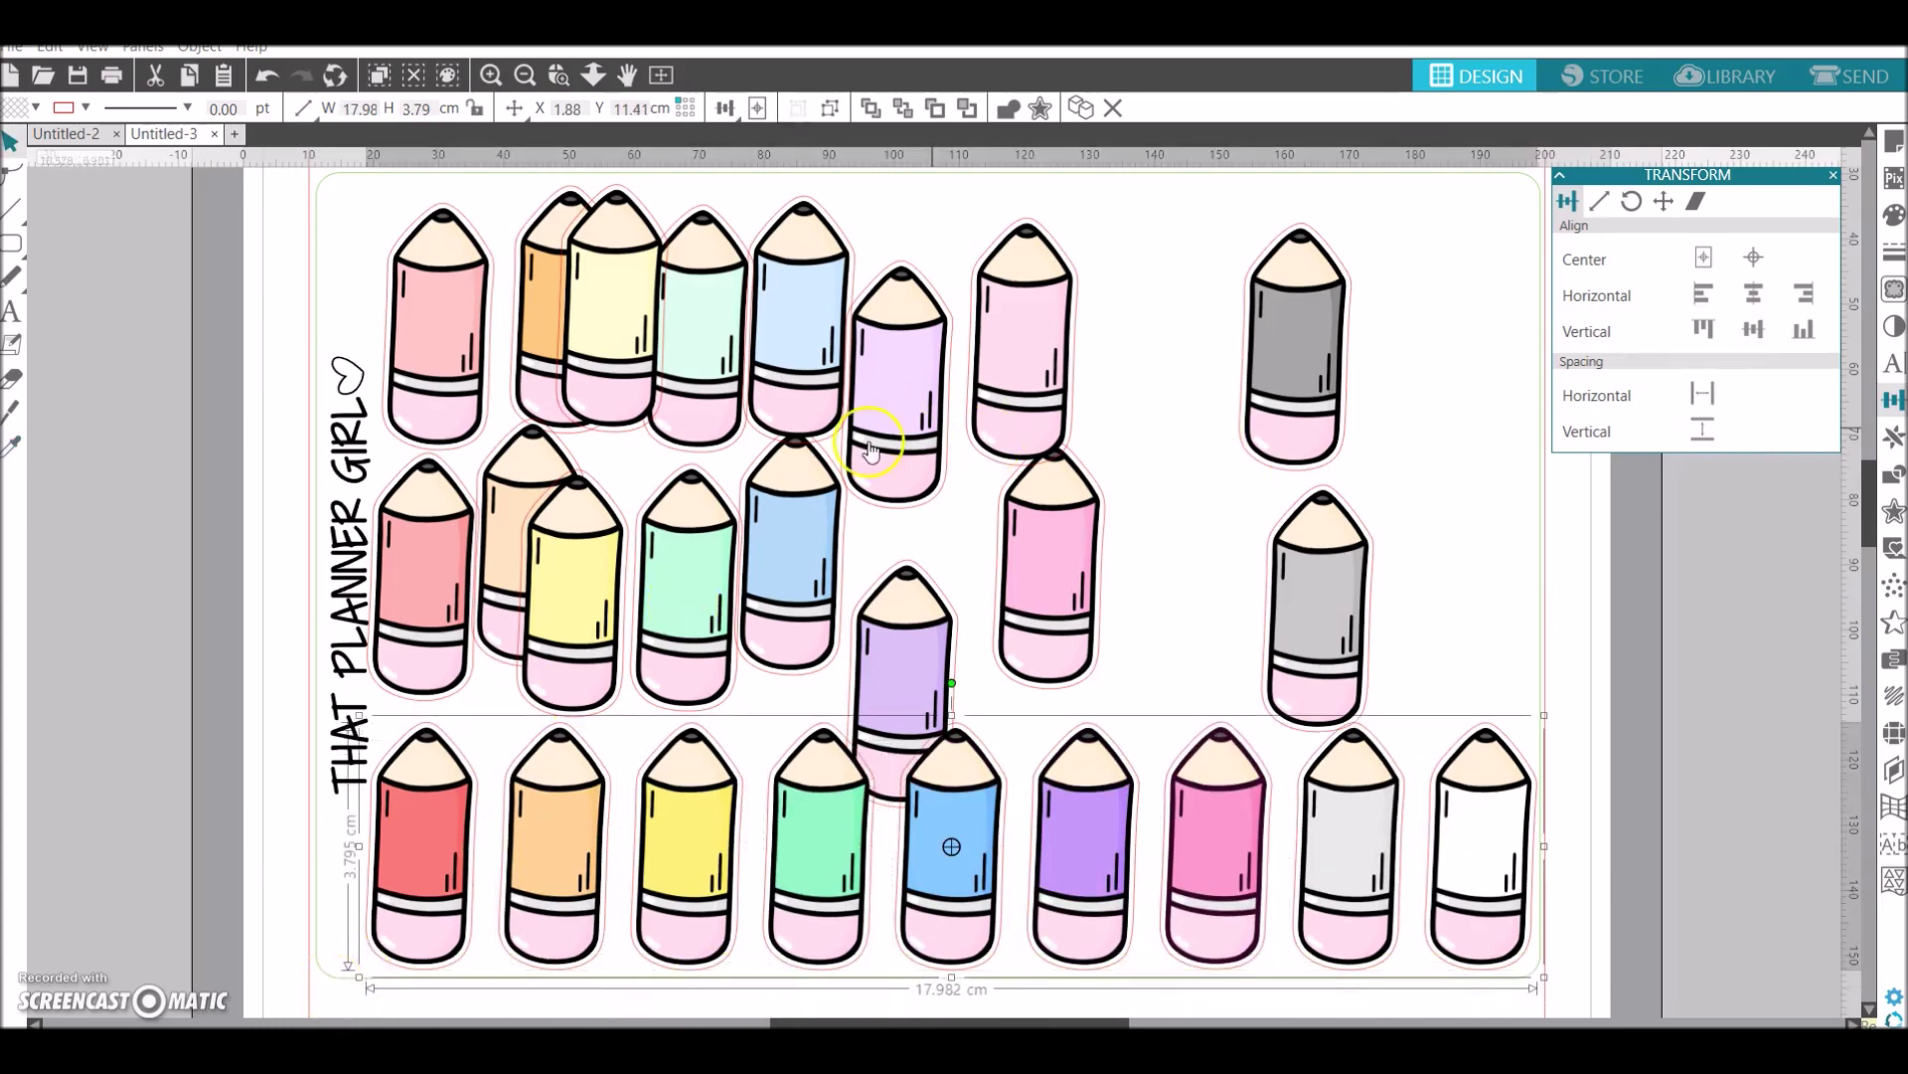
# Align the middle row of coloured pencils by their vertical centres
pyautogui.click(395, 562)
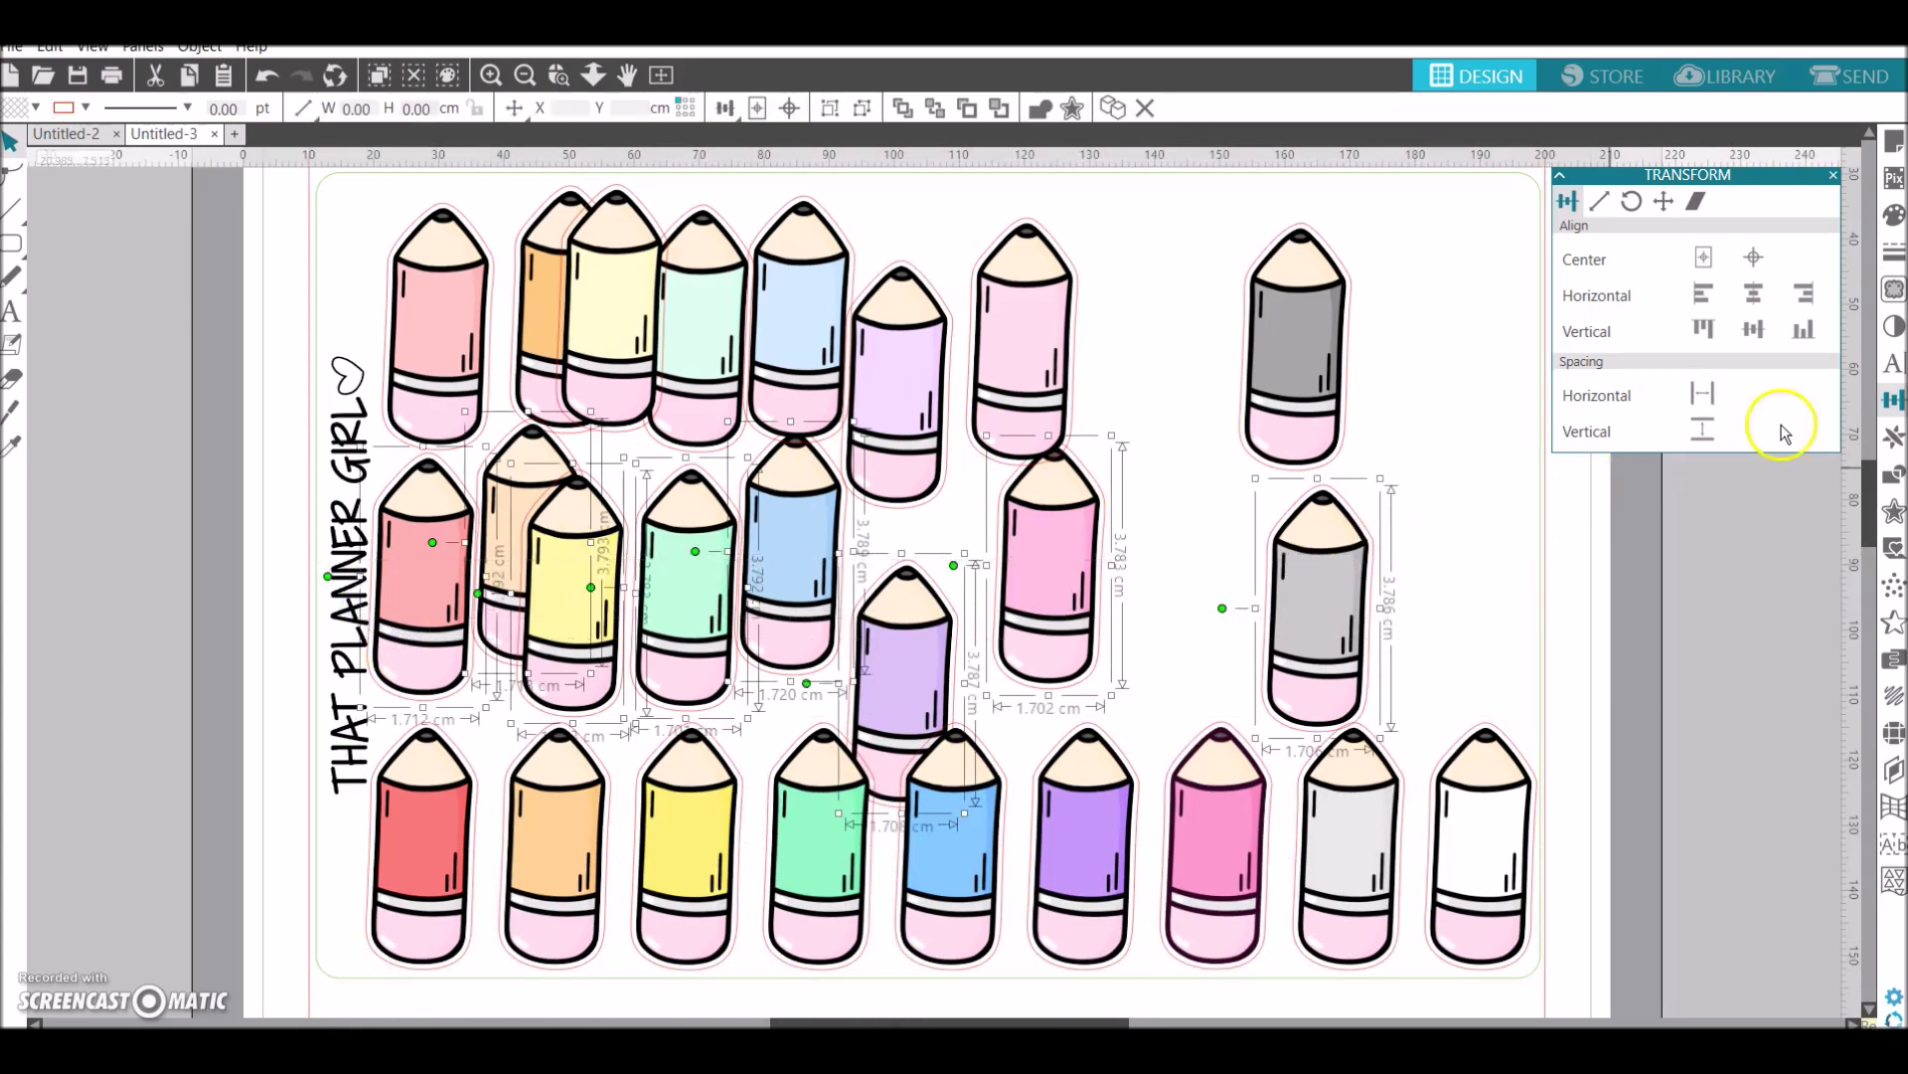
pyautogui.click(1706, 398)
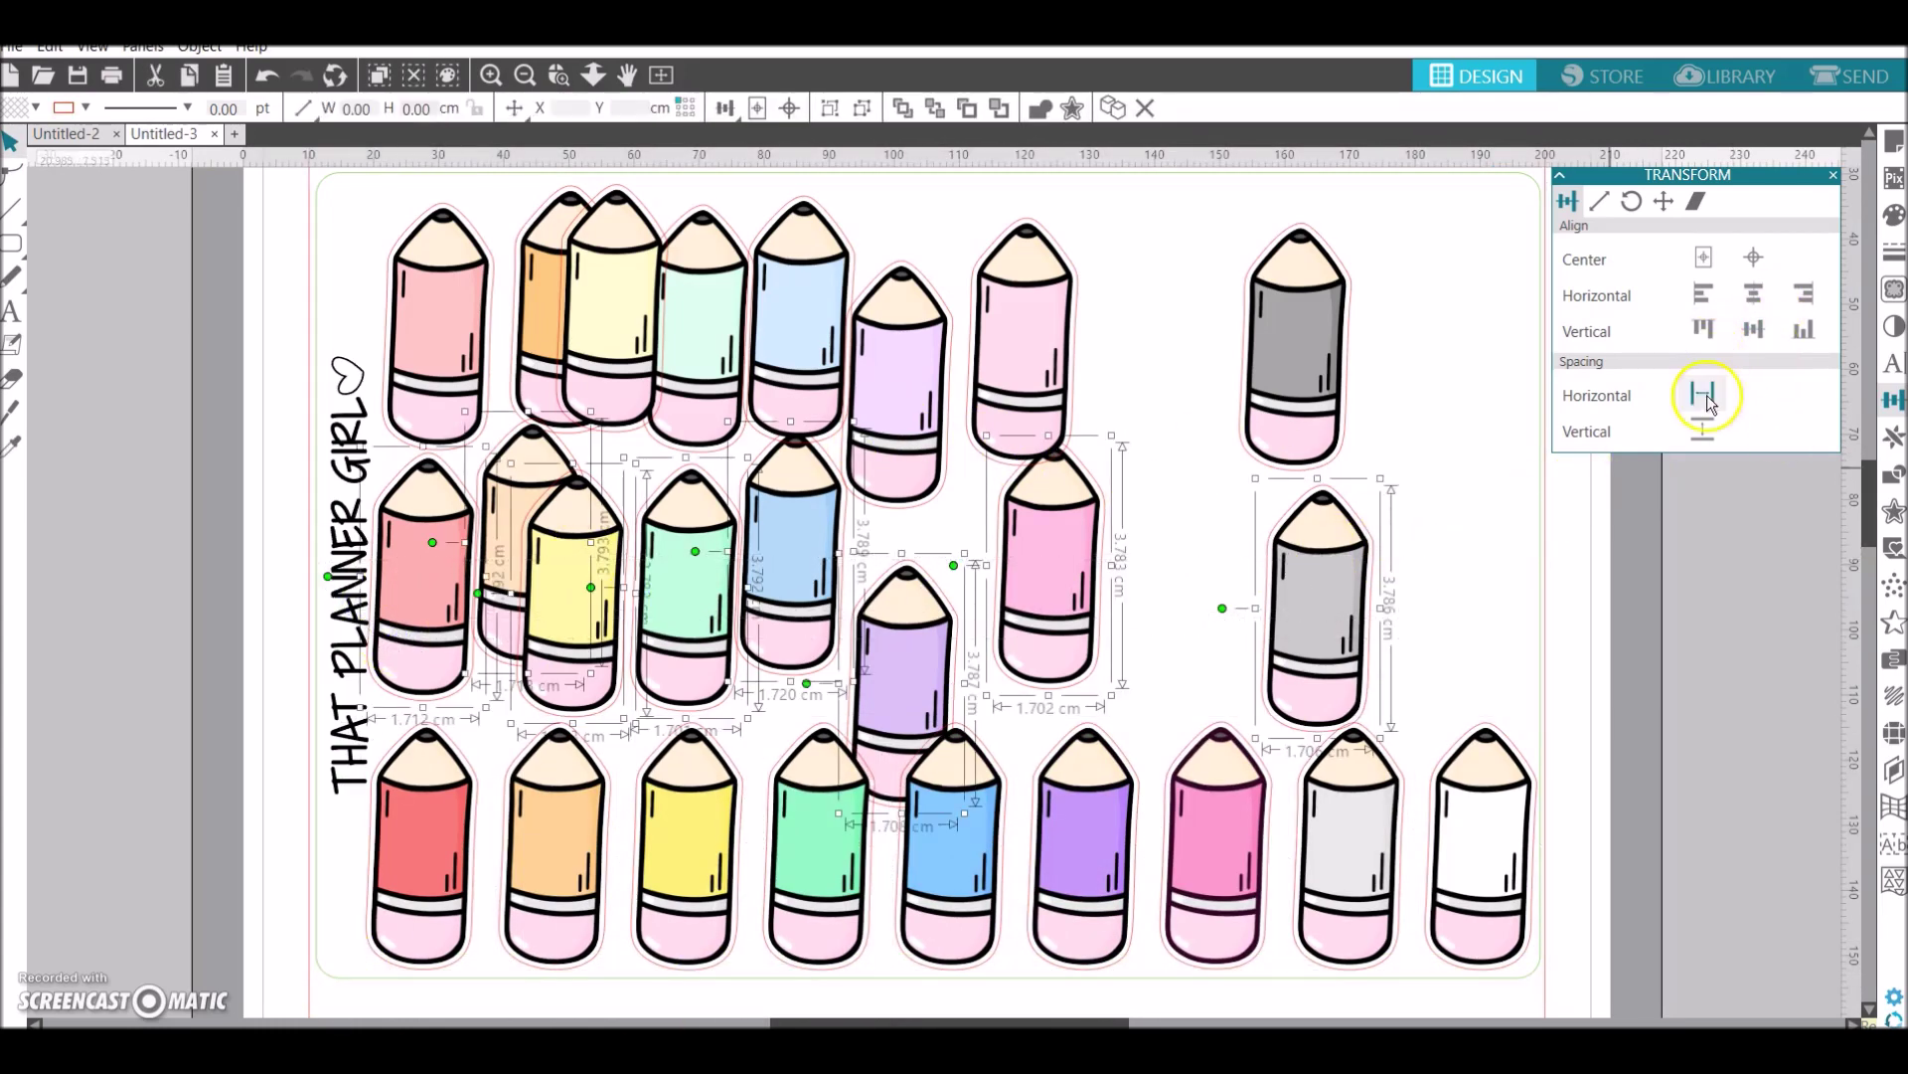
pyautogui.click(1754, 331)
# Duplicate the bottom row's white pencil twice straight upwards, nudging the uppermost copy level with the top row
pyautogui.click(1519, 551)
pyautogui.click(1478, 840)
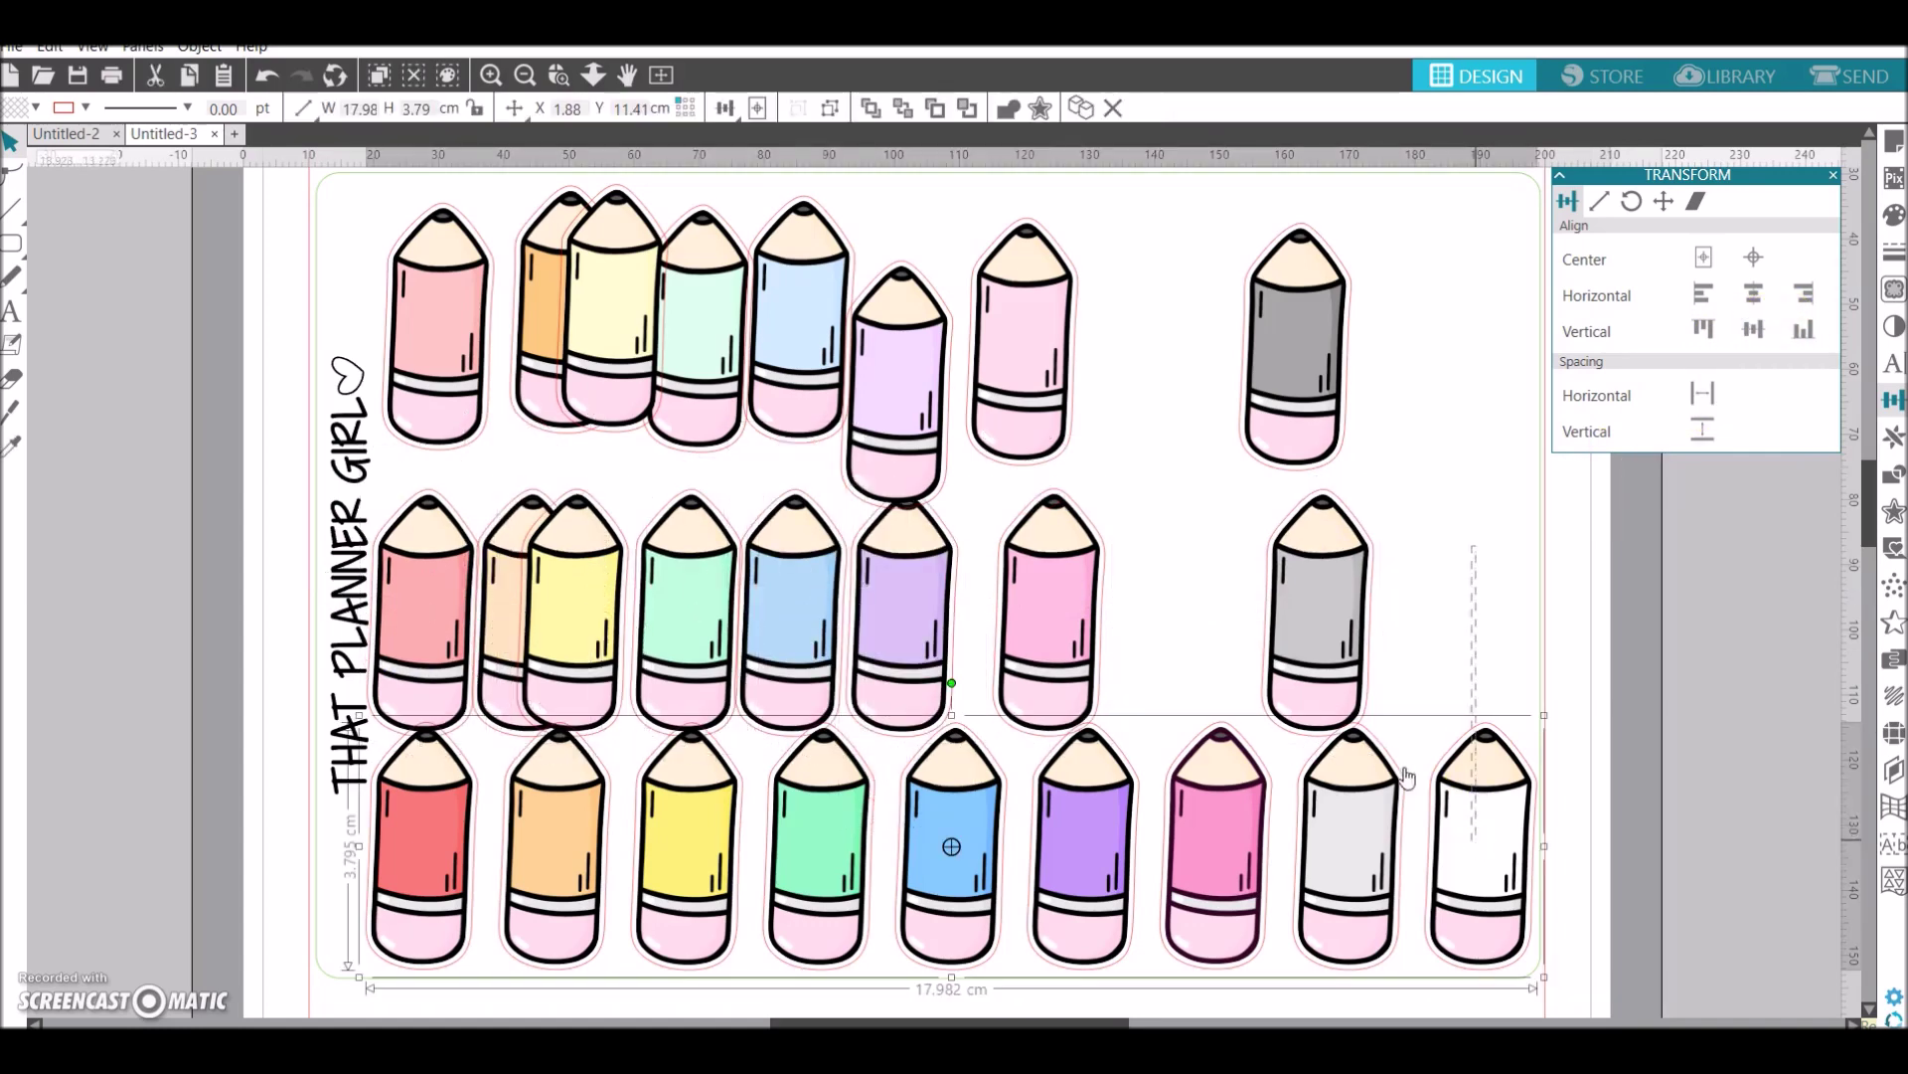
pyautogui.keyDown('shift'); pyautogui.click(1315, 664); pyautogui.keyUp('shift')
pyautogui.moveTo(1485, 603); pyautogui.dragTo(1494, 845)
pyautogui.hotkey('ctrl', 'Up')
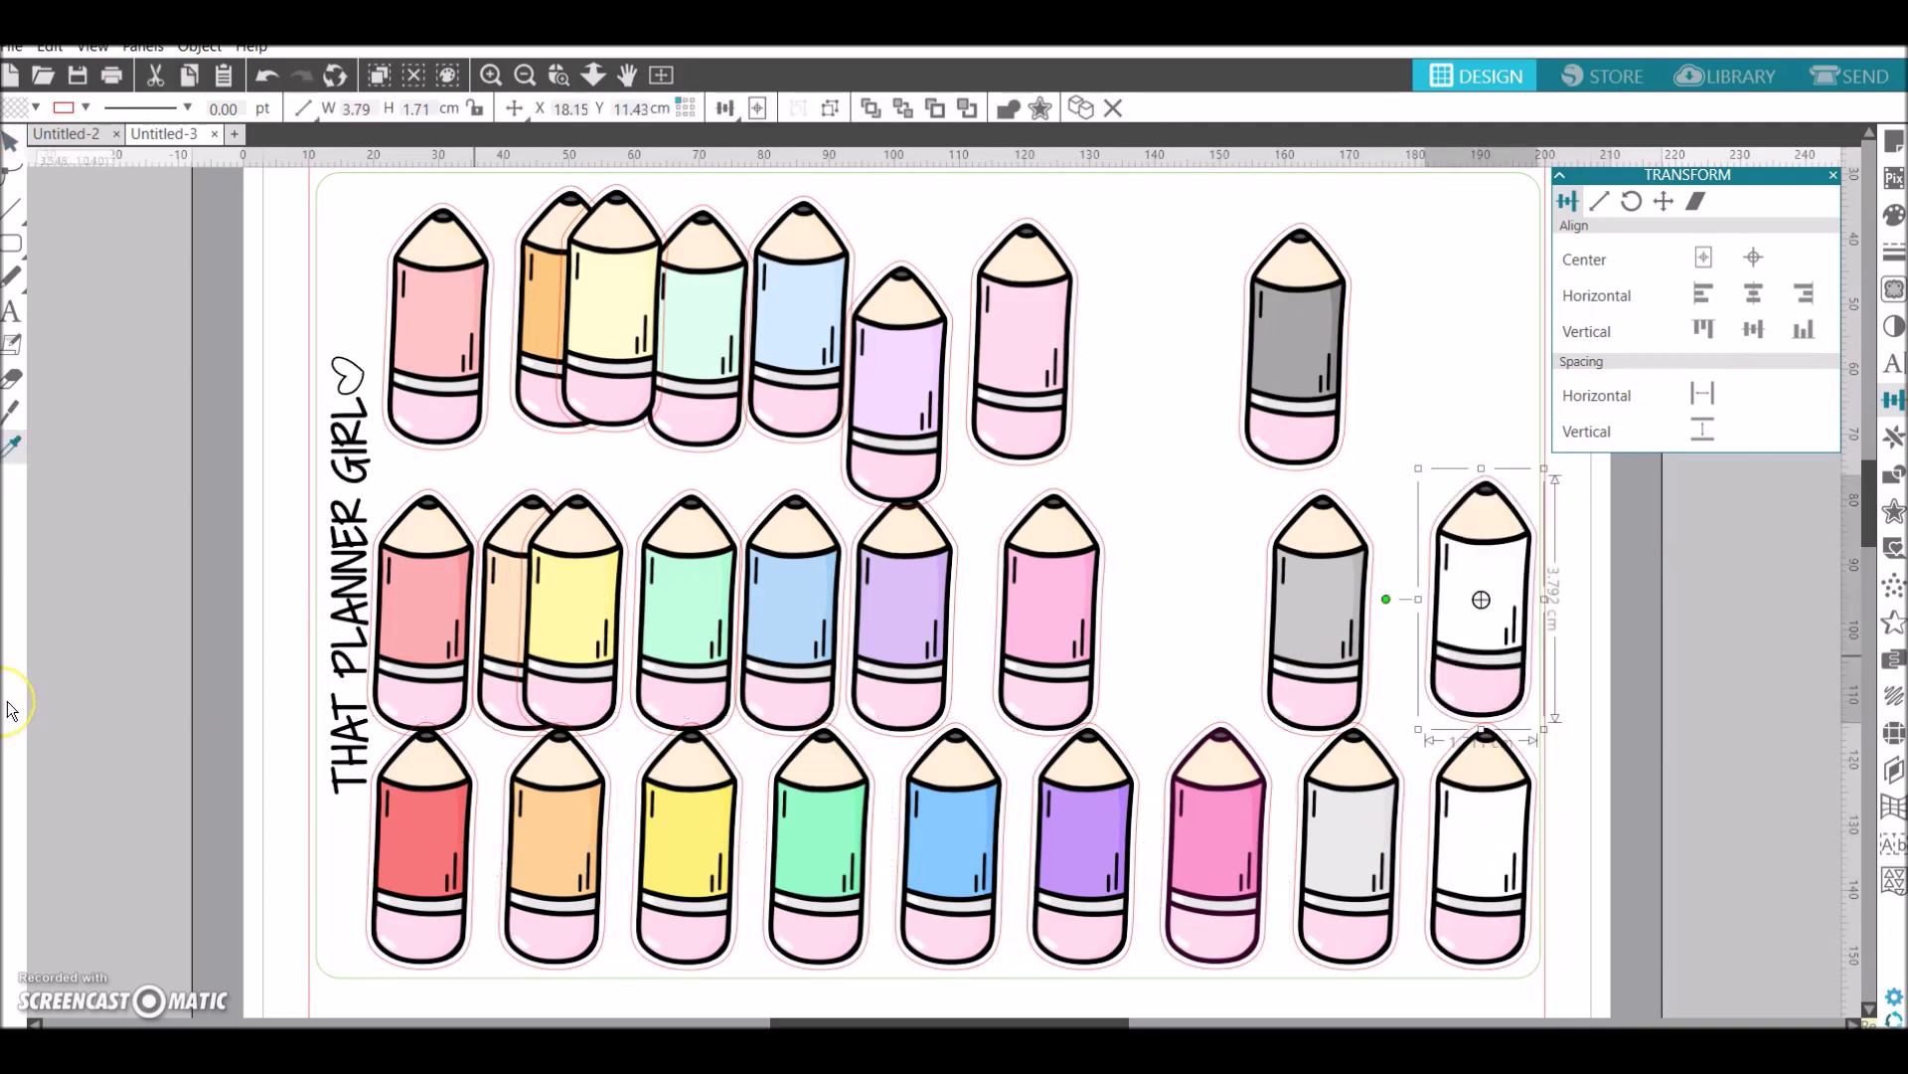
pyautogui.hotkey('ctrl', 'Up')
pyautogui.press('Up')
pyautogui.press('Up')
pyautogui.press('Up')
pyautogui.press('Up')
pyautogui.press('Up')
pyautogui.press('Up')
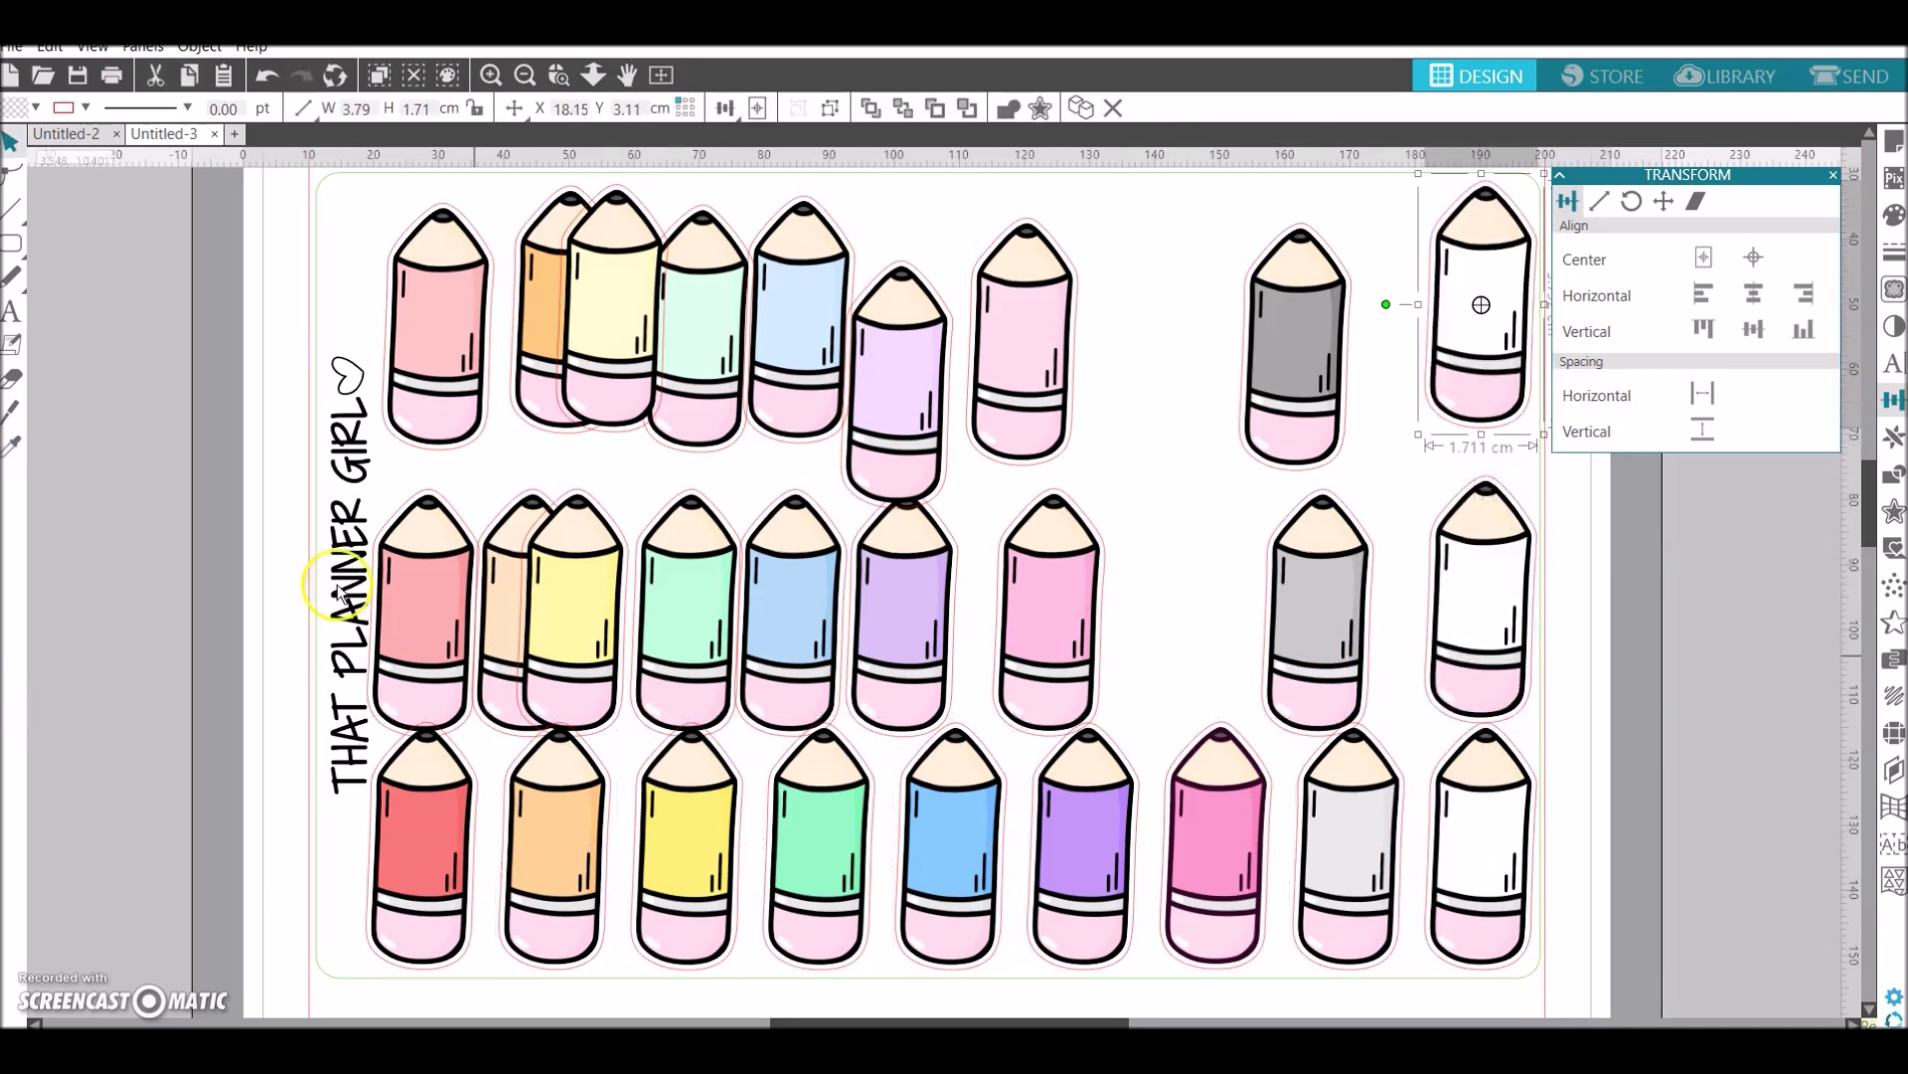
# Space the three white pencils evenly vertically, group them as one column, and shift it slightly left inside the box edge
pyautogui.moveTo(1405, 275)
pyautogui.mouseDown()
pyautogui.moveTo(1534, 781)
pyautogui.moveTo(1661, 547)
pyautogui.mouseUp()
pyautogui.click(1411, 271)
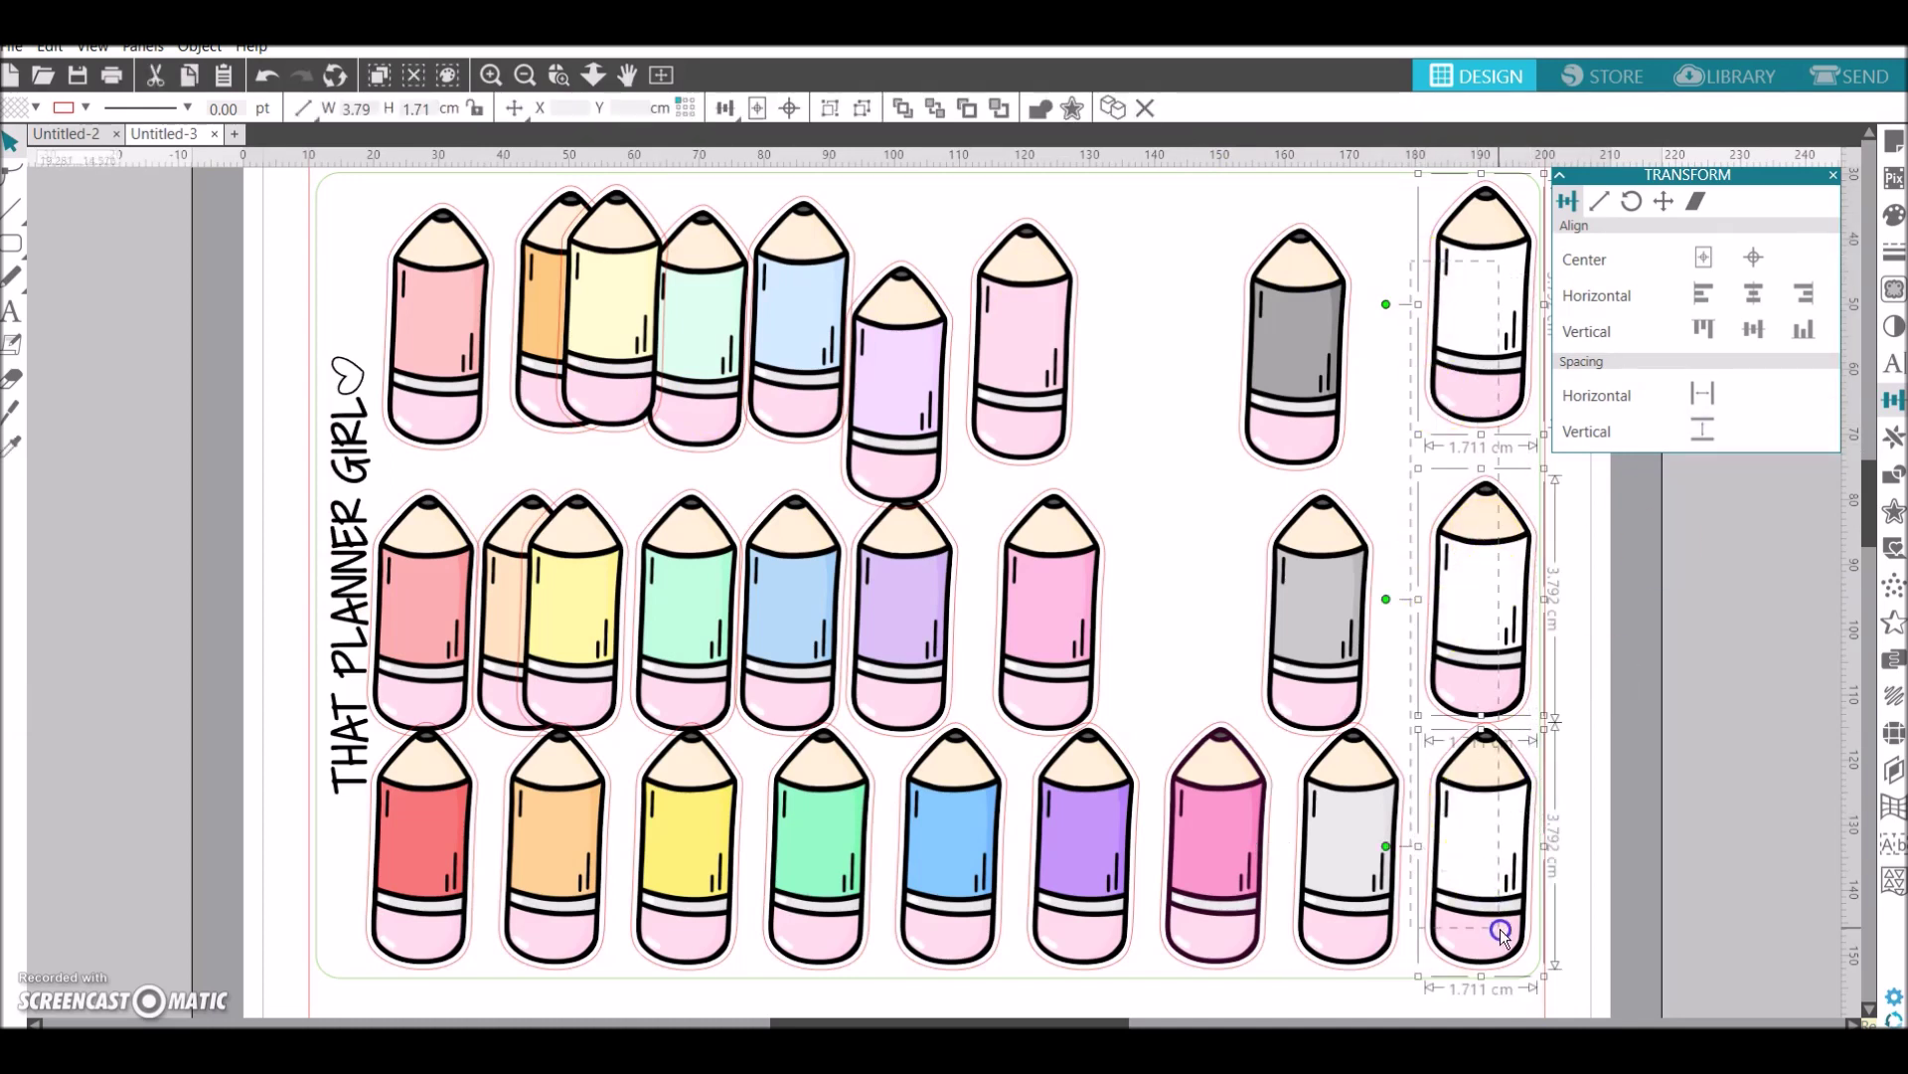
pyautogui.click(1660, 457)
pyautogui.click(1389, 222)
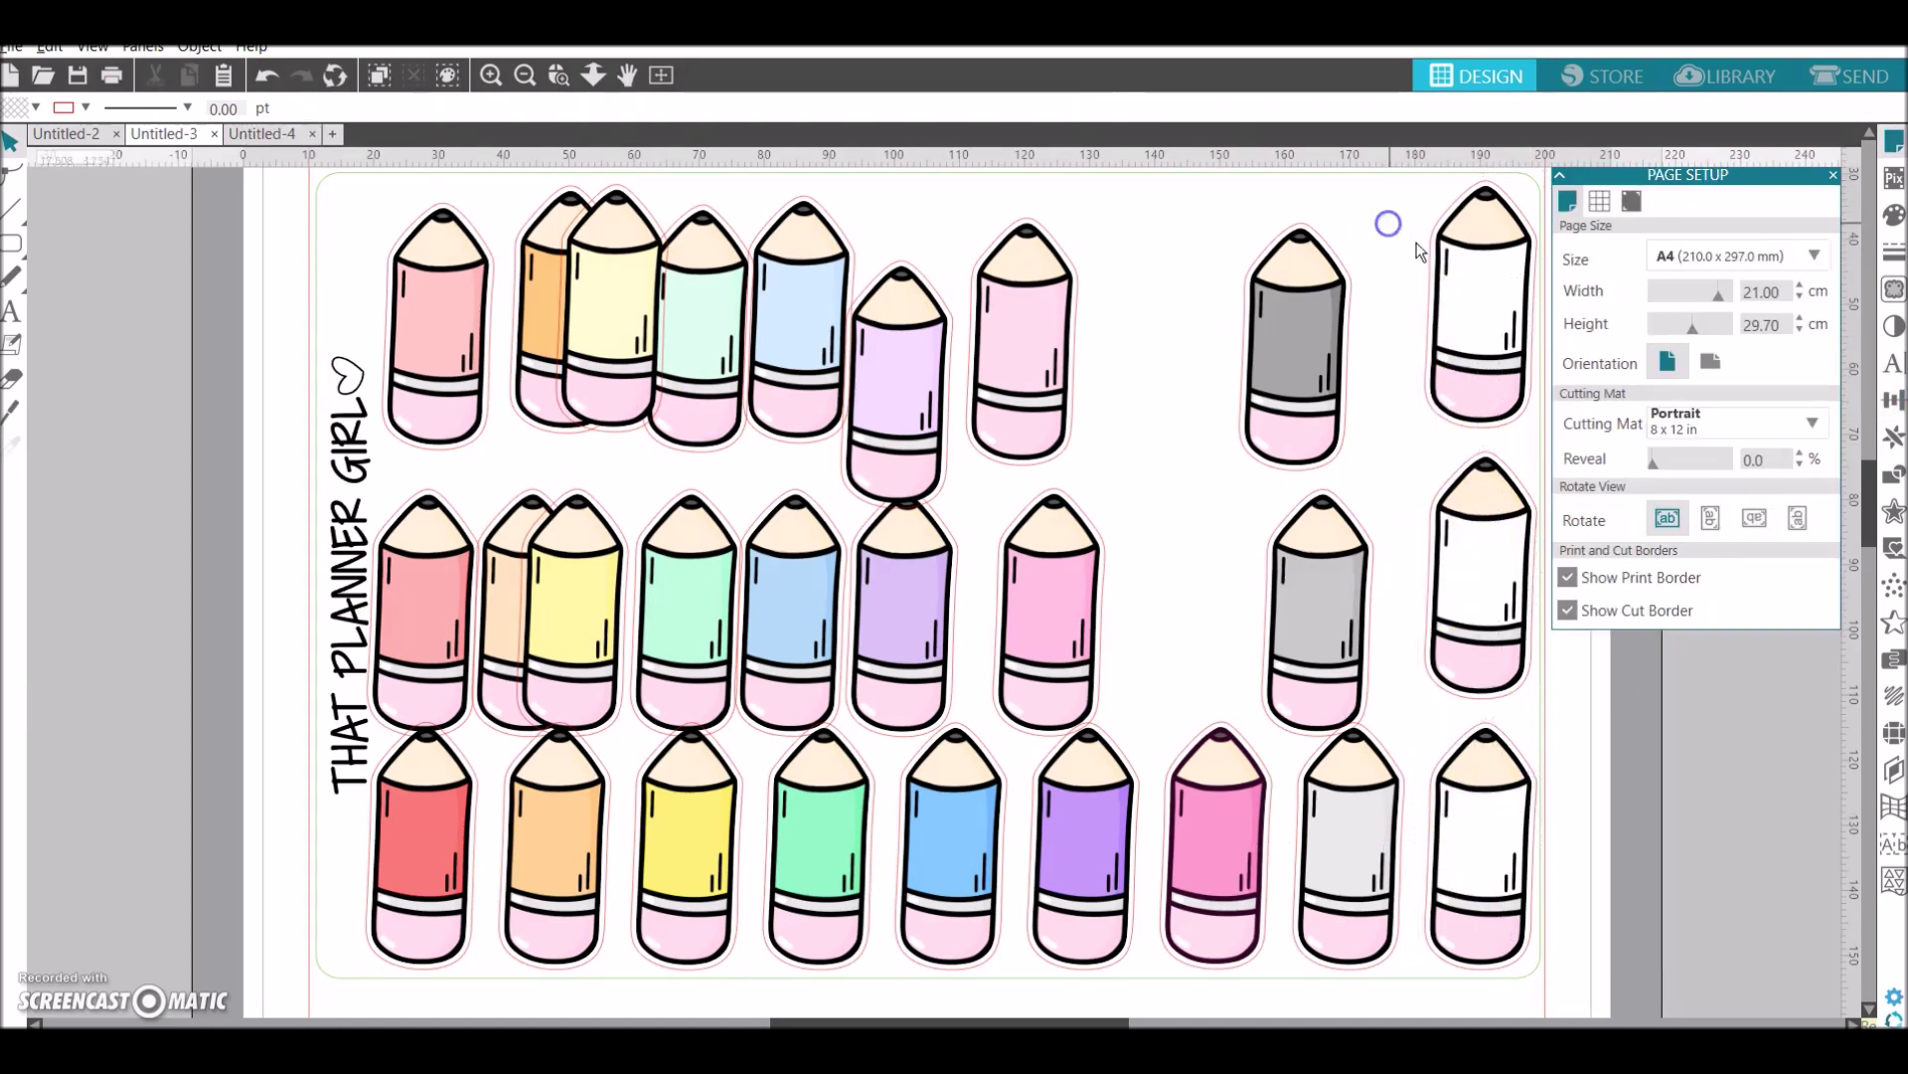
pyautogui.moveTo(1412, 225)
pyautogui.mouseDown()
pyautogui.moveTo(1510, 838)
pyautogui.moveTo(1601, 728)
pyautogui.mouseUp()
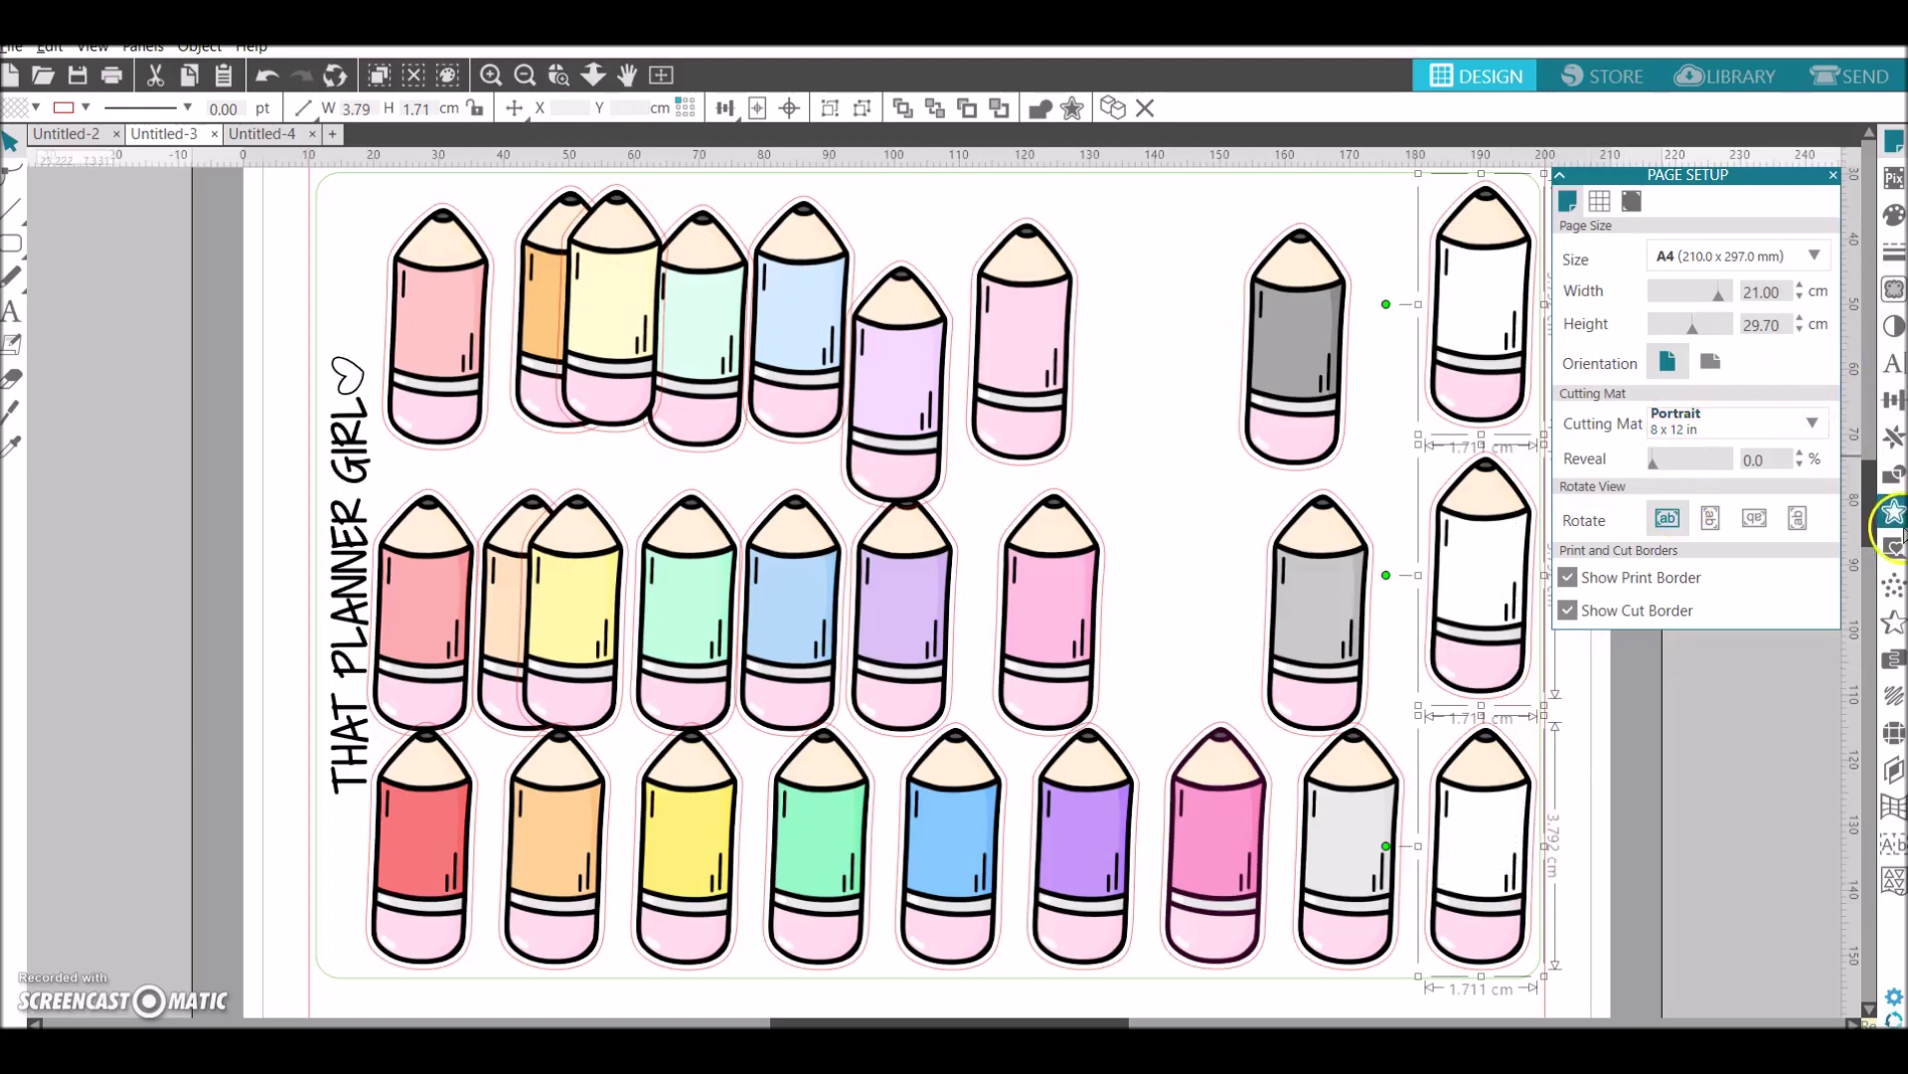
pyautogui.click(1895, 396)
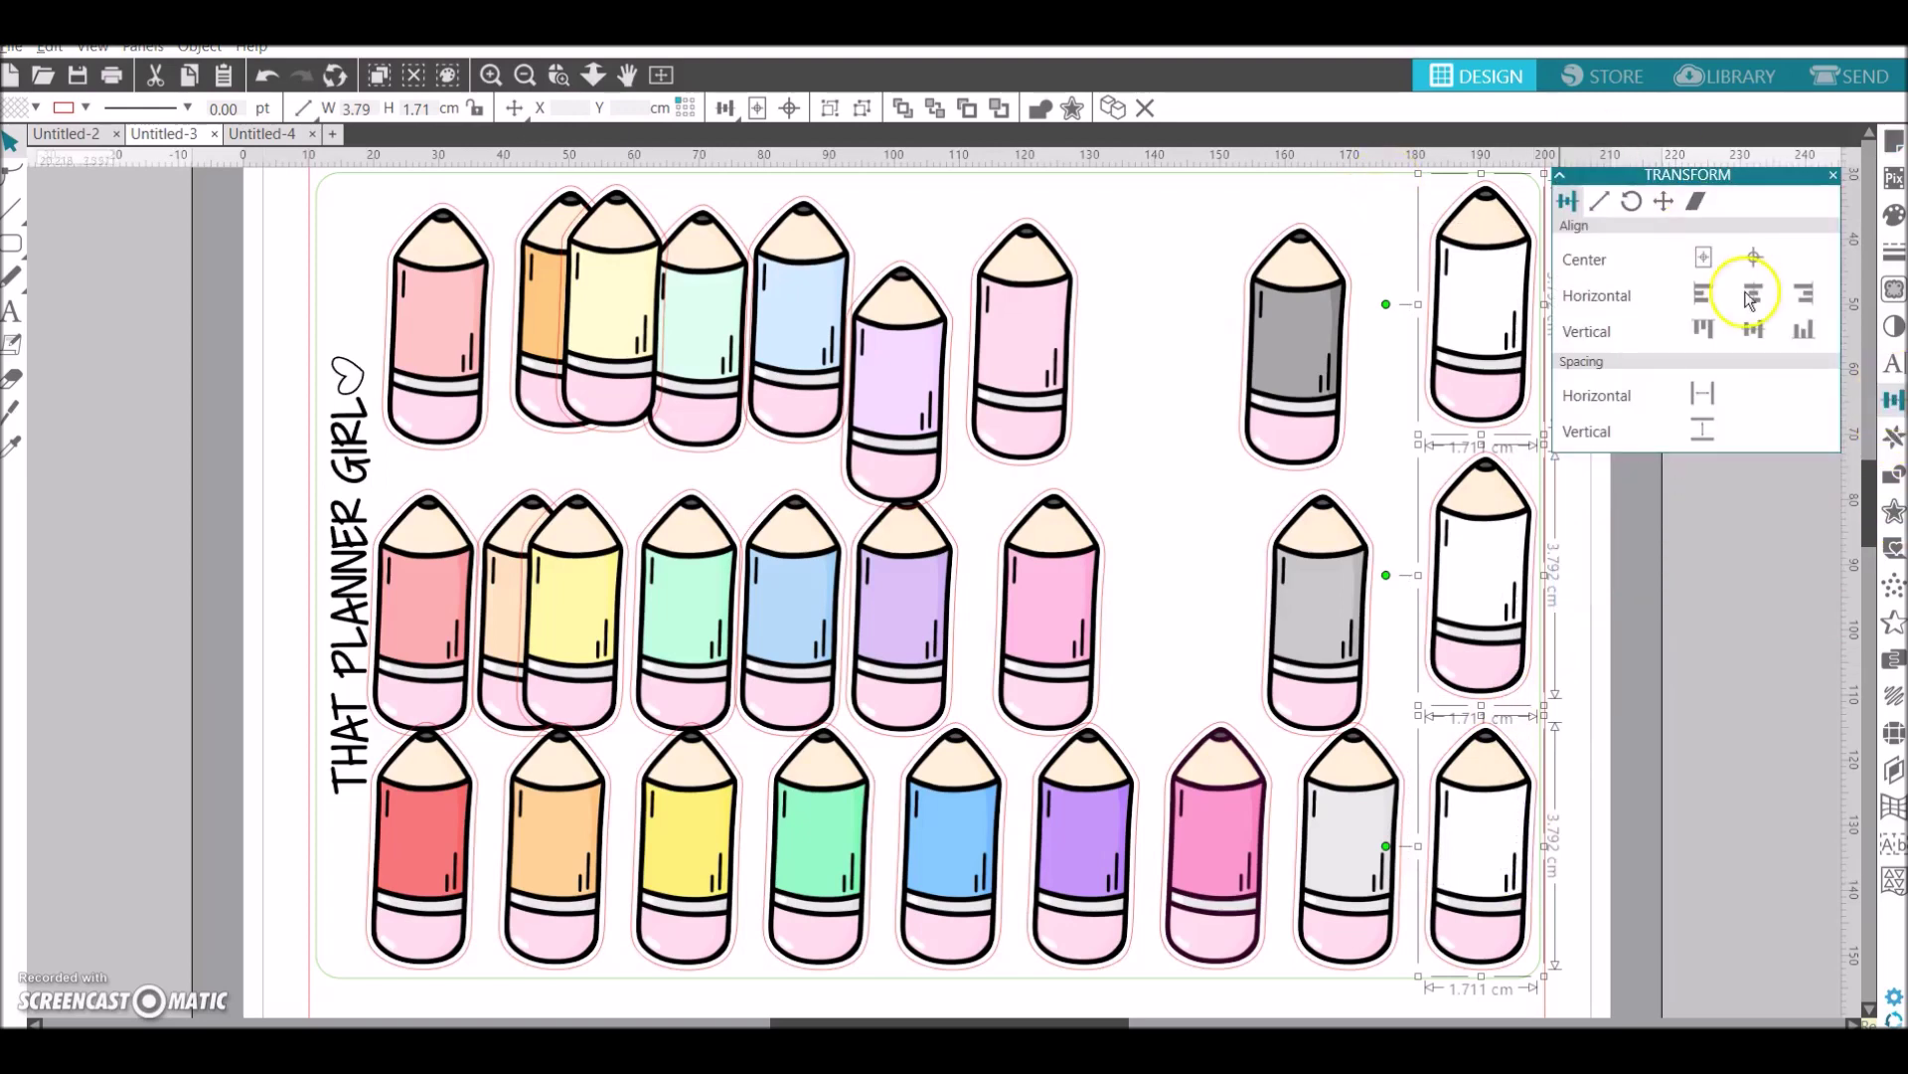
pyautogui.click(1694, 397)
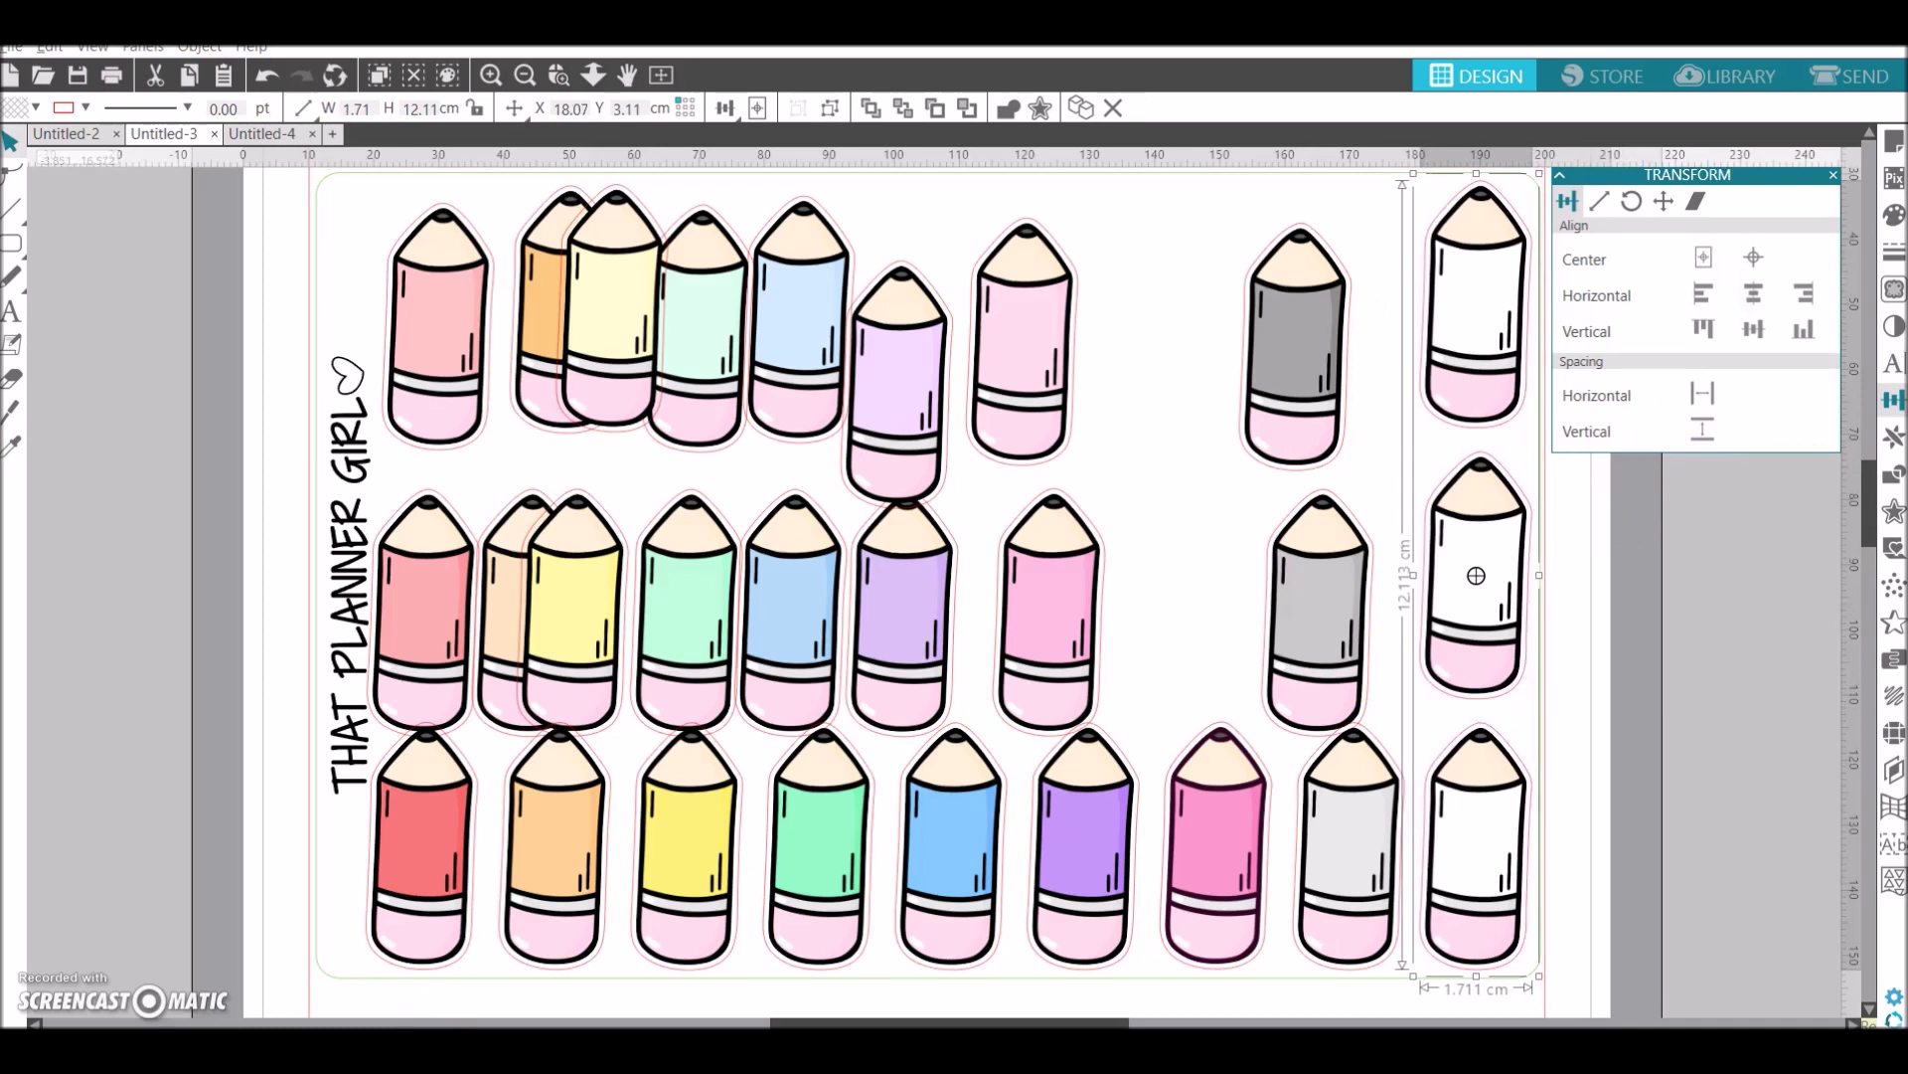
# Align the top row's coloured pencils by their top edges and the bottom row's by their vertical centres
pyautogui.keyDown('shift'); pyautogui.click(395, 215); pyautogui.keyUp('shift')
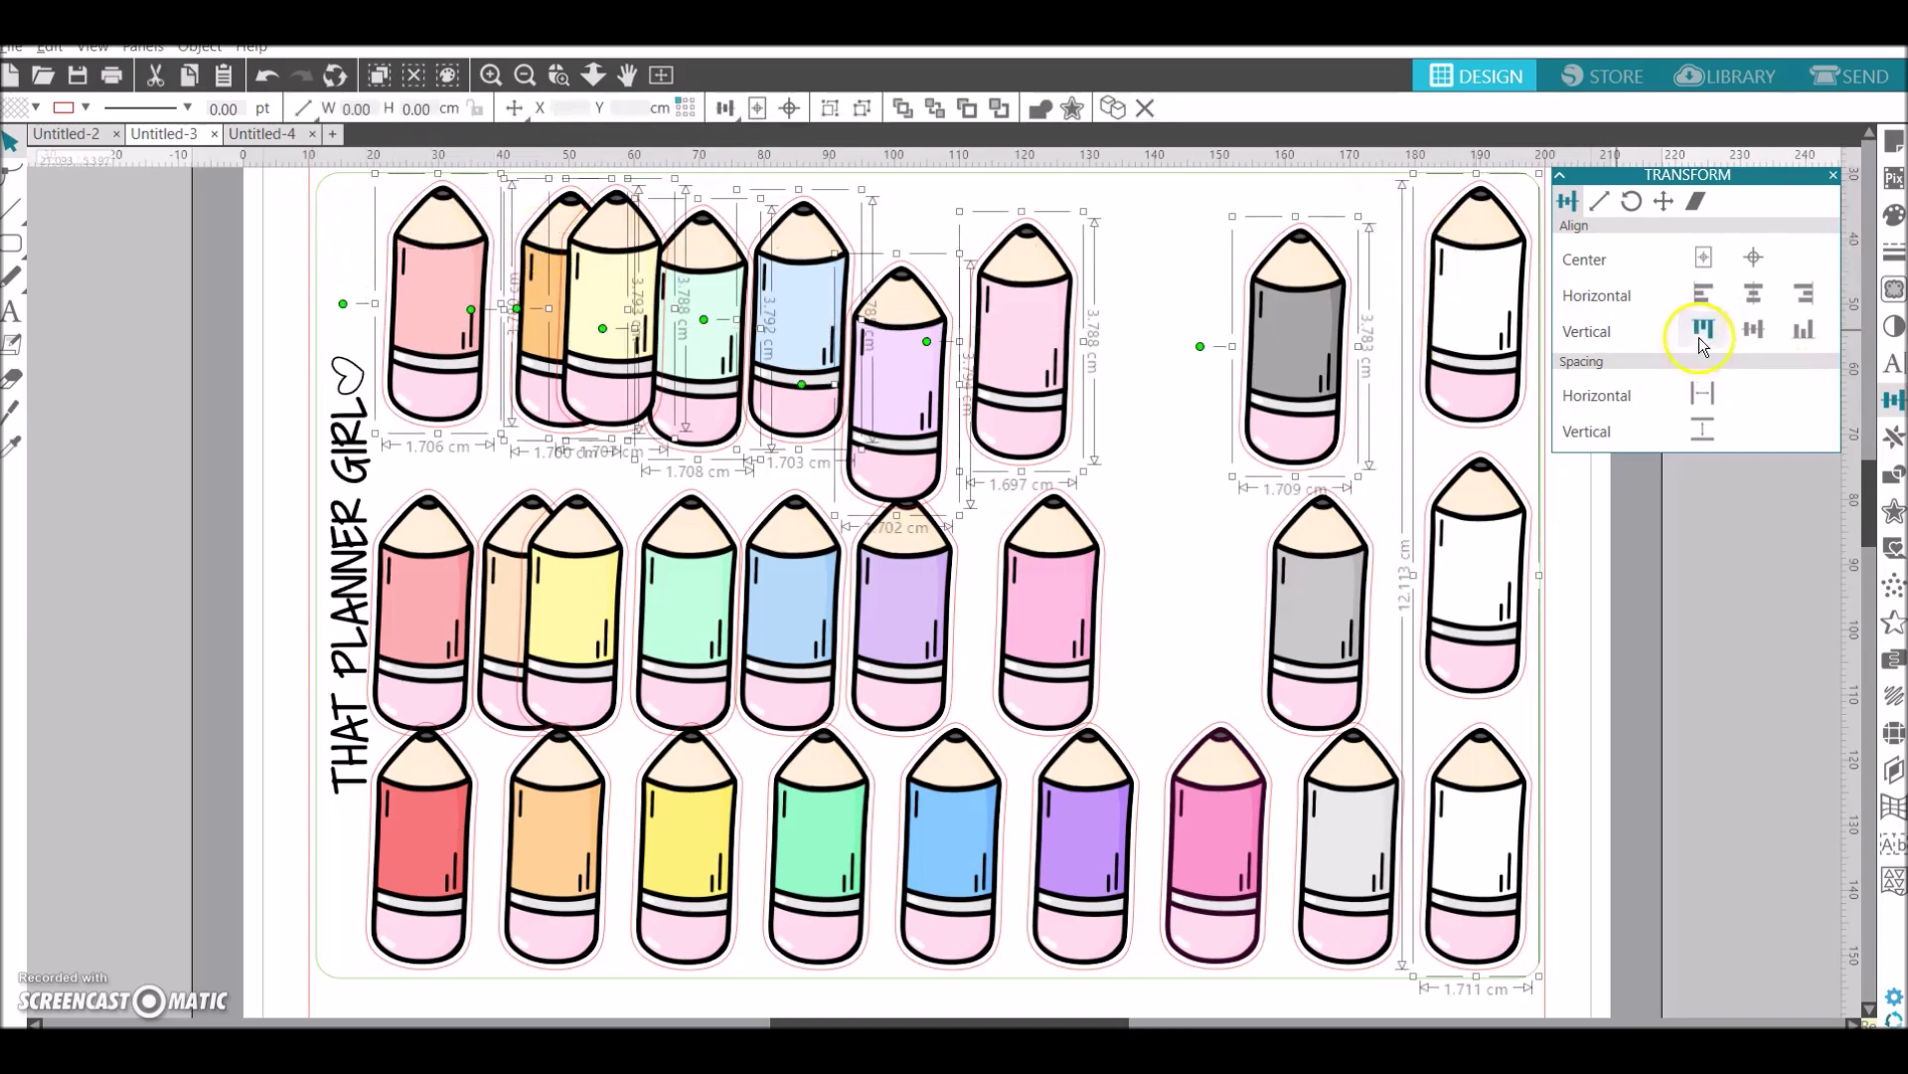
pyautogui.click(1702, 331)
pyautogui.moveTo(344, 902)
pyautogui.mouseDown()
pyautogui.moveTo(1547, 861)
pyautogui.moveTo(1482, 881)
pyautogui.mouseUp()
pyautogui.click(1757, 334)
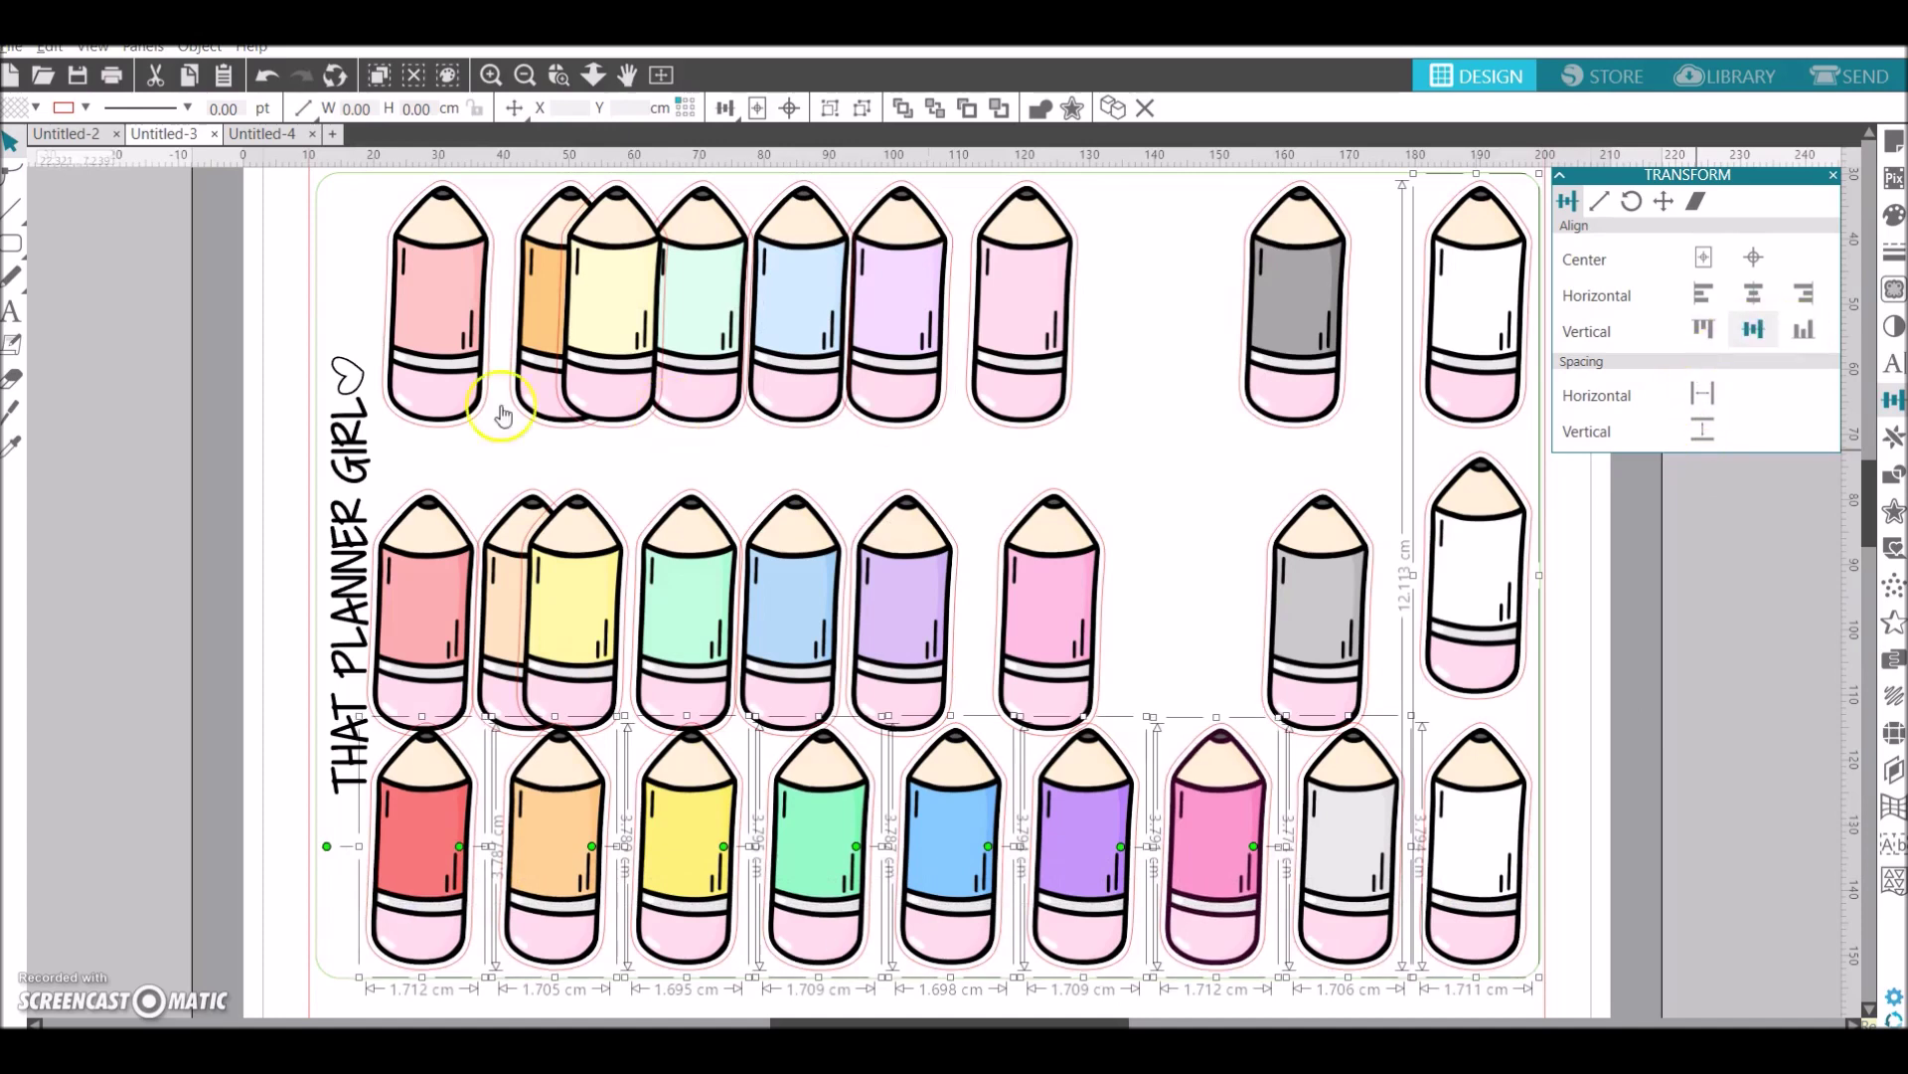
# Align the red pencils by their left edges with even vertical spacing, and do the same for the orange pencils
pyautogui.click(405, 492)
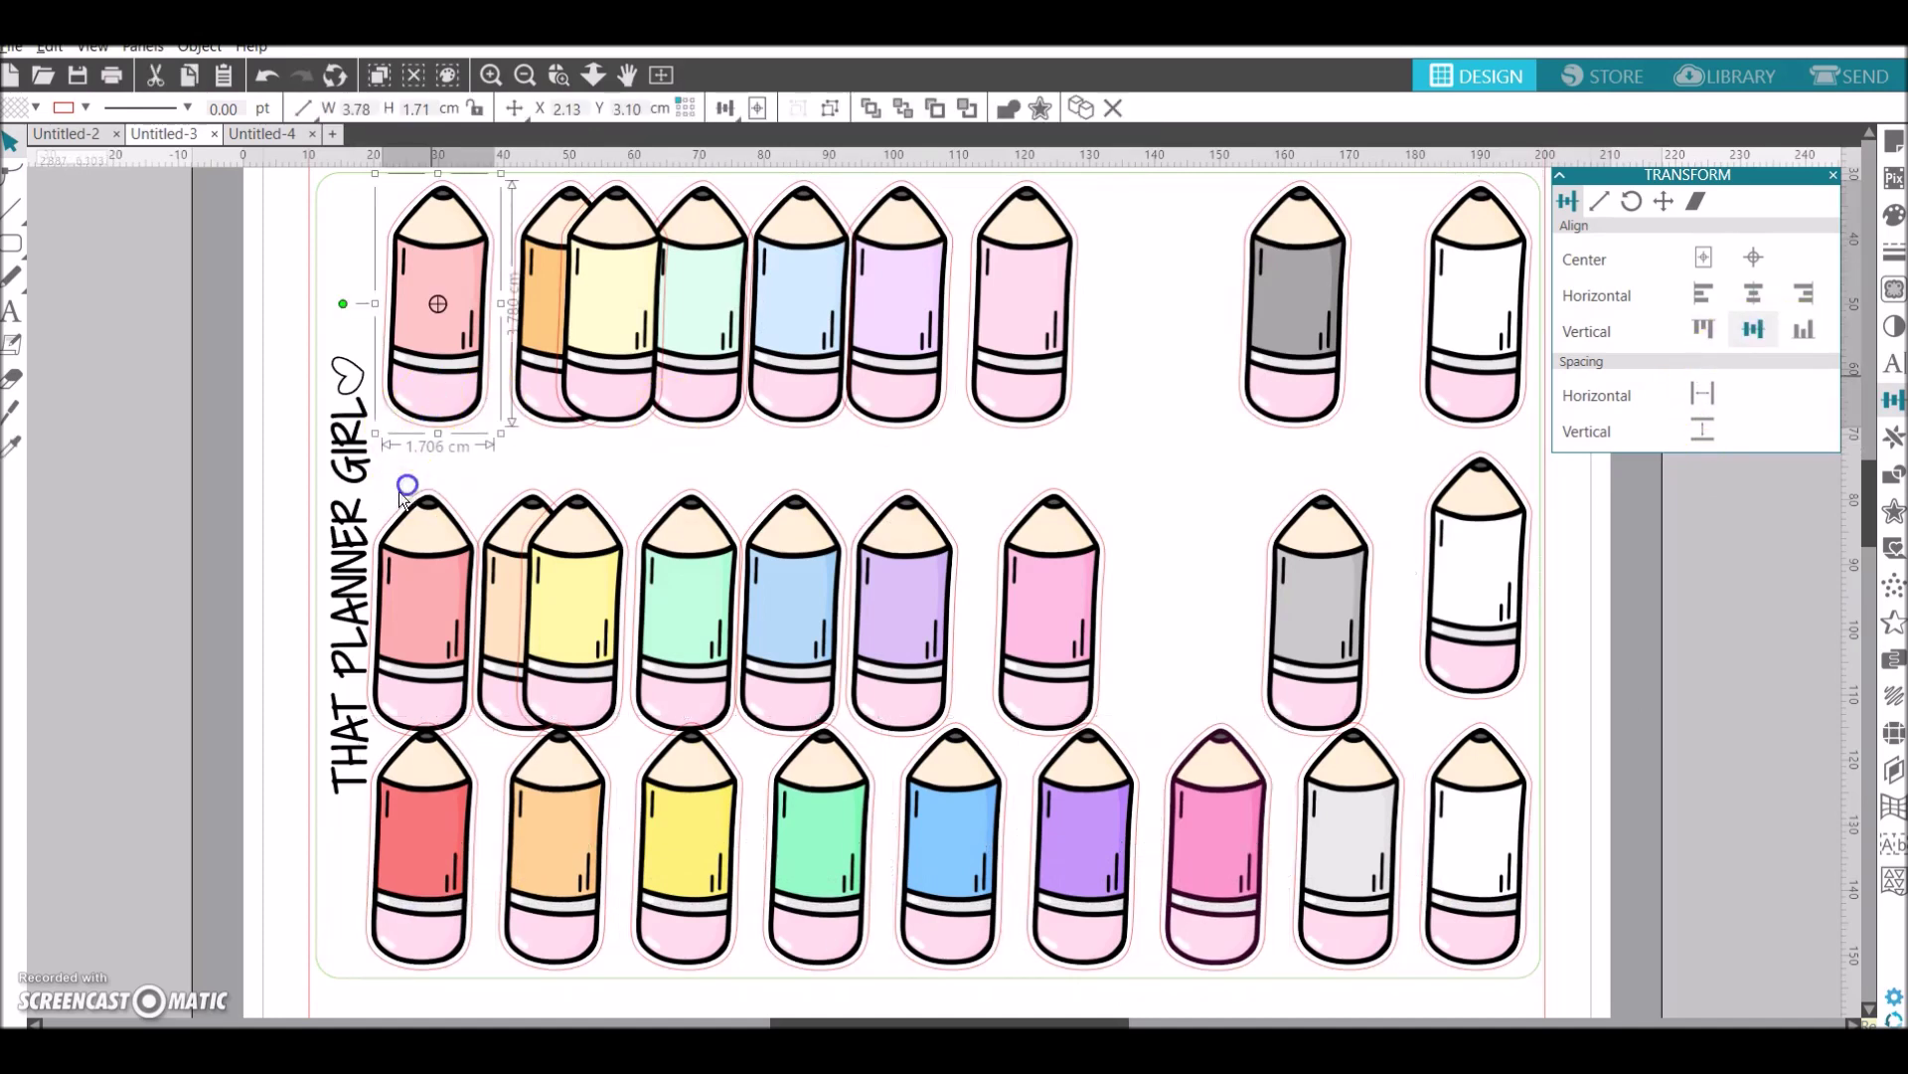
pyautogui.keyDown('shift'); pyautogui.click(411, 817); pyautogui.keyUp('shift')
pyautogui.click(1703, 293)
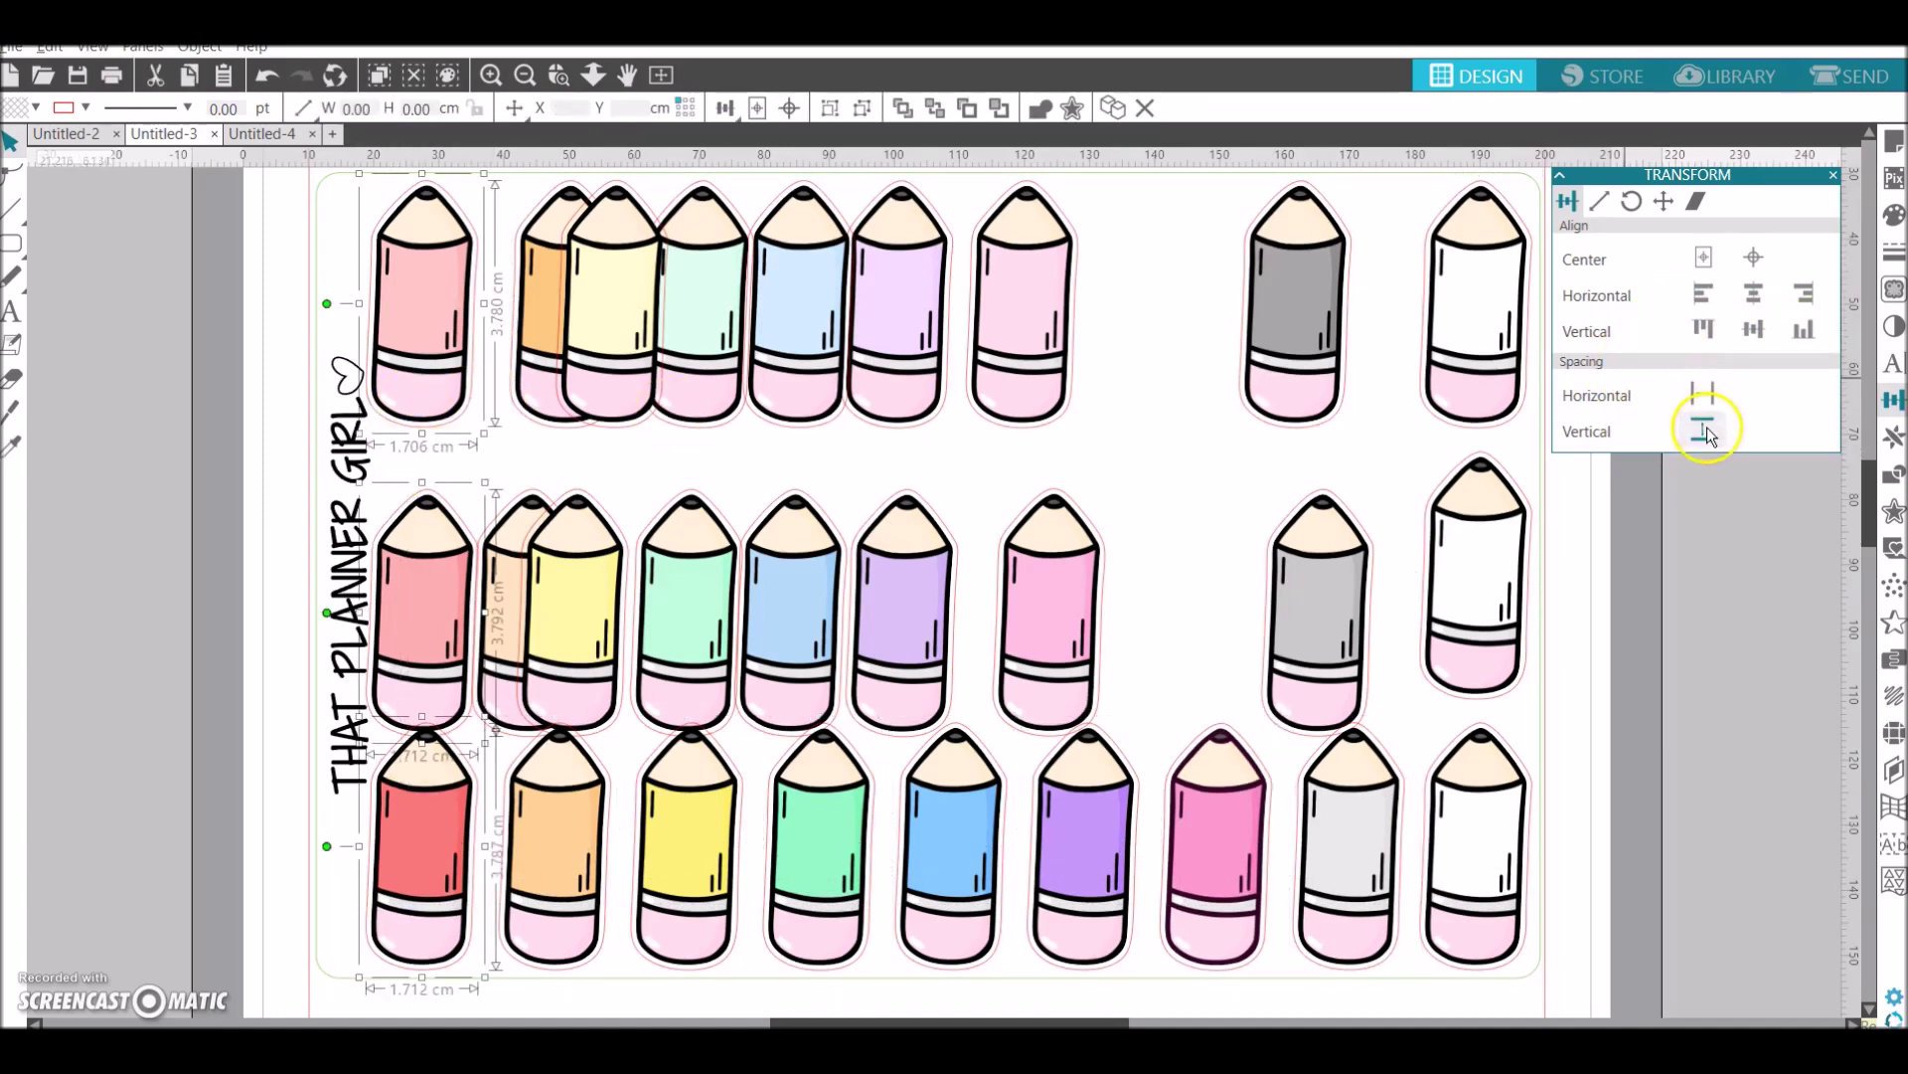
pyautogui.moveTo(511, 204)
pyautogui.mouseDown()
pyautogui.moveTo(524, 596)
pyautogui.moveTo(498, 666)
pyautogui.mouseUp()
pyautogui.keyDown('shift'); pyautogui.click(525, 857); pyautogui.keyUp('shift')
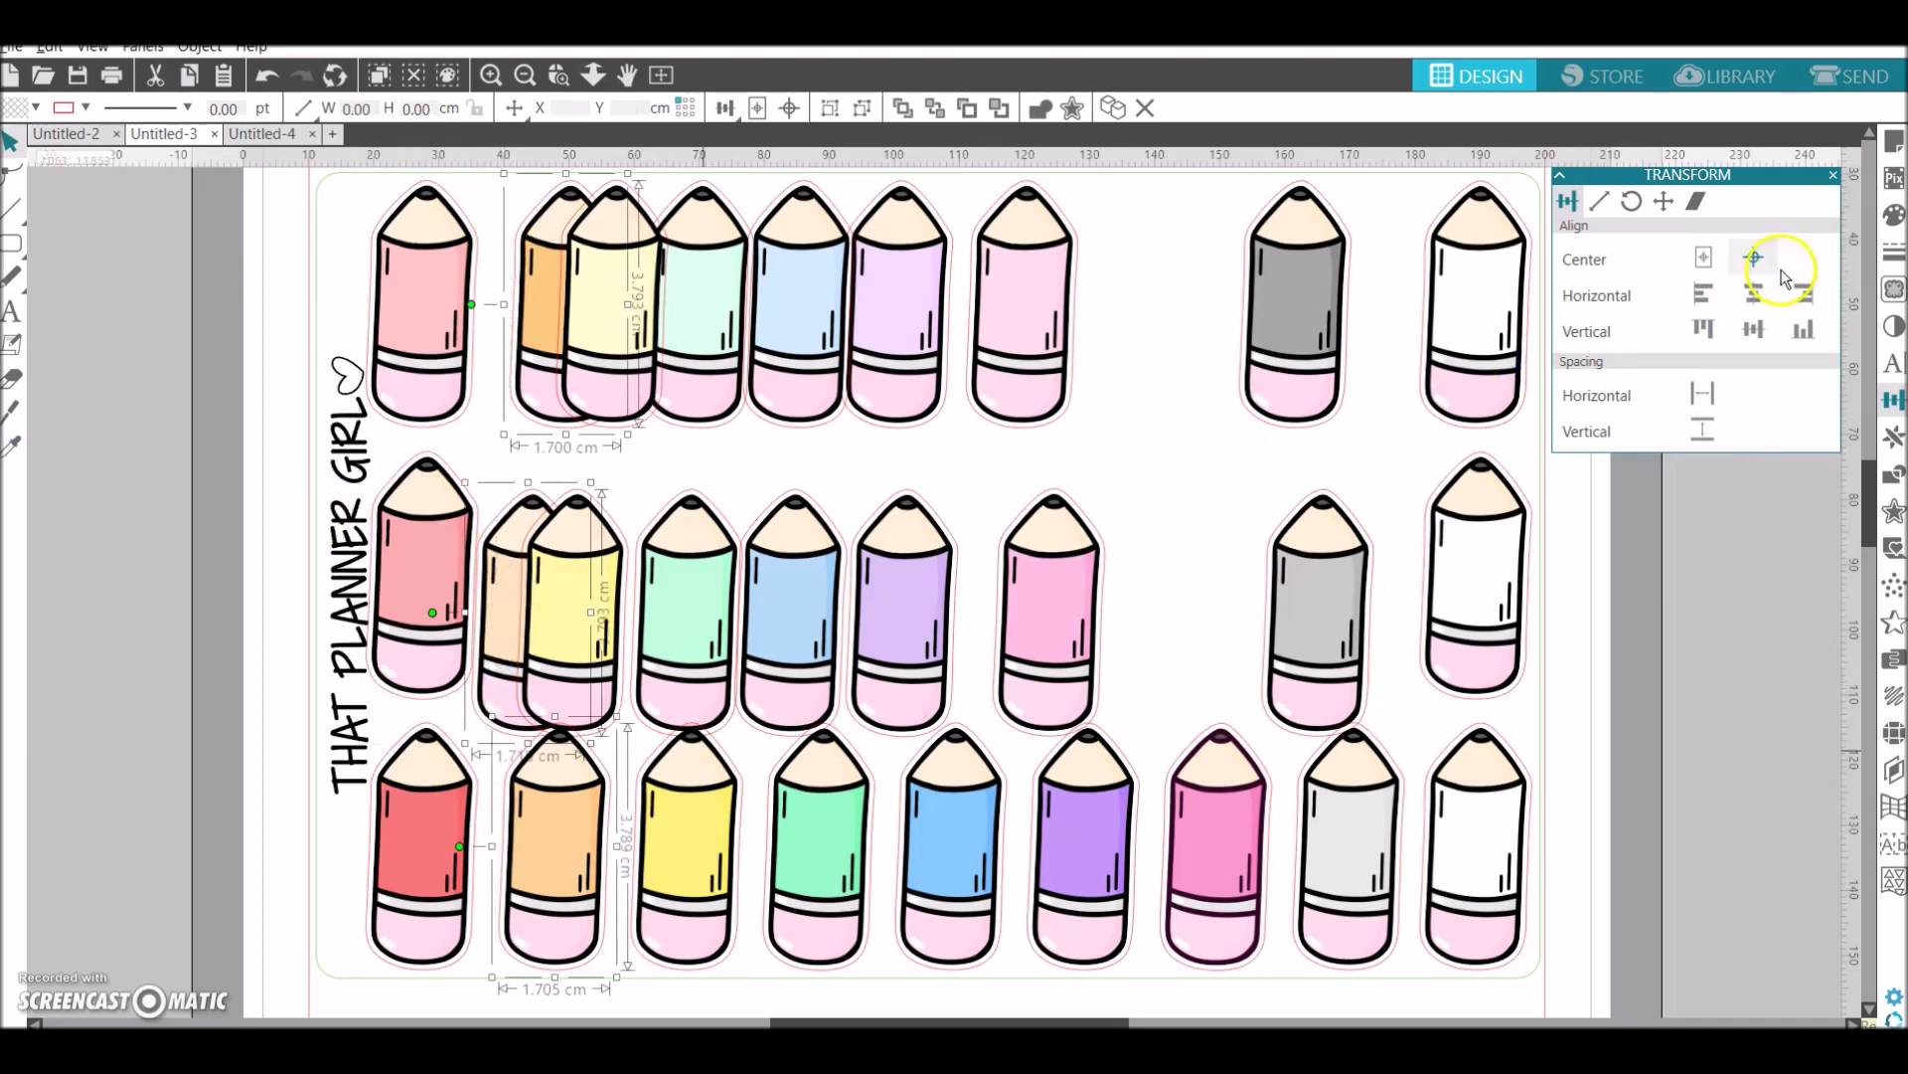
pyautogui.click(1704, 296)
# Left-align the three yellow pencils and the three green pencils, each as its own column with even vertical spacing
pyautogui.click(621, 389)
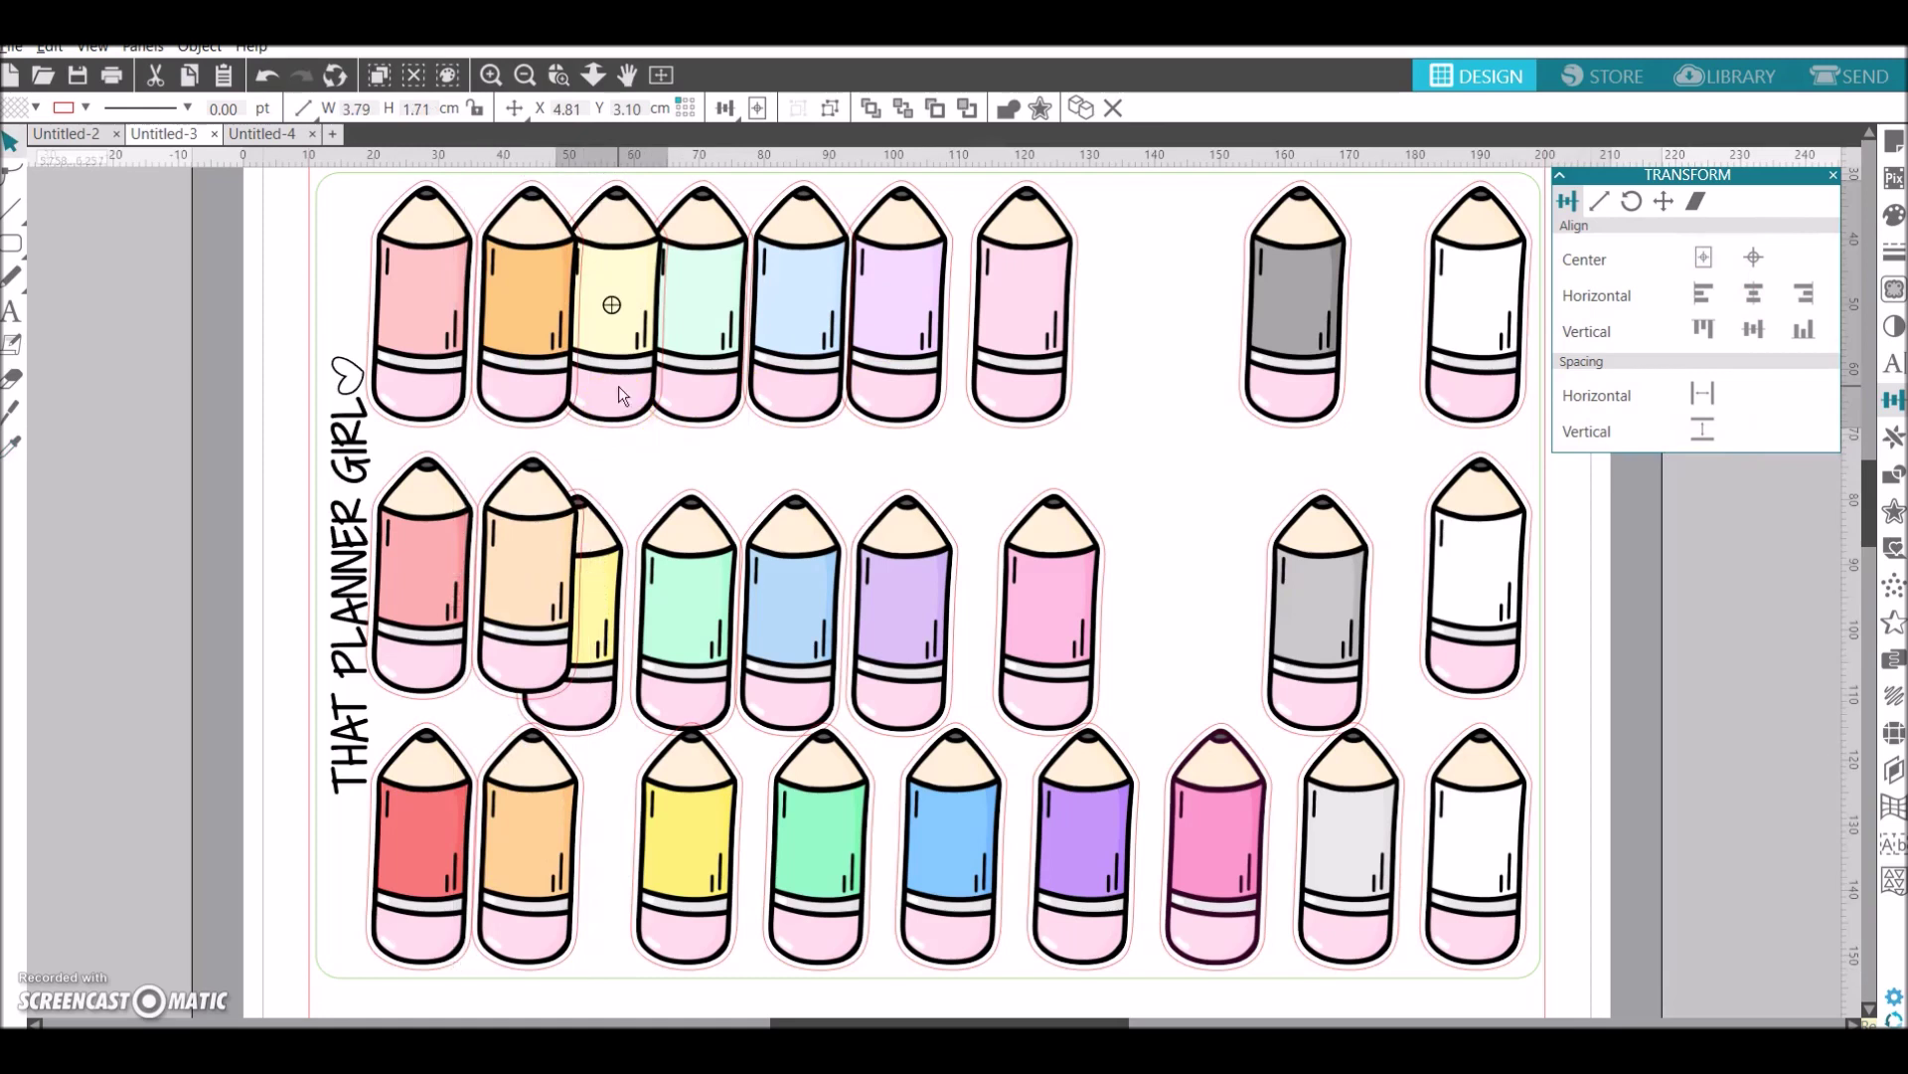
pyautogui.keyDown('shift'); pyautogui.click(615, 592); pyautogui.keyUp('shift')
pyautogui.keyDown('shift'); pyautogui.click(701, 825); pyautogui.keyUp('shift')
pyautogui.click(1703, 295)
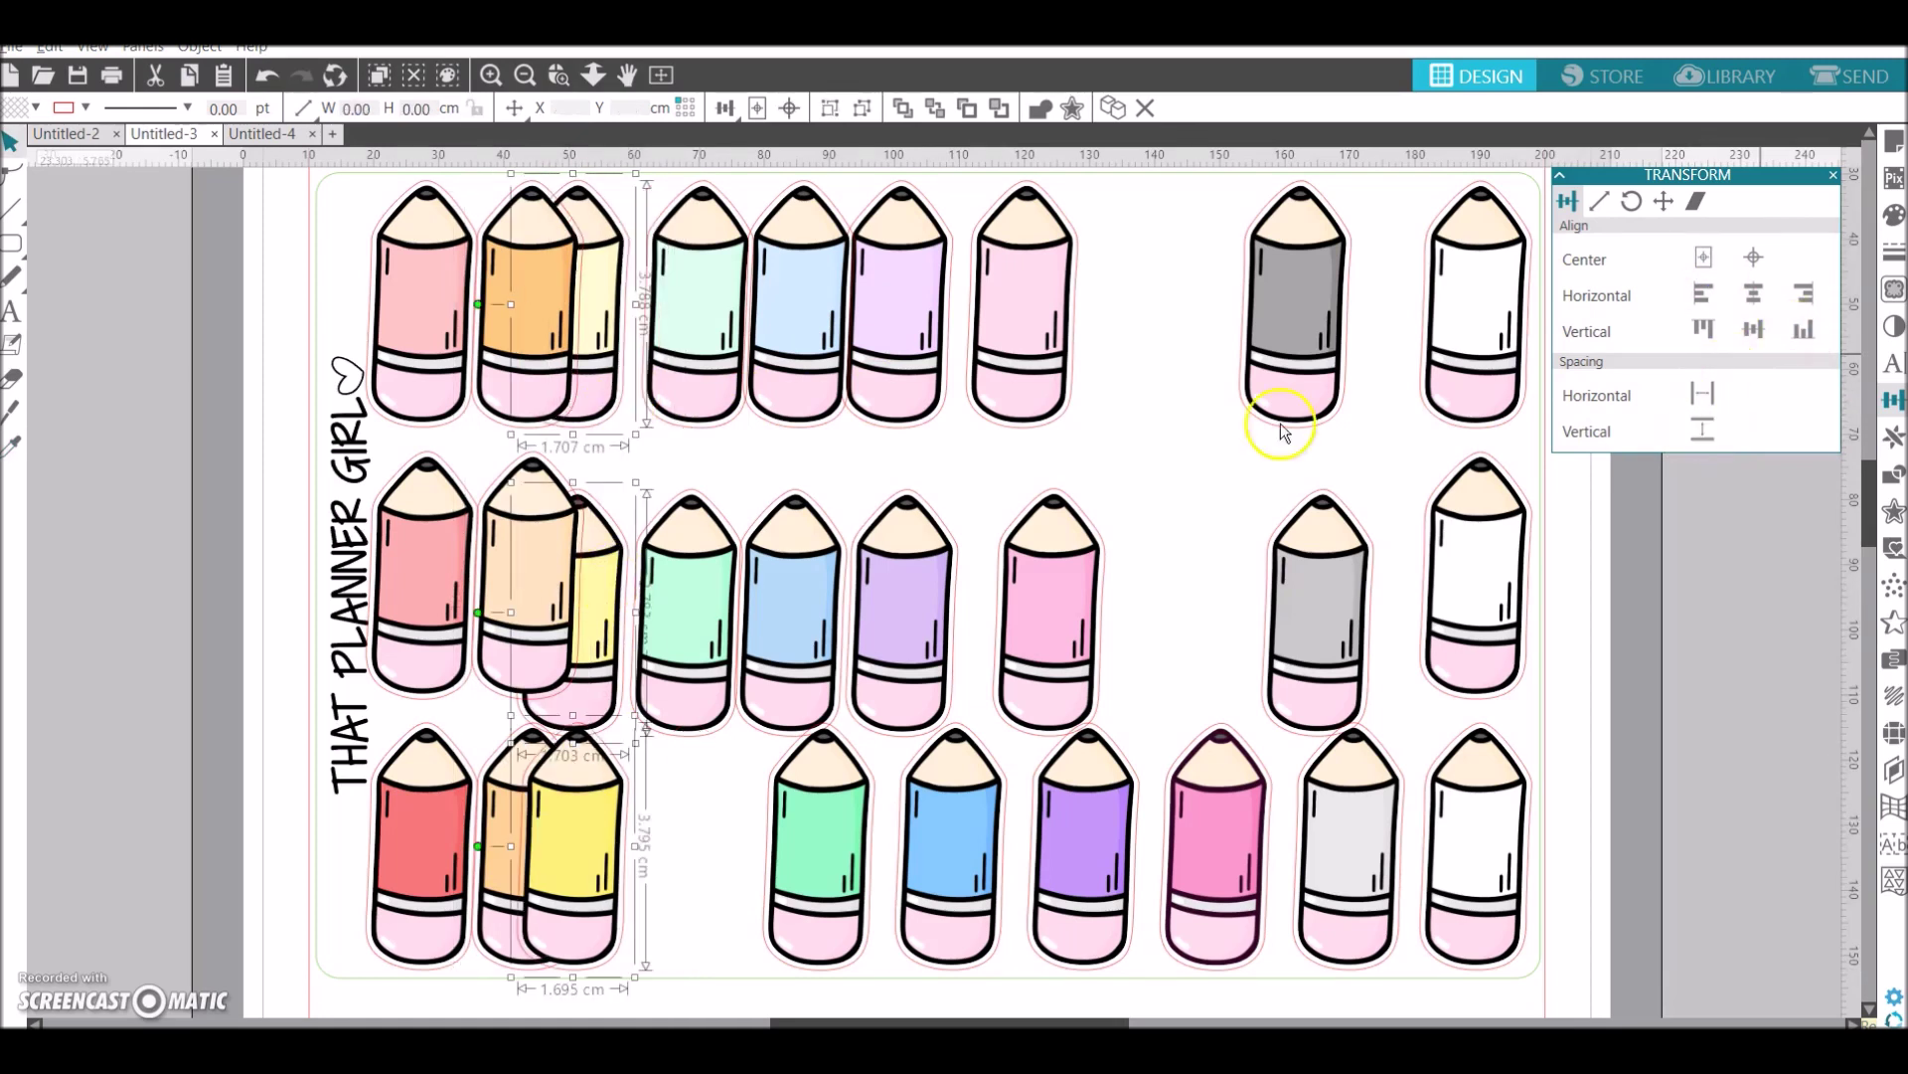
pyautogui.click(695, 303)
pyautogui.keyDown('shift'); pyautogui.click(669, 597); pyautogui.keyUp('shift')
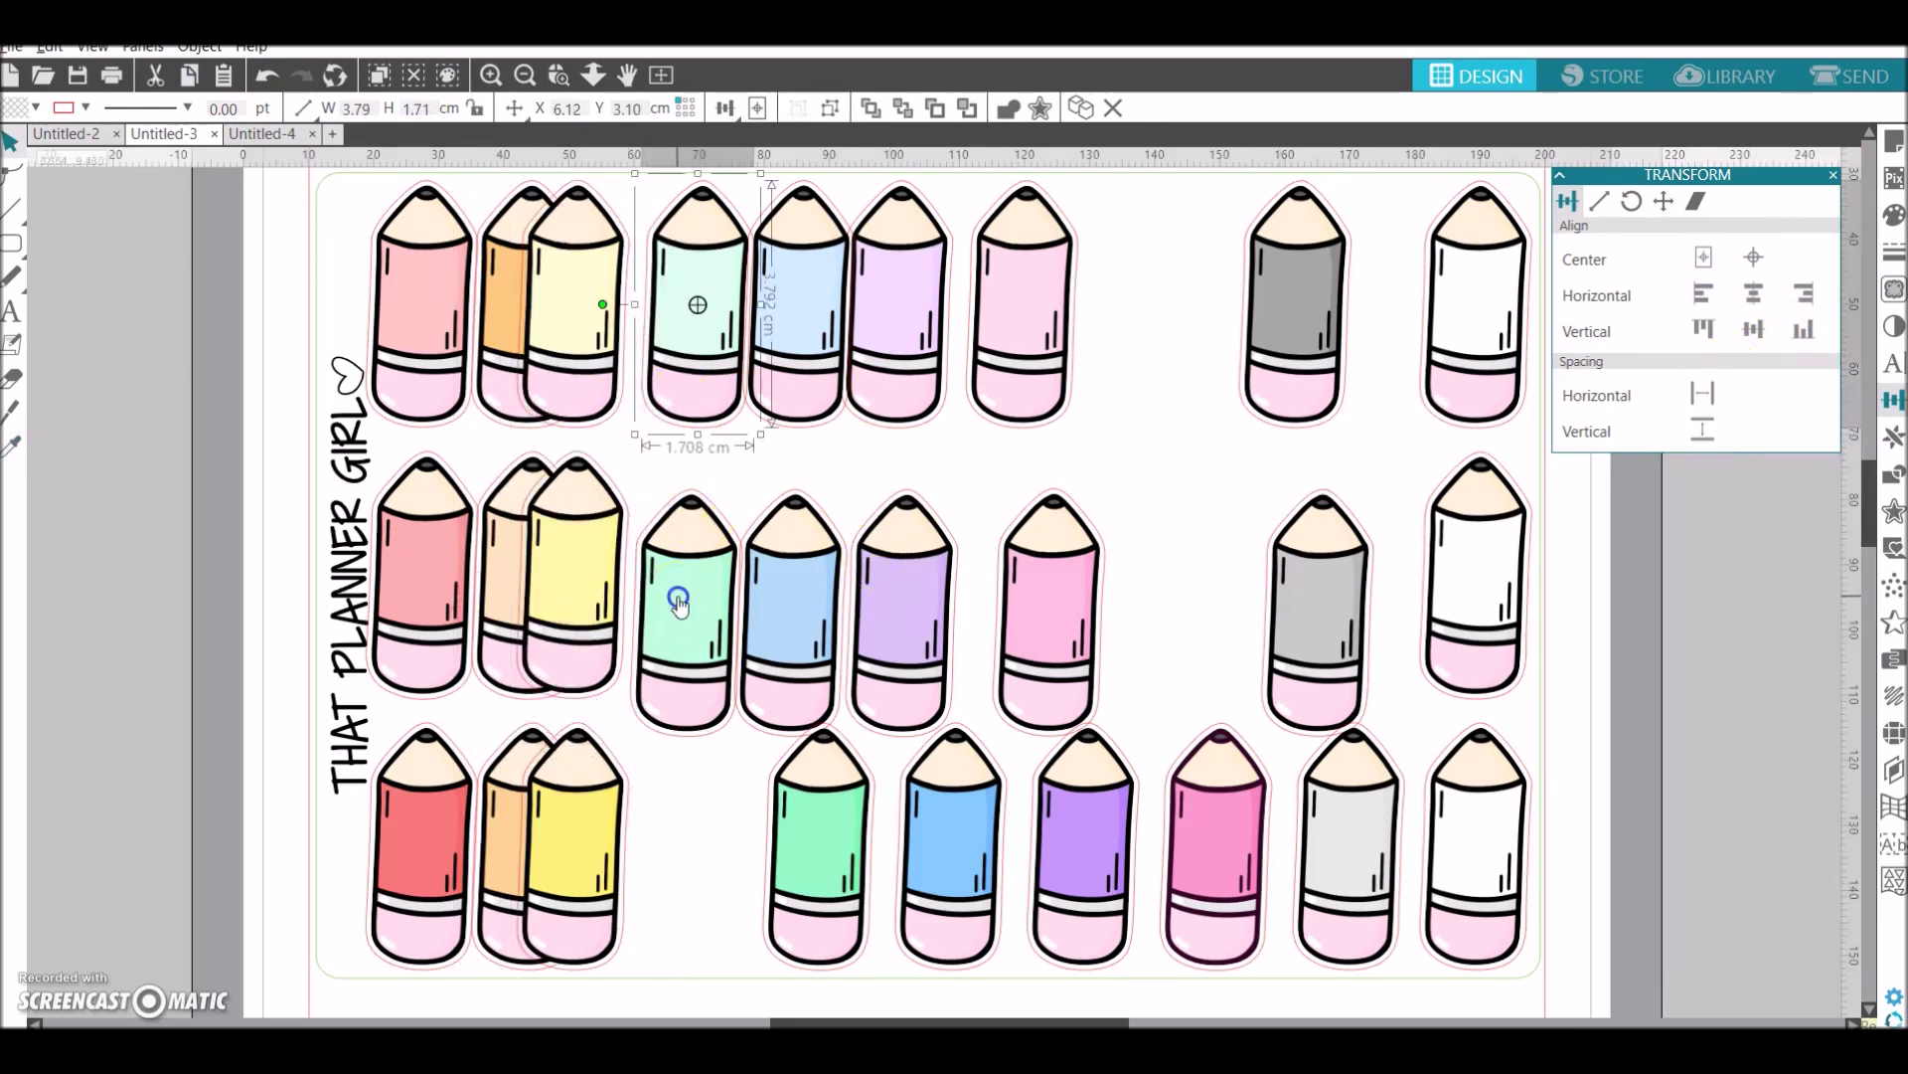
pyautogui.keyDown('shift'); pyautogui.click(822, 782); pyautogui.keyUp('shift')
pyautogui.click(1702, 434)
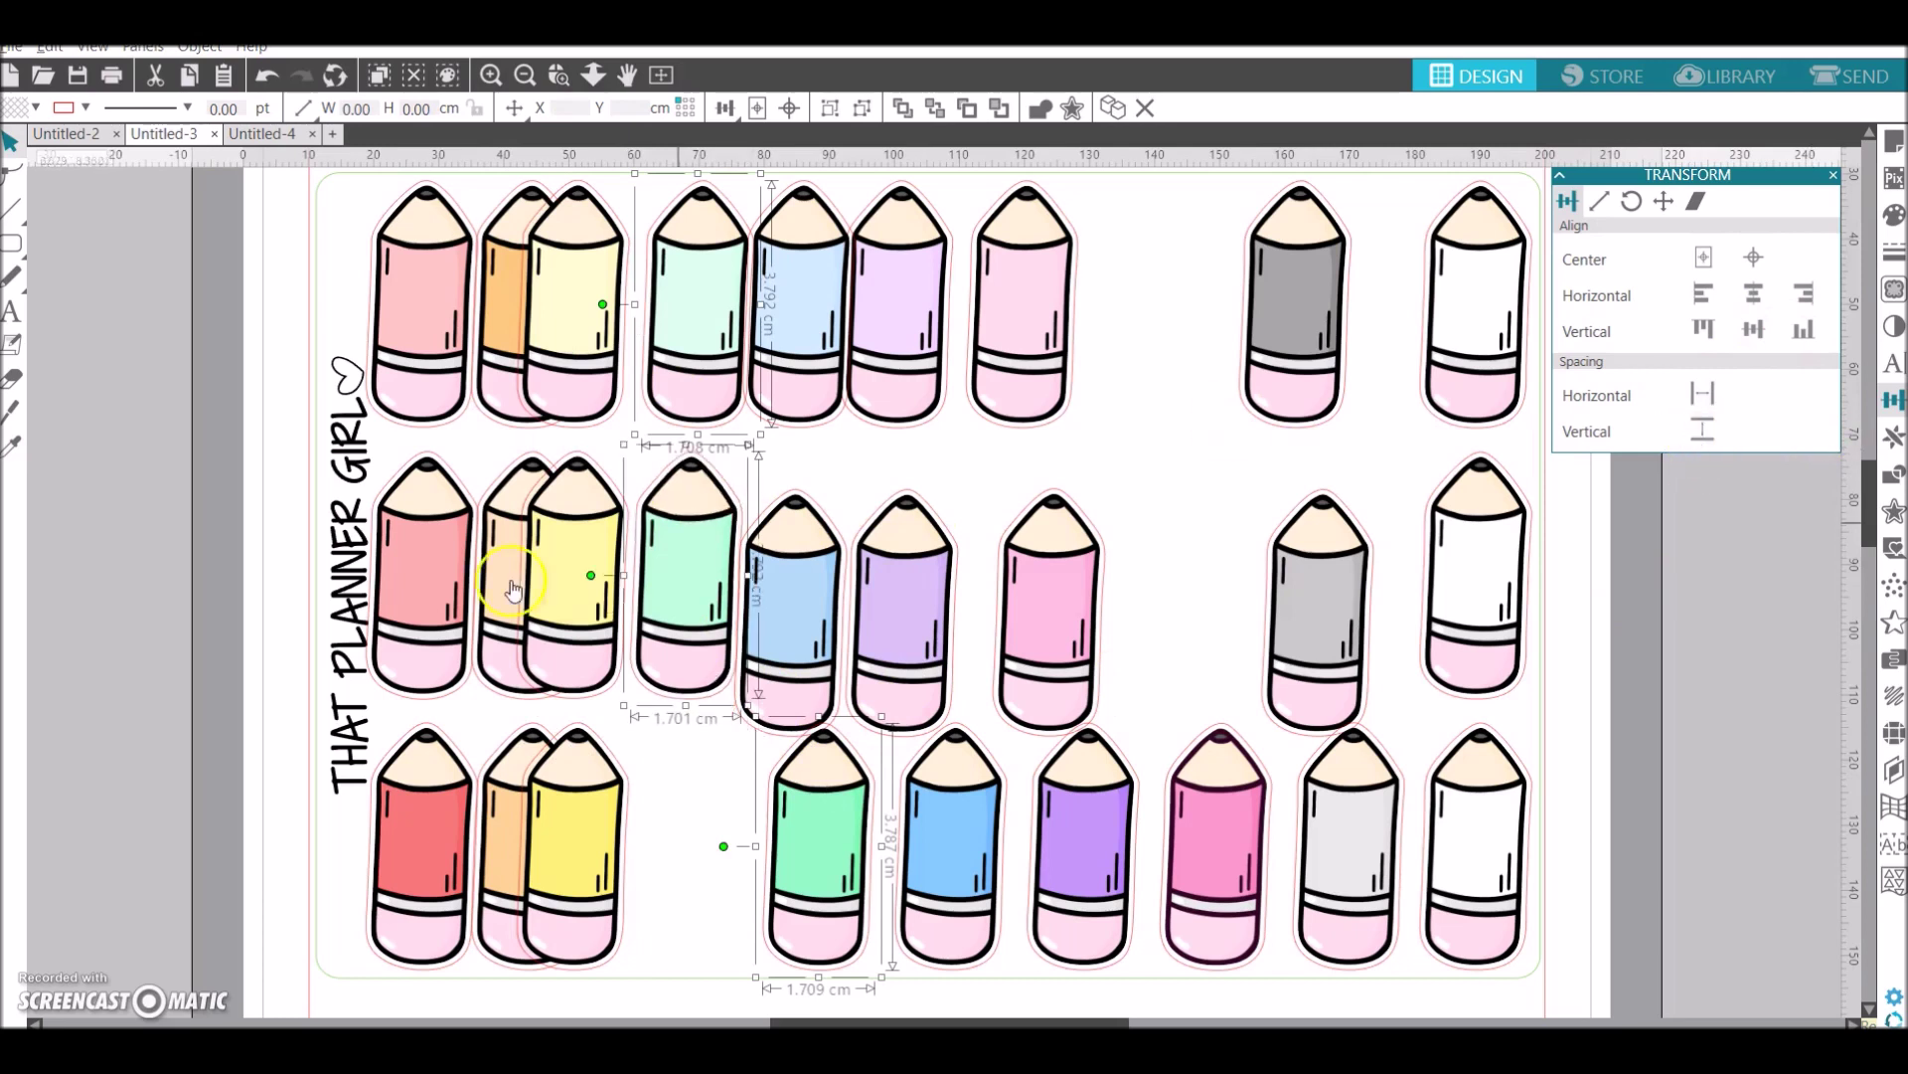
pyautogui.click(1704, 295)
# Left-align the three blue pencils, space them evenly vertically, and group them as a column
pyautogui.click(802, 303)
pyautogui.keyDown('shift'); pyautogui.click(792, 596); pyautogui.keyUp('shift')
pyautogui.keyDown('shift'); pyautogui.click(949, 852); pyautogui.keyUp('shift')
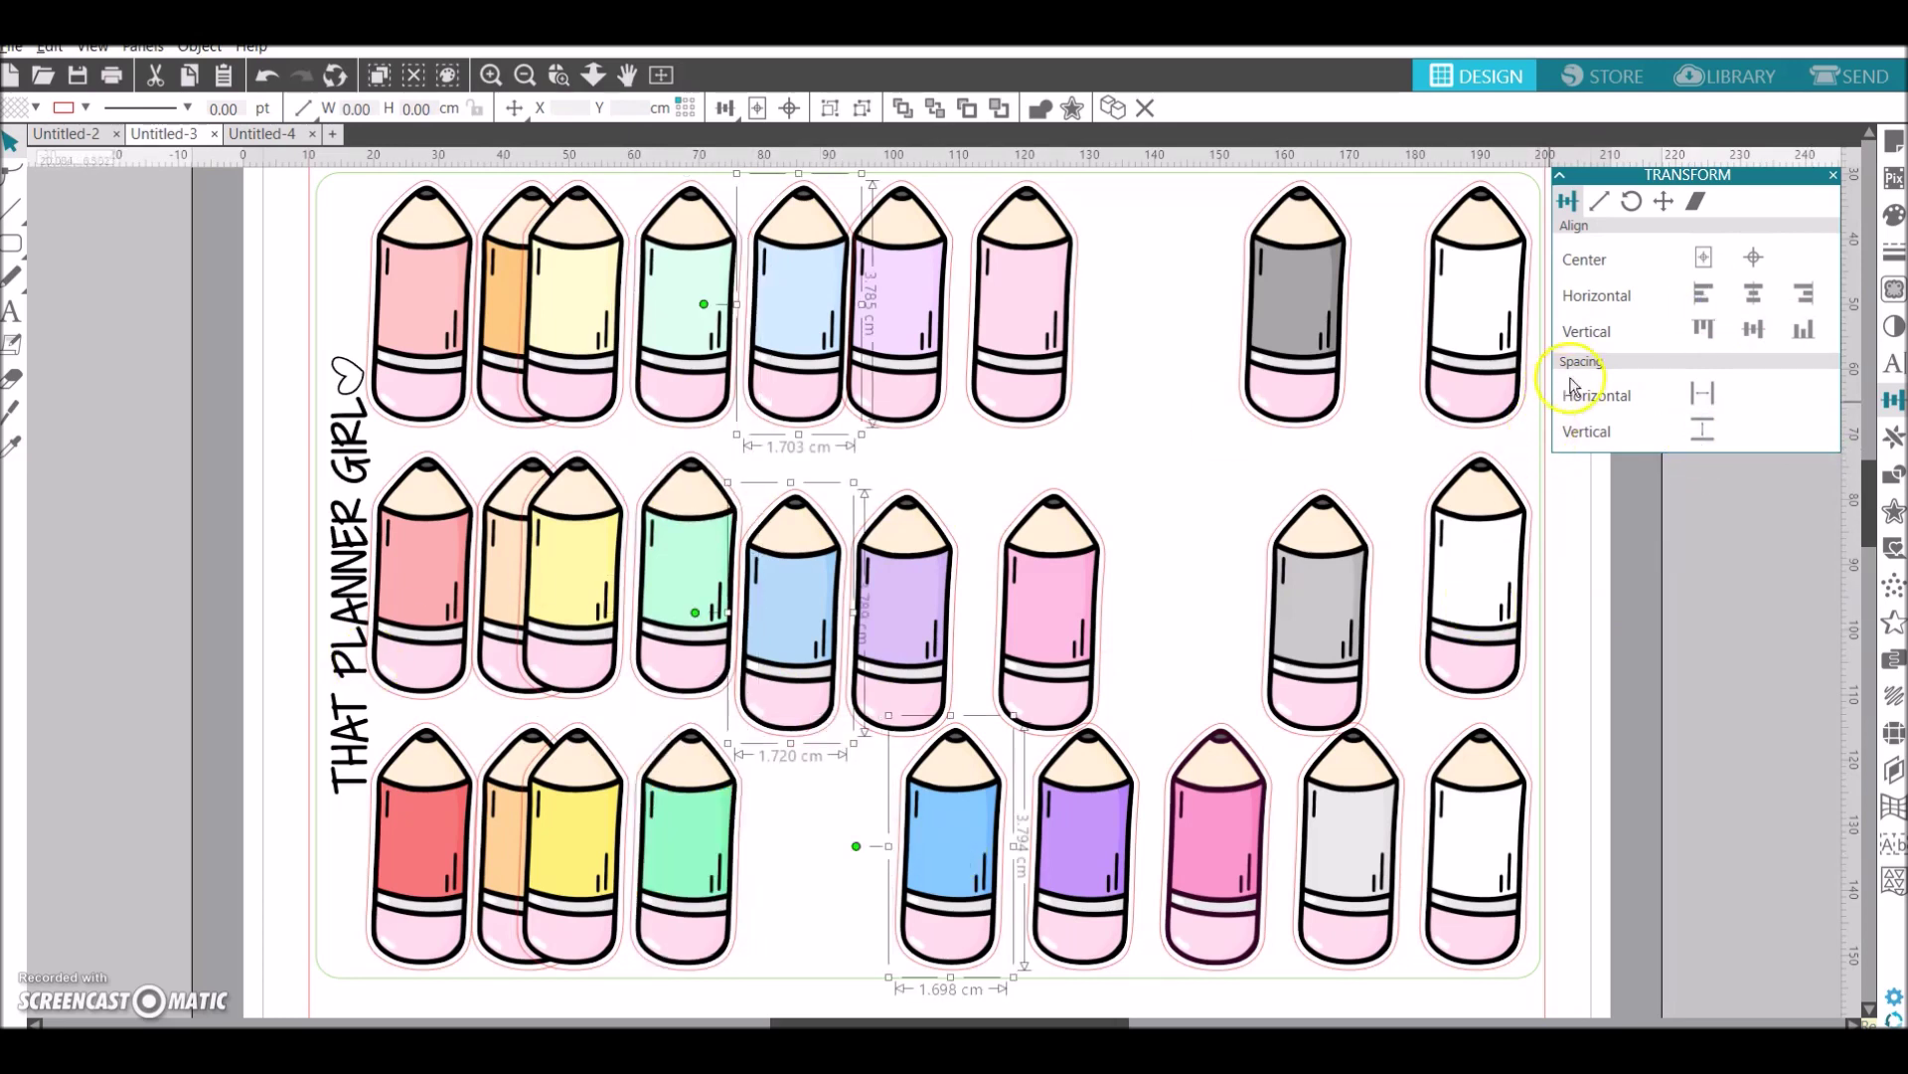
pyautogui.click(1705, 296)
pyautogui.click(1706, 433)
pyautogui.hotkey('ctrl', 'g')
# Left-align the three purple pencils with even vertical spacing and group them as a column
pyautogui.moveTo(920, 795); pyautogui.dragTo(914, 346)
pyautogui.keyDown('shift'); pyautogui.click(1039, 863); pyautogui.keyUp('shift')
pyautogui.click(1704, 295)
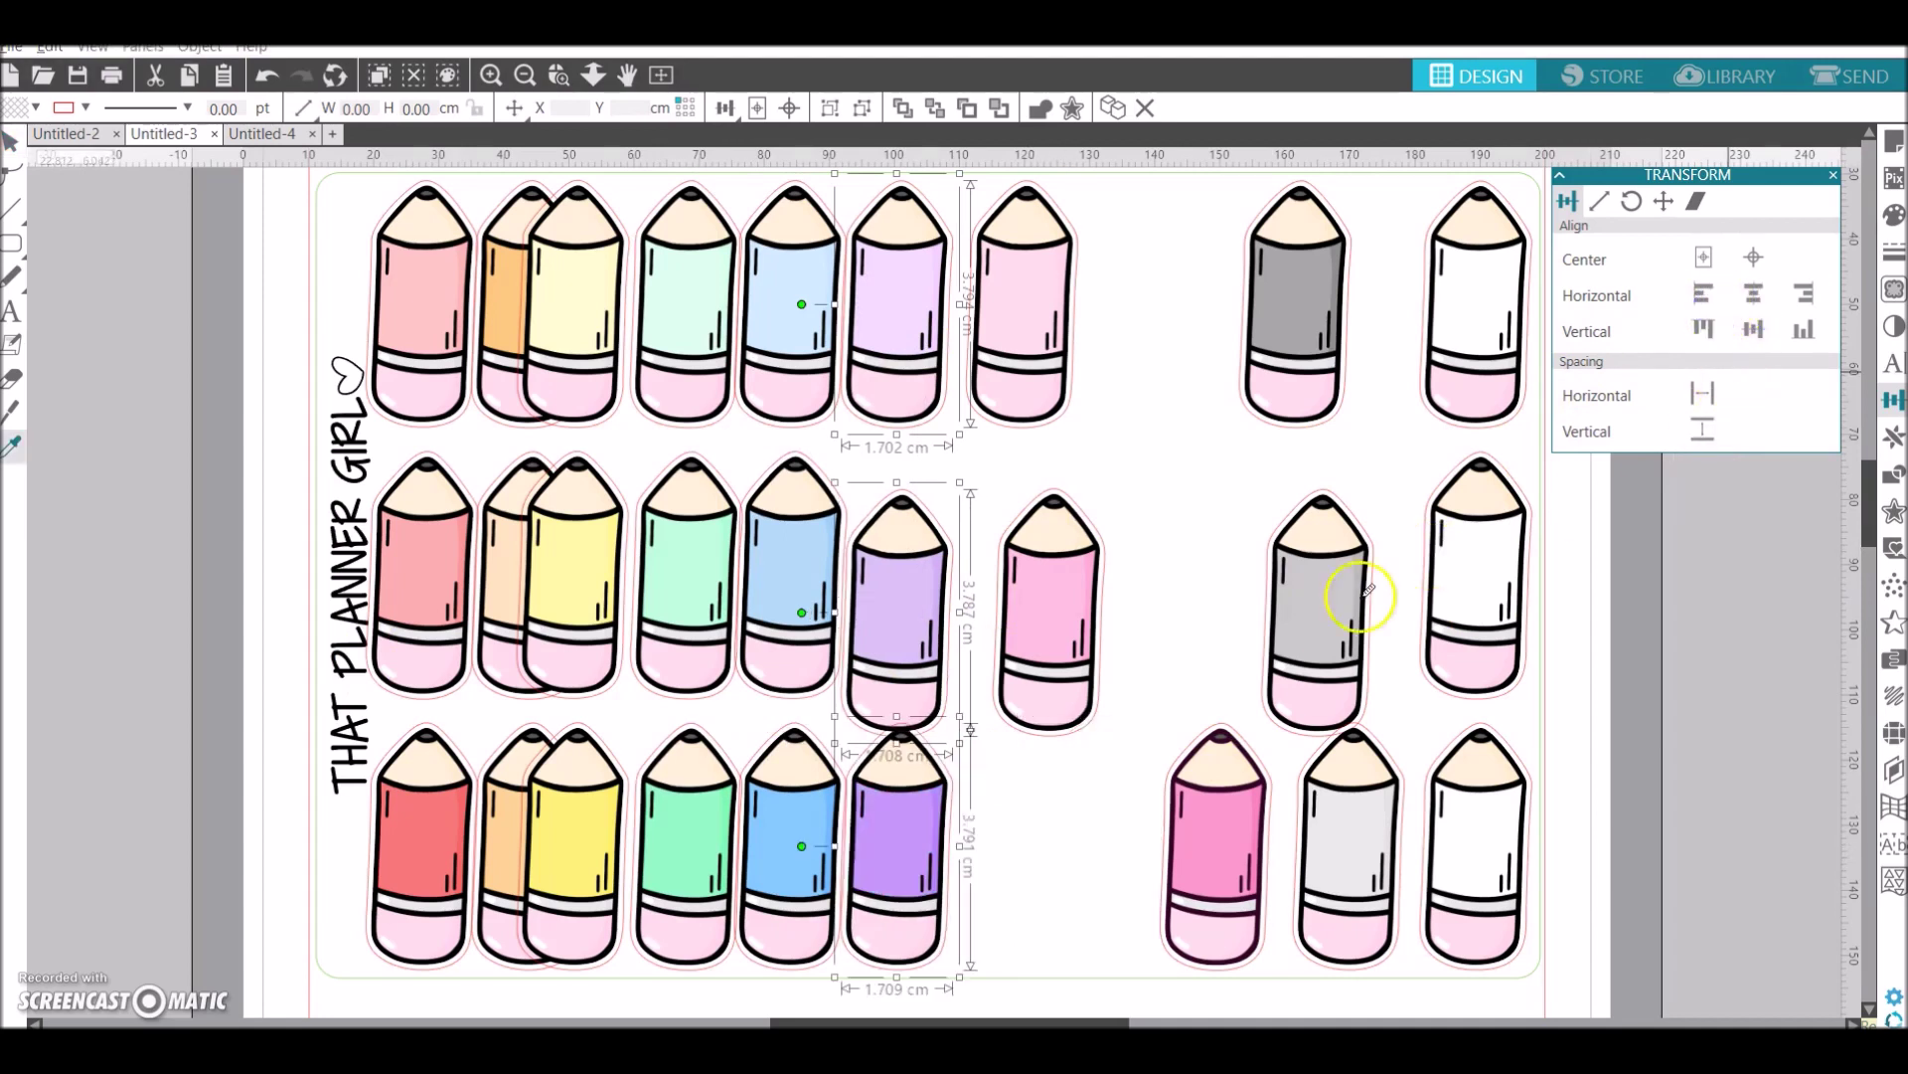
pyautogui.click(1702, 429)
pyautogui.hotkey('ctrl', 'g')
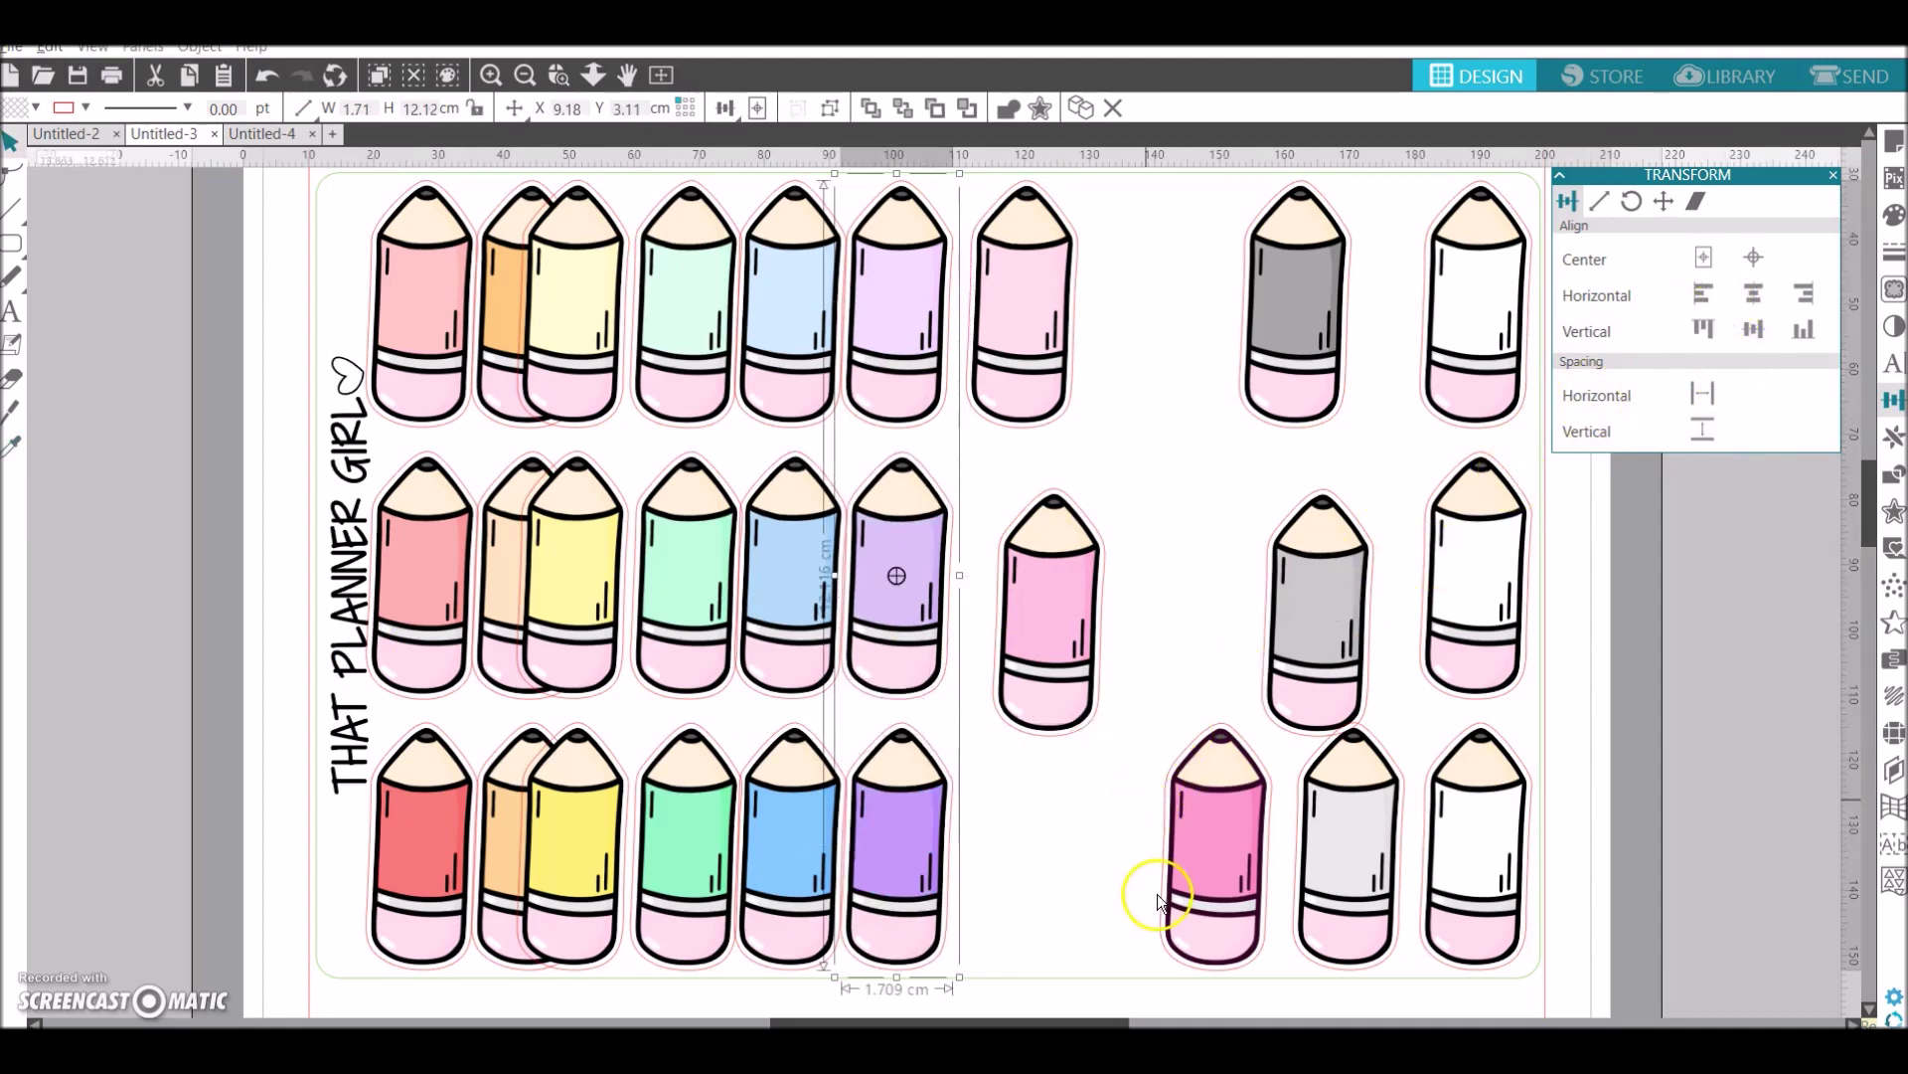
# Form a grouped, left-aligned pink column with even vertical spacing, and line up the grey pencils the same way
pyautogui.click(1171, 893)
pyautogui.moveTo(1088, 836); pyautogui.dragTo(1022, 354)
pyautogui.click(1703, 429)
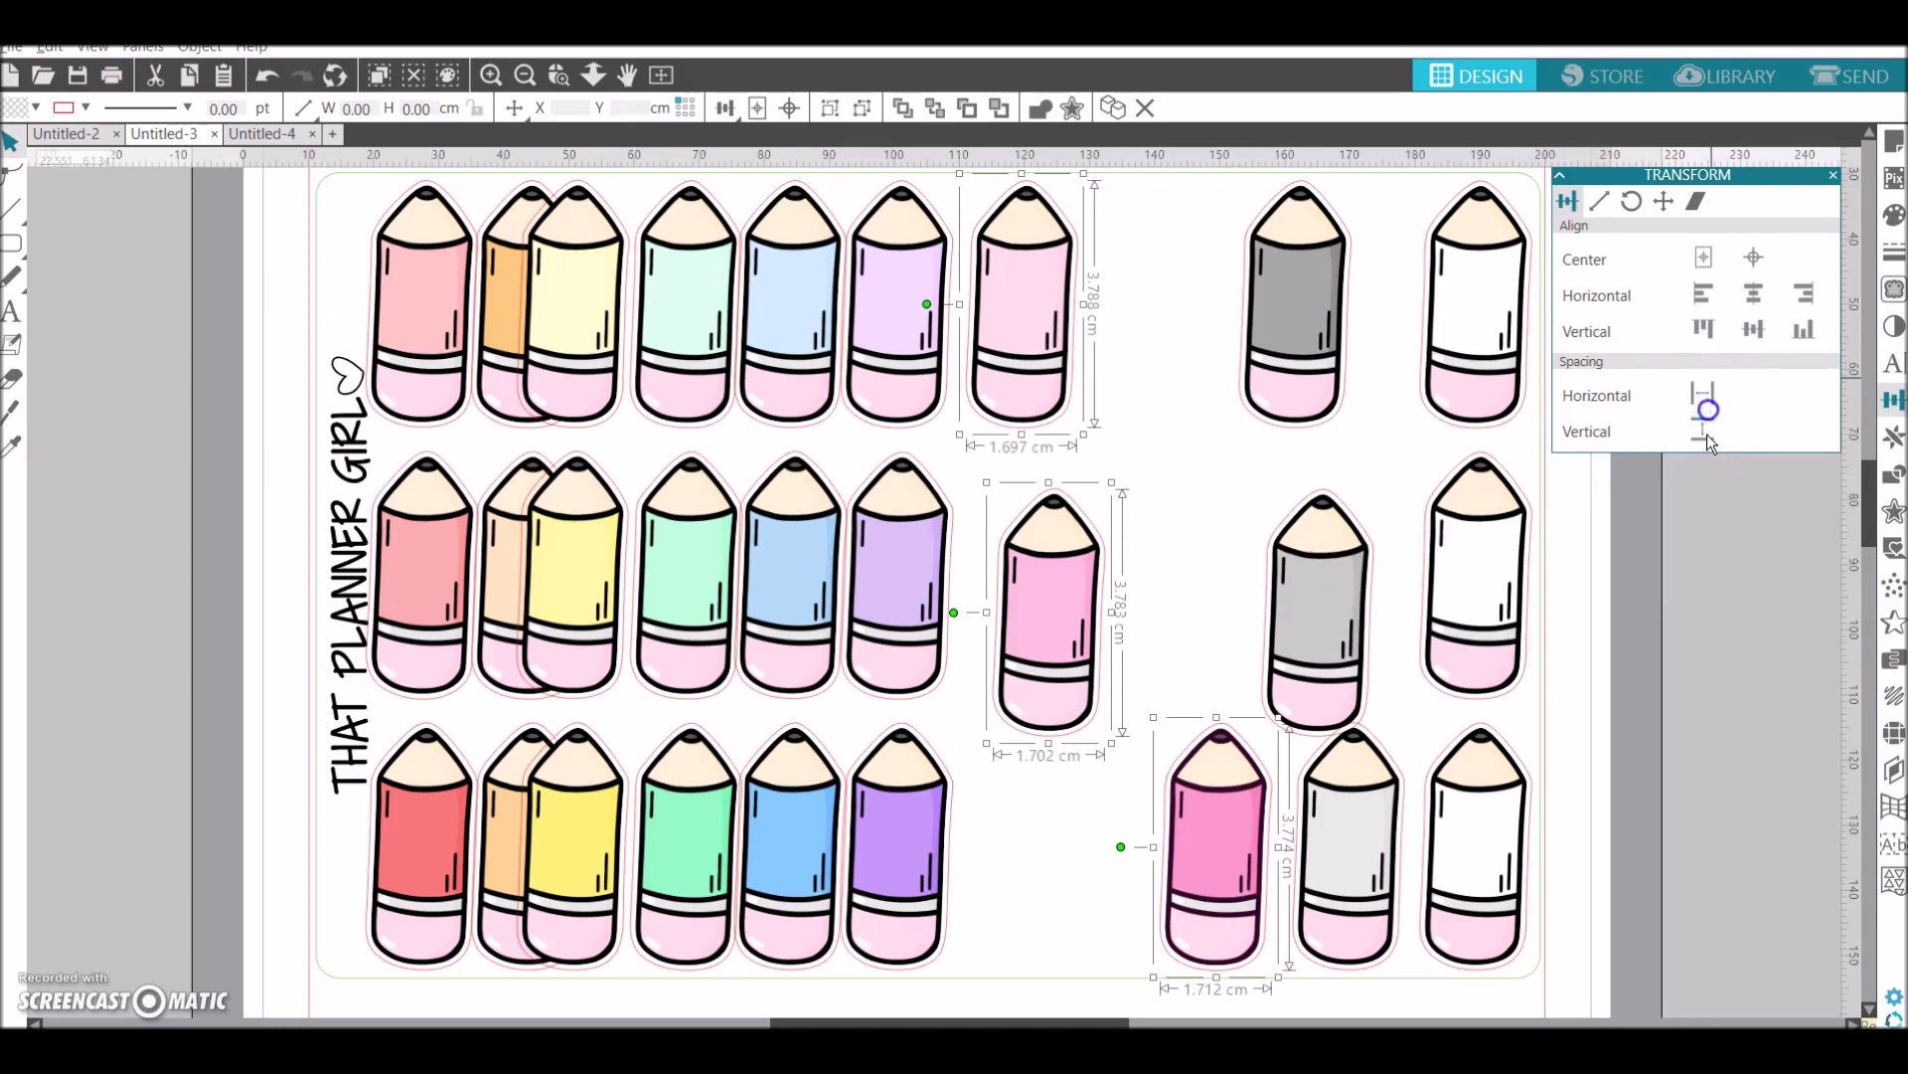
pyautogui.click(1704, 296)
pyautogui.hotkey('ctrl', 'g')
pyautogui.moveTo(1182, 311); pyautogui.dragTo(1337, 932)
pyautogui.click(1703, 295)
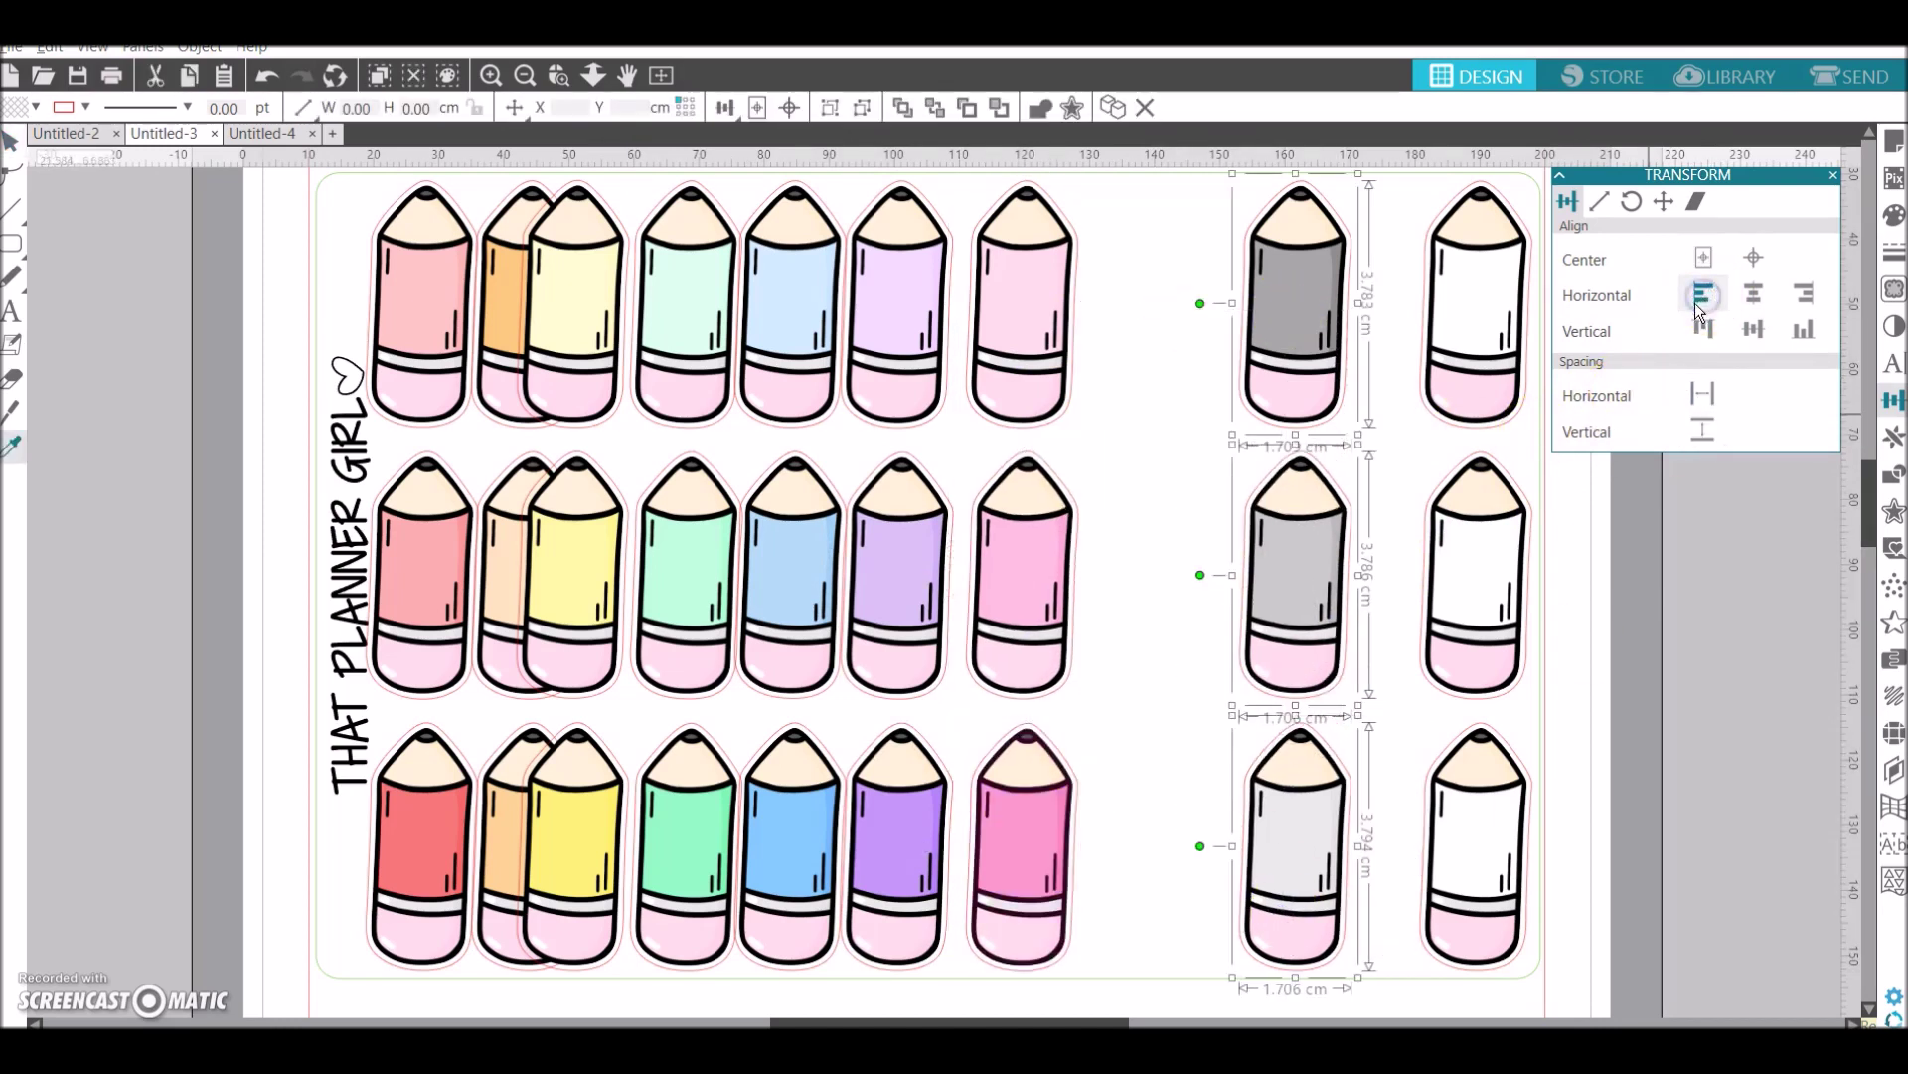
# Shift the red column slightly right, away from the title, and space all nine colour columns evenly horizontally
pyautogui.moveTo(356, 238); pyautogui.dragTo(1464, 286)
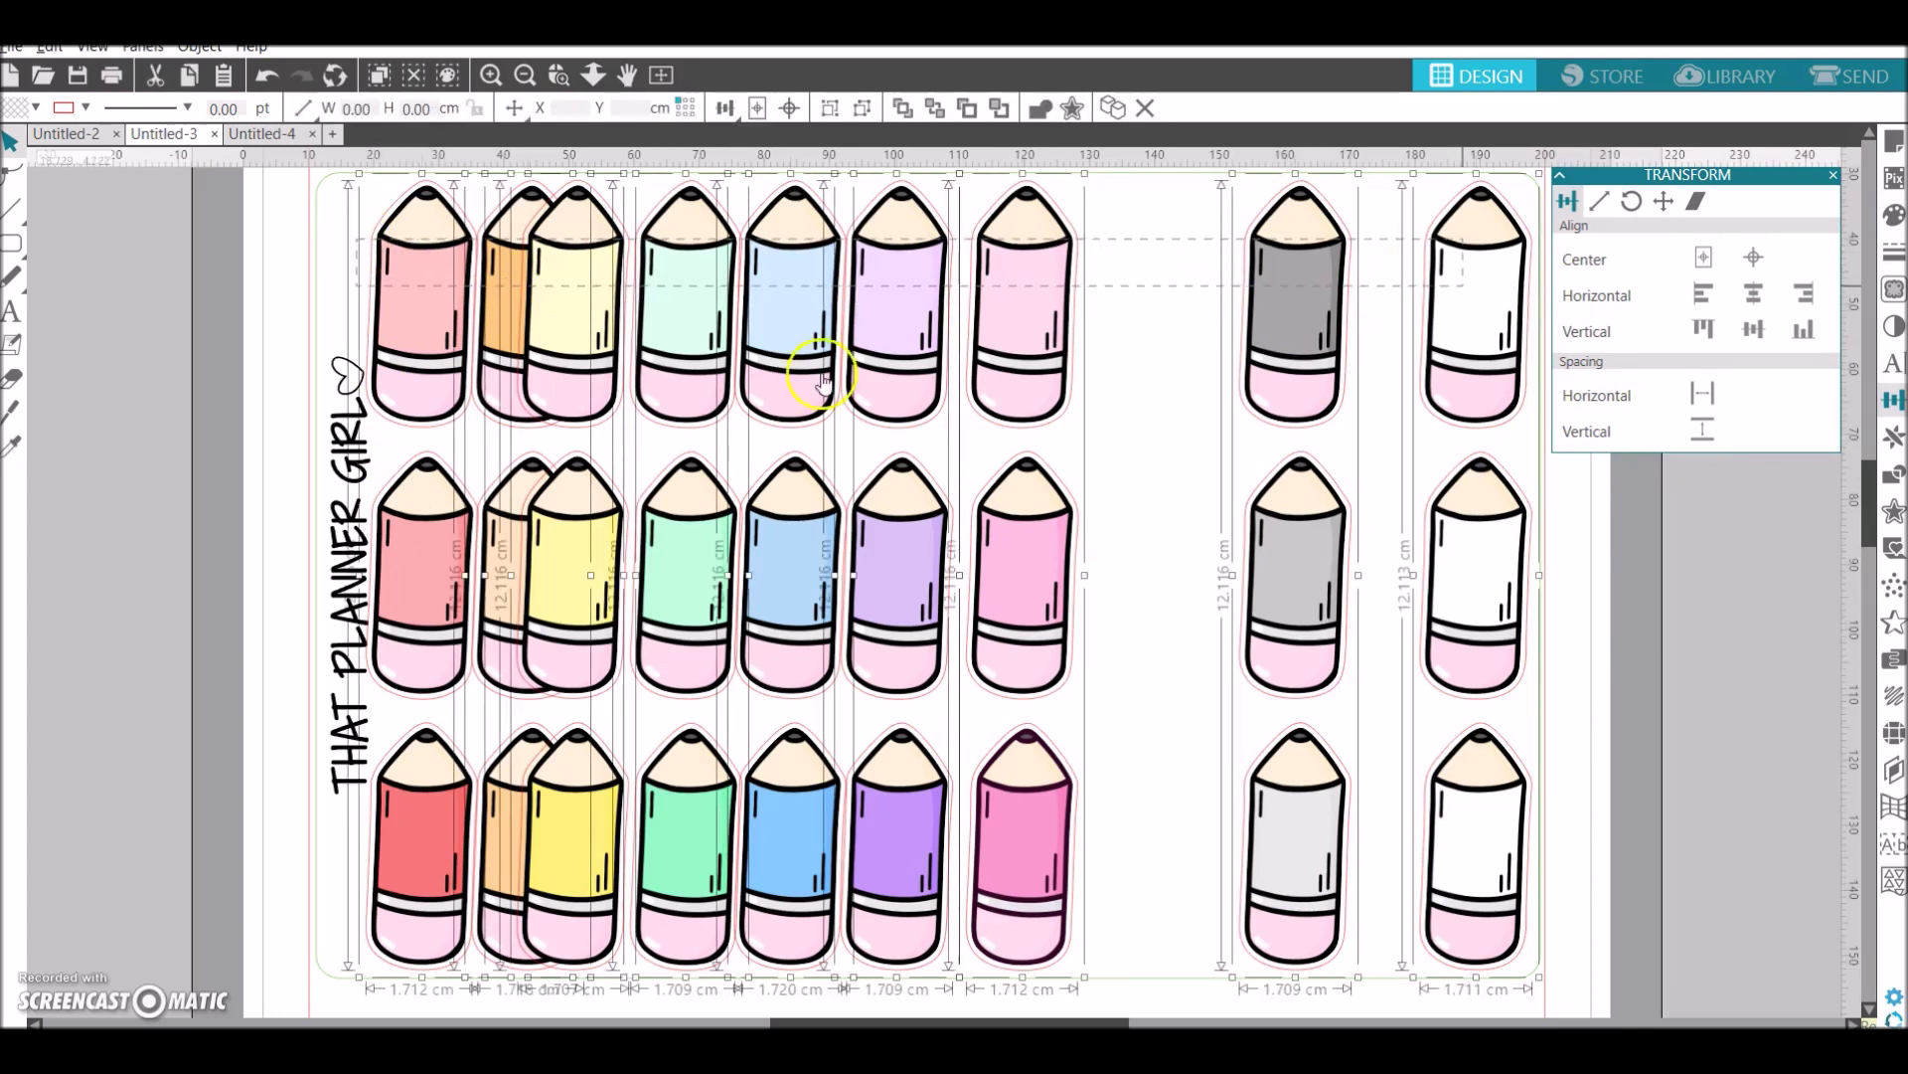
pyautogui.click(422, 292)
pyautogui.moveTo(422, 575); pyautogui.dragTo(429, 575)
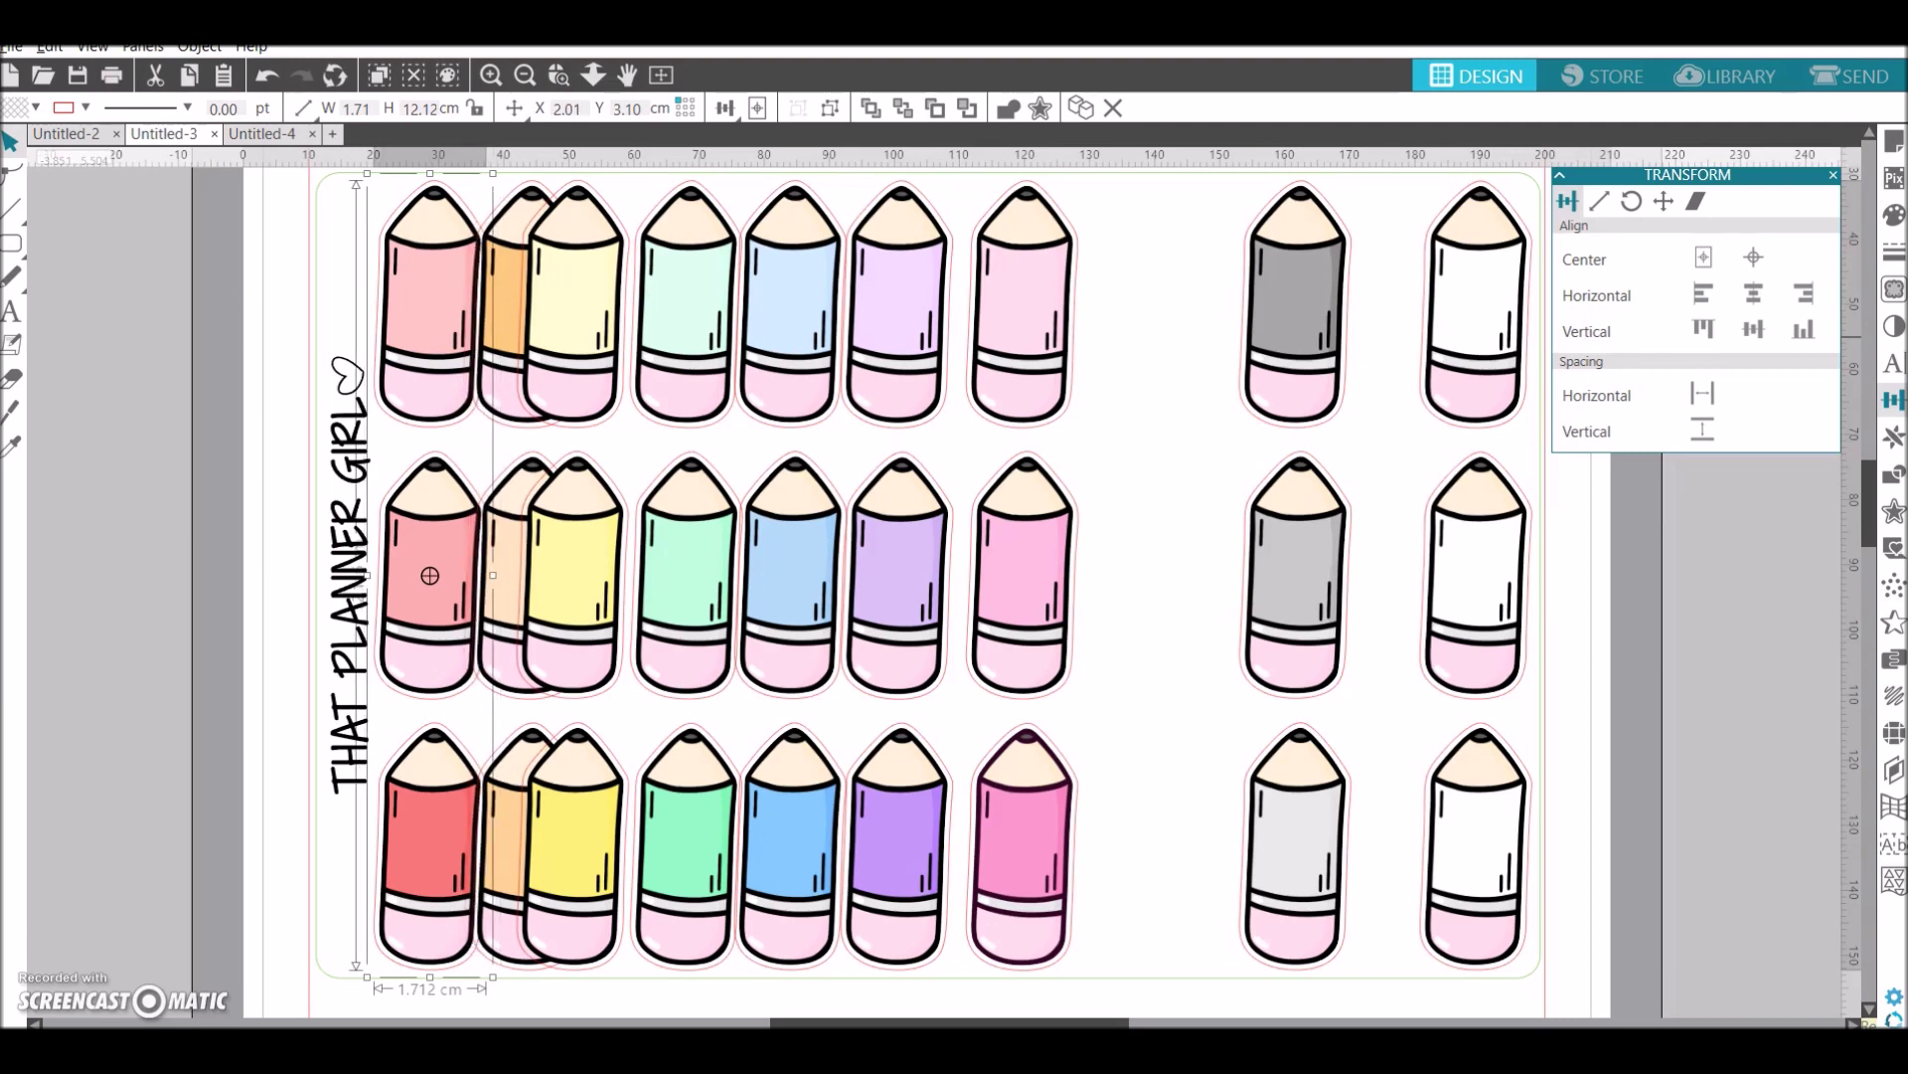
pyautogui.moveTo(429, 576); pyautogui.dragTo(432, 576)
pyautogui.moveTo(557, 259); pyautogui.dragTo(1471, 290)
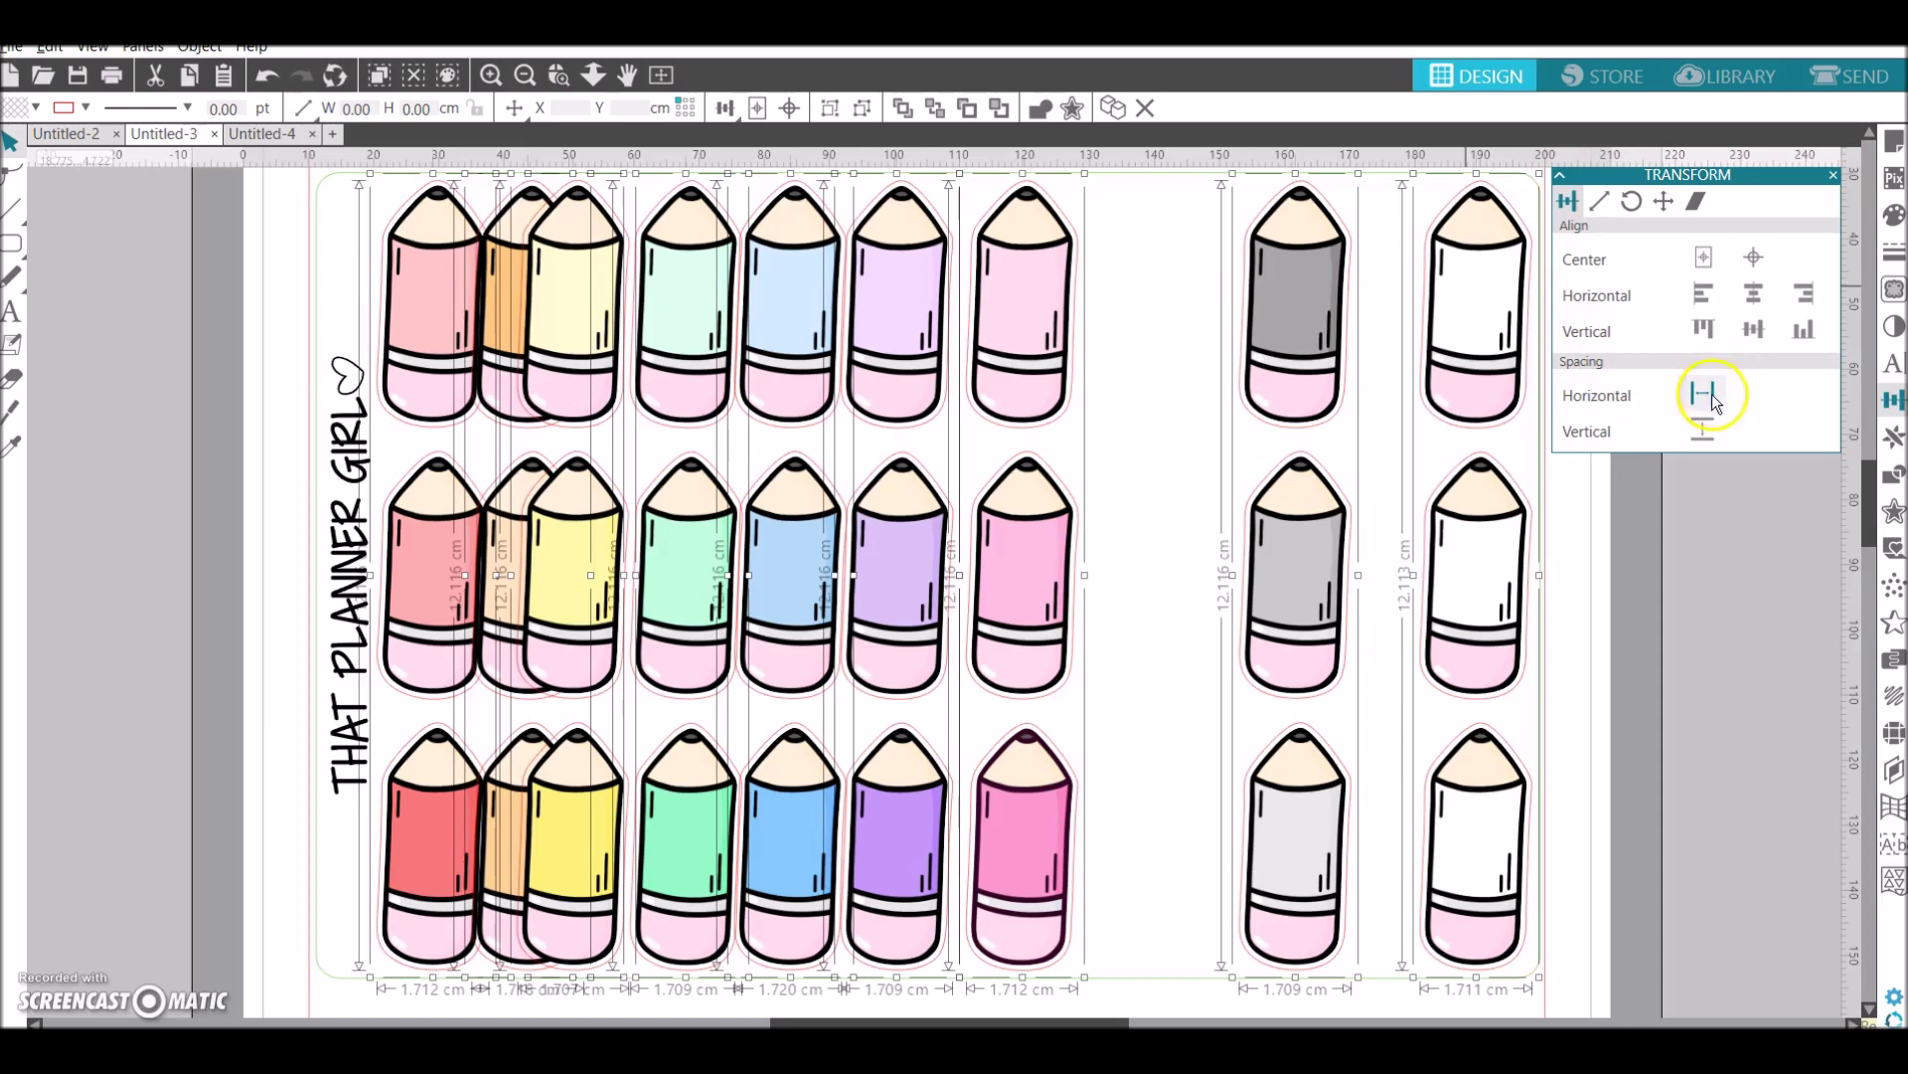
pyautogui.click(1696, 632)
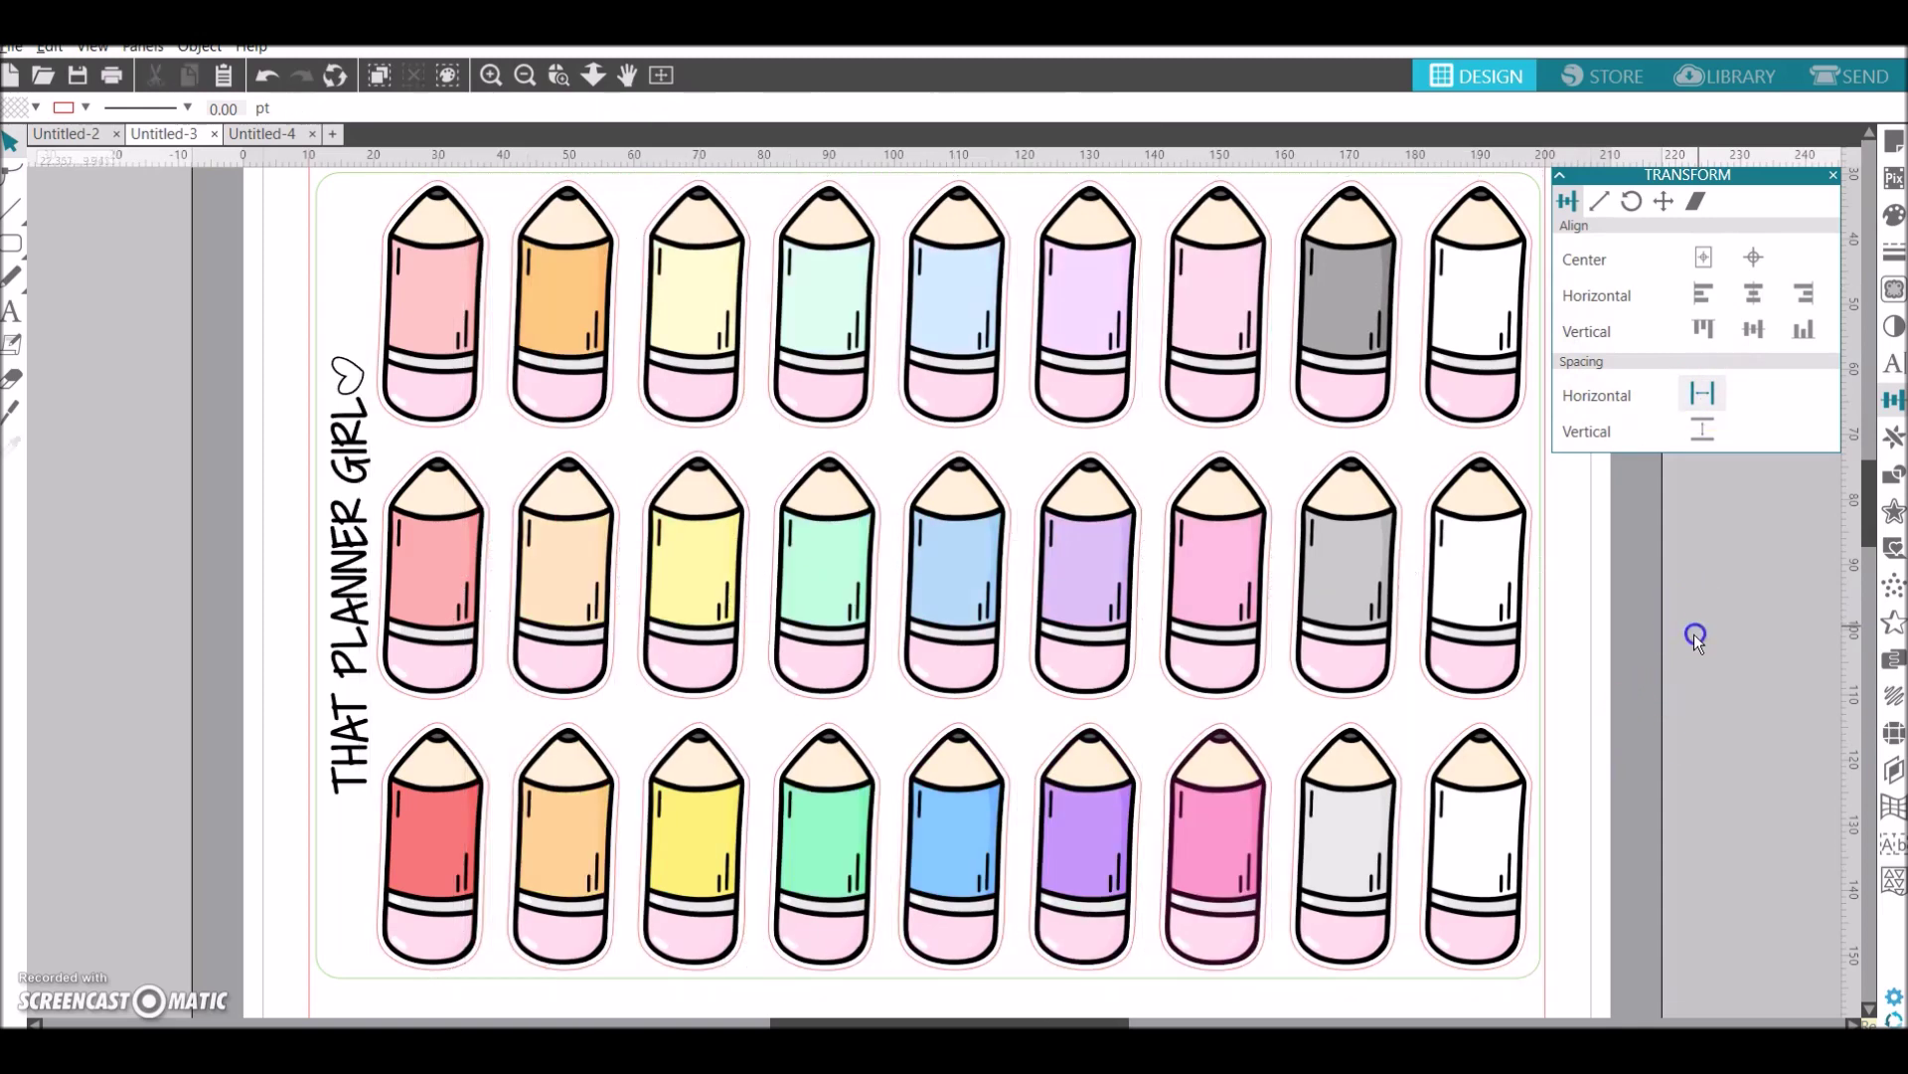
# Move the upper small-pencil sheet toward the page, away from the other small-pencil sheets
pyautogui.click(528, 76)
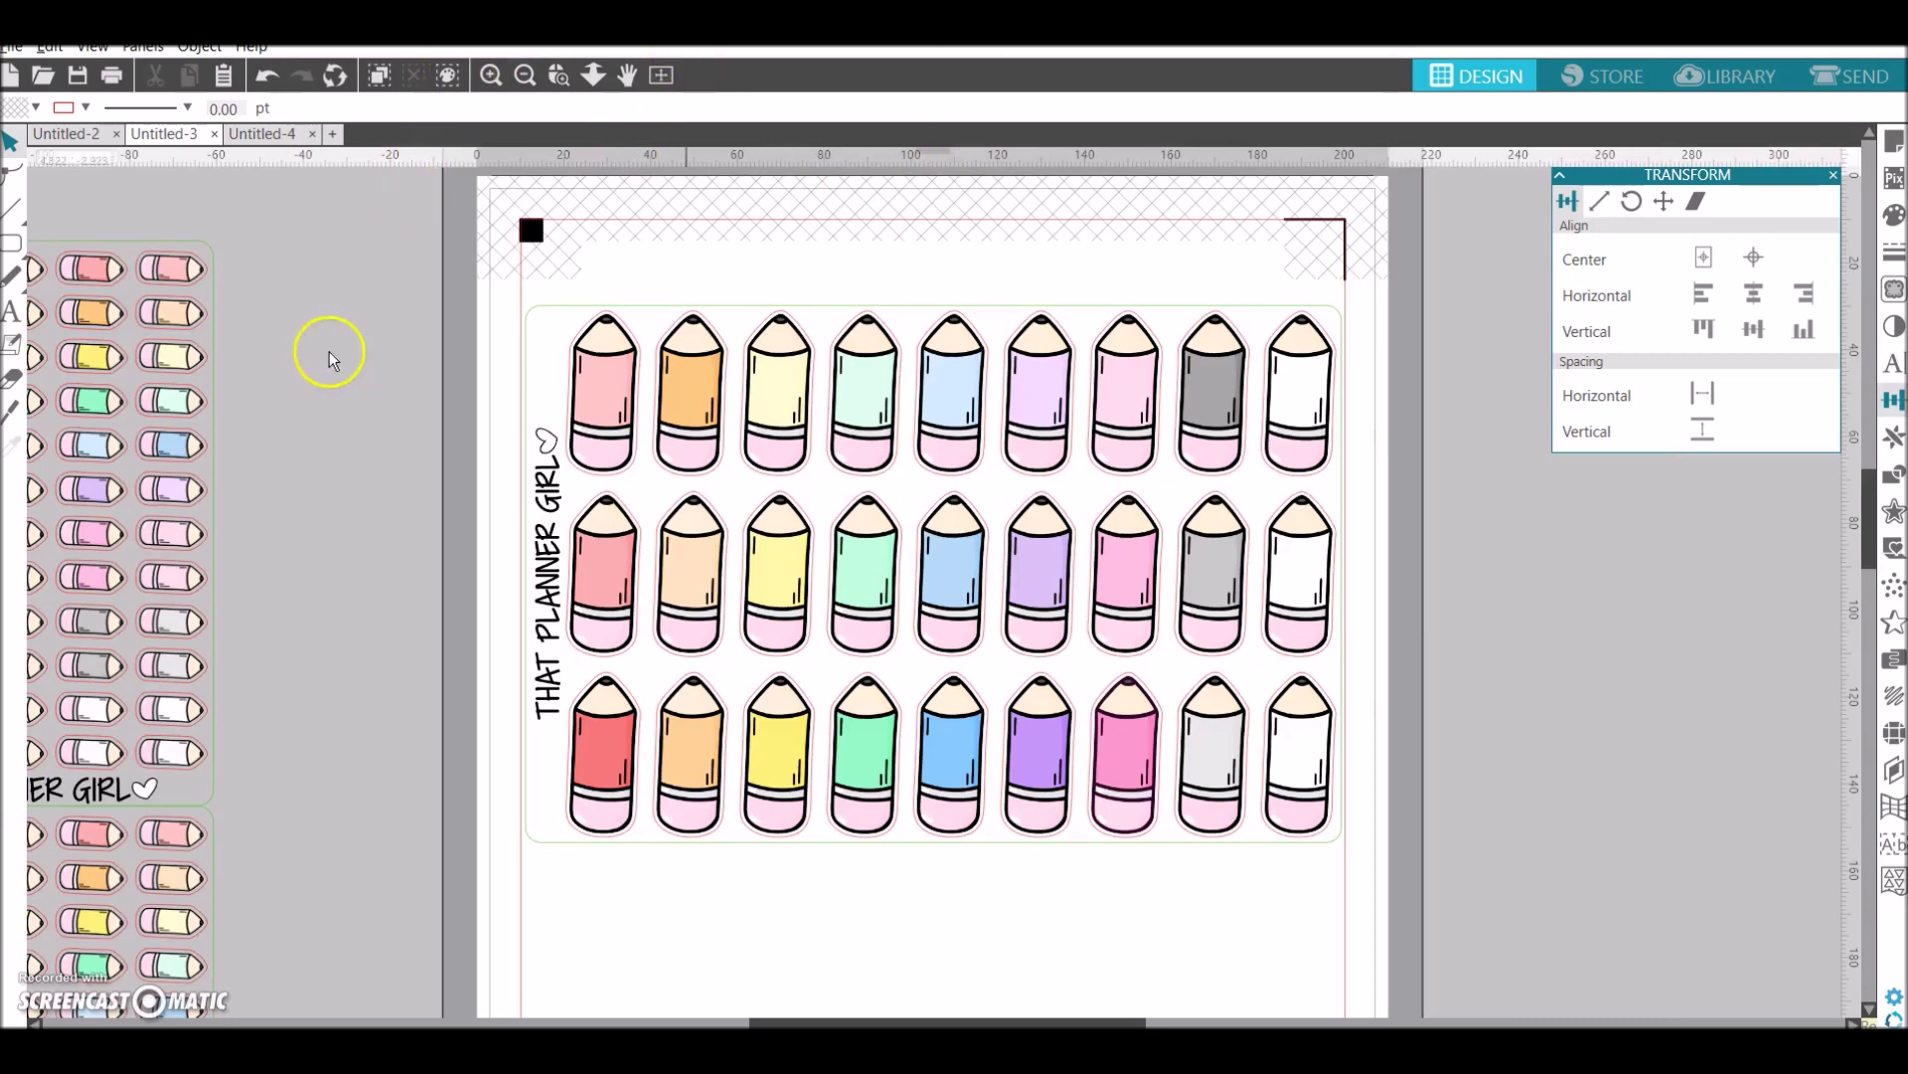
pyautogui.click(85, 492)
pyautogui.moveTo(181, 788)
pyautogui.mouseDown()
pyautogui.moveTo(363, 755)
pyautogui.moveTo(433, 766)
pyautogui.mouseUp()
pyautogui.click(329, 550)
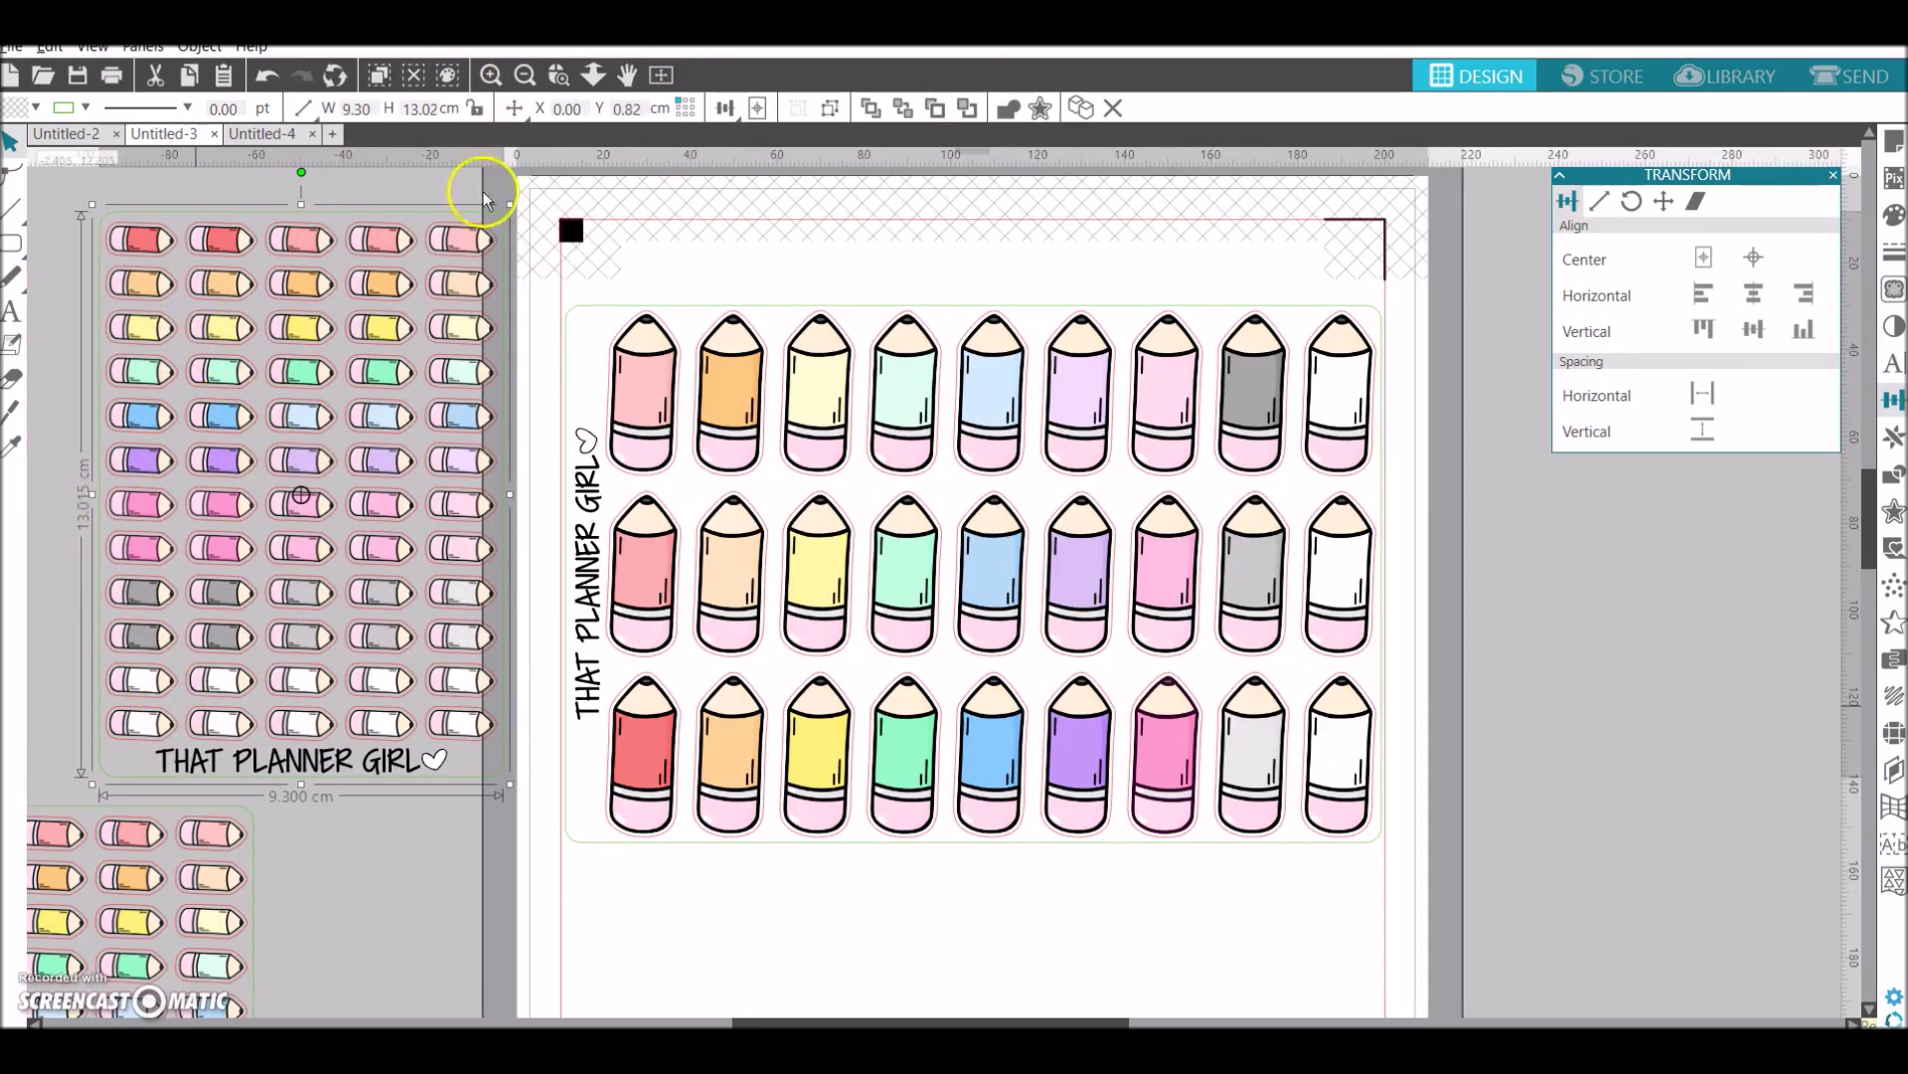
# Duplicate the large-pencil sheet's border and THAT PLANNER GIRL title directly below the first sheet
pyautogui.moveTo(579, 276); pyautogui.dragTo(599, 602)
pyautogui.hotkey('ctrl', 'u')
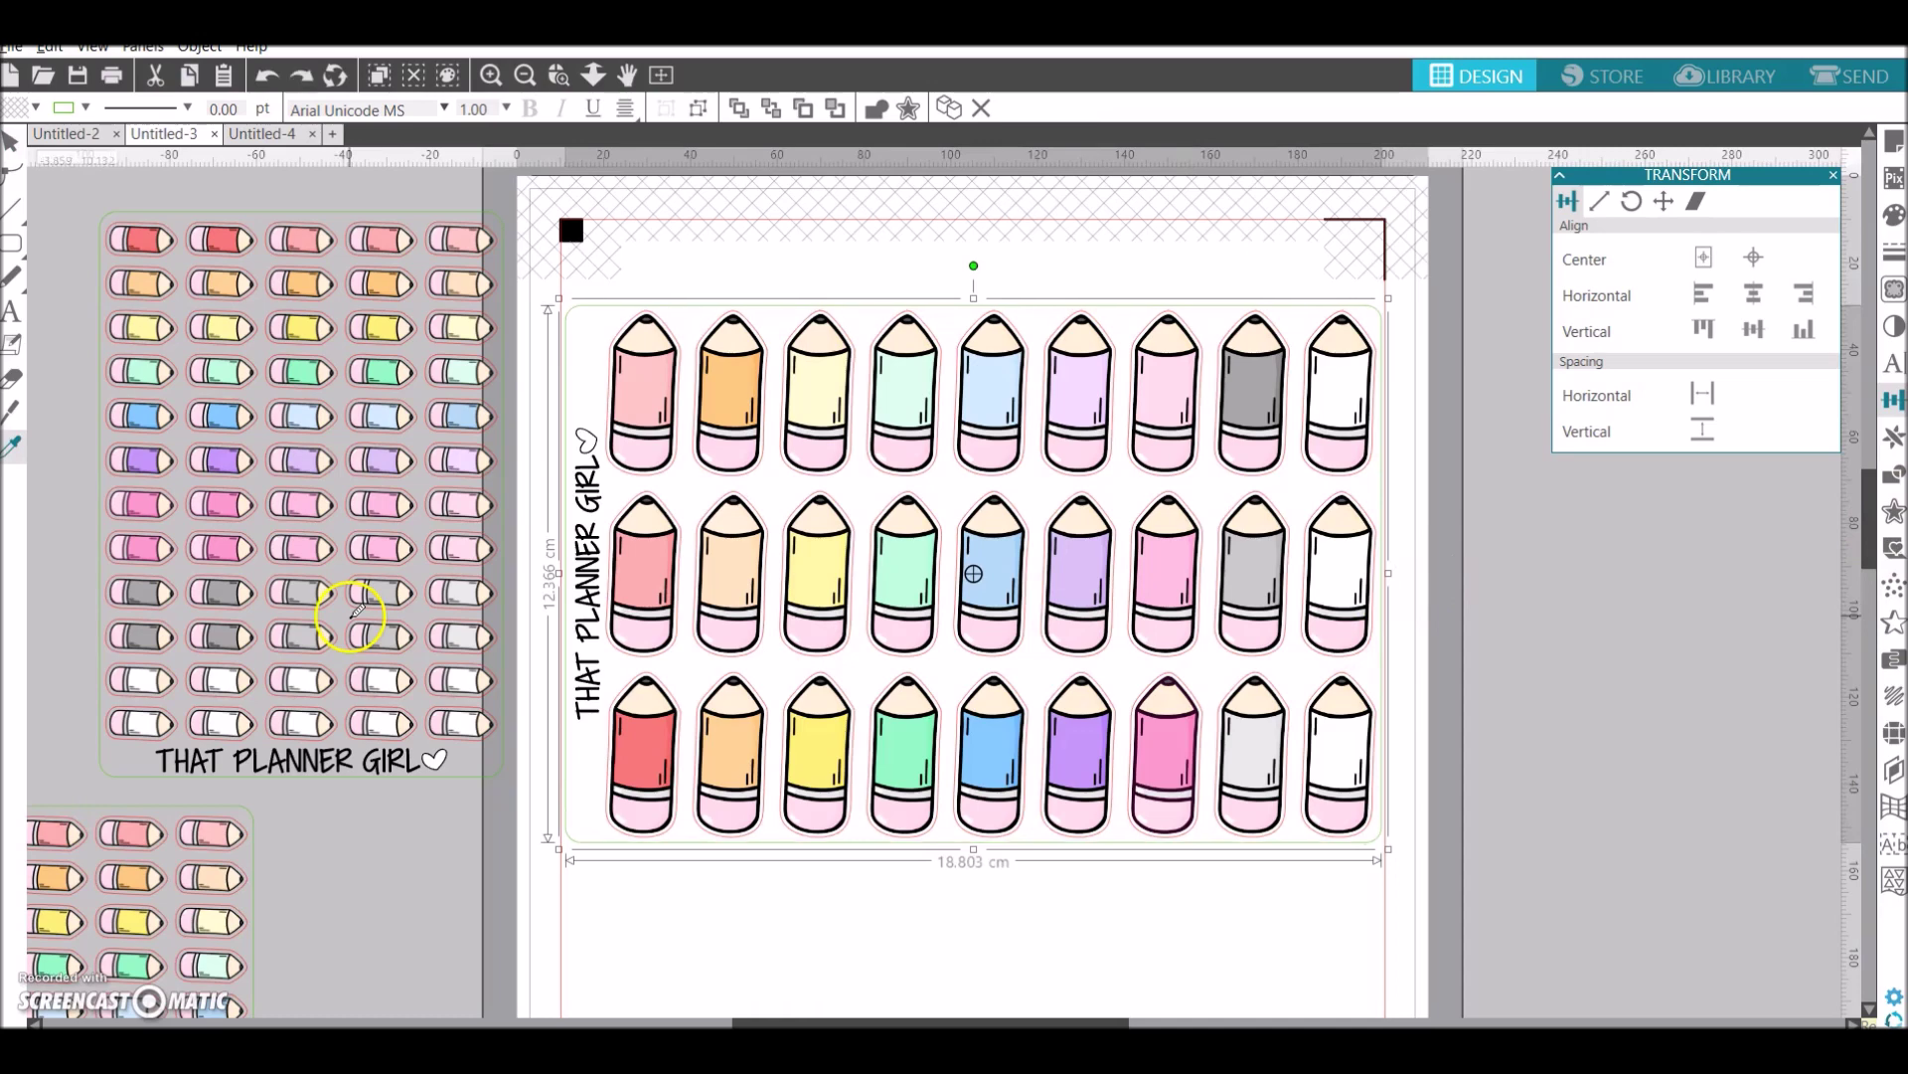
pyautogui.hotkey('ctrl', 'd')
pyautogui.moveTo(1875, 507); pyautogui.dragTo(1875, 611)
# Paste a copy of the red pencil column into the new border, ungroup it, and delete the two lighter pencils
pyautogui.click(626, 274)
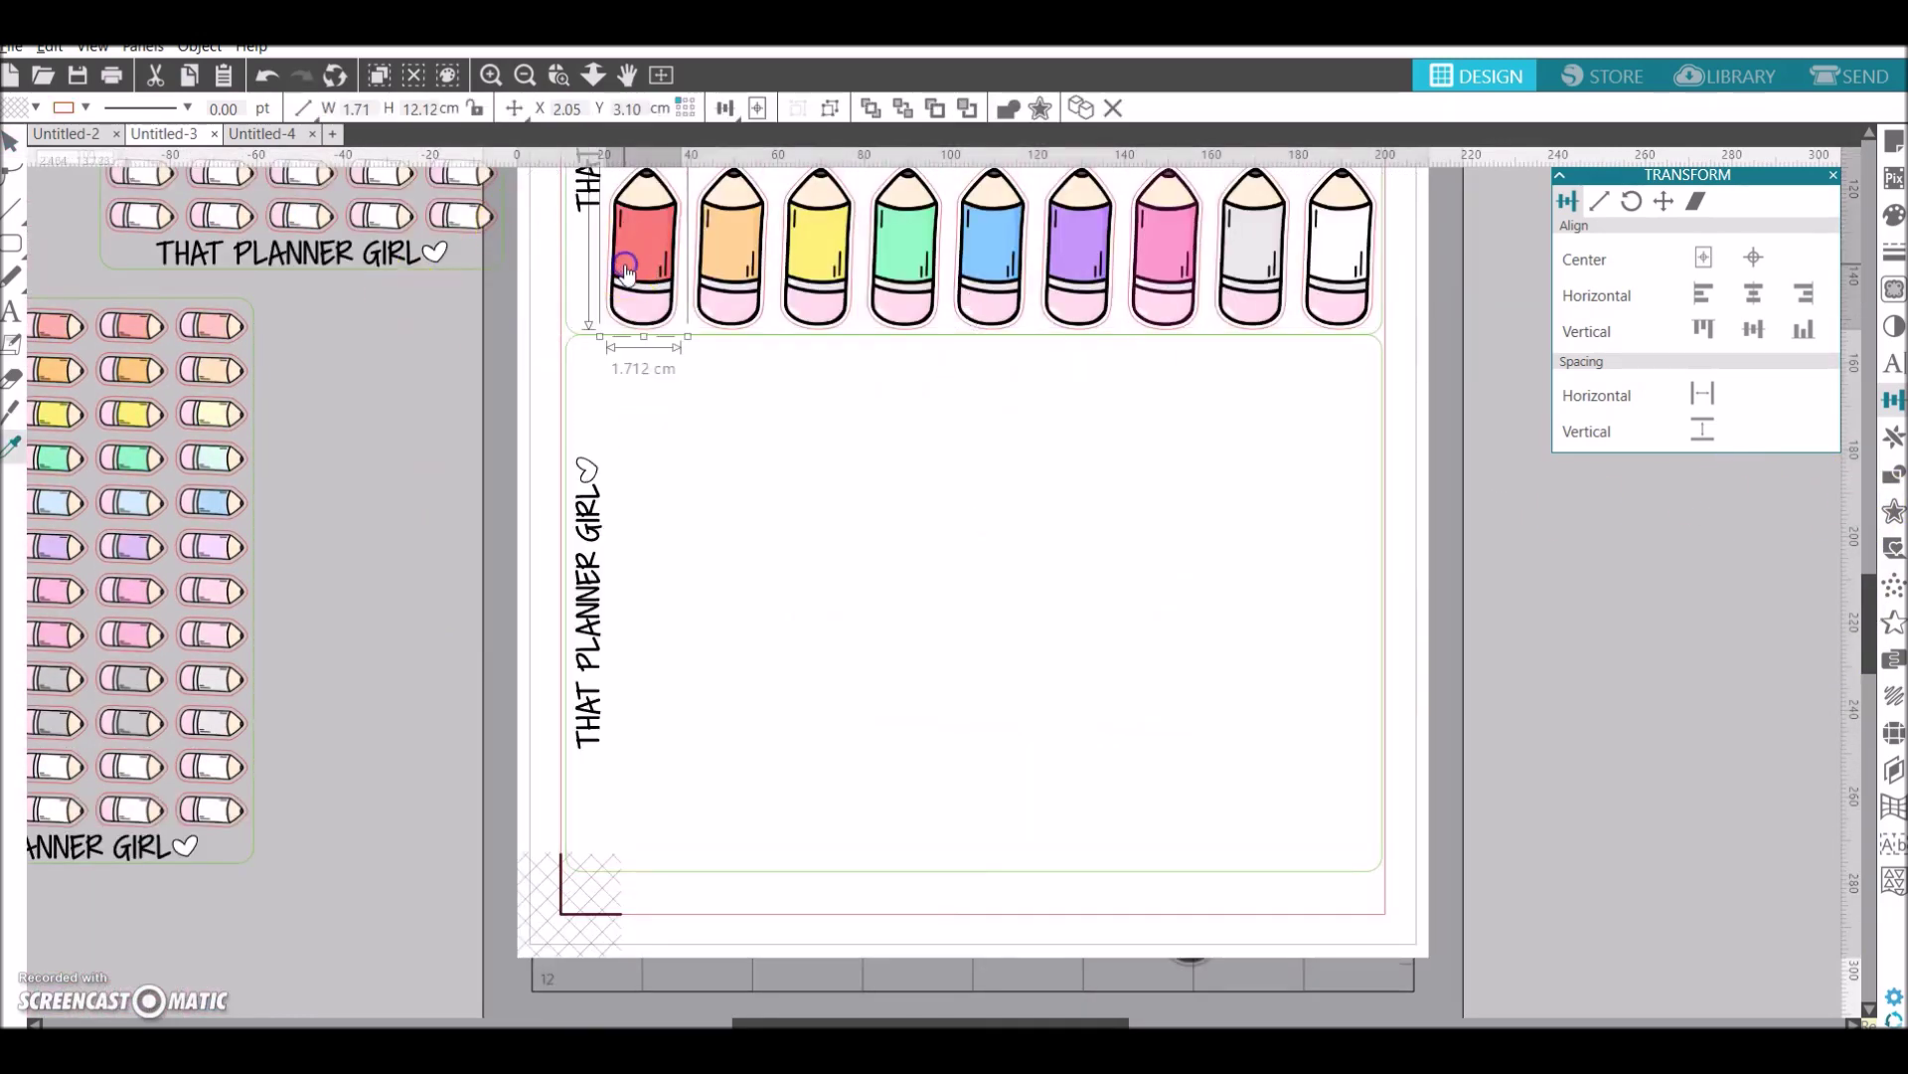
pyautogui.hotkey('ctrl', 'v')
pyautogui.hotkey('ctrl', 'shift', 'g')
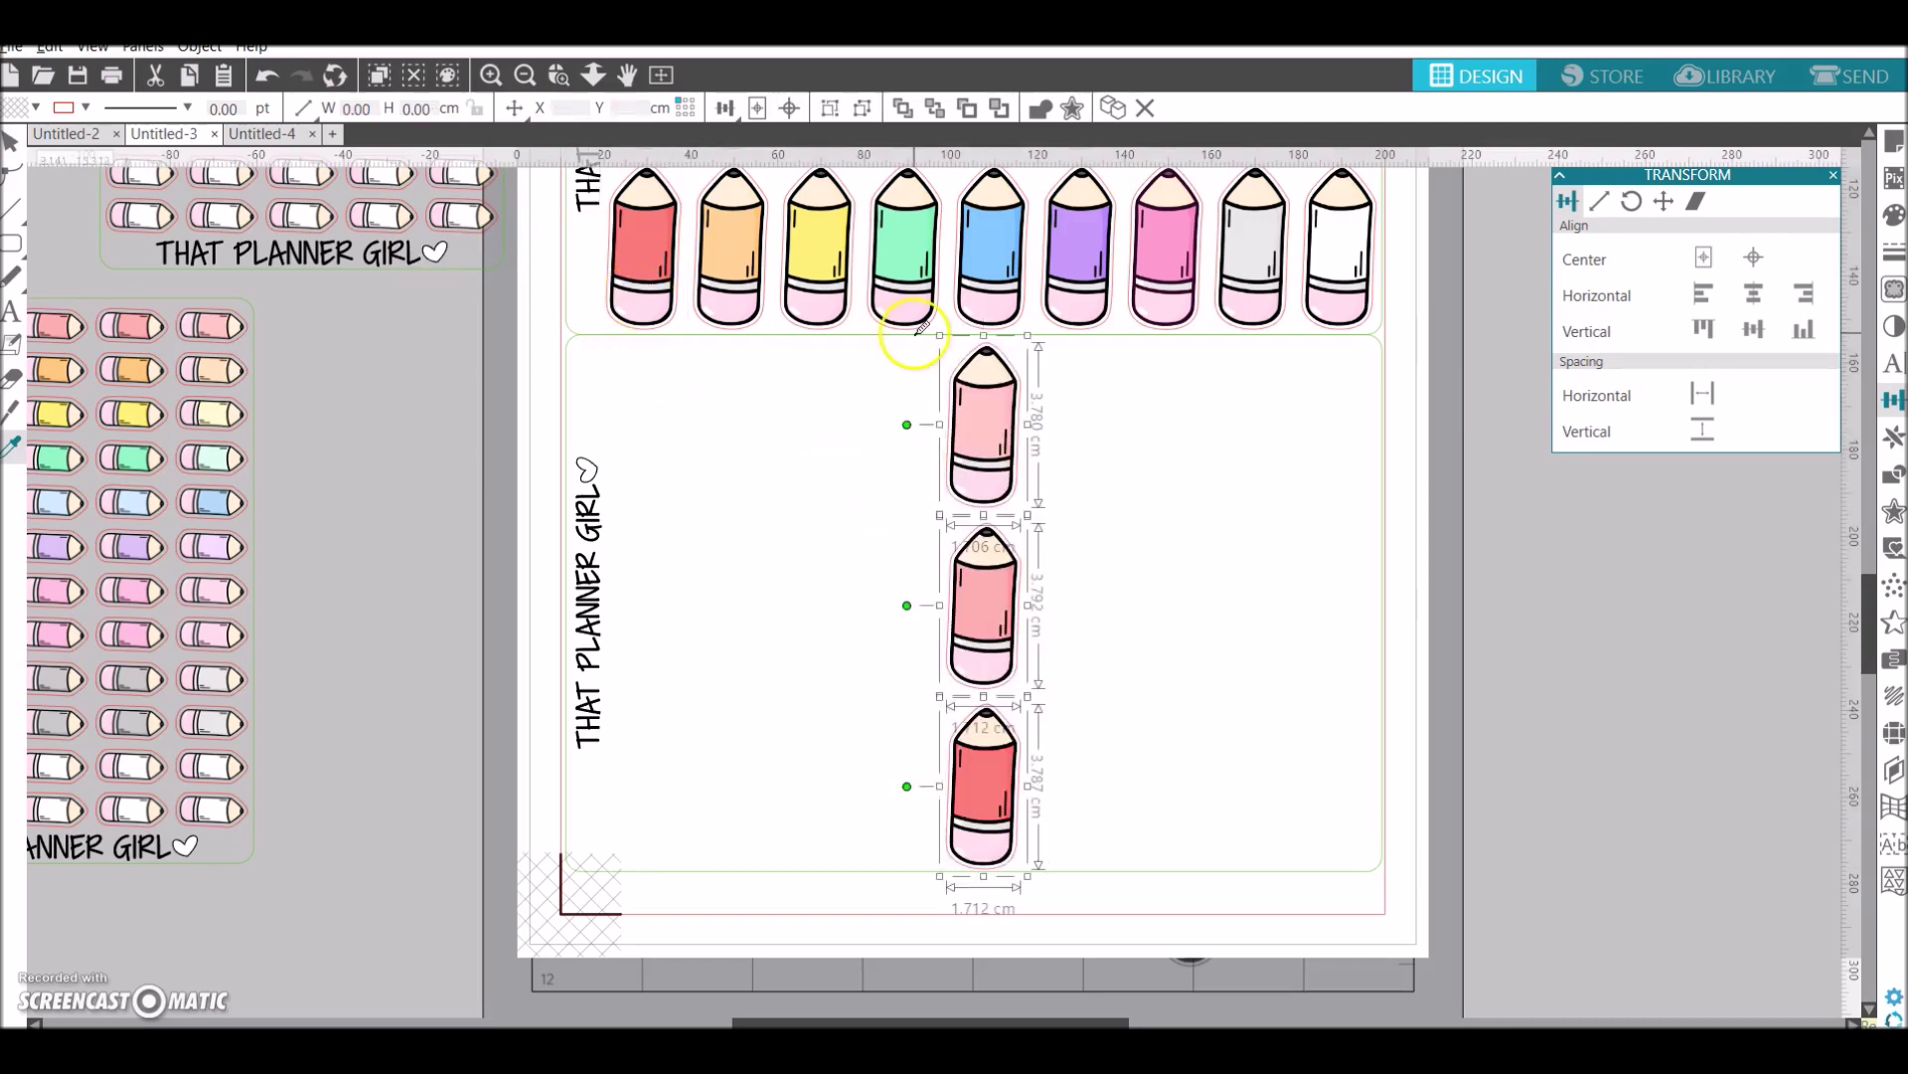
pyautogui.moveTo(1117, 680); pyautogui.dragTo(950, 448)
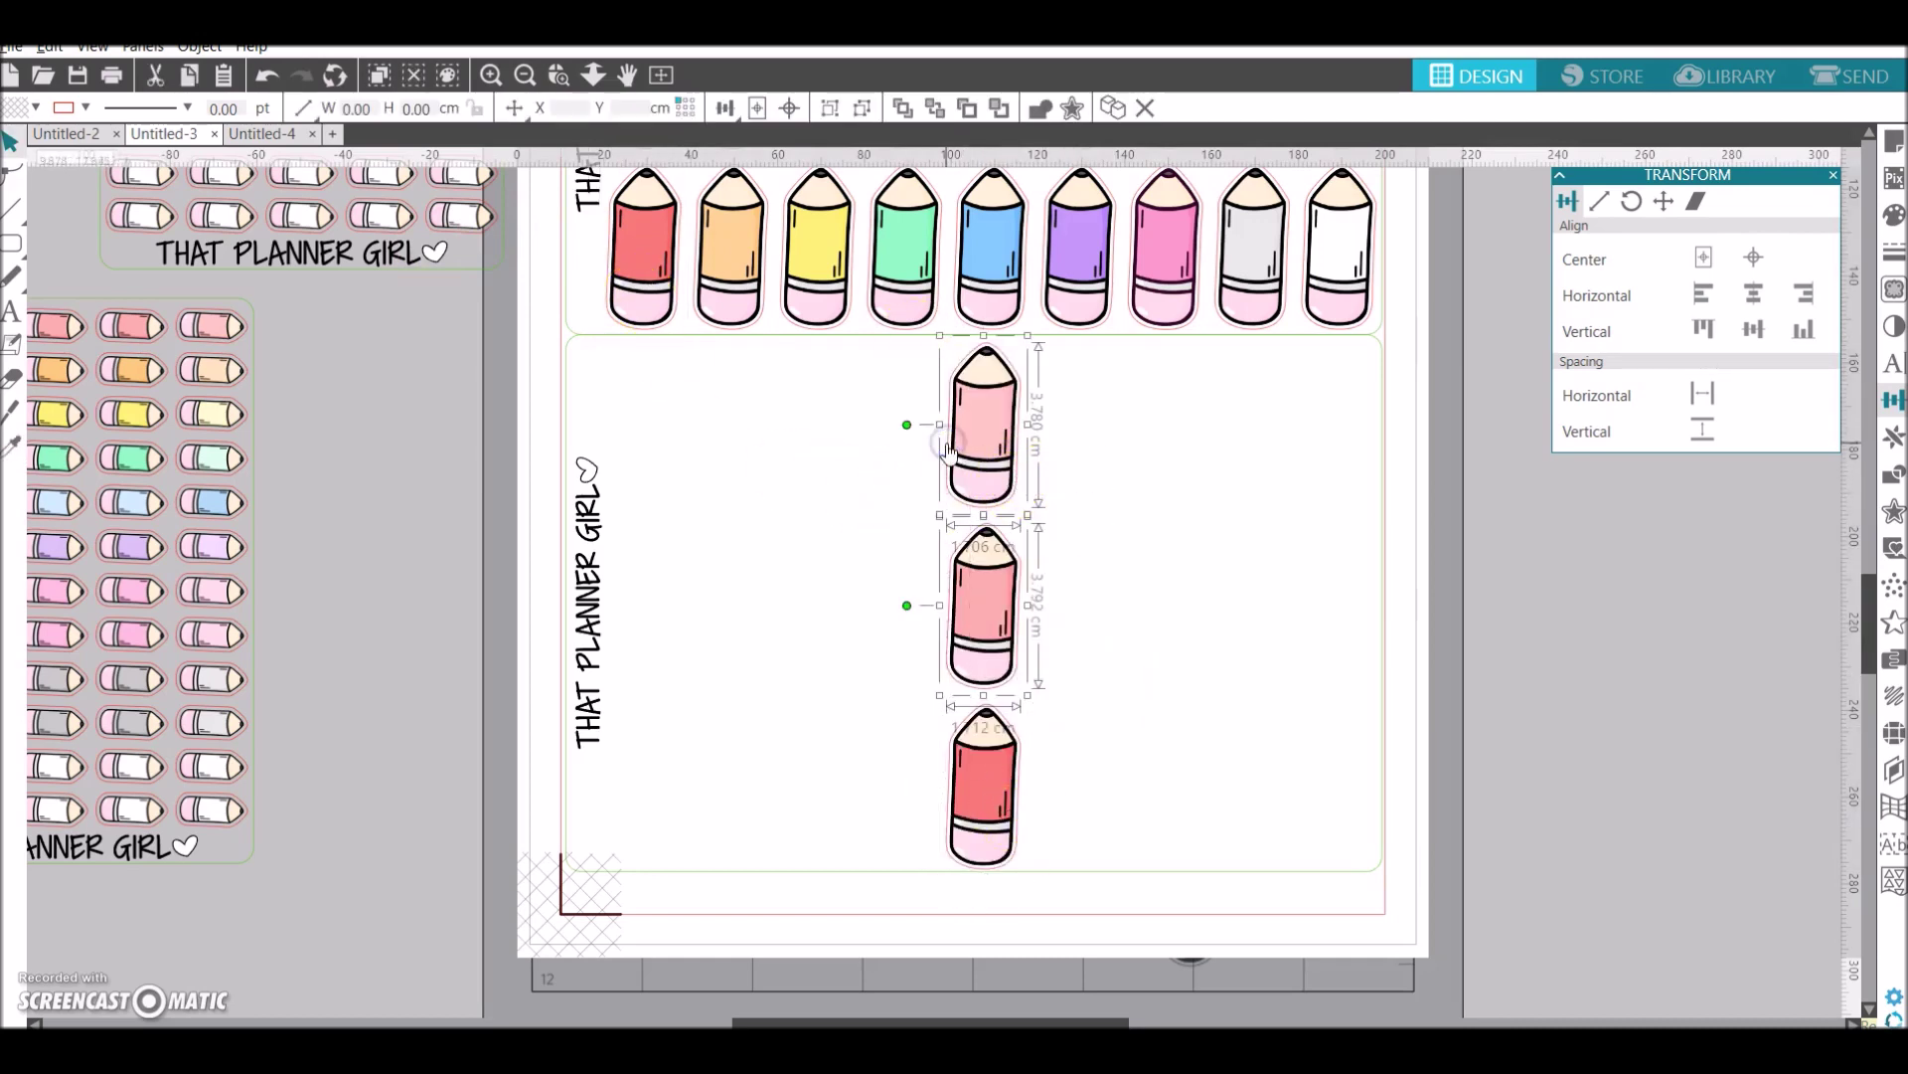
pyautogui.press('Delete')
# Place the dark red pencil in the new border's lower corner beside the title and duplicate it sideways into a row of nine
pyautogui.click(979, 763)
pyautogui.moveTo(1005, 753); pyautogui.dragTo(670, 743)
pyautogui.hotkey('ctrl', 'Right')
pyautogui.hotkey('ctrl', 'Right')
pyautogui.hotkey('ctrl', 'Right')
pyautogui.hotkey('ctrl', 'd')
pyautogui.hotkey('ctrl', 'd')
pyautogui.hotkey('ctrl', 'd')
pyautogui.hotkey('ctrl', 'd')
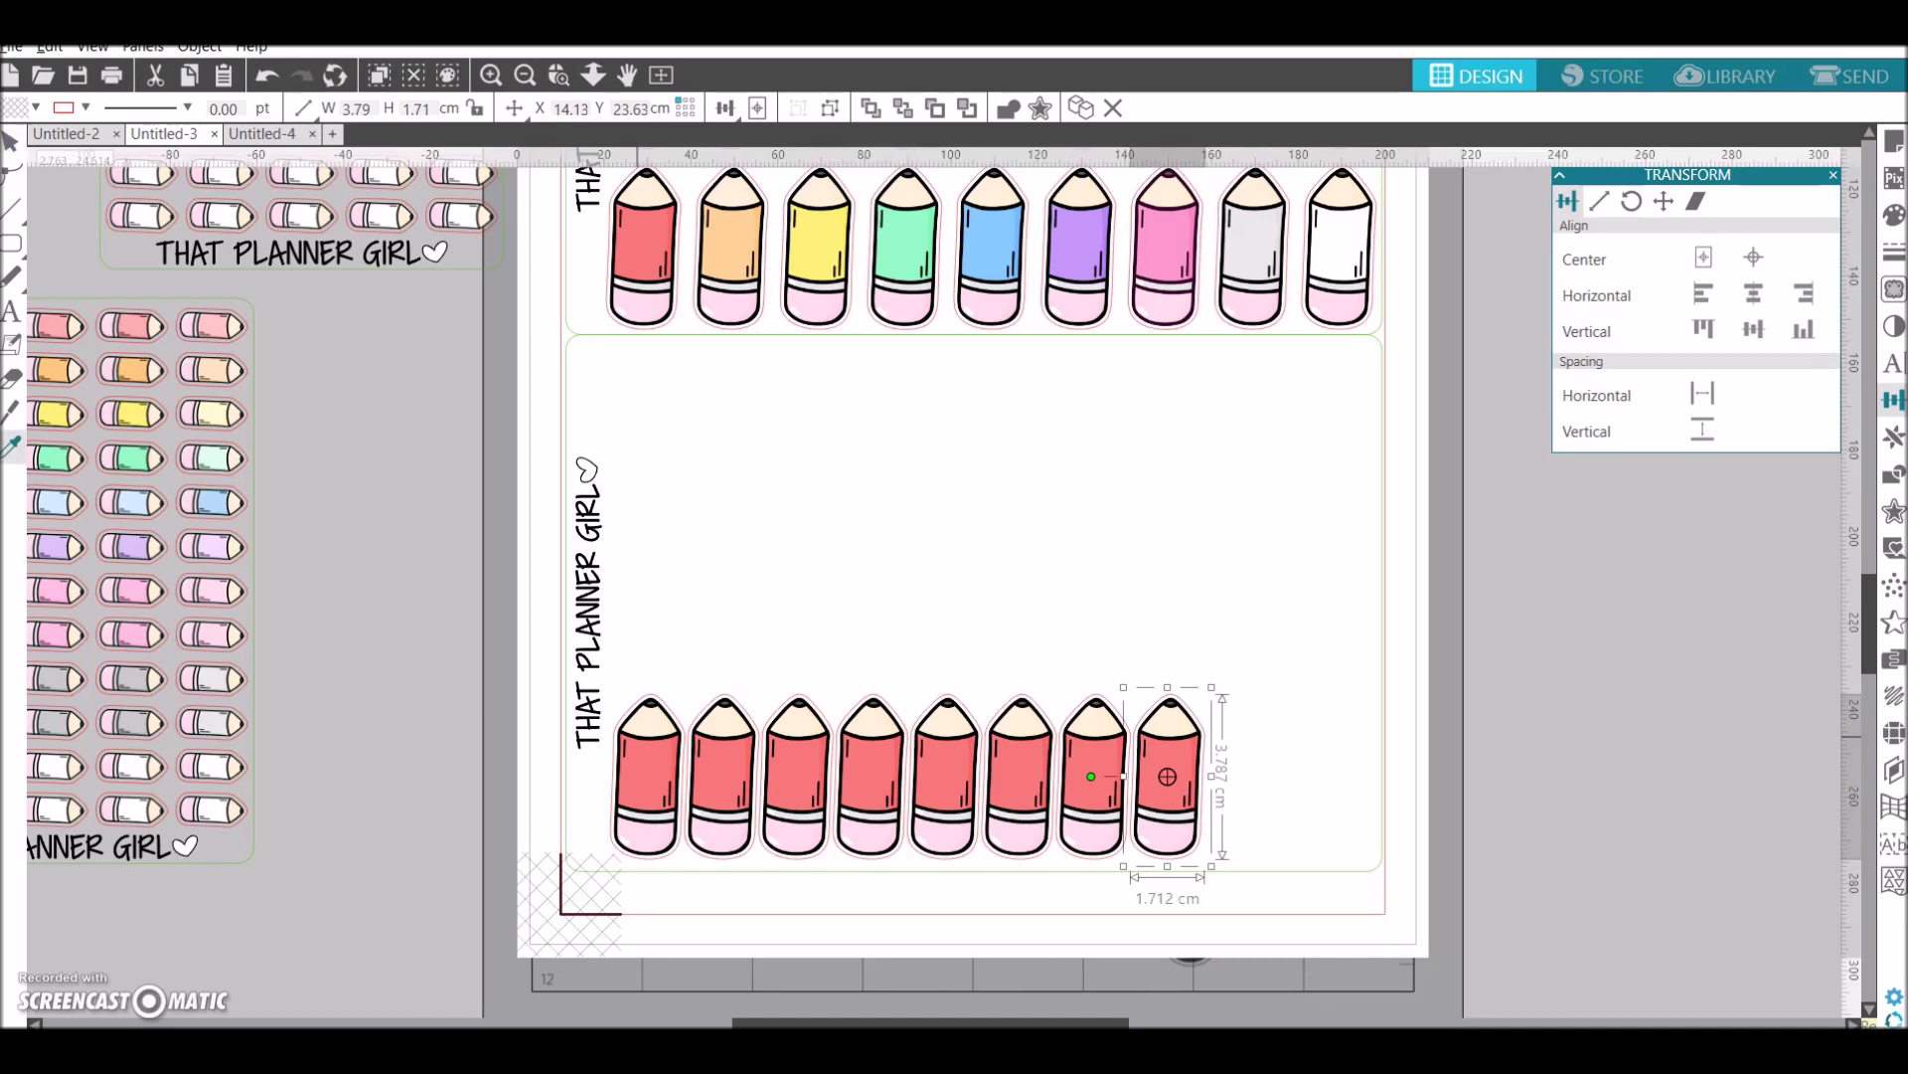
pyautogui.hotkey('ctrl', 'd')
# Nudge the ninth red pencil outward until it sits just inside the border's far edge
pyautogui.press('Right')
pyautogui.press('Right')
pyautogui.press('Right')
pyautogui.press('Right')
pyautogui.press('Right')
pyautogui.press('Right')
pyautogui.press('Right')
pyautogui.press('Right')
pyautogui.press('Right')
pyautogui.press('Right')
pyautogui.press('Right')
pyautogui.press('Right')
pyautogui.press('Right')
pyautogui.press('Right')
pyautogui.press('Right')
pyautogui.press('Right')
pyautogui.press('Right')
pyautogui.press('Right')
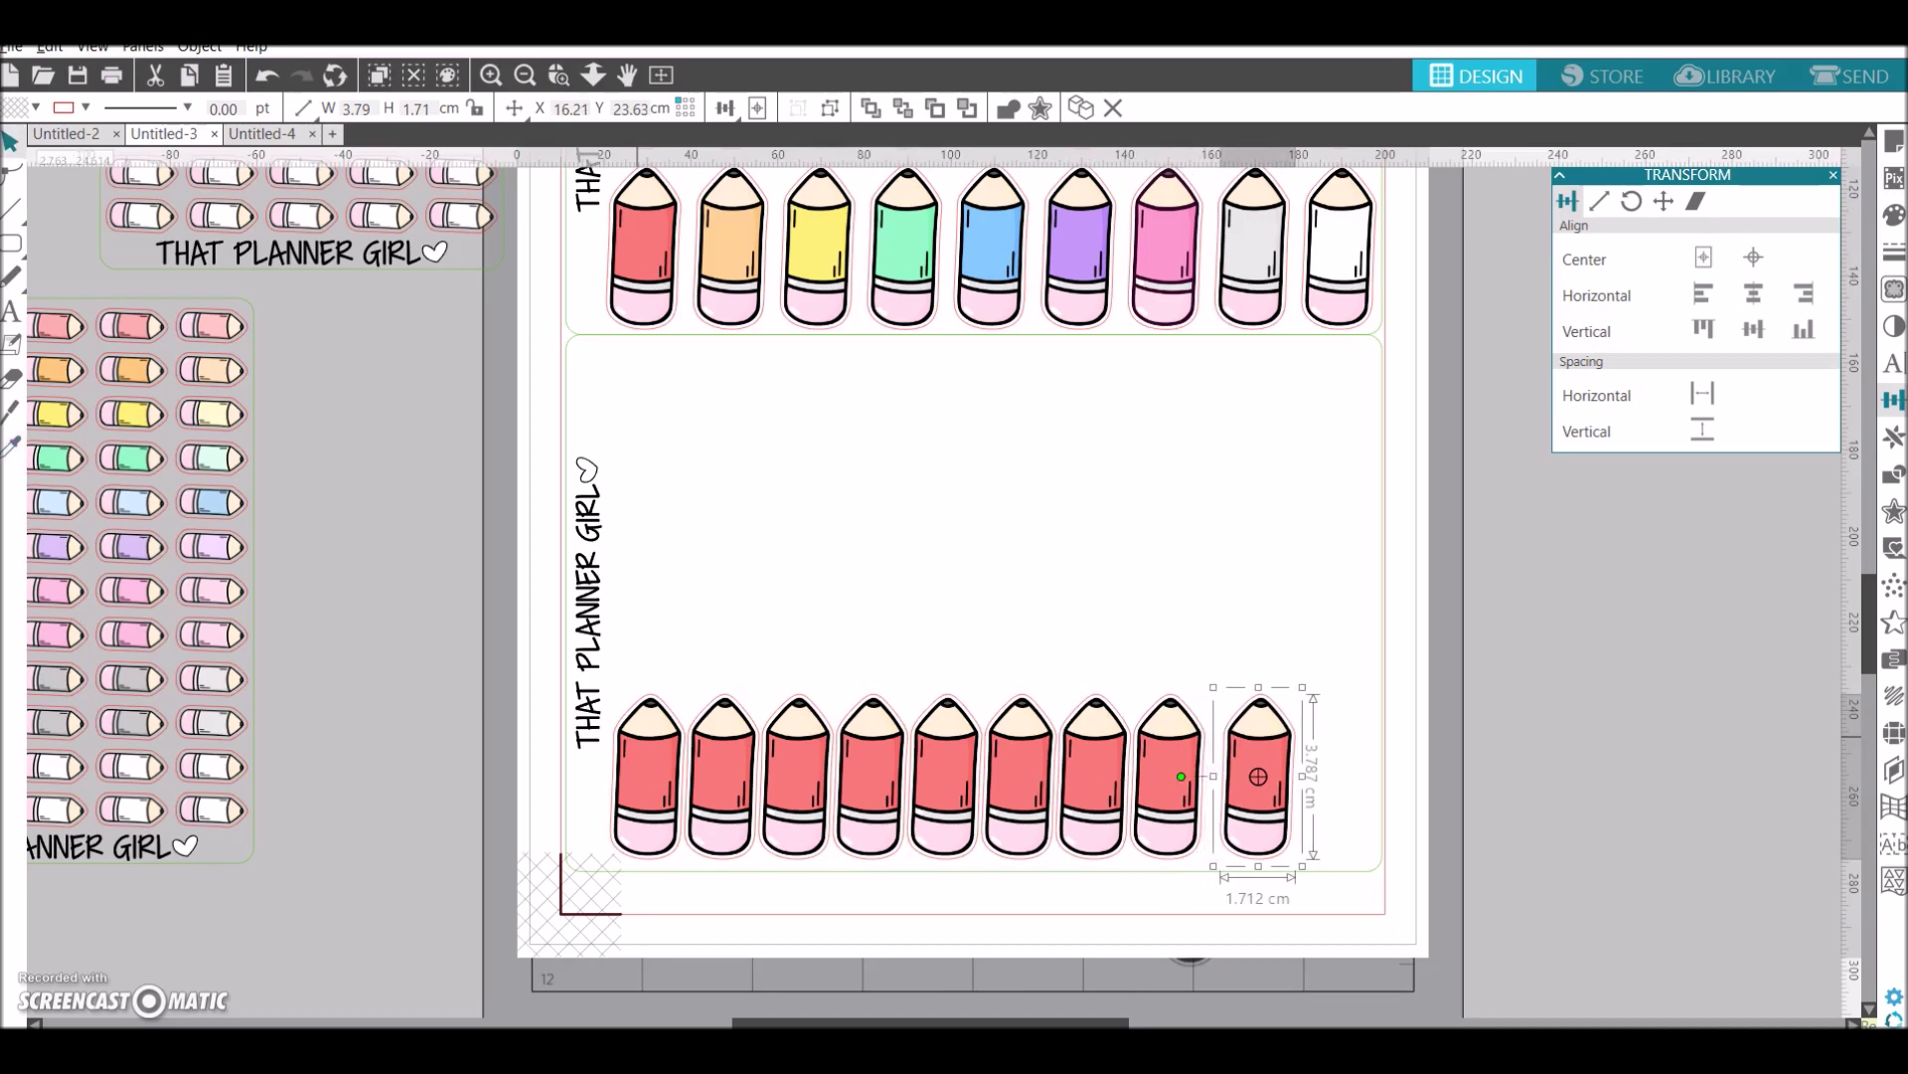
pyautogui.press('Right')
pyautogui.press('Right')
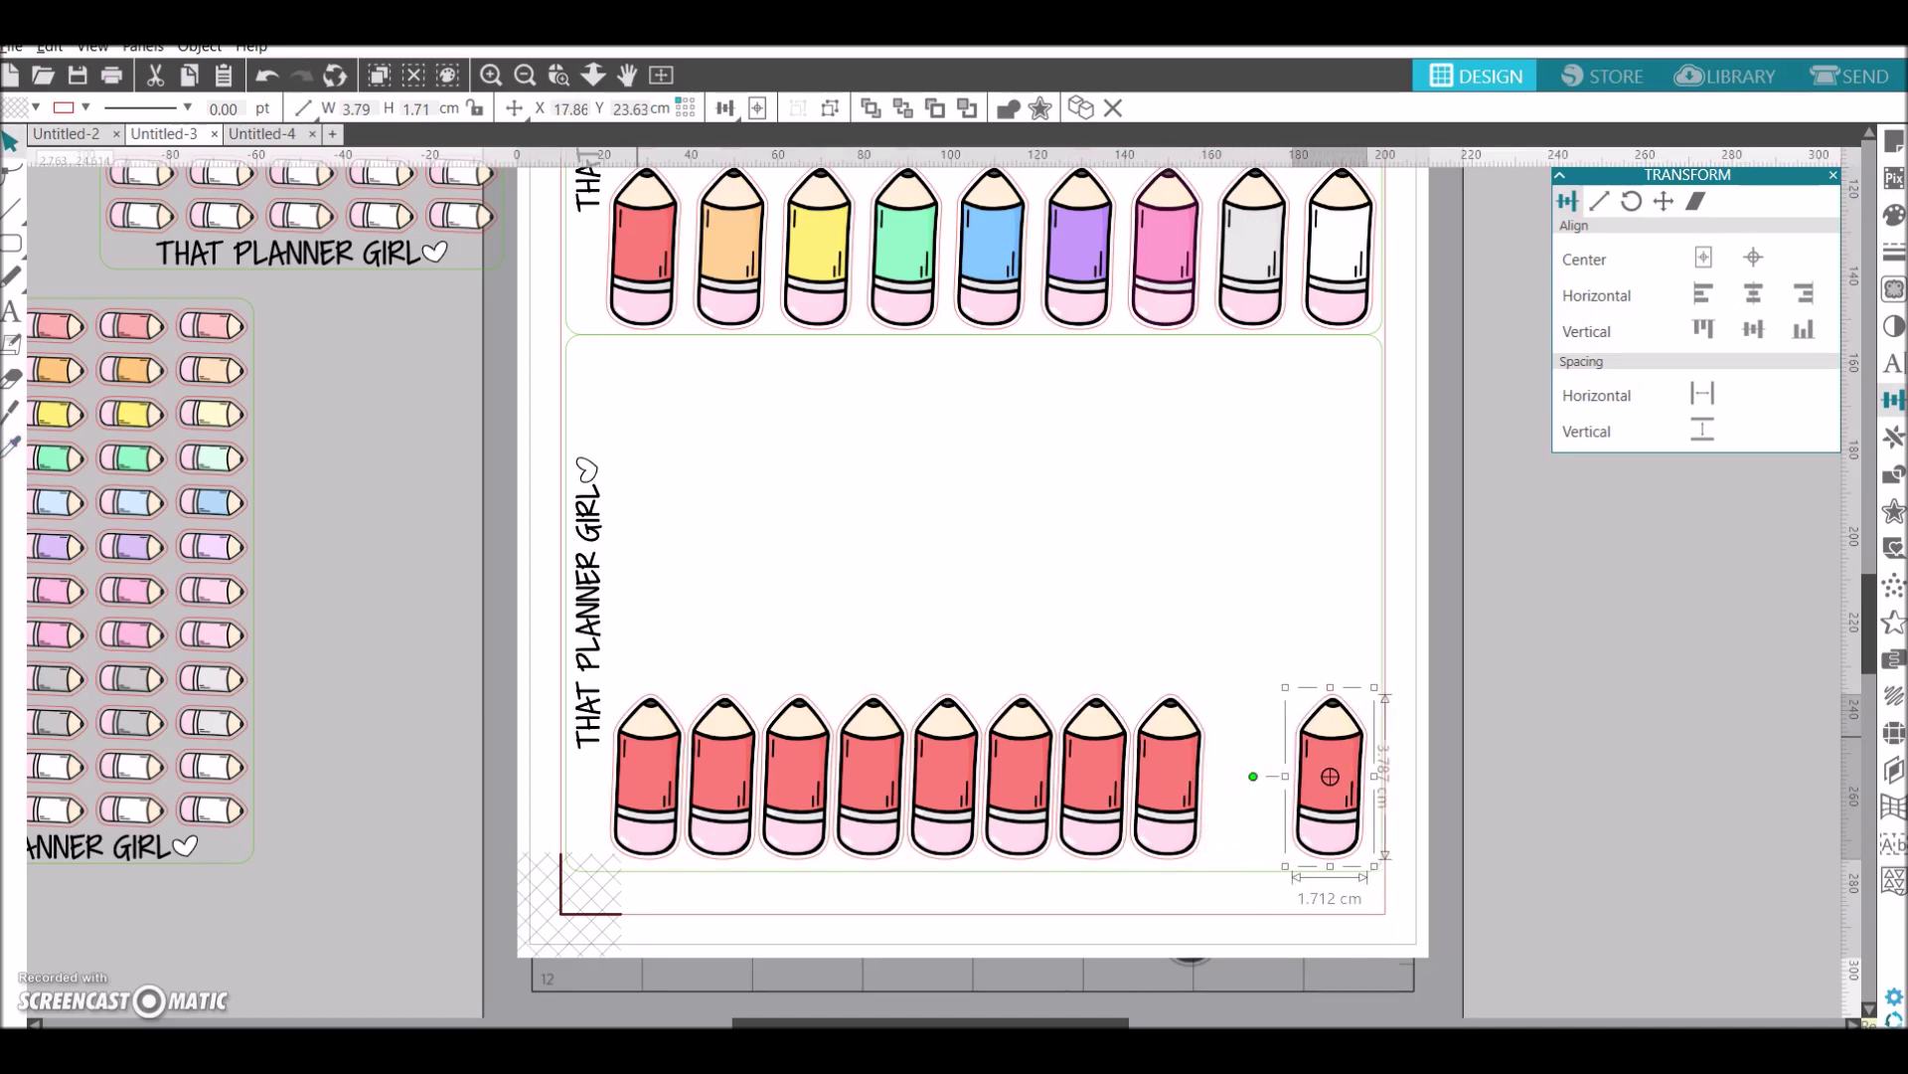
# Space the nine red pencils evenly horizontally and group them as a row
pyautogui.moveTo(630, 594)
pyautogui.mouseDown()
pyautogui.moveTo(1171, 767)
pyautogui.moveTo(1385, 795)
pyautogui.moveTo(1356, 807)
pyautogui.mouseUp()
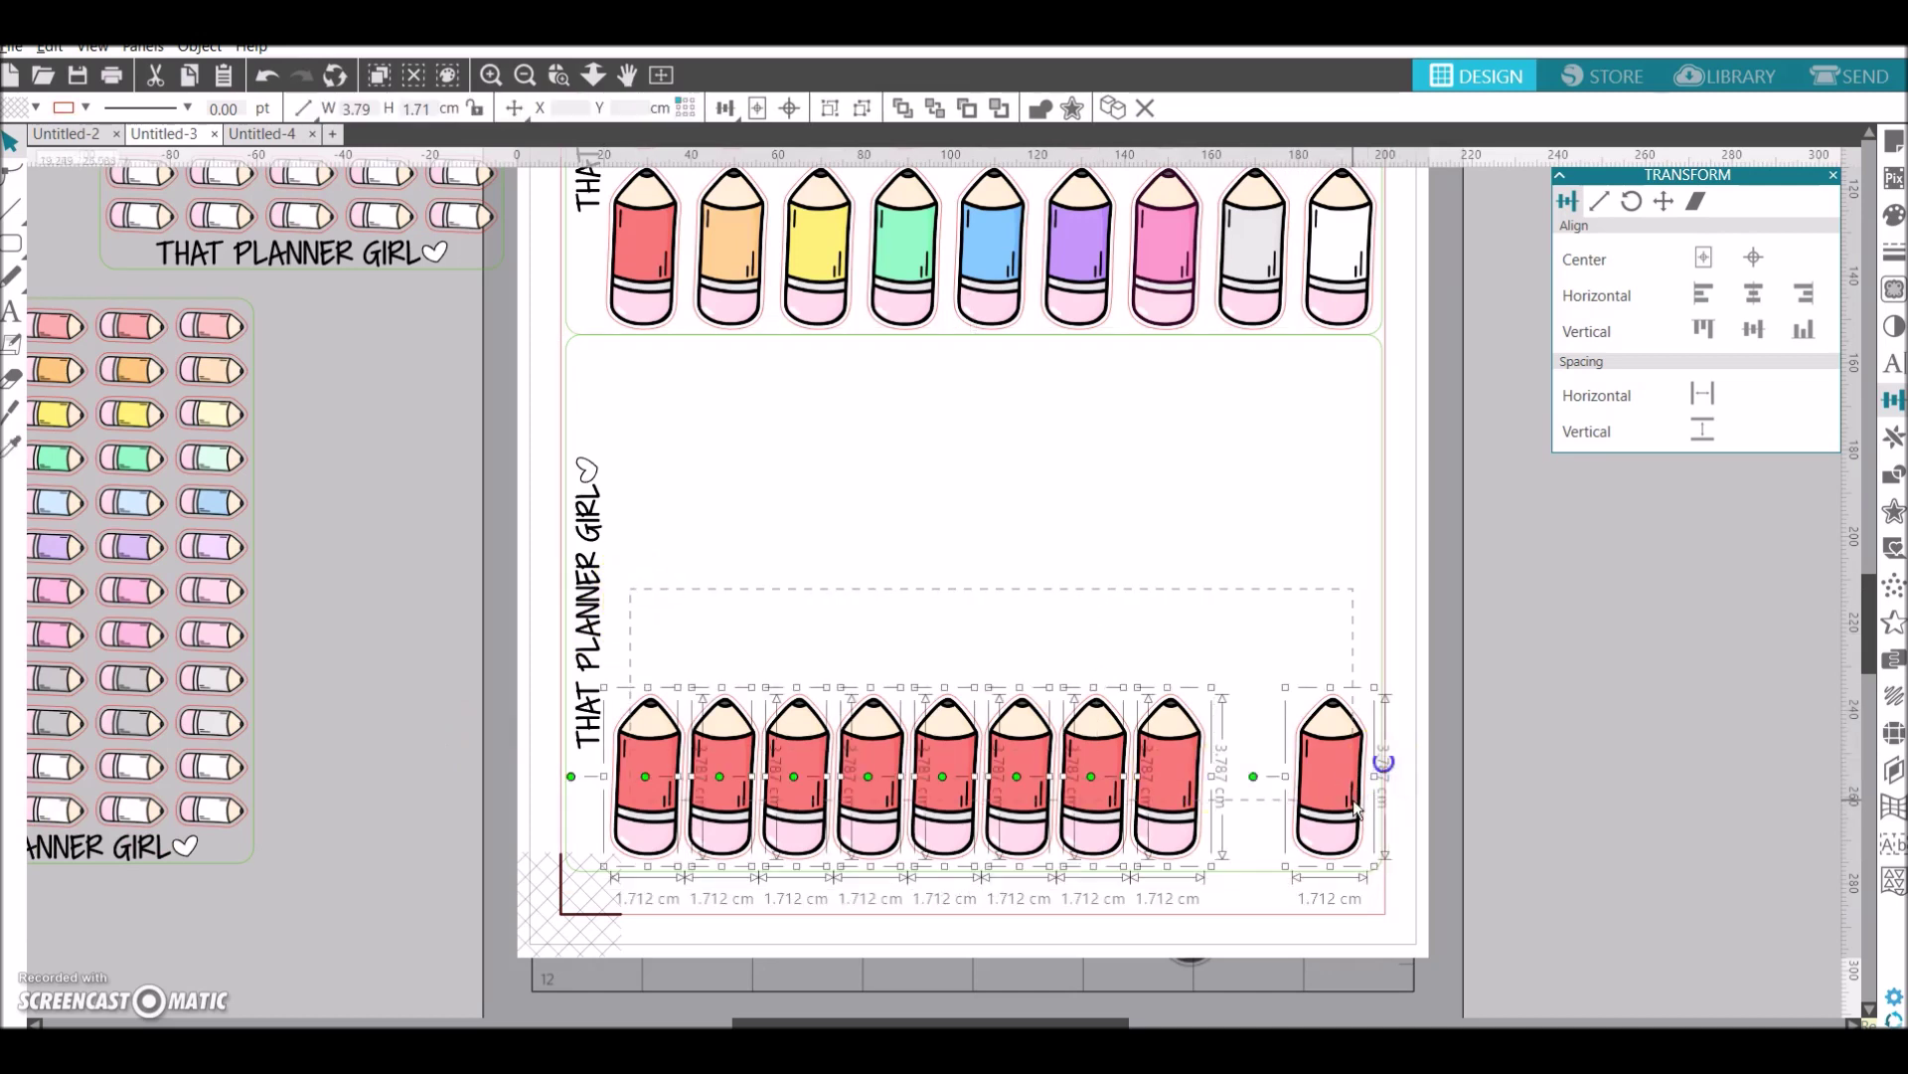
pyautogui.click(1703, 394)
pyautogui.hotkey('ctrl', 'g')
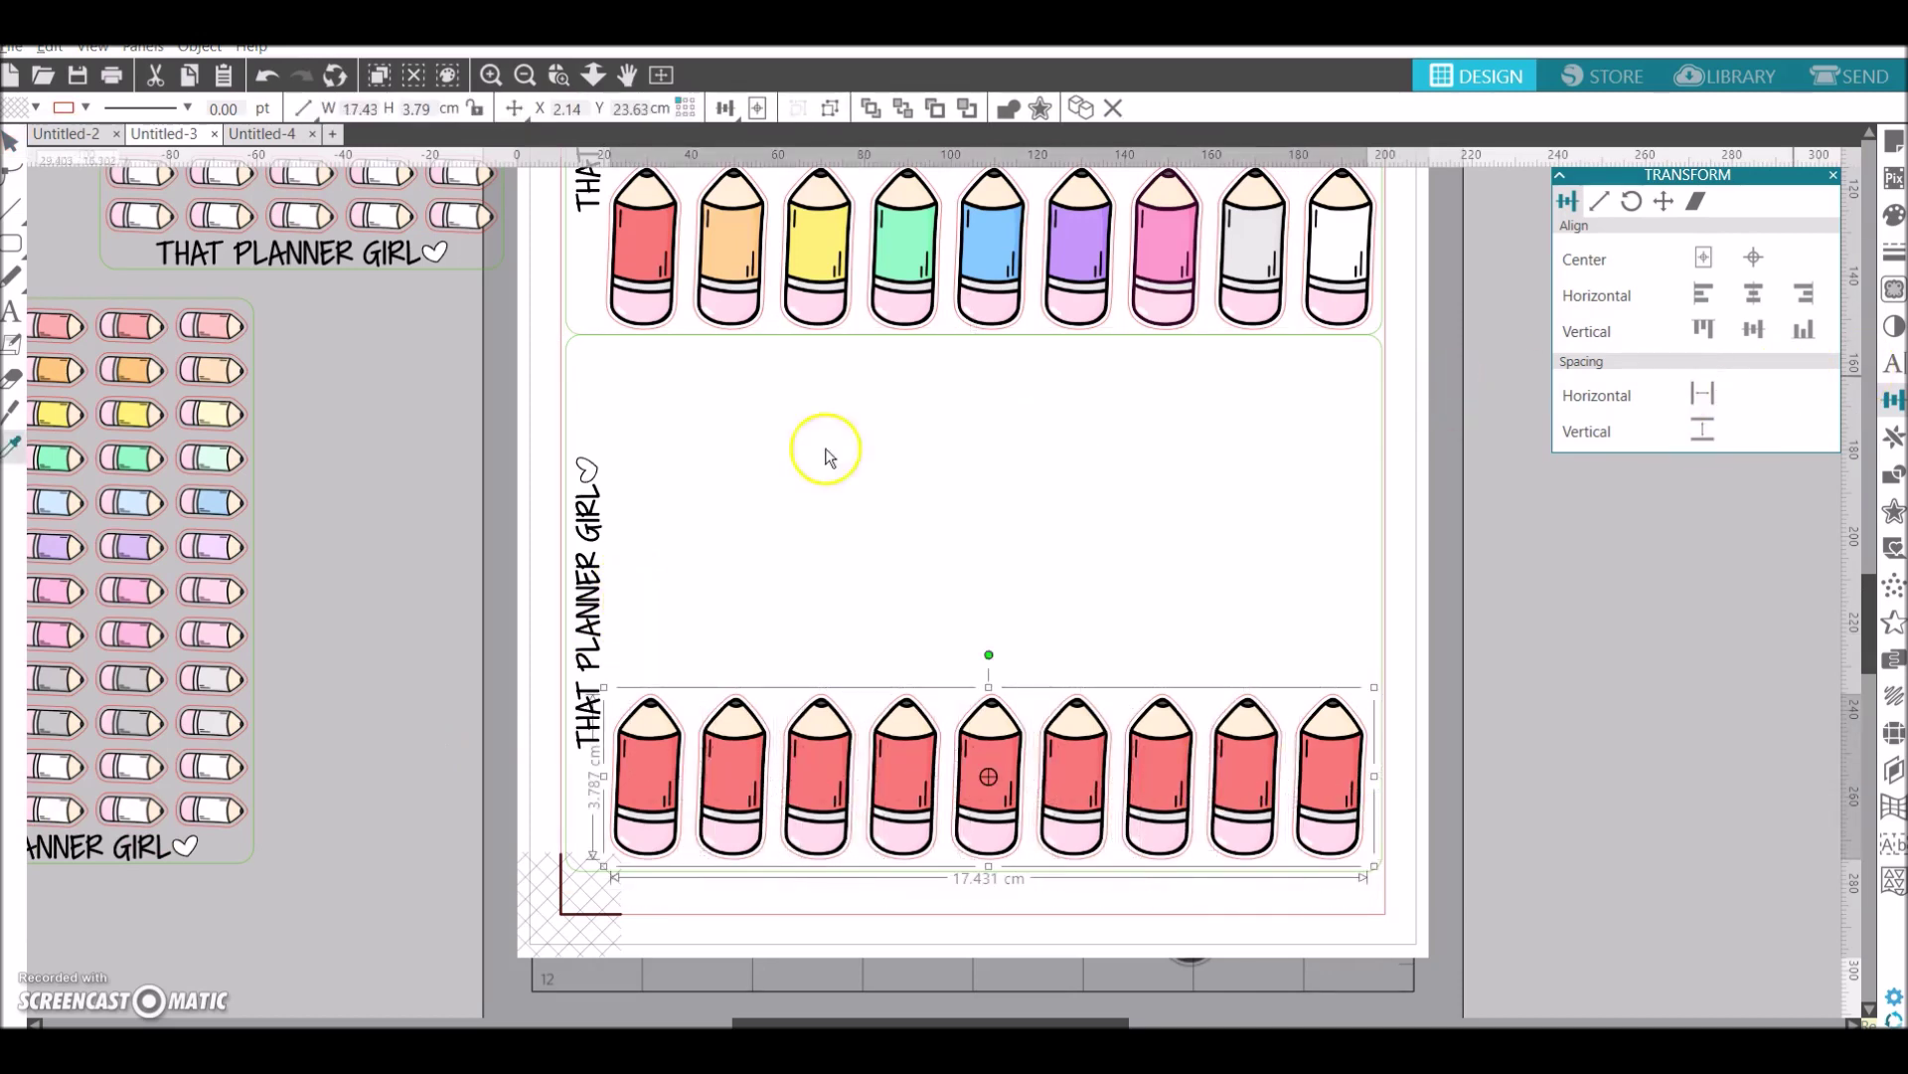
# Duplicate the red pencil row upward twice and nudge the uppermost copy toward the border's upper edge
pyautogui.hotkey('ctrl', 'Up')
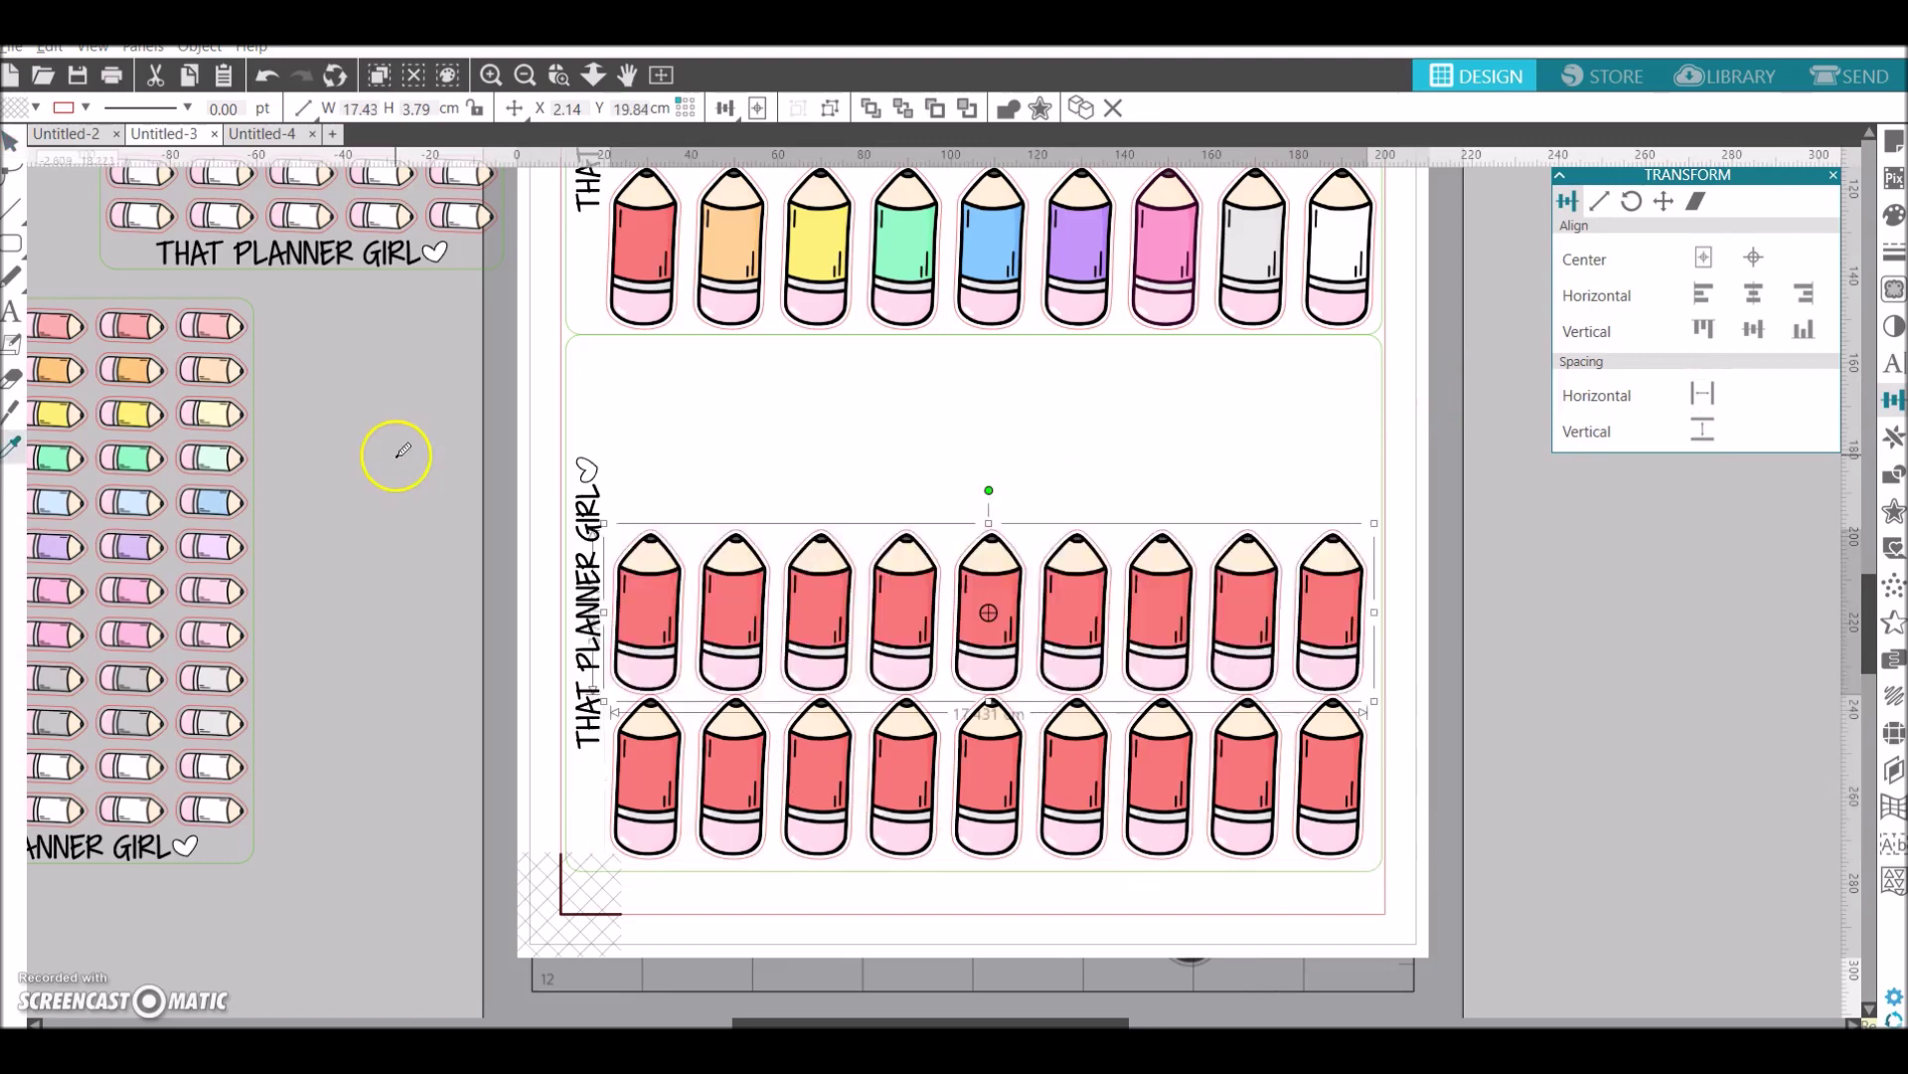
pyautogui.hotkey('ctrl', 'd')
pyautogui.press('Up')
pyautogui.press('Up')
pyautogui.press('Up')
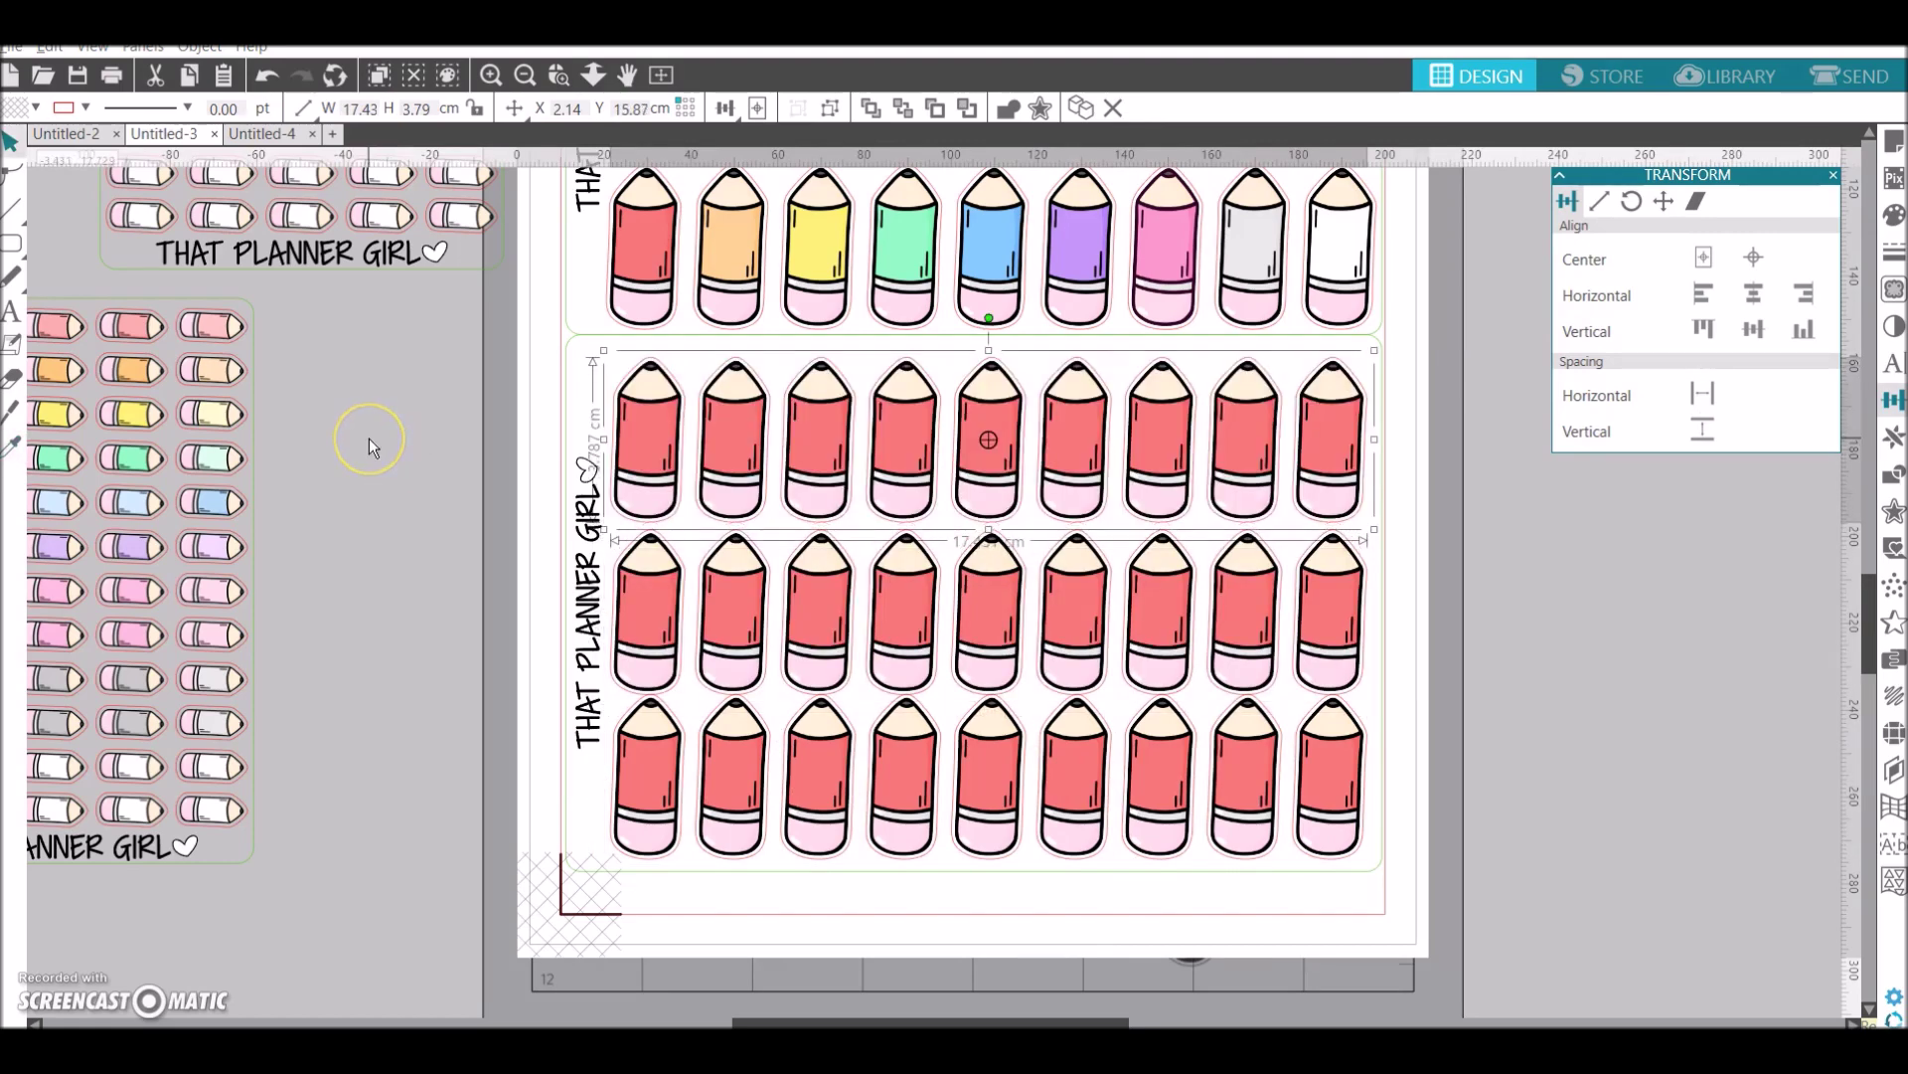
# Space the three red pencil rows evenly vertically inside the lower sheet's border
pyautogui.moveTo(689, 348); pyautogui.dragTo(762, 755)
pyautogui.click(1704, 429)
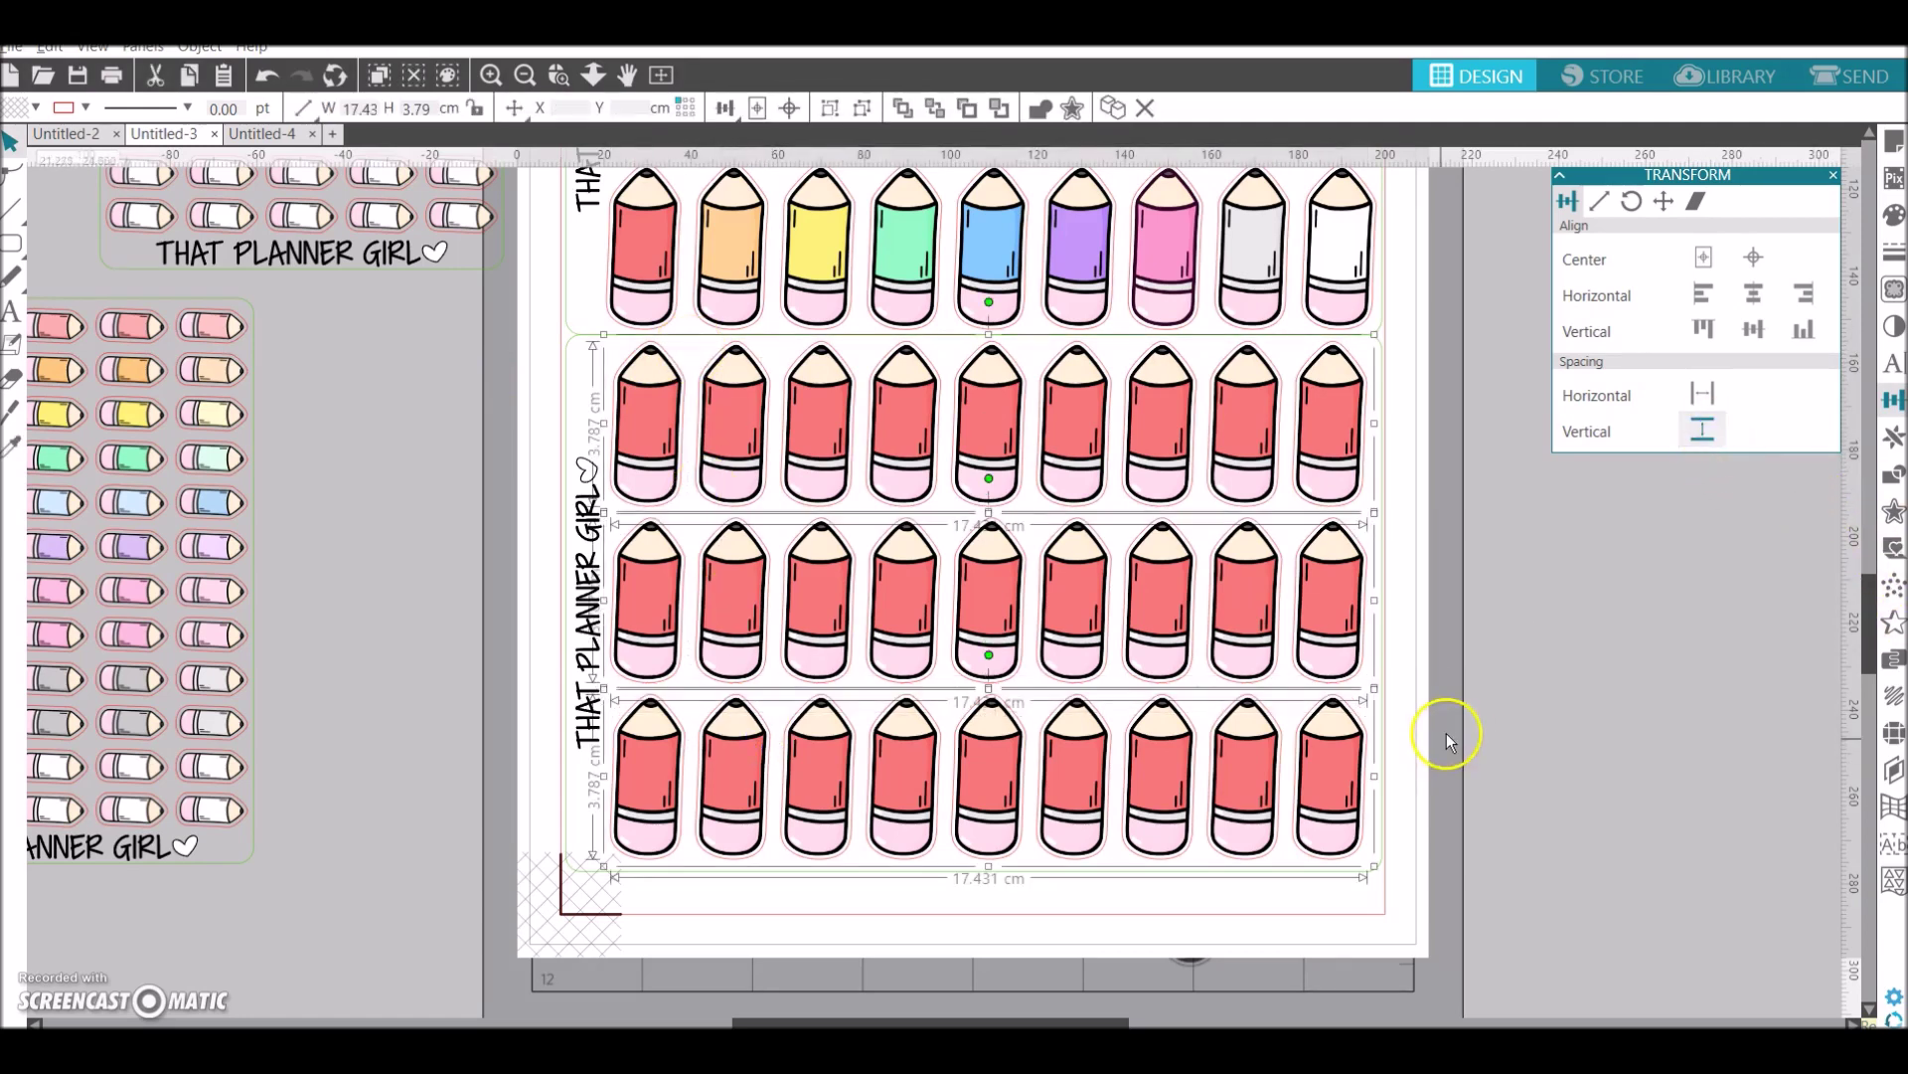
pyautogui.click(1454, 729)
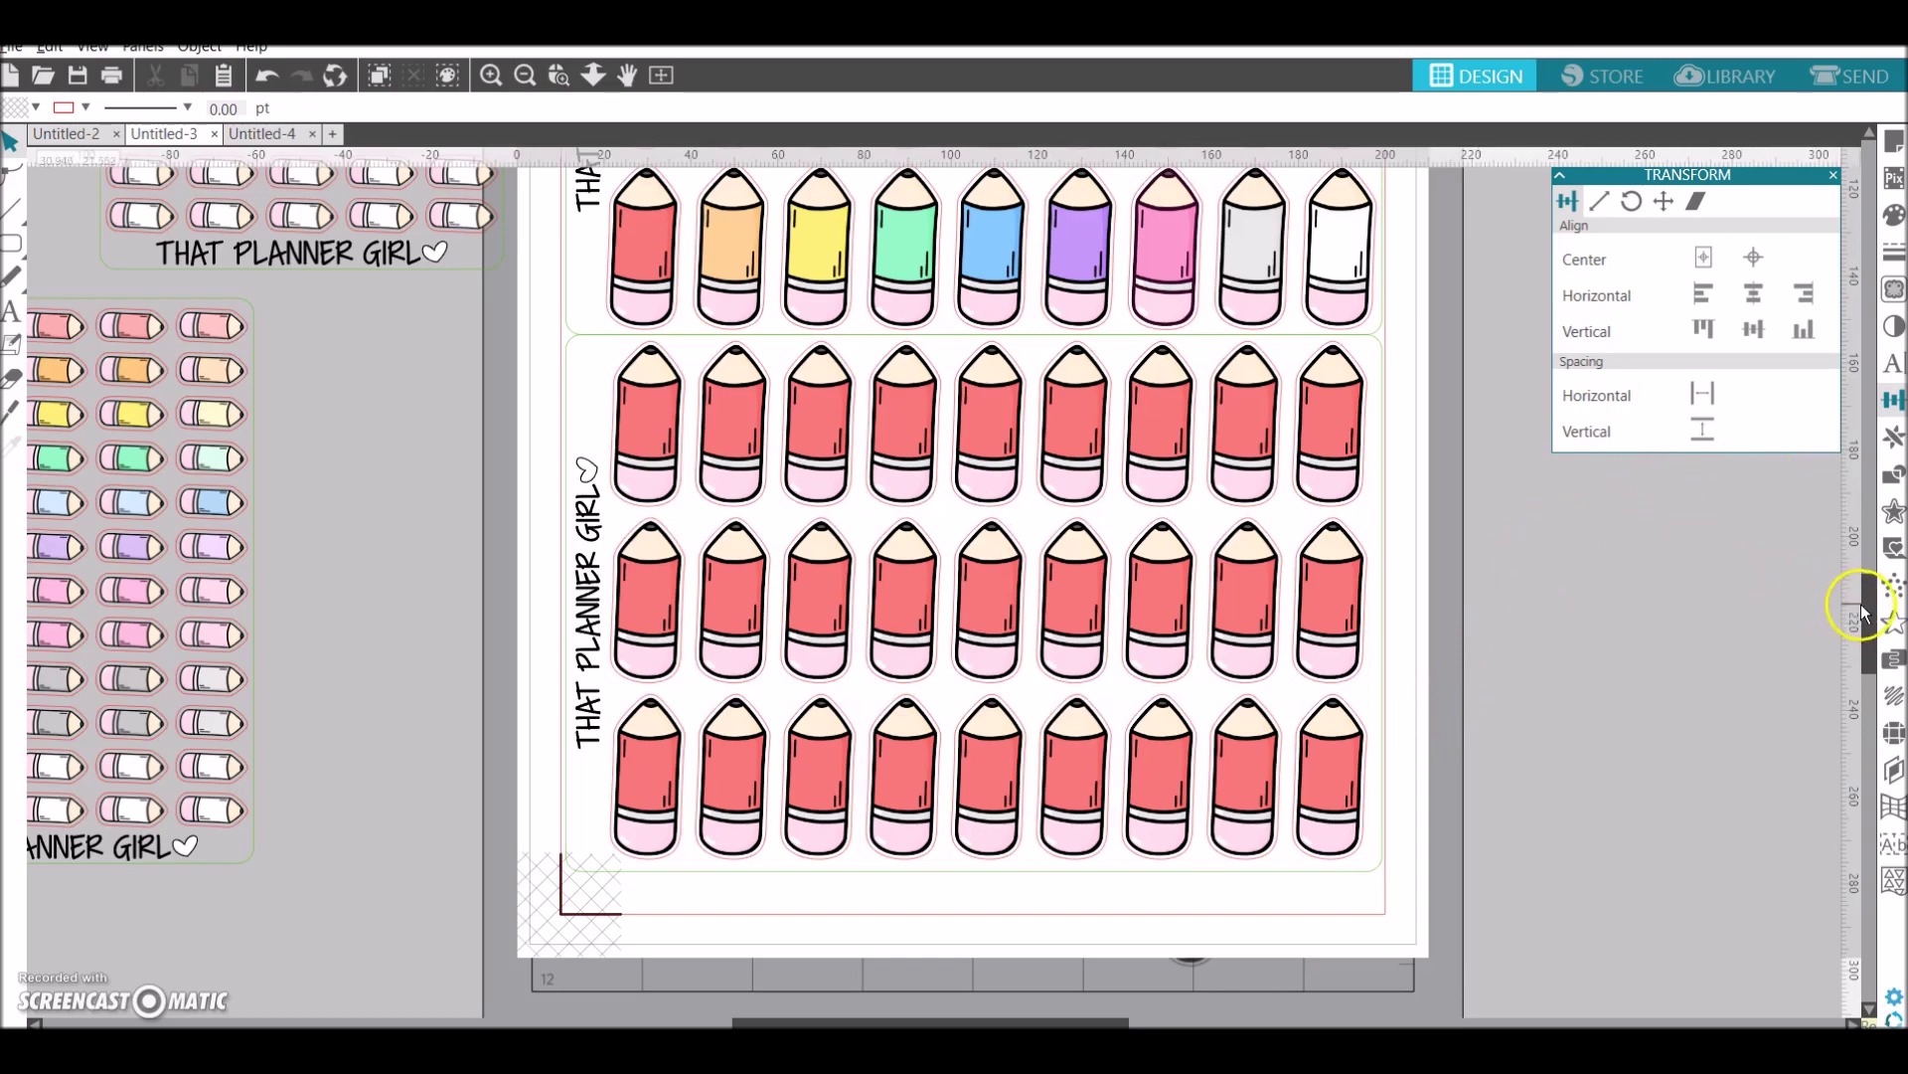
# Ungroup the multicolour sheet's red column and shift its lightest pencil slightly up and toward the title
pyautogui.moveTo(1865, 606); pyautogui.dragTo(1855, 502)
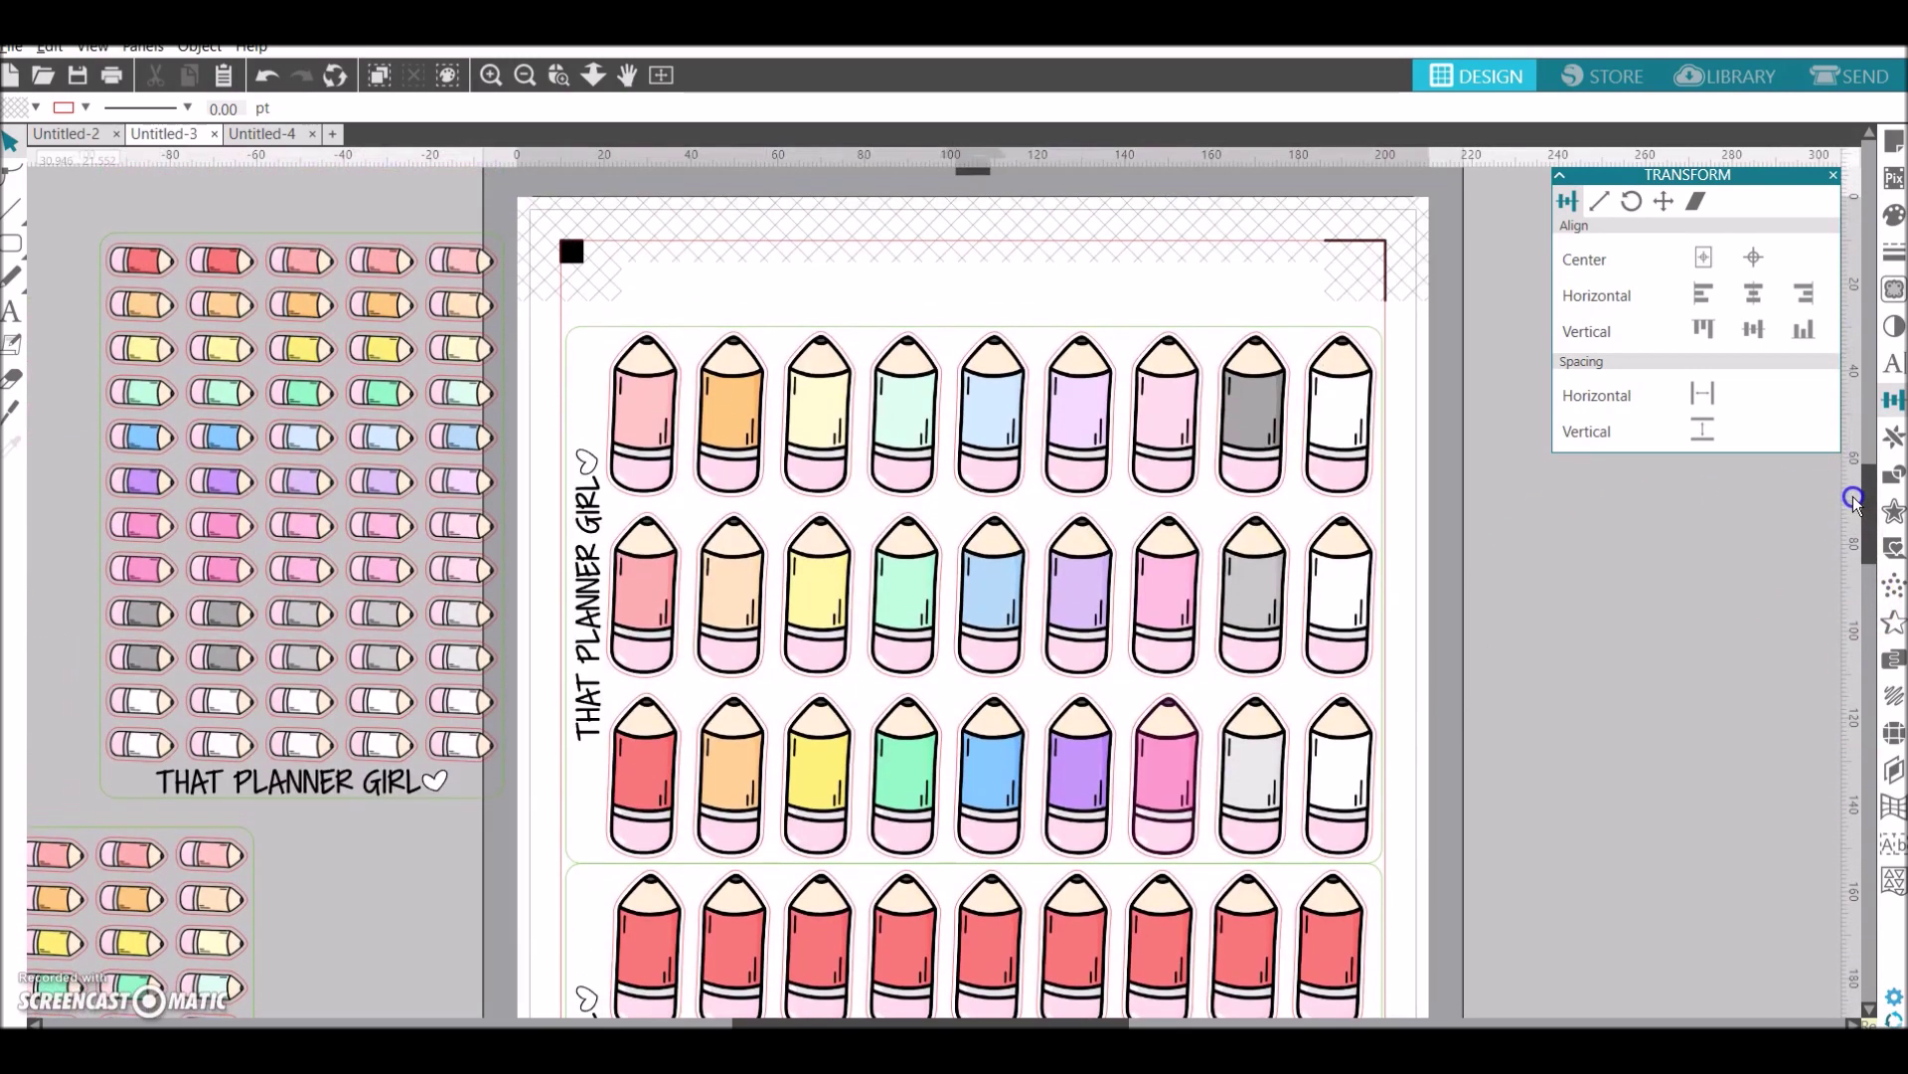
pyautogui.click(620, 395)
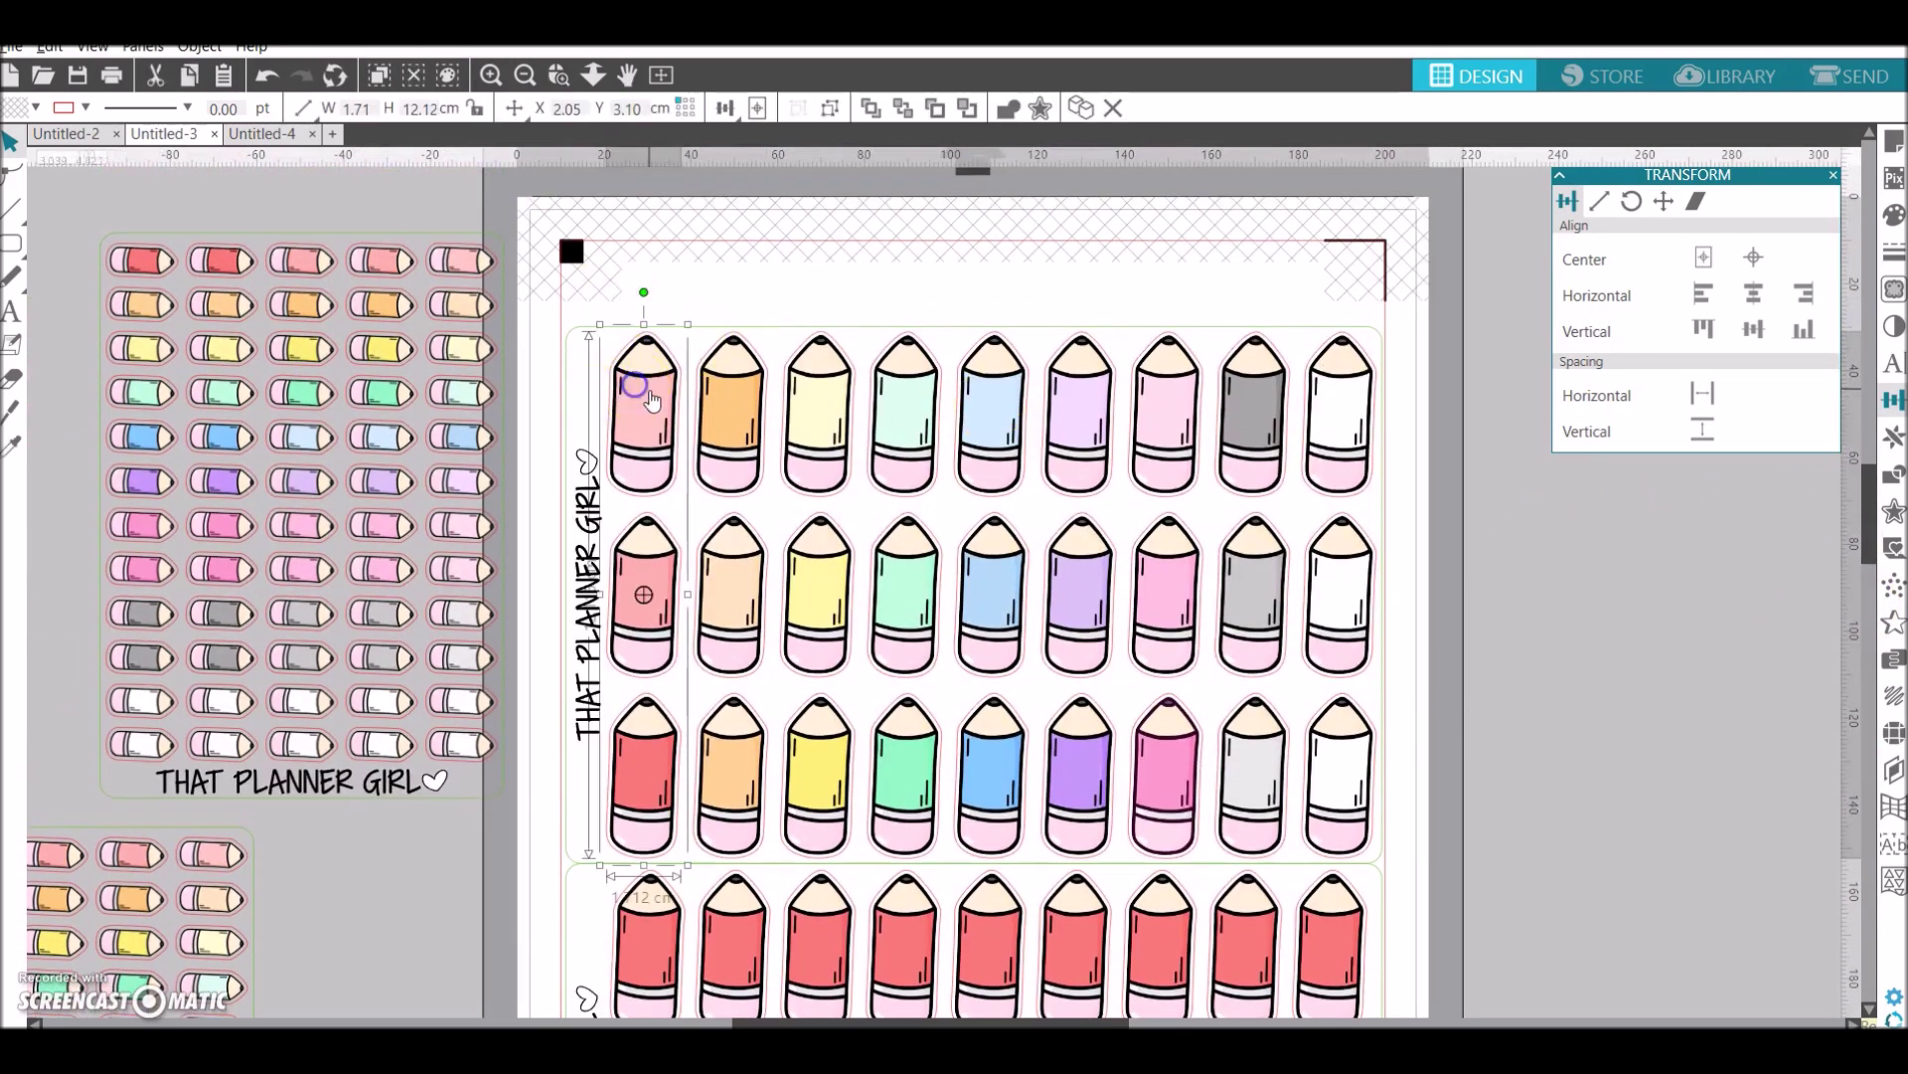
pyautogui.hotkey('ctrl', 'u')
pyautogui.click(632, 284)
pyautogui.moveTo(632, 376); pyautogui.dragTo(620, 369)
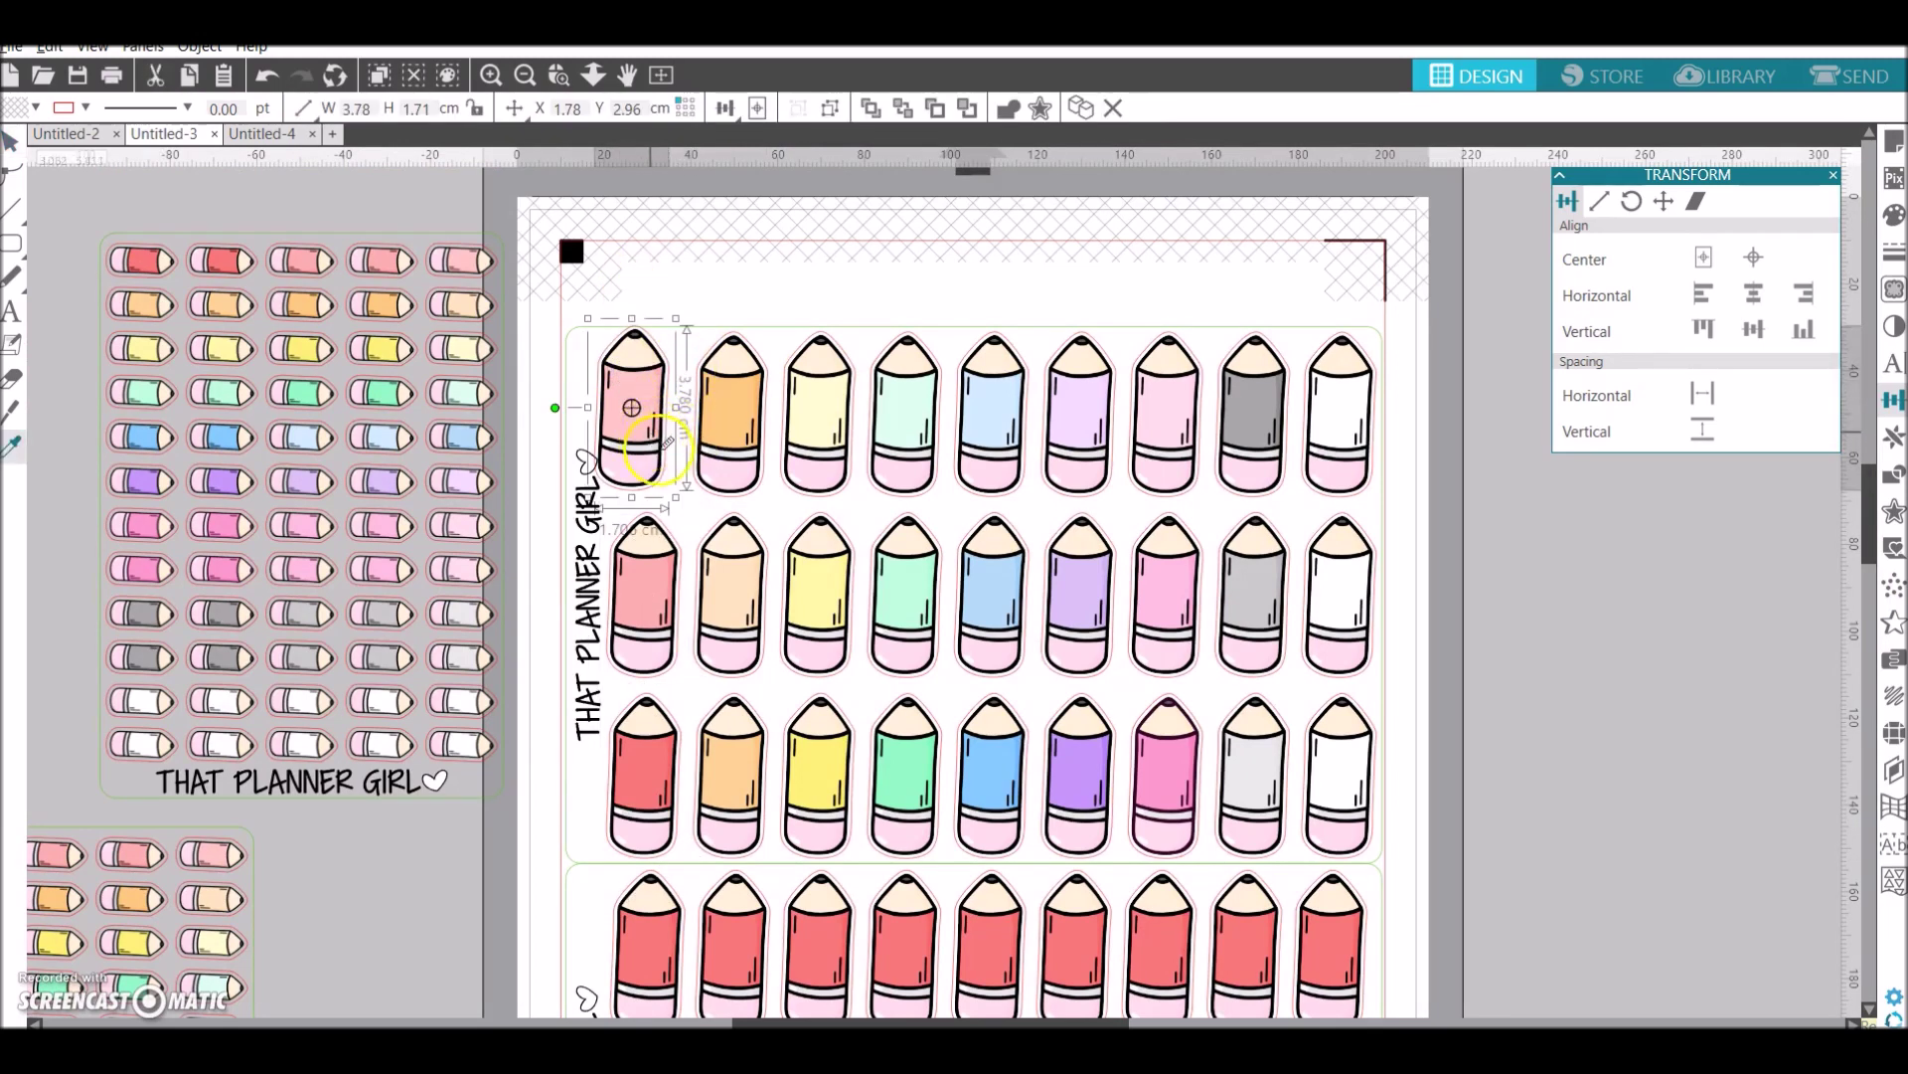
pyautogui.hotkey('ctrl', 'z')
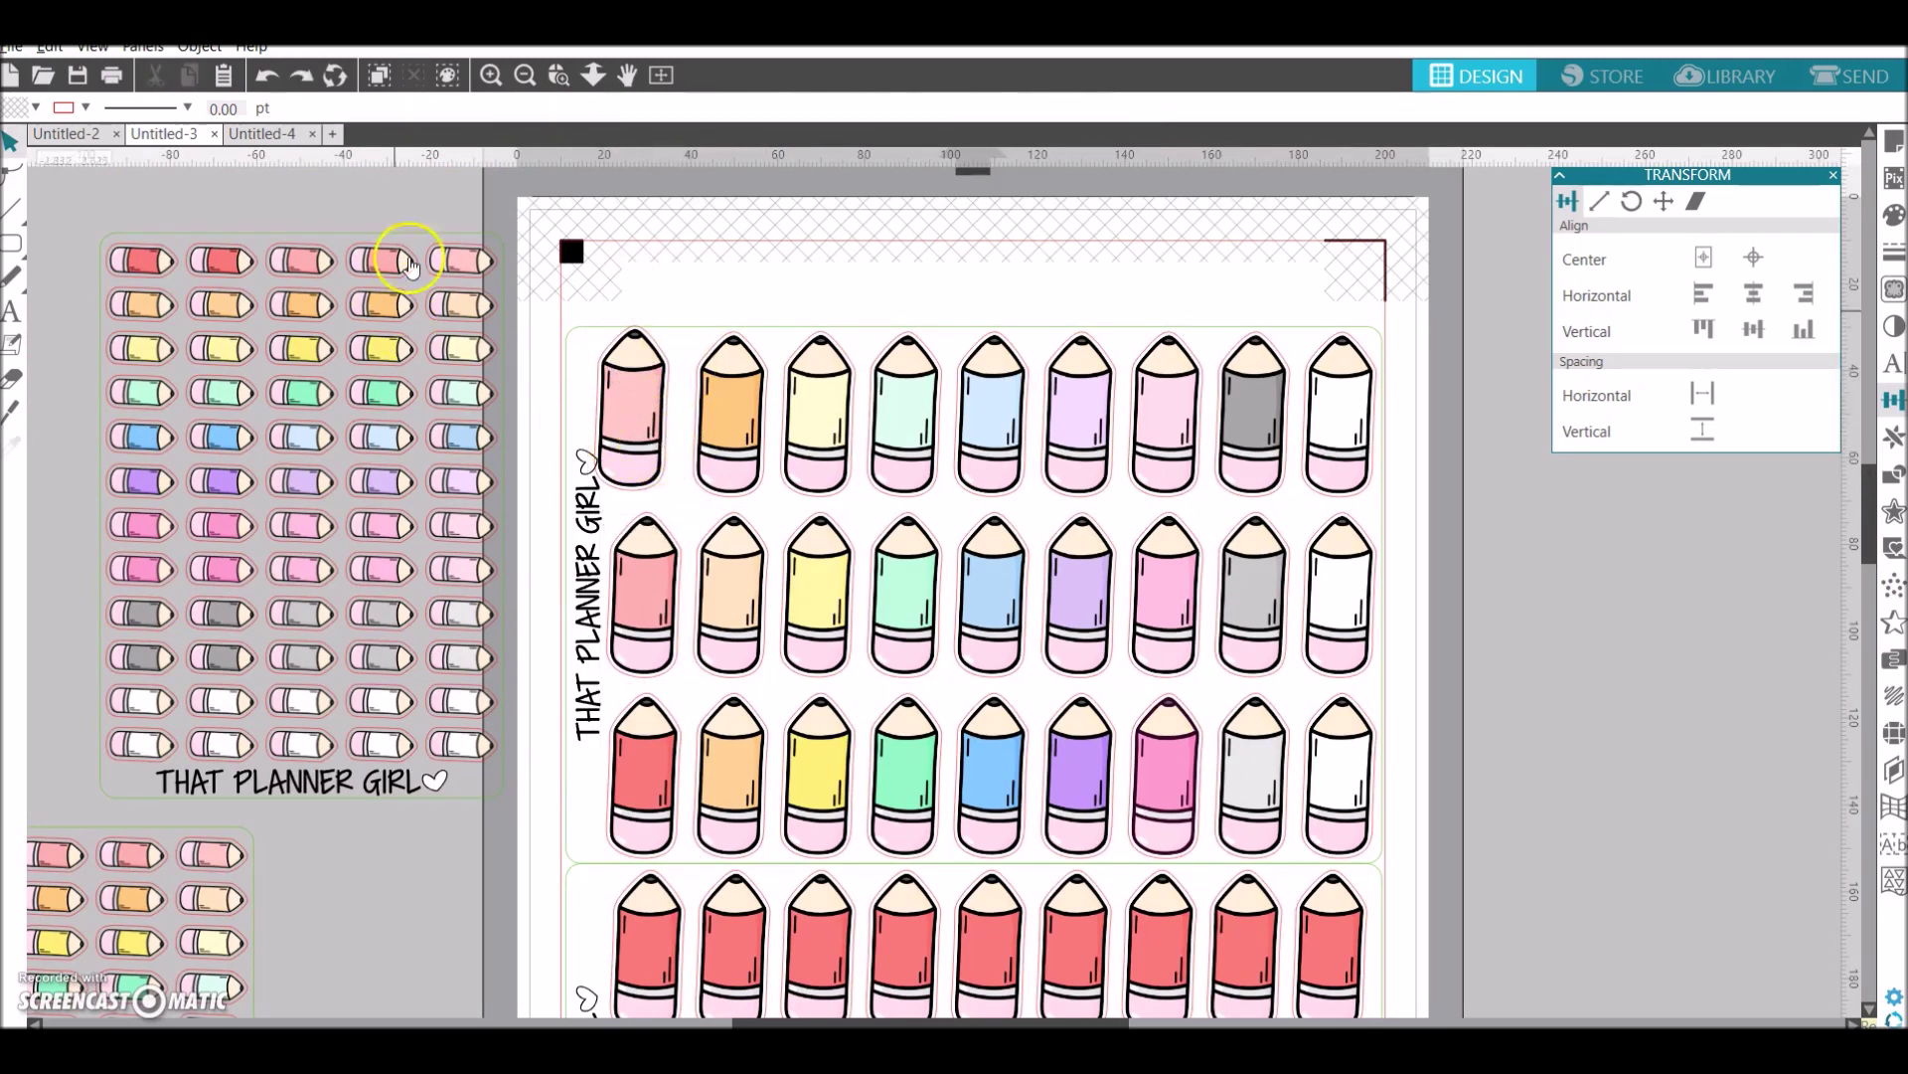
# Move the displaced small-pencil sheet back beside the other small sheets, directly above the lower one
pyautogui.click(524, 76)
pyautogui.click(564, 585)
pyautogui.moveTo(560, 708); pyautogui.dragTo(403, 724)
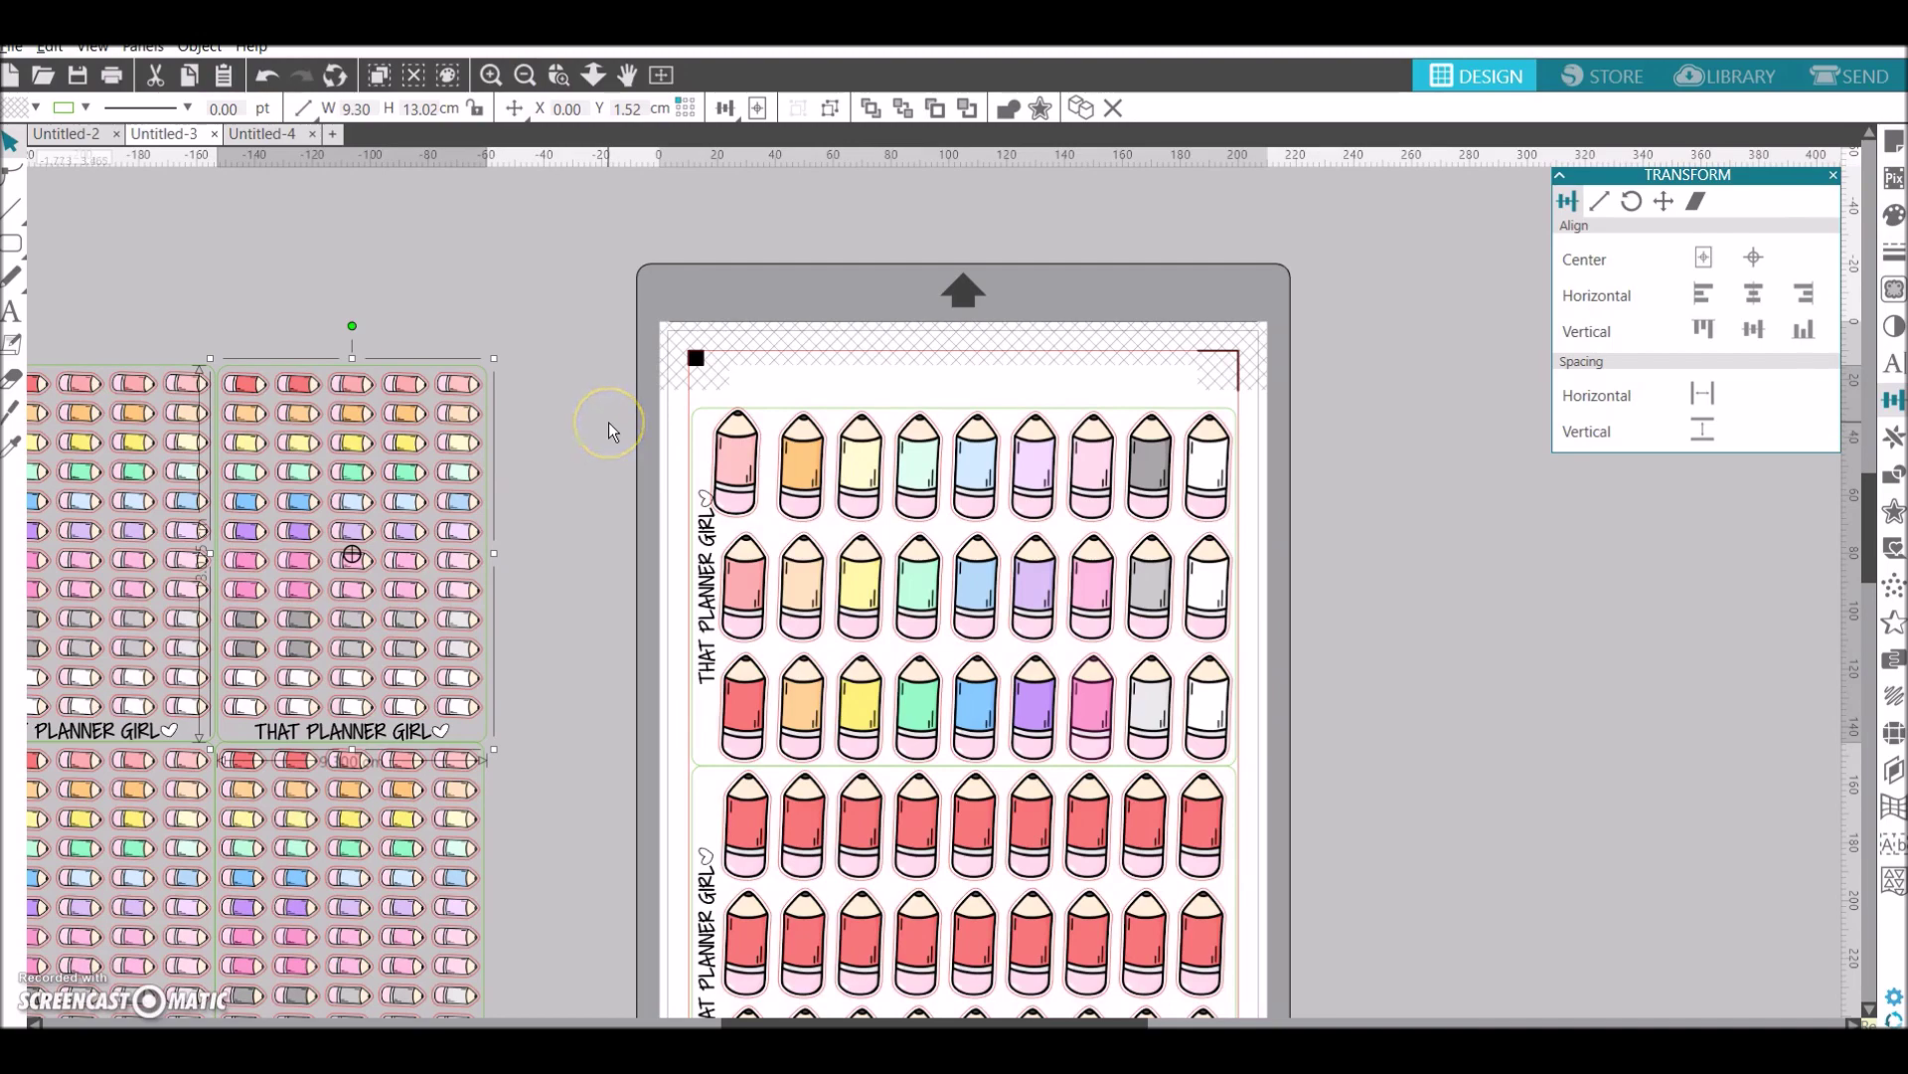